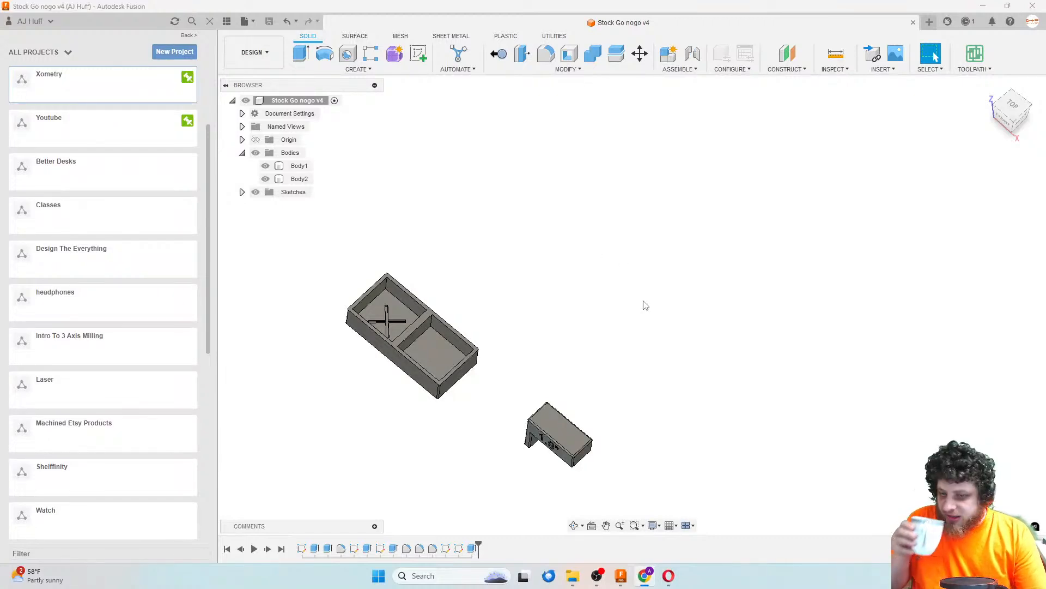
# Step: Close the Data Panel and orbit, pan and zoom around Body1 and Body2
pyautogui.moveTo(586, 329); pyautogui.dragTo(620, 314, button='middle')
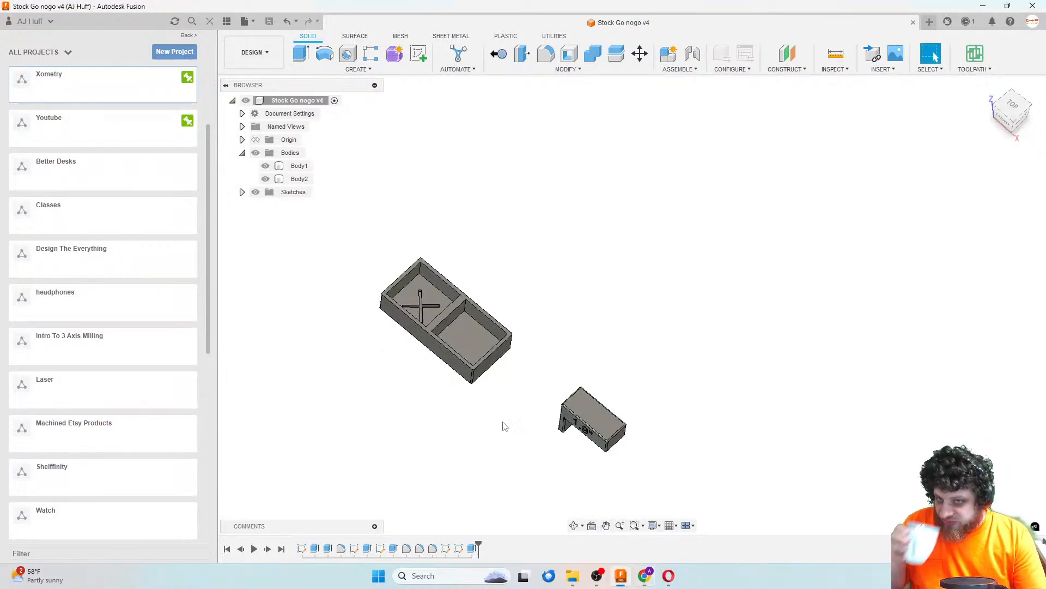
pyautogui.click(210, 22)
pyautogui.keyDown('shift'); pyautogui.moveTo(403, 365); pyautogui.dragTo(493, 367, button='middle'); pyautogui.keyUp('shift')
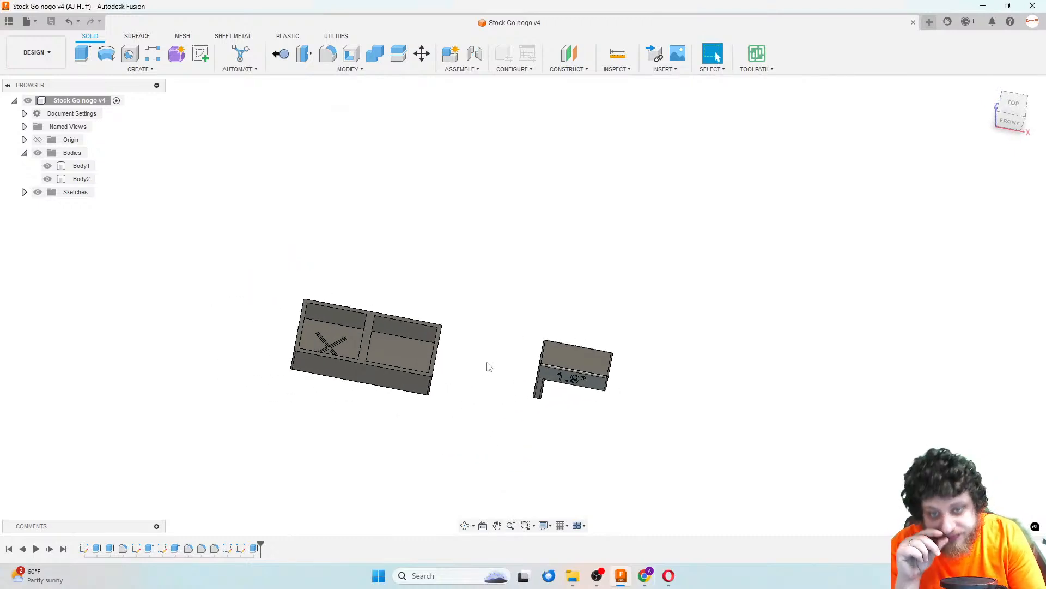
pyautogui.scroll(1, 493, 366)
pyautogui.scroll(4, 557, 378)
pyautogui.moveTo(354, 343)
pyautogui.mouseDown(button='middle')
pyautogui.moveTo(368, 344)
pyautogui.moveTo(365, 334)
pyautogui.mouseUp(button='middle')
pyautogui.scroll(-1, 404, 384)
pyautogui.moveTo(601, 351); pyautogui.dragTo(652, 347, button='middle')
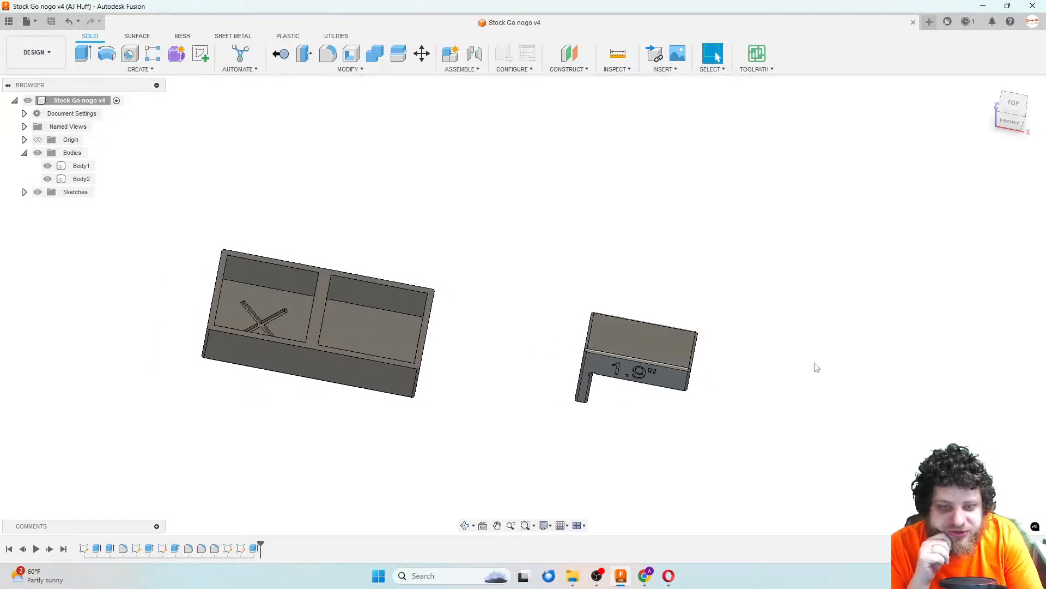
pyautogui.keyDown('shift'); pyautogui.moveTo(751, 403); pyautogui.dragTo(723, 363, button='middle'); pyautogui.keyUp('shift')
pyautogui.keyDown('shift'); pyautogui.moveTo(652, 369); pyautogui.dragTo(619, 378, button='middle'); pyautogui.keyUp('shift')
pyautogui.scroll(6, 579, 368)
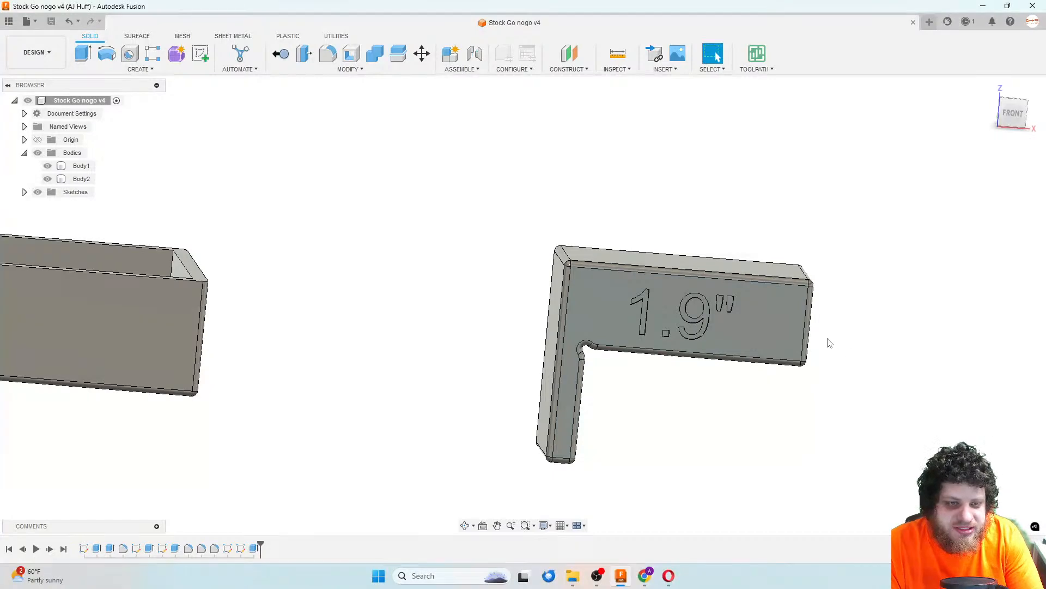
pyautogui.keyDown('shift'); pyautogui.moveTo(785, 345); pyautogui.dragTo(602, 253, button='middle'); pyautogui.keyUp('shift')
# Step: Snap to the ViewCube FRONT view, then orbit to inspect both bodies' top faces
pyautogui.click(1011, 113)
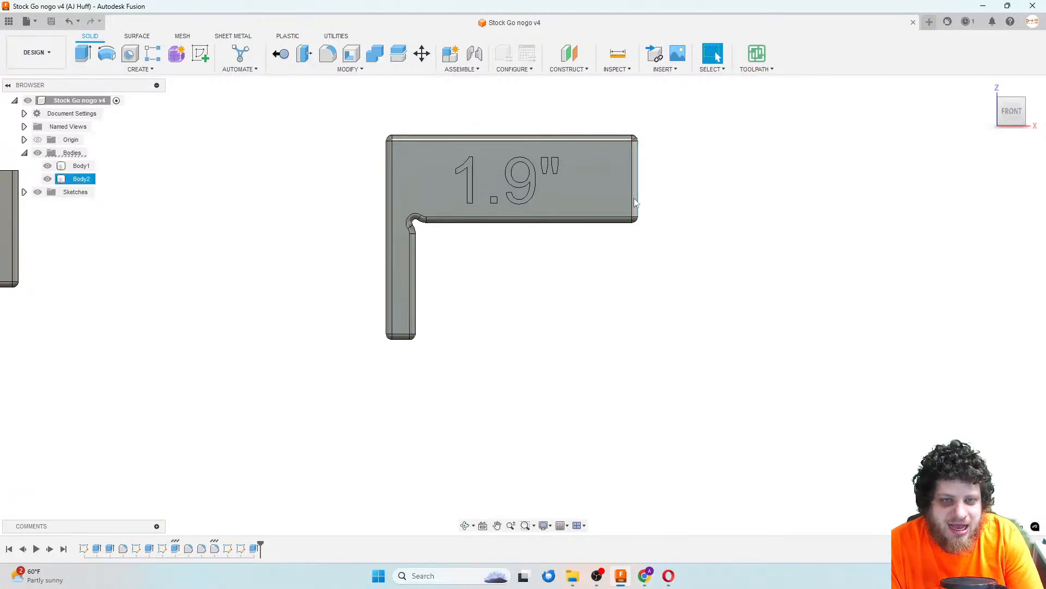
pyautogui.scroll(-1, 631, 232)
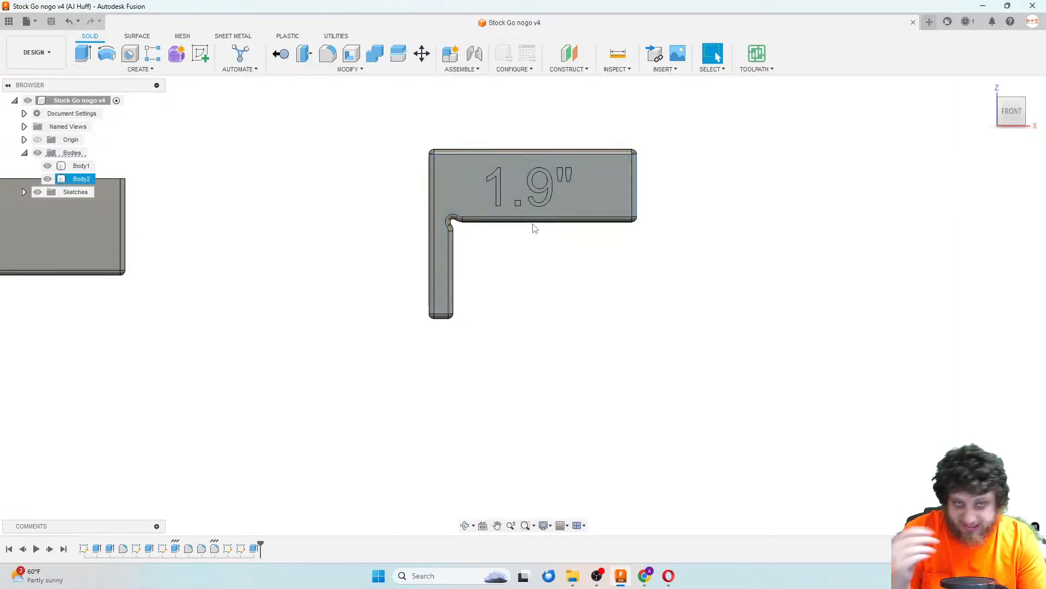
pyautogui.scroll(-1, 603, 205)
pyautogui.keyDown('shift'); pyautogui.moveTo(525, 186); pyautogui.dragTo(551, 203, button='middle'); pyautogui.keyUp('shift')
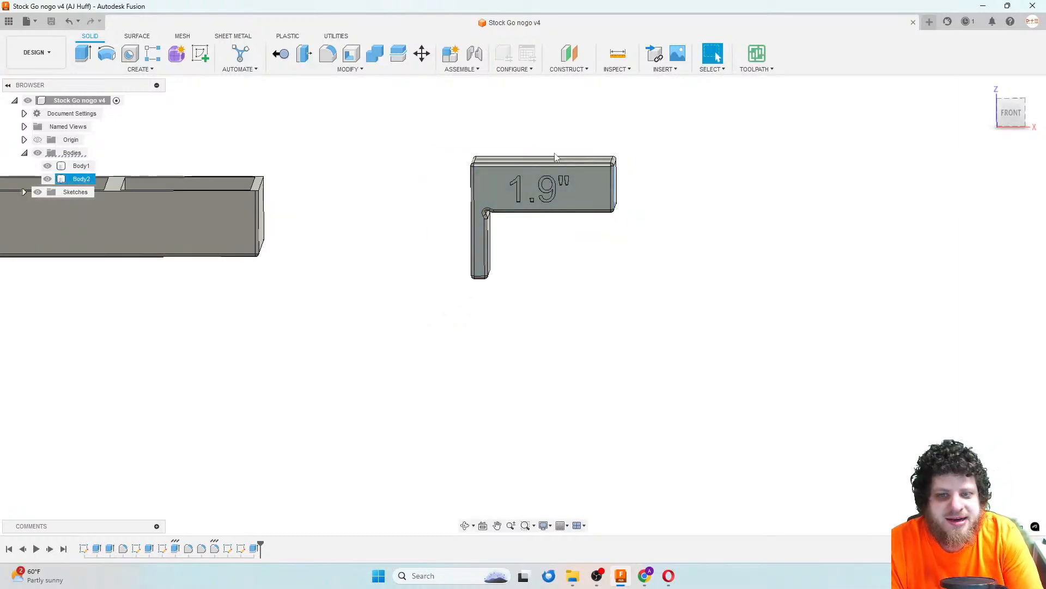
pyautogui.moveTo(537, 206); pyautogui.dragTo(560, 256, button='middle')
pyautogui.scroll(-1, 559, 256)
pyautogui.keyDown('shift'); pyautogui.moveTo(549, 187); pyautogui.dragTo(594, 248, button='middle'); pyautogui.keyUp('shift')
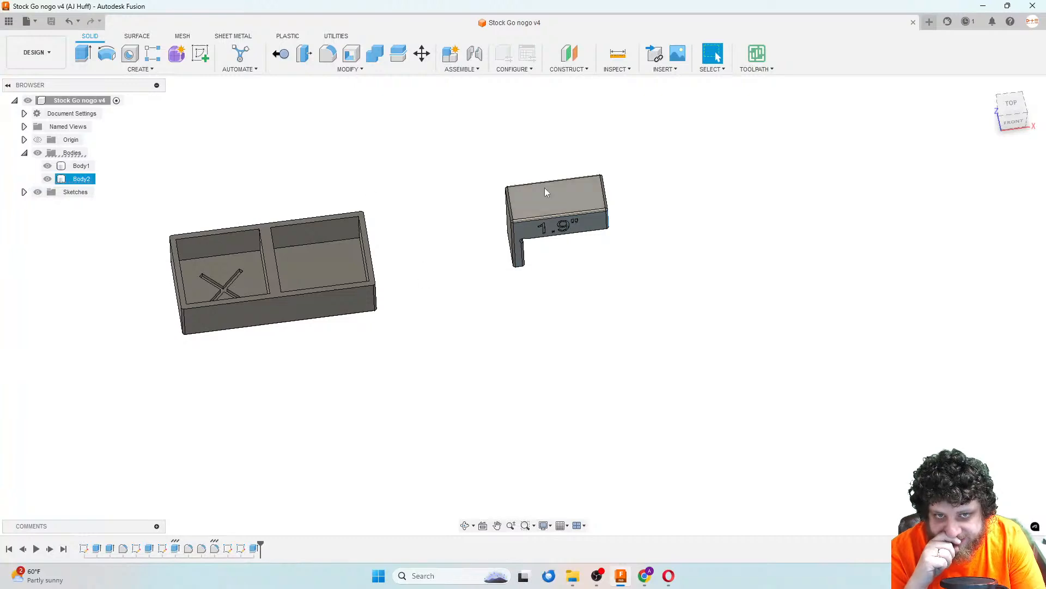
pyautogui.moveTo(445, 250); pyautogui.dragTo(563, 285, button='middle')
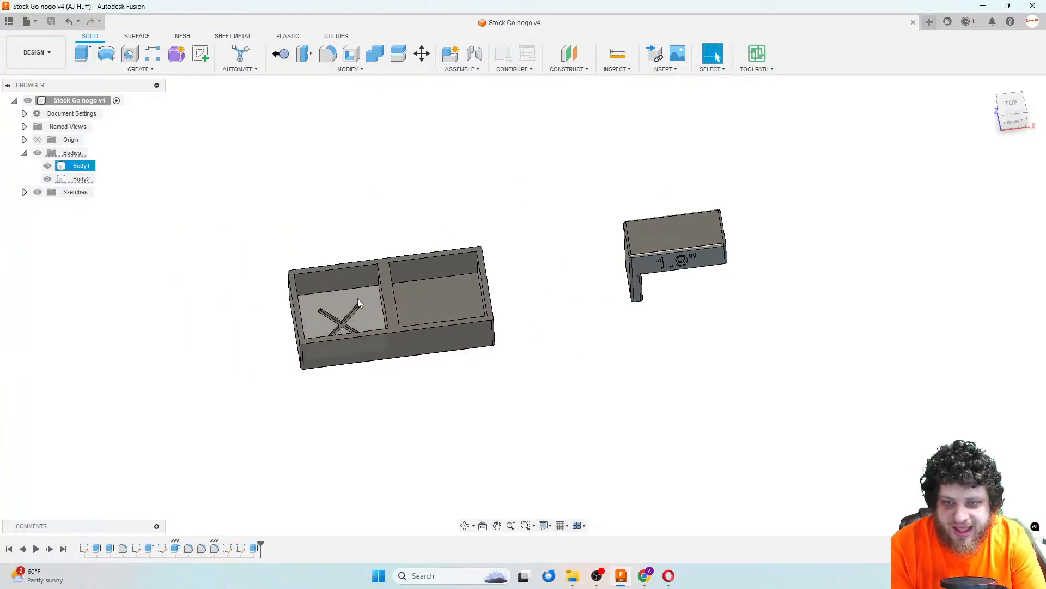
pyautogui.scroll(4, 442, 302)
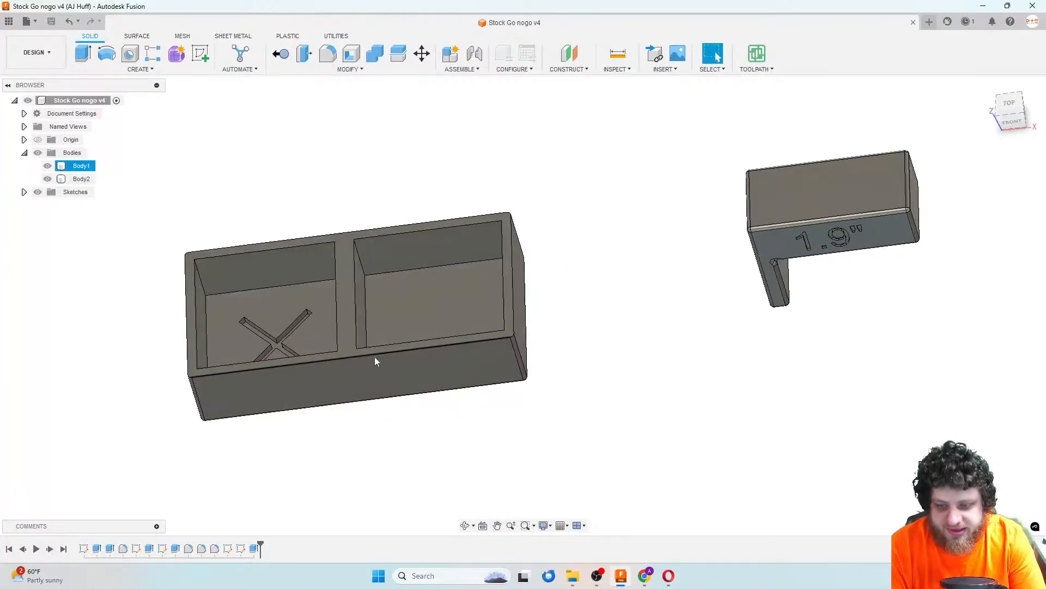
# Step: Measure the left compartment's inner width of 1.85 in
pyautogui.press('i')
pyautogui.click(198, 289)
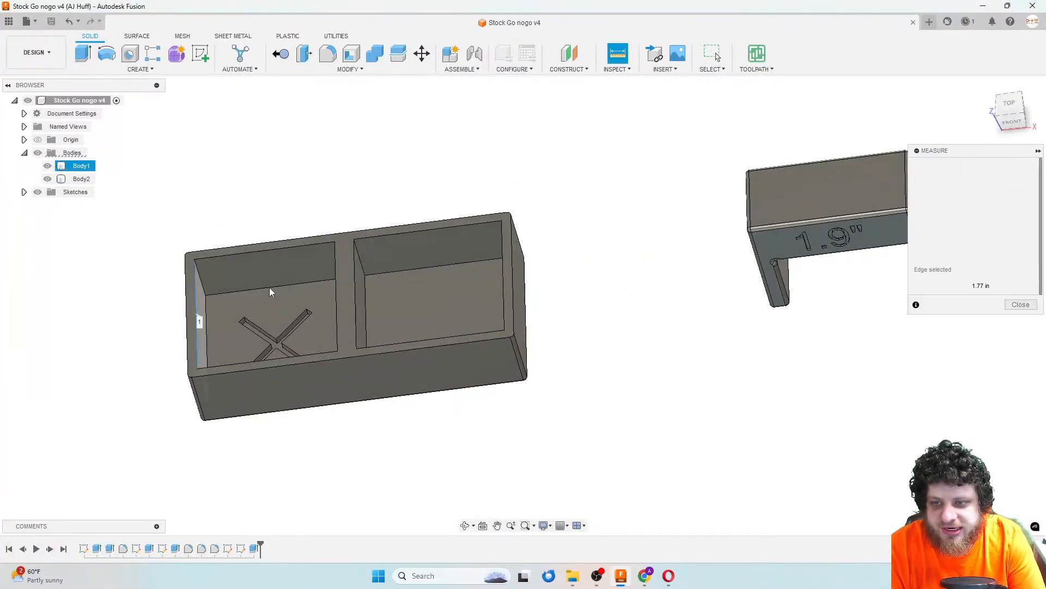
pyautogui.click(337, 287)
pyautogui.press('Escape')
# Step: Measure the right compartment's inner width of 1.95 in
pyautogui.press('i')
pyautogui.click(358, 322)
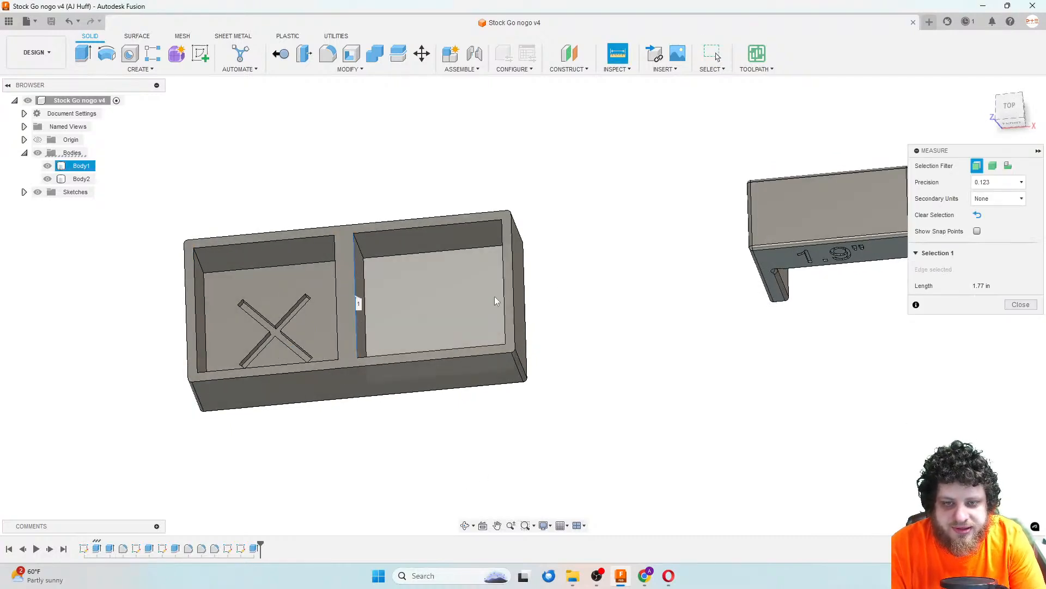
pyautogui.click(507, 301)
pyautogui.click(648, 332)
pyautogui.moveTo(761, 297); pyautogui.dragTo(709, 336, button='middle')
pyautogui.moveTo(775, 321); pyautogui.dragTo(768, 247, button='middle')
pyautogui.press('Escape')
# Step: Inspect Body2's X slot and the 1.9" gauge body from several angles
pyautogui.click(795, 246)
pyautogui.keyDown('shift'); pyautogui.moveTo(238, 311); pyautogui.dragTo(329, 303, button='middle'); pyautogui.keyUp('shift')
pyautogui.press('Escape')
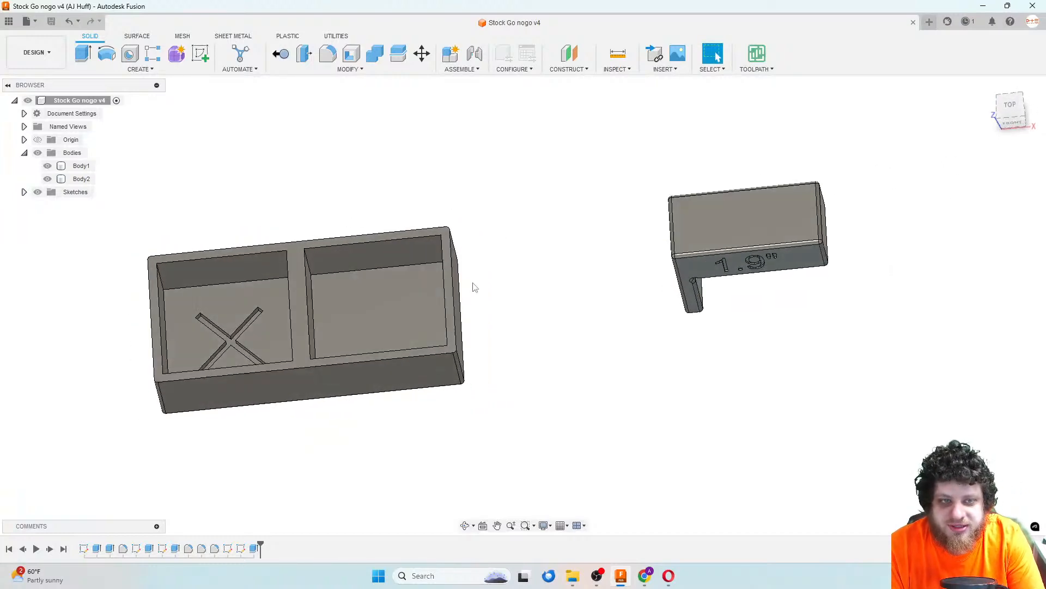
pyautogui.moveTo(819, 374); pyautogui.dragTo(667, 198)
pyautogui.click(677, 352)
pyautogui.keyDown('shift'); pyautogui.moveTo(703, 349); pyautogui.dragTo(716, 297, button='middle'); pyautogui.keyUp('shift')
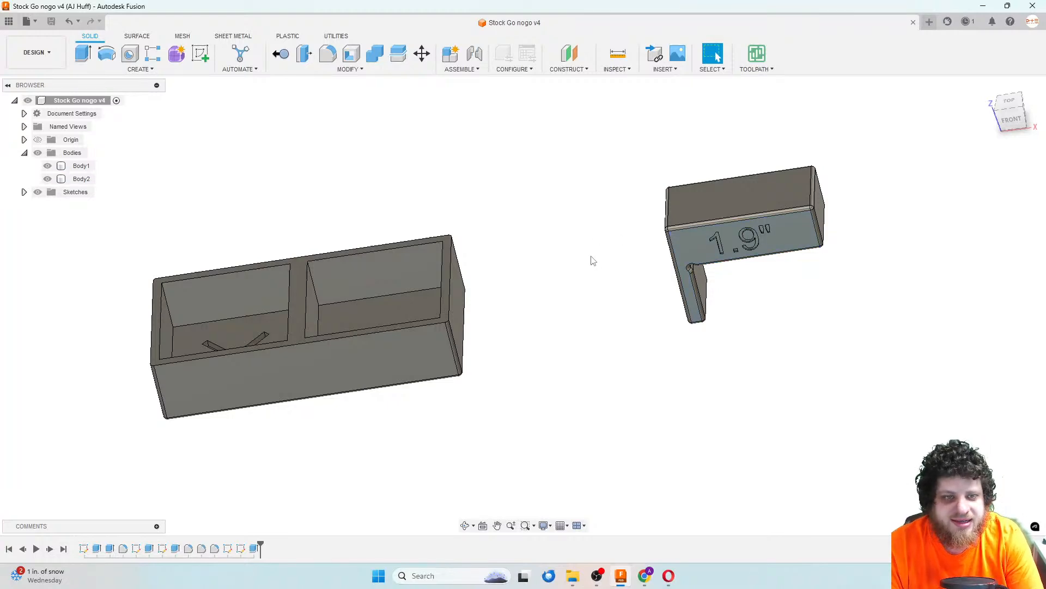
pyautogui.keyDown('shift'); pyautogui.moveTo(570, 221); pyautogui.dragTo(542, 260, button='middle'); pyautogui.keyUp('shift')
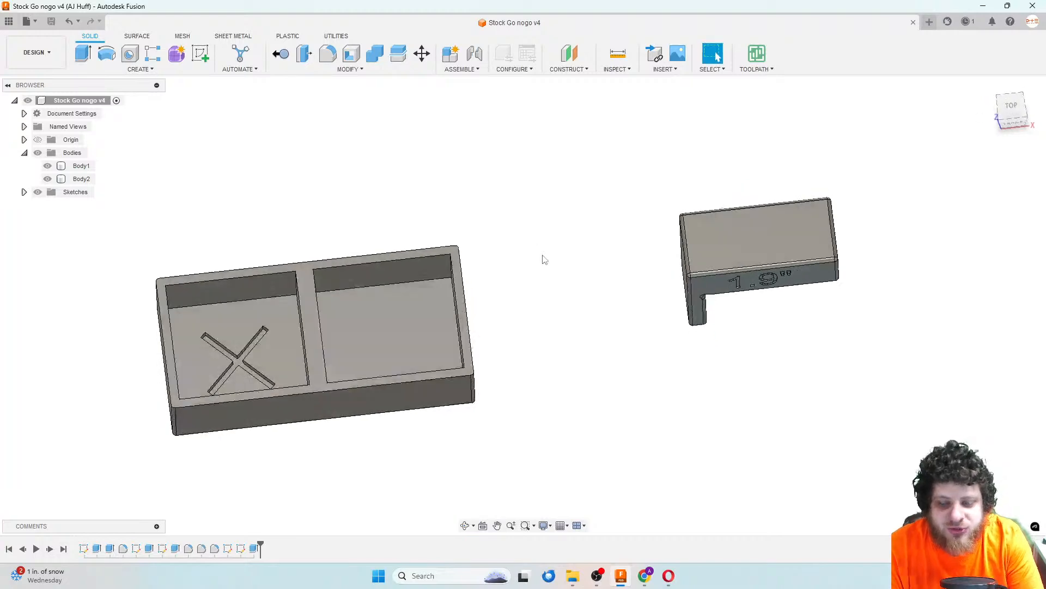
pyautogui.keyDown('shift'); pyautogui.moveTo(262, 334); pyautogui.dragTo(287, 355, button='middle'); pyautogui.keyUp('shift')
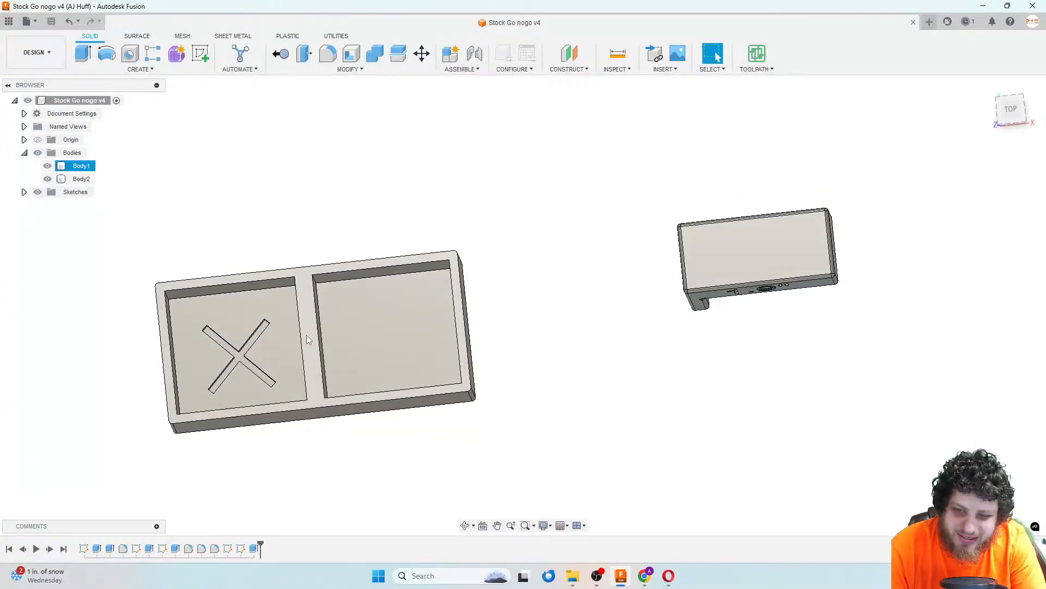
# Step: Start a new blank Untitled design tab
pyautogui.keyDown('shift'); pyautogui.moveTo(561, 304); pyautogui.dragTo(568, 220, button='middle'); pyautogui.keyUp('shift')
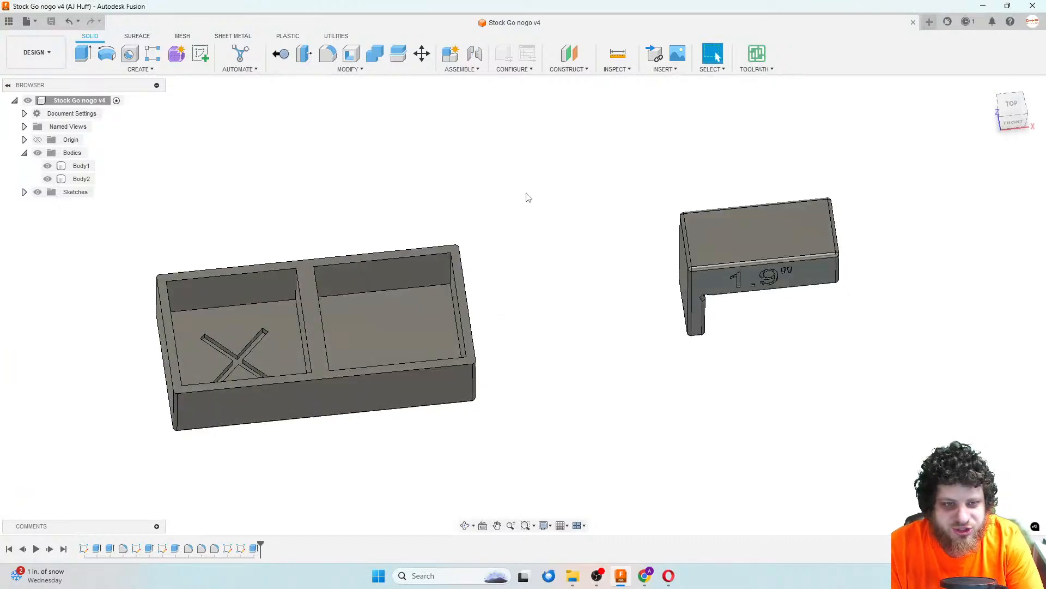
pyautogui.keyDown('shift'); pyautogui.moveTo(467, 288); pyautogui.dragTo(431, 273, button='middle'); pyautogui.keyUp('shift')
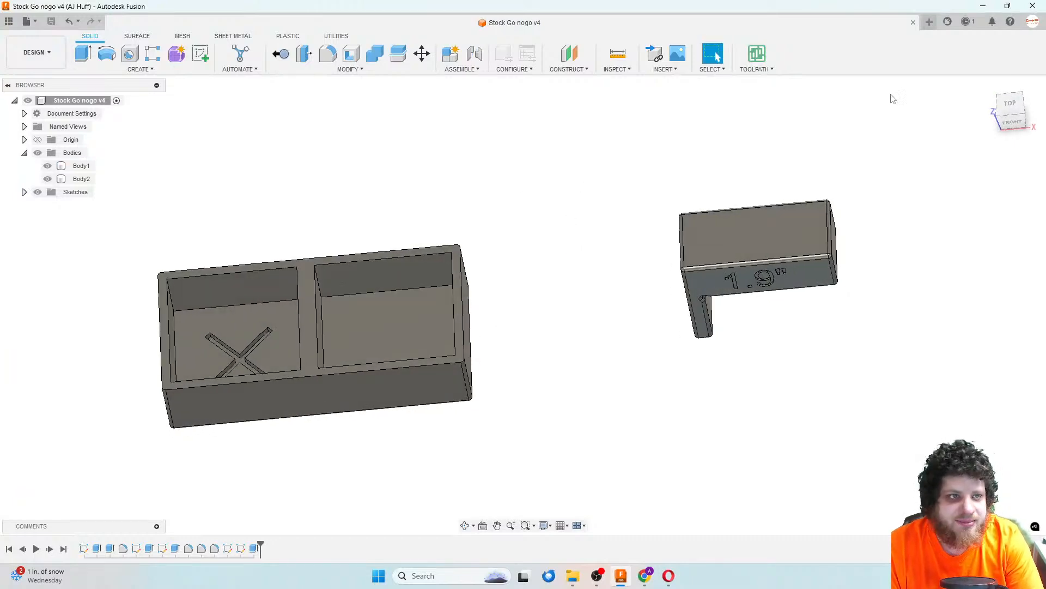
pyautogui.click(929, 22)
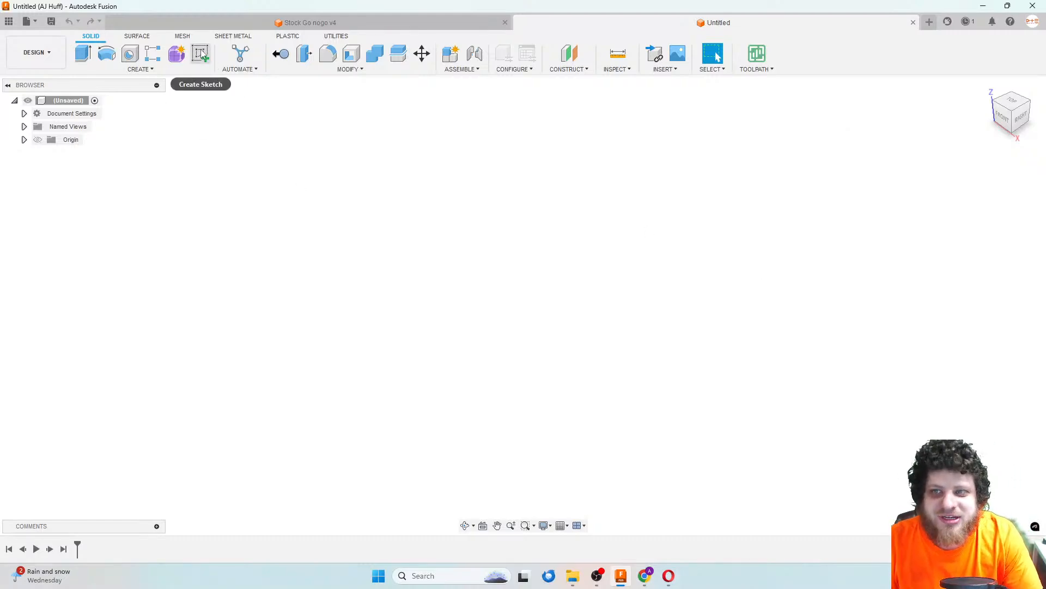
# Step: On the front plane, draw two center-diameter circles on the x-axis, one each side of the origin
pyautogui.click(201, 54)
pyautogui.click(537, 296)
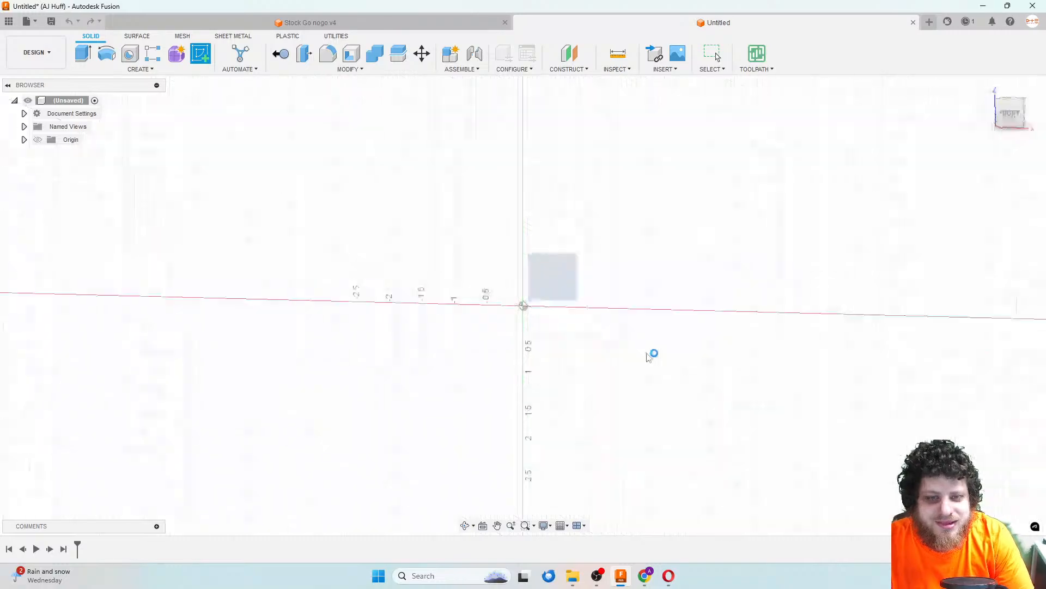
pyautogui.press('c')
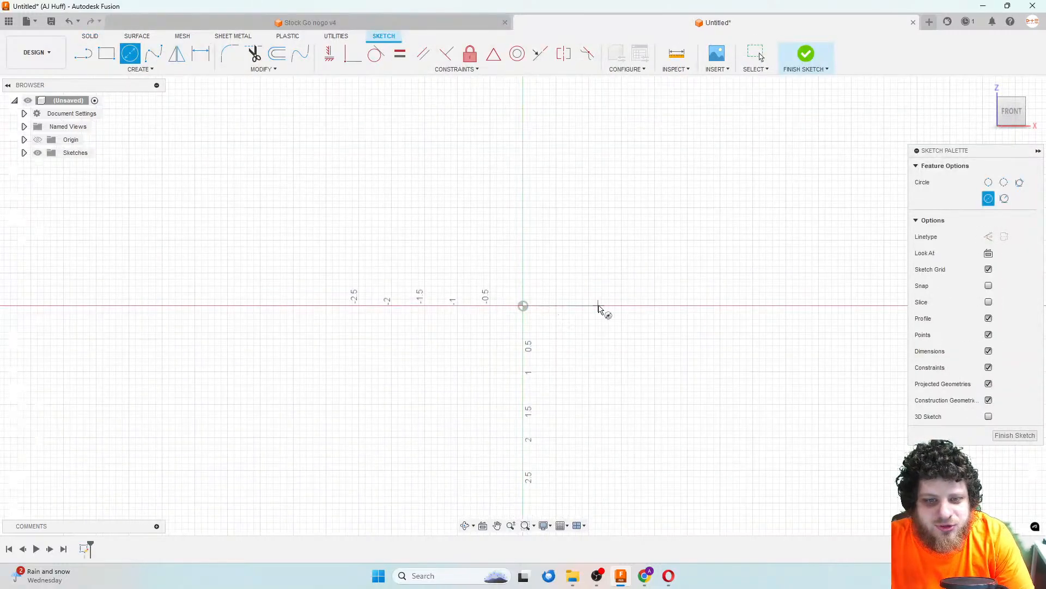
pyautogui.click(618, 306)
pyautogui.click(636, 326)
pyautogui.click(434, 306)
pyautogui.click(448, 333)
pyautogui.press('Escape')
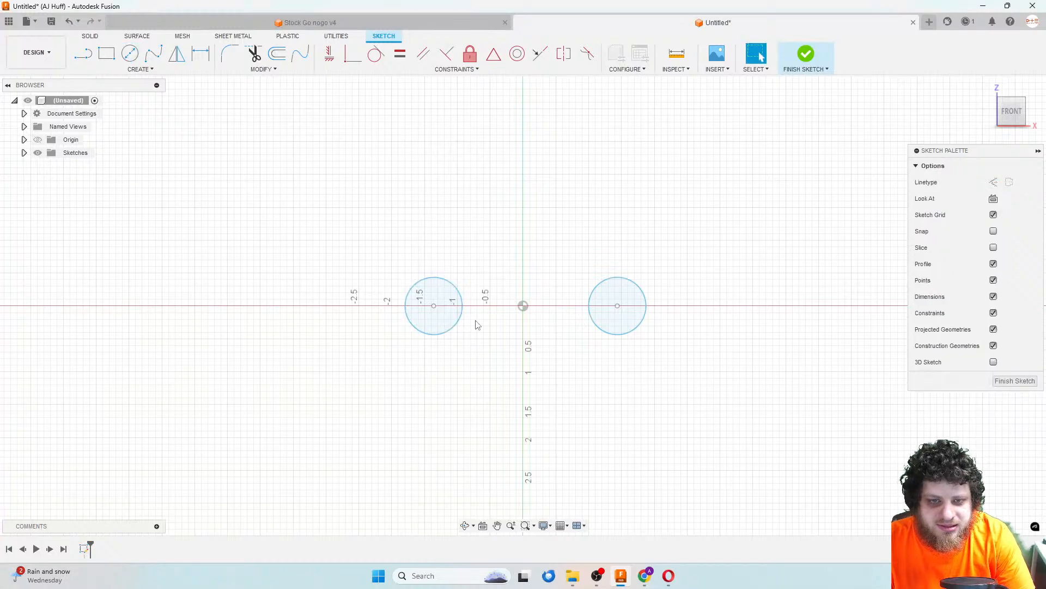
pyautogui.press('d')
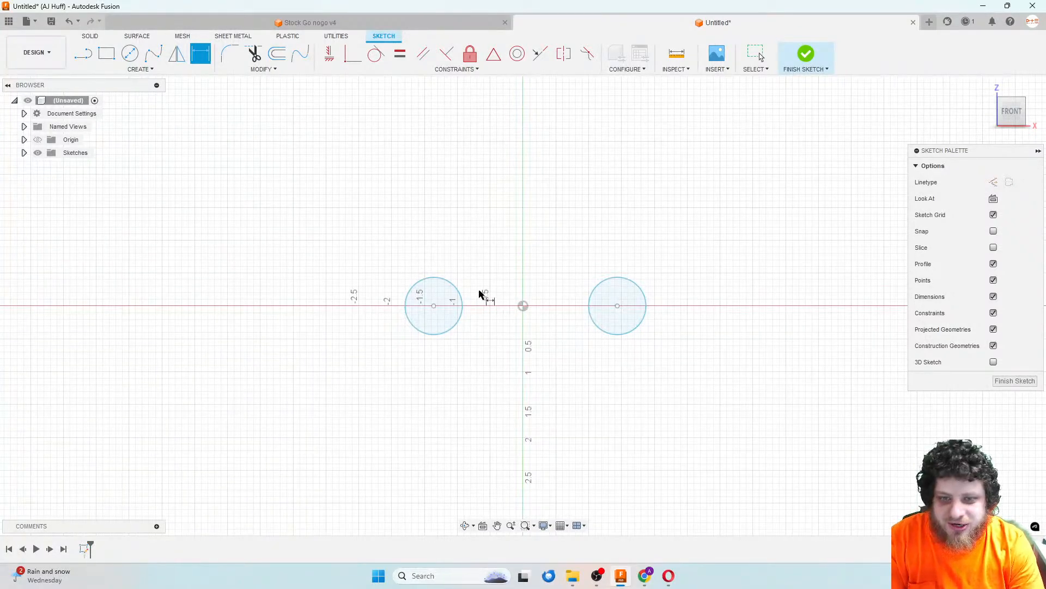
# Step: Dimension the left circle's diameter as parameter GoHole = .125
pyautogui.click(458, 296)
pyautogui.click(467, 207)
pyautogui.write('.65')
pyautogui.press('BackSpace')
pyautogui.press('BackSpace')
pyautogui.press('BackSpace')
pyautogui.write('GoHole')
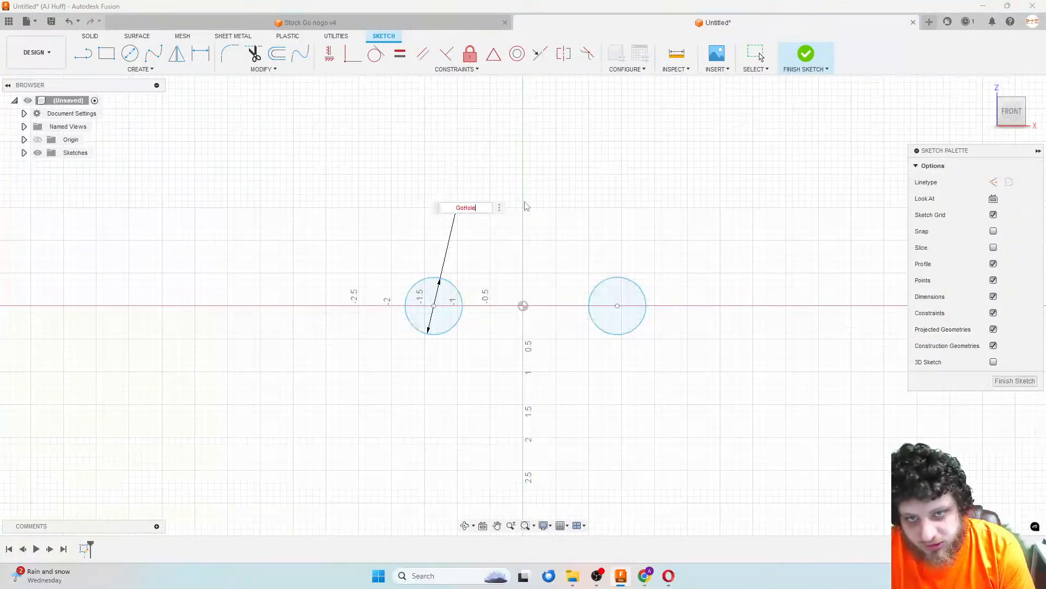
pyautogui.write(' = ')
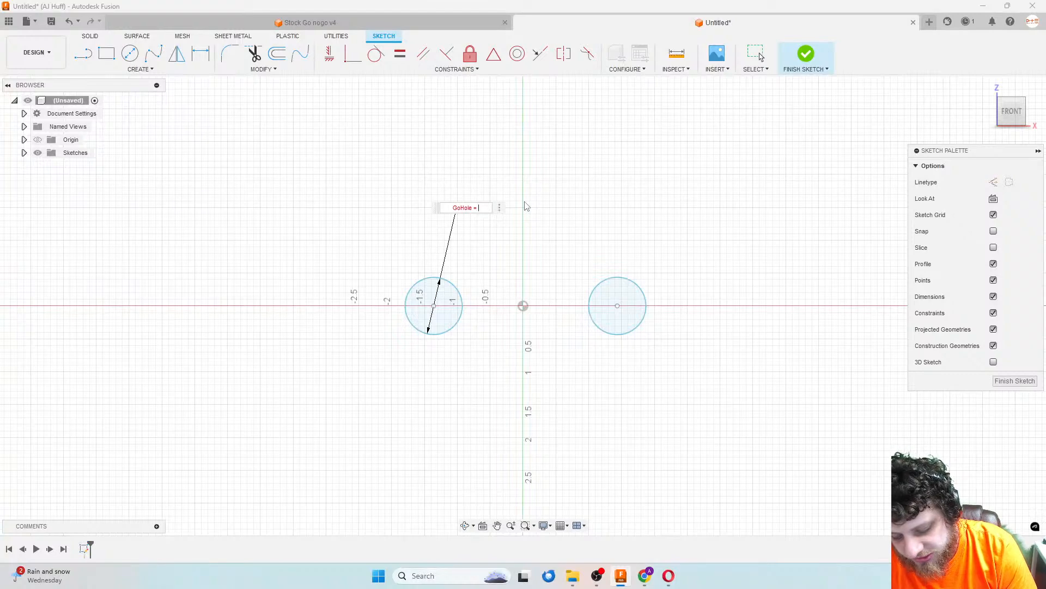
pyautogui.write('.125')
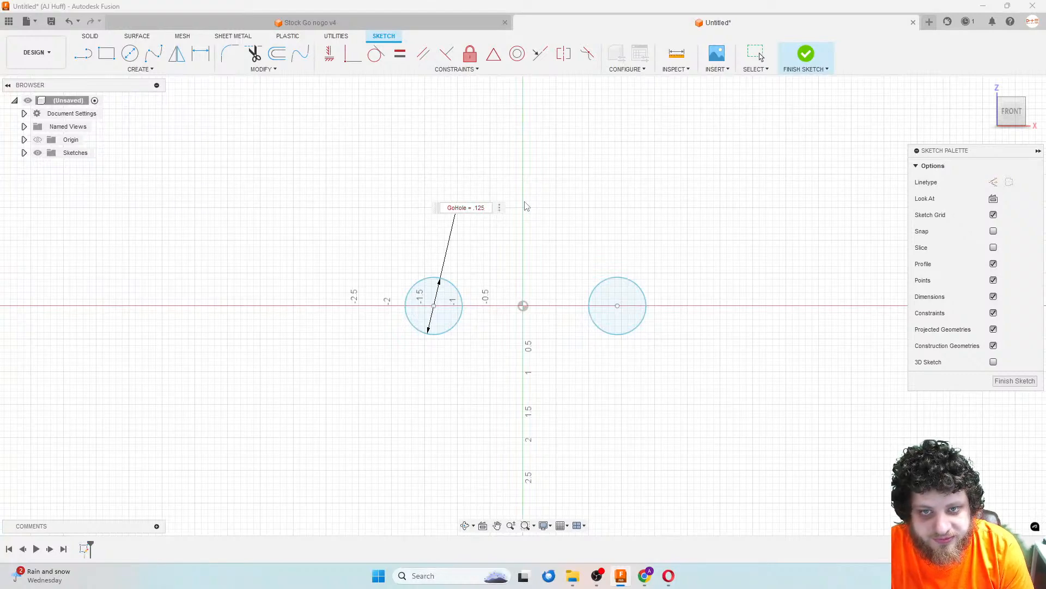
pyautogui.press('Return')
# Step: Dimension the right circle's diameter as parameter NoGoHole = .14
pyautogui.scroll(2, 585, 297)
pyautogui.click(614, 258)
pyautogui.click(612, 225)
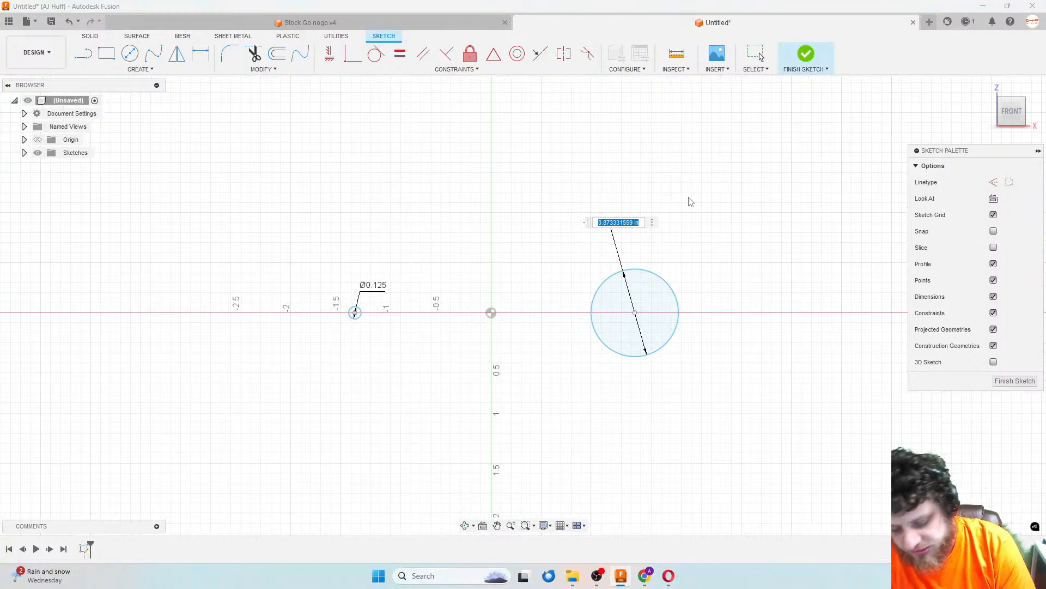
pyautogui.write('NoGoHole = ')
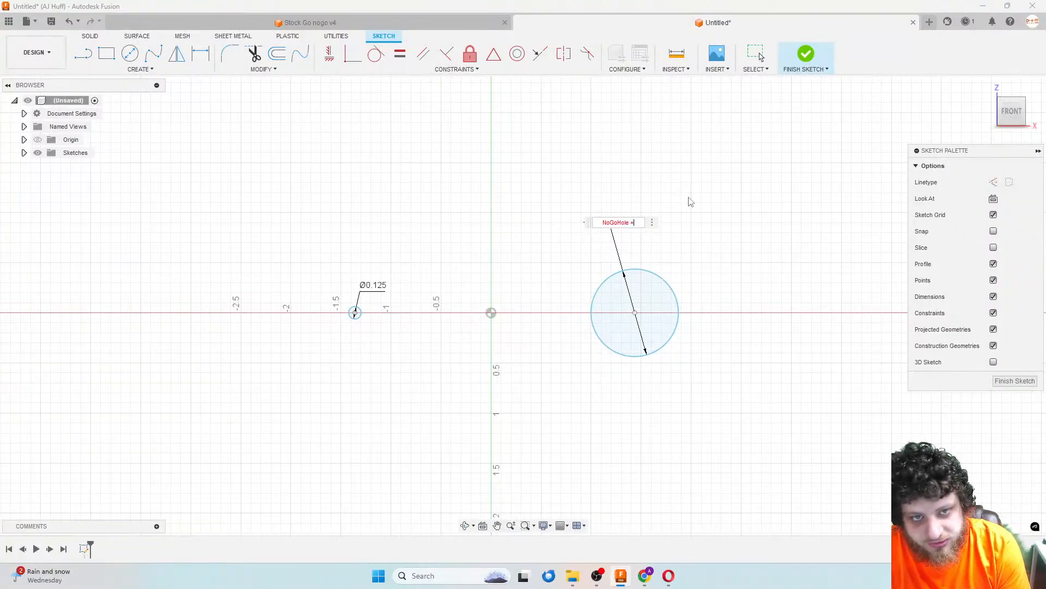
pyautogui.write('.14')
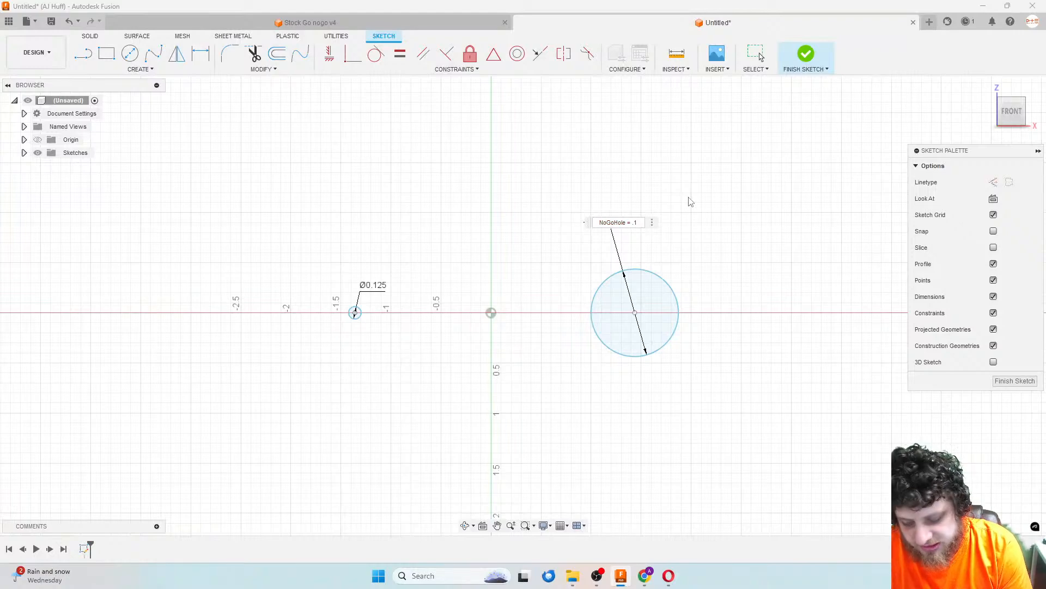
pyautogui.press('Return')
pyautogui.press('Escape')
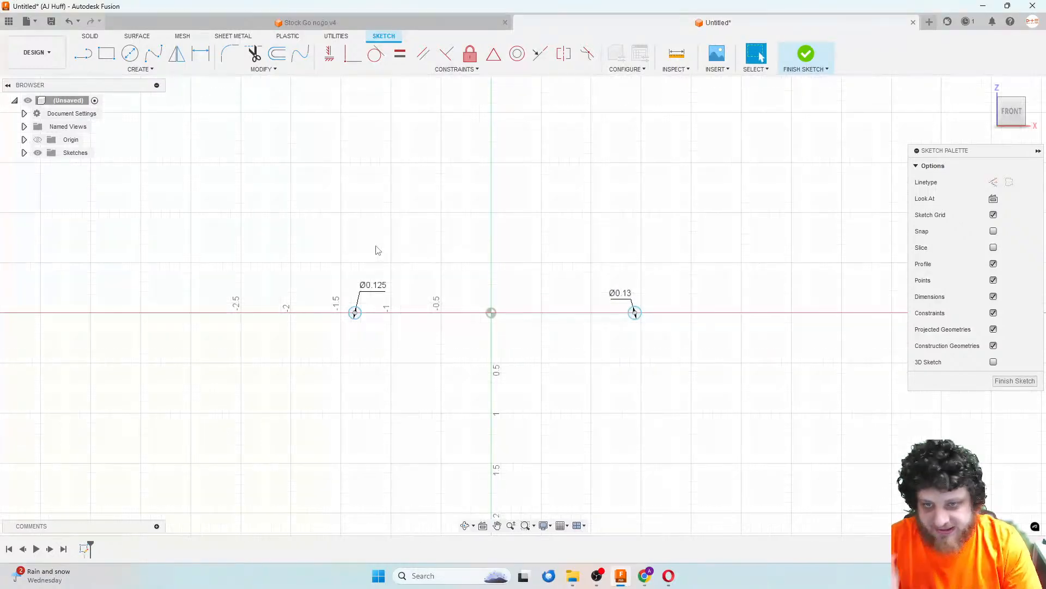
# Step: Dimension each circle centre 1.00 horizontally from the sketch origin
pyautogui.press('d')
pyautogui.click(355, 312)
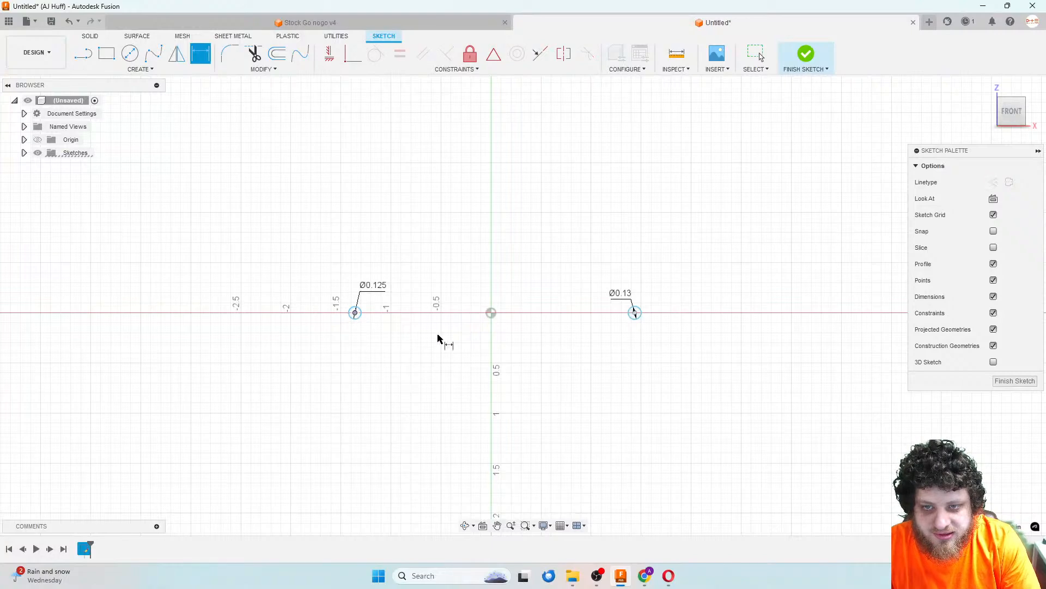
pyautogui.click(491, 312)
pyautogui.click(509, 405)
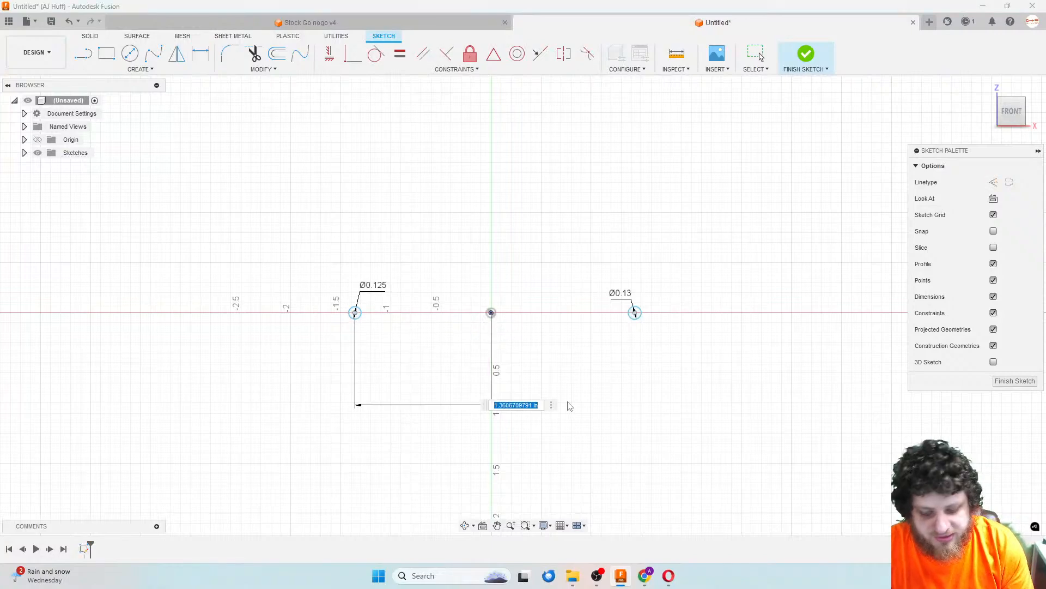
pyautogui.write('1')
pyautogui.press('Return')
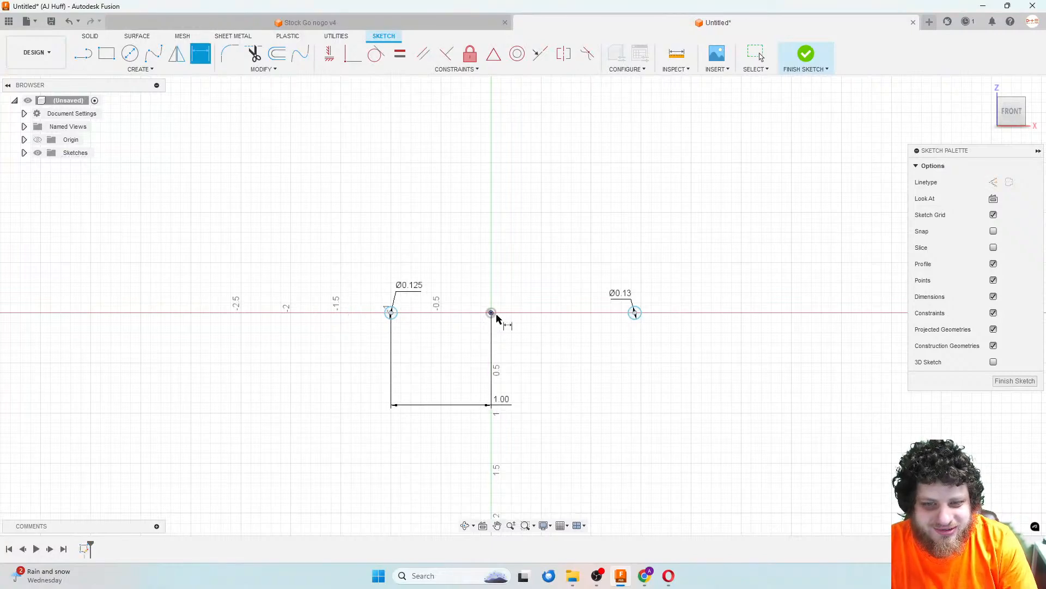
pyautogui.click(635, 313)
pyautogui.click(599, 411)
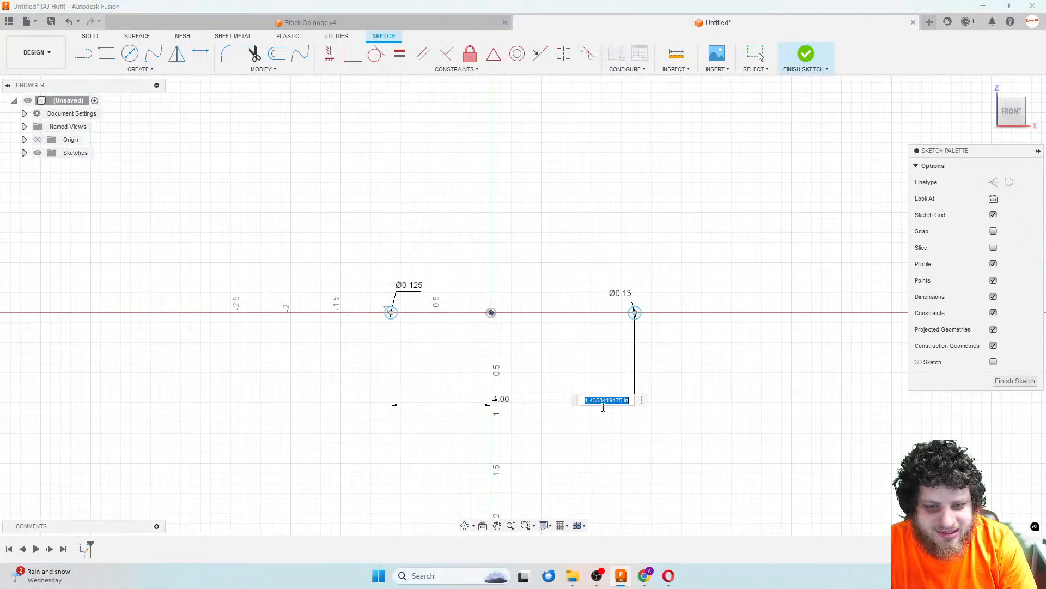
pyautogui.write('1')
pyautogui.press('Return')
pyautogui.press('Escape')
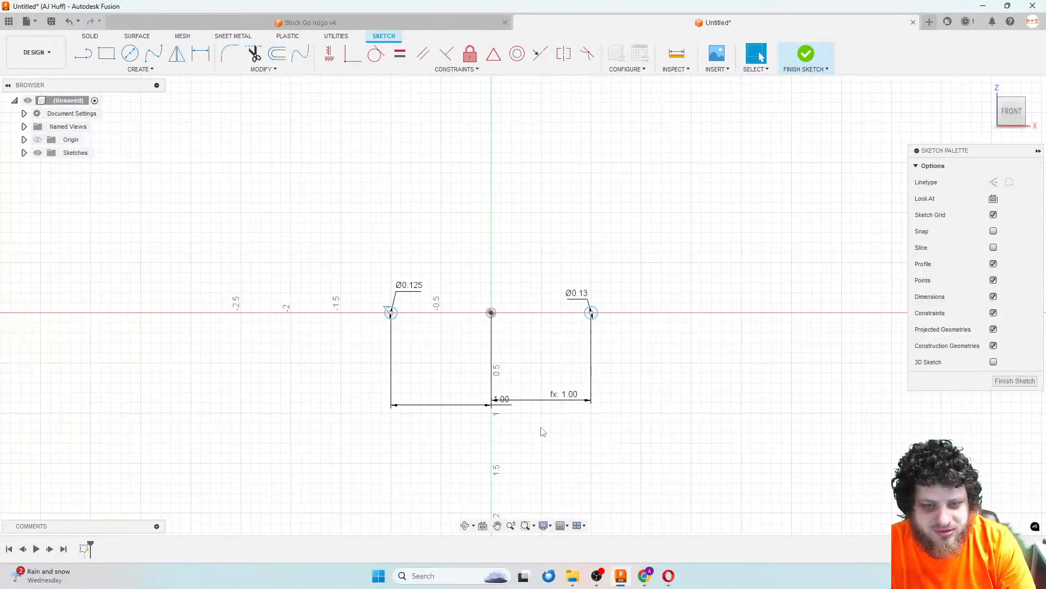
# Step: Delete the two 1.00 spacing dimensions
pyautogui.moveTo(500, 409); pyautogui.dragTo(499, 434)
pyautogui.doubleClick(502, 433)
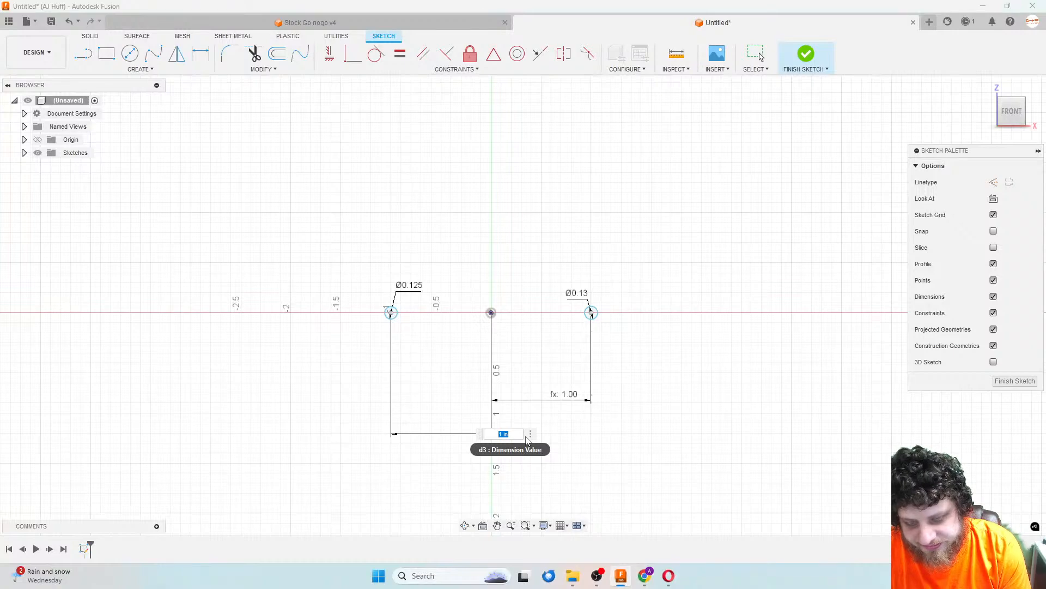
pyautogui.press('Return')
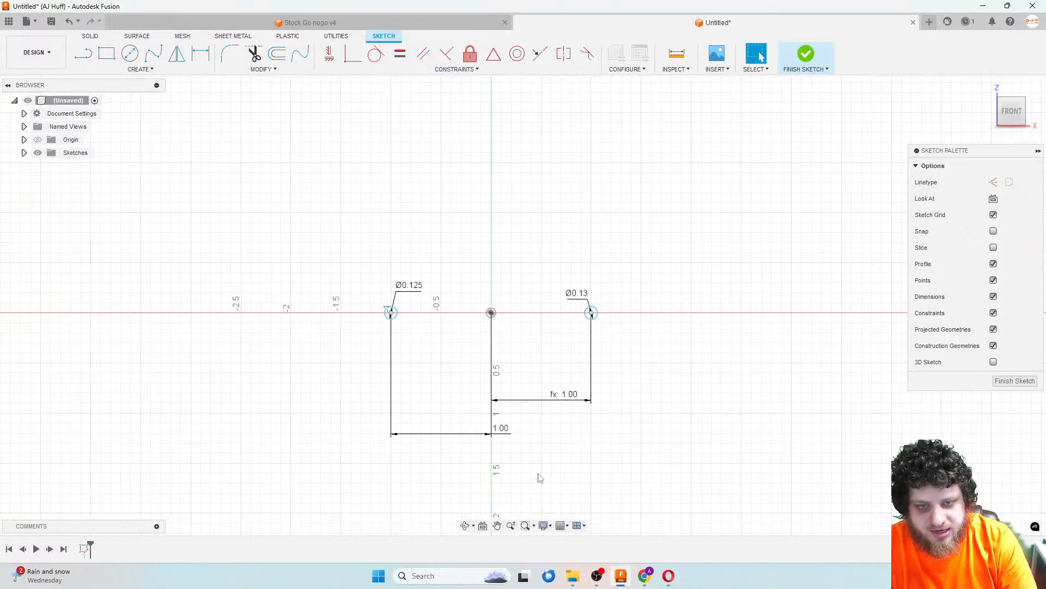
pyautogui.moveTo(576, 451); pyautogui.dragTo(447, 383)
pyautogui.press('Delete')
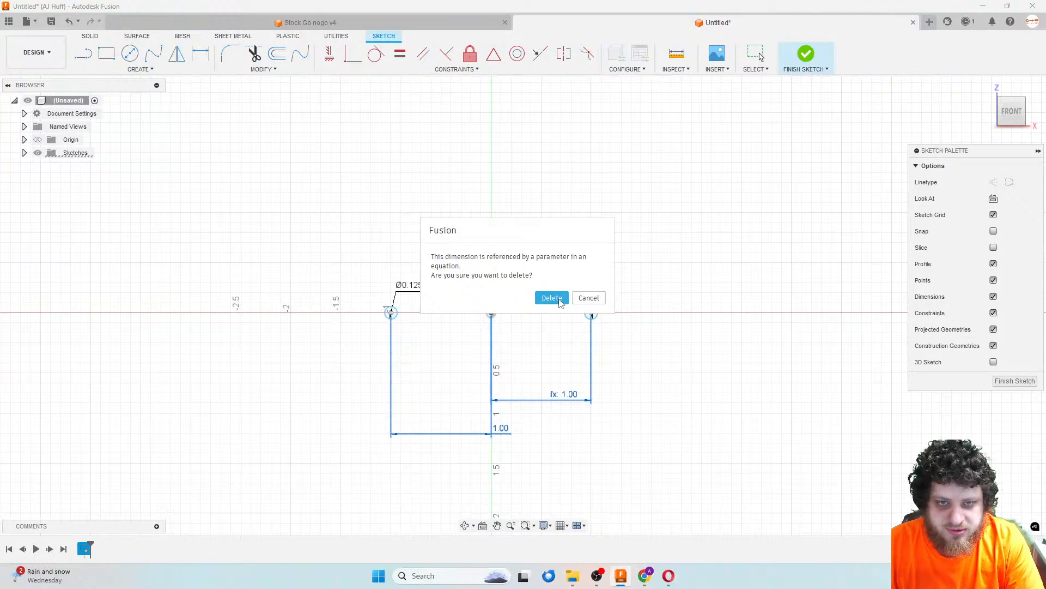
pyautogui.click(560, 301)
# Step: Draw a line joining the left and right circle centres
pyautogui.press('l')
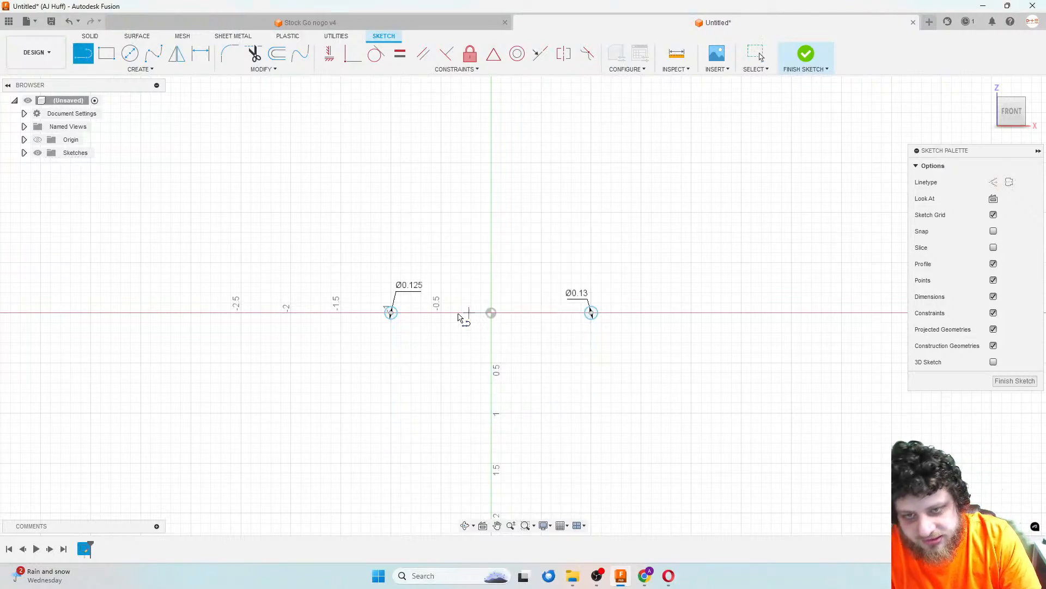
pyautogui.click(391, 312)
pyautogui.click(592, 312)
pyautogui.press('Escape')
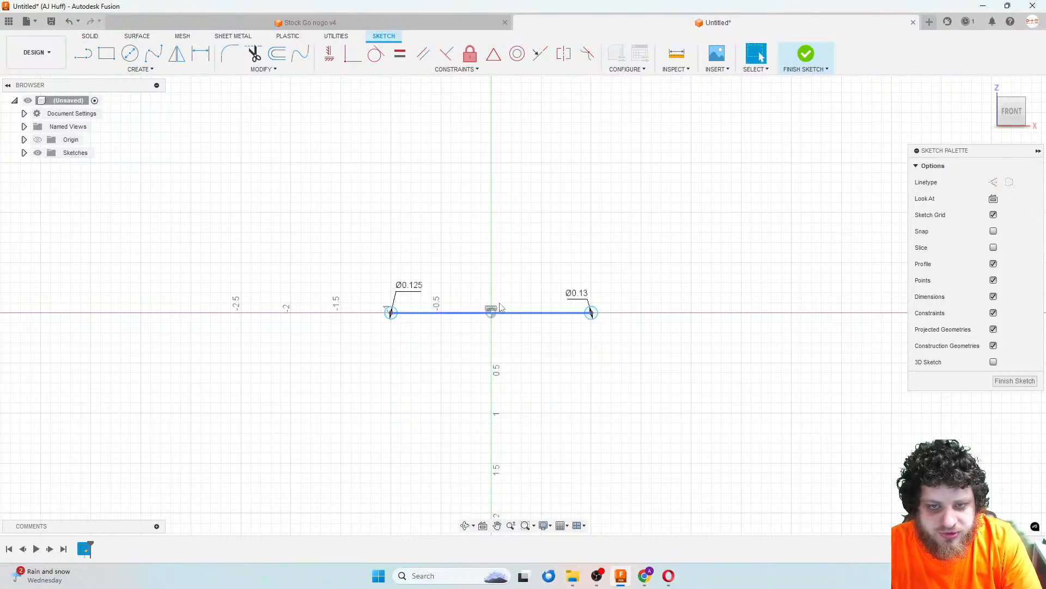
pyautogui.moveTo(514, 314); pyautogui.dragTo(527, 354)
pyautogui.click(548, 395)
# Step: Add a point at the line's midpoint and make it coincident with the origin
pyautogui.press('s')
pyautogui.click(606, 414)
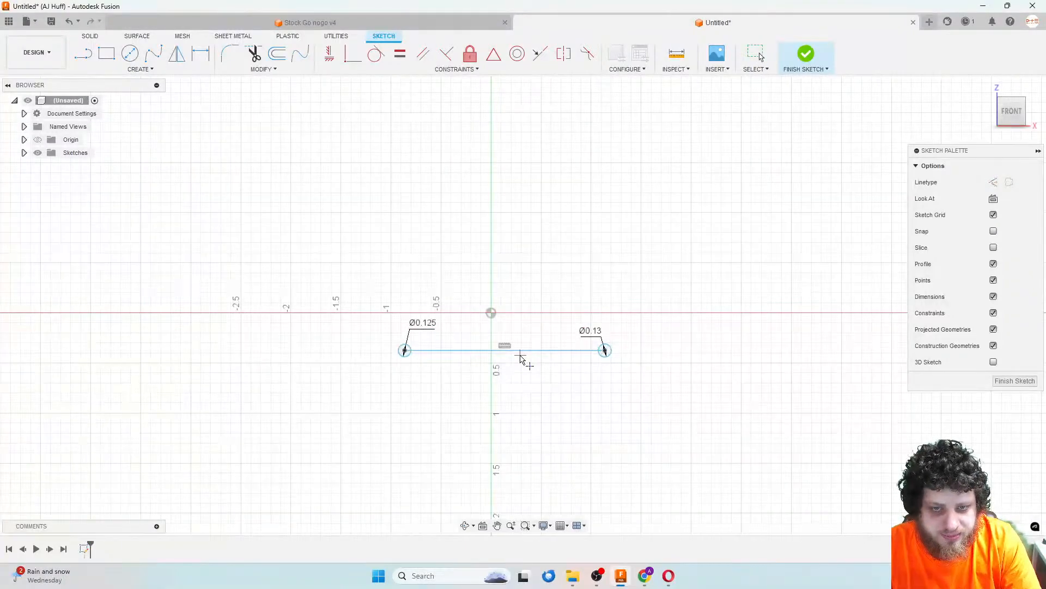
pyautogui.click(503, 350)
pyautogui.press('Escape')
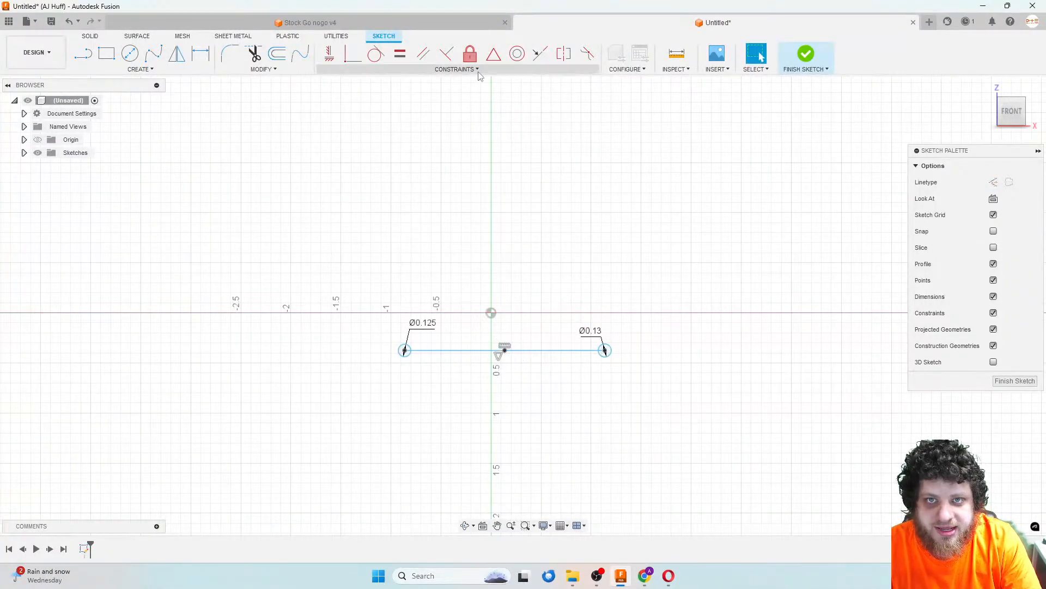
pyautogui.click(494, 53)
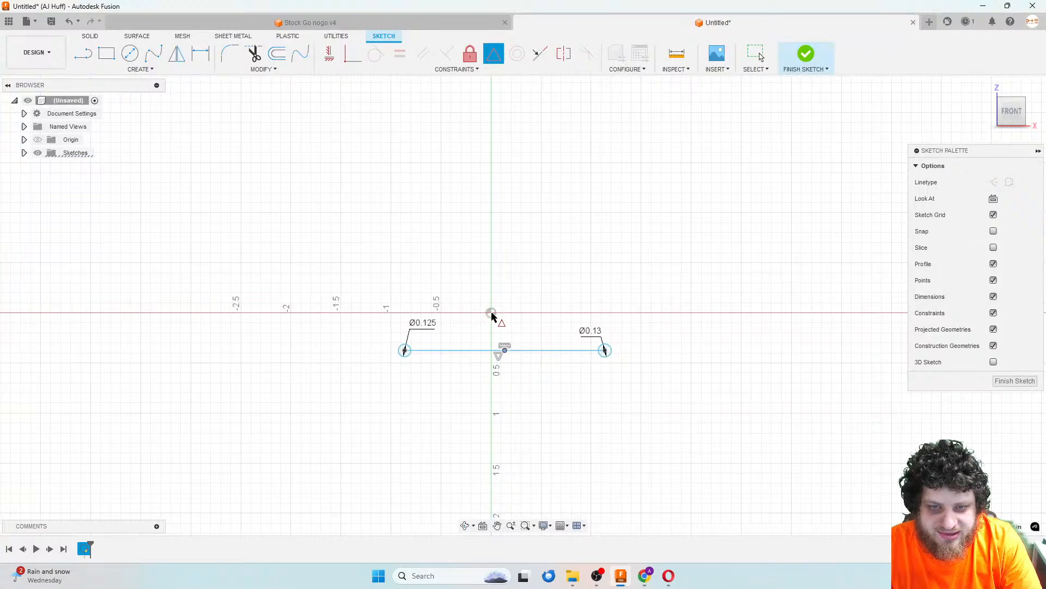
pyautogui.press('Escape')
pyautogui.click(353, 53)
pyautogui.click(505, 351)
pyautogui.click(490, 313)
# Step: Dimension the centre line's length as parameter CenterDistence = 2
pyautogui.press('Escape')
pyautogui.moveTo(592, 312)
pyautogui.mouseDown()
pyautogui.moveTo(624, 315)
pyautogui.moveTo(585, 314)
pyautogui.mouseUp()
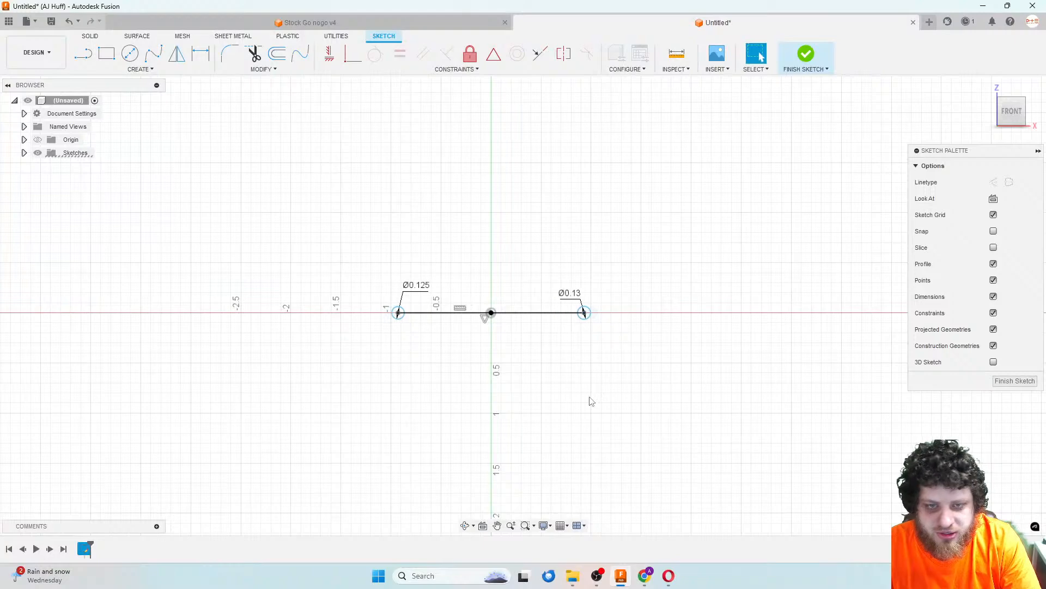
pyautogui.press('d')
pyautogui.click(584, 315)
pyautogui.click(533, 410)
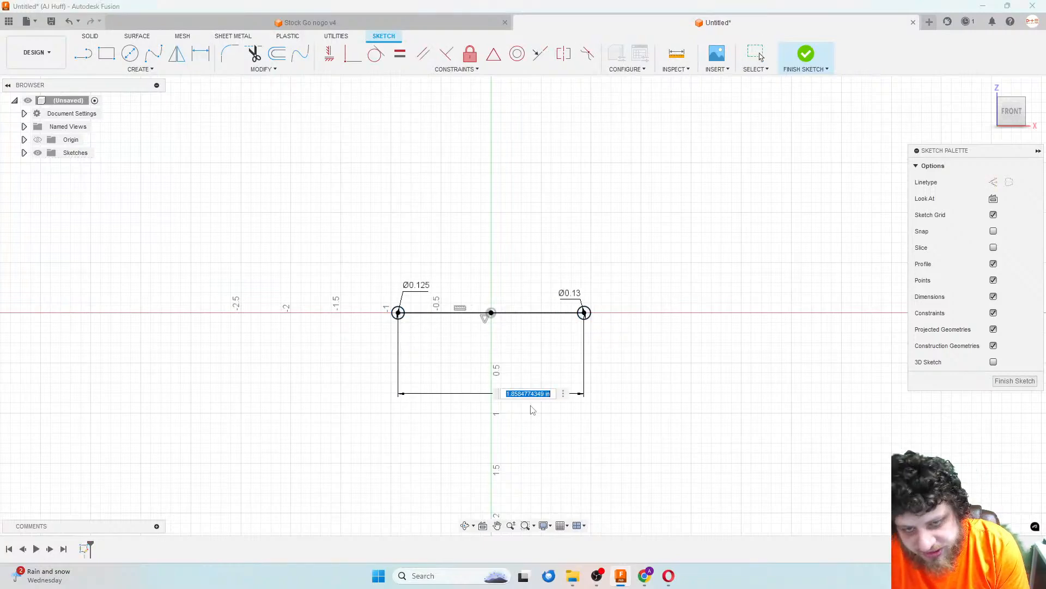
pyautogui.write('P')
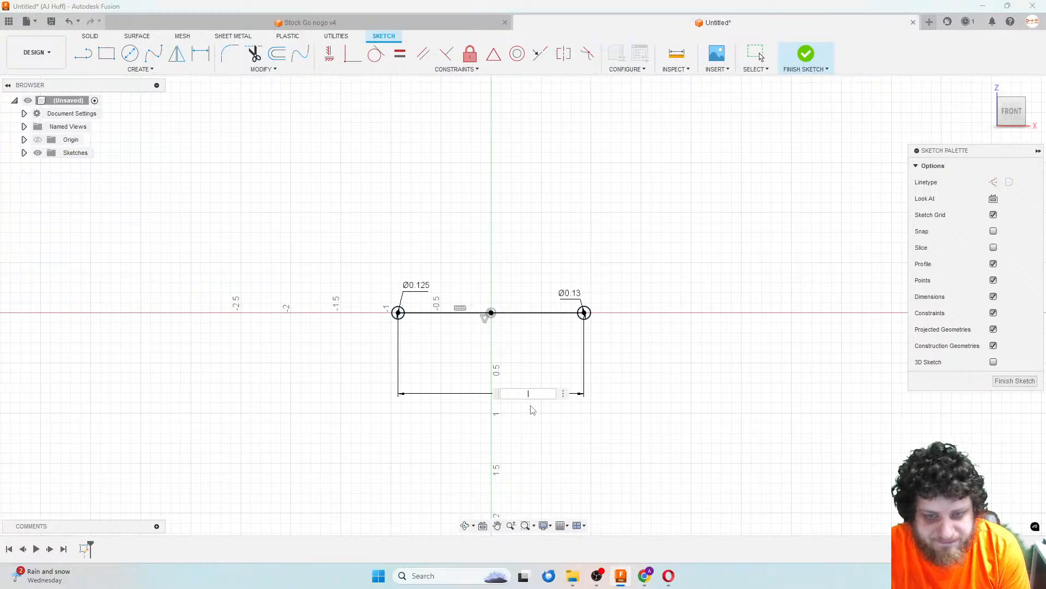
pyautogui.write('CenterDo')
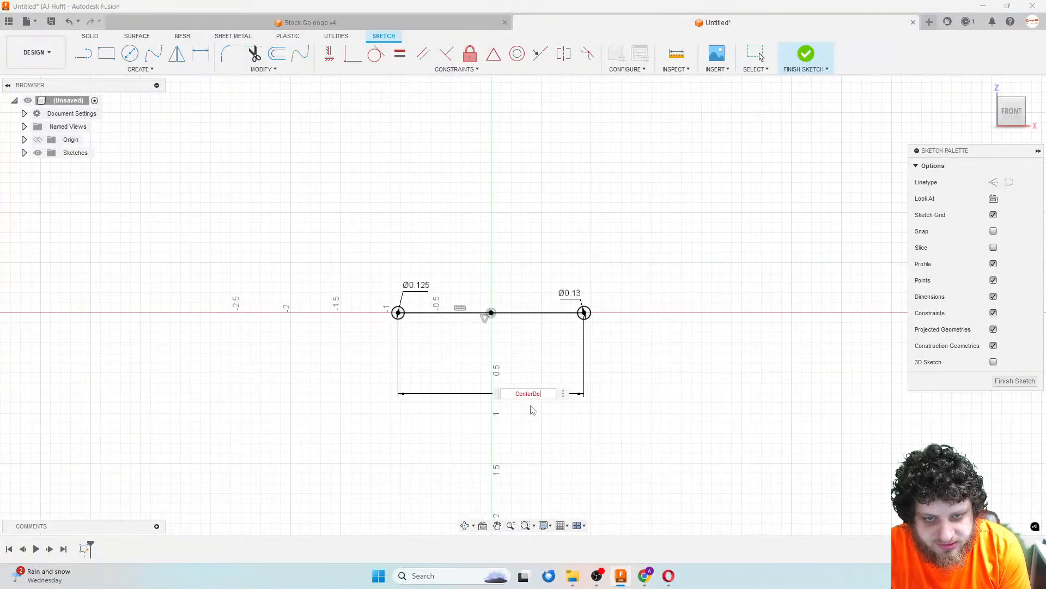
pyautogui.press('BackSpace')
pyautogui.write('istence ')
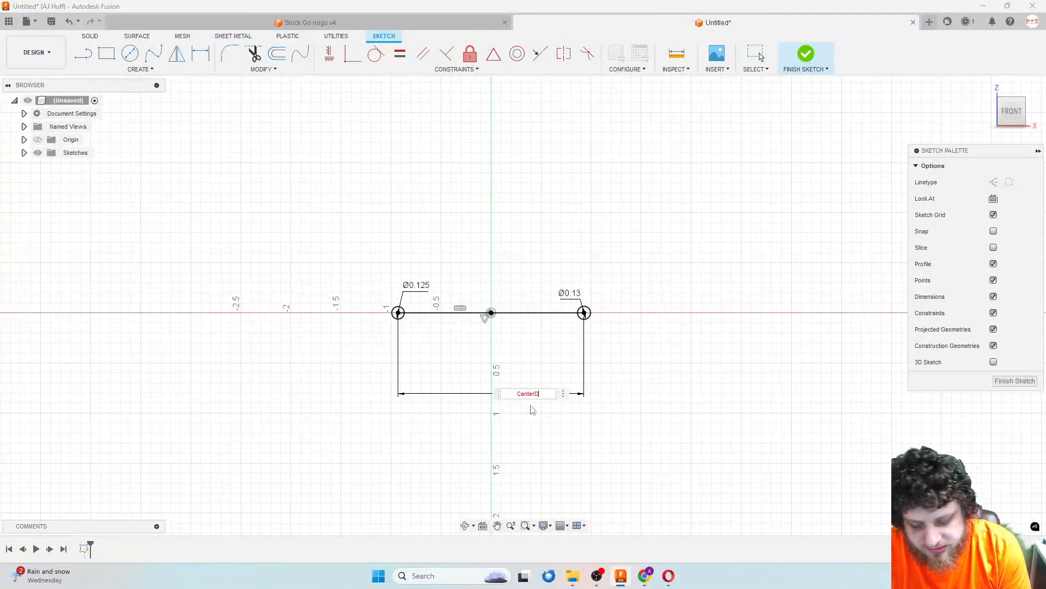
pyautogui.write('= 2')
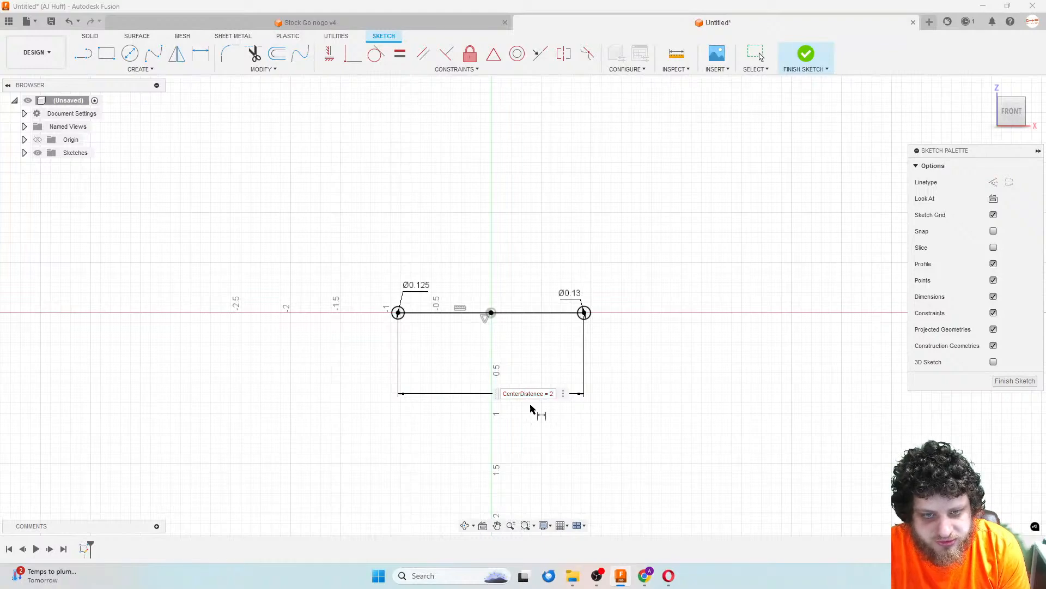
pyautogui.press('Return')
pyautogui.press('Escape')
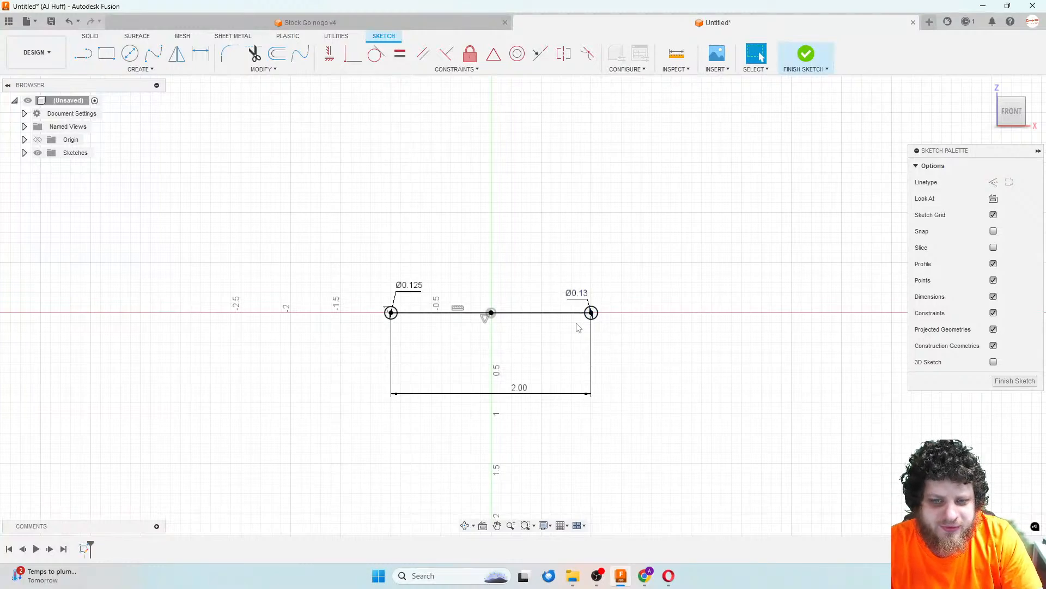
# Step: Change the hole centre distance dimension from 2.00 to 1
pyautogui.doubleClick(526, 392)
pyautogui.click(543, 353)
pyautogui.doubleClick(528, 392)
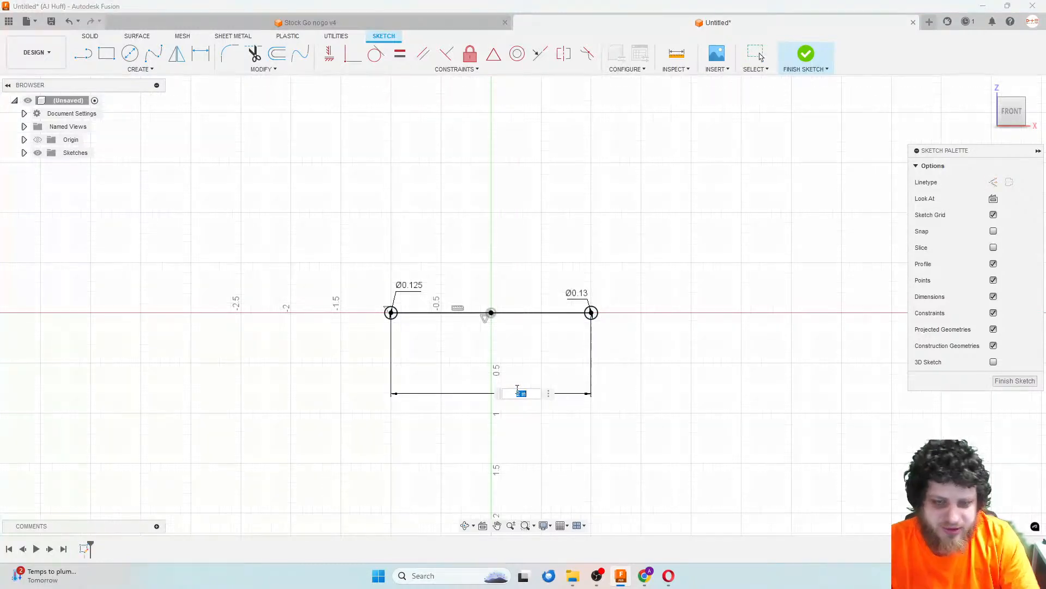
pyautogui.write('1')
pyautogui.press('Return')
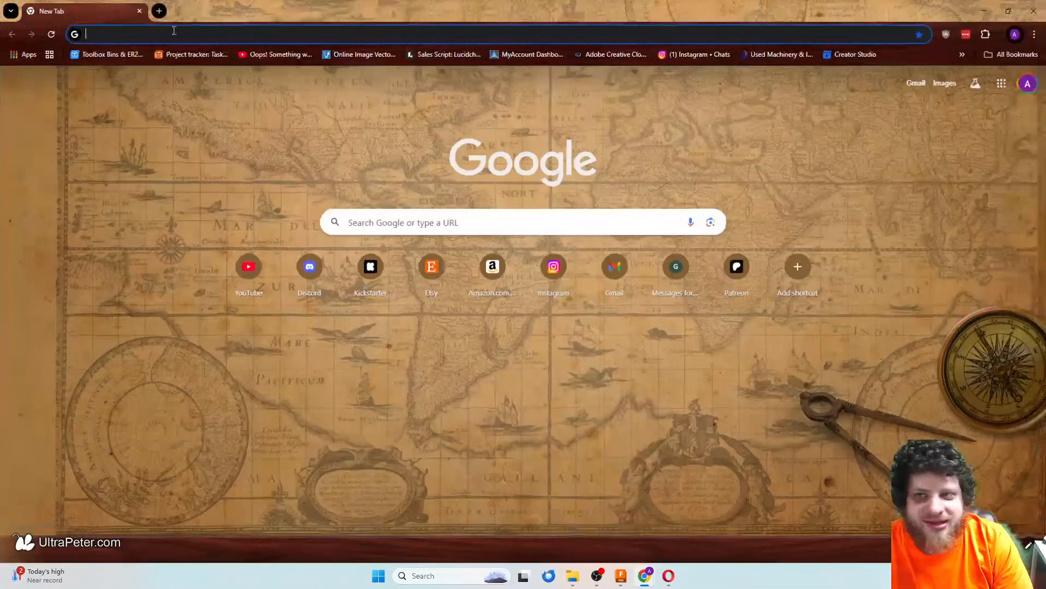
# Step: Search 'wyze' in Chrome, open wyze.com, and go to the account Log In page
pyautogui.click(169, 31)
pyautogui.write('wyze')
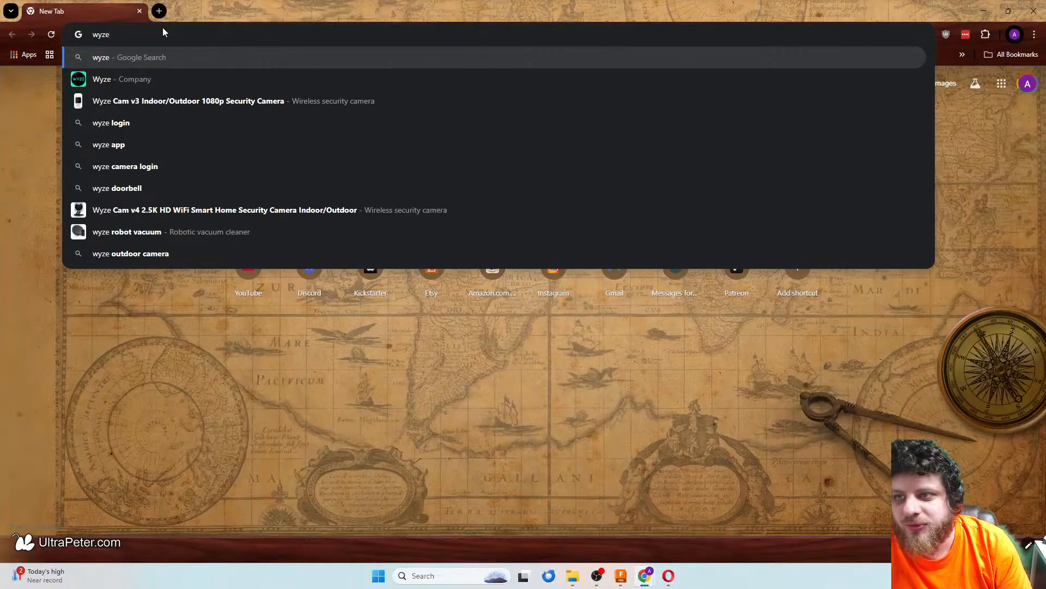
pyautogui.click(140, 73)
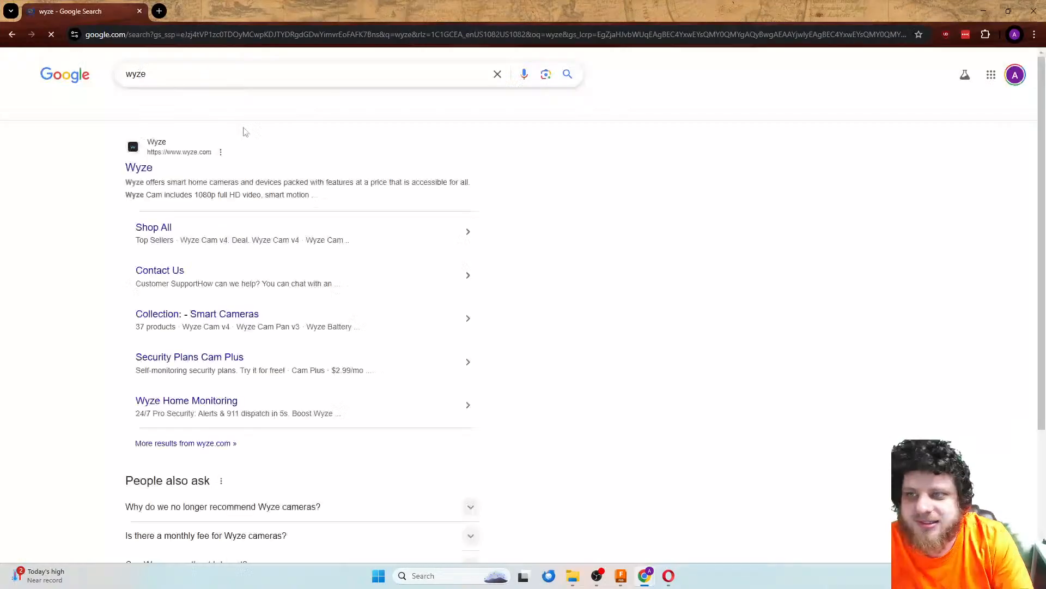
pyautogui.click(163, 178)
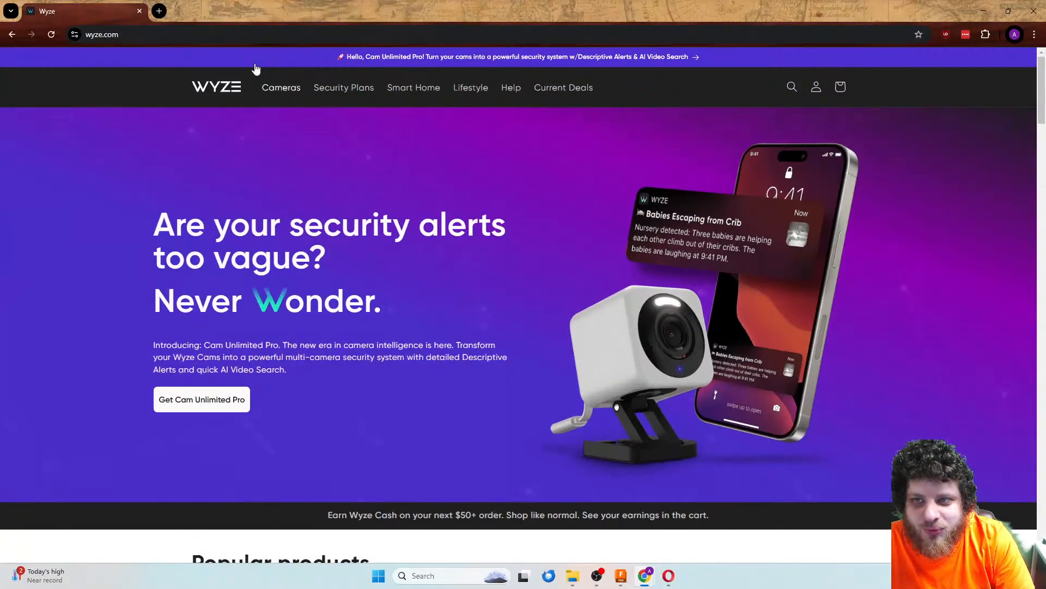
pyautogui.moveTo(816, 89)
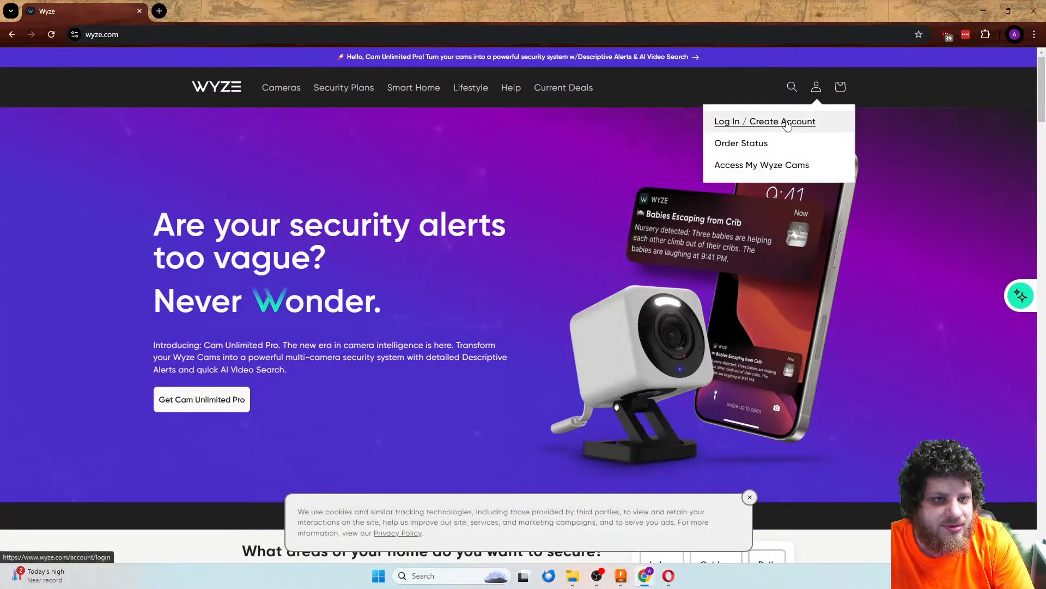
pyautogui.click(795, 142)
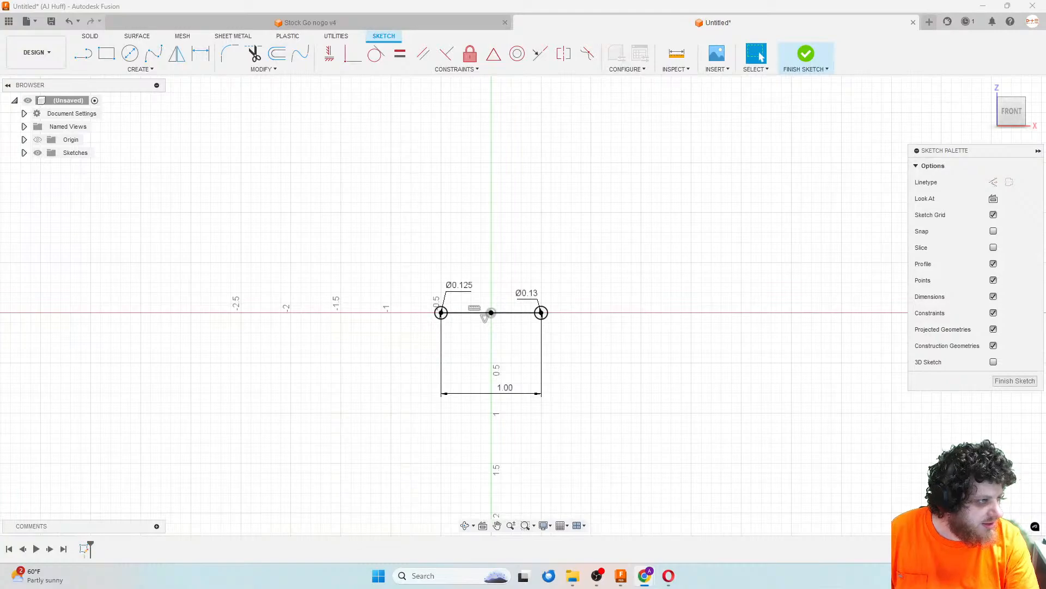
pyautogui.moveTo(1045, 185); pyautogui.dragTo(748, 2)
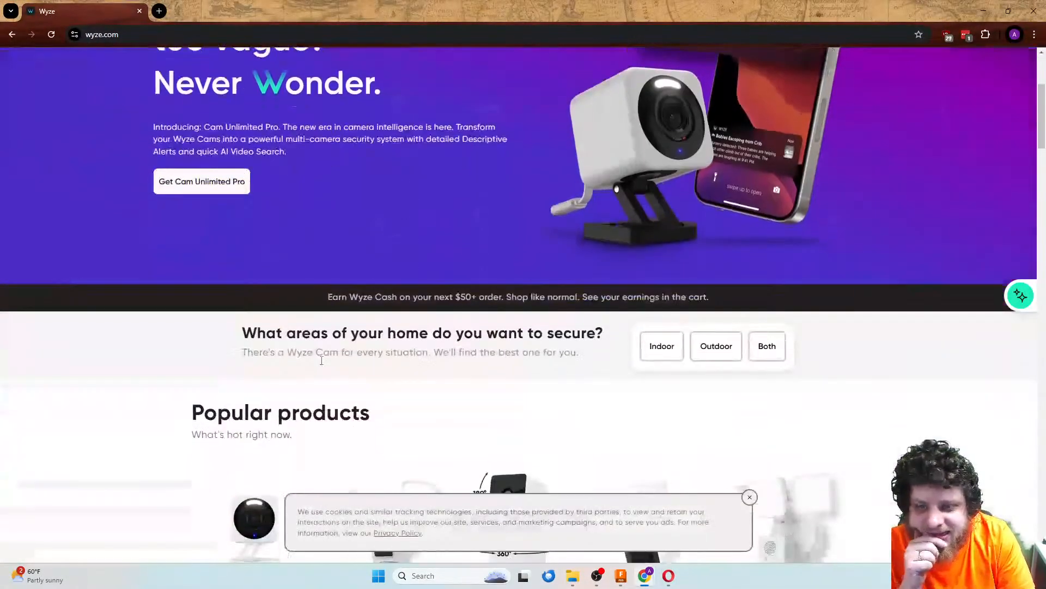
# Step: Dismiss the cookie notice and scroll through the Wyze home page products
pyautogui.scroll(-4, 320, 355)
pyautogui.click(749, 497)
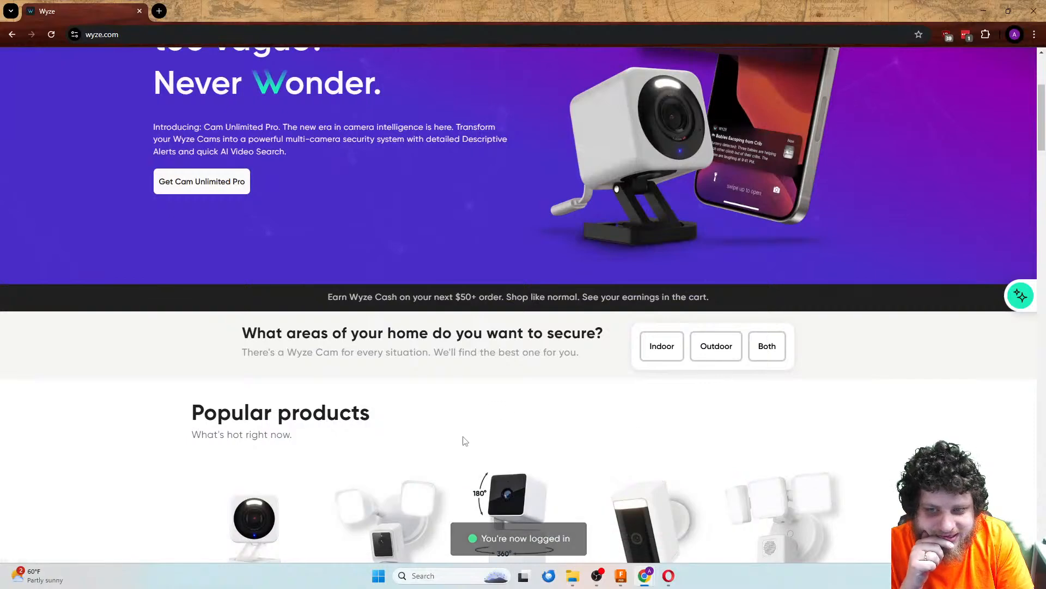
pyautogui.scroll(4, 472, 432)
pyautogui.moveTo(284, 91)
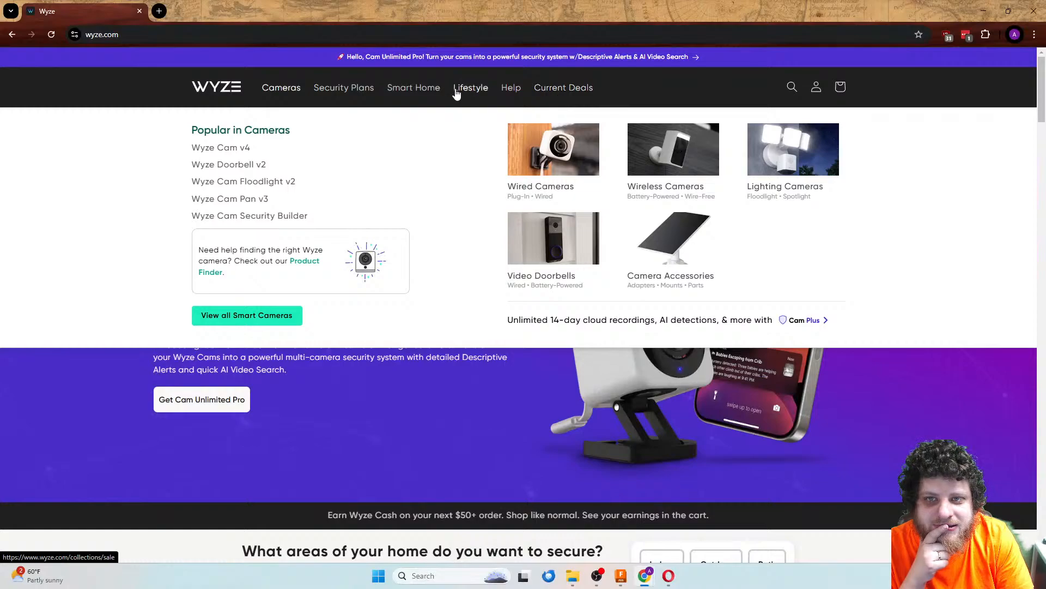
pyautogui.scroll(-10, 376, 231)
pyautogui.scroll(-15, 376, 231)
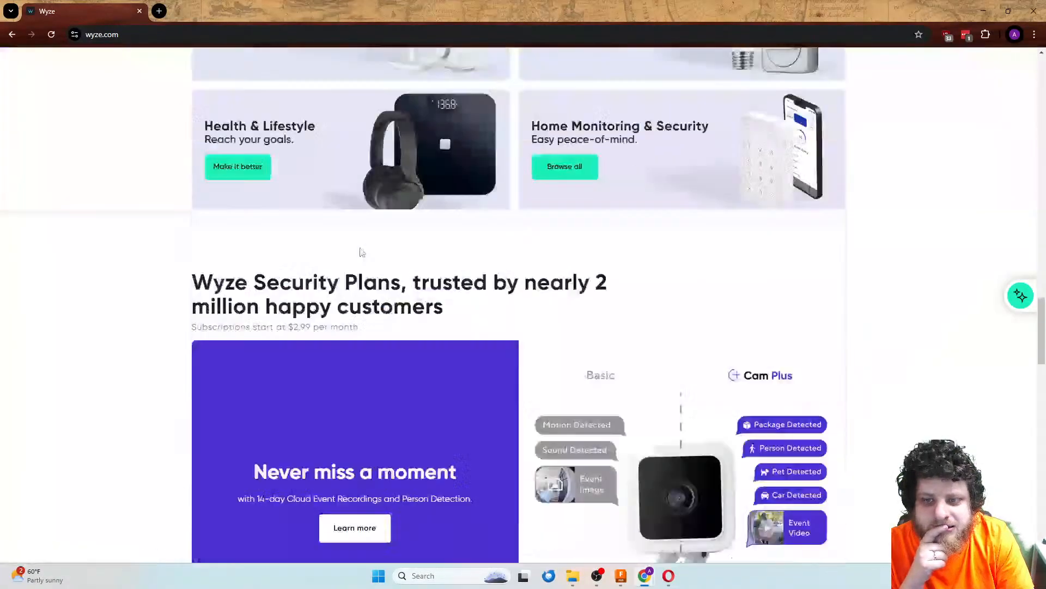
pyautogui.scroll(5, 346, 262)
pyautogui.scroll(20, 336, 263)
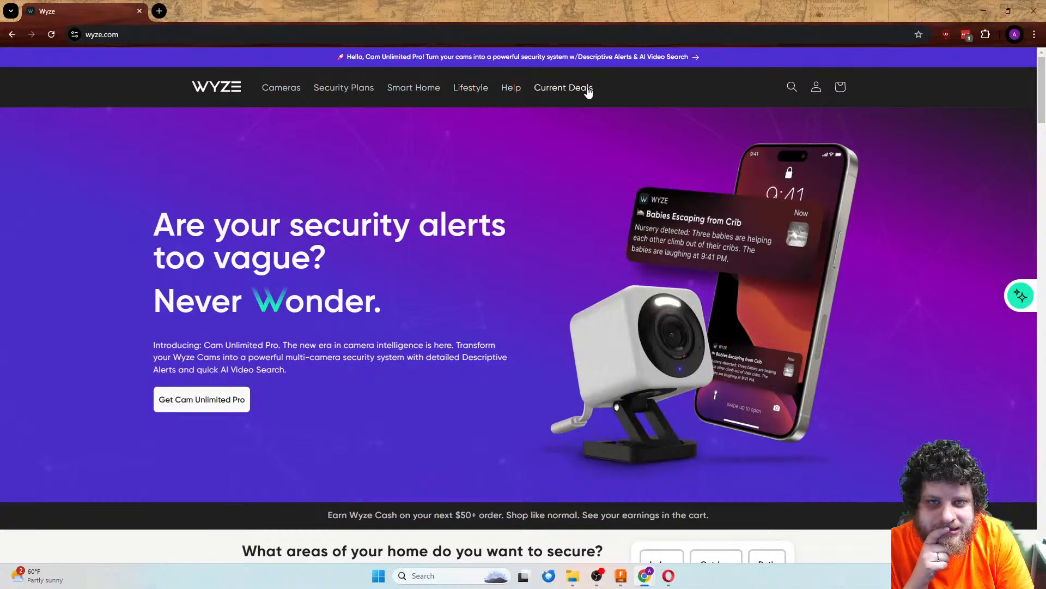
# Step: Scroll further down the page, then enter 'wyze view camera' in the address bar
pyautogui.scroll(-8, 392, 343)
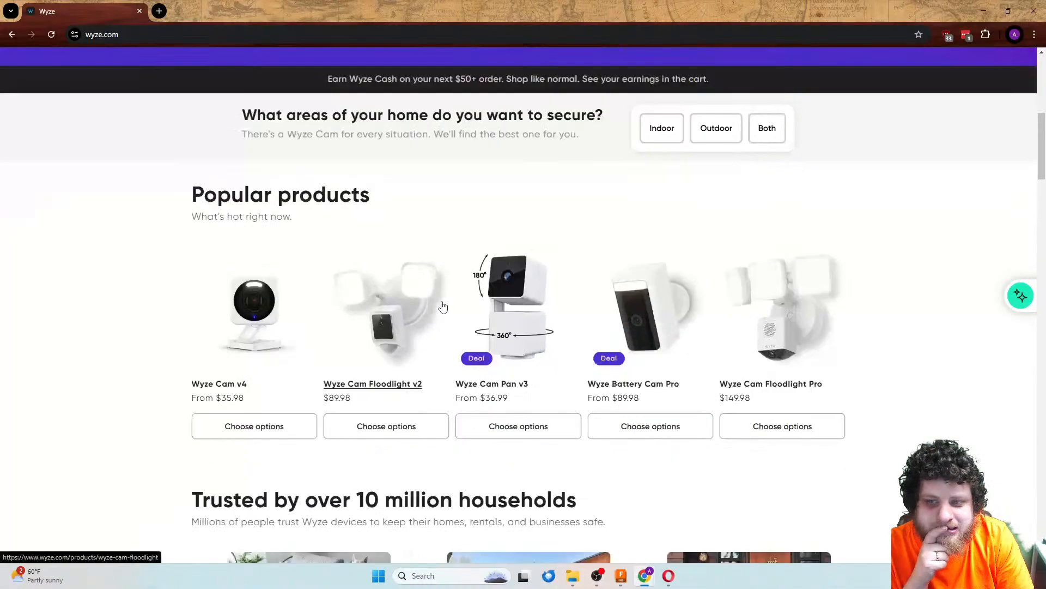
pyautogui.scroll(-8, 494, 271)
pyautogui.scroll(-5, 494, 272)
pyautogui.scroll(18, 499, 278)
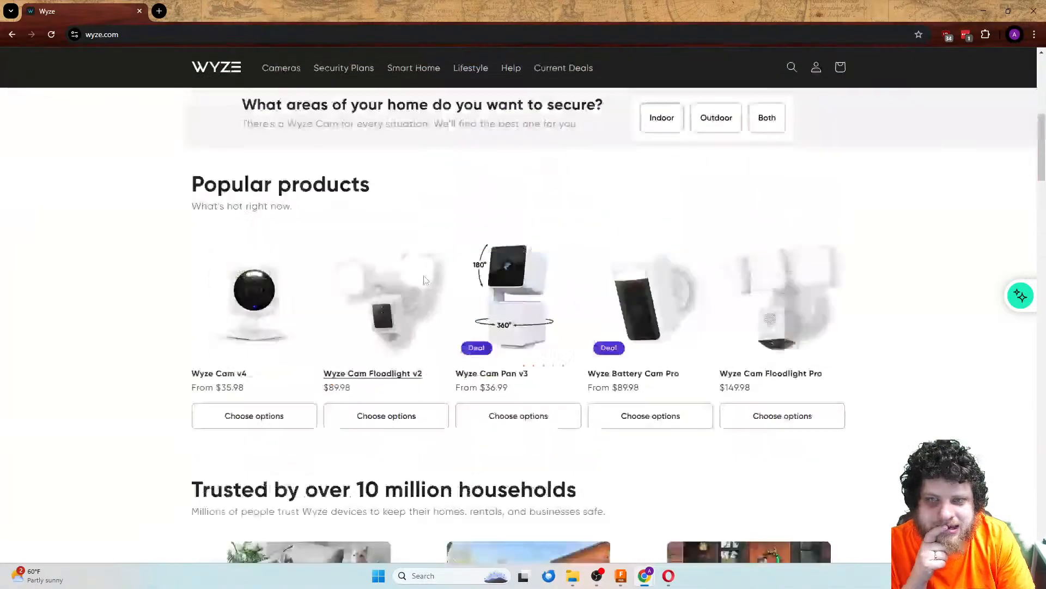
pyautogui.click(224, 41)
pyautogui.write('wyz')
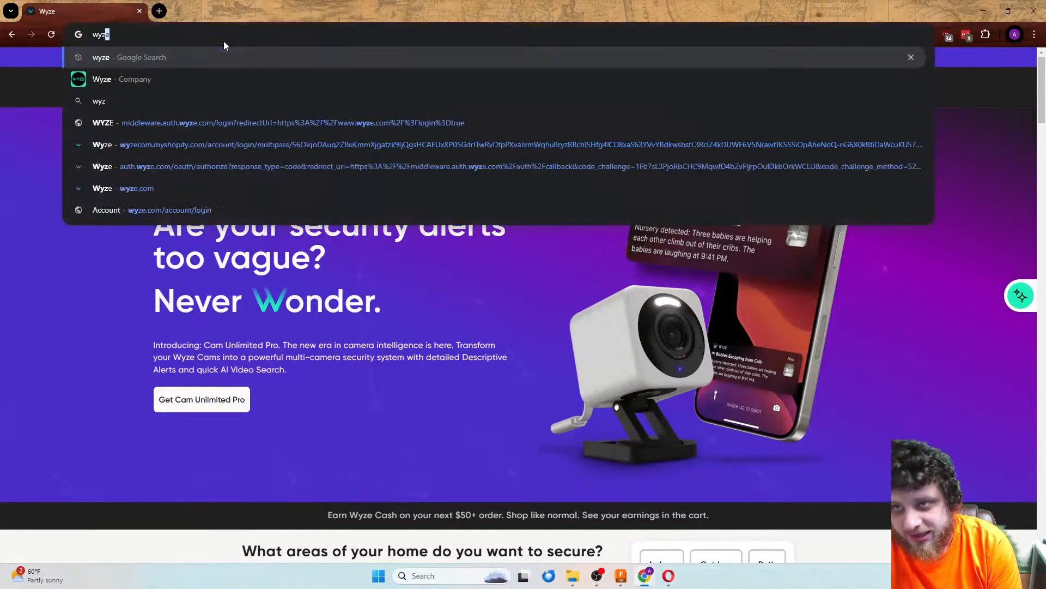
pyautogui.write('e view camera')
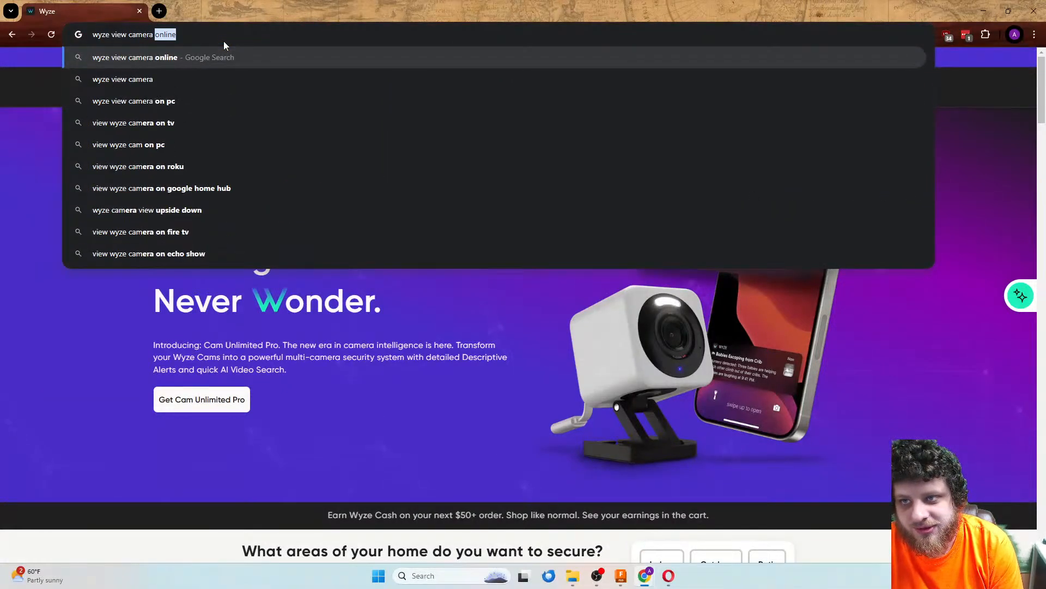
# Step: Search 'wyze view camera', view the Livestream result, then return to the search results
pyautogui.press('Return')
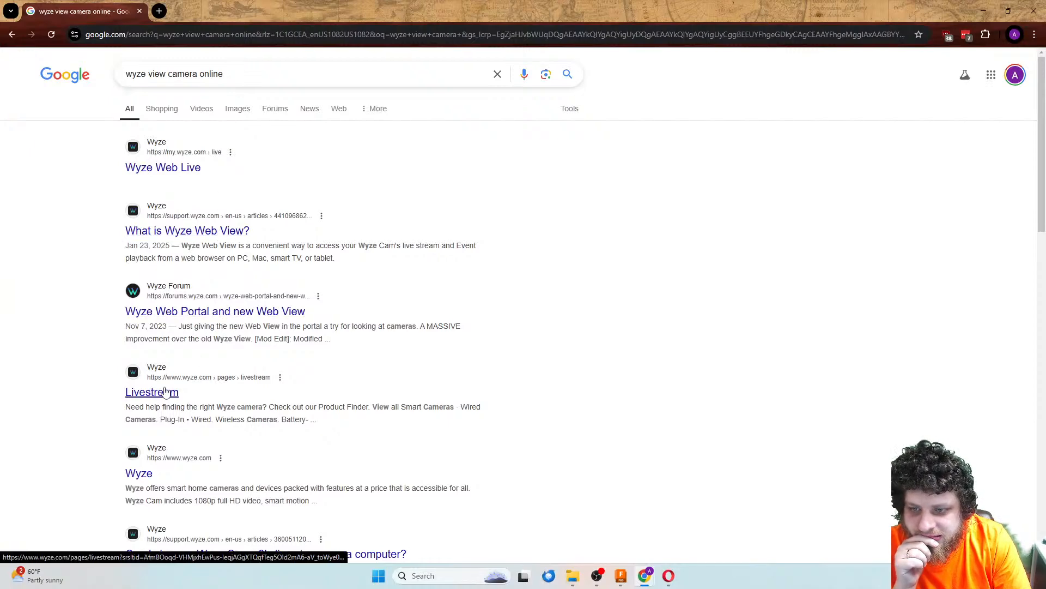
pyautogui.scroll(-3, 164, 396)
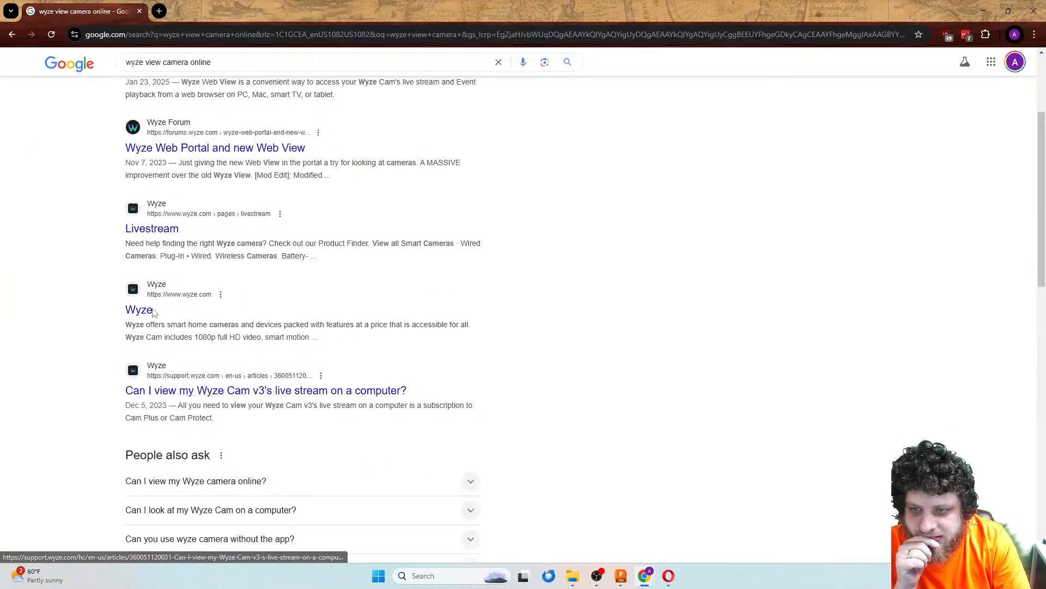
pyautogui.click(163, 235)
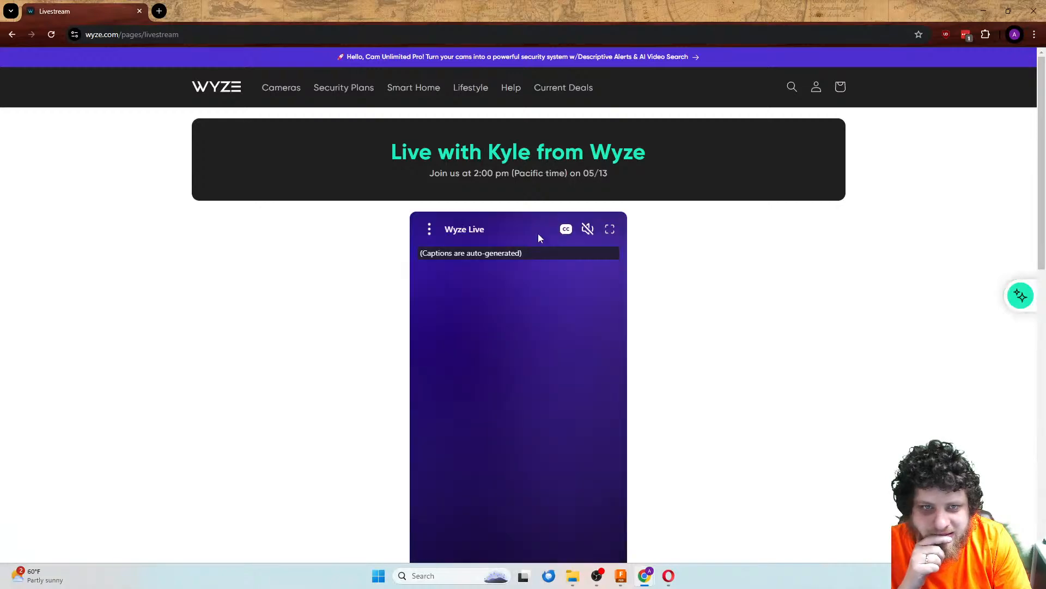
pyautogui.scroll(-4, 376, 278)
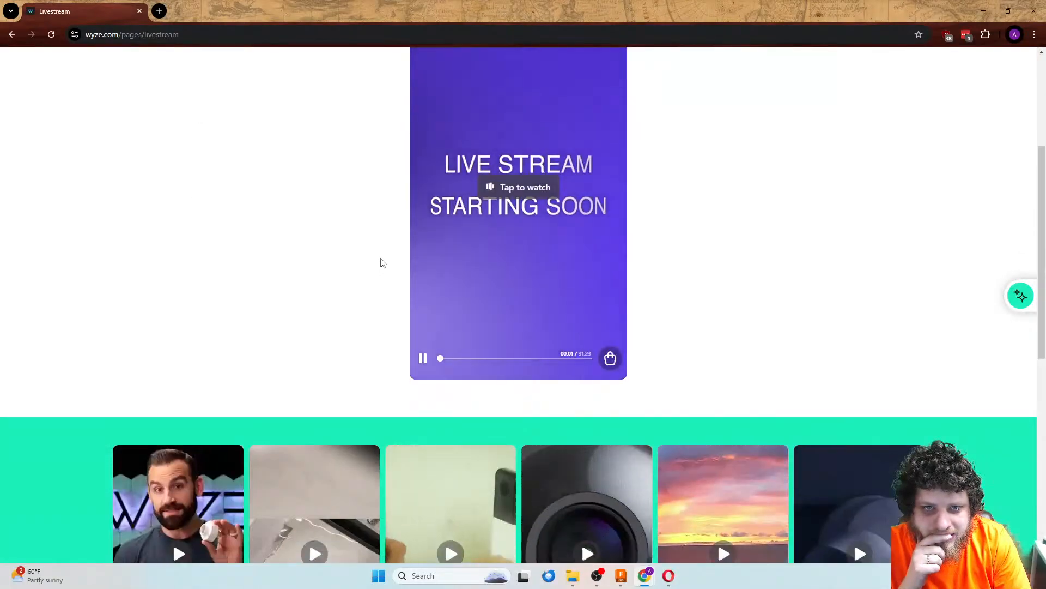
pyautogui.scroll(4, 380, 262)
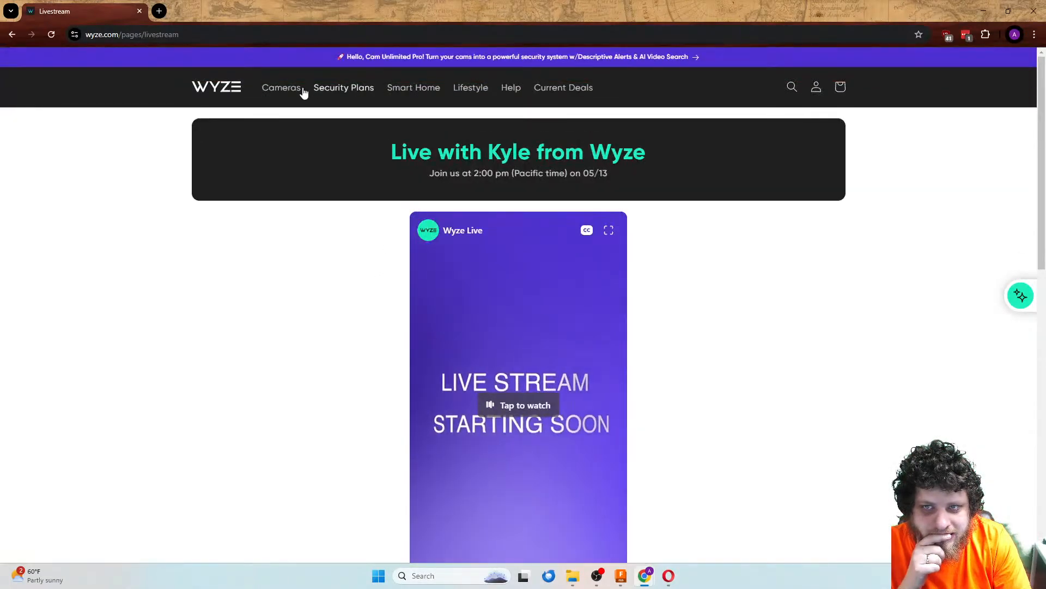
pyautogui.click(12, 34)
pyautogui.scroll(3, 158, 229)
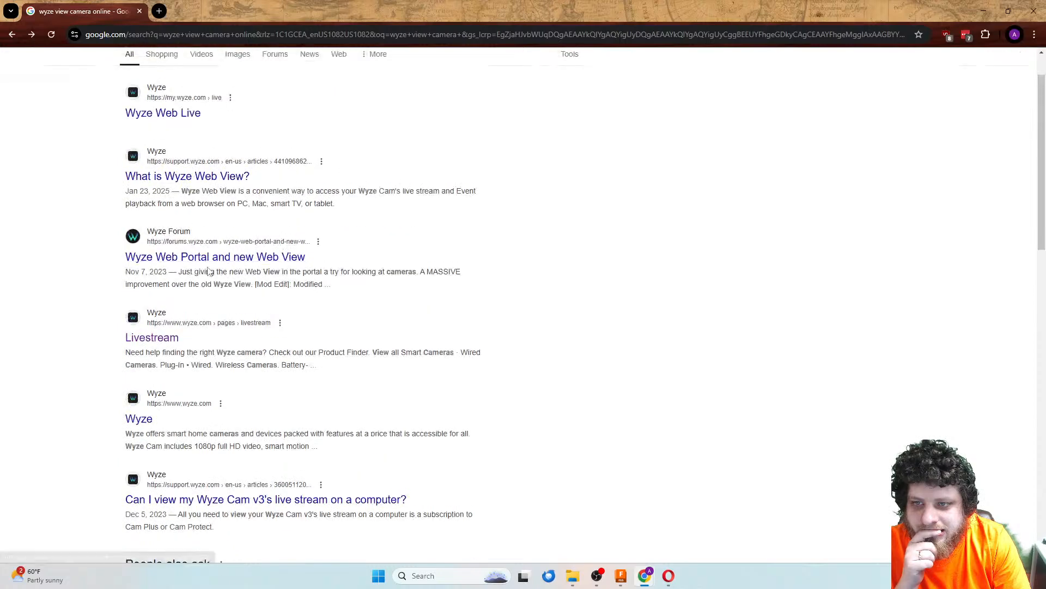
# Step: Open Wyze Web Live at my.wyze.com/live to show the CNC mill and Cat cam feeds
pyautogui.click(163, 169)
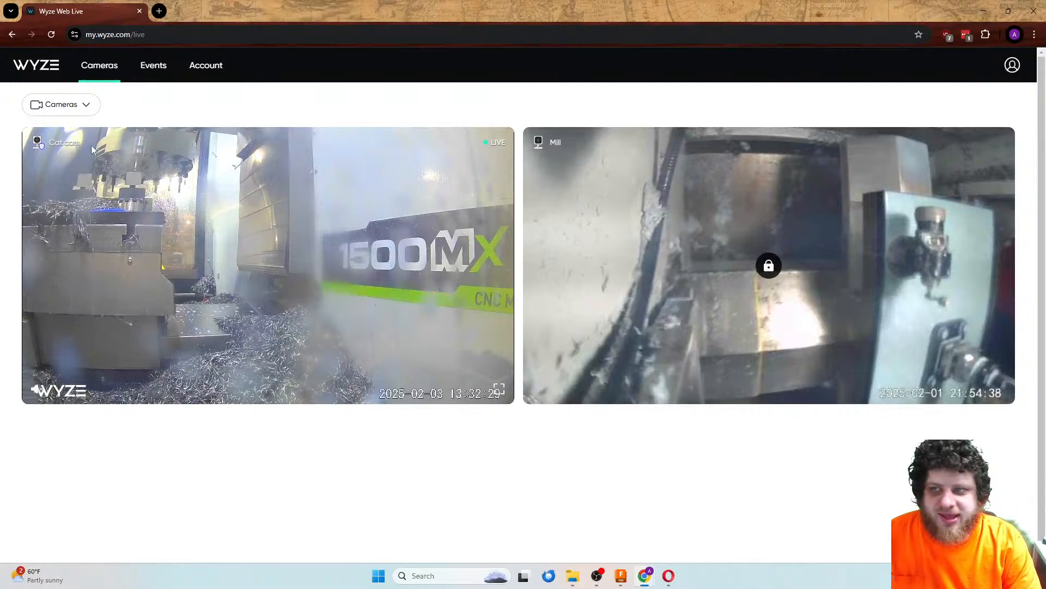
# Step: Play the Cat cam feed in a small browser window at the top right, then return to Fusion
pyautogui.moveTo(219, 21); pyautogui.dragTo(632, 116)
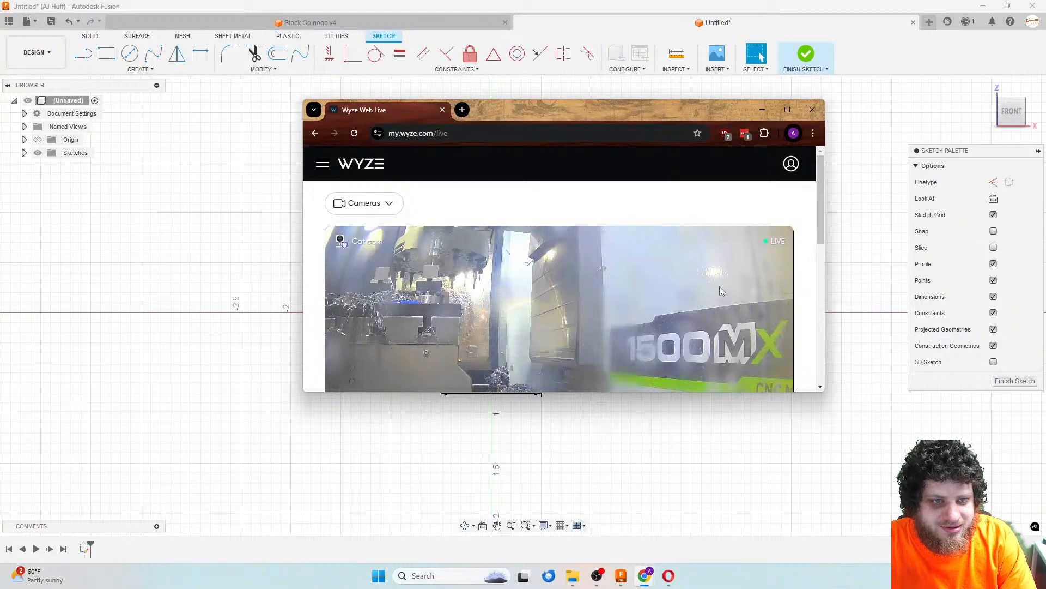
pyautogui.scroll(-3, 685, 327)
pyautogui.scroll(1, 685, 327)
pyautogui.click(781, 370)
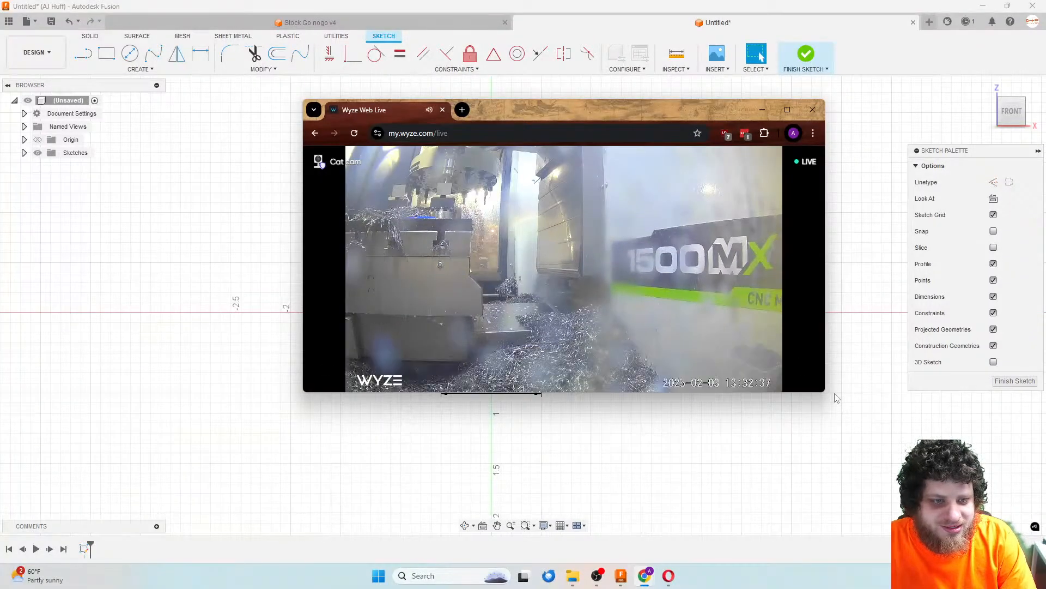
pyautogui.moveTo(826, 397)
pyautogui.mouseDown()
pyautogui.moveTo(744, 340)
pyautogui.moveTo(566, 270)
pyautogui.moveTo(565, 239)
pyautogui.moveTo(566, 301)
pyautogui.mouseUp()
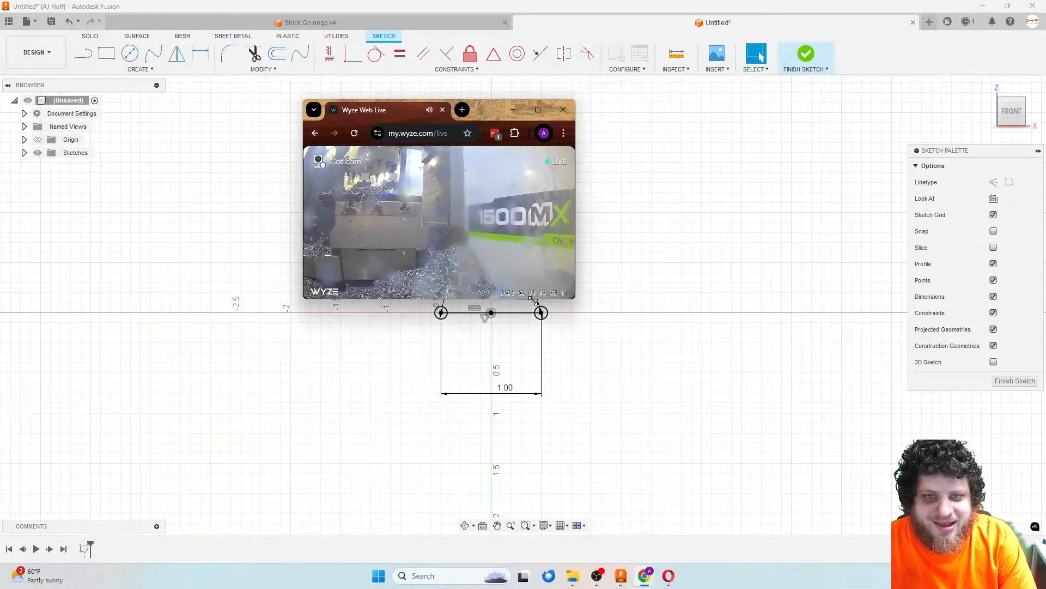
pyautogui.moveTo(488, 116); pyautogui.dragTo(959, 16)
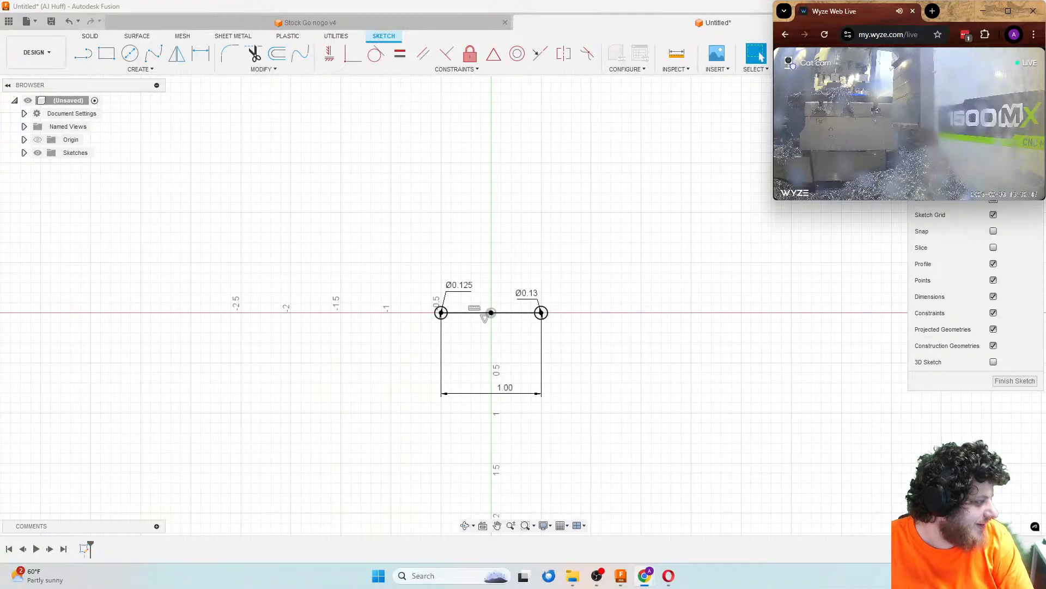
pyautogui.click(958, 297)
pyautogui.scroll(1, 523, 325)
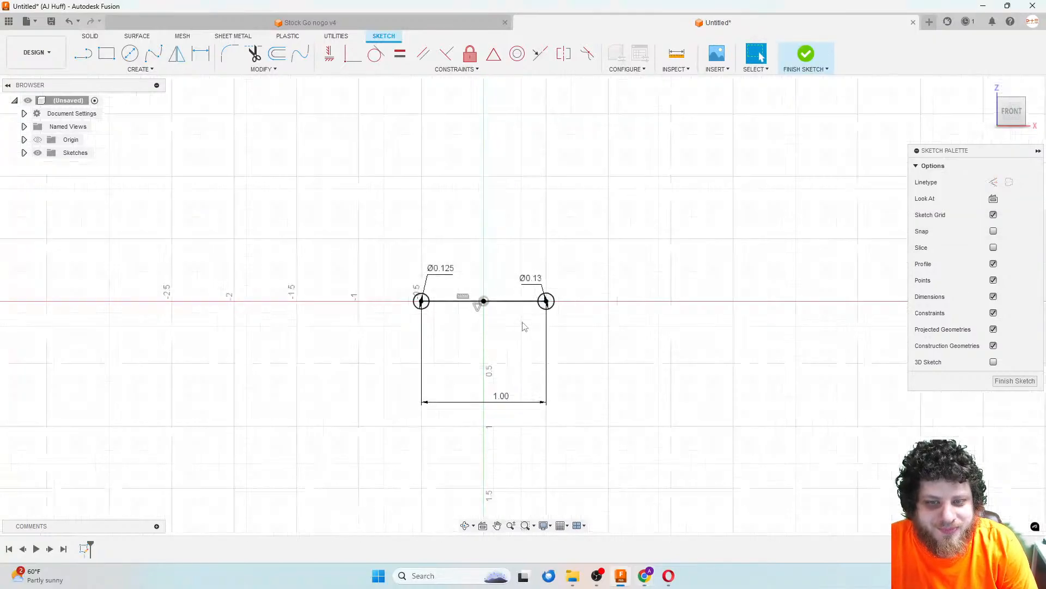
# Step: Bring the Wyze camera window to the front and keep it at its short top-right size
pyautogui.click(644, 576)
pyautogui.click(616, 512)
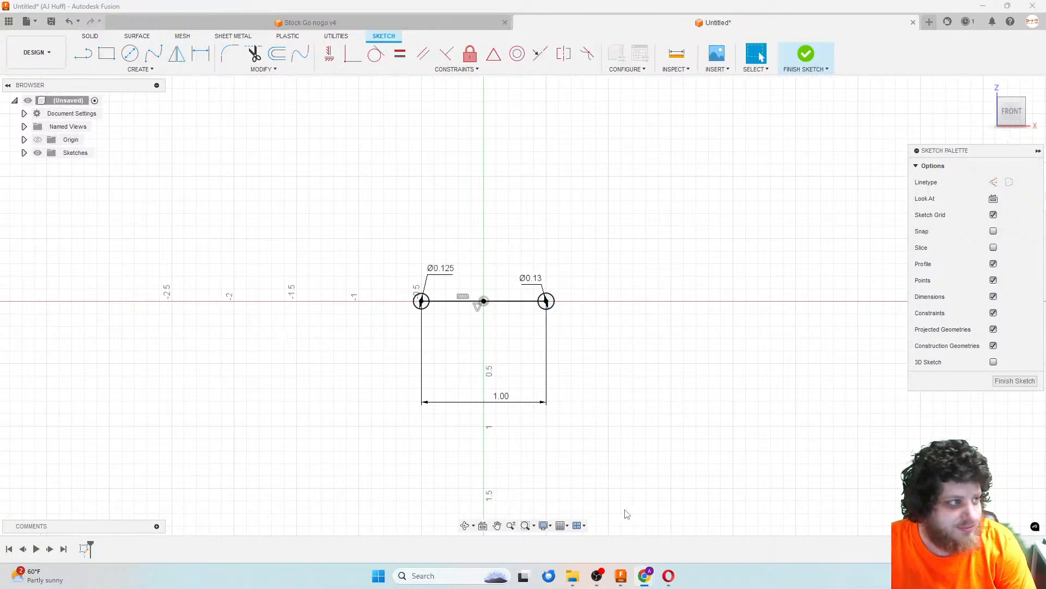
pyautogui.moveTo(647, 576)
pyautogui.click(681, 523)
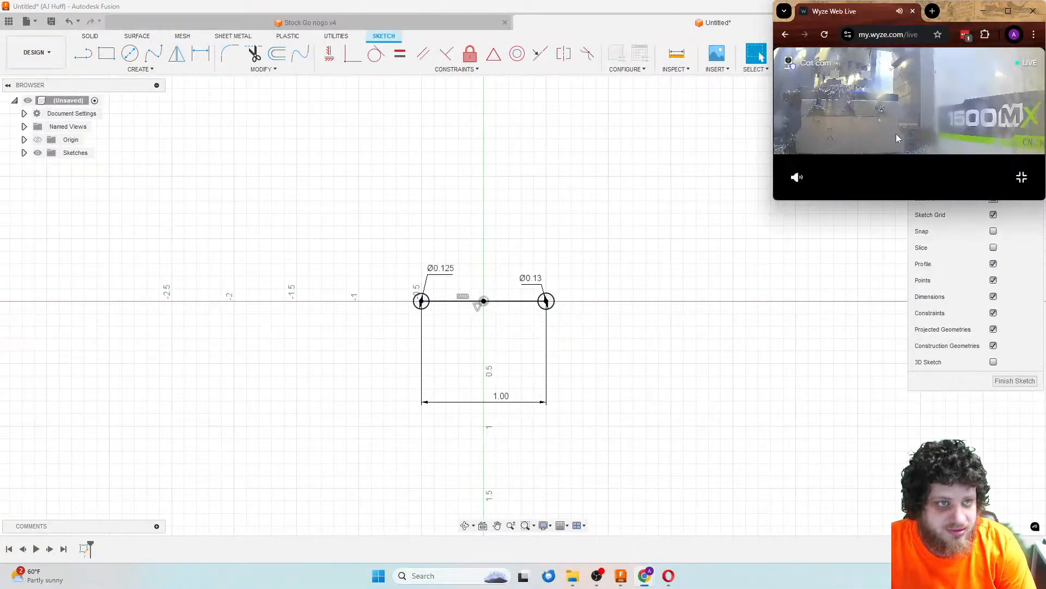
pyautogui.rightClick(950, 16)
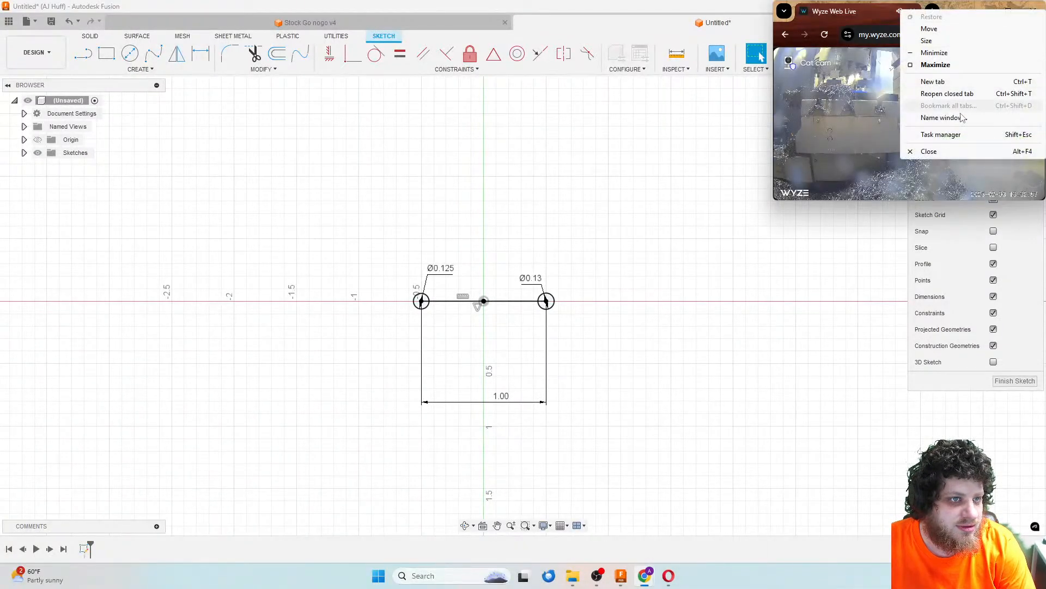
pyautogui.doubleClick(958, 3)
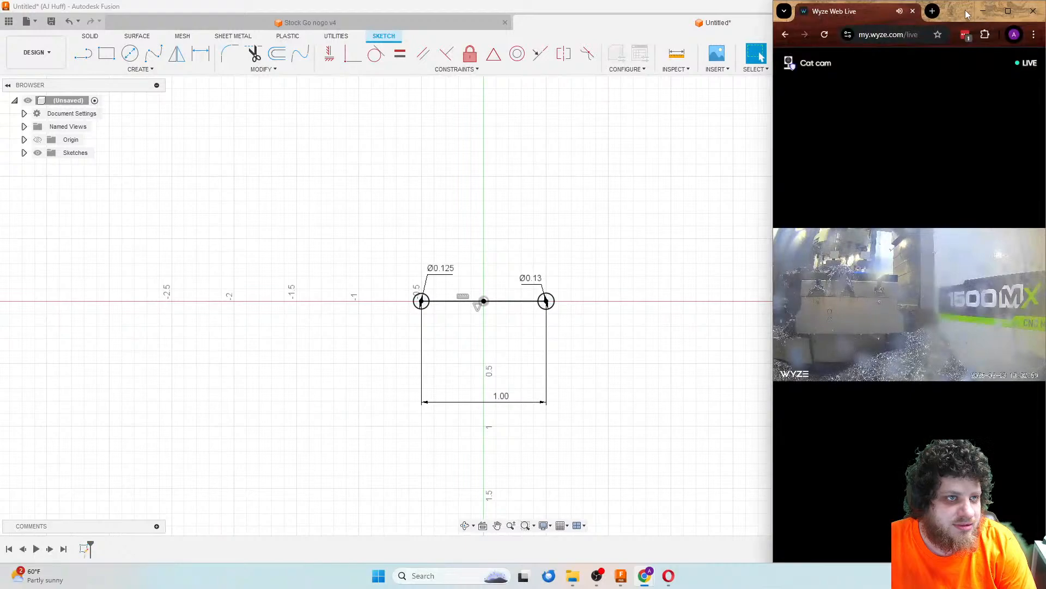
pyautogui.doubleClick(949, 15)
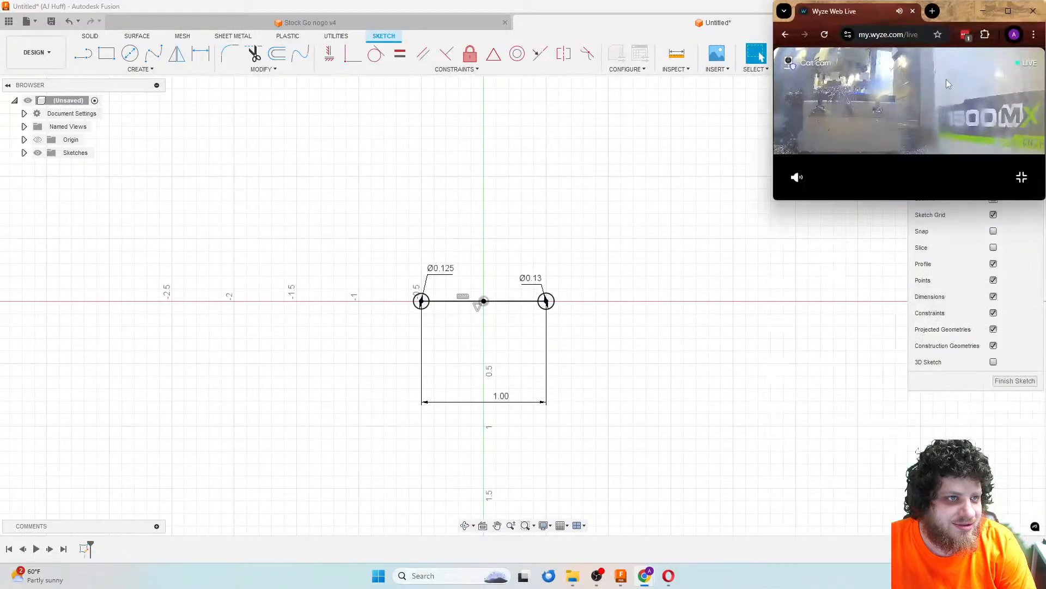
# Step: Minimize Fusion and select the Wyze live page's full web address
pyautogui.rightClick(878, 10)
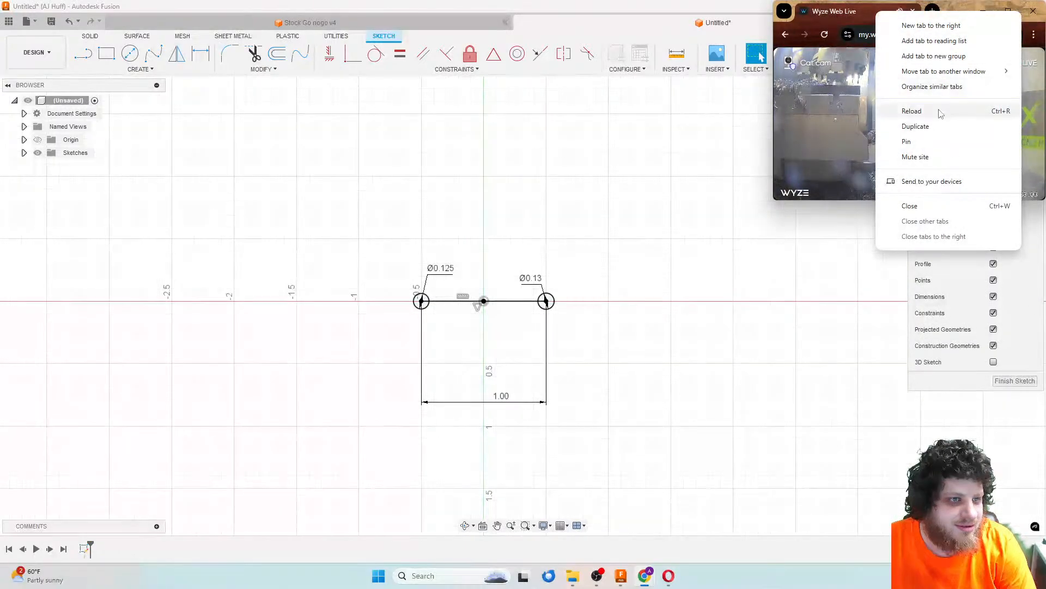
pyautogui.click(819, 191)
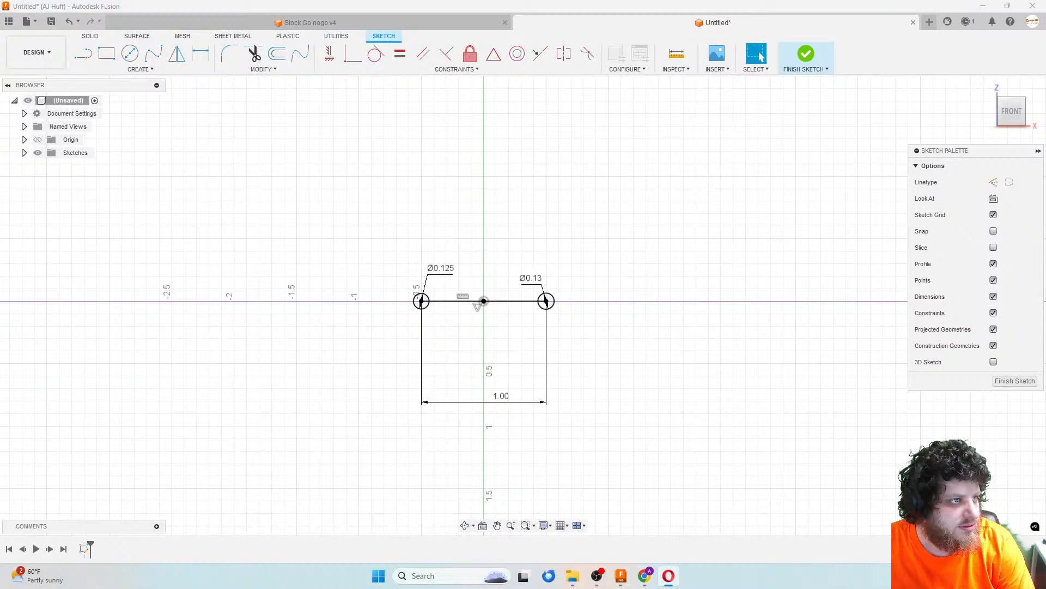
pyautogui.click(982, 6)
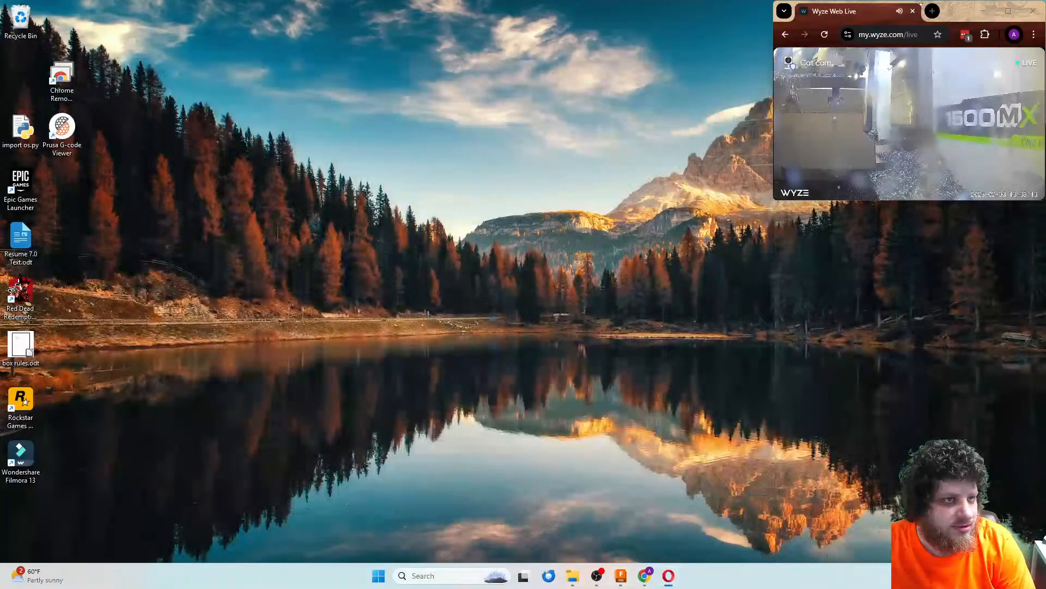
pyautogui.tripleClick(883, 32)
pyautogui.tripleClick(884, 33)
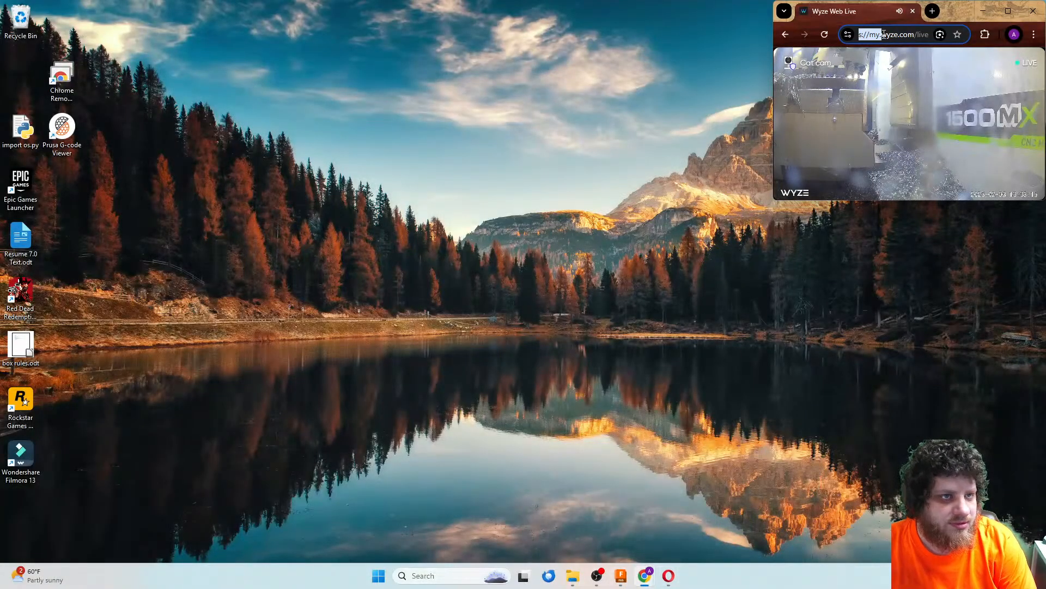
pyautogui.moveTo(884, 37); pyautogui.dragTo(885, 47)
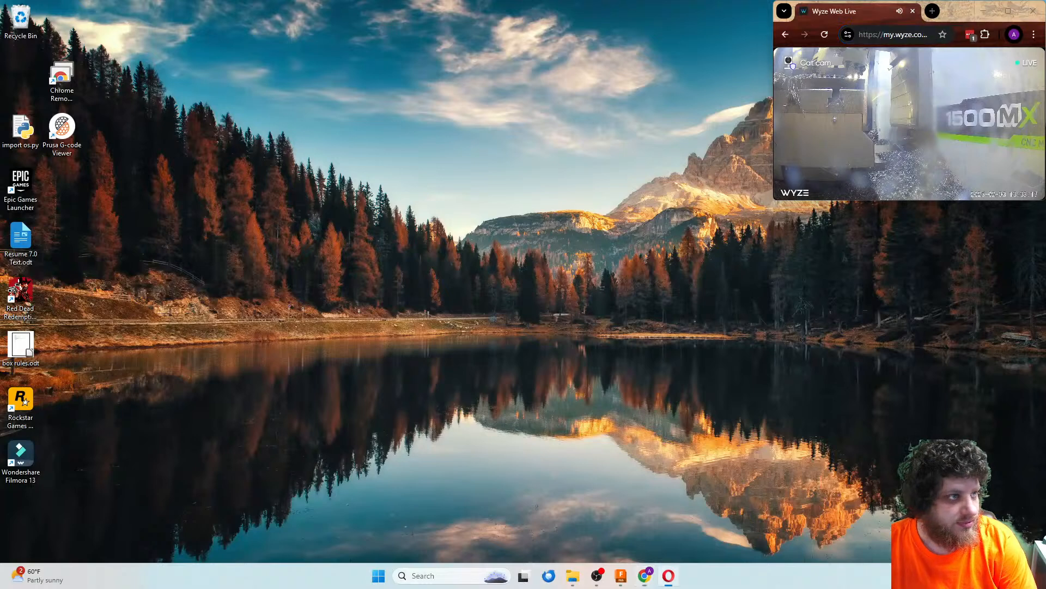
# Step: Close the Wyze camera window, cycle through OBS, Chrome and Opera, then restore Fusion's hole sketch
pyautogui.click(1034, 11)
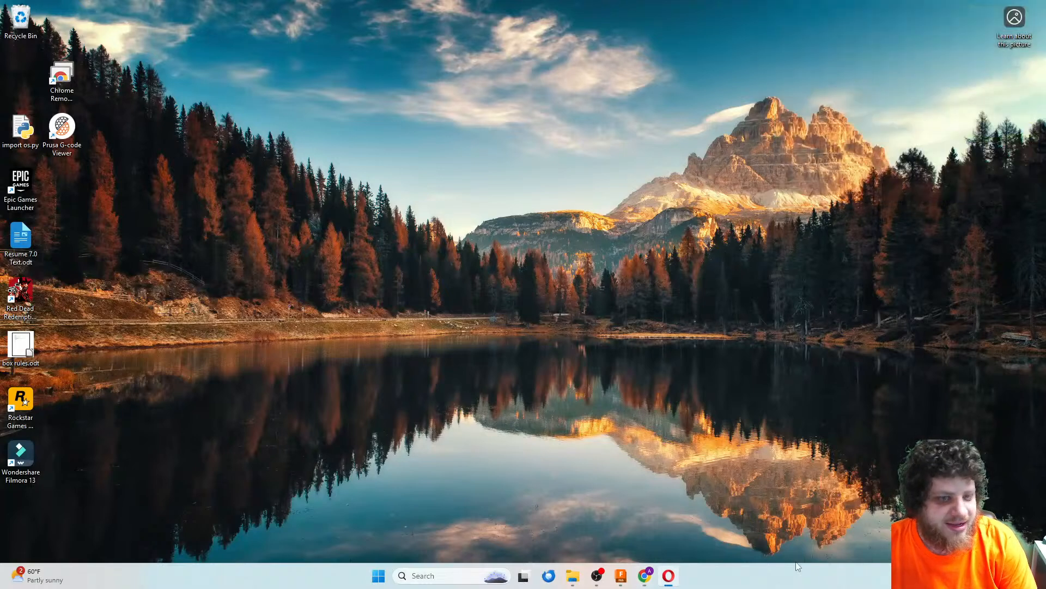
pyautogui.click(648, 581)
pyautogui.click(598, 577)
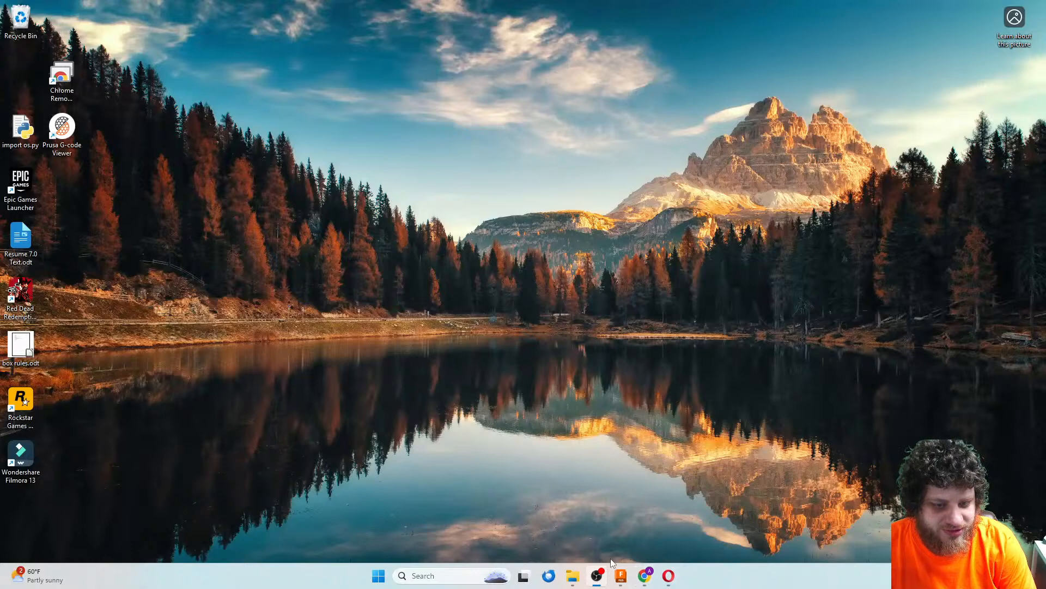
pyautogui.click(645, 575)
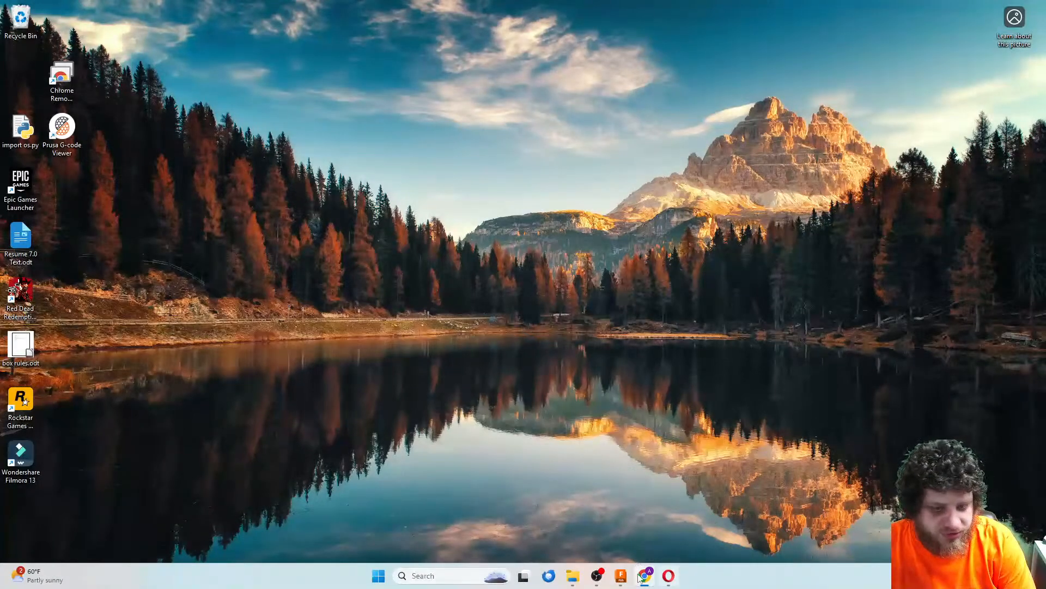
pyautogui.click(669, 576)
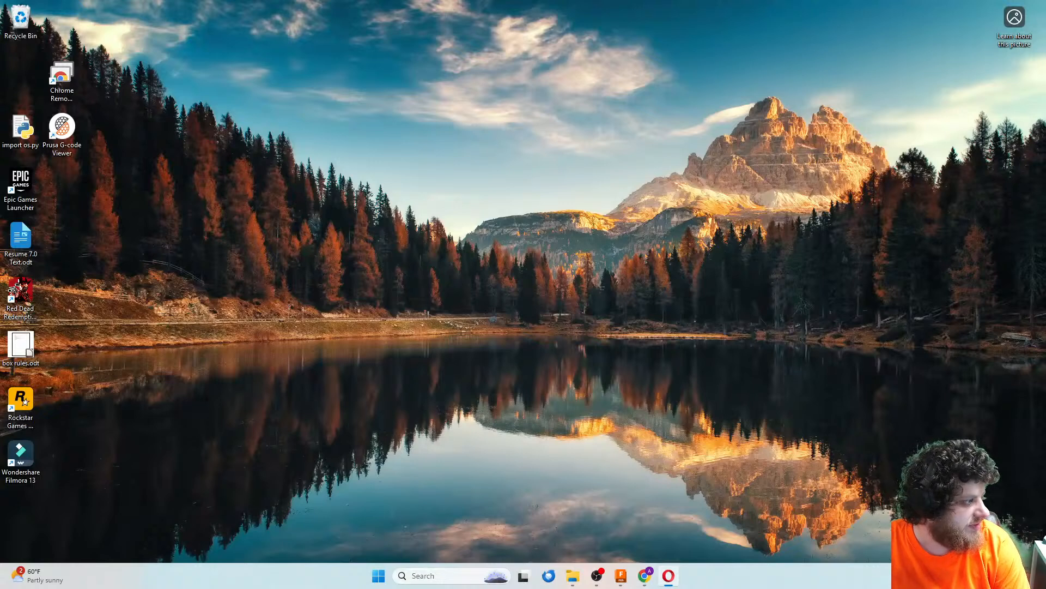
pyautogui.hotkey('alt', 'Tab')
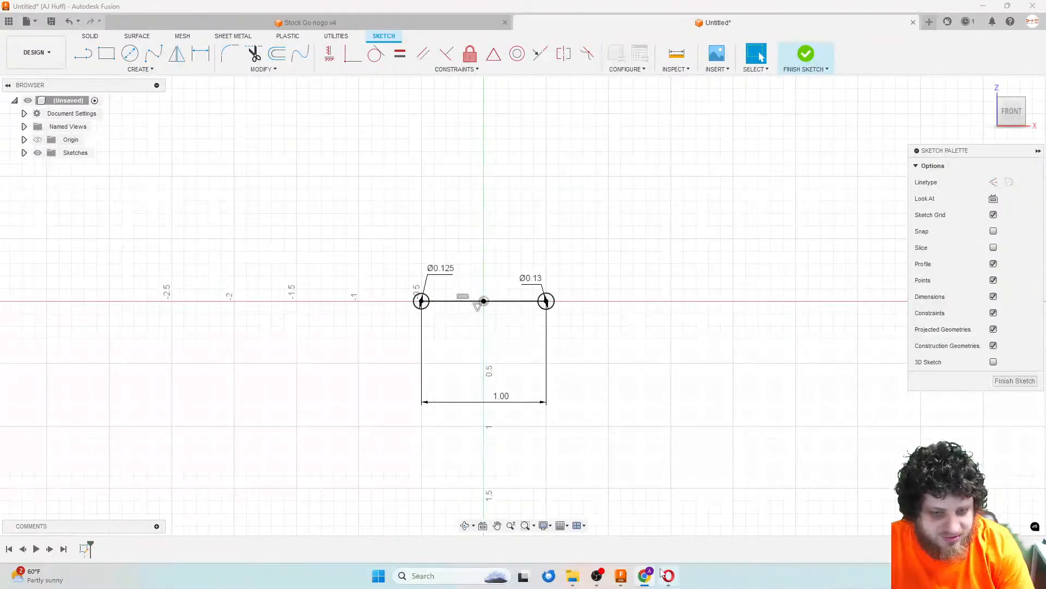
# Step: Start a new Browser source in OBS from the Sources list
pyautogui.click(597, 576)
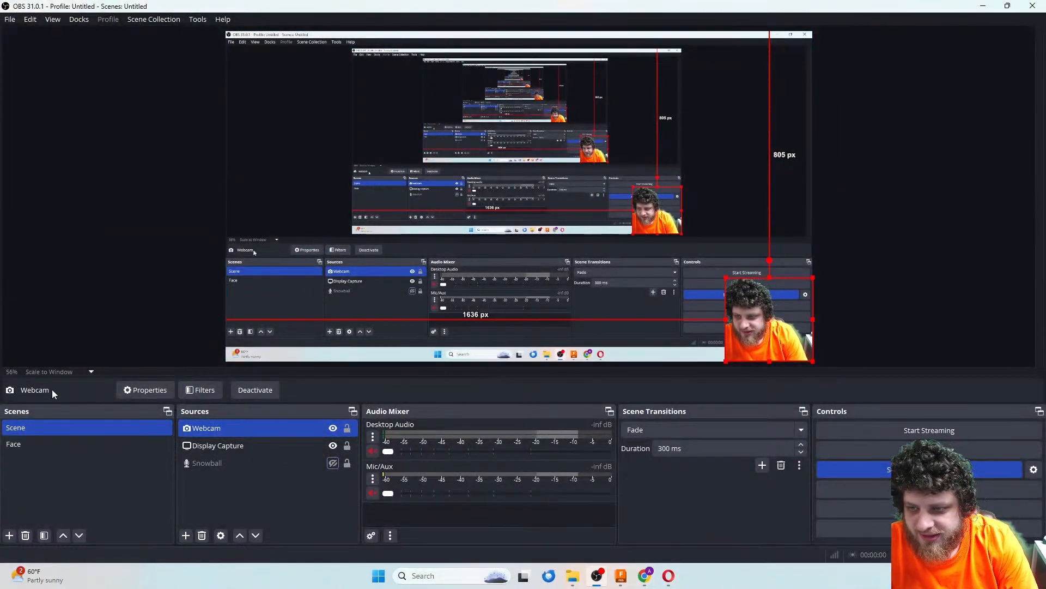
pyautogui.click(186, 535)
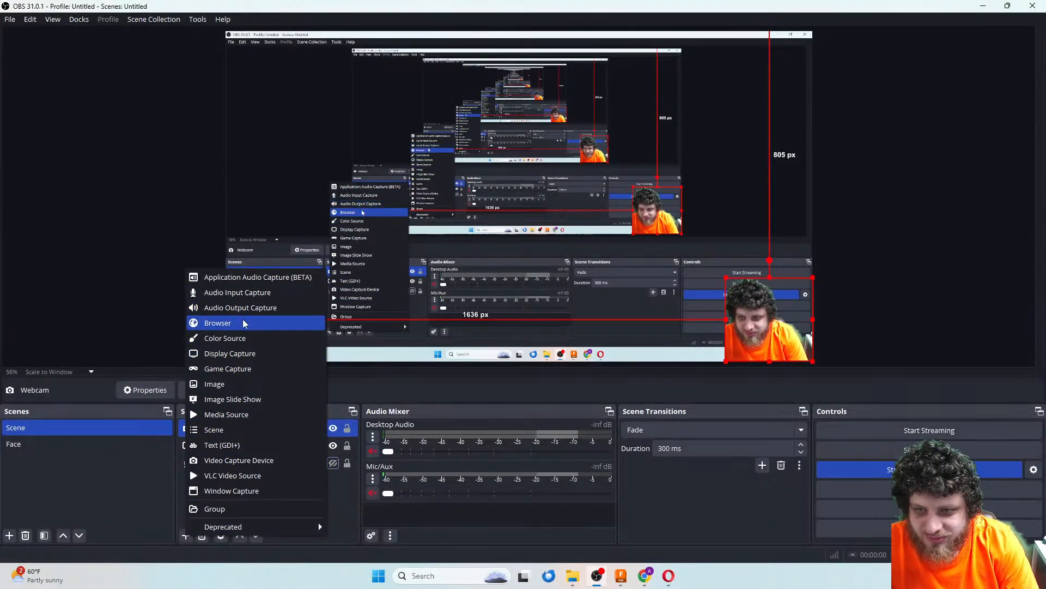
pyautogui.click(269, 322)
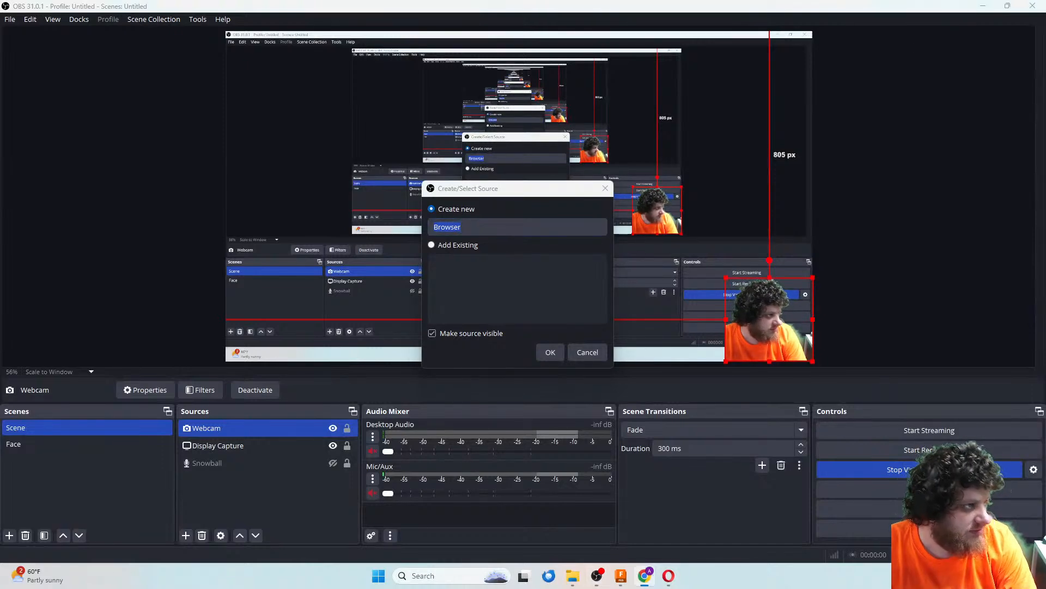
pyautogui.click(644, 582)
pyautogui.click(644, 582)
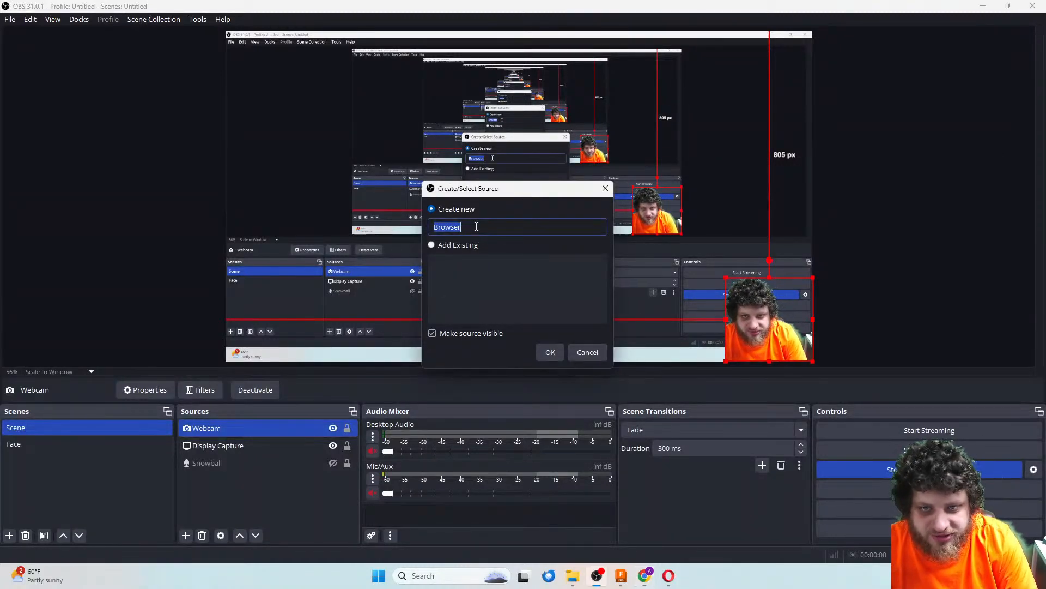
# Step: Name the new source Wyze and clear its default URL
pyautogui.write('Wyze')
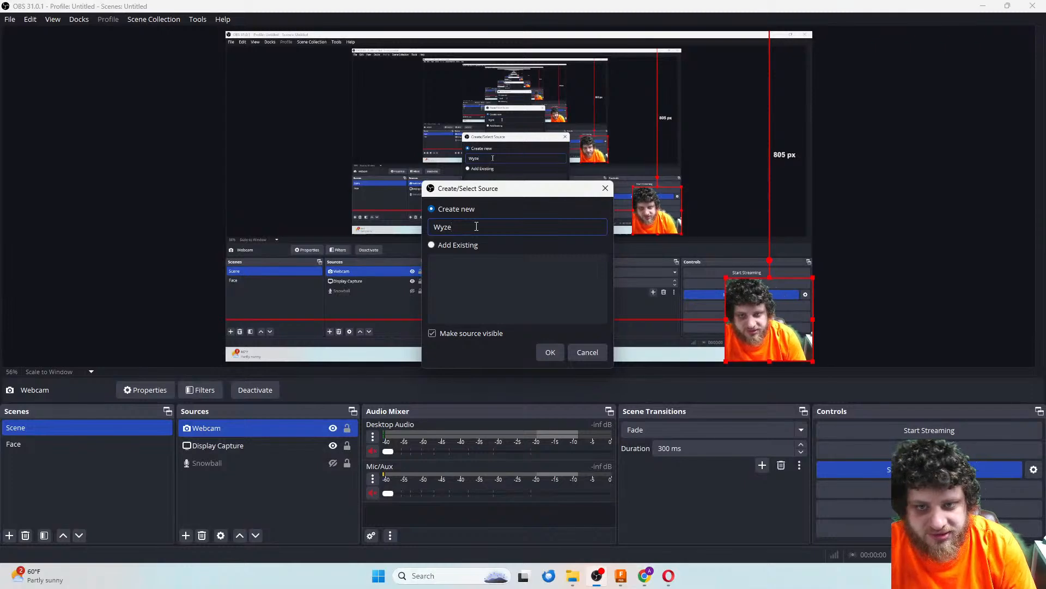
pyautogui.click(551, 353)
pyautogui.doubleClick(494, 301)
pyautogui.hotkey('ctrl', 'a')
pyautogui.press('BackSpace')
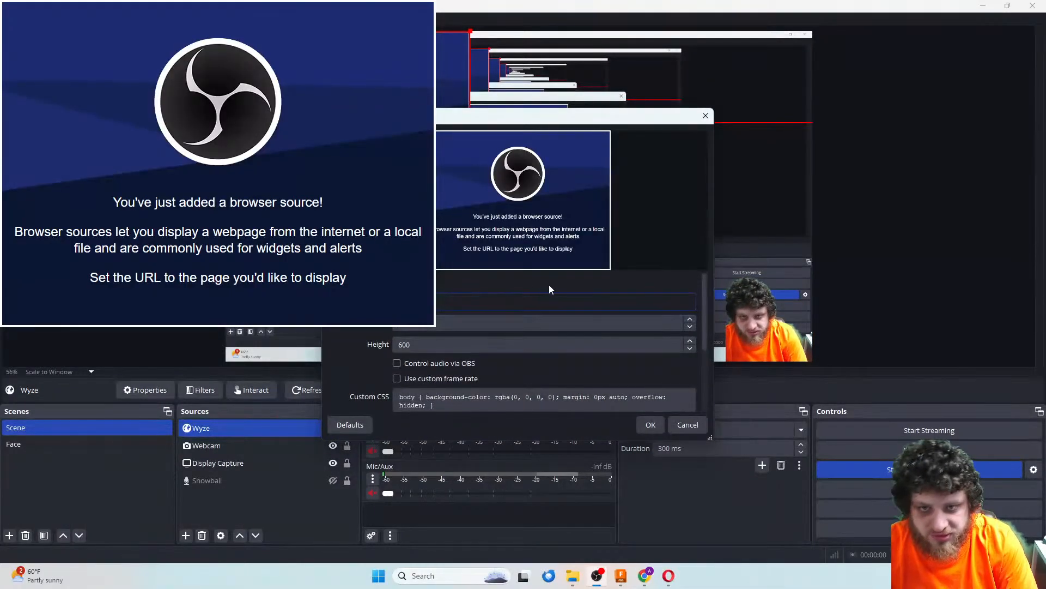
# Step: Paste the Wyze live page address as the source URL and confirm
pyautogui.click(1045, 316)
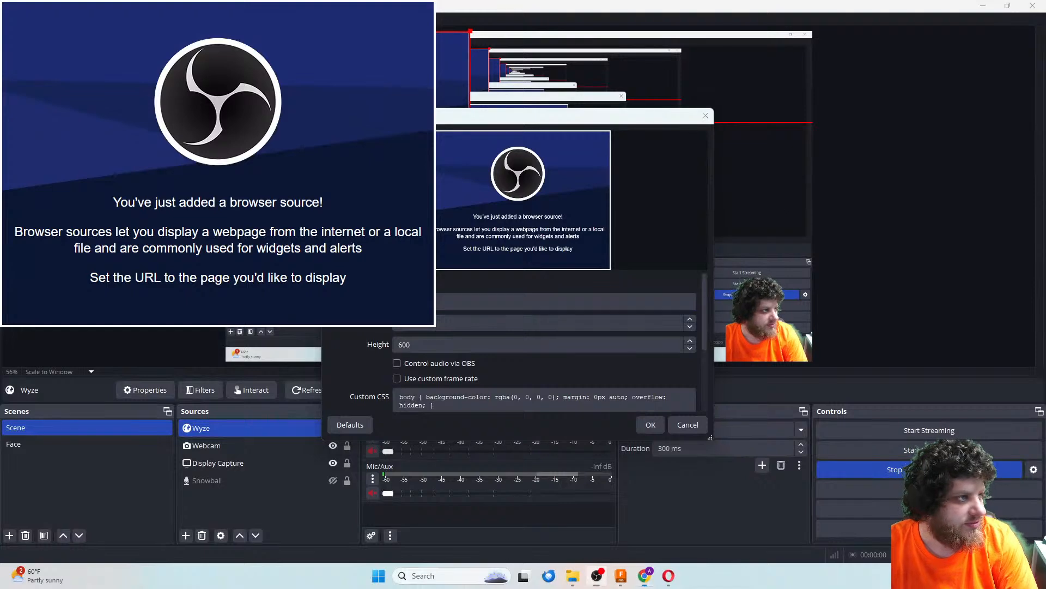
pyautogui.write('https://www.wyze.com/live')
pyautogui.scroll(-5, 517, 338)
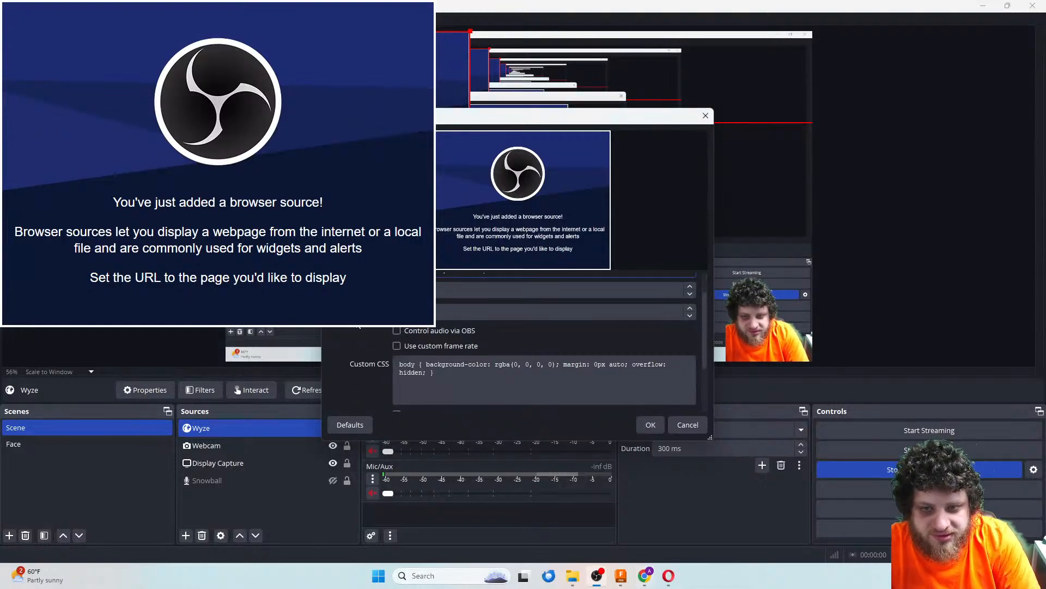
pyautogui.scroll(3, 518, 349)
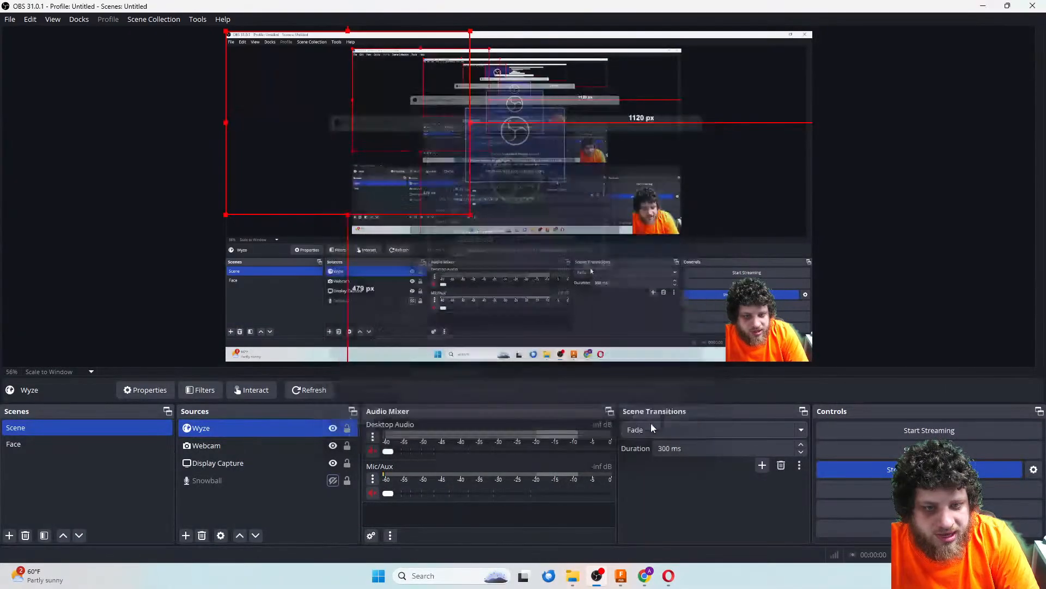
pyautogui.click(651, 424)
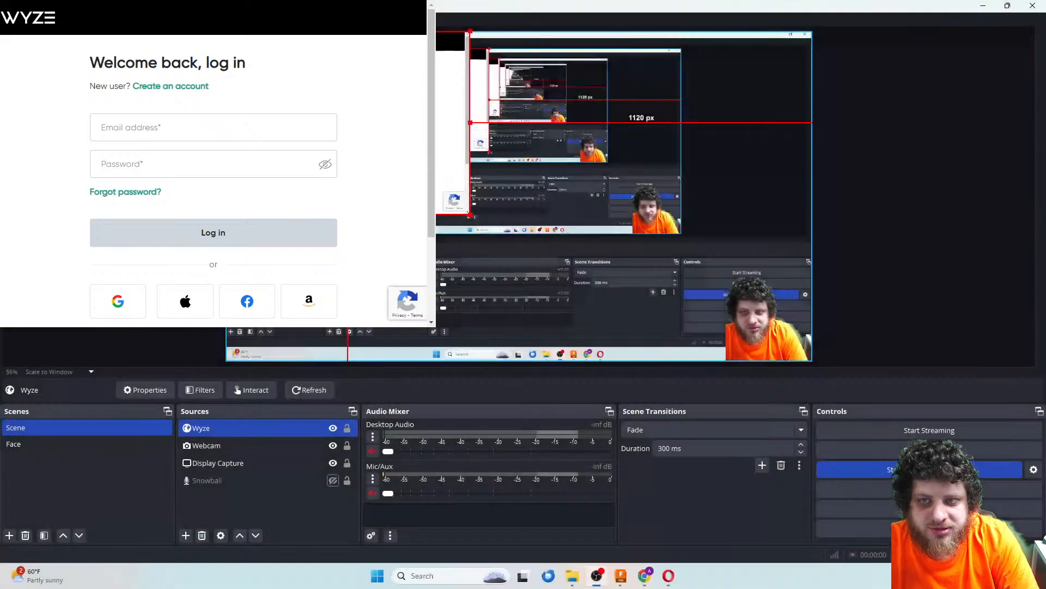
# Step: Allow the firewall prompt and open Interact on the Wyze browser source
pyautogui.click(382, 163)
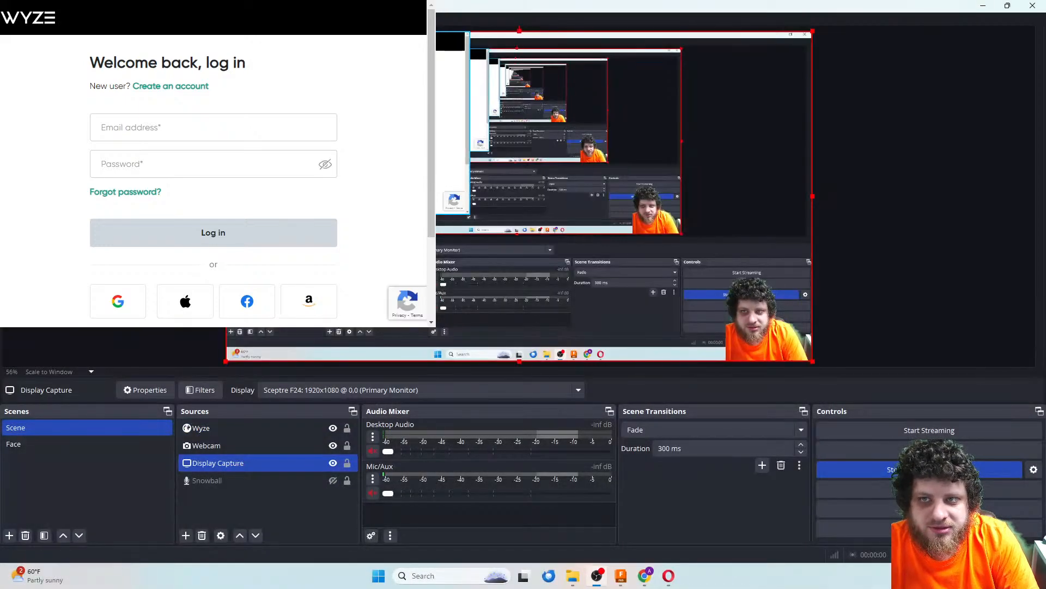
pyautogui.moveTo(542, 164); pyautogui.dragTo(566, 187)
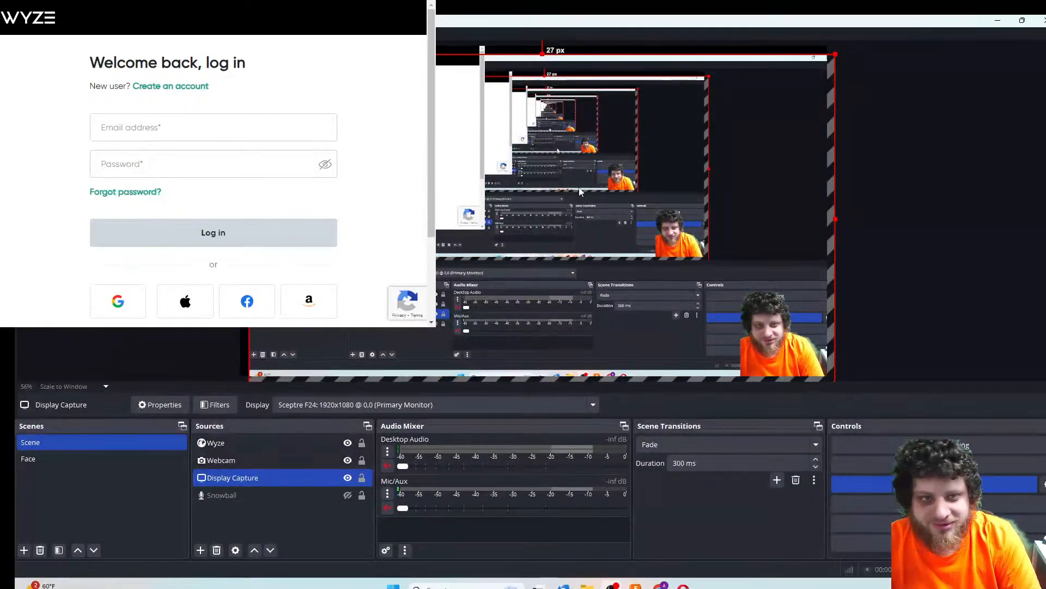
pyautogui.hotkey('ctrl', 'z')
pyautogui.click(390, 158)
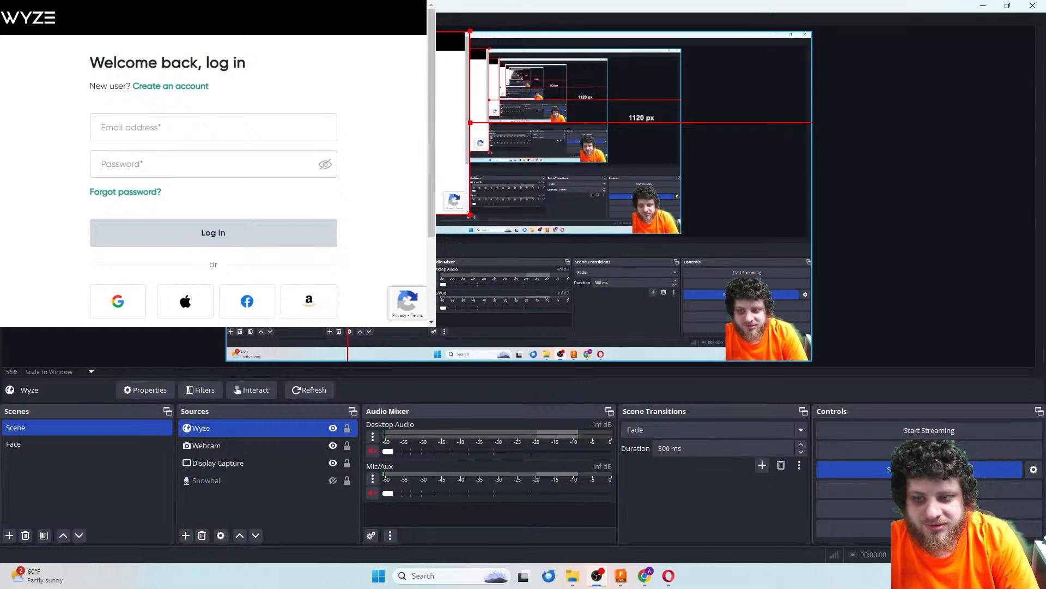
pyautogui.rightClick(190, 429)
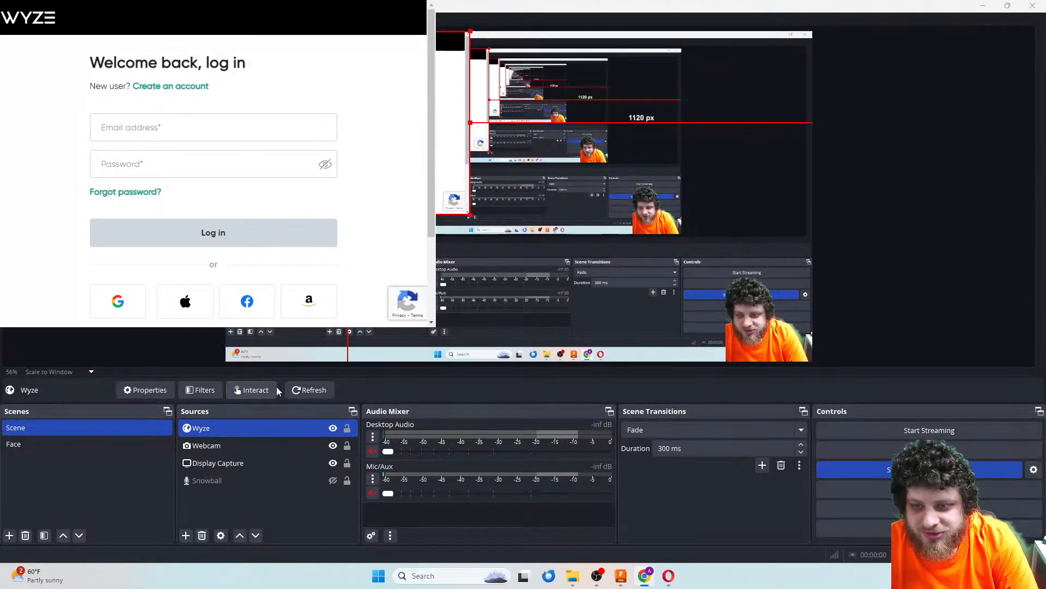
pyautogui.click(252, 389)
# Step: Log in to the Wyze account by pasting the account e-mail and password
pyautogui.click(436, 251)
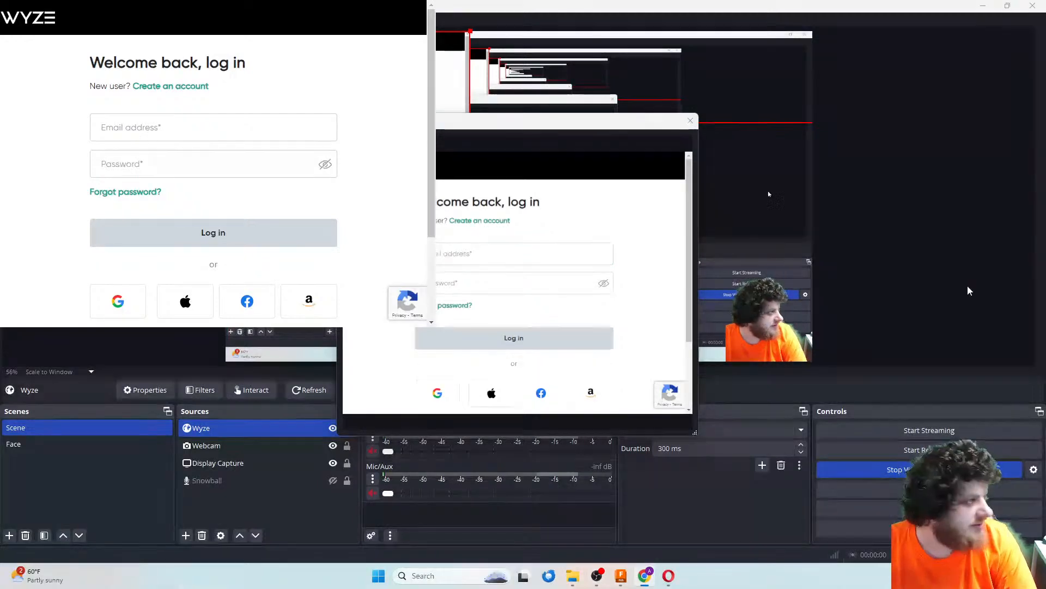
pyautogui.click(510, 258)
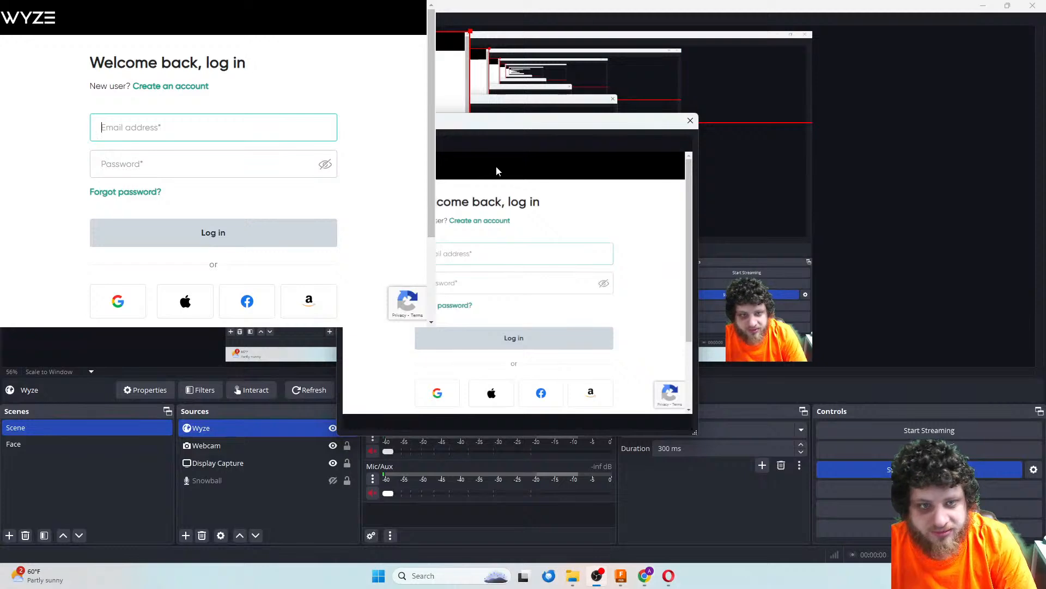
pyautogui.moveTo(519, 130); pyautogui.dragTo(1045, 169)
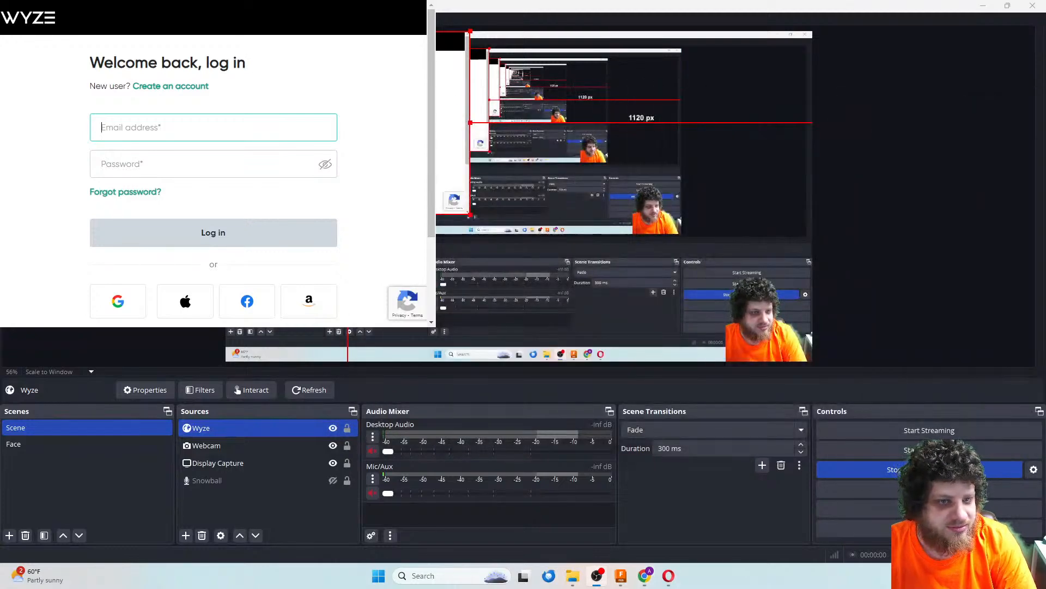
pyautogui.hotkey('ctrl', 'v')
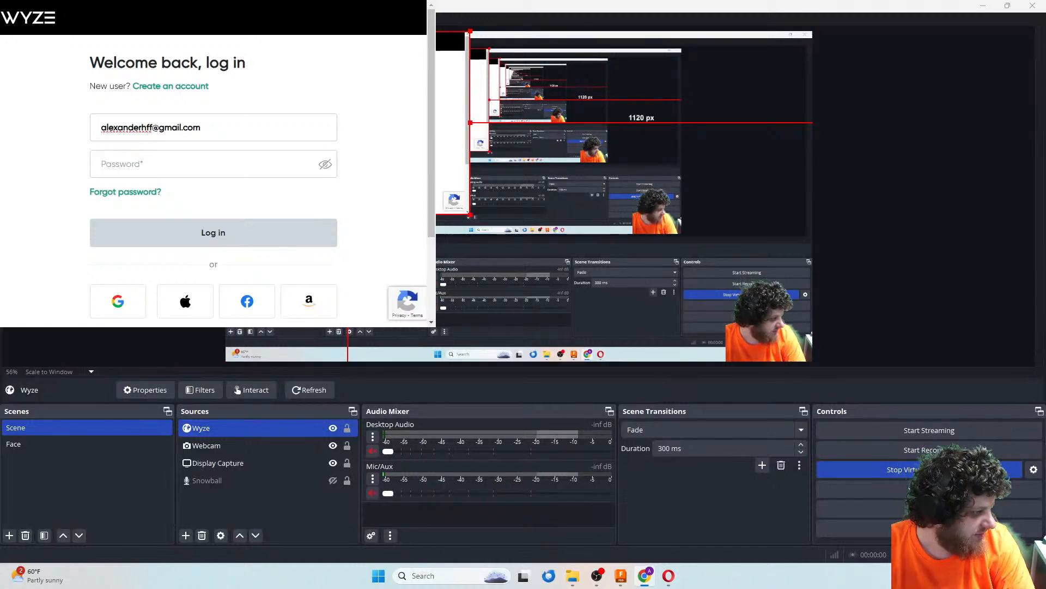
pyautogui.click(201, 128)
pyautogui.press('Tab')
pyautogui.hotkey('ctrl', 'v')
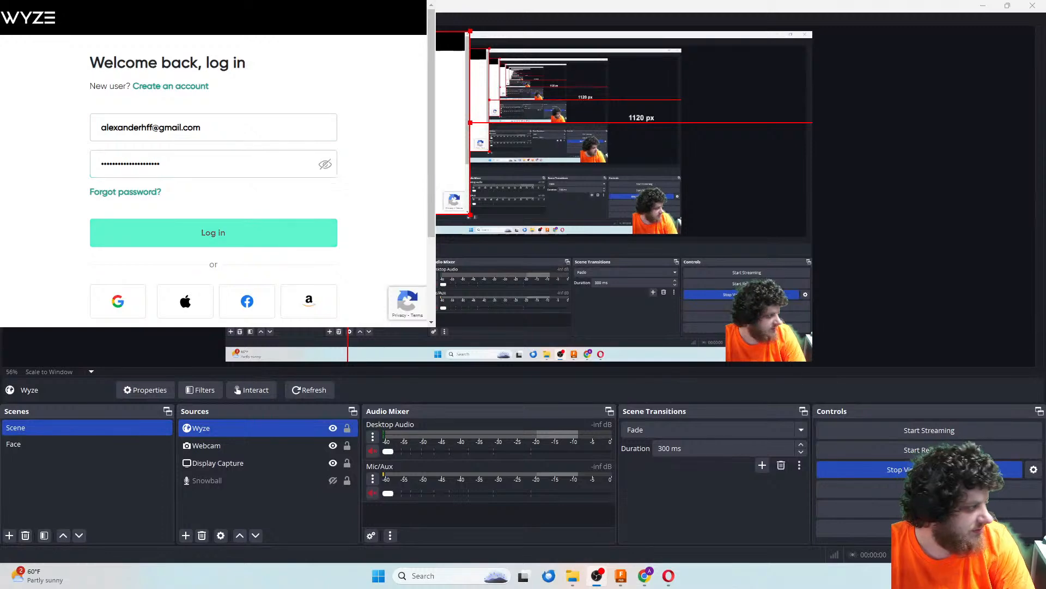
pyautogui.press('Return')
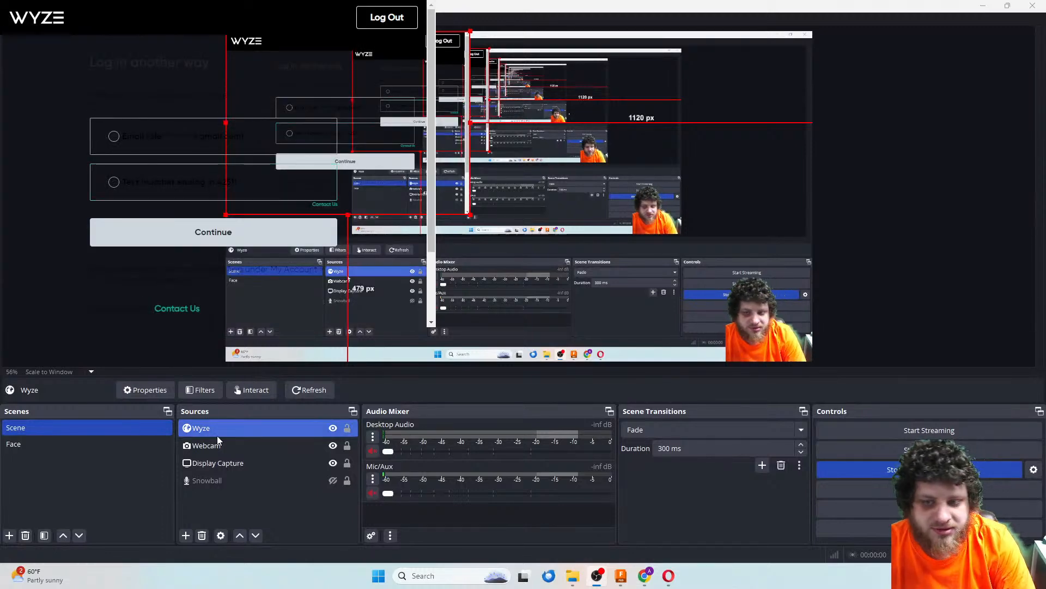
# Step: Reopen Interact and request the verification code by text message
pyautogui.click(251, 390)
pyautogui.moveTo(997, 183); pyautogui.dragTo(537, 136)
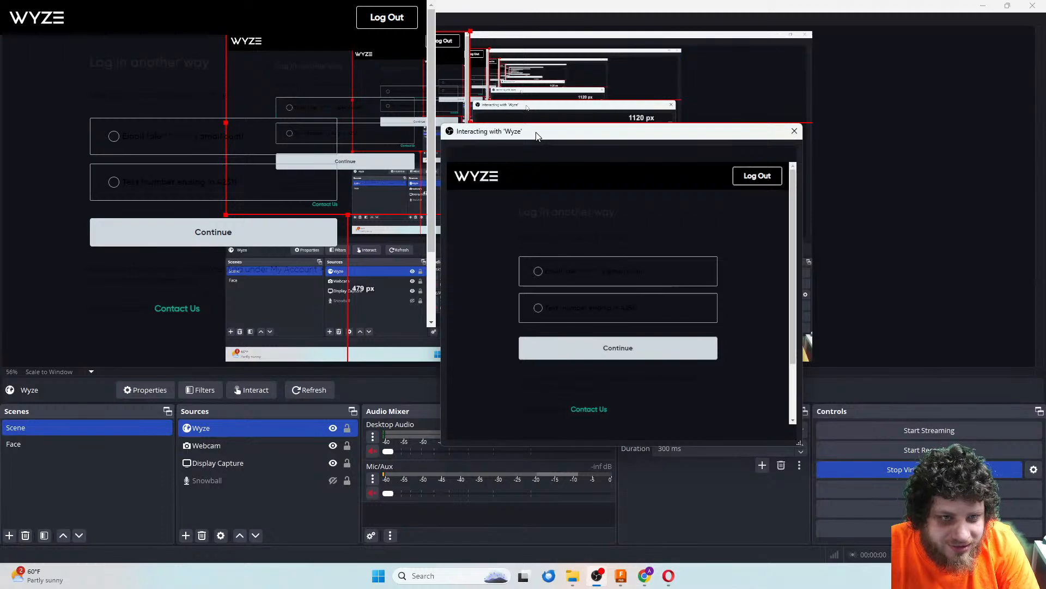
pyautogui.click(536, 311)
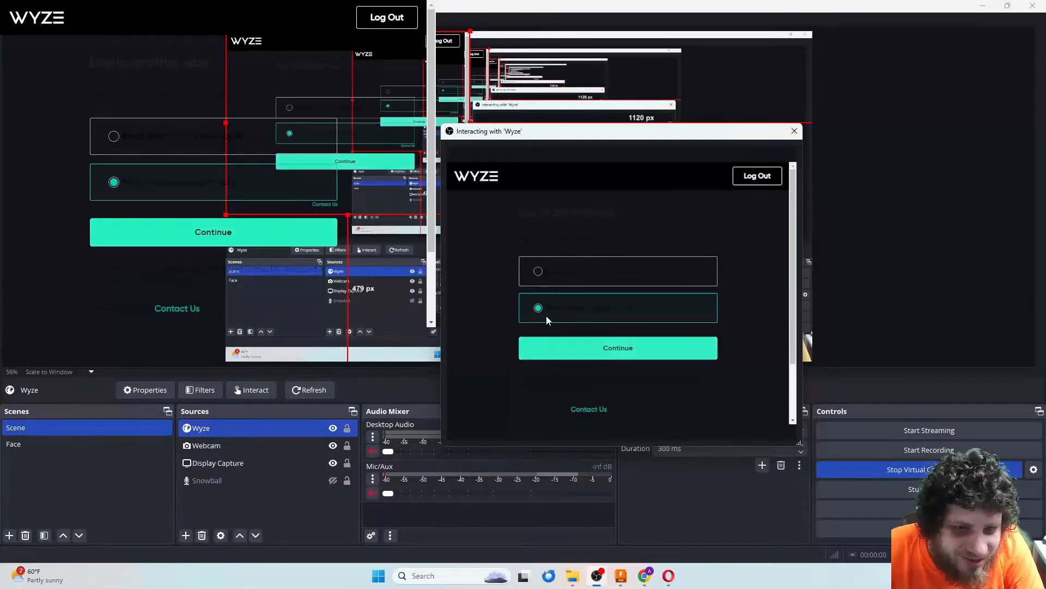
pyautogui.click(564, 349)
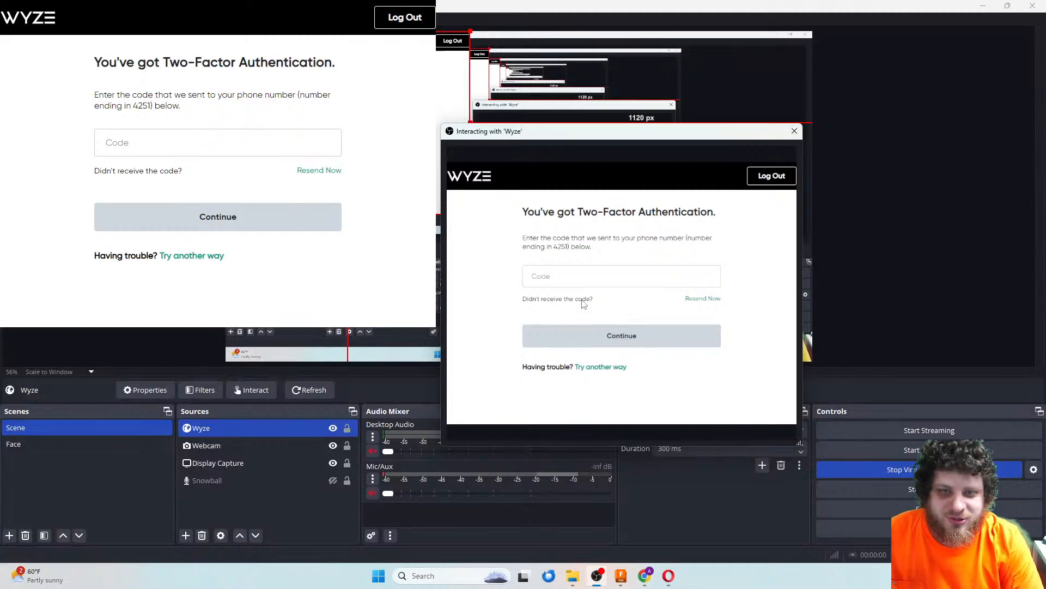
# Step: Enter and submit the two-factor verification code, then trust this device
pyautogui.click(574, 274)
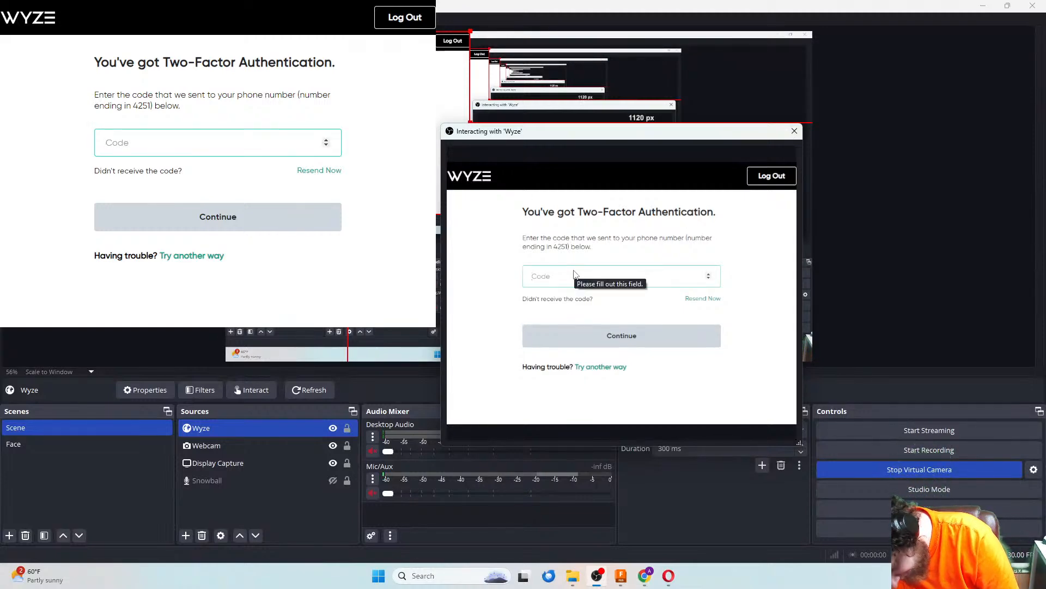
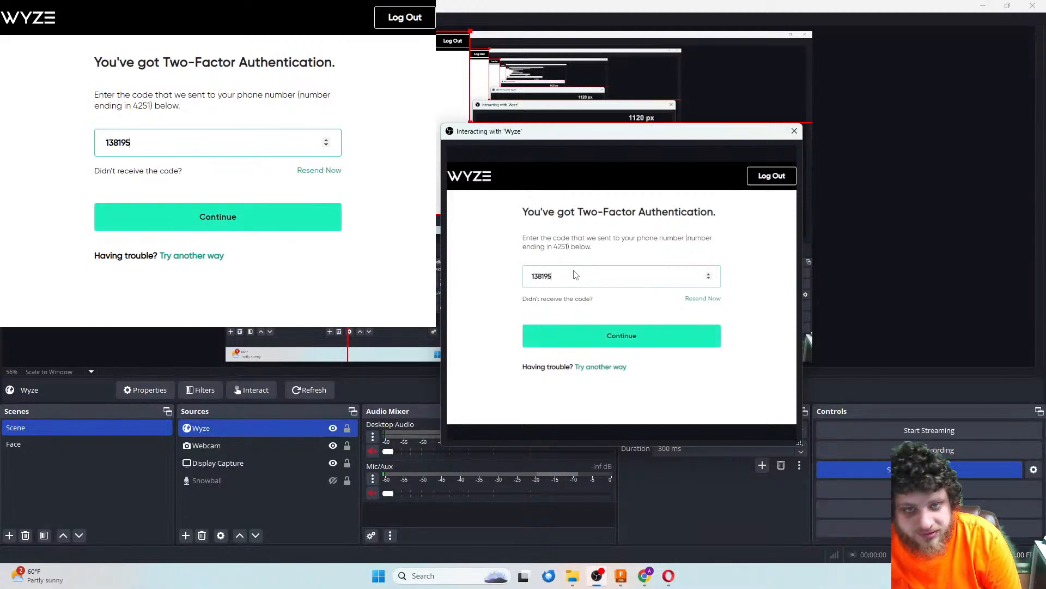
pyautogui.click(609, 341)
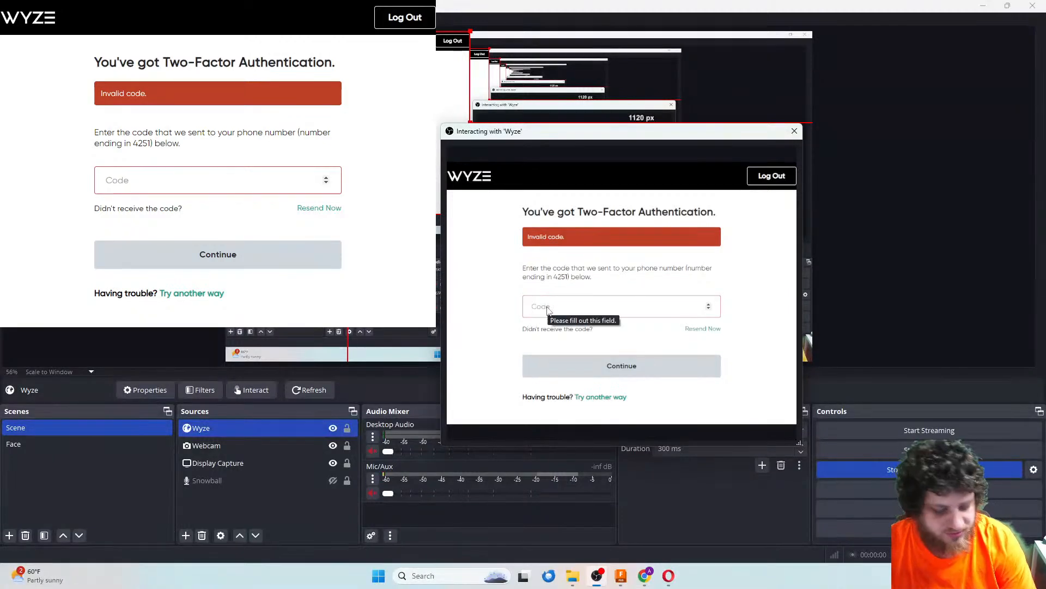
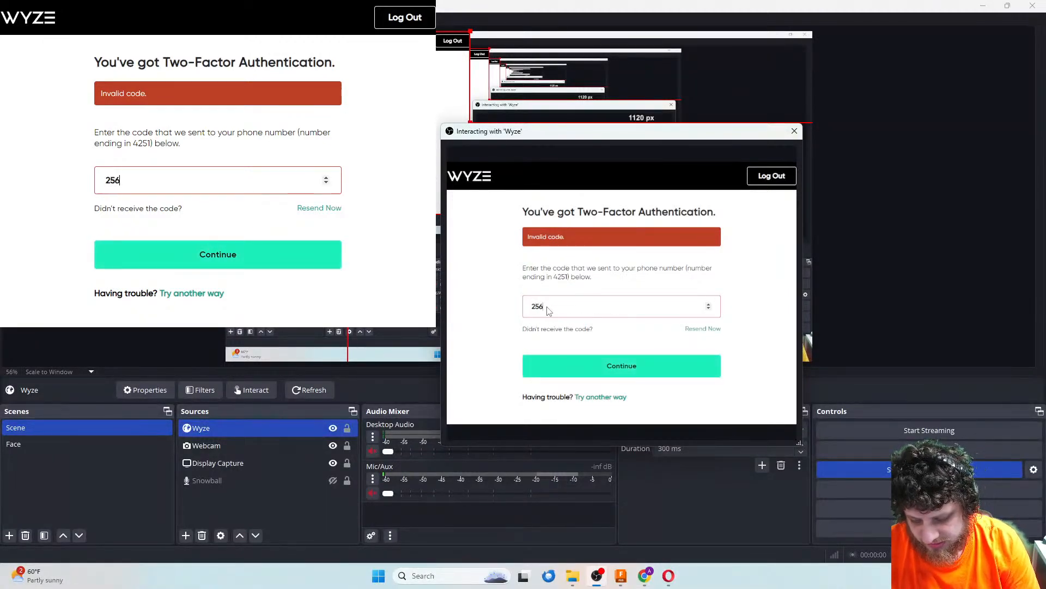
pyautogui.click(597, 365)
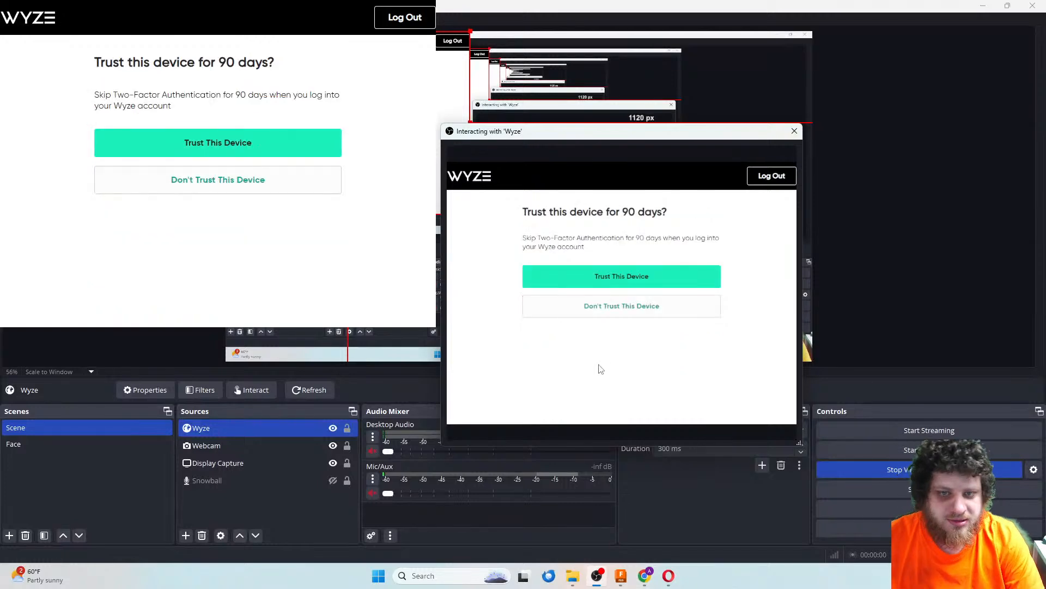
pyautogui.click(629, 277)
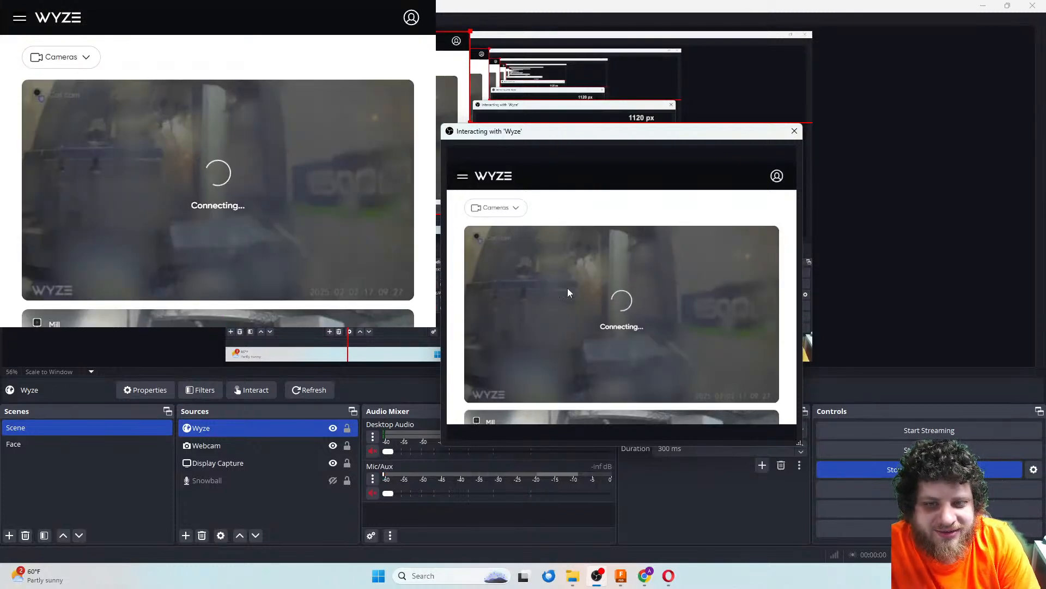
# Step: Show the Cat cam feed full-size, then close the Interact window
pyautogui.moveTo(542, 141); pyautogui.dragTo(462, 93)
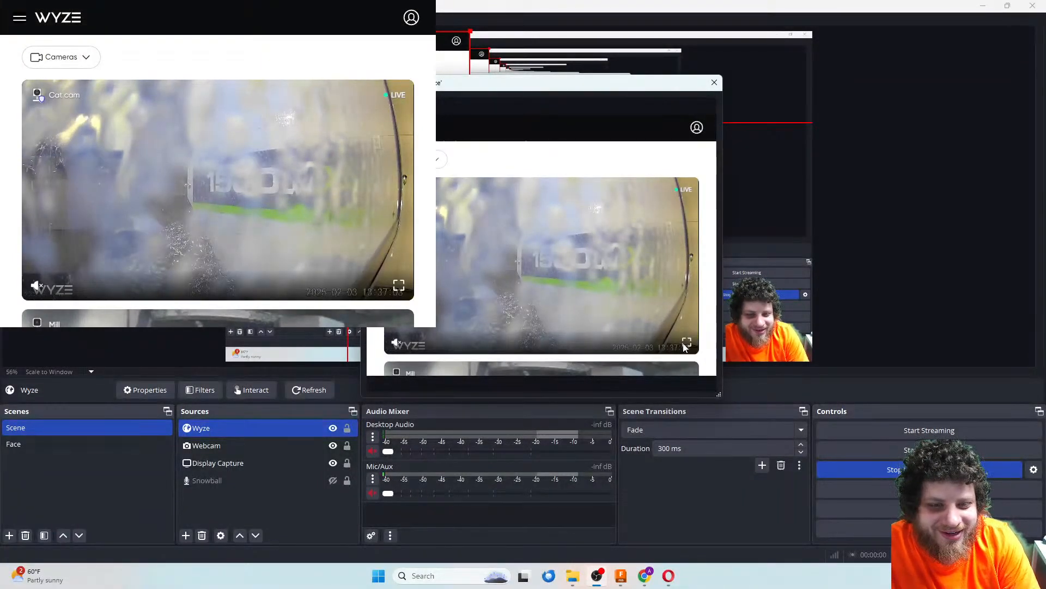
pyautogui.click(687, 342)
pyautogui.moveTo(717, 396); pyautogui.dragTo(709, 355)
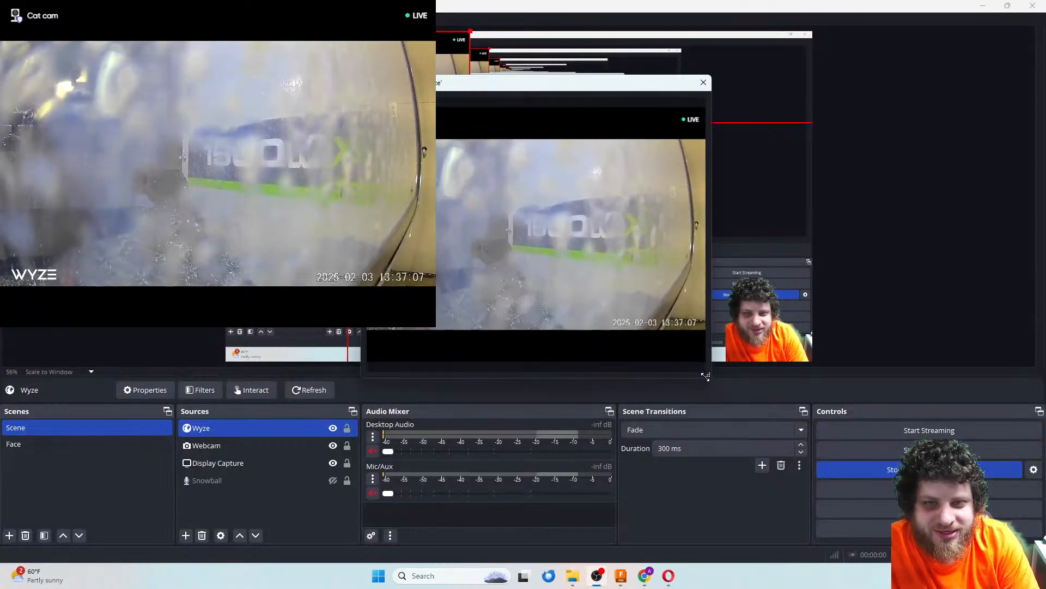
pyautogui.click(705, 86)
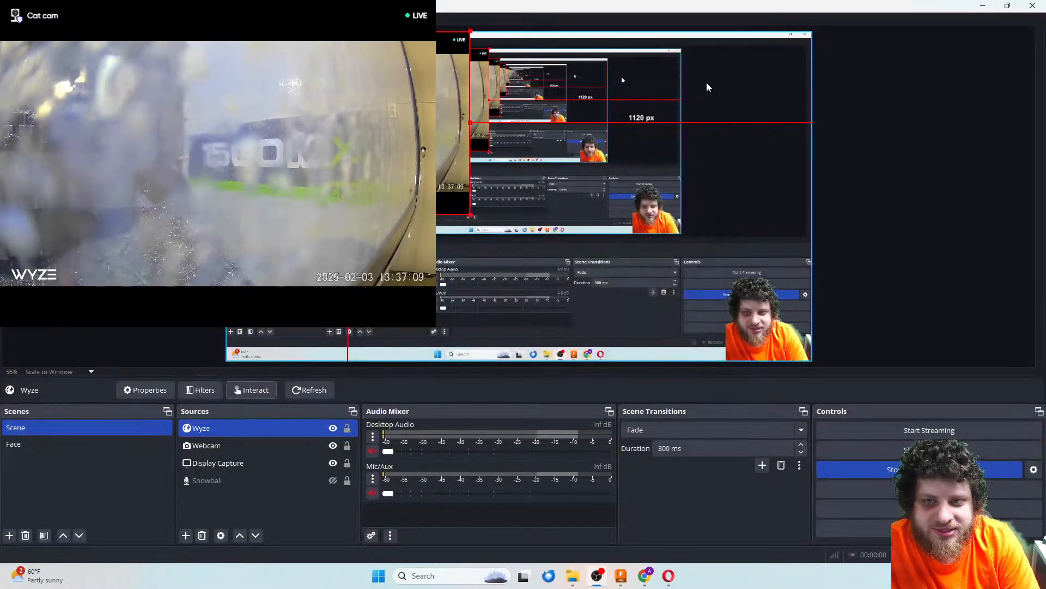
# Step: Shrink and move the Wyze source into a small top-right overlay beside the Fusion capture
pyautogui.click(392, 174)
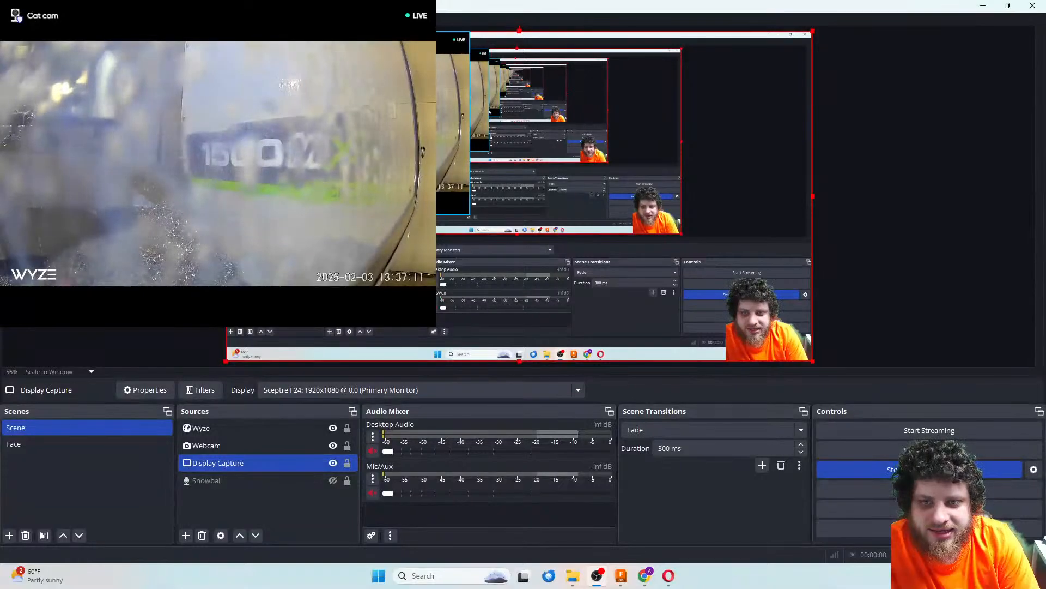
pyautogui.click(370, 174)
pyautogui.moveTo(470, 214)
pyautogui.mouseDown()
pyautogui.moveTo(419, 176)
pyautogui.moveTo(457, 205)
pyautogui.mouseUp()
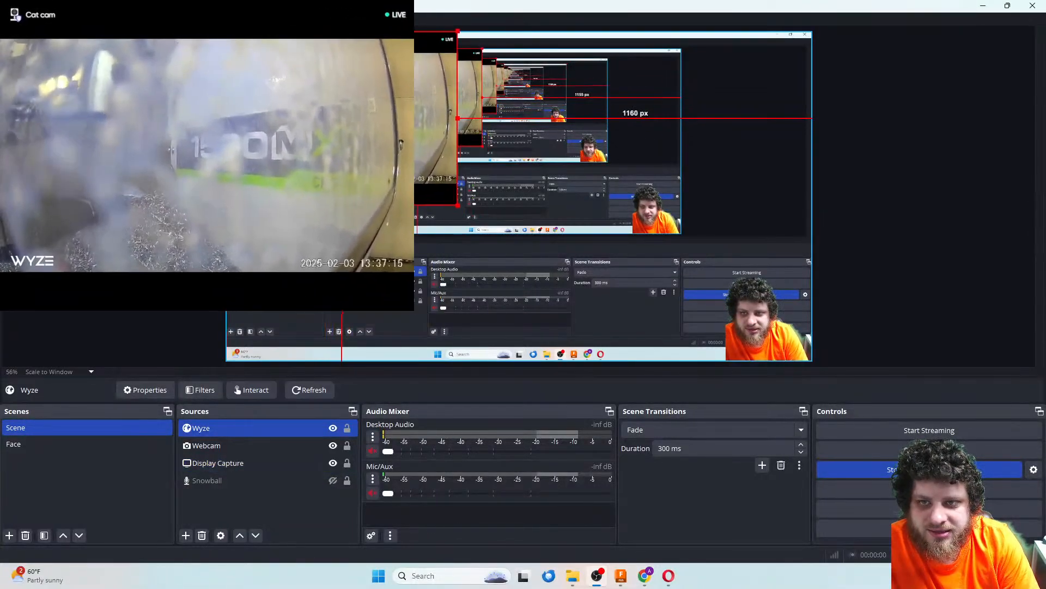
pyautogui.rightClick(348, 112)
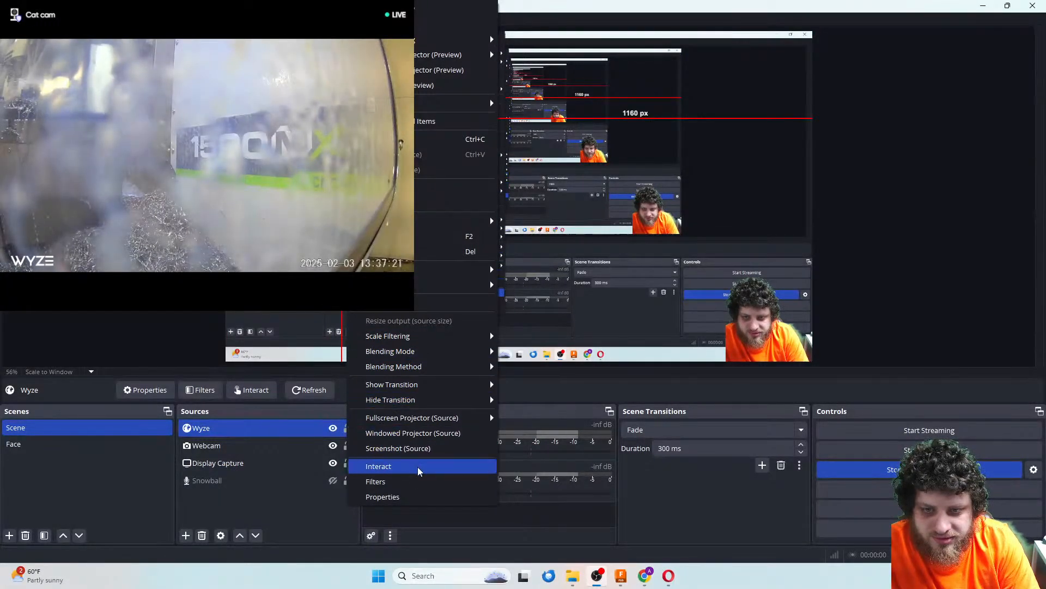
pyautogui.click(766, 203)
pyautogui.click(366, 144)
pyautogui.moveTo(365, 145); pyautogui.dragTo(719, 145)
pyautogui.moveTo(580, 208); pyautogui.dragTo(663, 136)
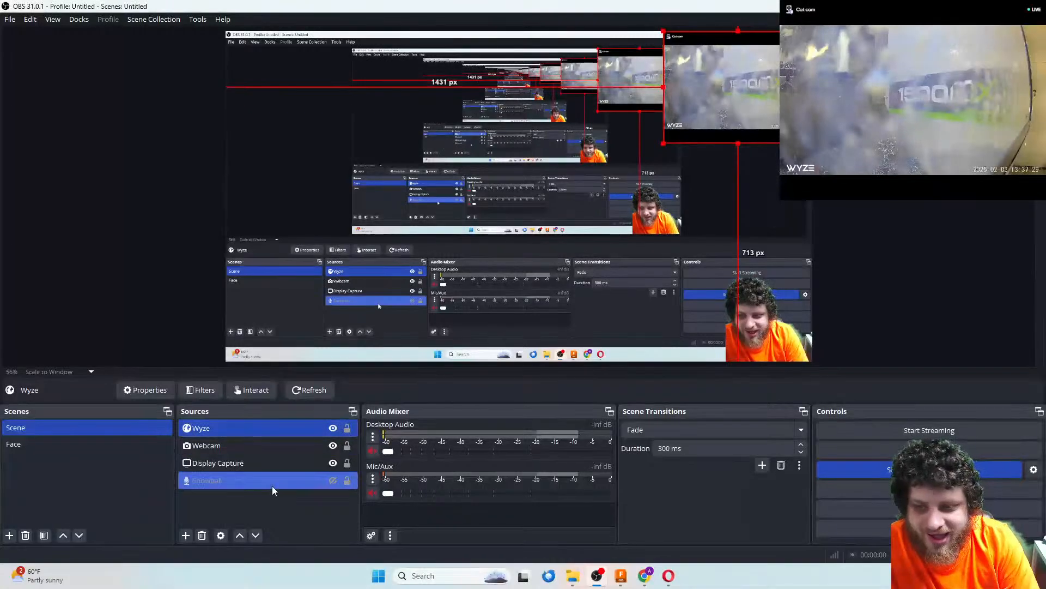
pyautogui.moveTo(654, 6)
pyautogui.mouseDown()
pyautogui.moveTo(659, 21)
pyautogui.moveTo(1045, 17)
pyautogui.mouseUp()
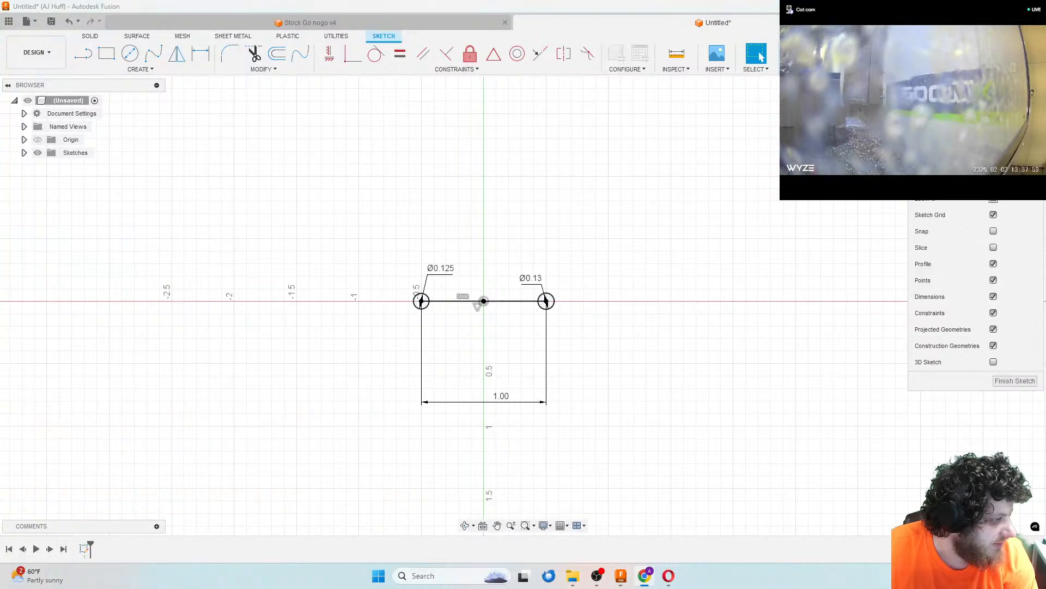
pyautogui.click(597, 575)
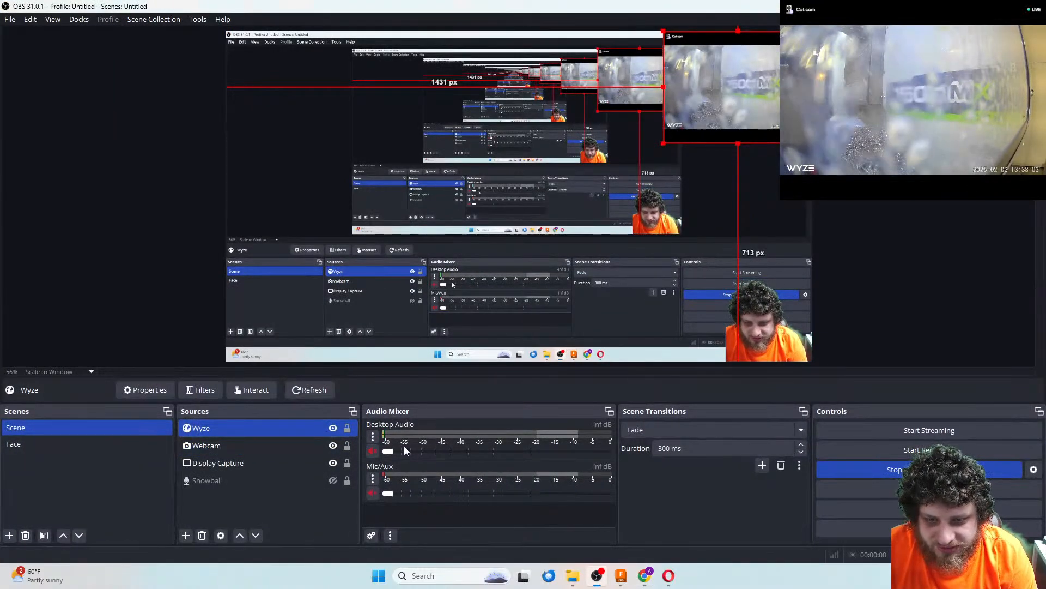
pyautogui.click(263, 446)
pyautogui.click(256, 432)
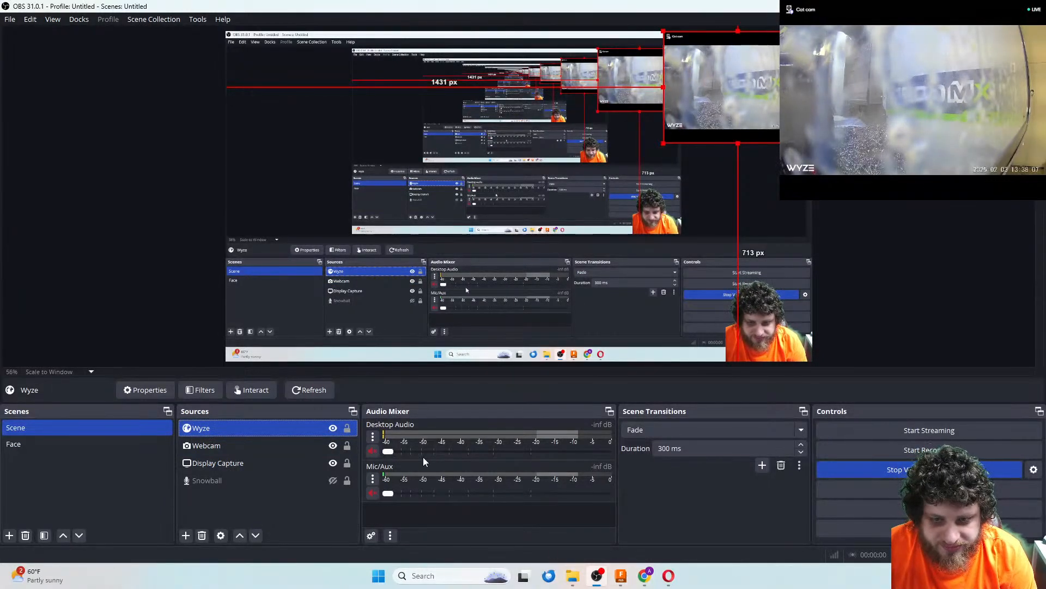
pyautogui.keyDown('ctrl'); pyautogui.click(221, 447); pyautogui.keyUp('ctrl')
pyautogui.keyDown('ctrl'); pyautogui.click(220, 447); pyautogui.keyUp('ctrl')
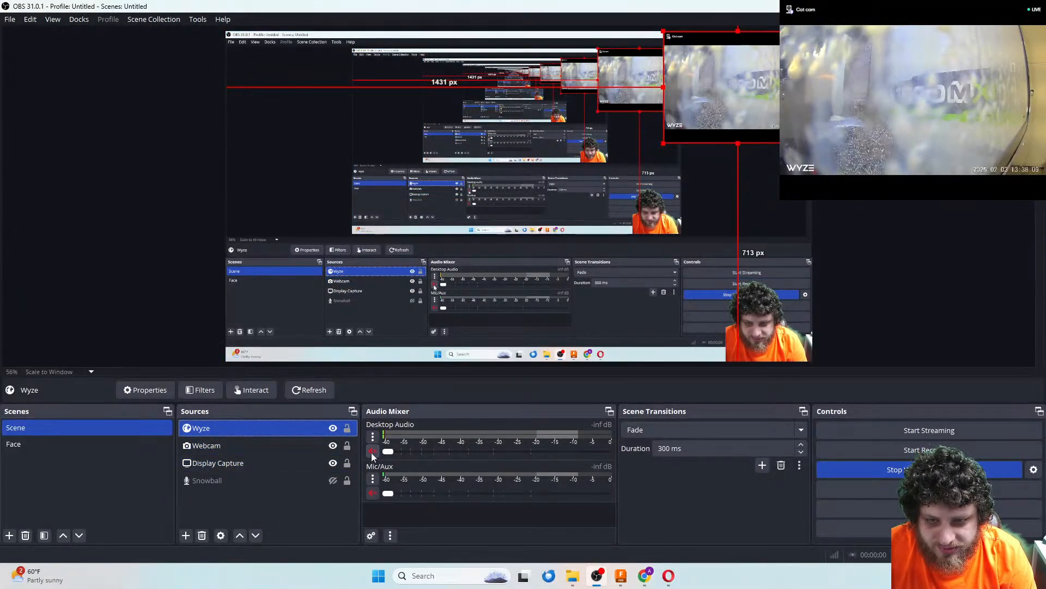
pyautogui.click(250, 444)
pyautogui.click(250, 462)
pyautogui.click(240, 429)
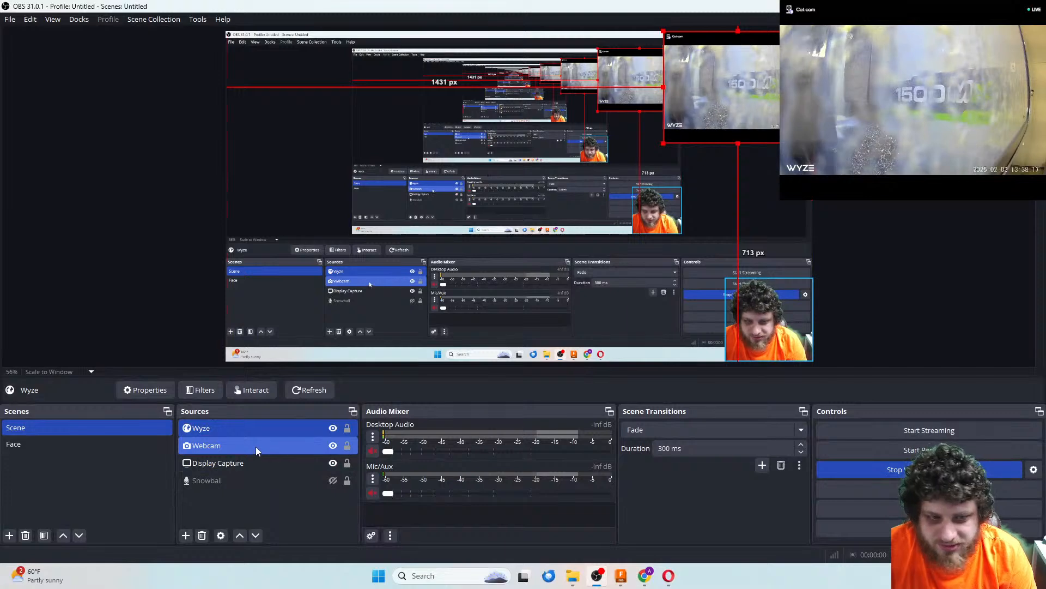
pyautogui.click(969, 575)
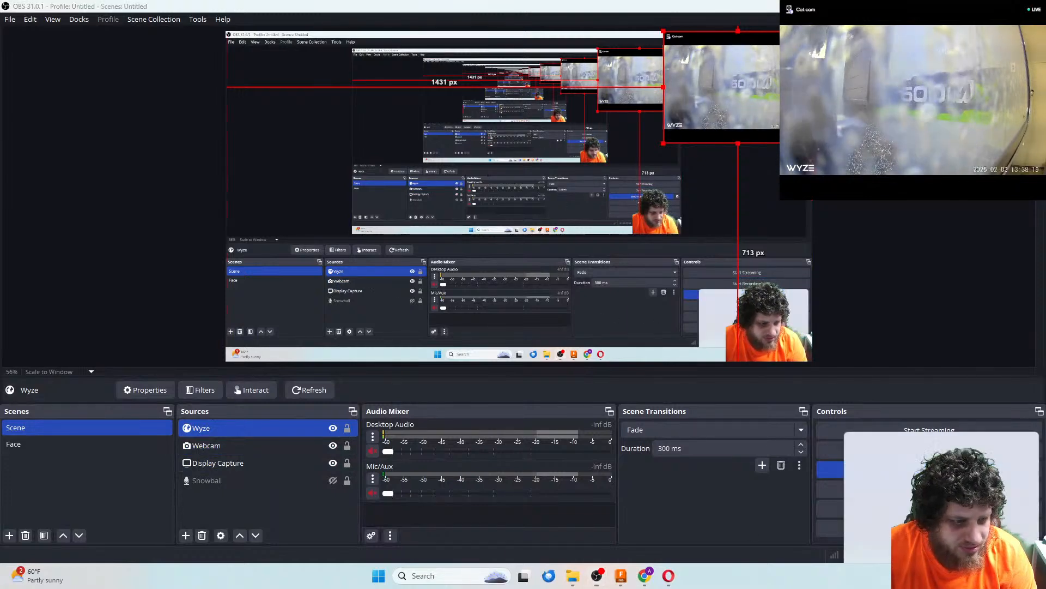
pyautogui.click(731, 510)
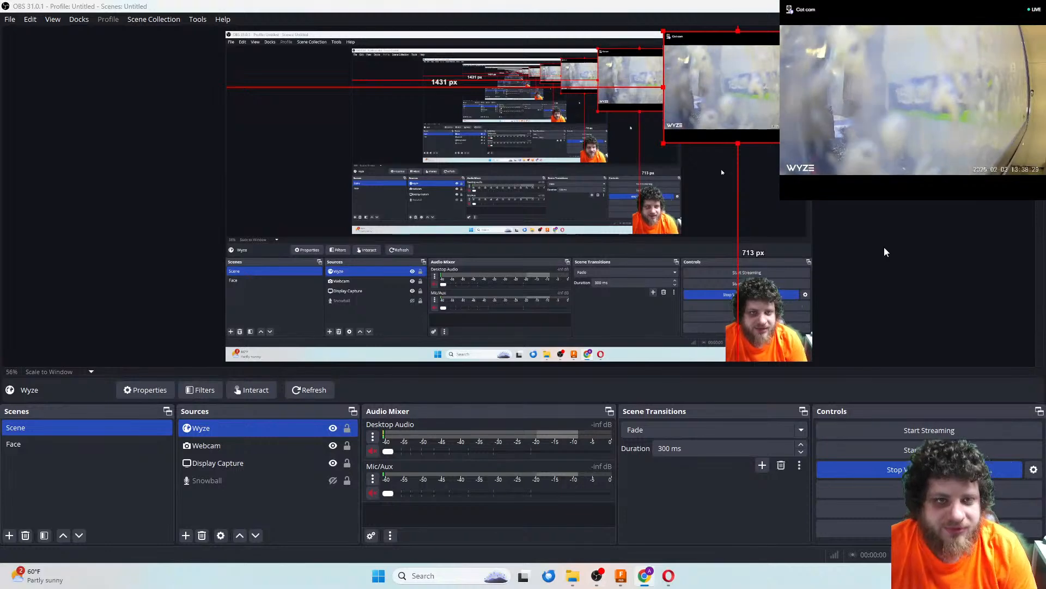
pyautogui.click(983, 6)
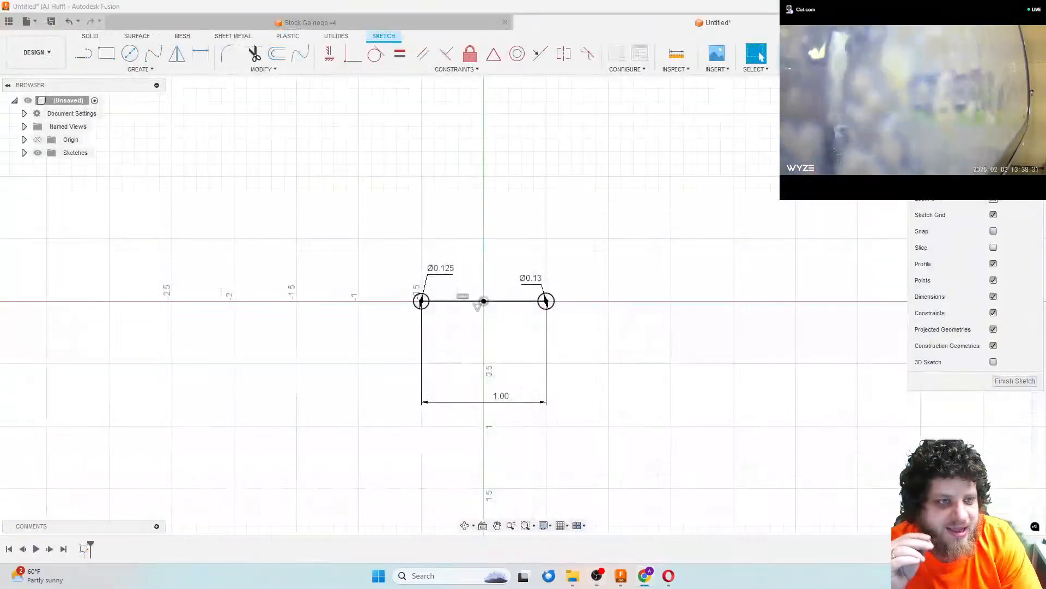
# Step: Check the parameters GoHole 0.125 in, NoGoHole 0.13 in and CenterDistence 1 in
pyautogui.scroll(4, 433, 297)
pyautogui.scroll(-3, 434, 313)
pyautogui.hotkey('shift', 'p')
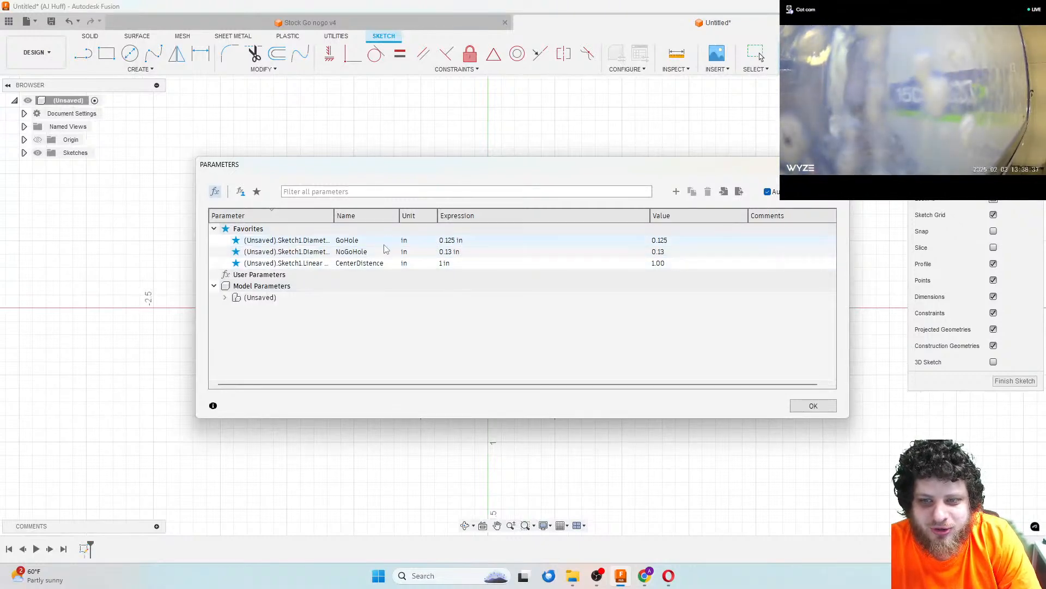
pyautogui.click(814, 405)
# Step: Search the sketch shortcuts for the slot tools
pyautogui.scroll(2, 575, 226)
pyautogui.scroll(-2, 586, 287)
pyautogui.write('s')
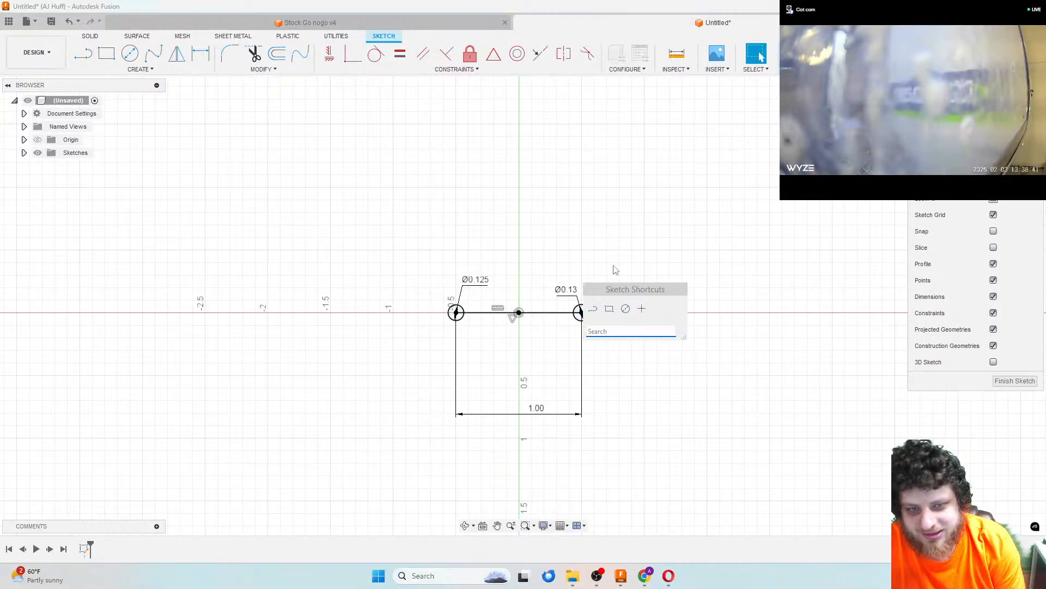
pyautogui.write('slot')
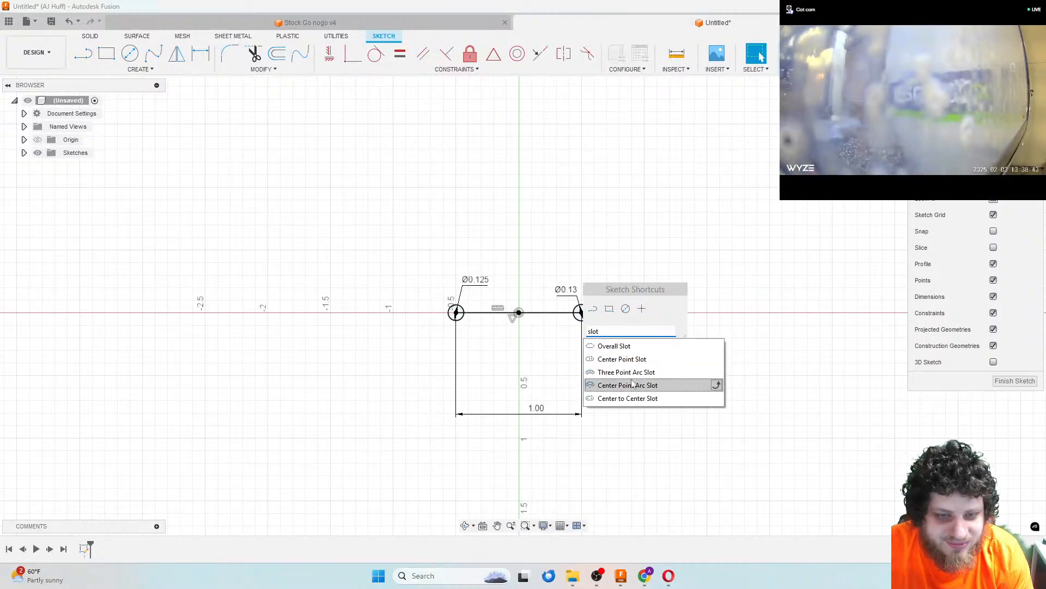
# Step: Draw a center-point slot from the origin to the right hole's centre, enclosing both holes
pyautogui.click(715, 359)
pyautogui.click(519, 312)
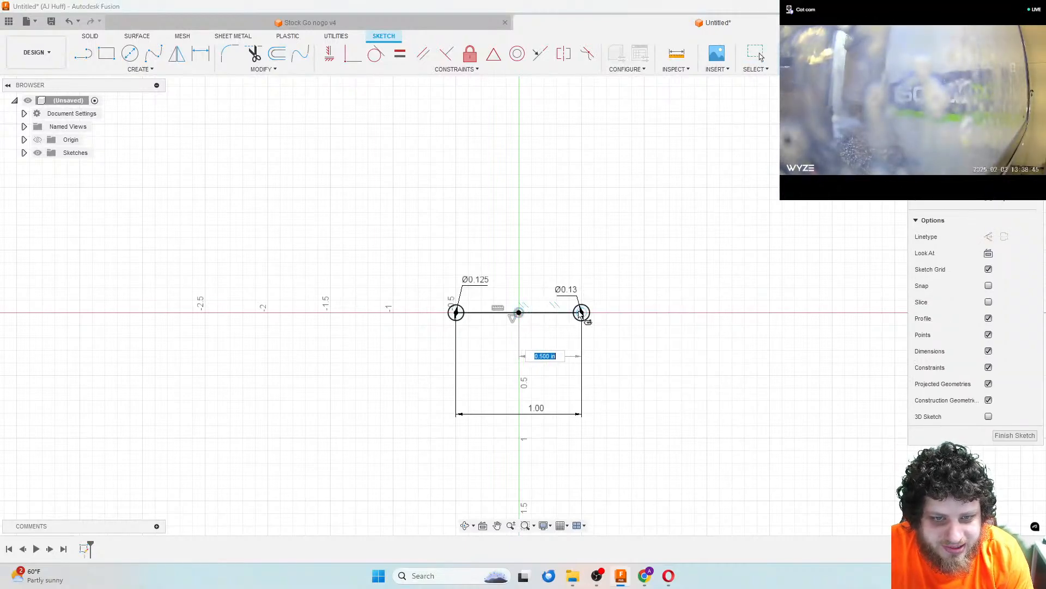
pyautogui.click(582, 312)
pyautogui.click(609, 349)
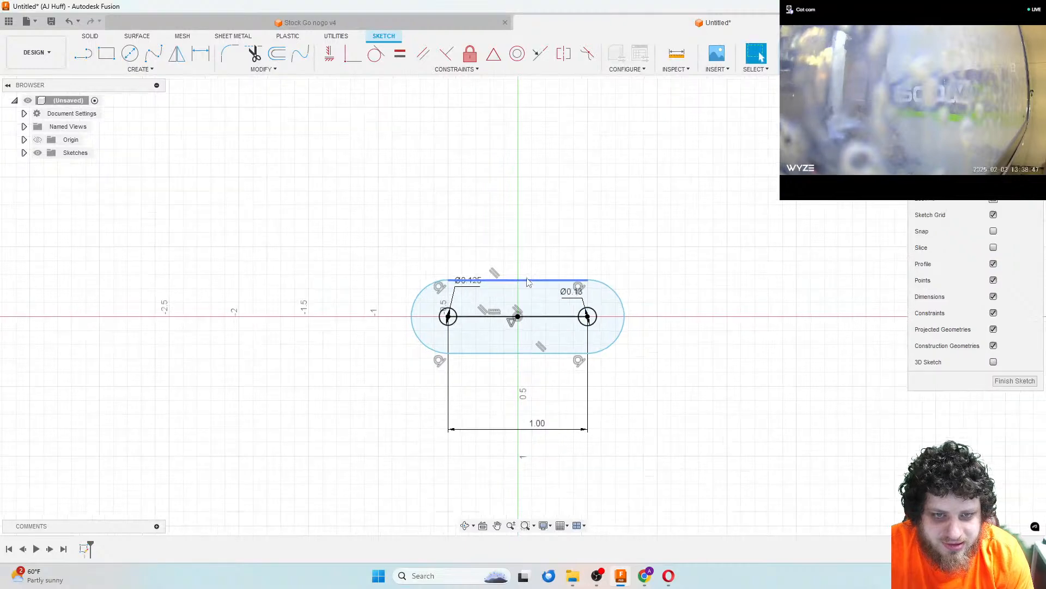
pyautogui.scroll(2, 537, 293)
pyautogui.scroll(-2, 537, 294)
# Step: Dimension the slot's width between its top and bottom edges
pyautogui.press('d')
pyautogui.click(491, 284)
pyautogui.click(514, 361)
pyautogui.click(714, 305)
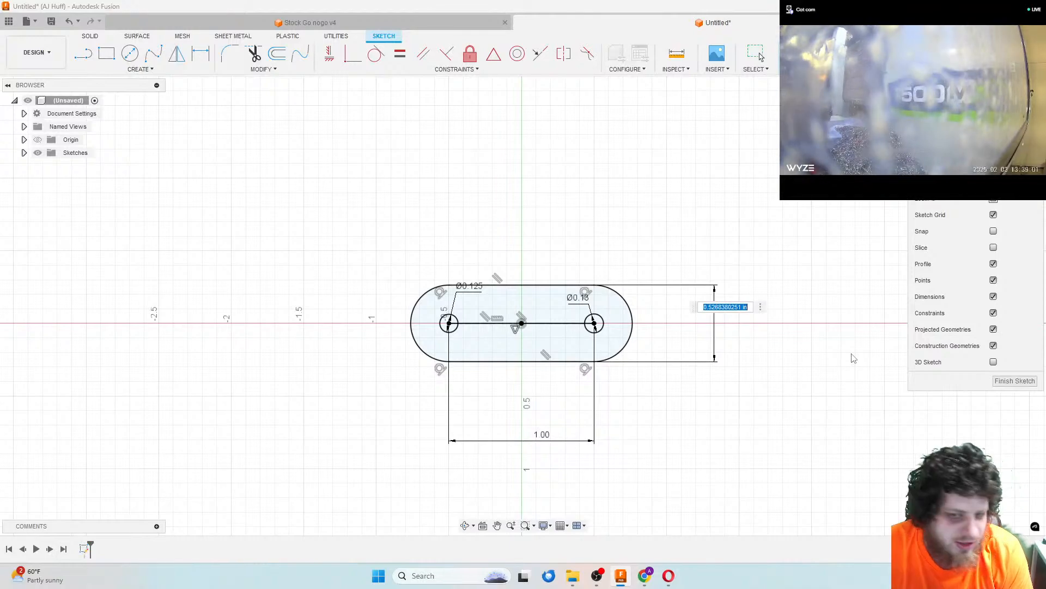
# Step: Set the slot width to a NoGoHole-based expression, making it 0.255
pyautogui.write('Go')
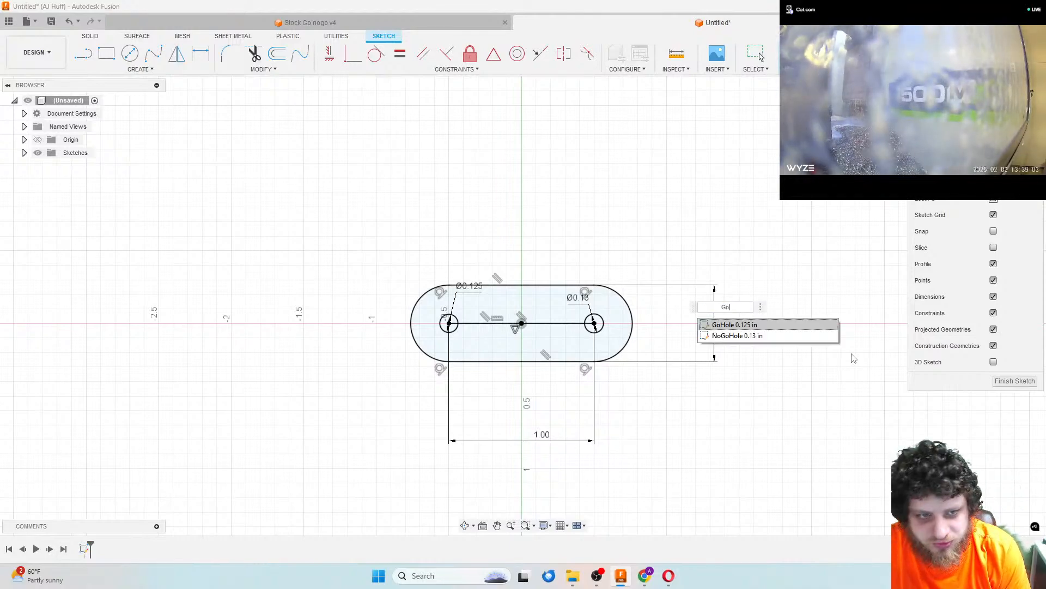
pyautogui.write('0')
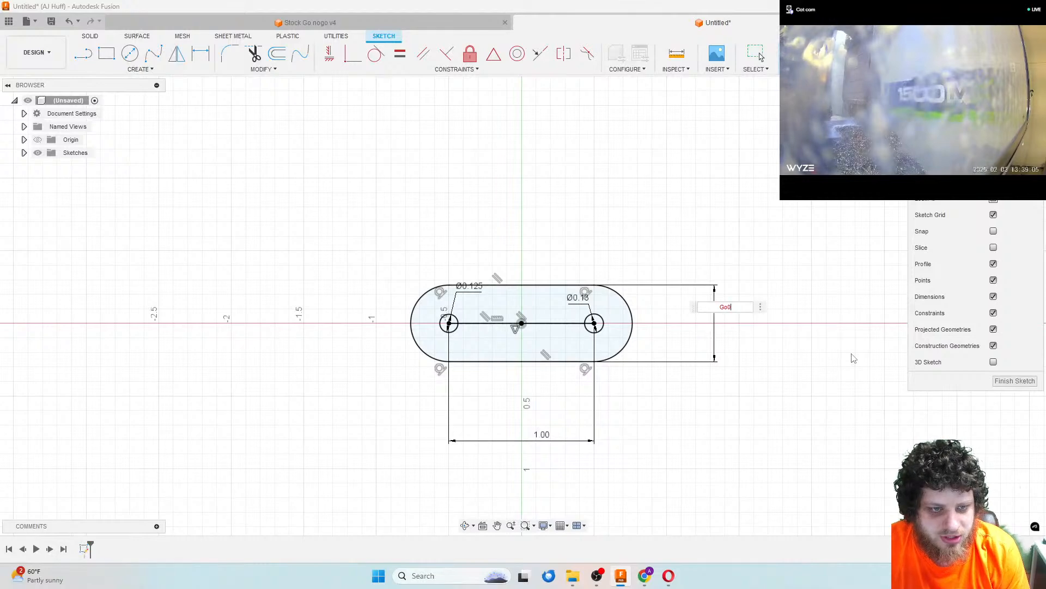
pyautogui.write('no')
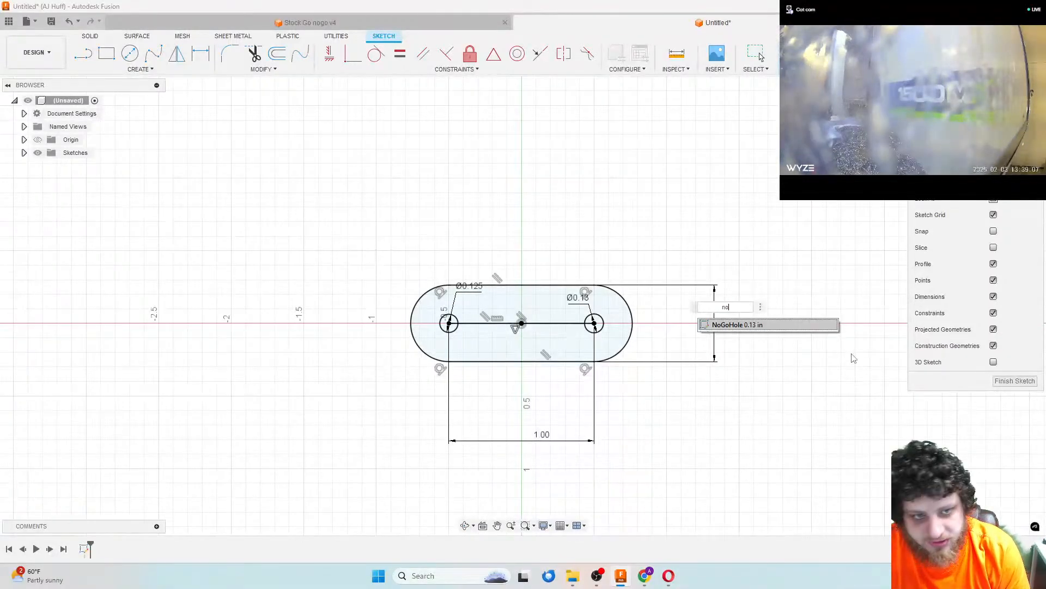
pyautogui.press('Return')
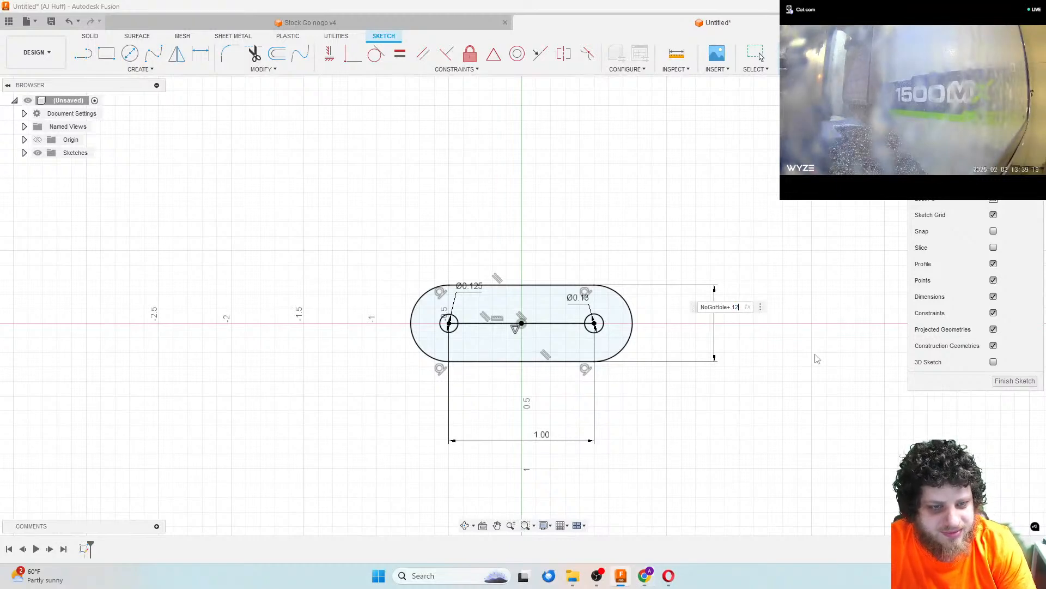
pyautogui.press('Return')
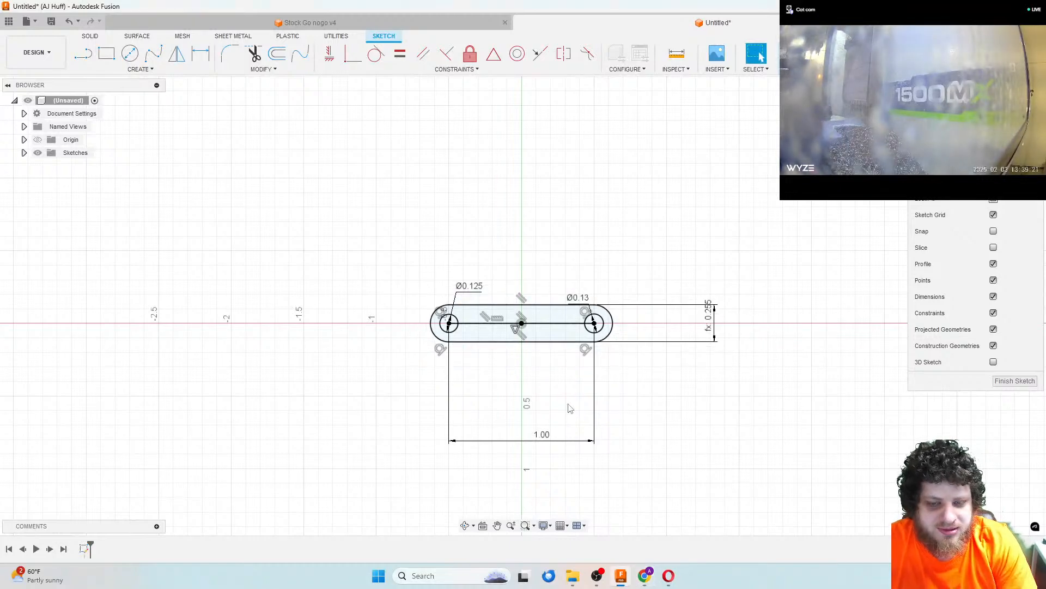
# Step: Measure the point at the slot's right end, then bring up the parameters table
pyautogui.scroll(2, 541, 330)
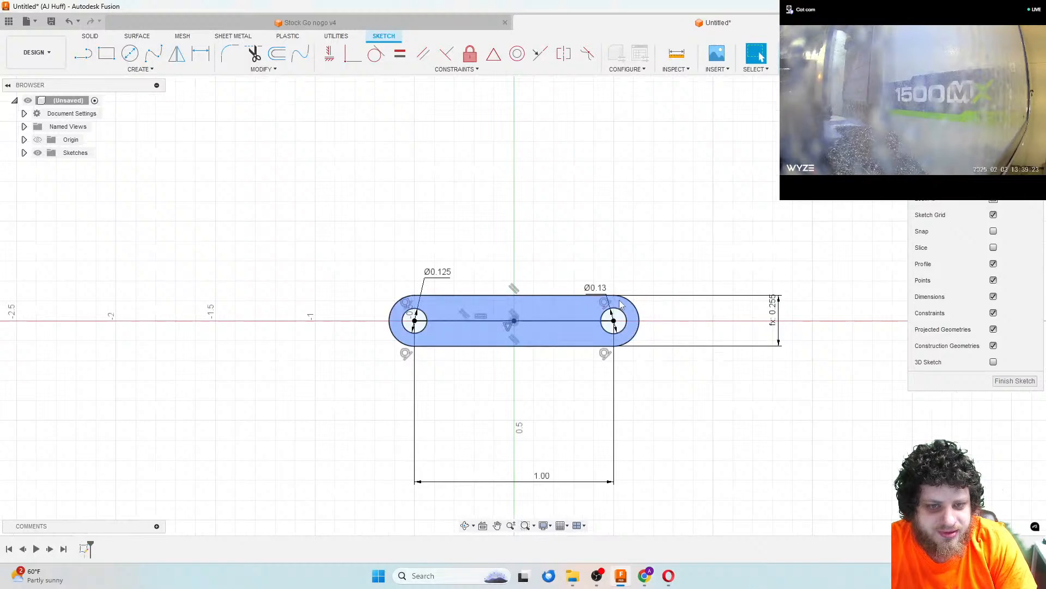
pyautogui.scroll(2, 635, 255)
pyautogui.press('i')
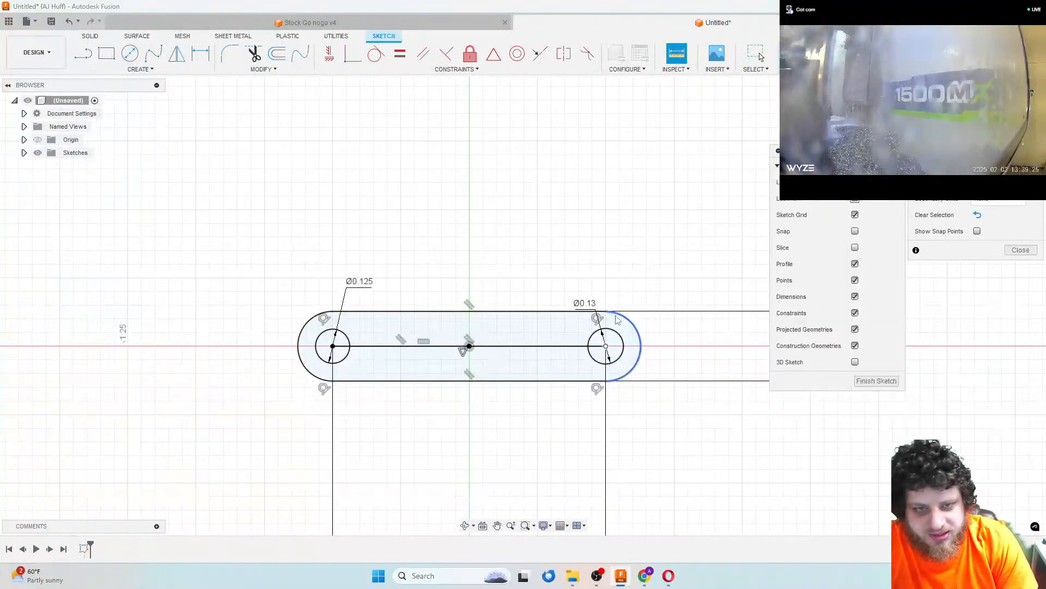
pyautogui.click(609, 313)
pyautogui.press('Escape')
pyautogui.scroll(-1, 618, 309)
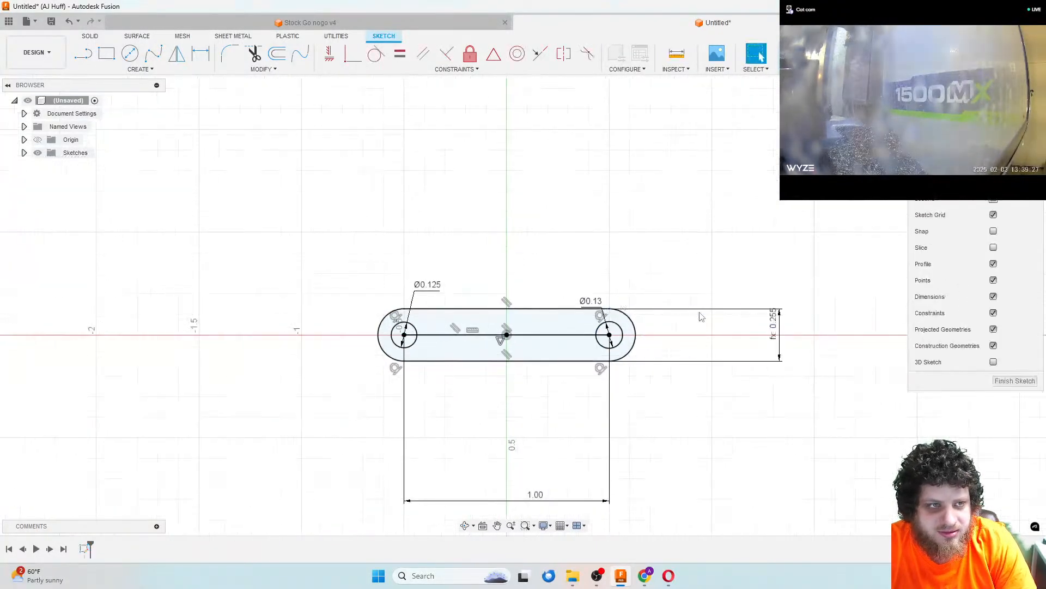
pyautogui.scroll(-3, 495, 262)
pyautogui.moveTo(529, 261); pyautogui.dragTo(433, 231, button='middle')
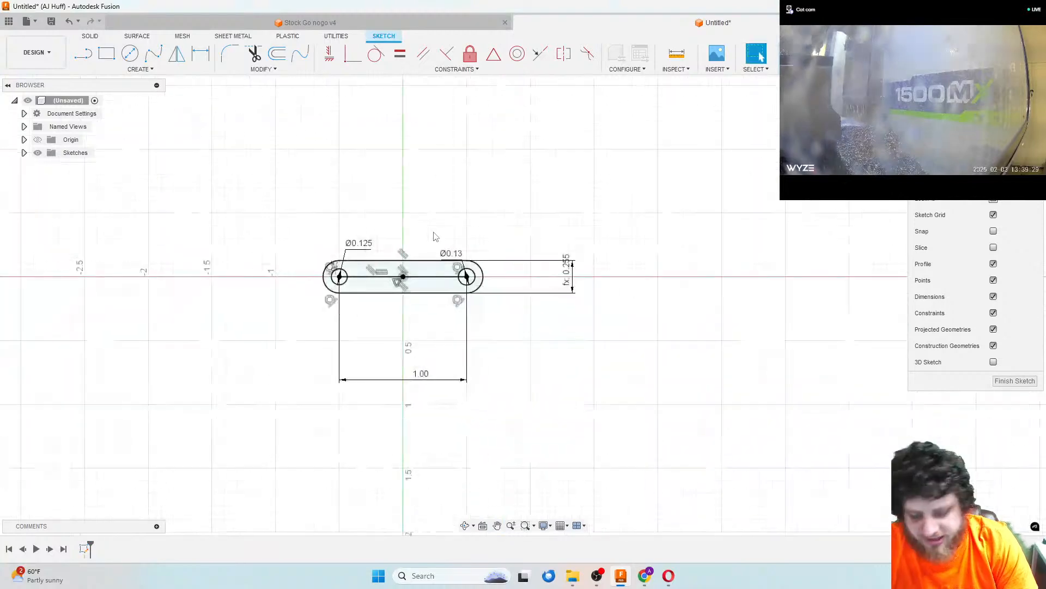
pyautogui.hotkey('shift', 'p')
# Step: Change GoHole to 0.45 in and NoGoHole to 0.46 in, and accept the changes
pyautogui.click(515, 239)
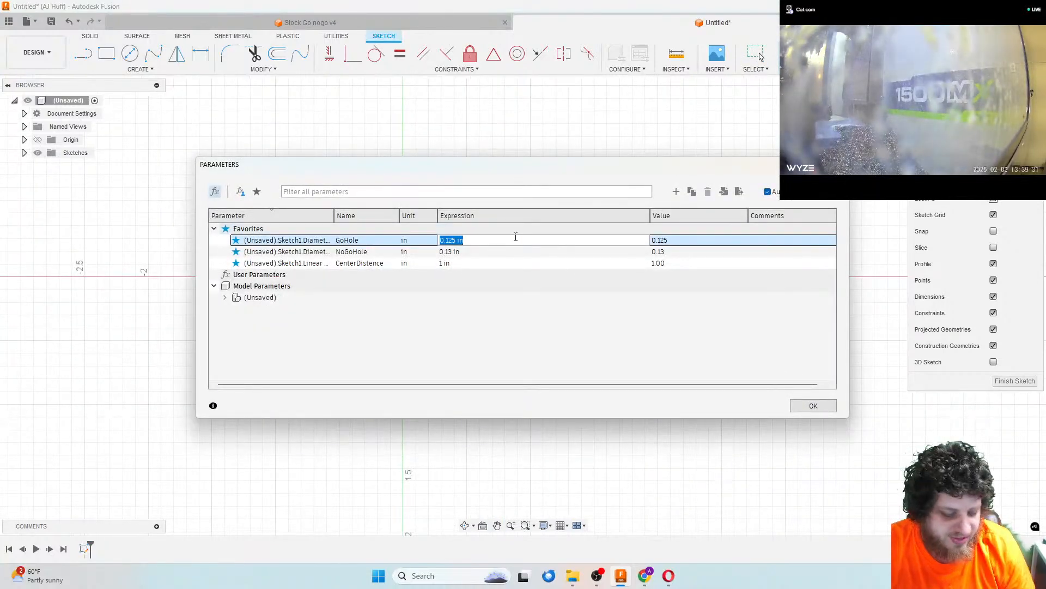
pyautogui.press('BackSpace')
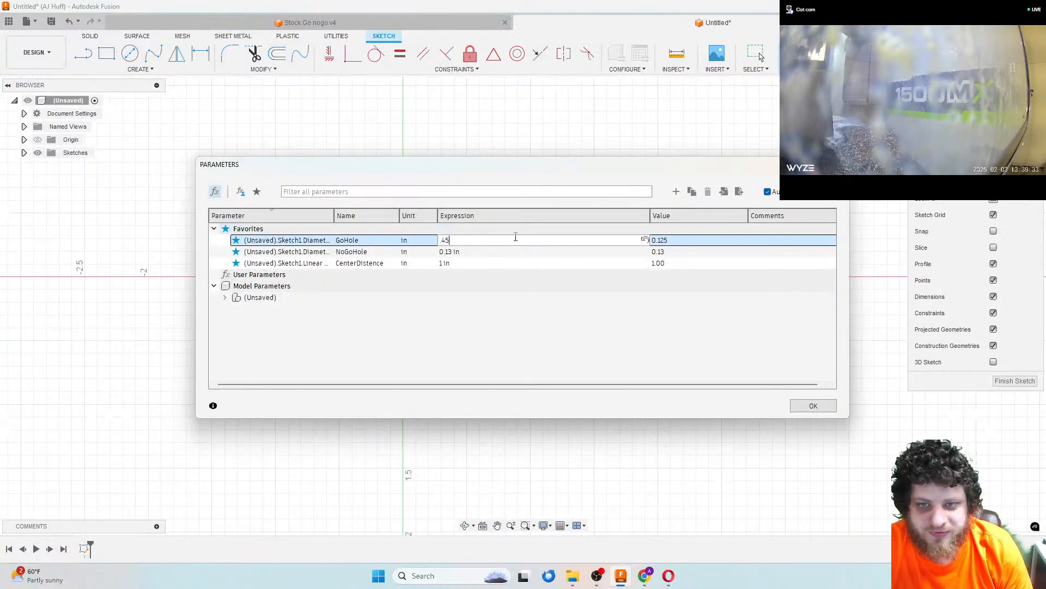
pyautogui.press('Return')
pyautogui.click(487, 251)
pyautogui.press('BackSpace')
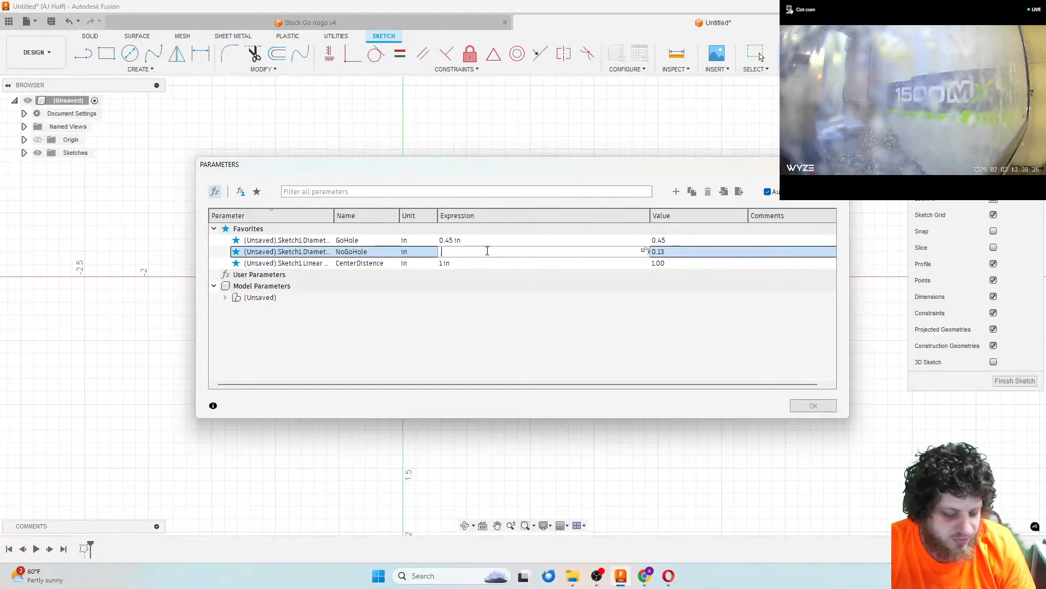
pyautogui.write('.46')
pyautogui.press('Return')
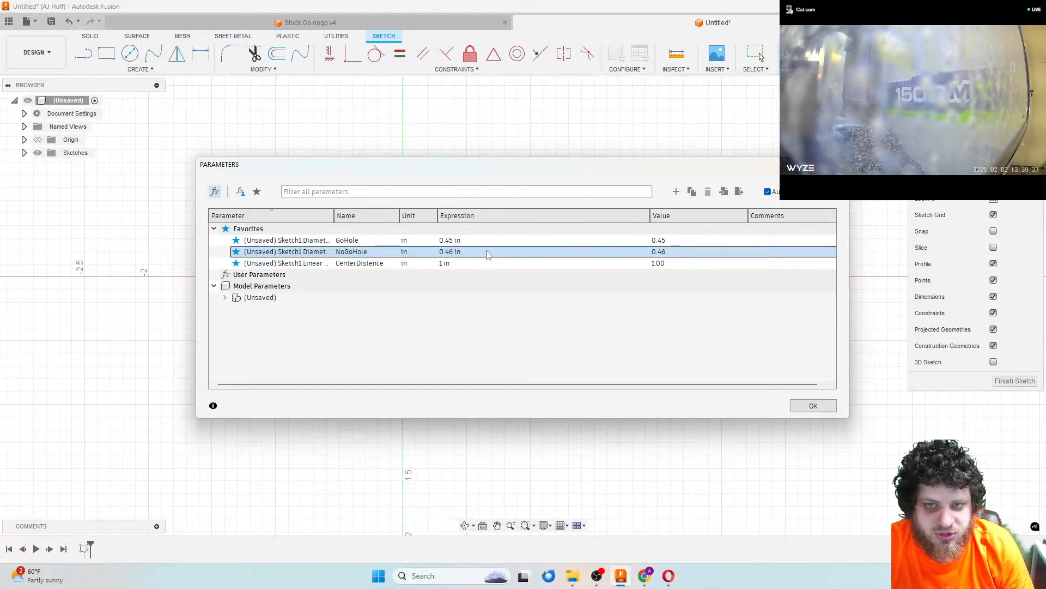
pyautogui.click(819, 407)
# Step: Orbit the enlarged sketch into a tilted view and reopen the parameters table
pyautogui.scroll(4, 411, 270)
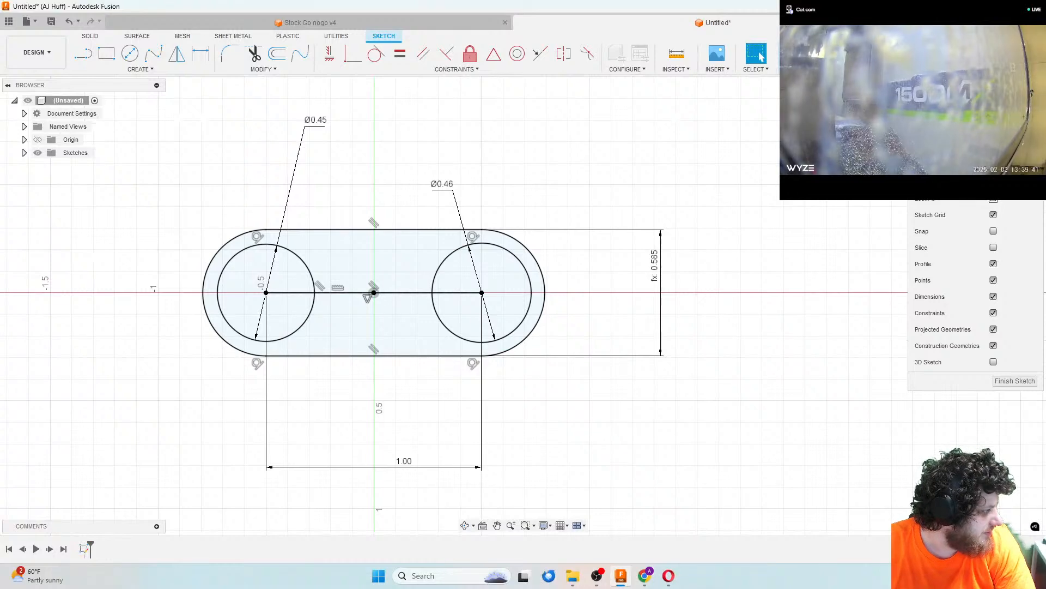
pyautogui.scroll(-1, 704, 305)
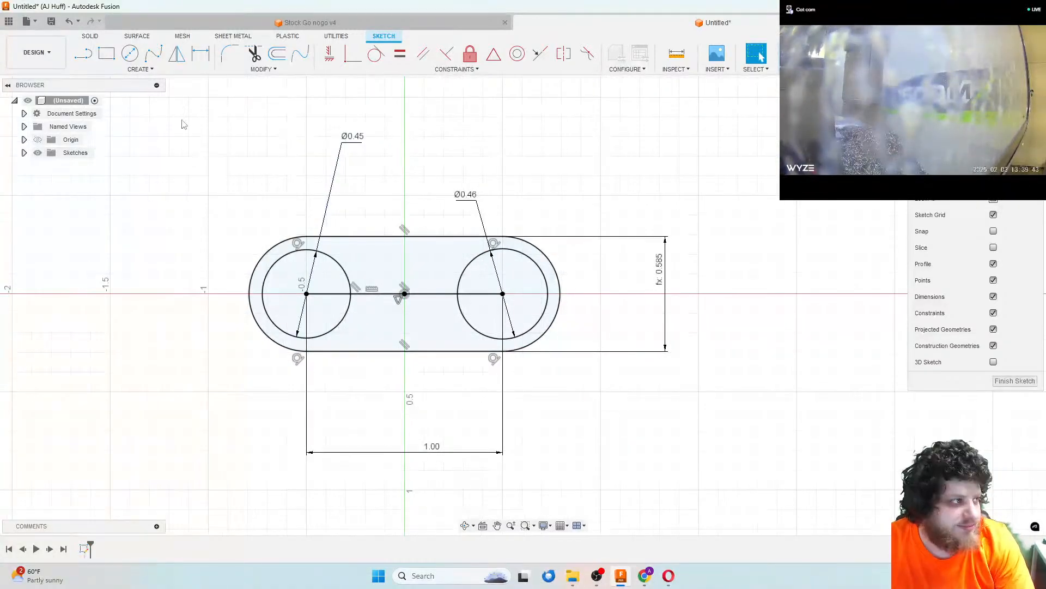
pyautogui.moveTo(404, 223)
pyautogui.keyDown('shift'); pyautogui.mouseDown(button='middle')
pyautogui.moveTo(432, 175)
pyautogui.moveTo(476, 172)
pyautogui.moveTo(539, 250)
pyautogui.moveTo(556, 189)
pyautogui.mouseUp(button='middle'); pyautogui.keyUp('shift')
pyautogui.hotkey('shift', 'p')
# Step: Set the GoHole diameter to 0.25 in and NoGoHole temporarily to 0.2 in
pyautogui.moveTo(541, 164); pyautogui.dragTo(576, 345)
pyautogui.doubleClick(509, 424)
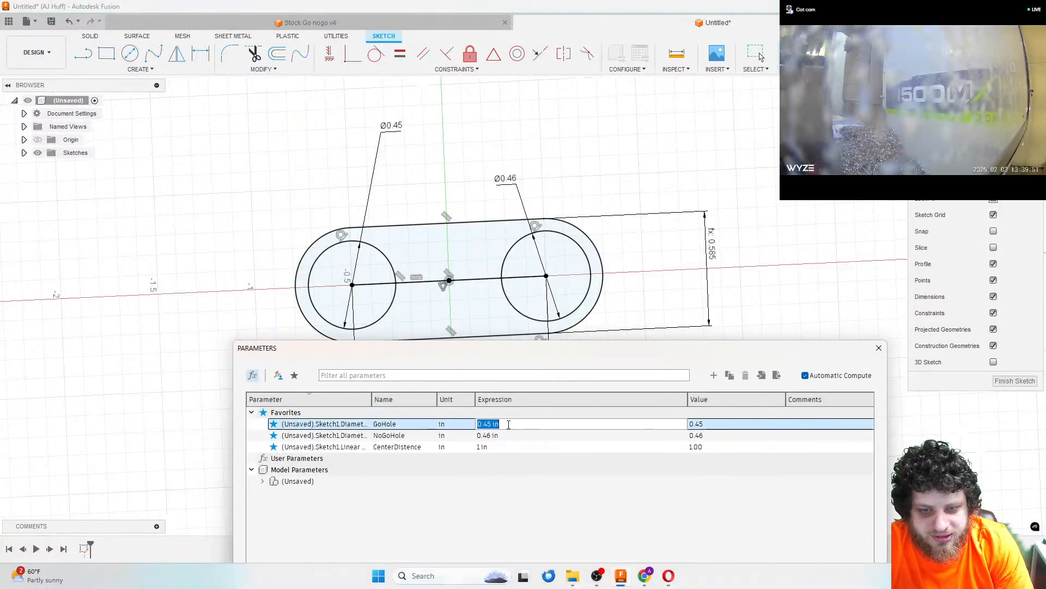
pyautogui.write('0.25')
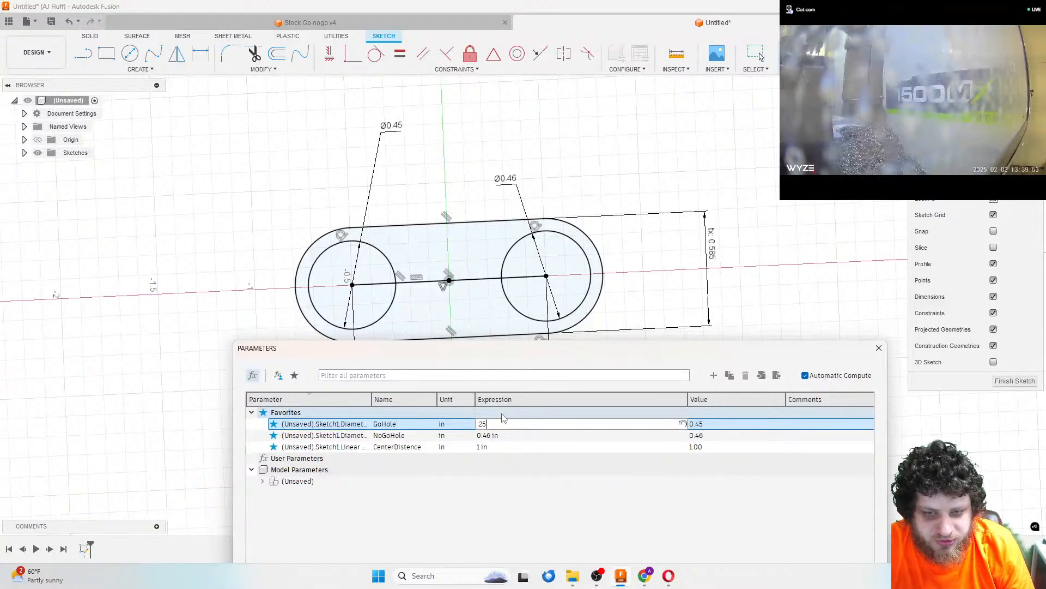
pyautogui.press('Return')
pyautogui.doubleClick(501, 434)
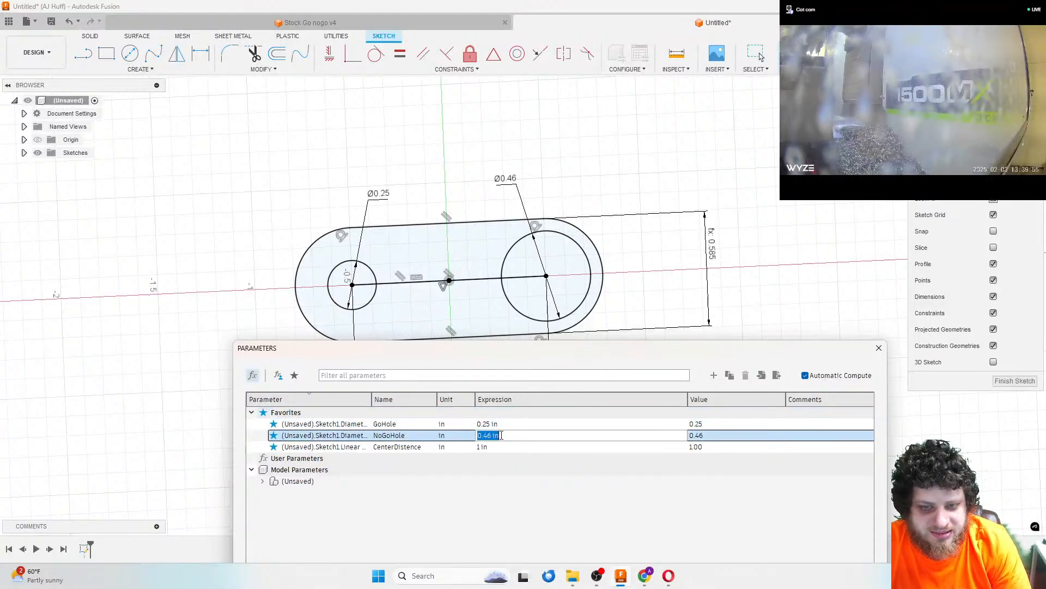
pyautogui.click(510, 425)
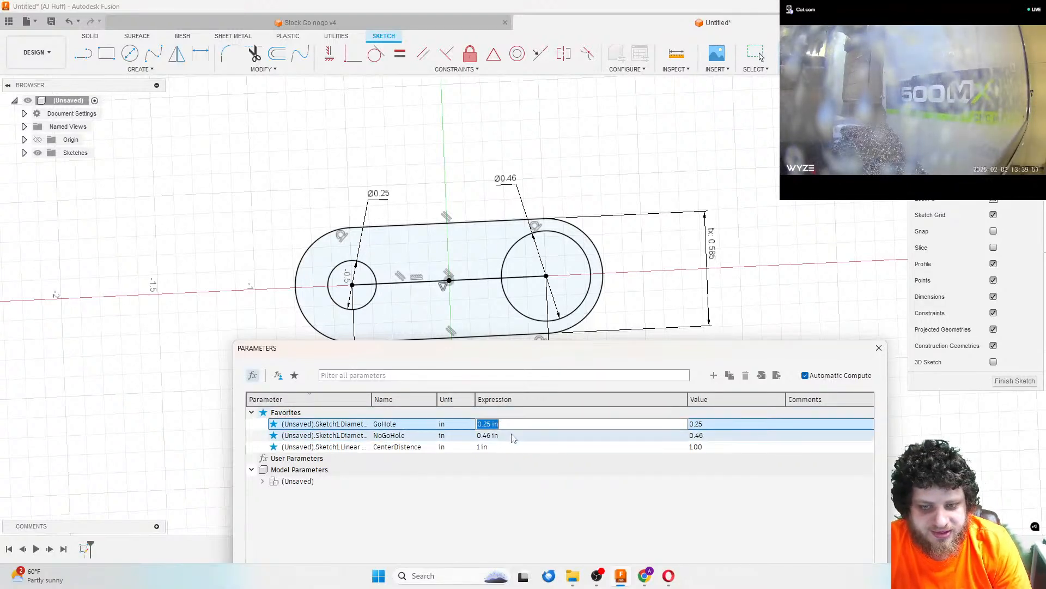
pyautogui.click(512, 435)
pyautogui.click(511, 425)
pyautogui.click(513, 434)
pyautogui.click(512, 425)
pyautogui.click(513, 434)
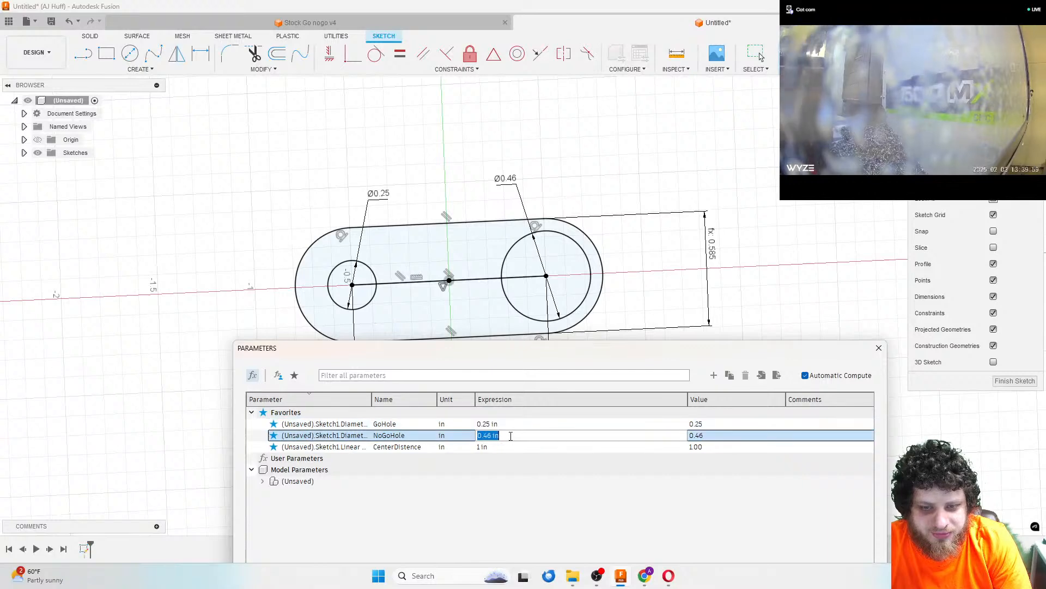
pyautogui.press('BackSpace')
pyautogui.write('0.2')
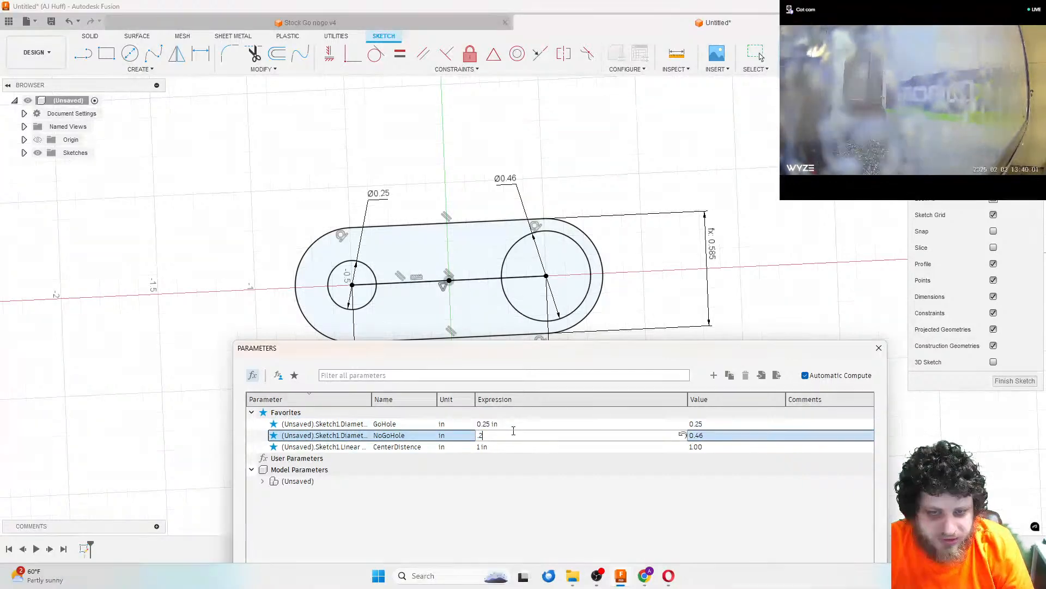
pyautogui.press('Return')
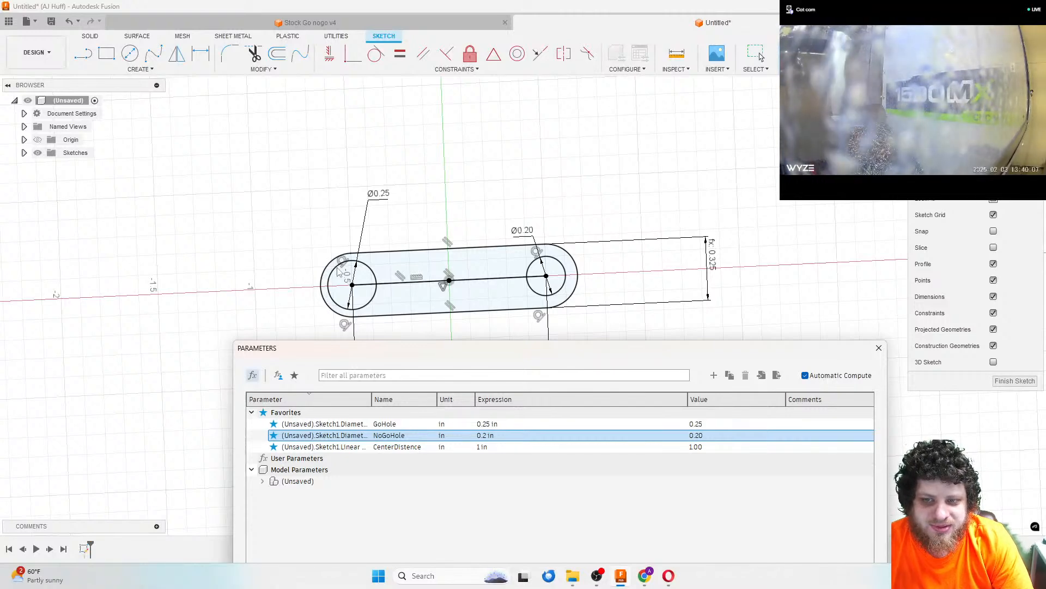
# Step: Correct NoGoHole to 0.255 in and accept the parameter changes
pyautogui.click(523, 425)
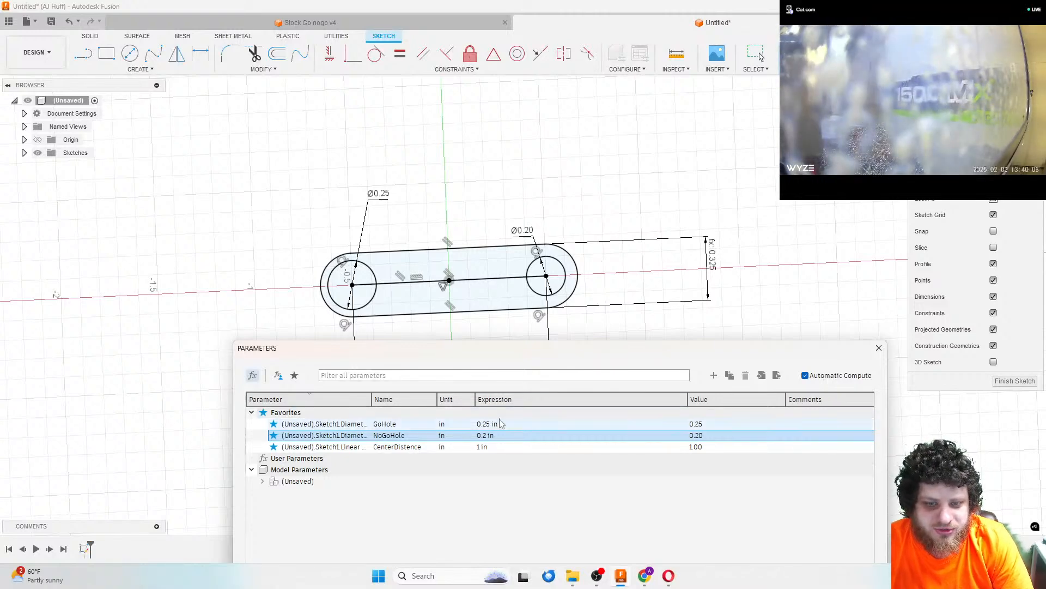
pyautogui.click(545, 396)
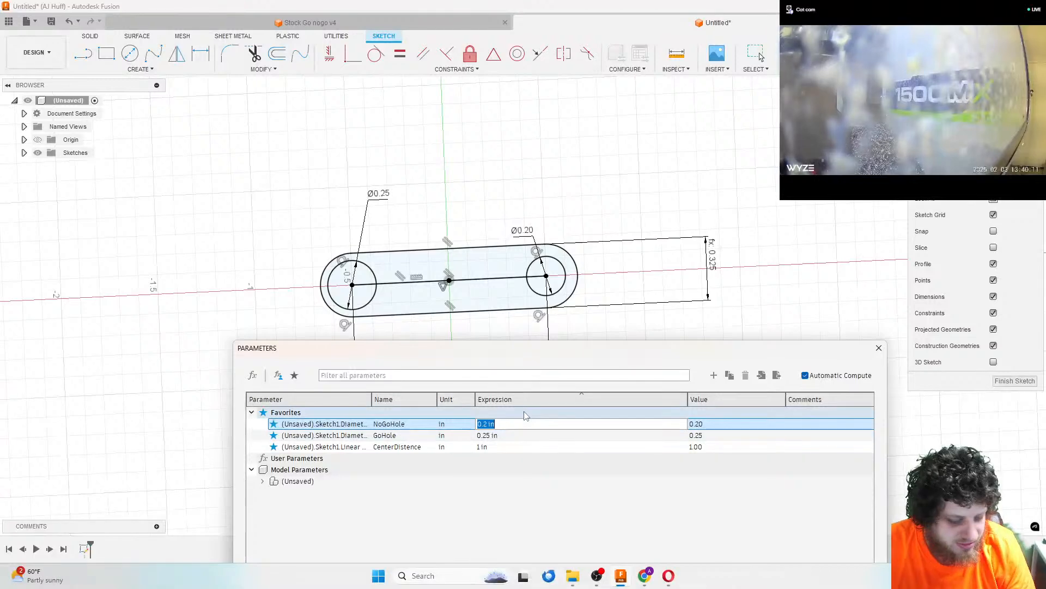
pyautogui.write('0.255')
pyautogui.press('Return')
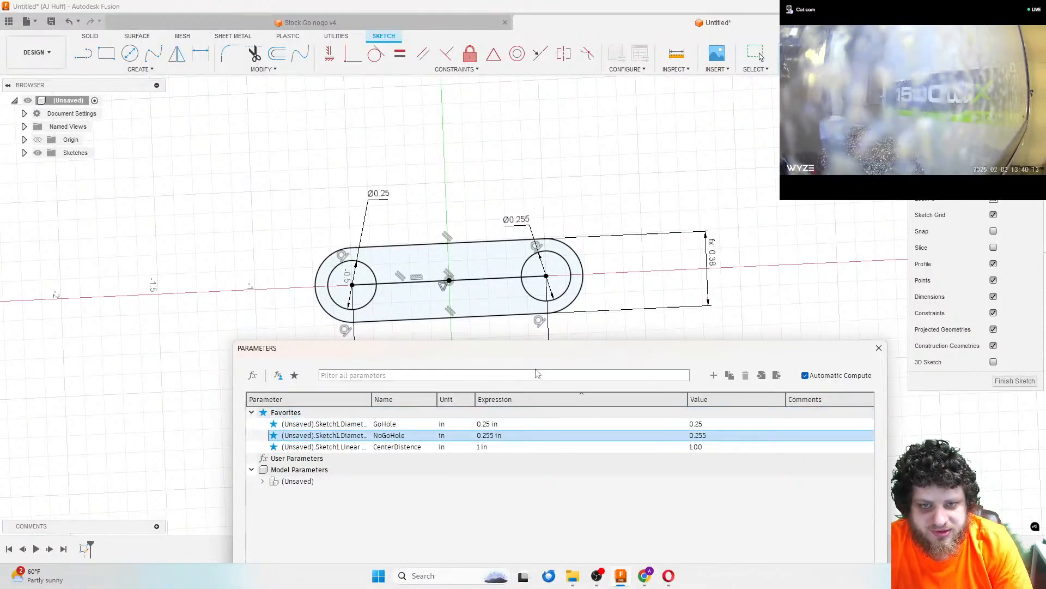
pyautogui.moveTo(562, 356); pyautogui.dragTo(460, 103)
pyautogui.click(747, 339)
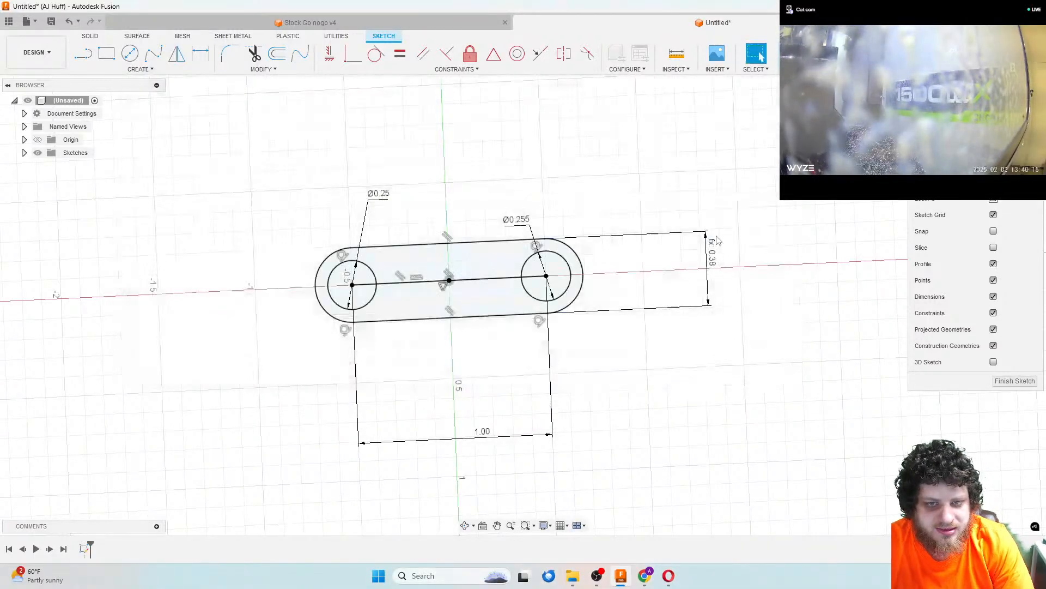
# Step: Extrude the slot profile 0.75 in using a new parameter Thickness = .75
pyautogui.press('e')
pyautogui.click(457, 254)
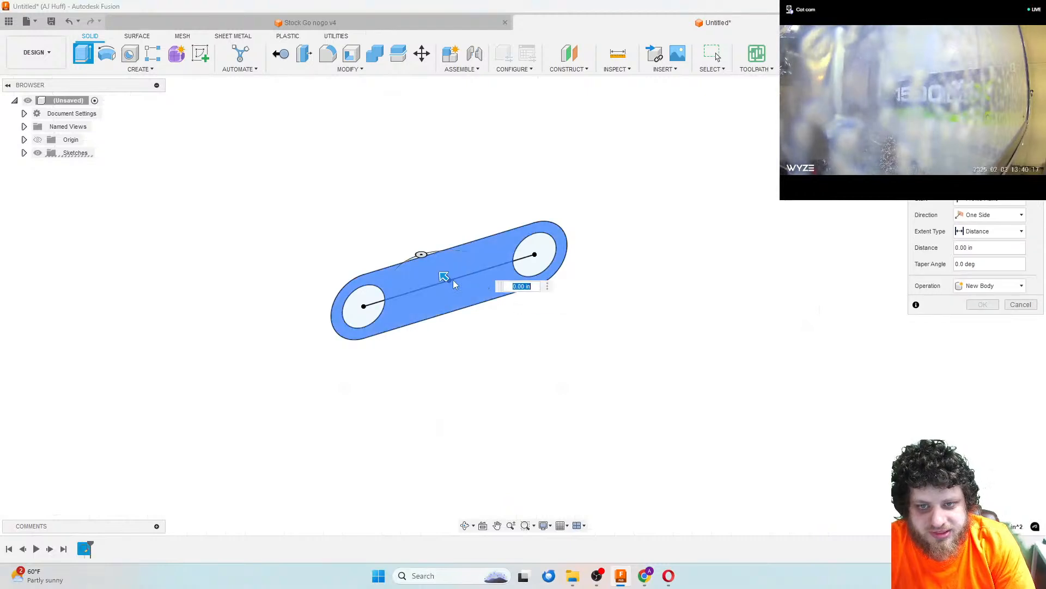
pyautogui.moveTo(442, 272); pyautogui.dragTo(396, 231)
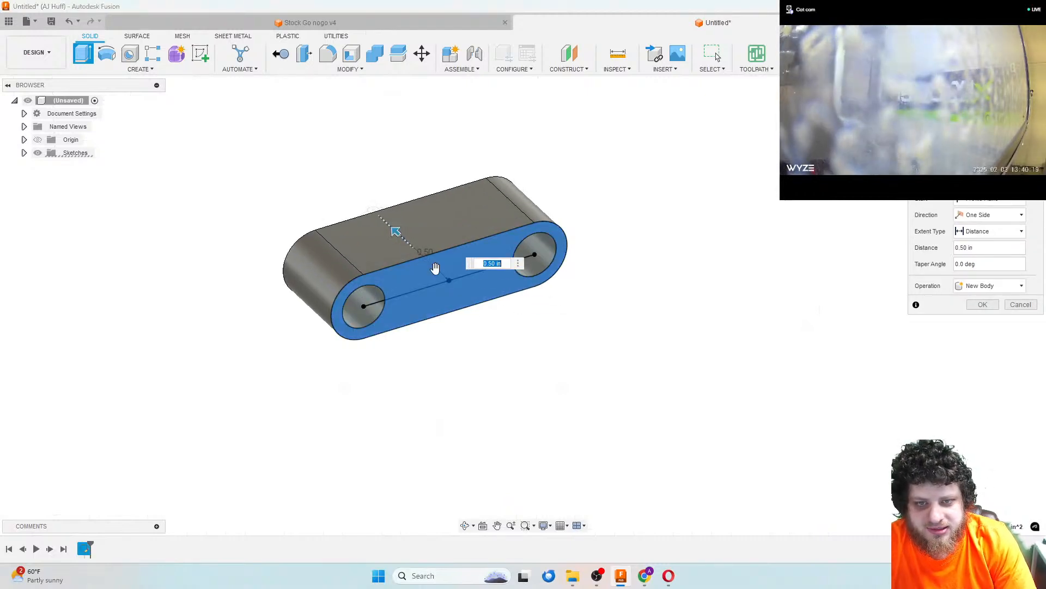
pyautogui.write('Thickness =')
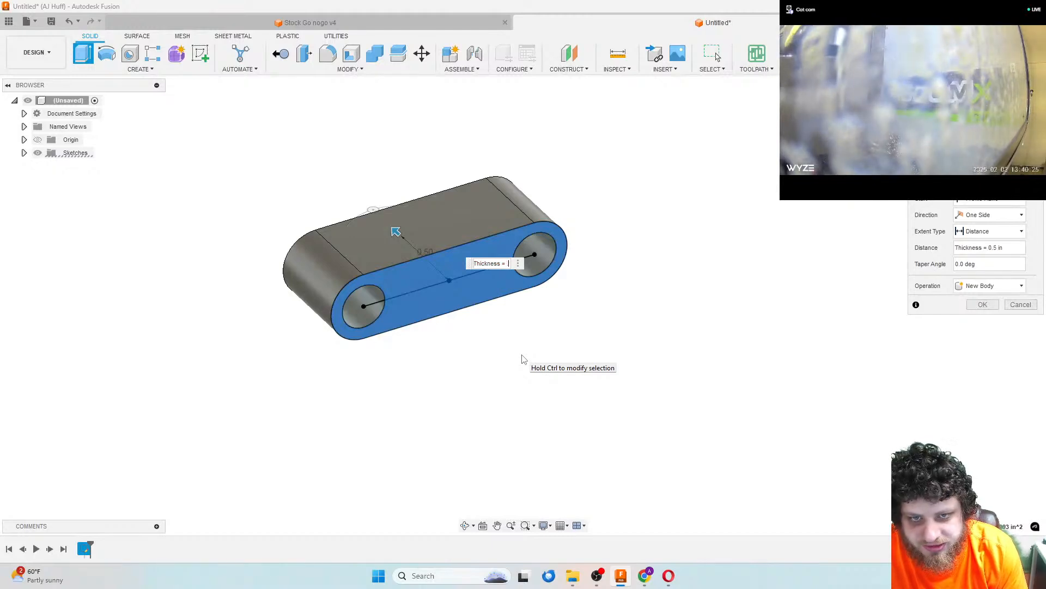
pyautogui.write('.75')
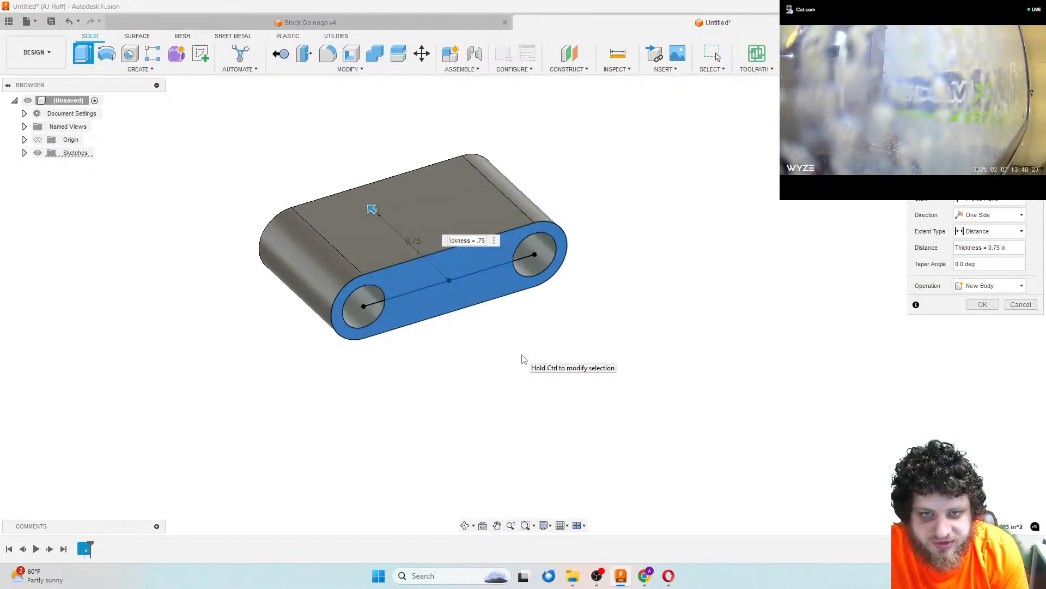
pyautogui.press('Return')
# Step: Inspect the solid bar from the top and head-on views, then start a new sketch
pyautogui.keyDown('shift'); pyautogui.moveTo(467, 304); pyautogui.dragTo(466, 269, button='middle'); pyautogui.keyUp('shift')
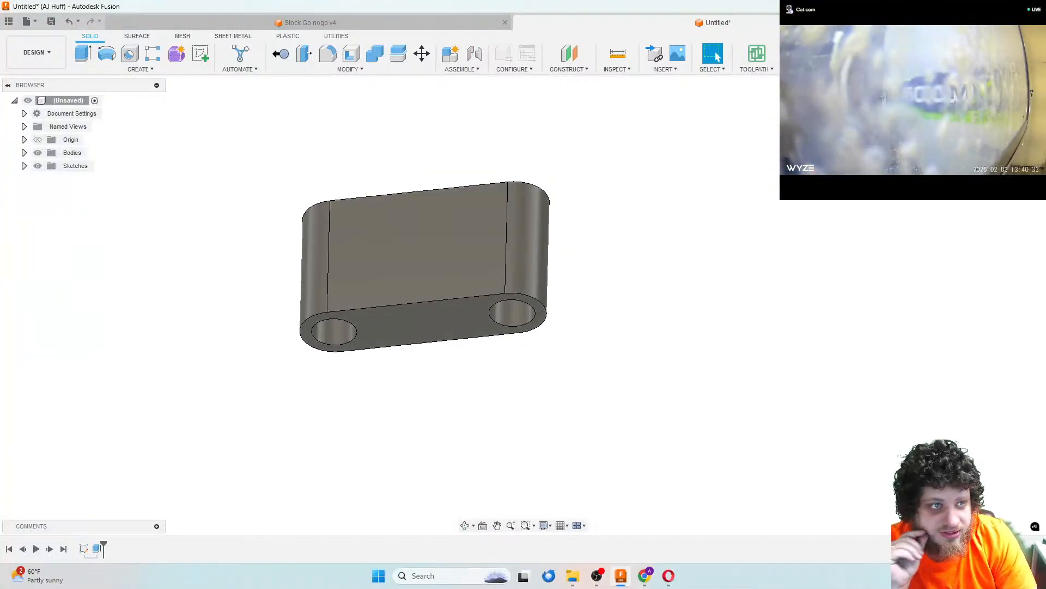
pyautogui.click(1010, 121)
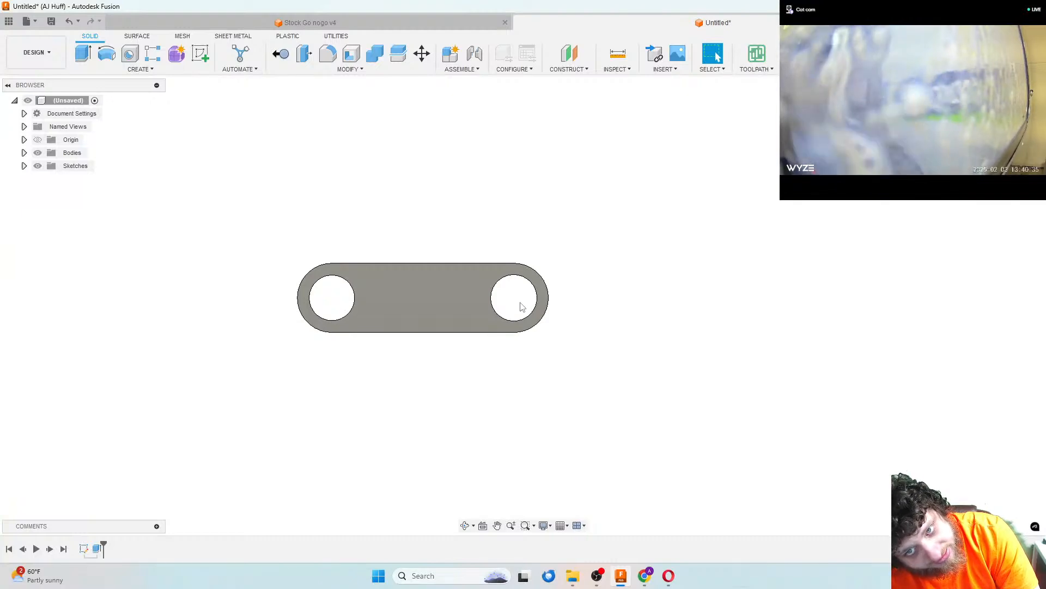
pyautogui.scroll(1, 330, 279)
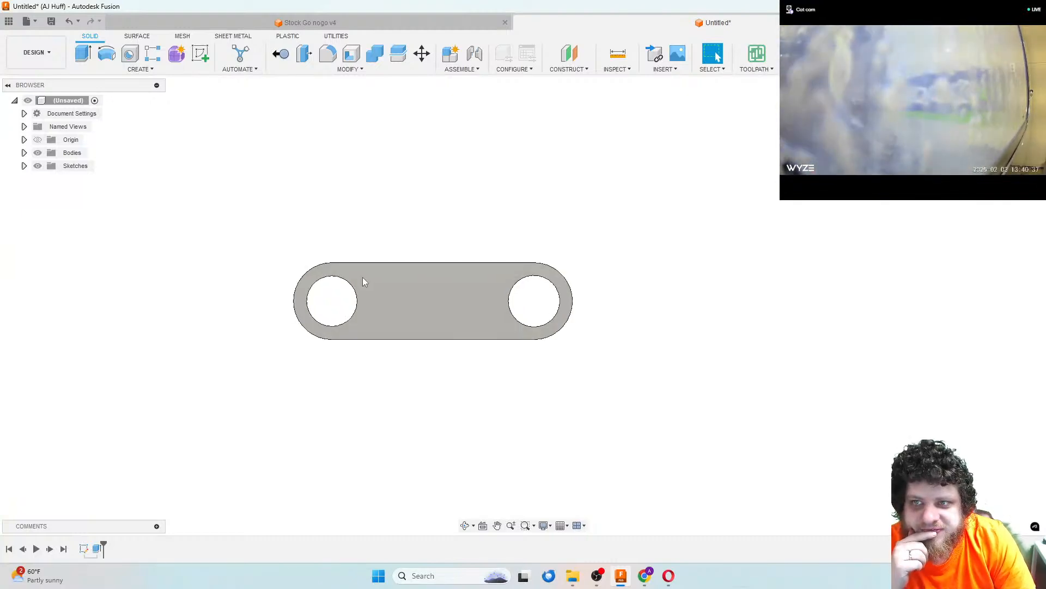
pyautogui.scroll(-1, 345, 240)
pyautogui.keyDown('shift'); pyautogui.moveTo(327, 292); pyautogui.dragTo(325, 313, button='middle'); pyautogui.keyUp('shift')
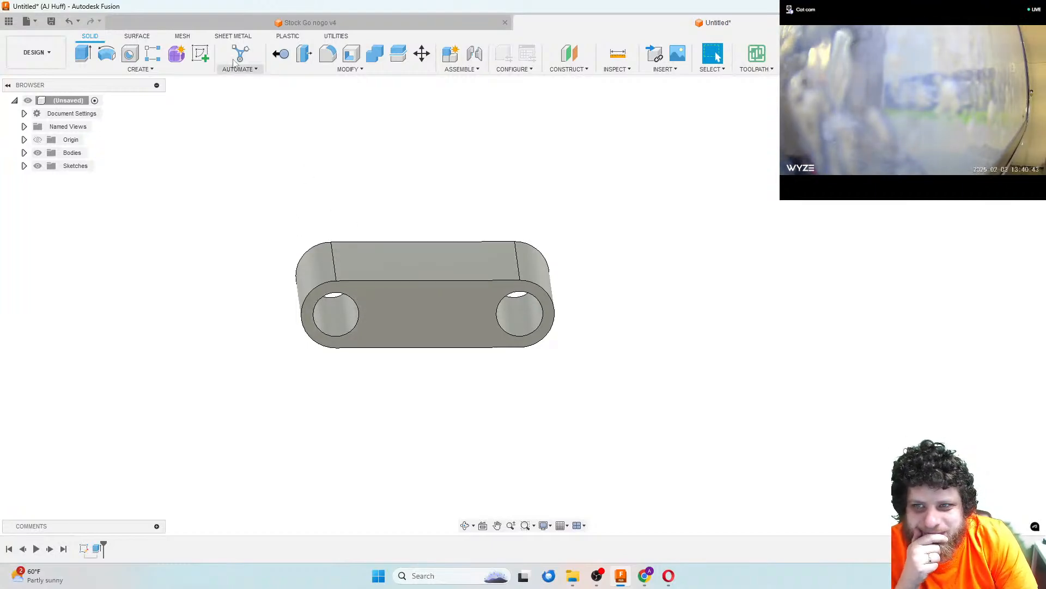
pyautogui.click(201, 53)
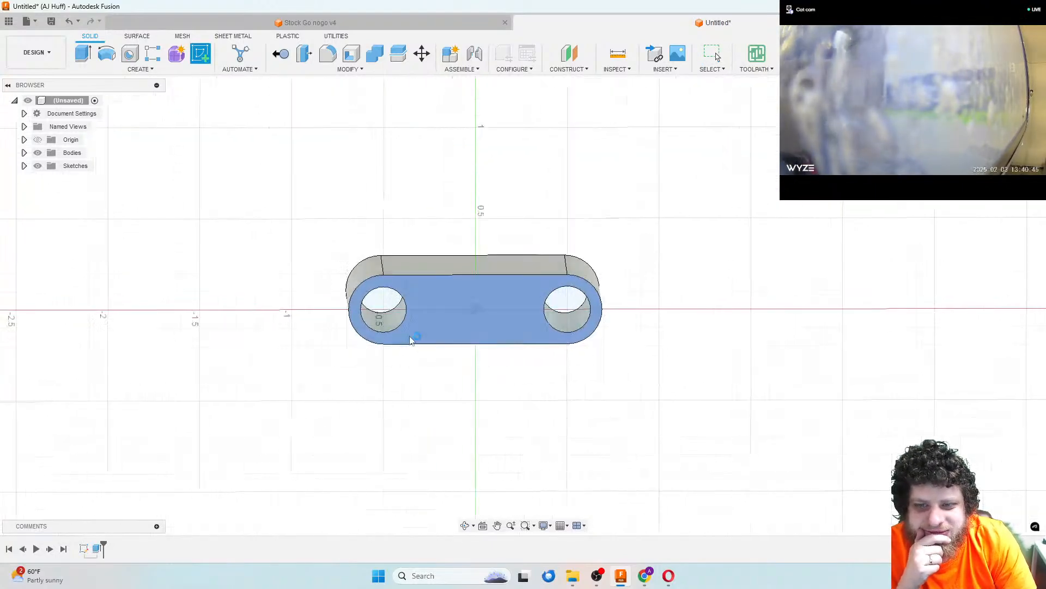
# Step: On the bar's front face, draw two narrow slit rectangles at the left and right holes
pyautogui.click(376, 315)
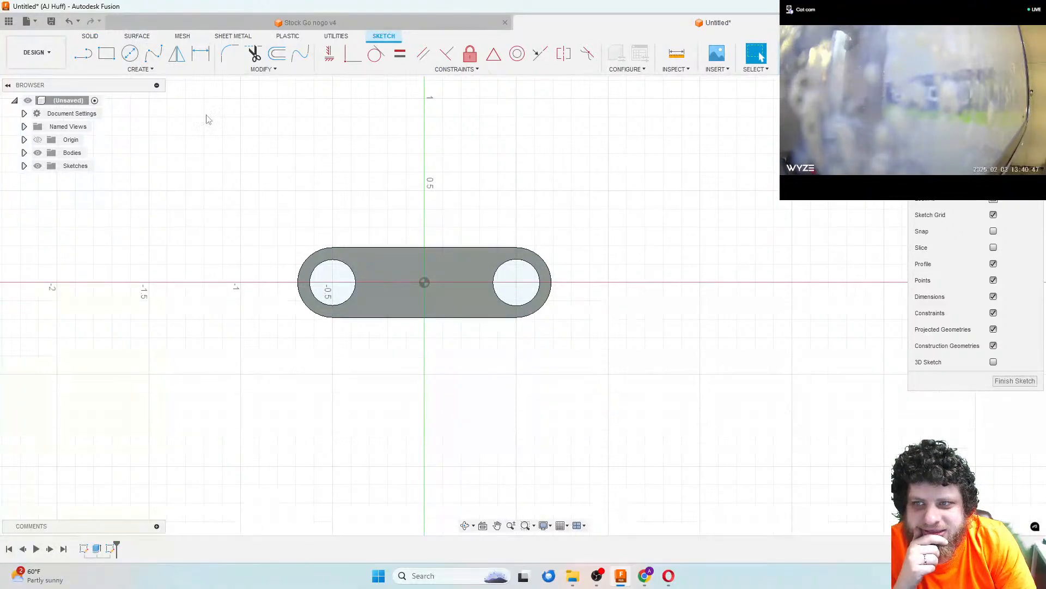
pyautogui.scroll(2, 519, 295)
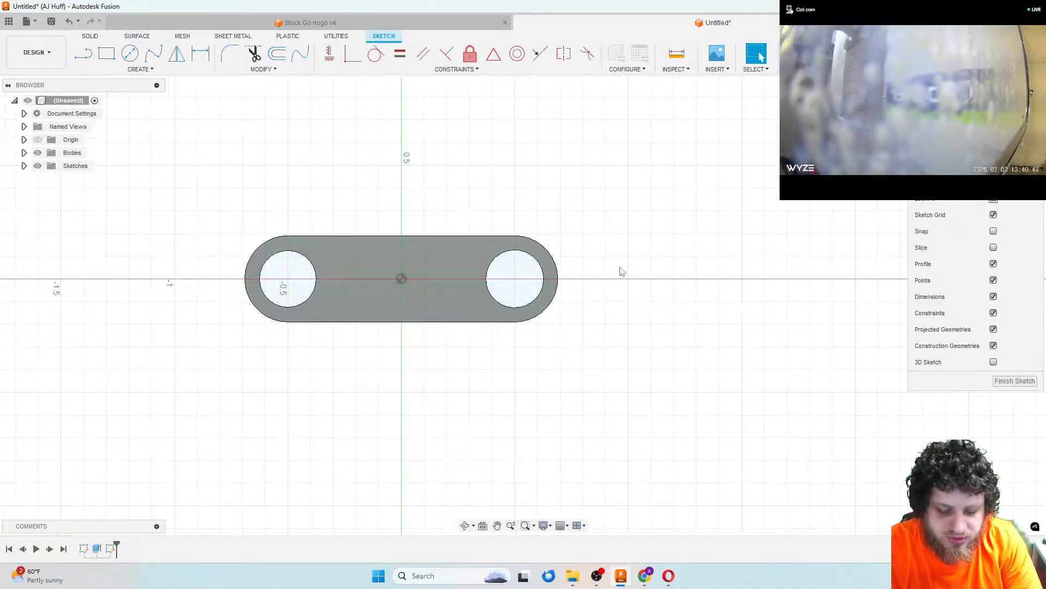
pyautogui.click(106, 55)
pyautogui.click(219, 270)
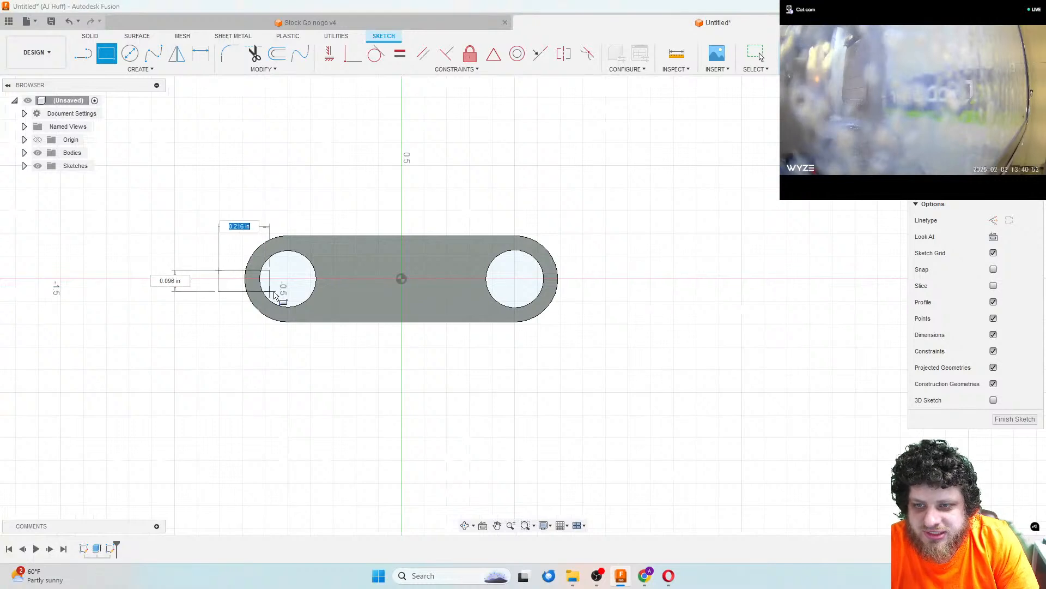
pyautogui.click(276, 283)
pyautogui.press('Escape')
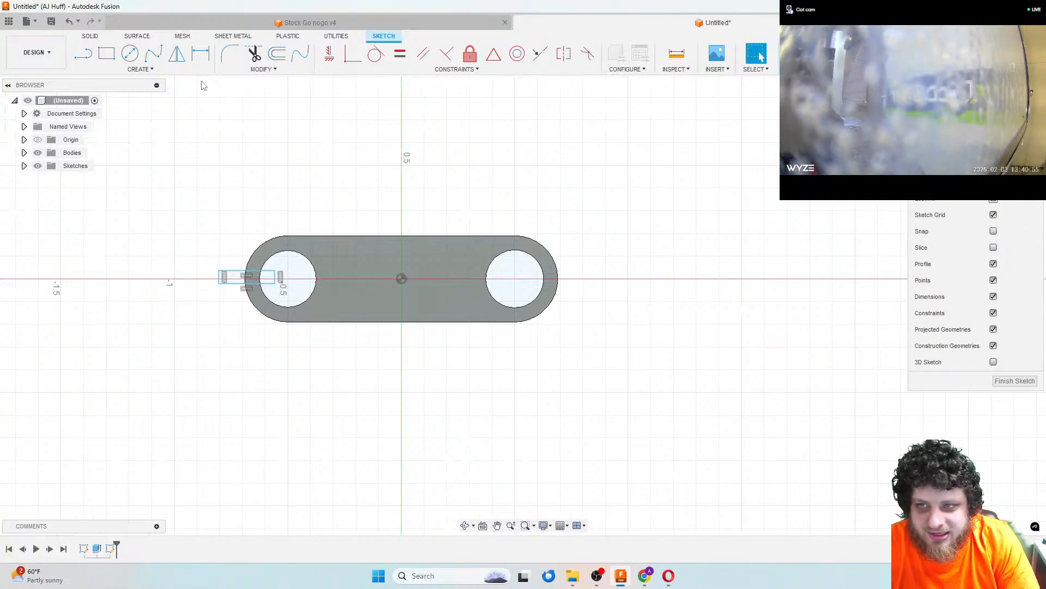
pyautogui.press('r')
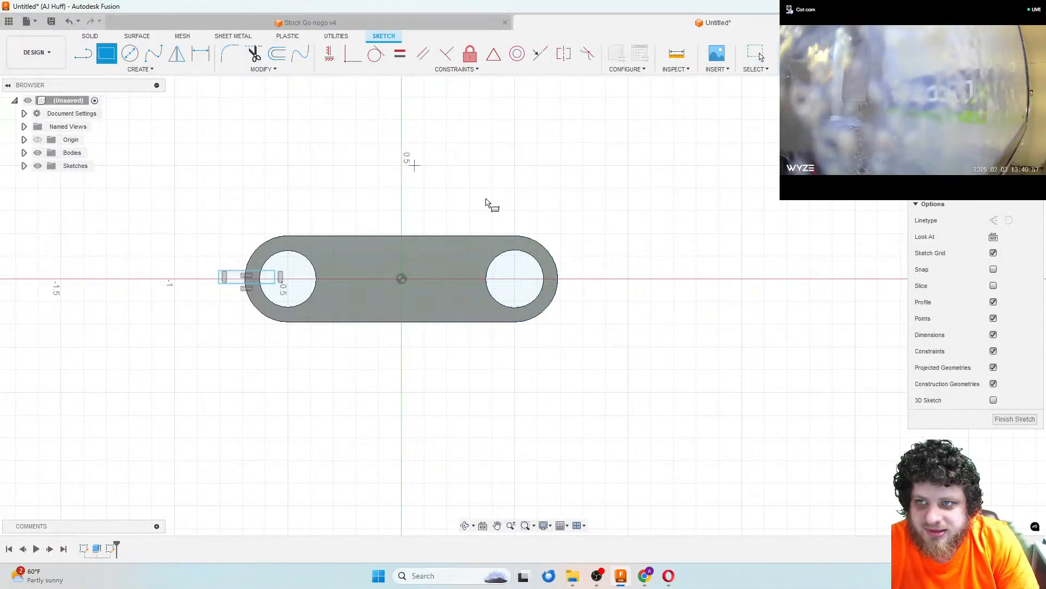
pyautogui.click(522, 273)
pyautogui.click(587, 284)
pyautogui.press('Escape')
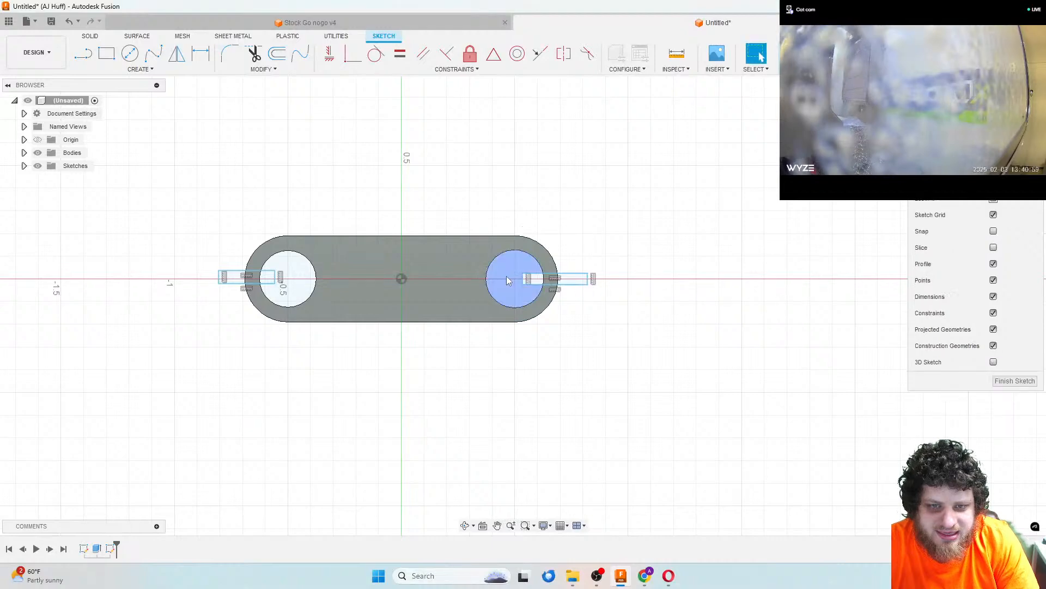
# Step: Dimension both slit rectangles to a height of 0.4 mm
pyautogui.scroll(3, 506, 275)
pyautogui.scroll(-3, 483, 265)
pyautogui.press('d')
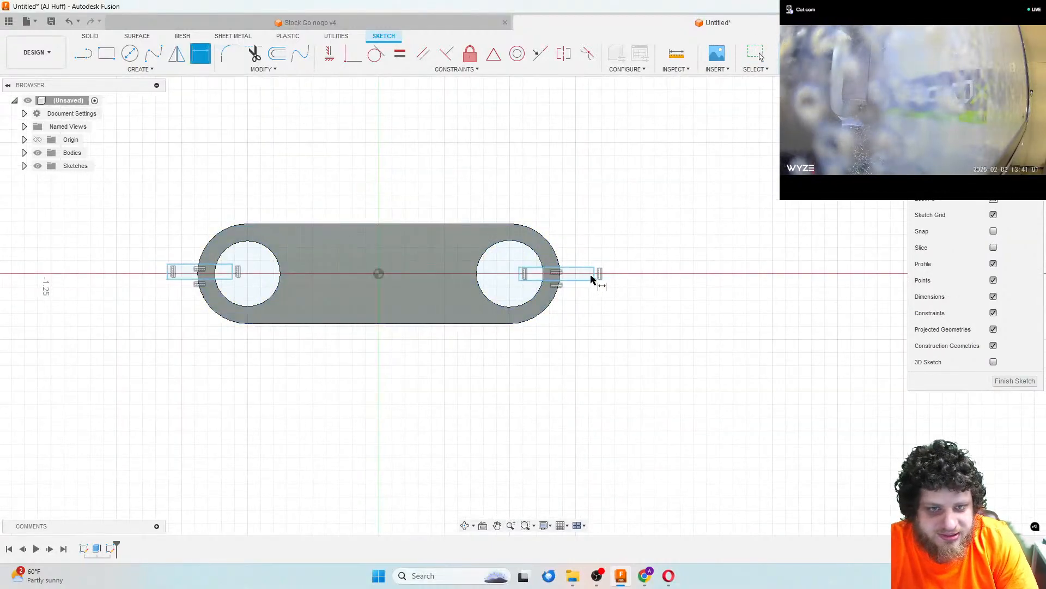
pyautogui.click(594, 278)
pyautogui.click(703, 272)
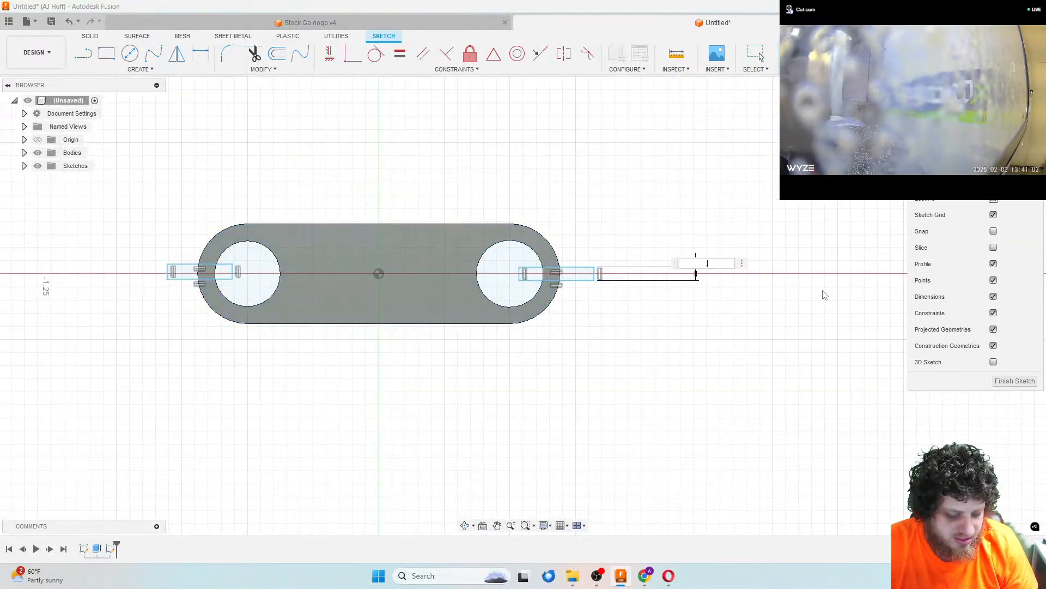
pyautogui.write('.4mm')
pyautogui.press('Return')
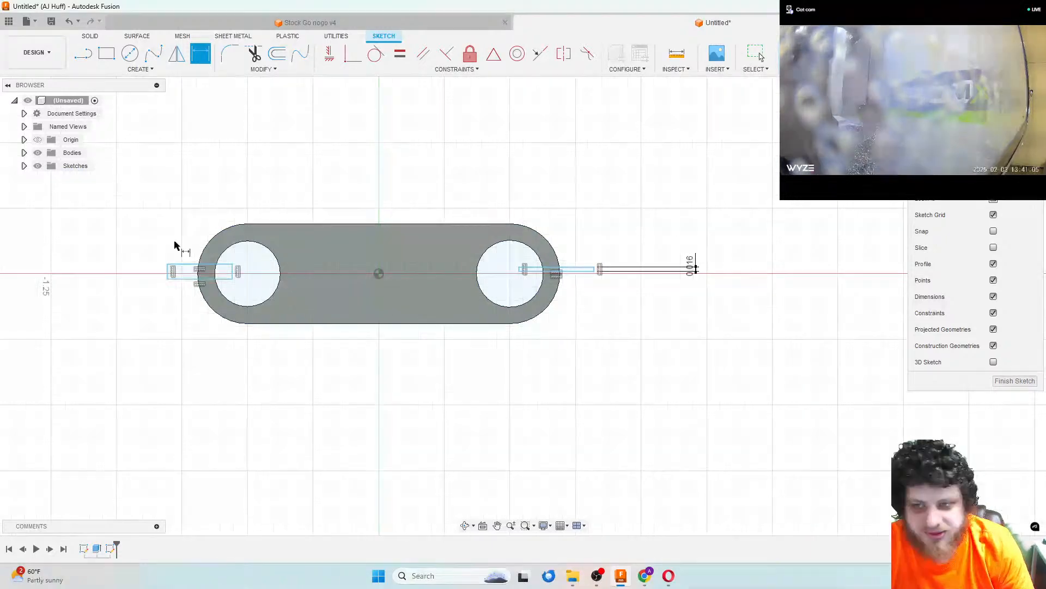
pyautogui.click(155, 278)
pyautogui.click(148, 275)
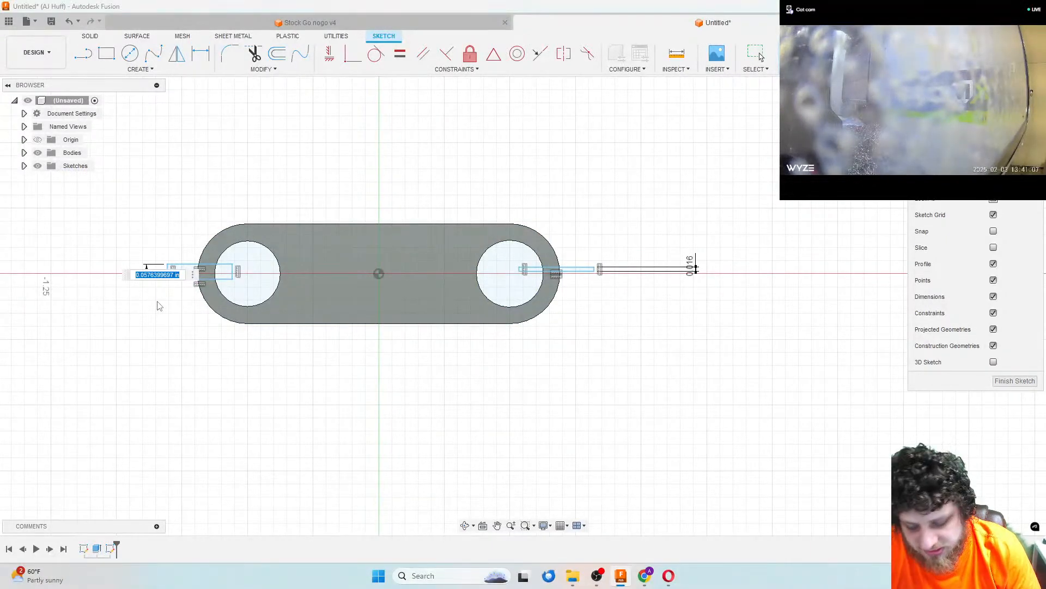
pyautogui.press('BackSpace')
pyautogui.write('.4mm')
pyautogui.press('Return')
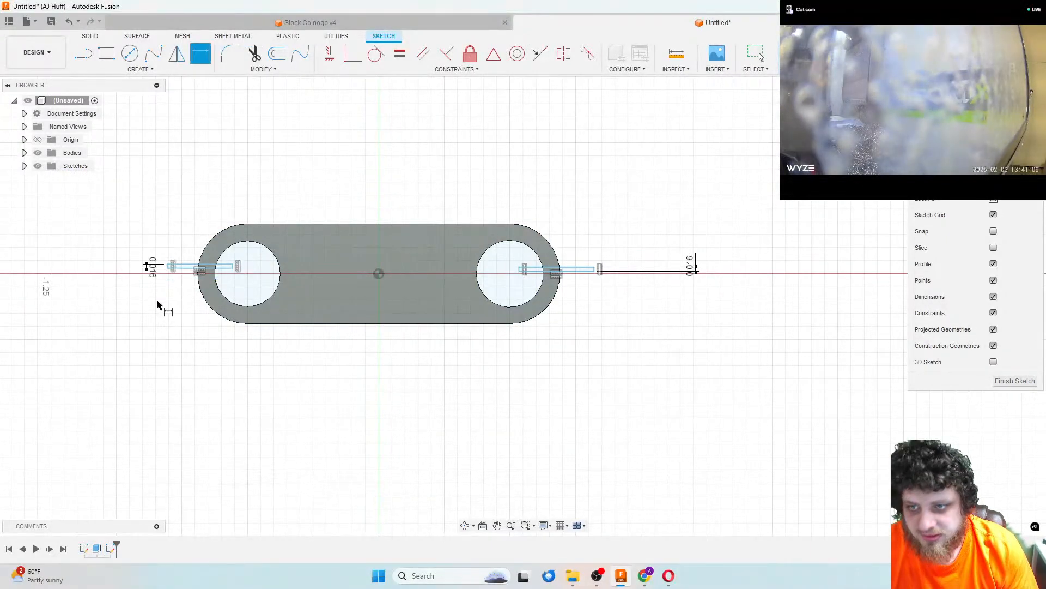
pyautogui.press('Escape')
# Step: Place sketch points at the inner ends of the left and right slits
pyautogui.scroll(2, 224, 259)
pyautogui.click(330, 55)
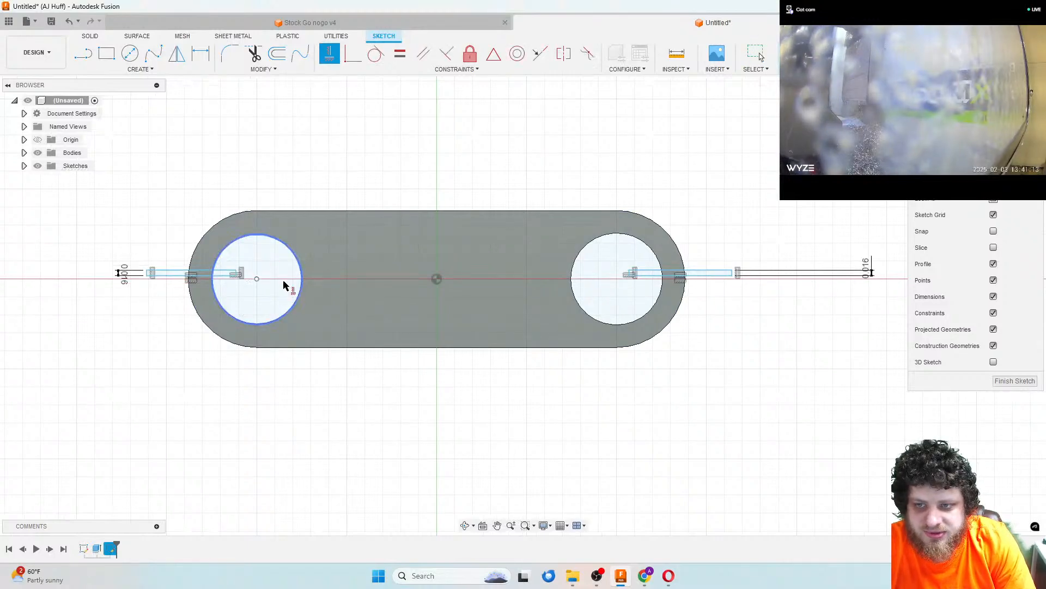
pyautogui.press('Escape')
pyautogui.scroll(1, 284, 272)
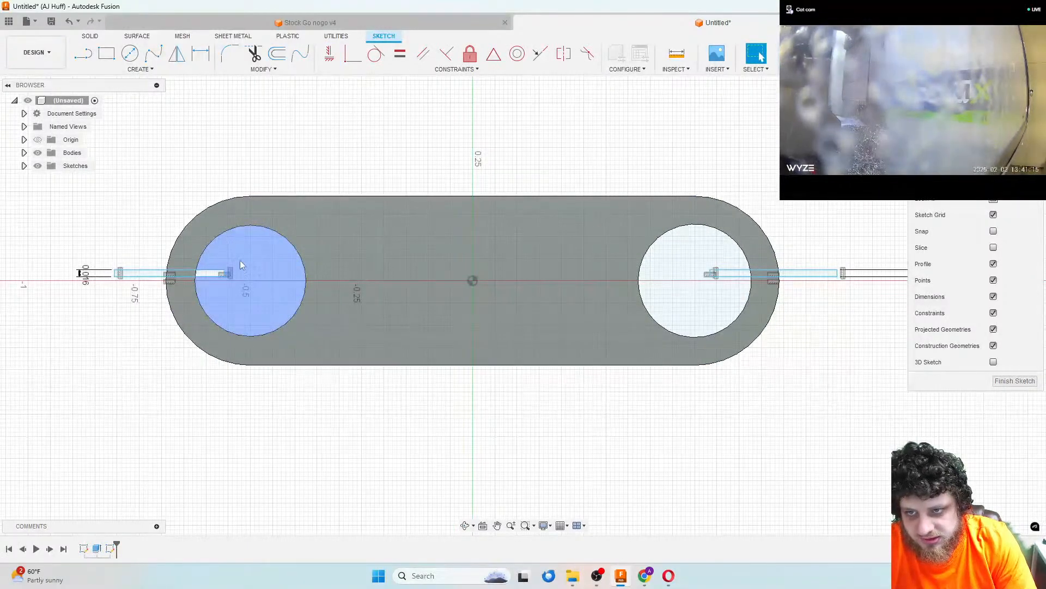
pyautogui.scroll(-2, 248, 260)
pyautogui.press('s')
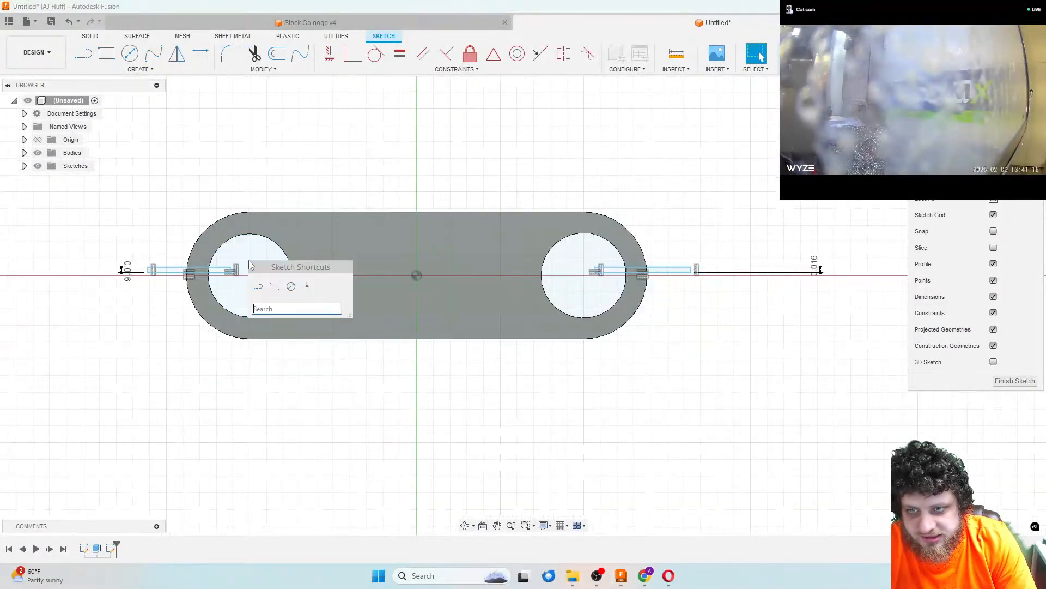
pyautogui.click(308, 287)
pyautogui.scroll(3, 229, 276)
pyautogui.scroll(5, 234, 279)
pyautogui.click(208, 267)
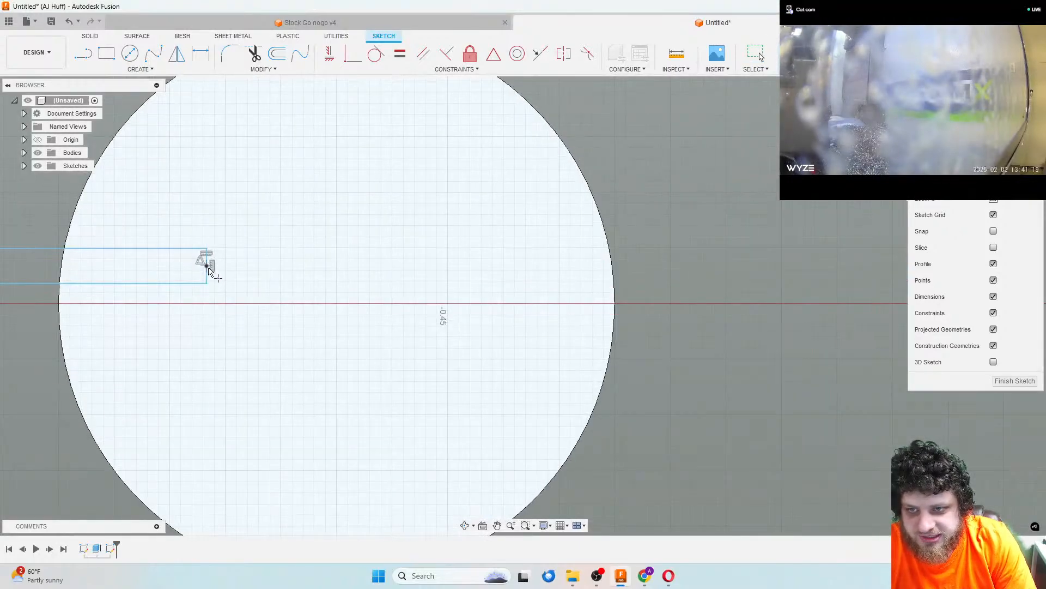
pyautogui.scroll(-6, 212, 271)
pyautogui.moveTo(600, 283); pyautogui.dragTo(332, 285, button='middle')
pyautogui.scroll(2, 370, 284)
pyautogui.click(415, 272)
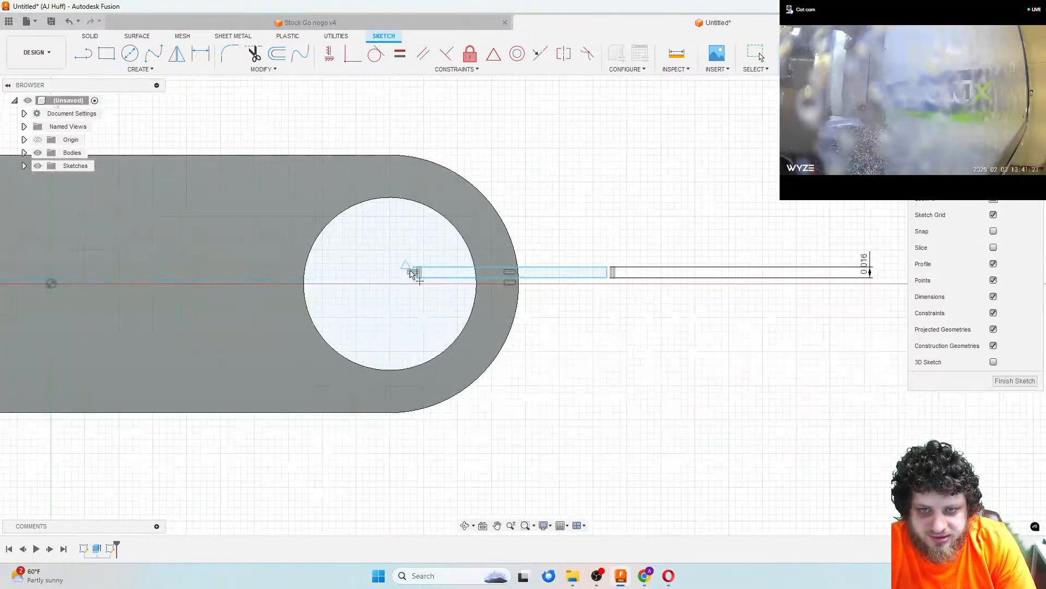
pyautogui.scroll(1, 414, 273)
pyautogui.scroll(-5, 385, 295)
pyautogui.press('Escape')
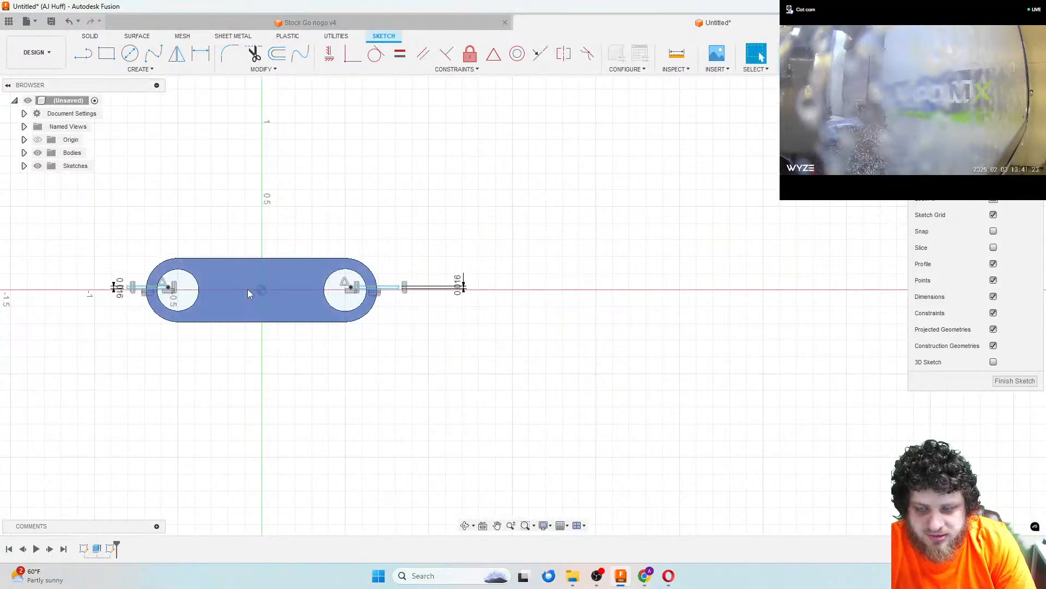
pyautogui.scroll(2, 147, 299)
pyautogui.scroll(2, 198, 270)
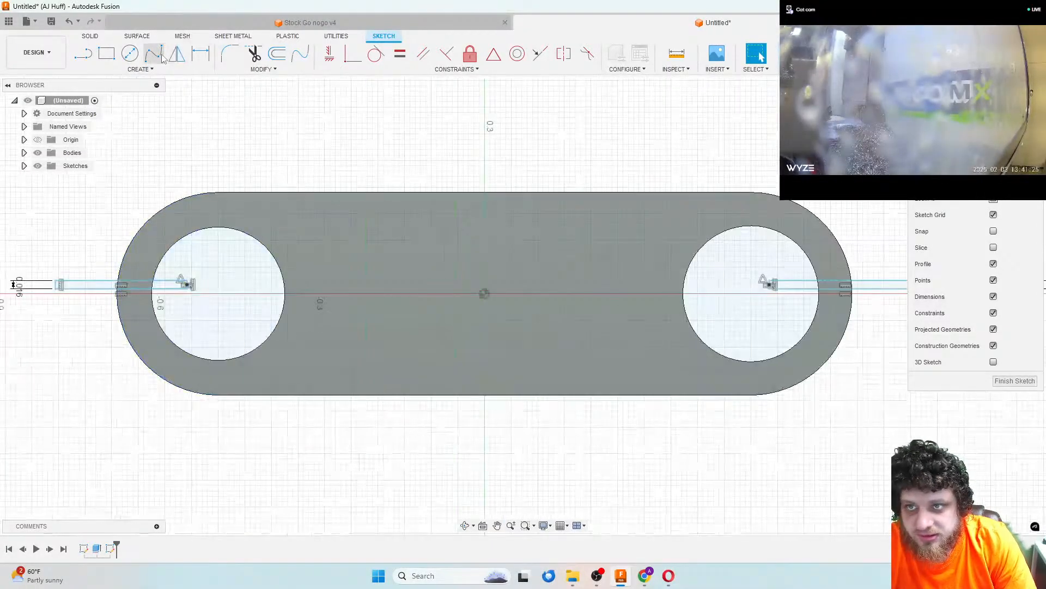
# Step: Constrain the left slit's end point horizontally in line with the origin
pyautogui.click(188, 285)
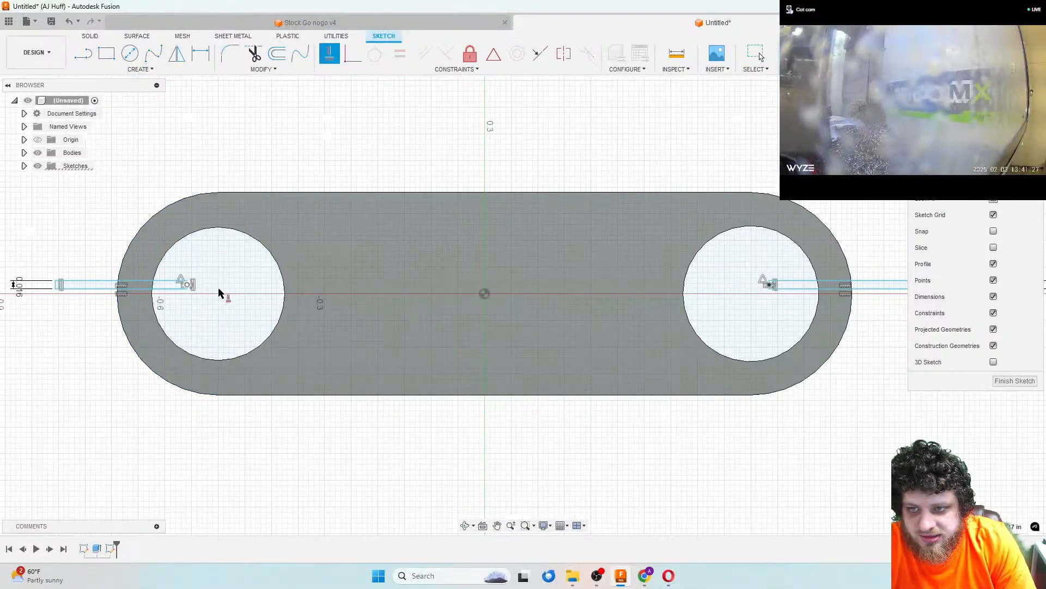
pyautogui.click(488, 297)
pyautogui.scroll(-3, 218, 291)
pyautogui.scroll(3, 381, 290)
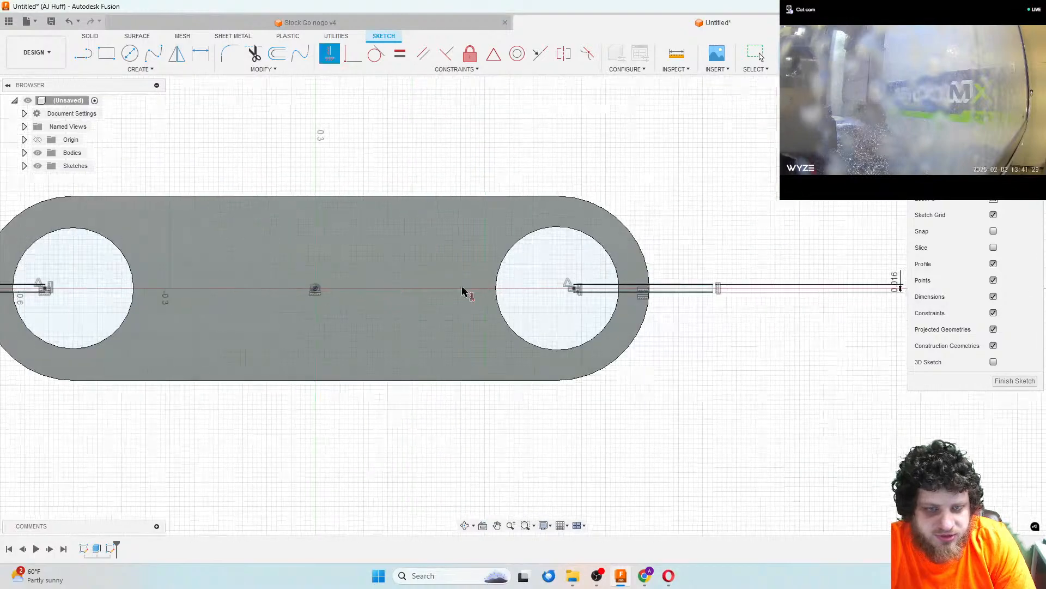
pyautogui.scroll(-3, 570, 290)
pyautogui.scroll(2, 215, 265)
pyautogui.scroll(-1, 263, 262)
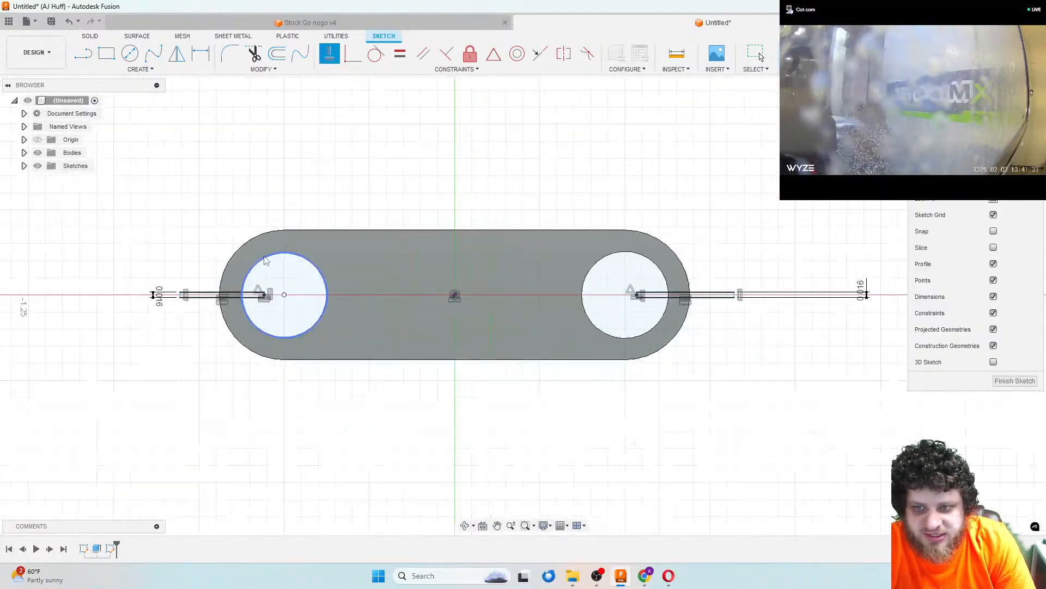
pyautogui.scroll(3, 291, 287)
pyautogui.press('Escape')
# Step: Make both slits' inner end points coincident with the left and right hole centres
pyautogui.click(349, 57)
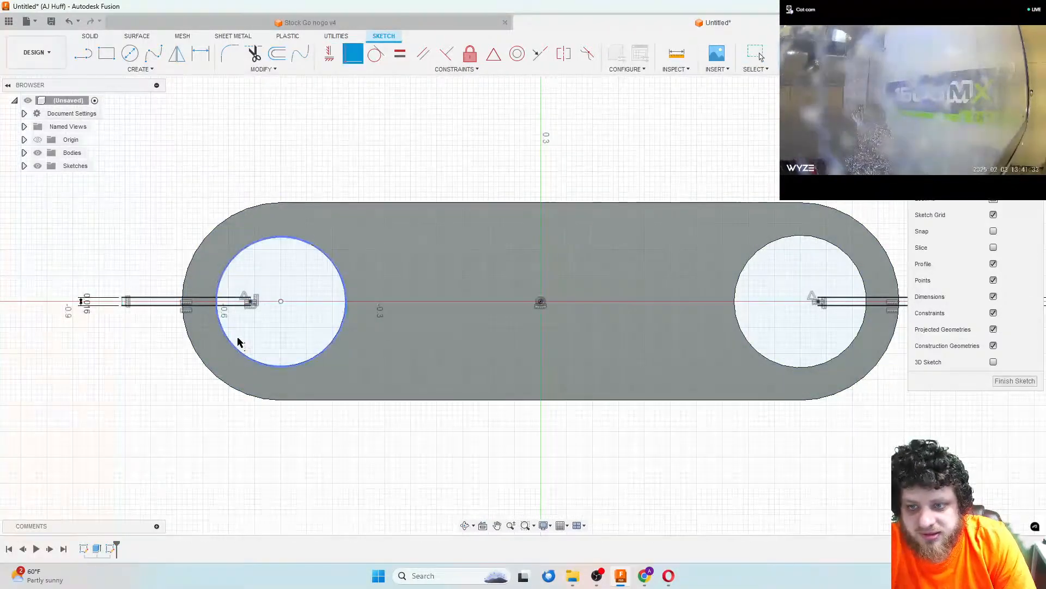
pyautogui.click(250, 302)
pyautogui.click(282, 302)
pyautogui.moveTo(404, 313); pyautogui.dragTo(179, 322, button='middle')
pyautogui.click(593, 311)
pyautogui.click(576, 310)
pyautogui.scroll(-4, 444, 327)
pyautogui.press('Escape')
# Step: Begin dimensioning the length of the left slit's long edge
pyautogui.scroll(1, 251, 314)
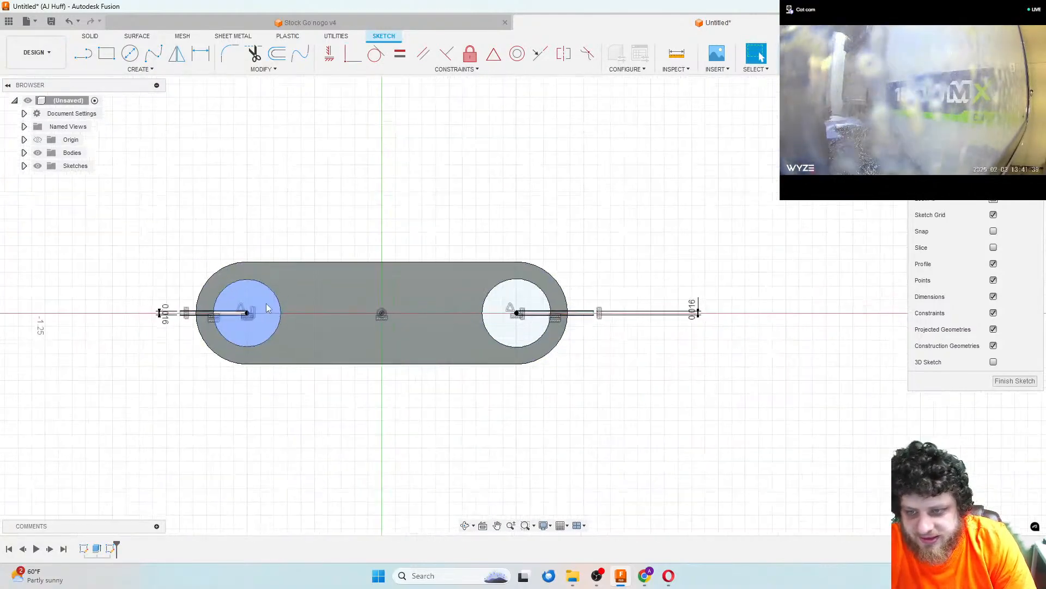
pyautogui.scroll(-3, 261, 305)
pyautogui.press('d')
pyautogui.click(217, 310)
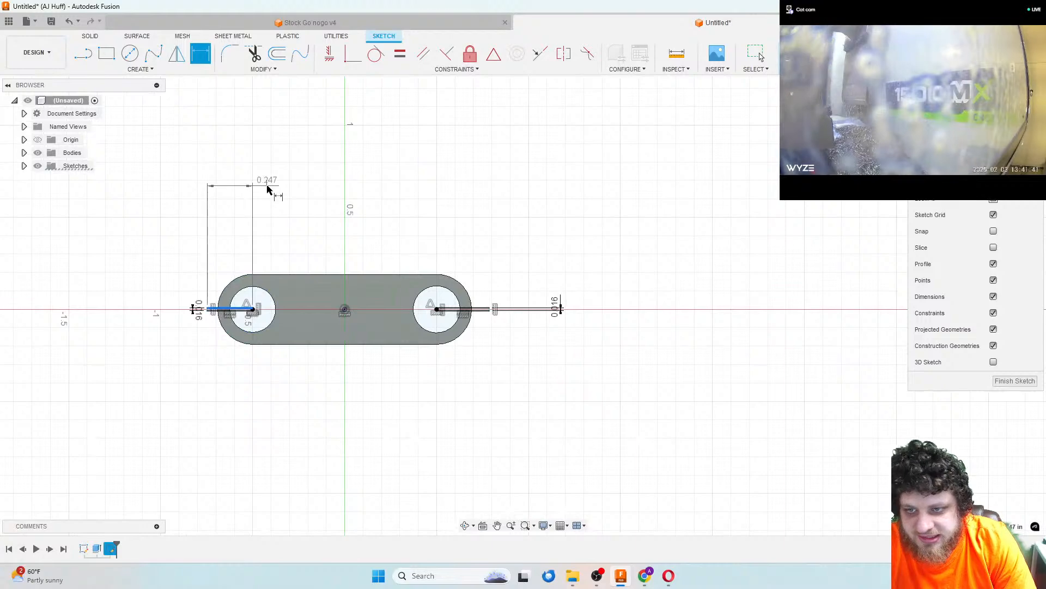
# Step: Dimension the left slit's length from the NoGoHole parameter, then change it to 2.00
pyautogui.click(276, 188)
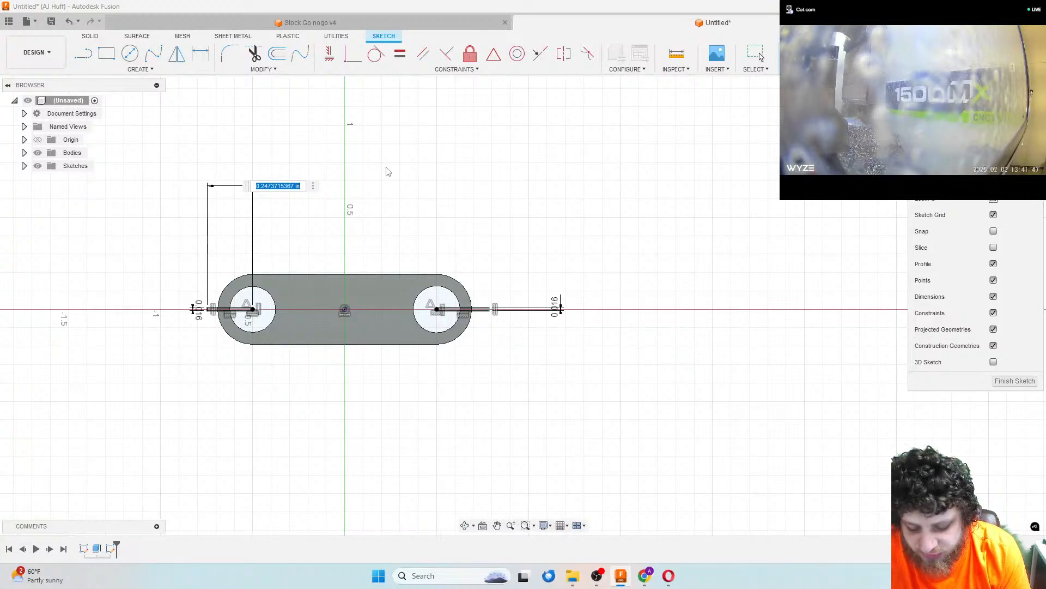
pyautogui.write('G')
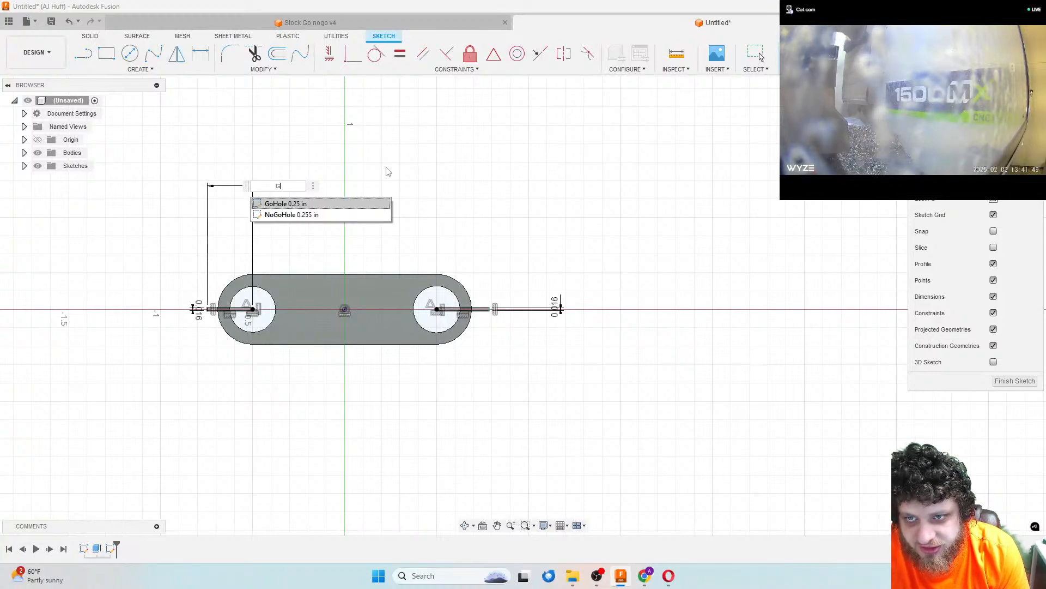
pyautogui.click(353, 214)
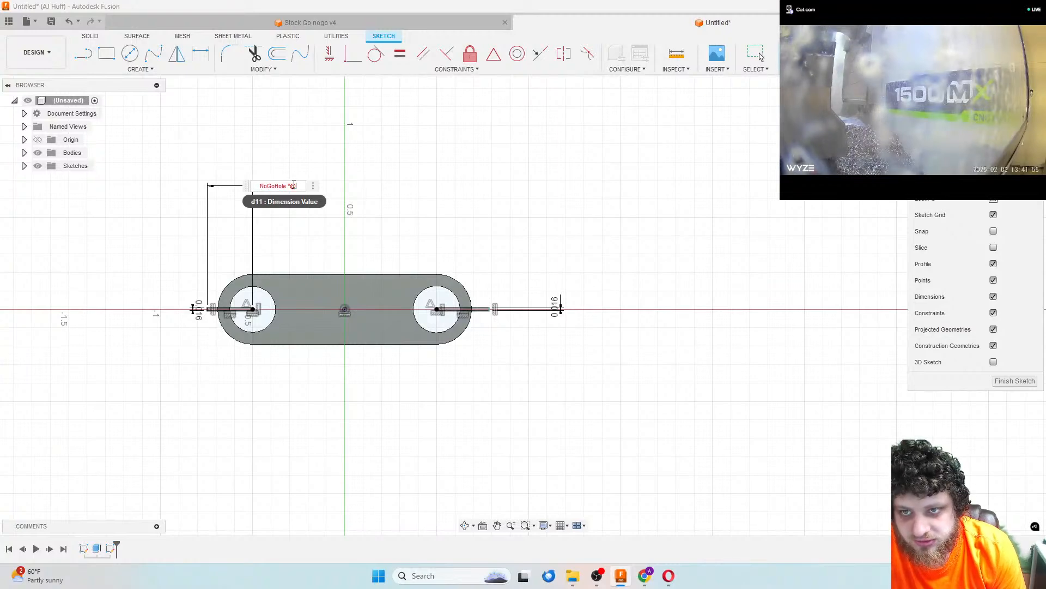
pyautogui.press('Return')
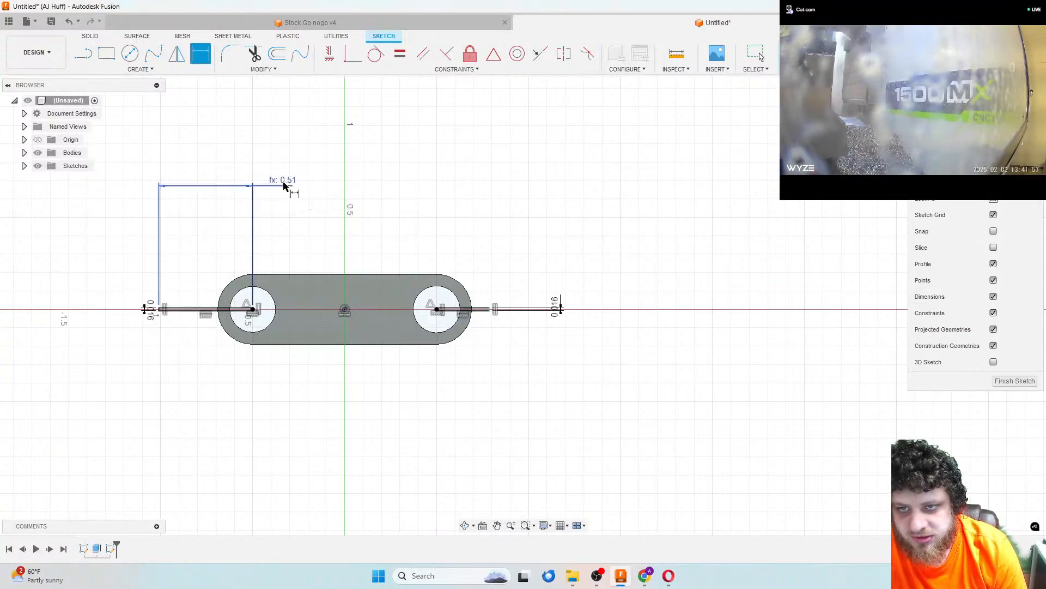
pyautogui.press('Escape')
pyautogui.doubleClick(286, 181)
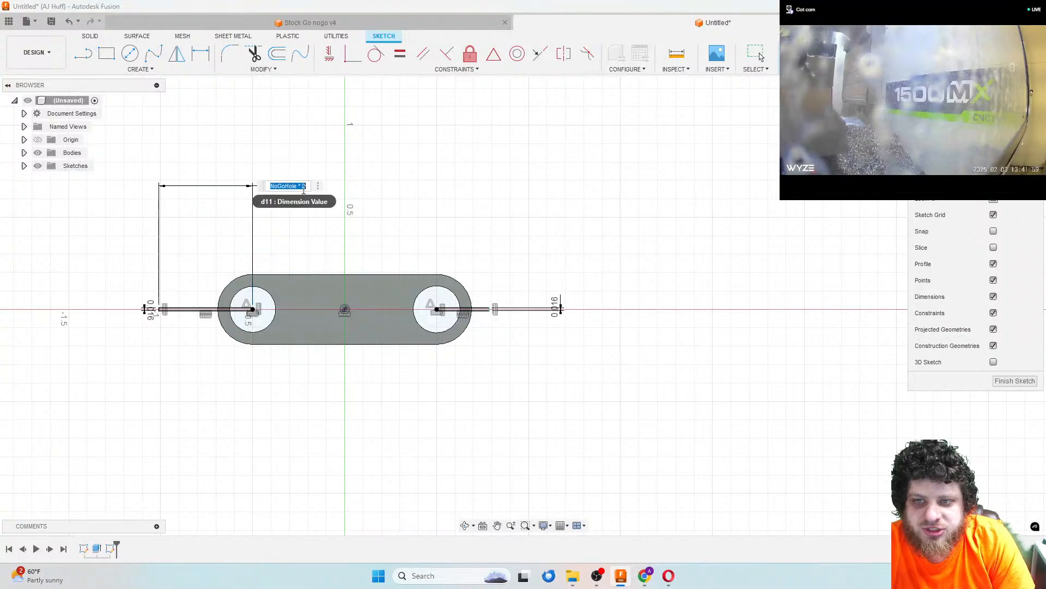
pyautogui.write('2')
pyautogui.press('Return')
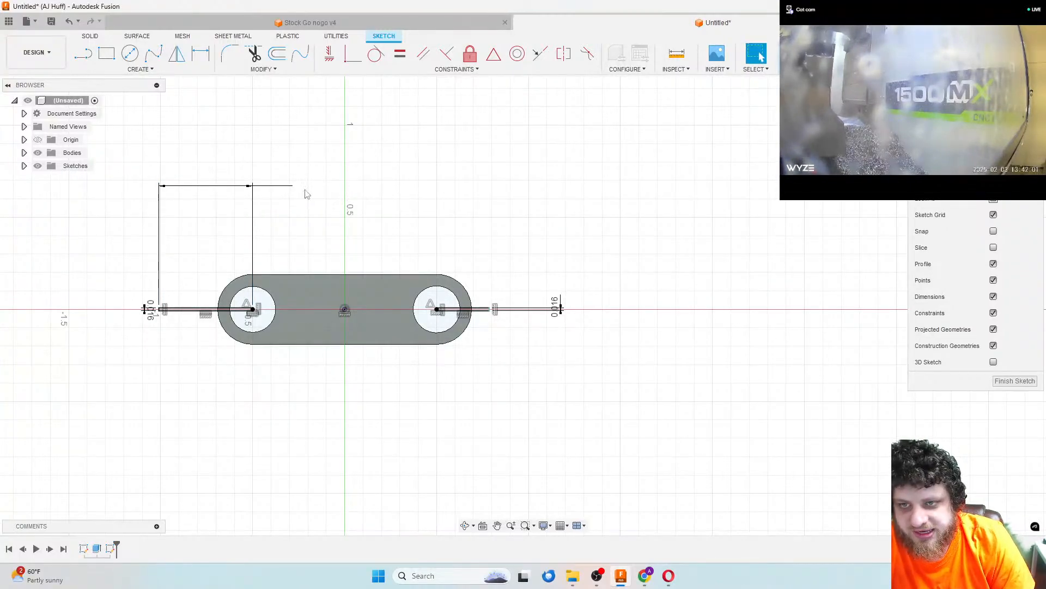
pyautogui.scroll(-3, 318, 231)
pyautogui.scroll(3, 338, 229)
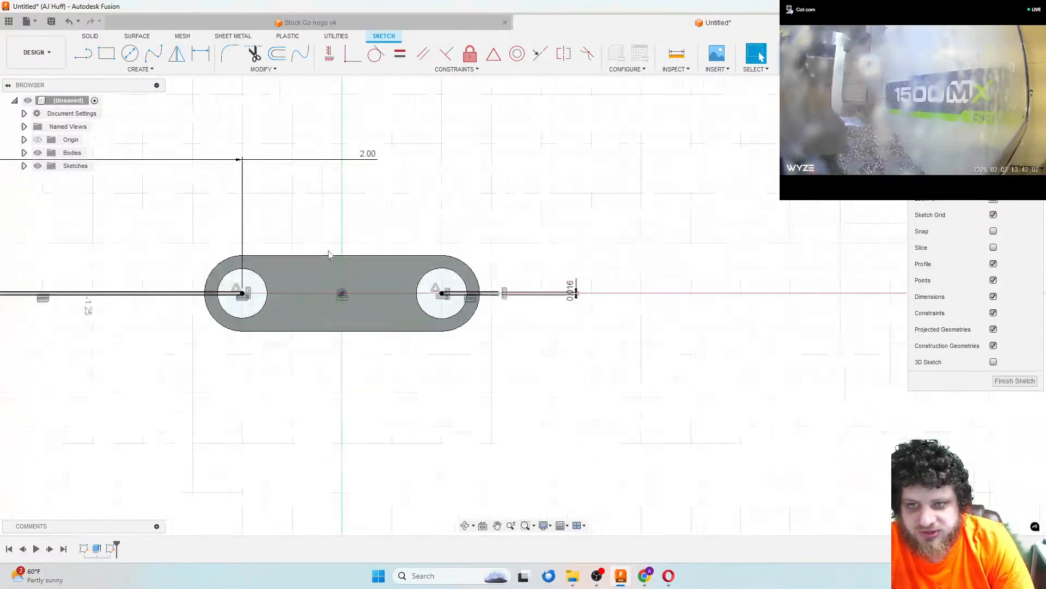
# Step: Set the right slit's thickness to 0.016 and link its length to the 2.00 dimension
pyautogui.doubleClick(570, 284)
pyautogui.press('Return')
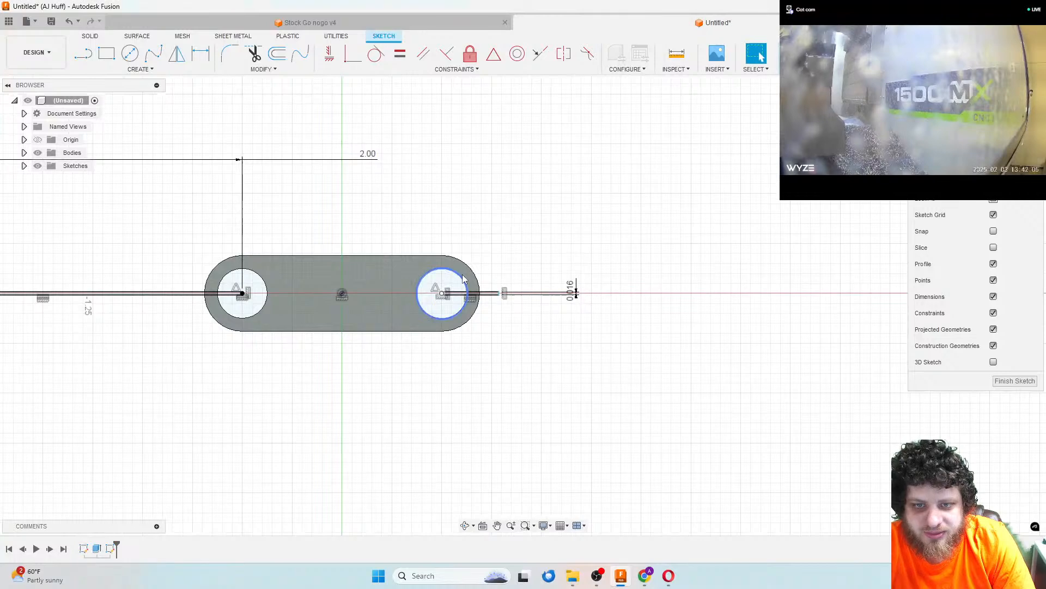
pyautogui.press('d')
pyautogui.click(493, 293)
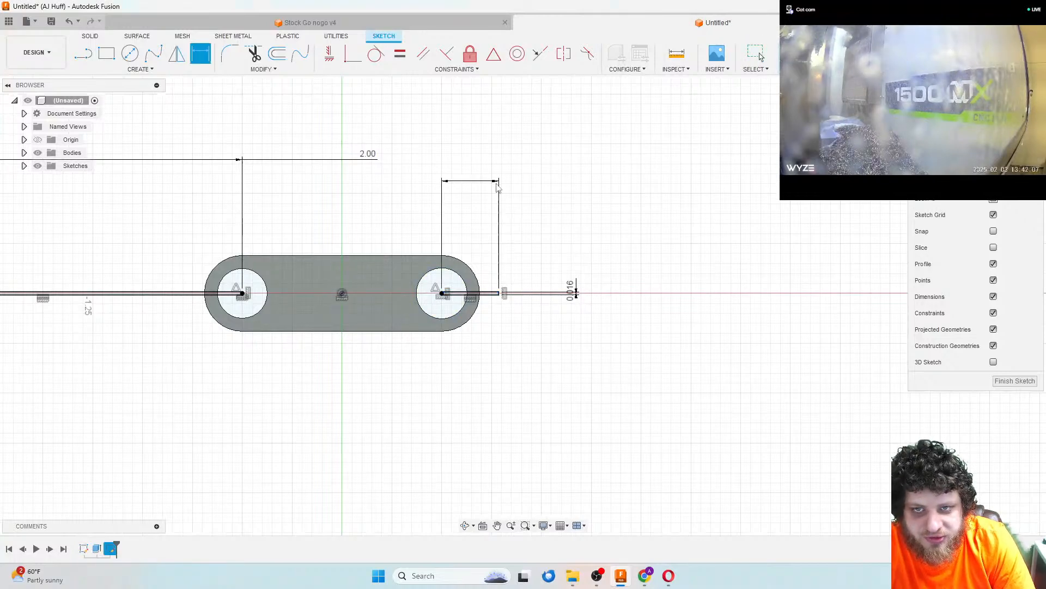
pyautogui.click(496, 180)
pyautogui.click(375, 158)
pyautogui.press('Return')
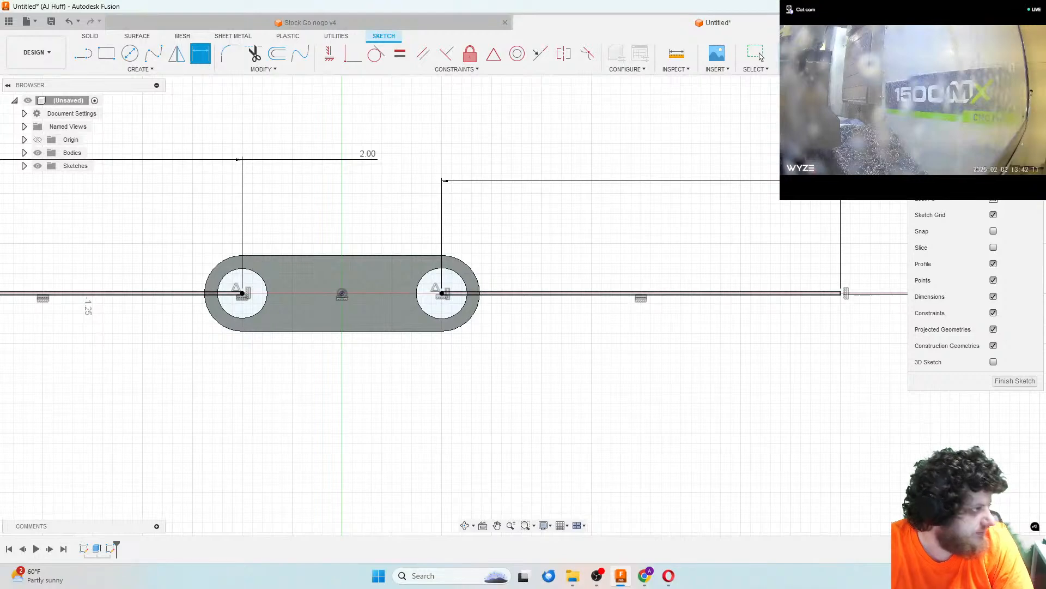
pyautogui.scroll(-5, 206, 294)
pyautogui.press('Escape')
pyautogui.keyDown('shift'); pyautogui.moveTo(350, 273); pyautogui.dragTo(340, 305, button='middle'); pyautogui.keyUp('shift')
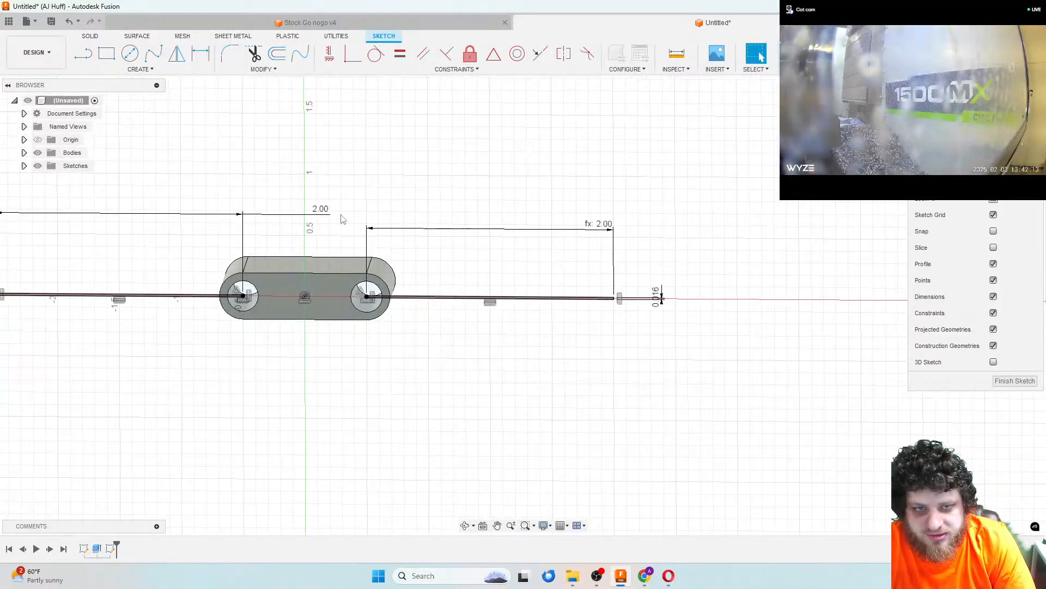
# Step: Drive the slit thickness with the parameter expression SlotWidth = .4 mm
pyautogui.scroll(3, 398, 201)
pyautogui.doubleClick(847, 321)
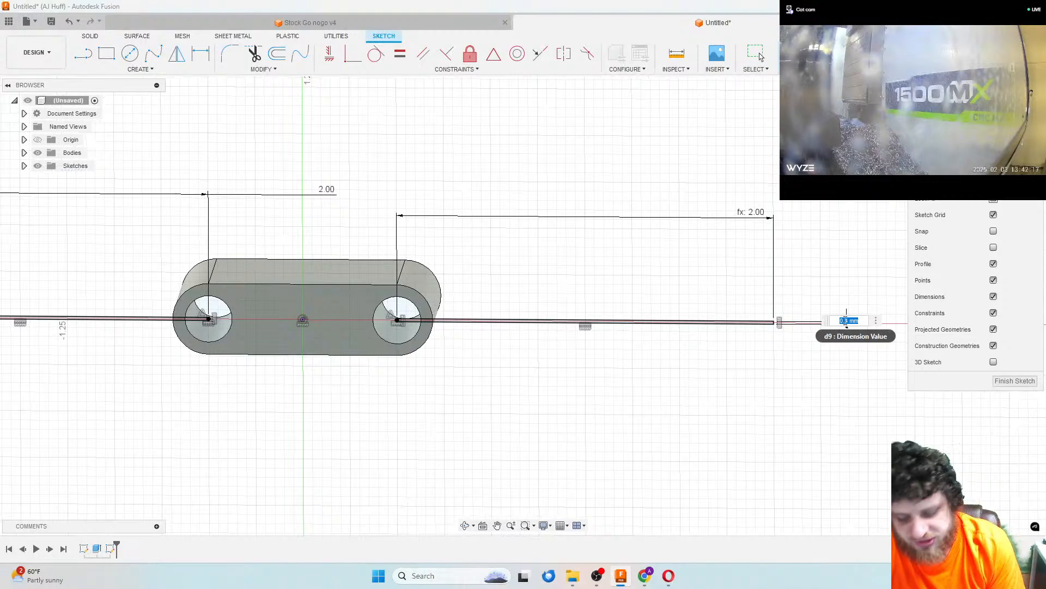
pyautogui.write('SlotWidth')
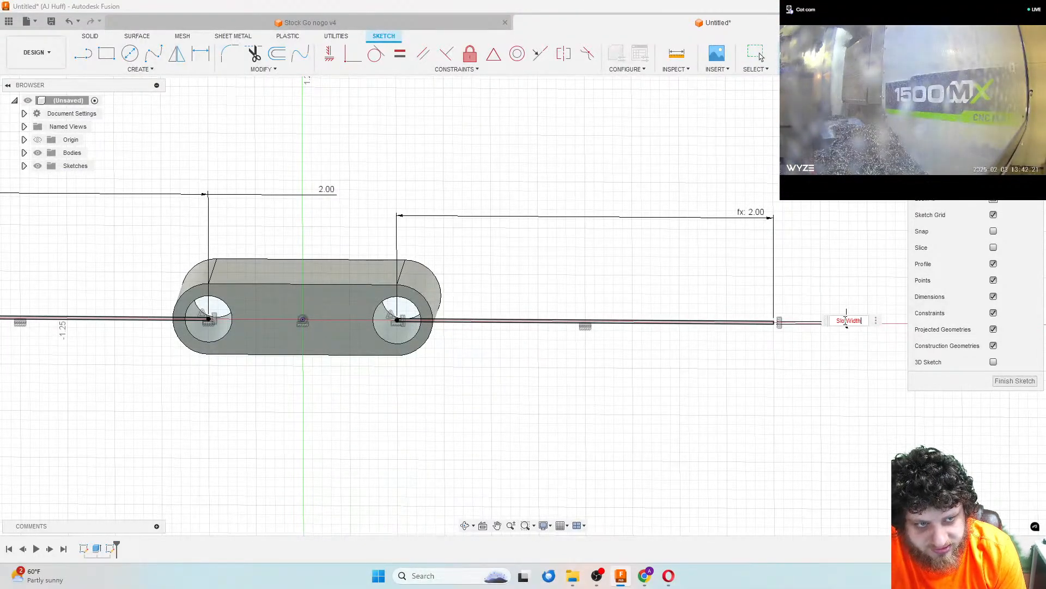
pyautogui.write(' = .4m')
pyautogui.press('Return')
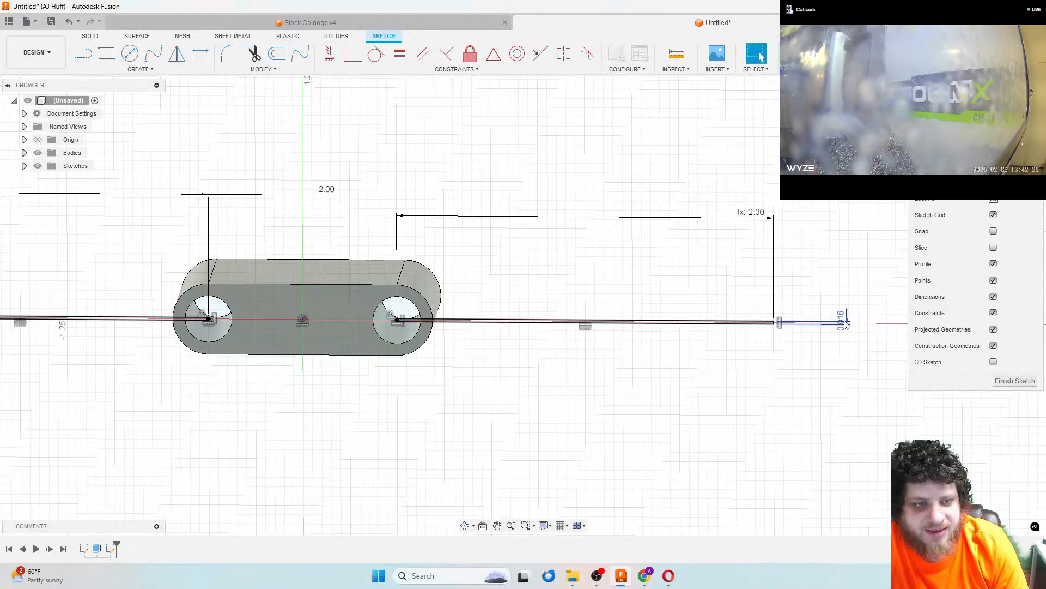
# Step: Select the thin slit profile for an extrusion
pyautogui.scroll(-2, 783, 325)
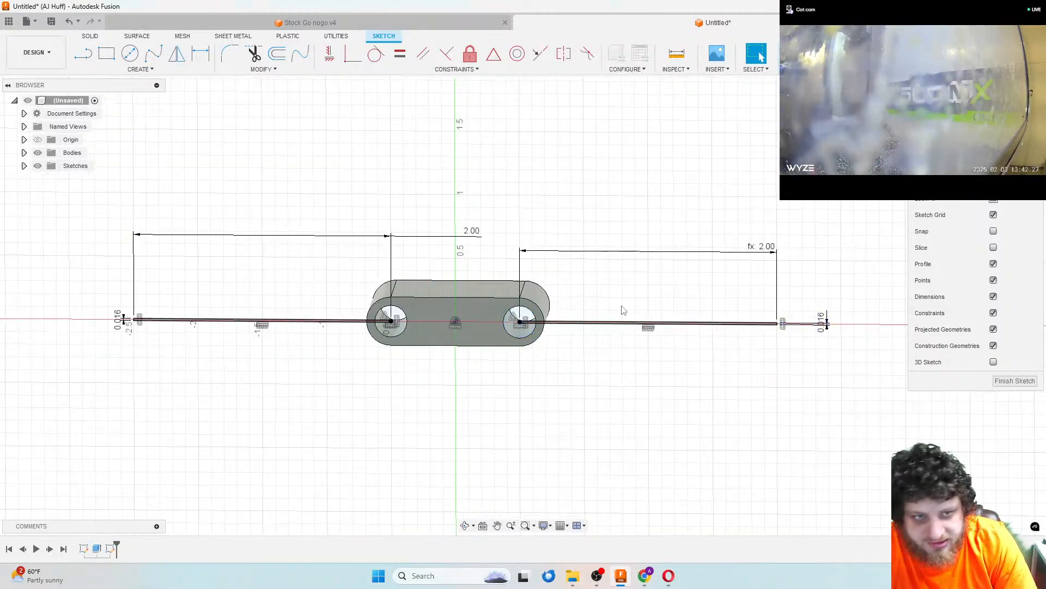
pyautogui.press('e')
pyautogui.scroll(3, 453, 334)
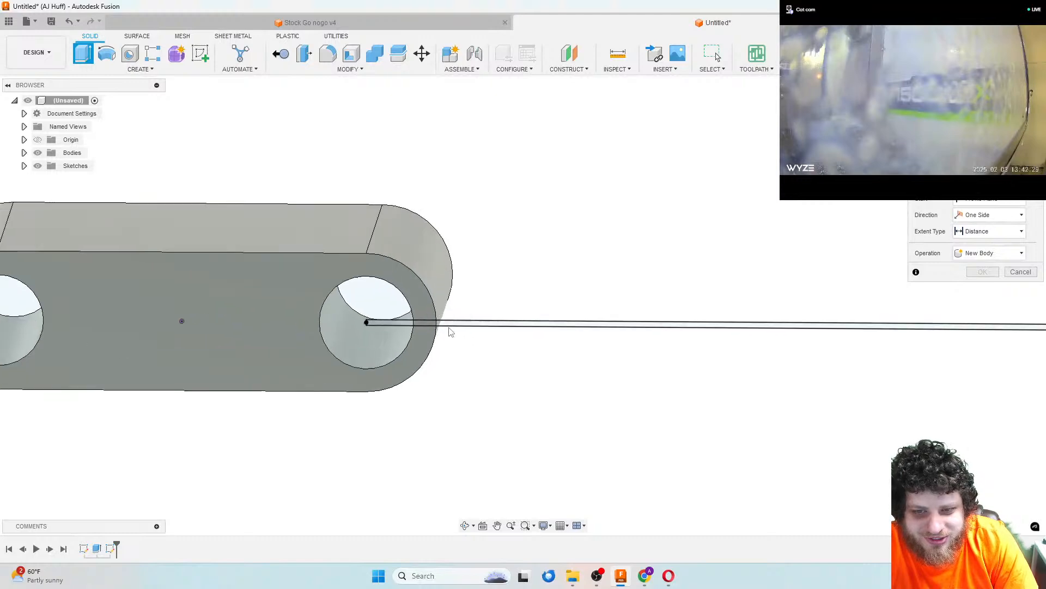
pyautogui.click(389, 330)
pyautogui.press('Escape')
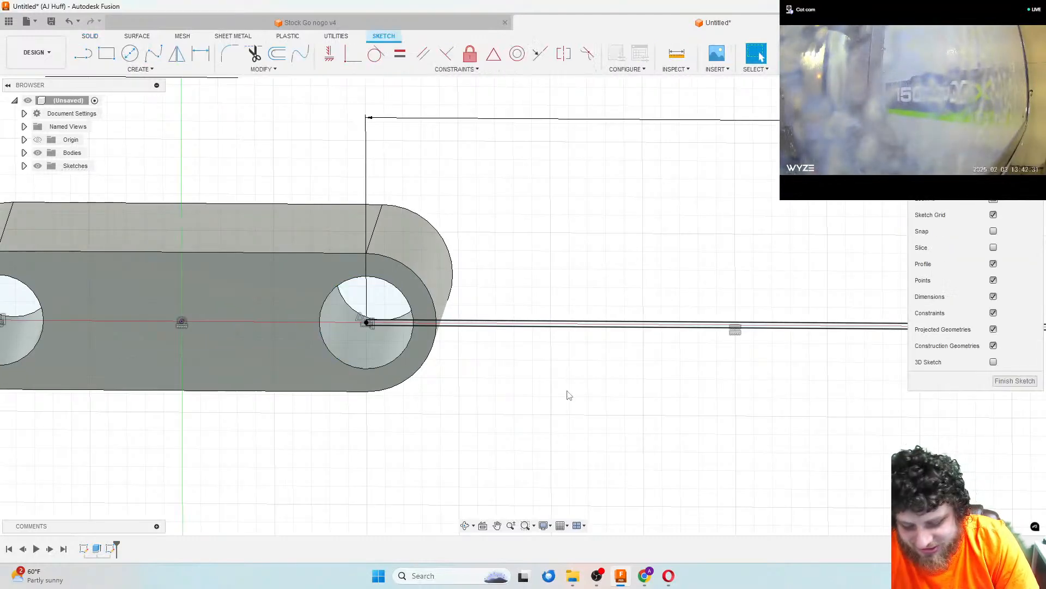
pyautogui.press('e')
pyautogui.click(424, 324)
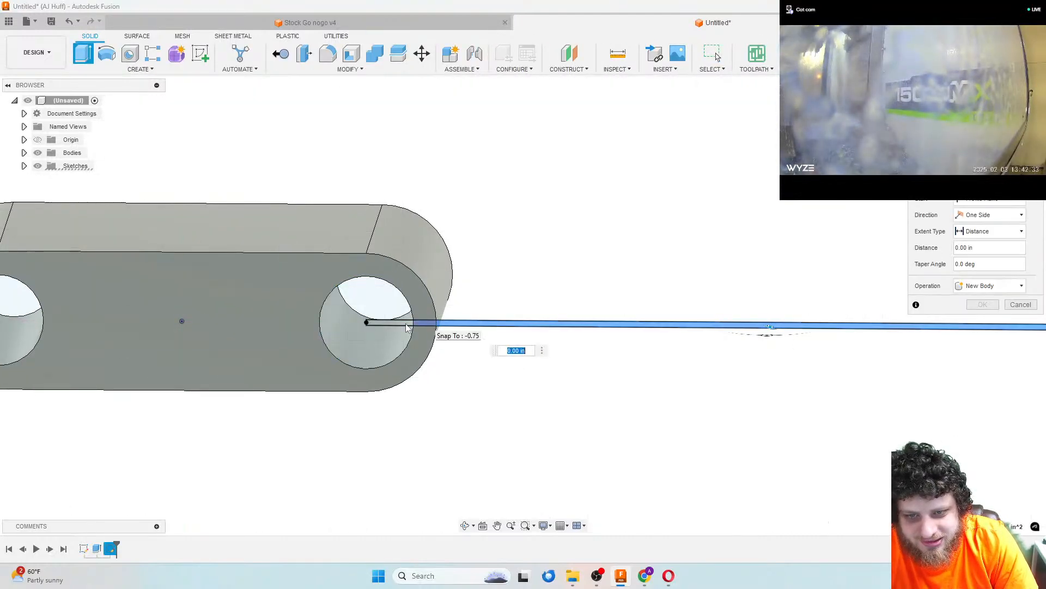
# Step: Extrude the slits as a symmetric Cut with extent All through the block
pyautogui.scroll(-5, 490, 376)
pyautogui.scroll(6, 419, 343)
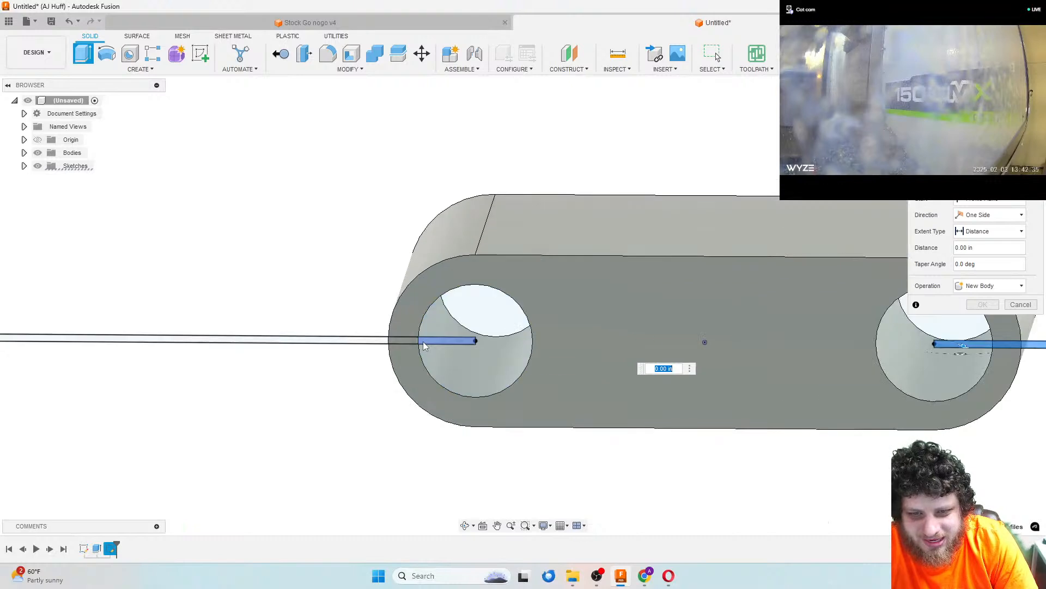
pyautogui.scroll(-5, 364, 371)
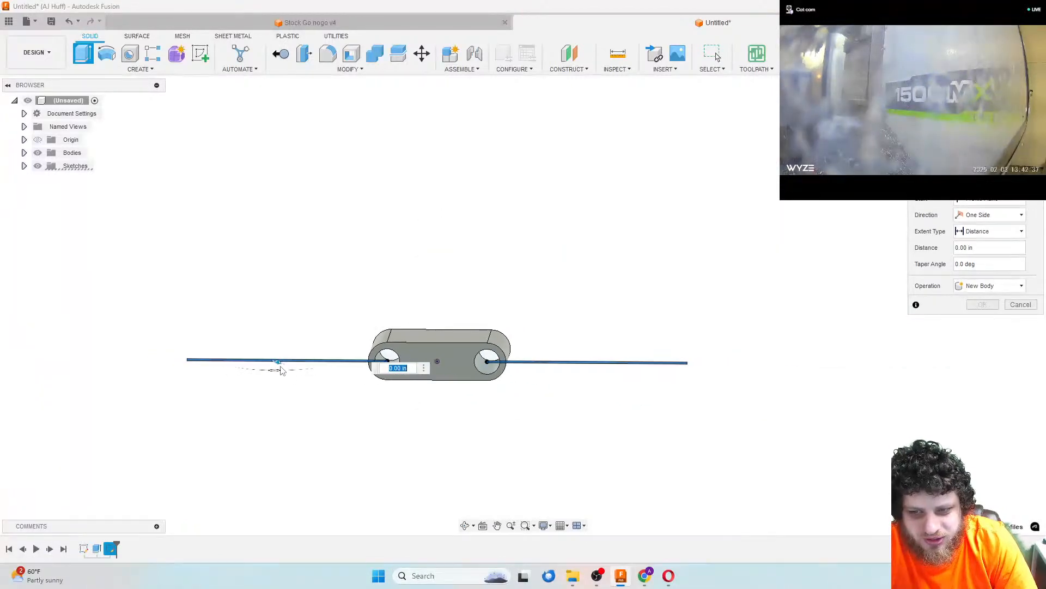
pyautogui.click(991, 286)
pyautogui.click(975, 322)
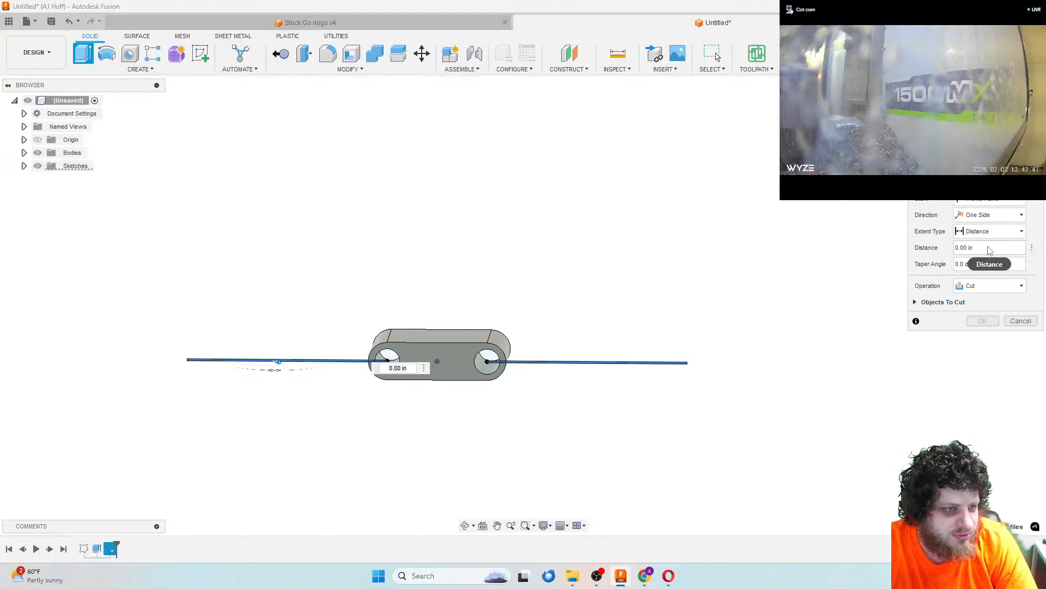
pyautogui.click(984, 215)
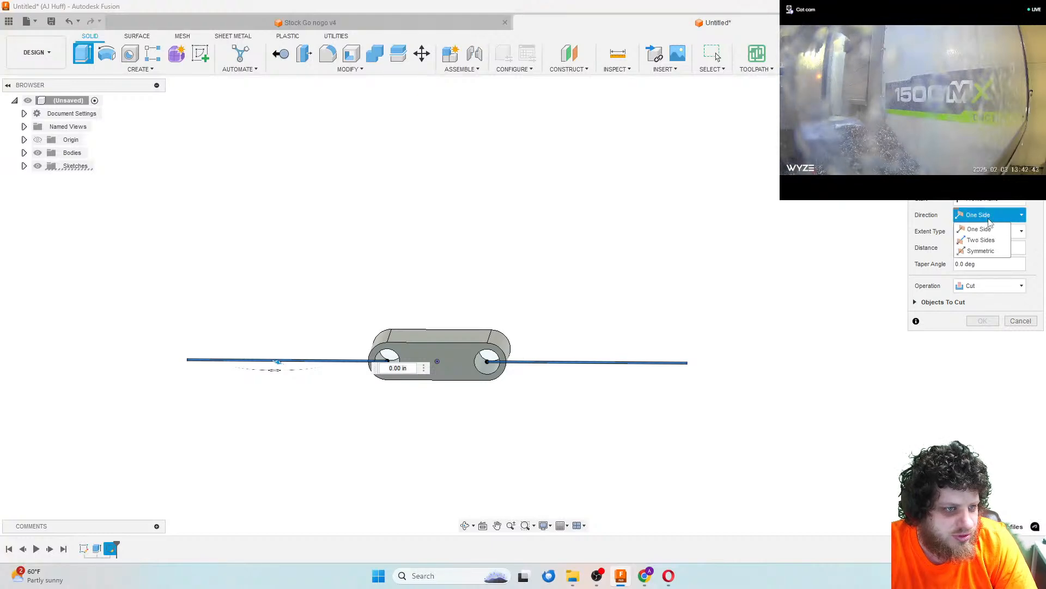
pyautogui.click(981, 250)
pyautogui.click(990, 231)
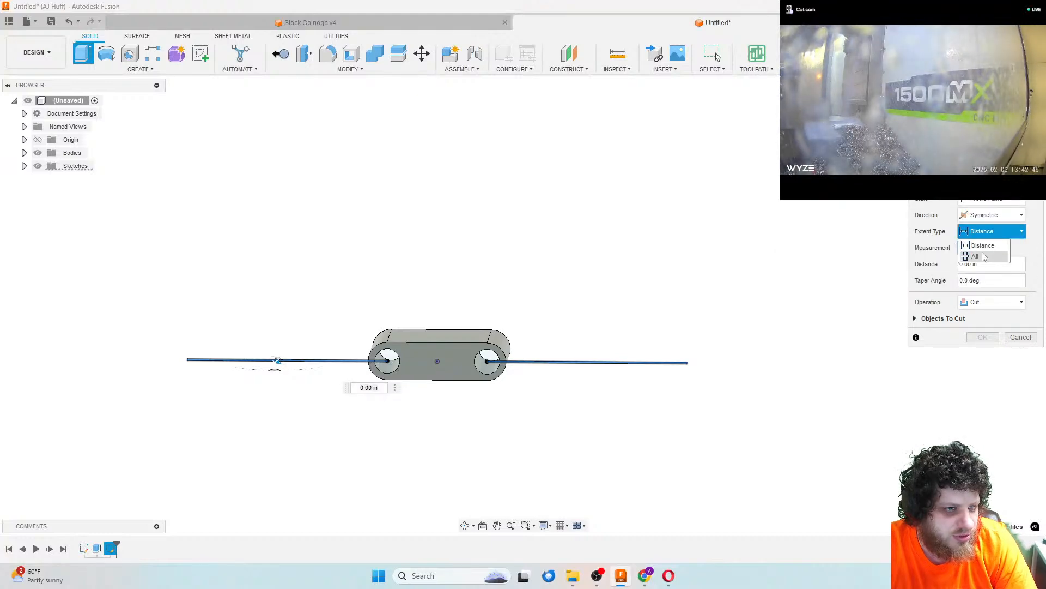
pyautogui.click(981, 267)
pyautogui.click(983, 304)
# Step: Begin a new sketch on the part's top face
pyautogui.keyDown('shift'); pyautogui.moveTo(553, 341); pyautogui.dragTo(376, 260, button='middle'); pyautogui.keyUp('shift')
pyautogui.scroll(3, 509, 342)
pyautogui.scroll(-2, 472, 325)
pyautogui.click(203, 58)
pyautogui.moveTo(414, 224)
pyautogui.keyDown('shift'); pyautogui.mouseDown(button='middle')
pyautogui.moveTo(567, 260)
pyautogui.moveTo(545, 295)
pyautogui.mouseUp(button='middle'); pyautogui.keyUp('shift')
pyautogui.click(518, 301)
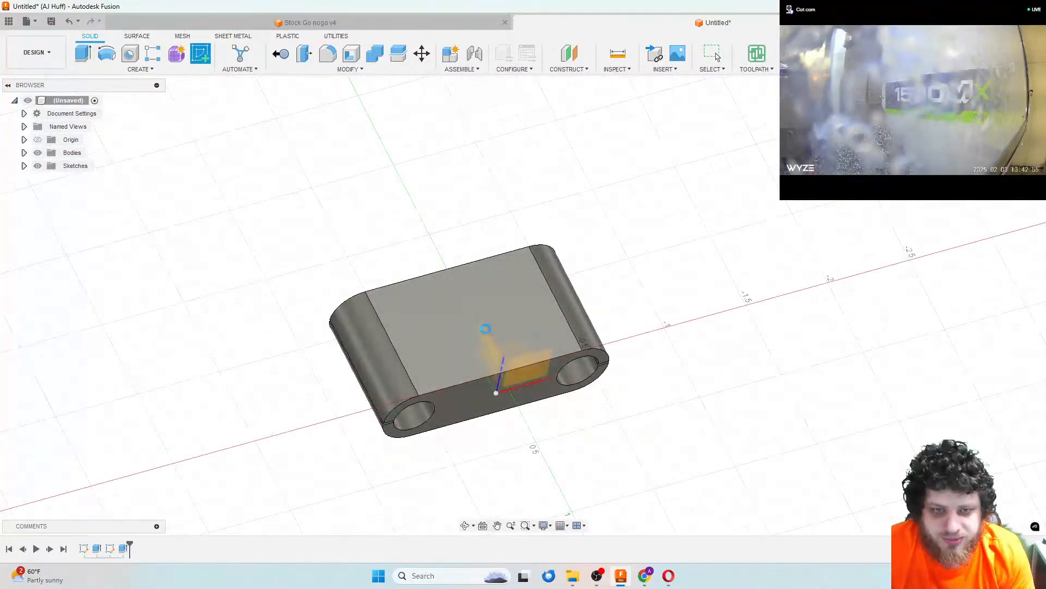
# Step: Cancel the new sketch and orbit the block to view its holes and top face
pyautogui.press('Escape')
pyautogui.moveTo(419, 413)
pyautogui.keyDown('shift'); pyautogui.mouseDown(button='middle')
pyautogui.moveTo(394, 319)
pyautogui.moveTo(415, 325)
pyautogui.moveTo(373, 340)
pyautogui.moveTo(374, 323)
pyautogui.mouseUp(button='middle'); pyautogui.keyUp('shift')
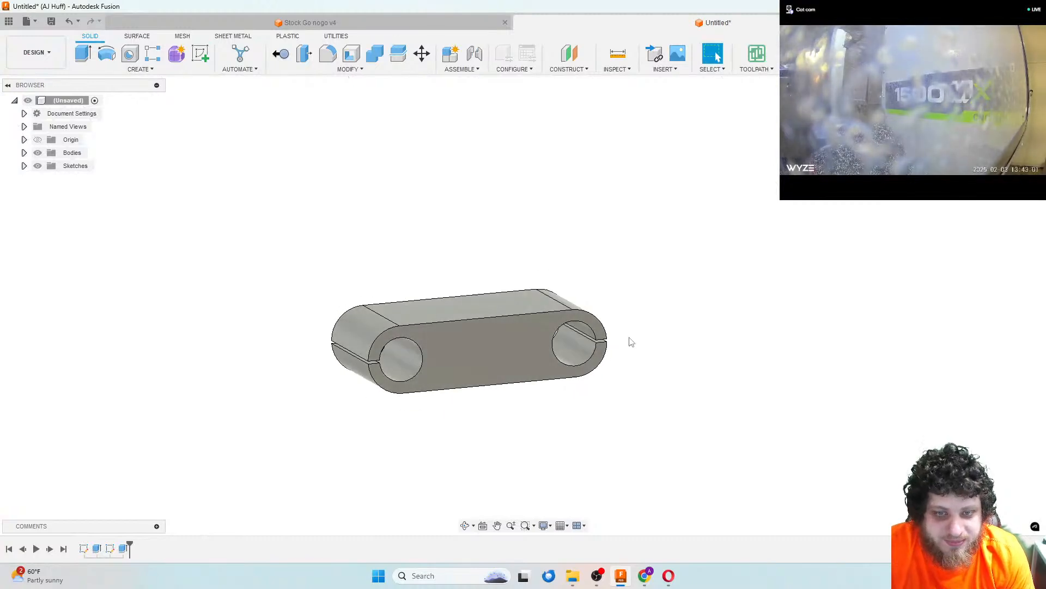
pyautogui.keyDown('shift'); pyautogui.moveTo(846, 317); pyautogui.dragTo(707, 304, button='middle'); pyautogui.keyUp('shift')
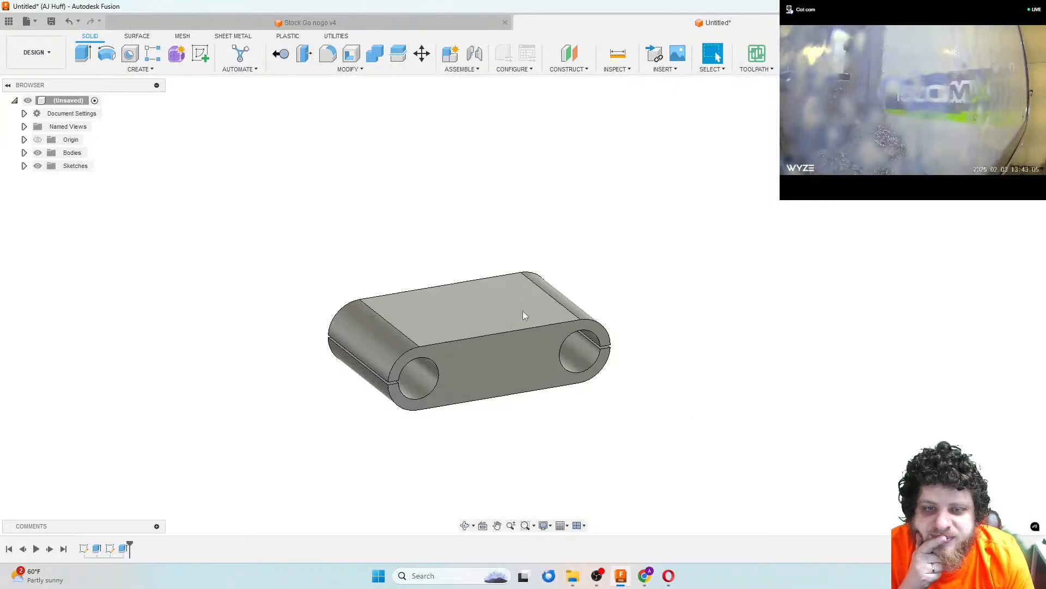
pyautogui.click(201, 53)
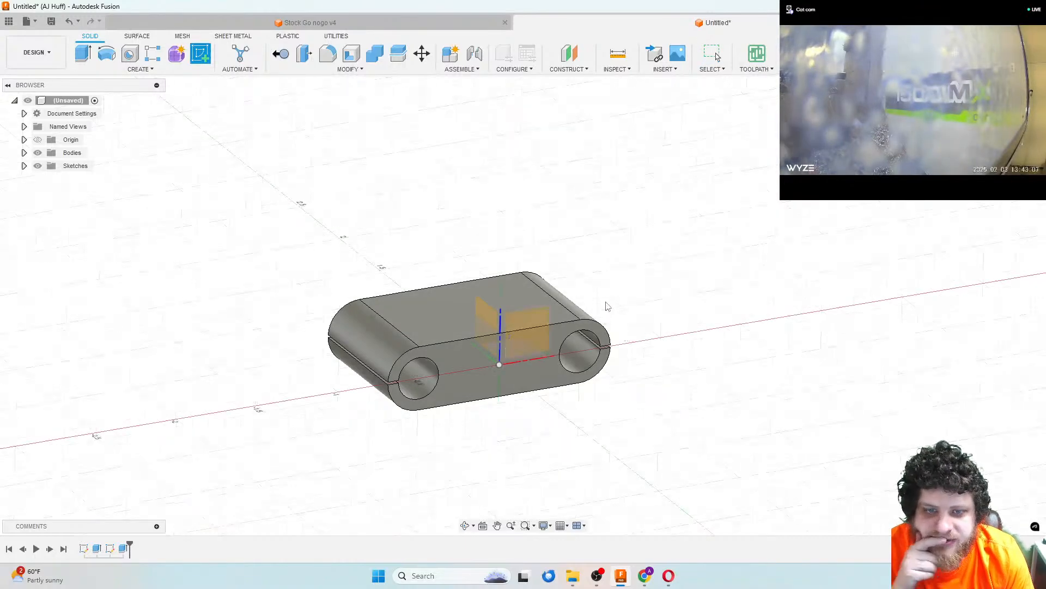
pyautogui.moveTo(627, 273)
pyautogui.keyDown('shift'); pyautogui.mouseDown(button='middle')
pyautogui.moveTo(527, 250)
pyautogui.moveTo(491, 169)
pyautogui.mouseUp(button='middle'); pyautogui.keyUp('shift')
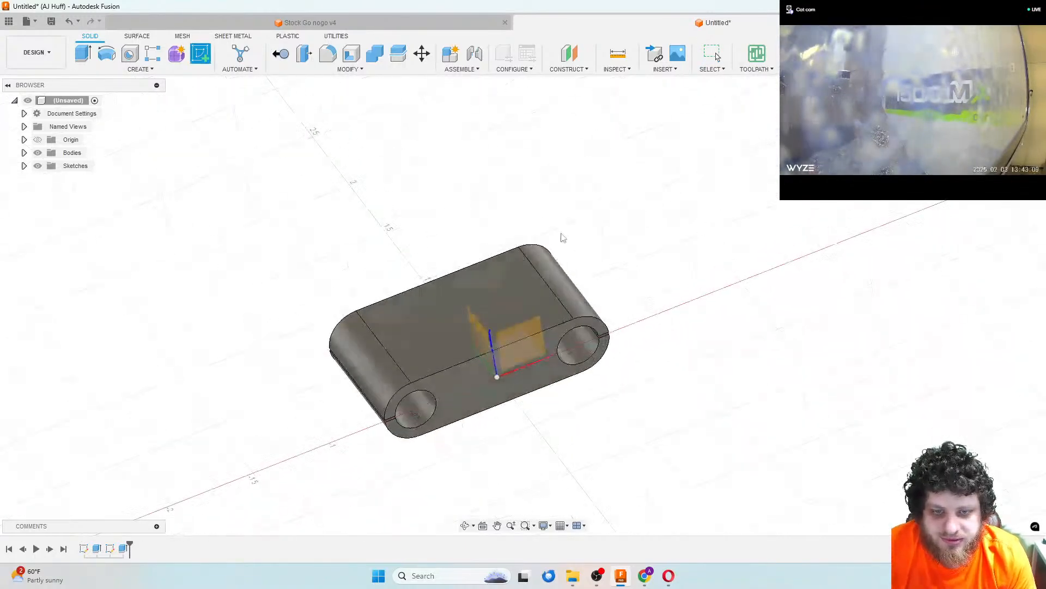
pyautogui.press('Escape')
# Step: Try a construction plane between the two end faces, then cancel the unwanted plane
pyautogui.click(567, 69)
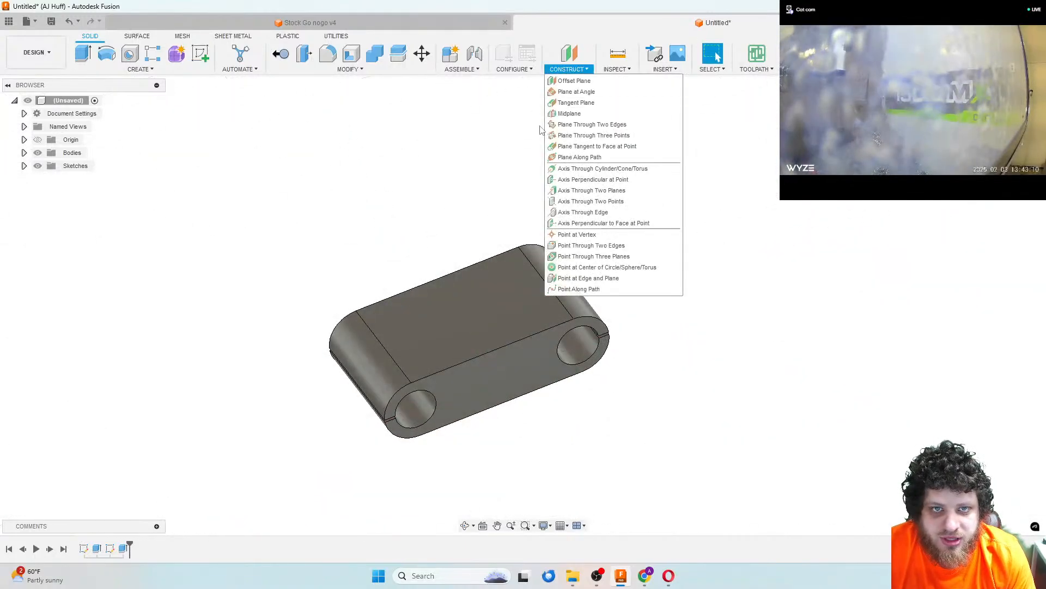
pyautogui.click(567, 102)
pyautogui.click(568, 70)
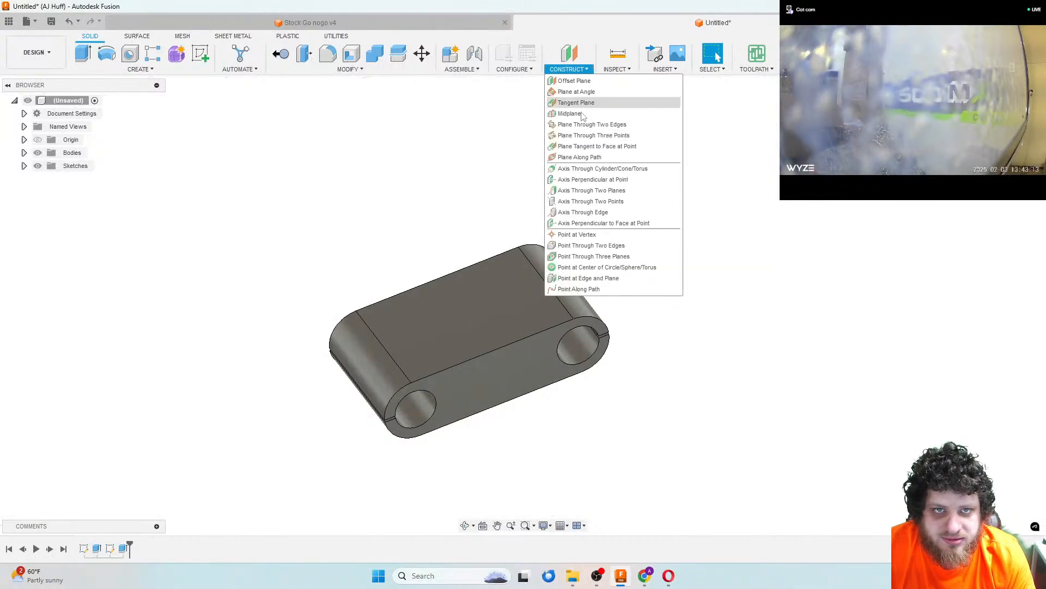
pyautogui.click(592, 124)
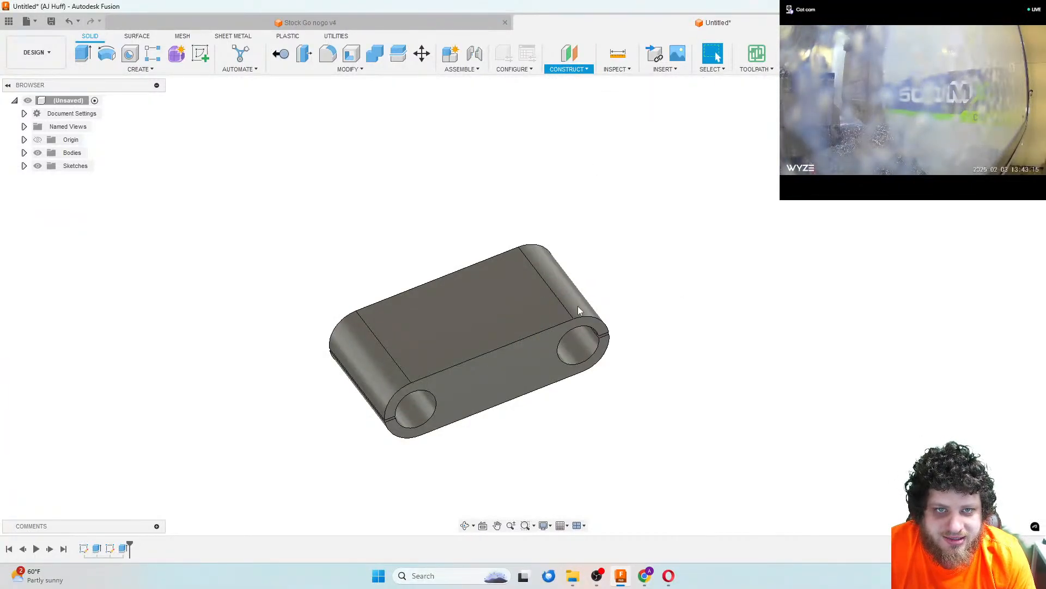
pyautogui.click(515, 383)
pyautogui.keyDown('shift'); pyautogui.moveTo(515, 383); pyautogui.dragTo(489, 312, button='middle'); pyautogui.keyUp('shift')
pyautogui.click(412, 341)
pyautogui.press('Return')
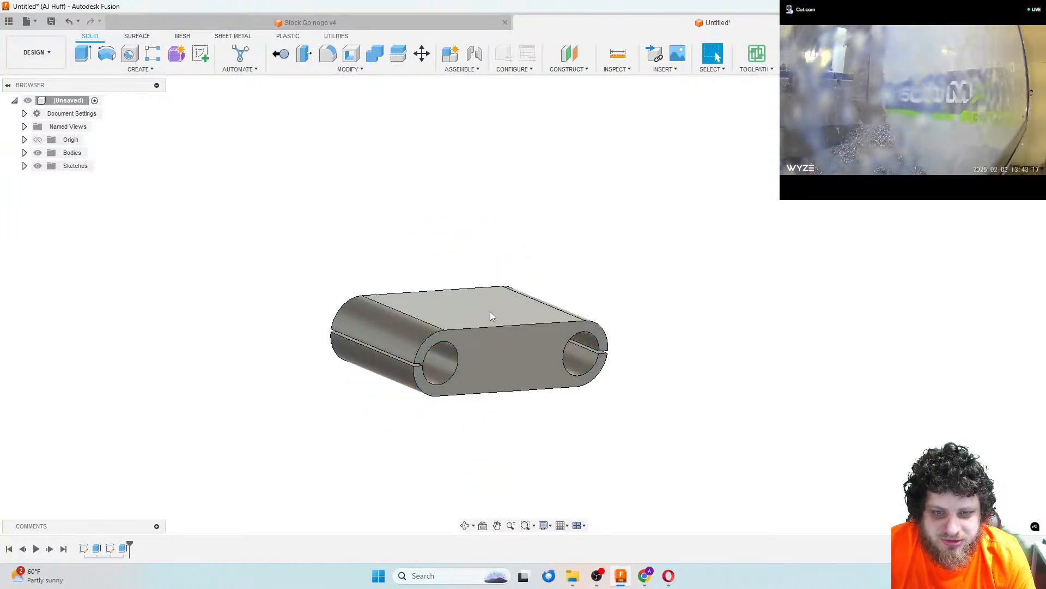
pyautogui.click(569, 53)
pyautogui.click(1014, 202)
# Step: Create a midplane between the block's front and back end faces
pyautogui.click(576, 69)
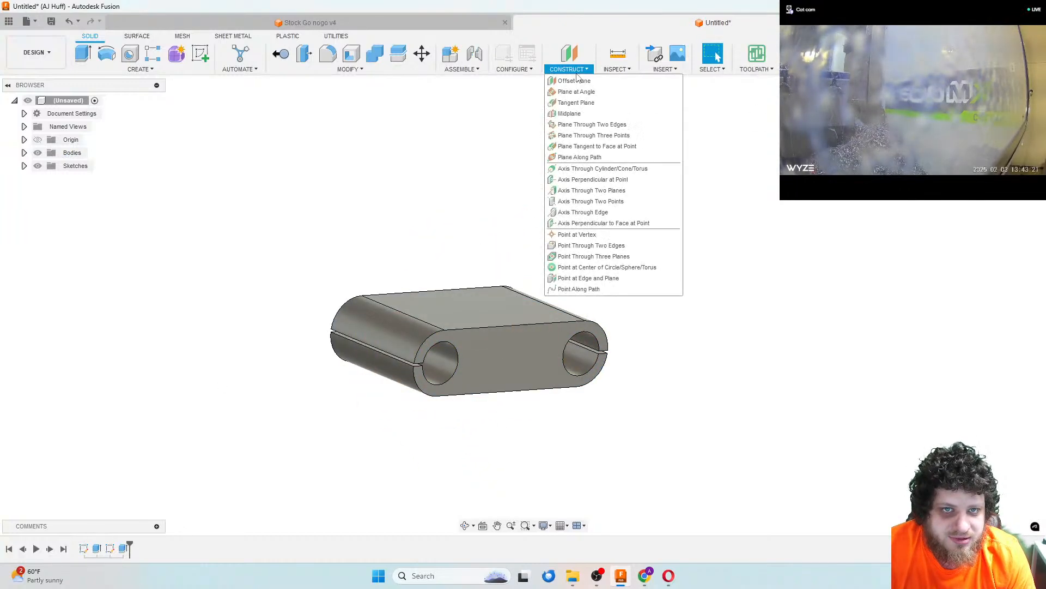
pyautogui.click(592, 114)
pyautogui.click(565, 327)
pyautogui.keyDown('shift'); pyautogui.moveTo(565, 326); pyautogui.dragTo(654, 326, button='middle'); pyautogui.keyUp('shift')
pyautogui.click(538, 318)
pyautogui.keyDown('shift'); pyautogui.moveTo(537, 318); pyautogui.dragTo(554, 280, button='middle'); pyautogui.keyUp('shift')
pyautogui.press('Return')
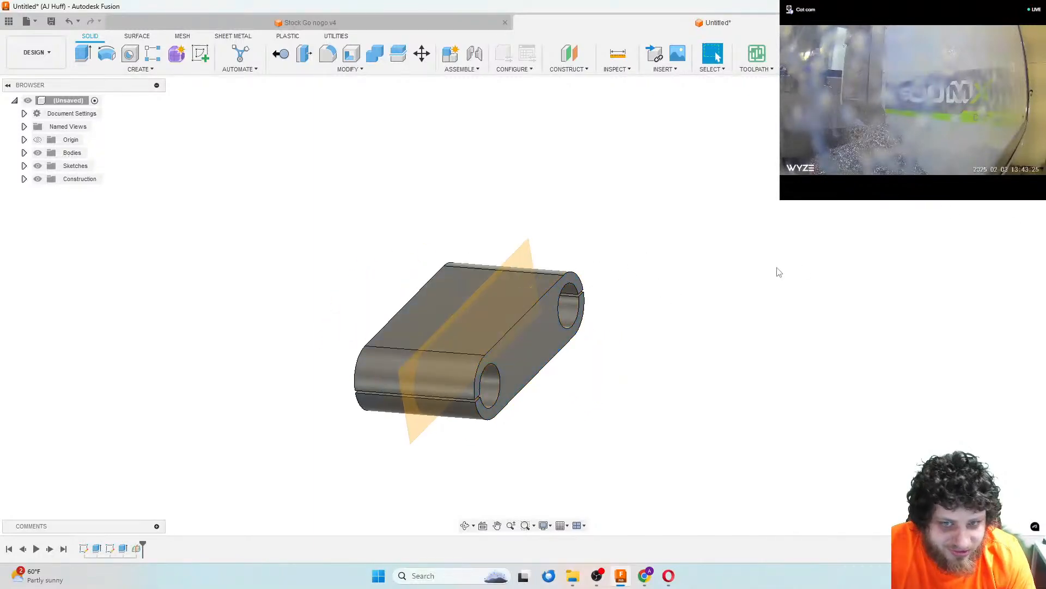
pyautogui.scroll(2, 553, 269)
pyautogui.click(200, 53)
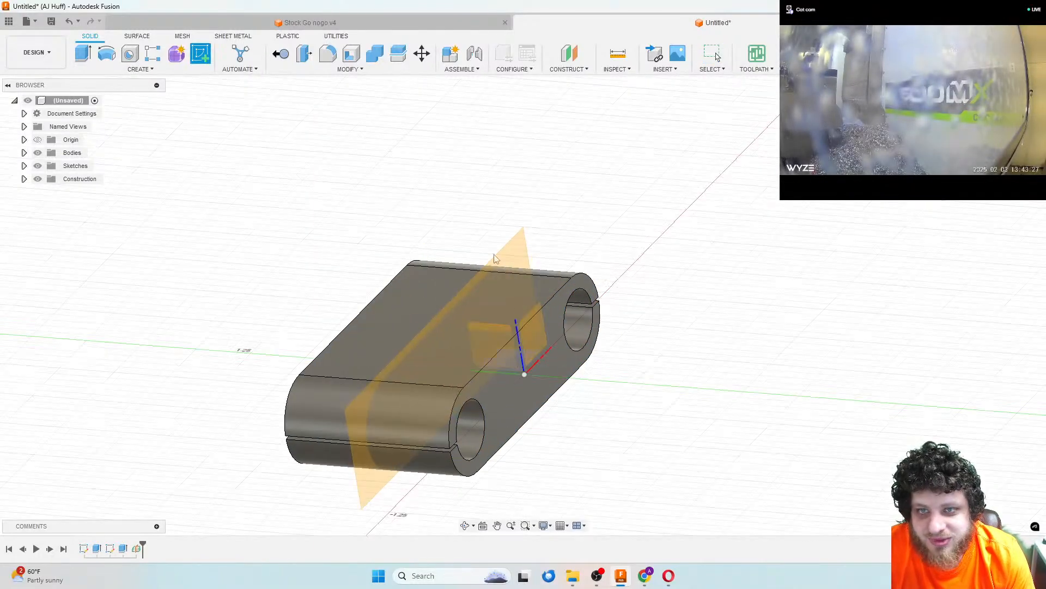
# Step: Sketch on the midplane with the body sliced, and project the block's profile edges
pyautogui.click(523, 368)
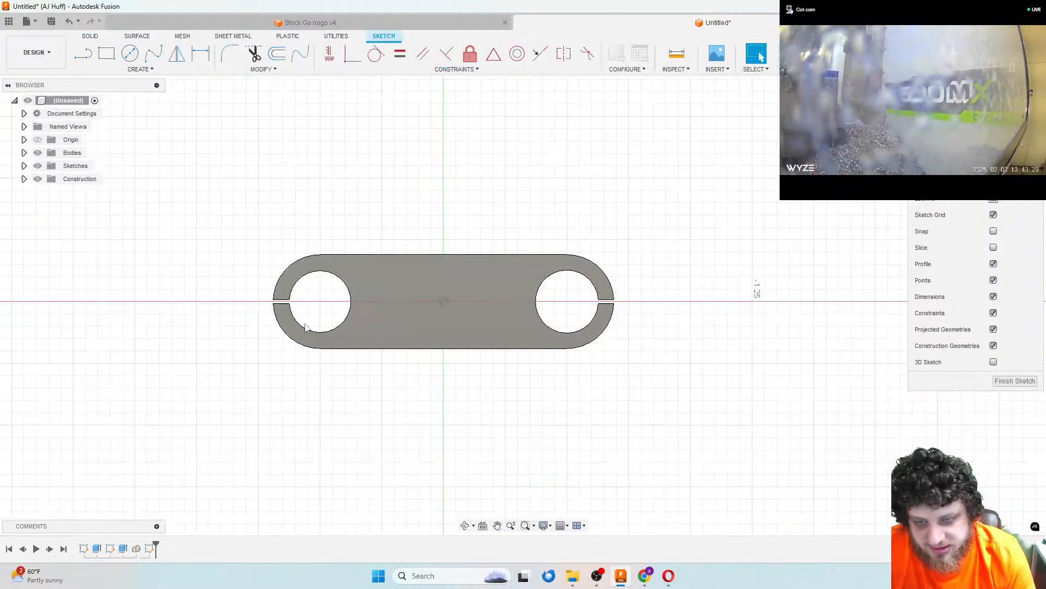
pyautogui.click(993, 247)
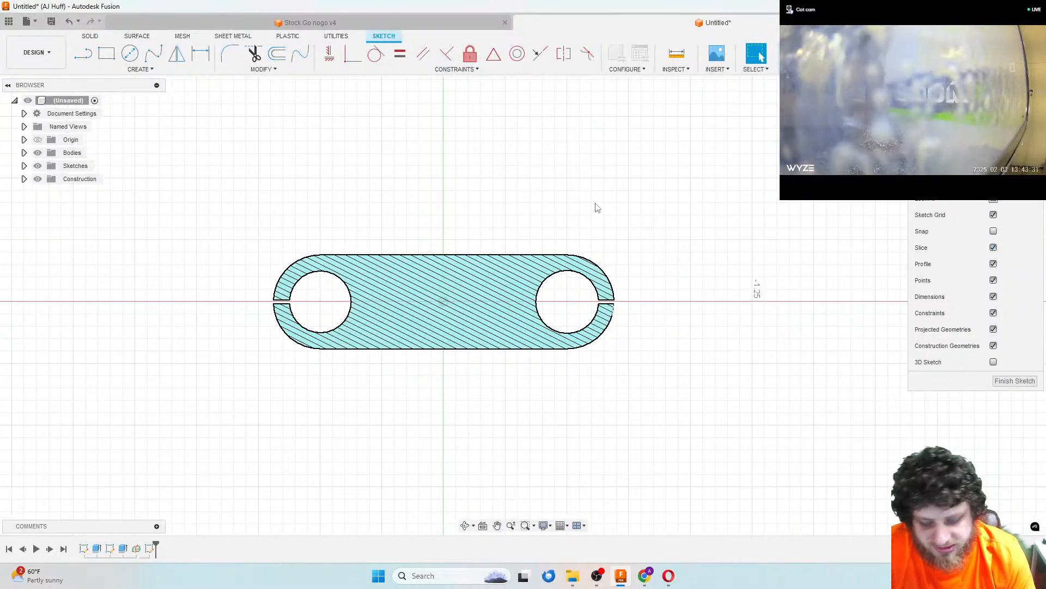
pyautogui.scroll(1, 586, 229)
pyautogui.press('p')
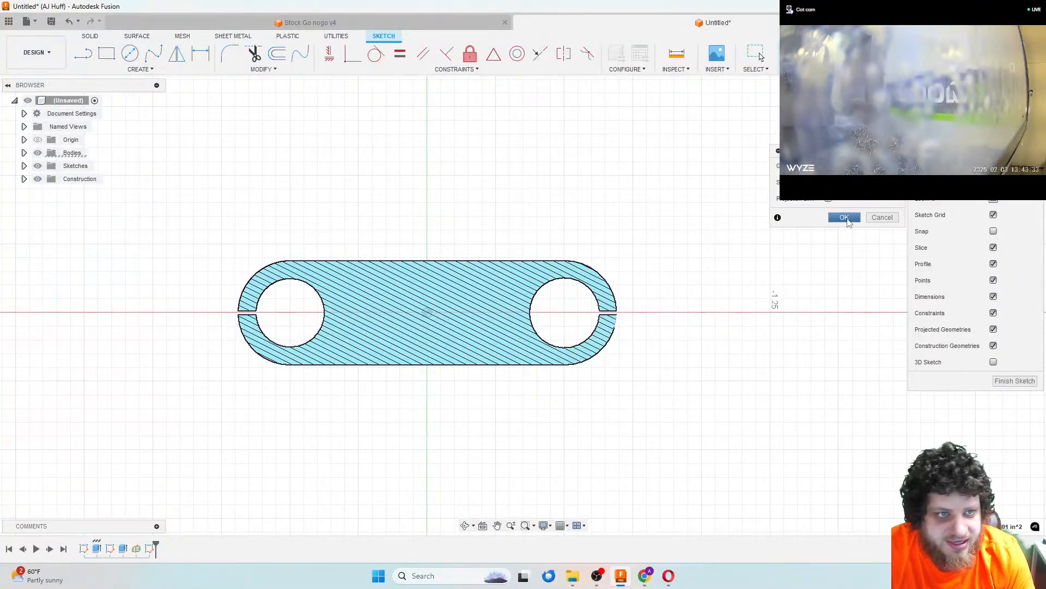
pyautogui.click(844, 217)
pyautogui.scroll(2, 321, 242)
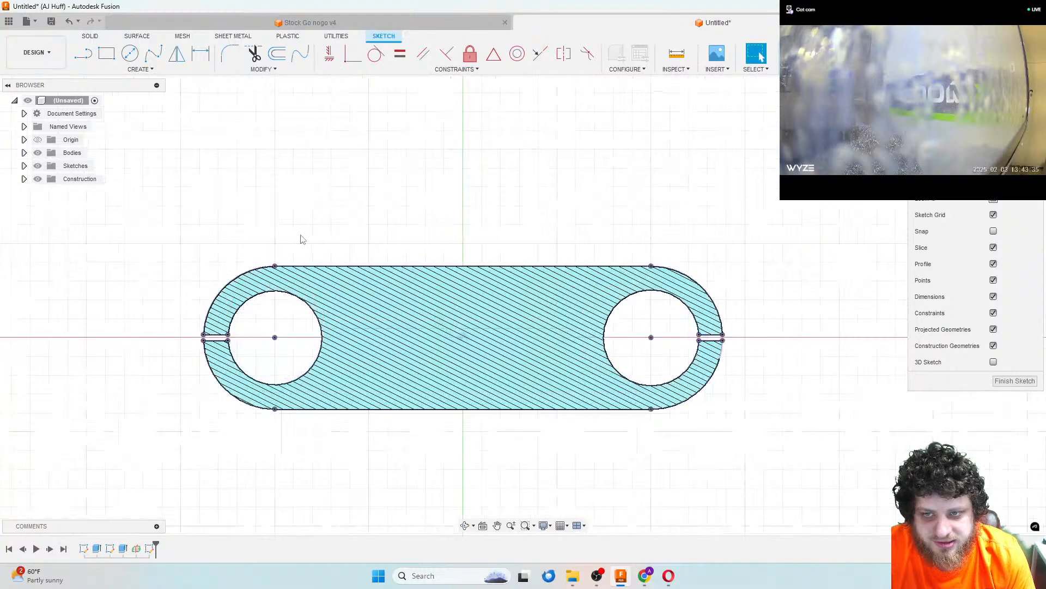
# Step: Preview a 0.02 in offset of the projected profile, then exit without keeping it
pyautogui.press('o')
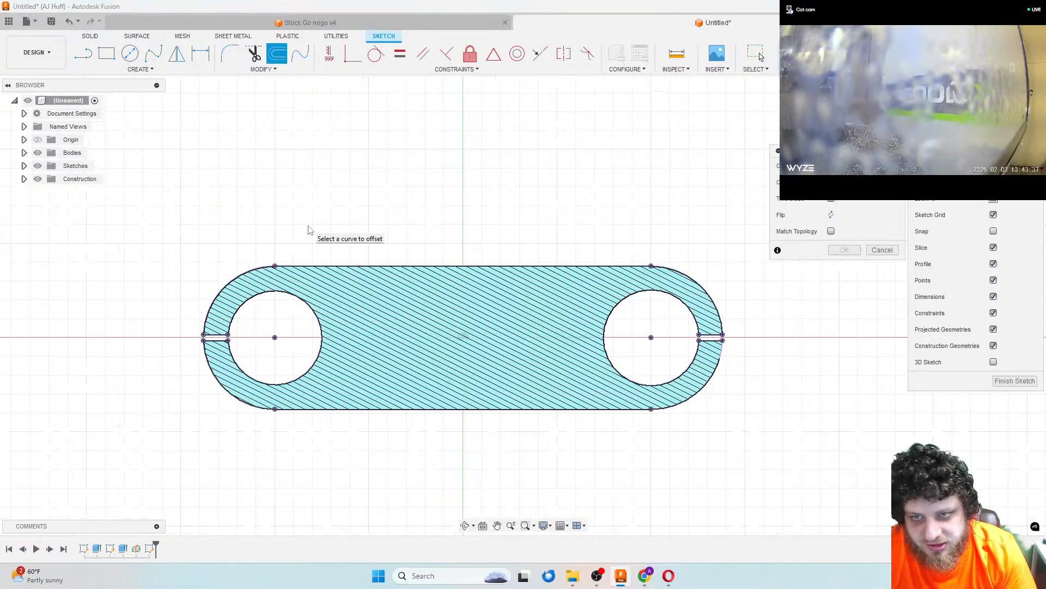
pyautogui.click(319, 267)
pyautogui.moveTo(317, 278); pyautogui.dragTo(316, 272)
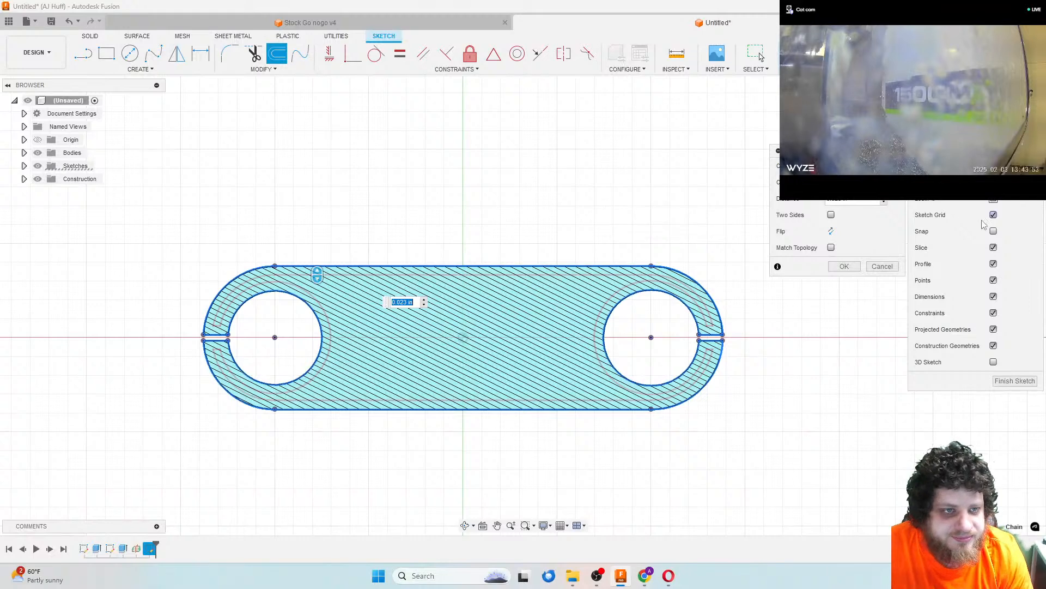
pyautogui.moveTo(851, 200); pyautogui.dragTo(836, 200)
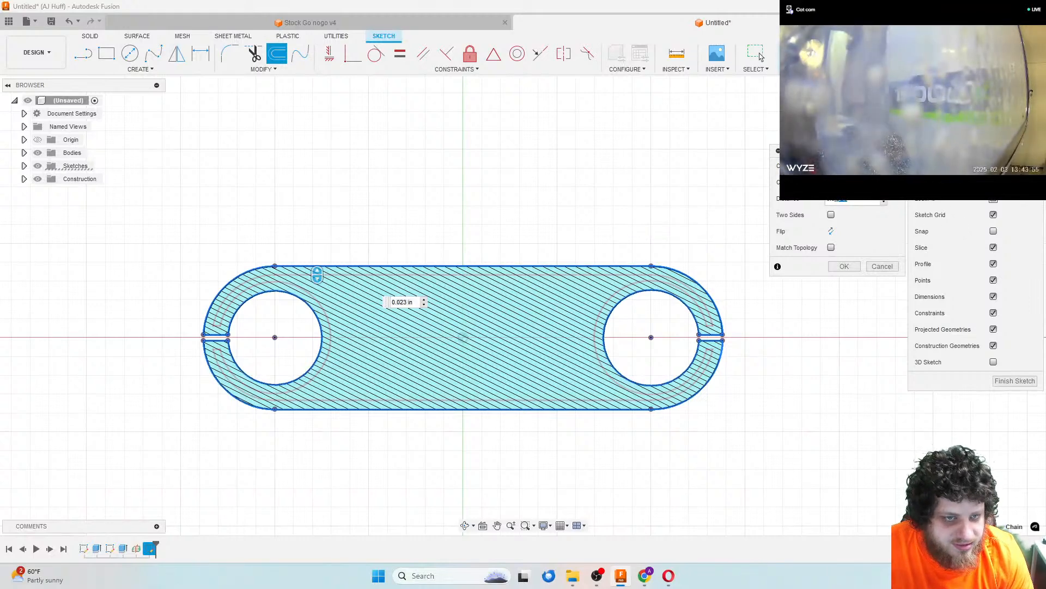
pyautogui.press('BackSpace')
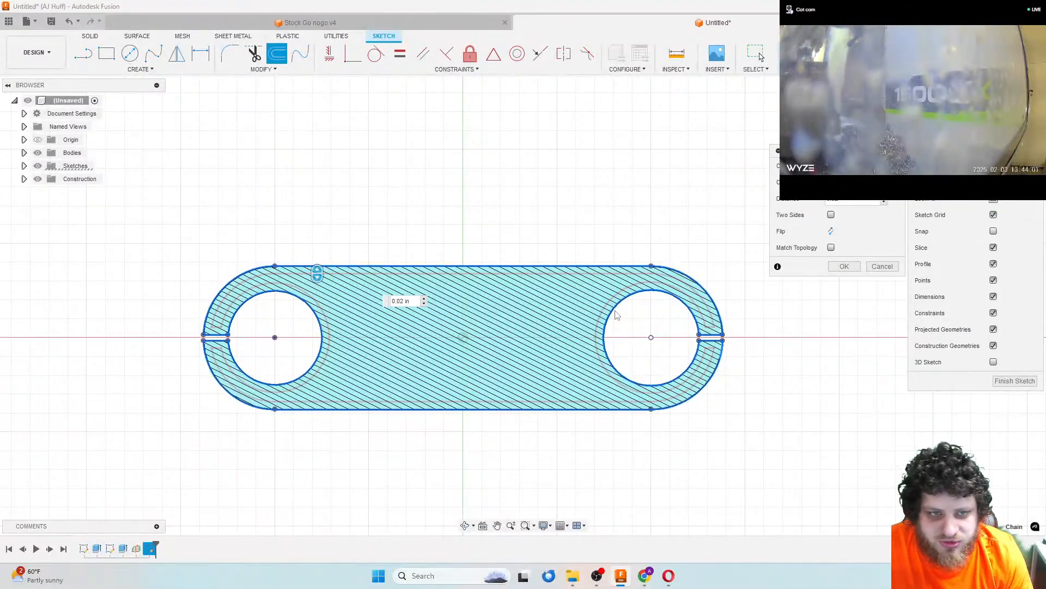
pyautogui.click(887, 268)
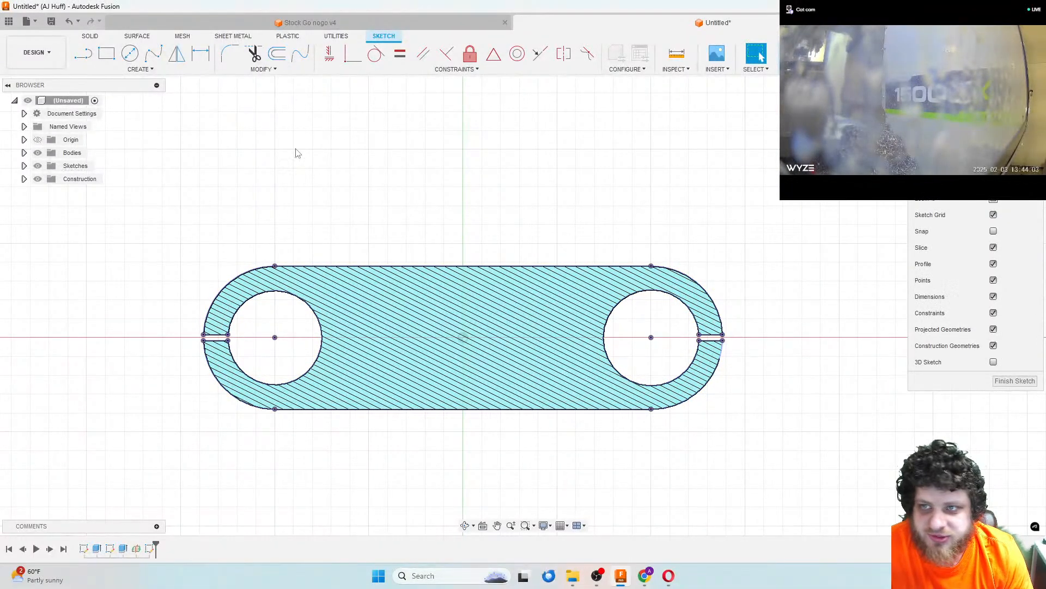
# Step: Draw an overall slot from the left hole centre to the right hole centre
pyautogui.click(140, 69)
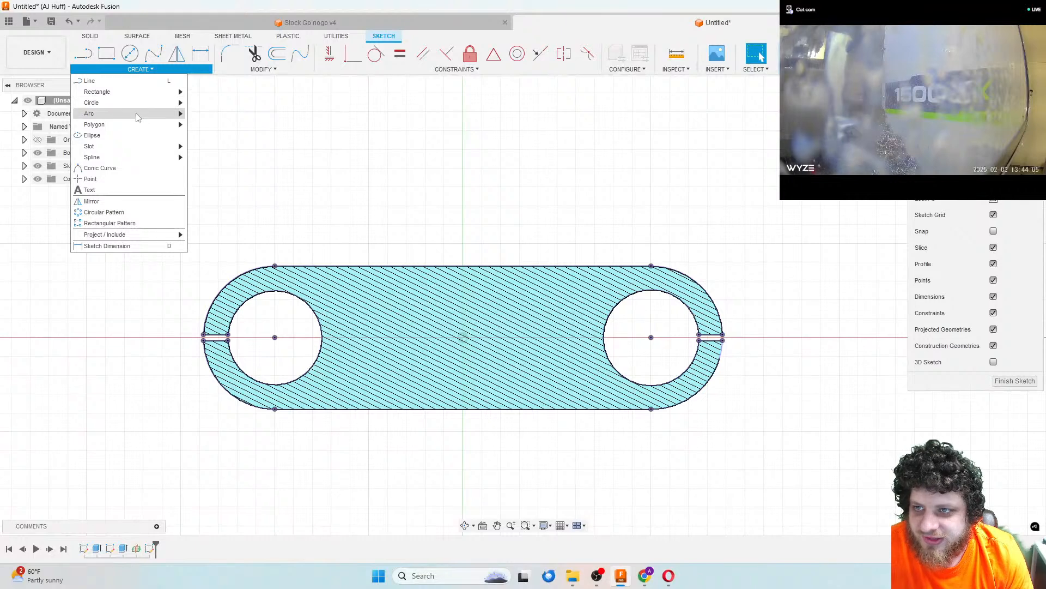
pyautogui.moveTo(113, 146)
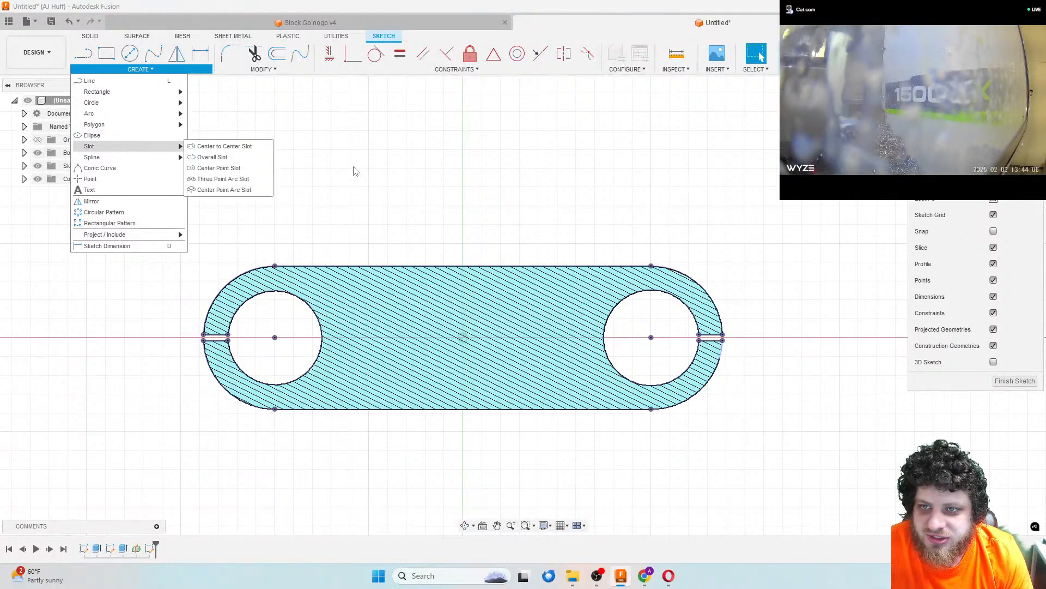
pyautogui.click(240, 158)
pyautogui.click(467, 337)
pyautogui.click(651, 337)
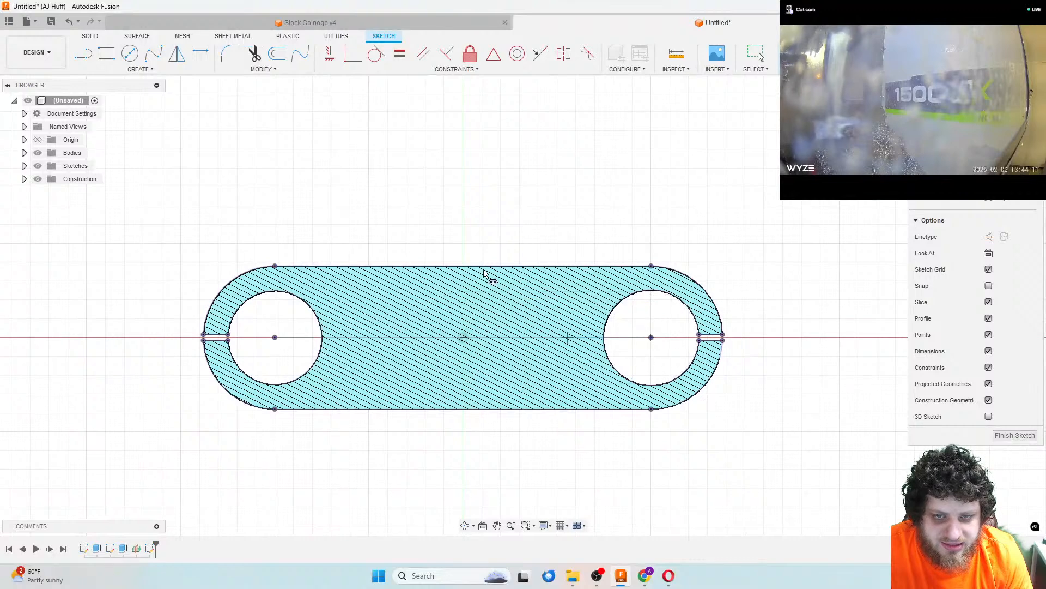
pyautogui.press('Escape')
pyautogui.click(140, 69)
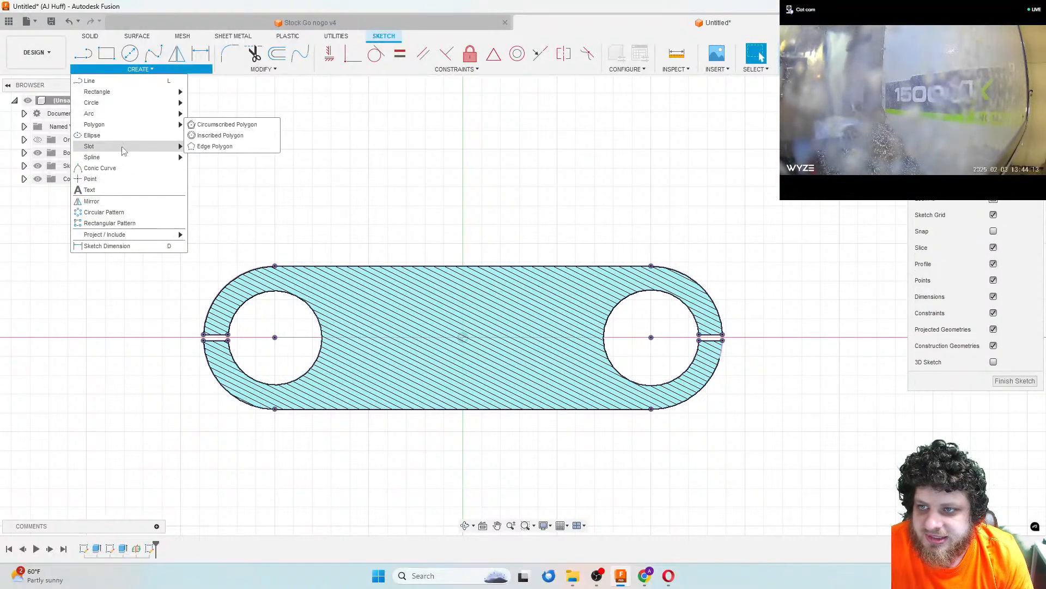
pyautogui.moveTo(124, 151)
pyautogui.click(240, 158)
pyautogui.click(276, 338)
pyautogui.click(652, 338)
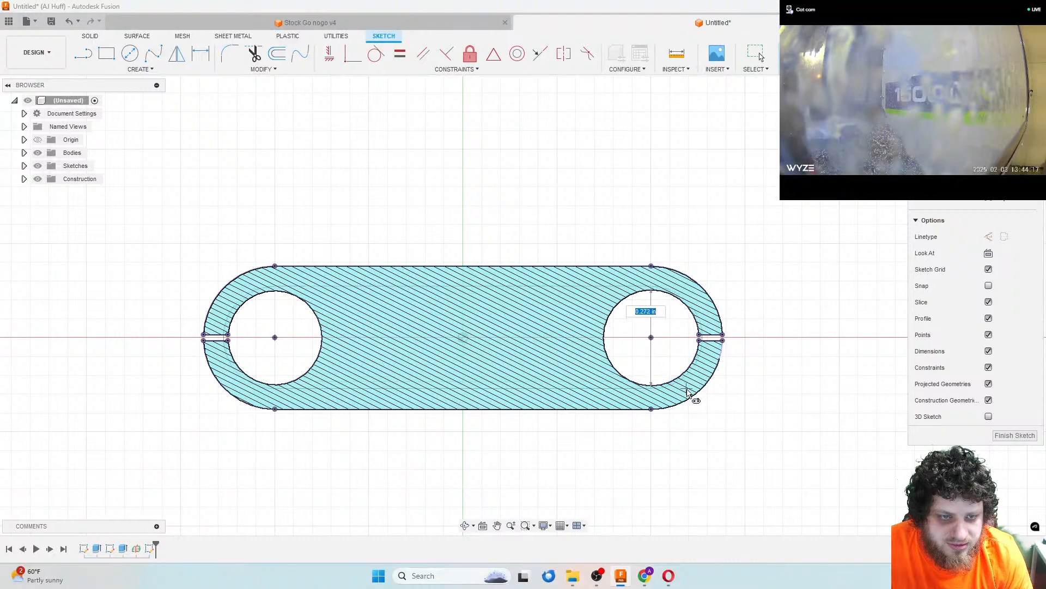
pyautogui.click(693, 402)
pyautogui.press('Escape')
# Step: Dimension the slot's top edge 0.02 in from the block's outer edge using ZipDepth
pyautogui.scroll(2, 420, 271)
pyautogui.press('d')
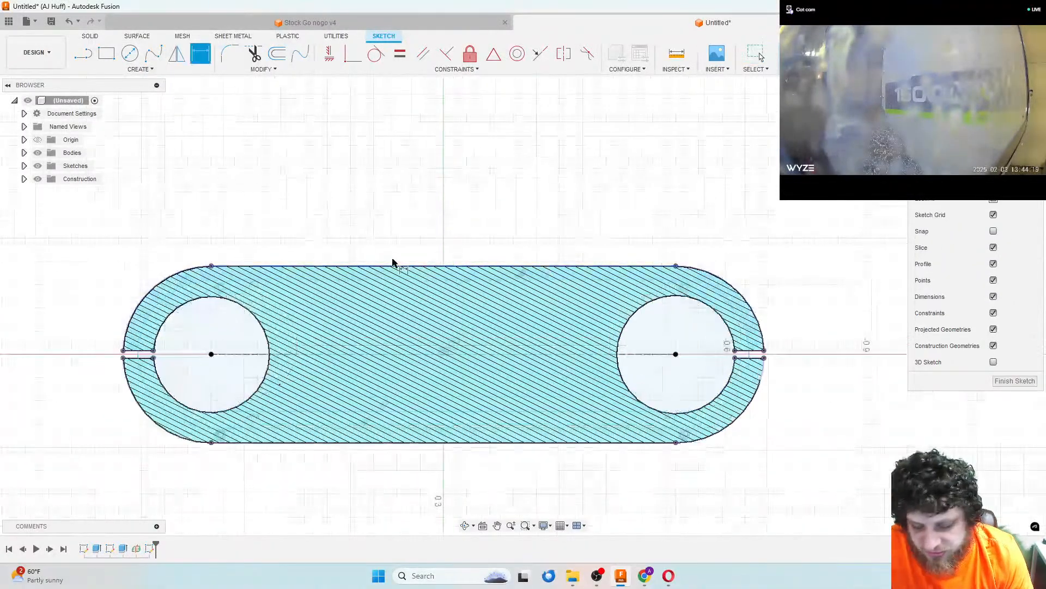
pyautogui.click(217, 266)
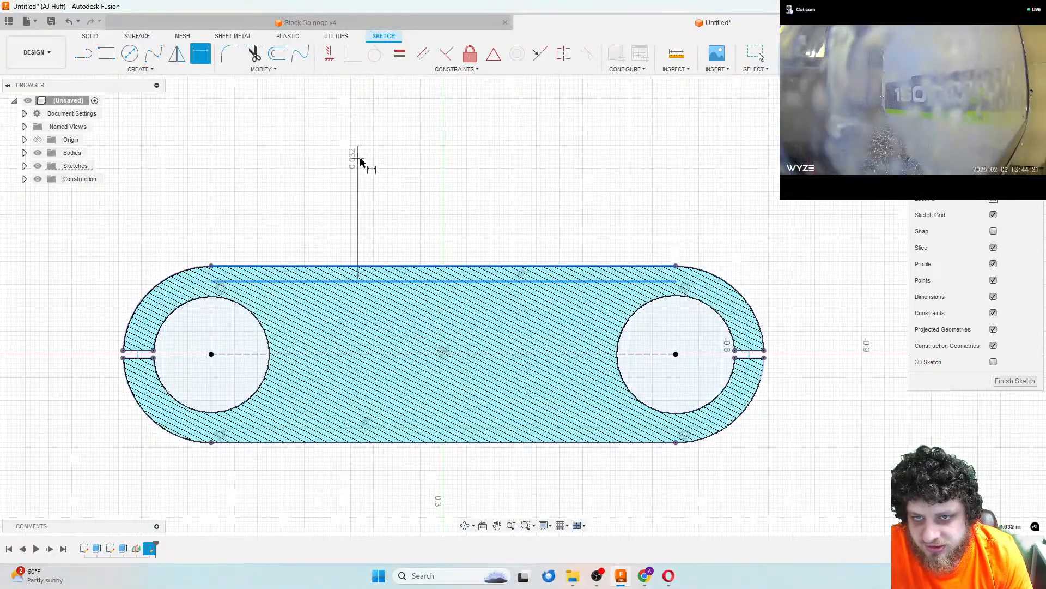
pyautogui.click(386, 163)
pyautogui.write('2i')
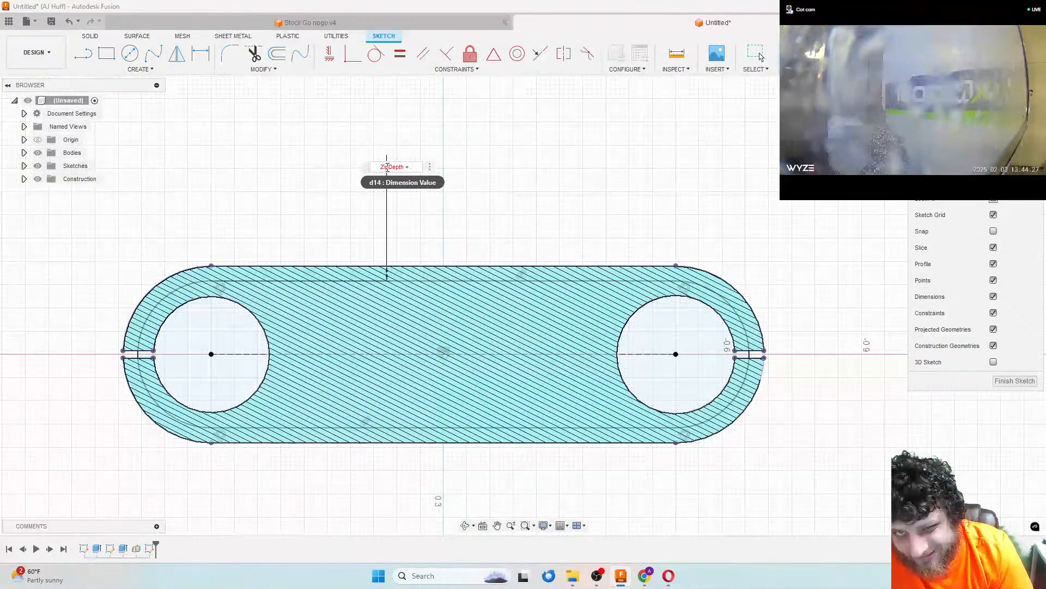
pyautogui.press('Return')
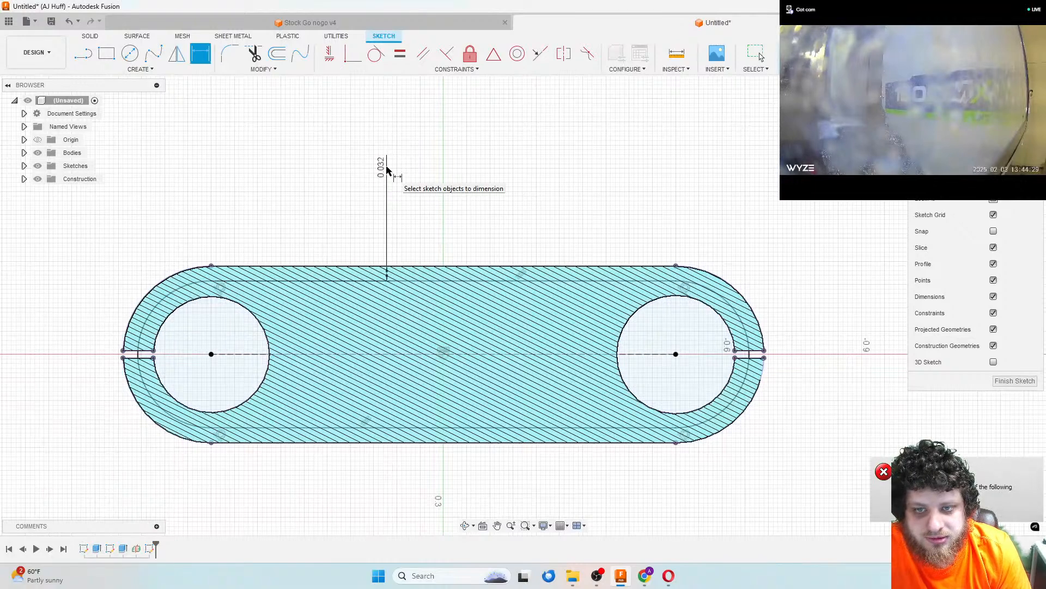
pyautogui.doubleClick(408, 167)
pyautogui.tripleClick(410, 169)
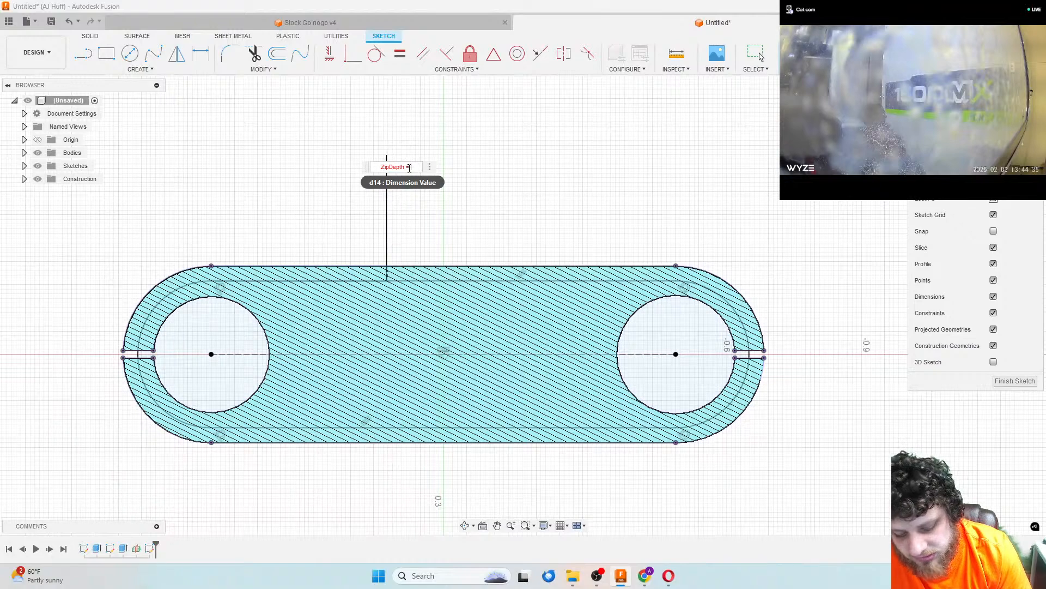
pyautogui.press('Return')
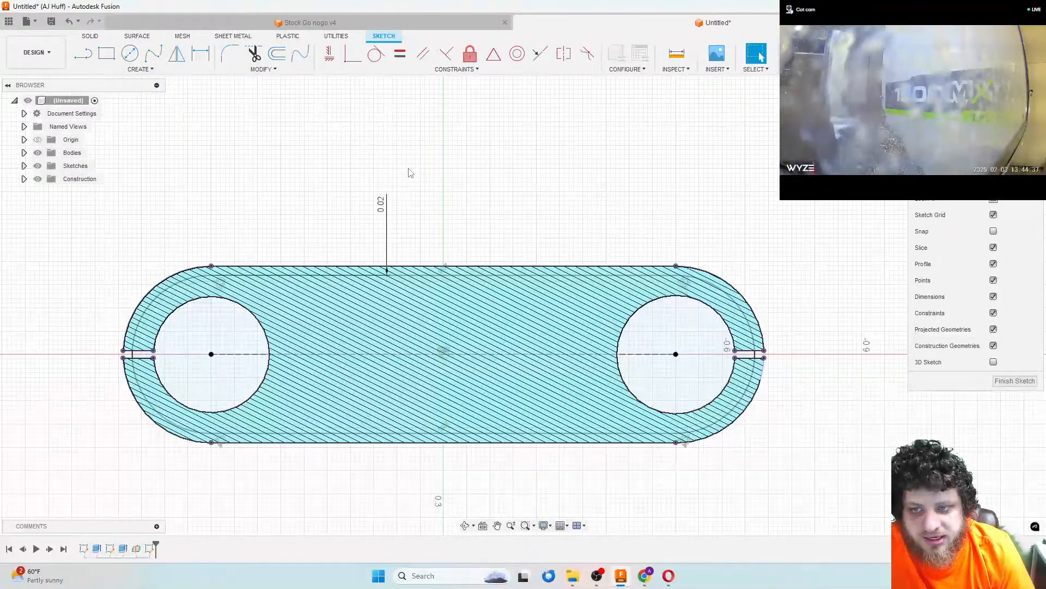
pyautogui.scroll(2, 513, 280)
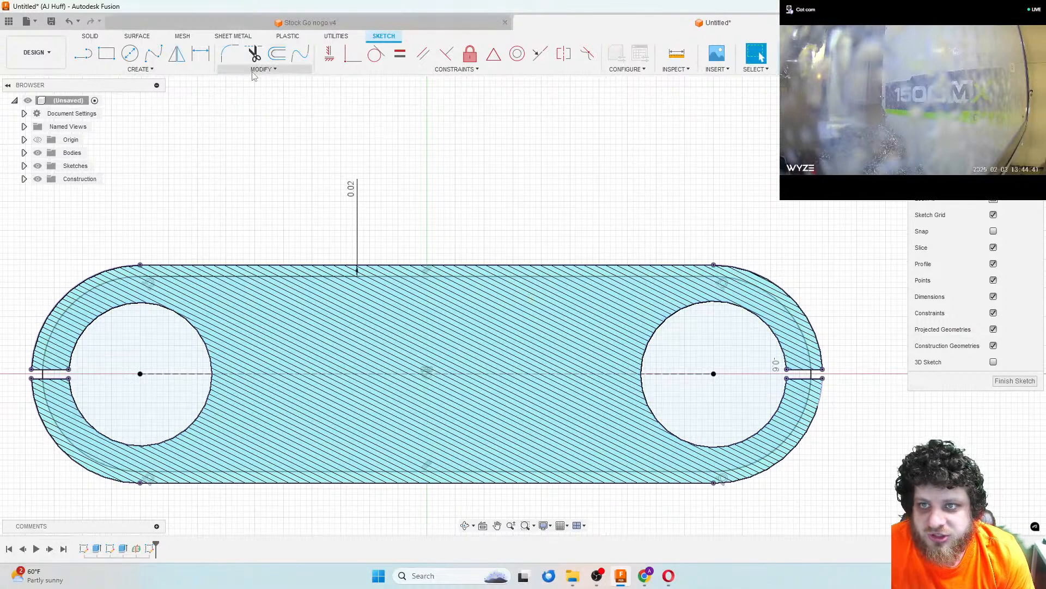
# Step: Draw a centre-to-centre slot from the left hole centre to the right hole centre and set its width
pyautogui.click(146, 70)
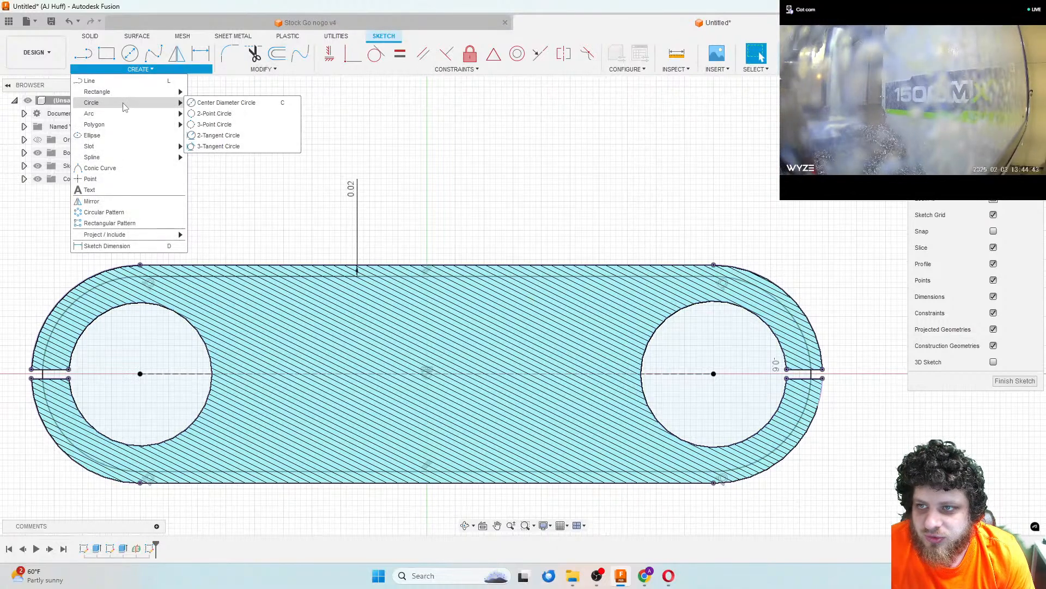
pyautogui.moveTo(139, 146)
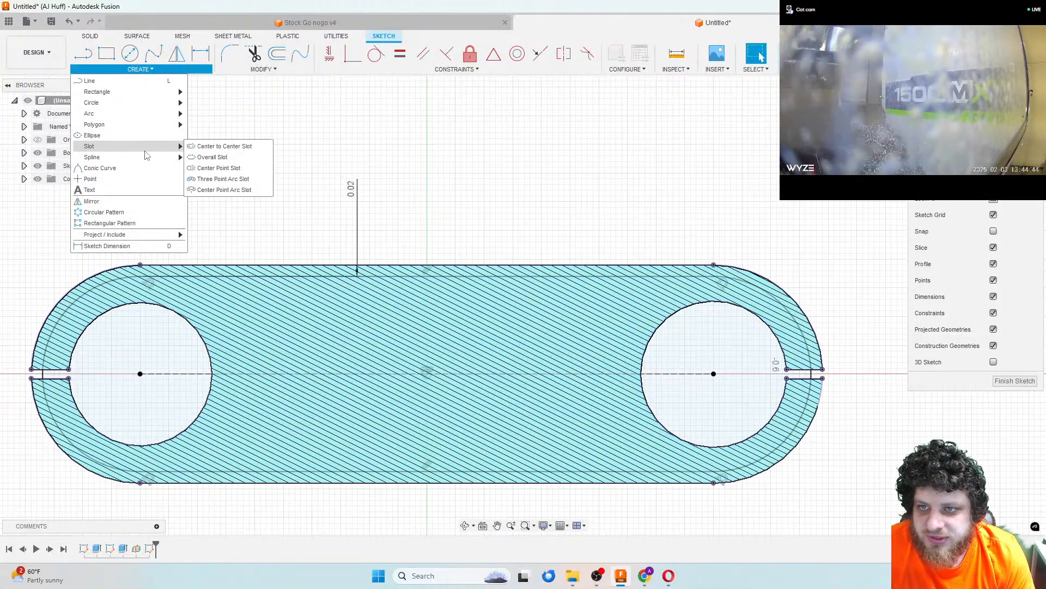
pyautogui.click(221, 147)
pyautogui.click(140, 374)
pyautogui.click(714, 374)
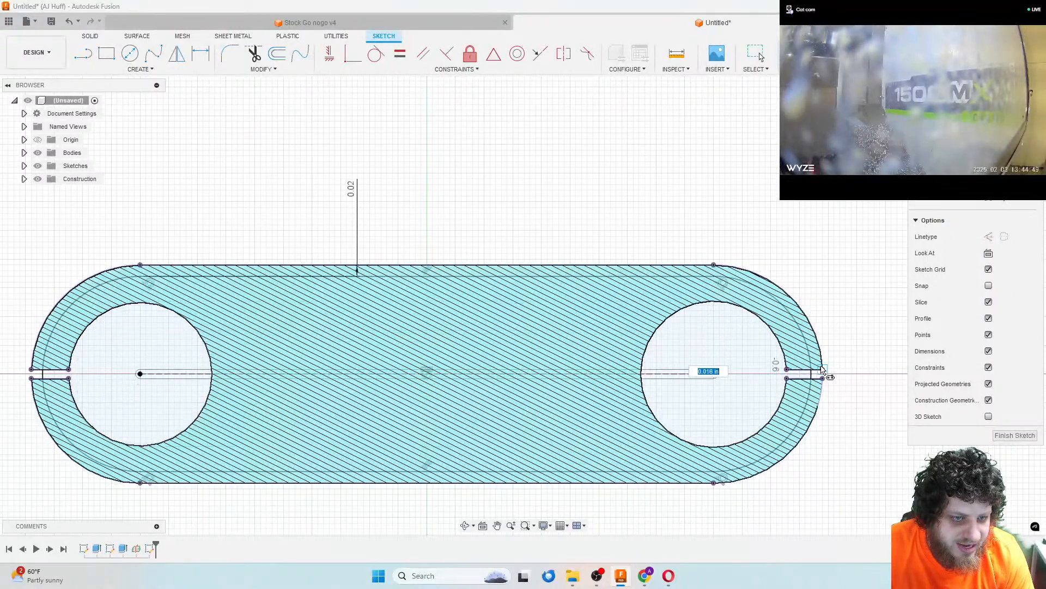
pyautogui.click(718, 267)
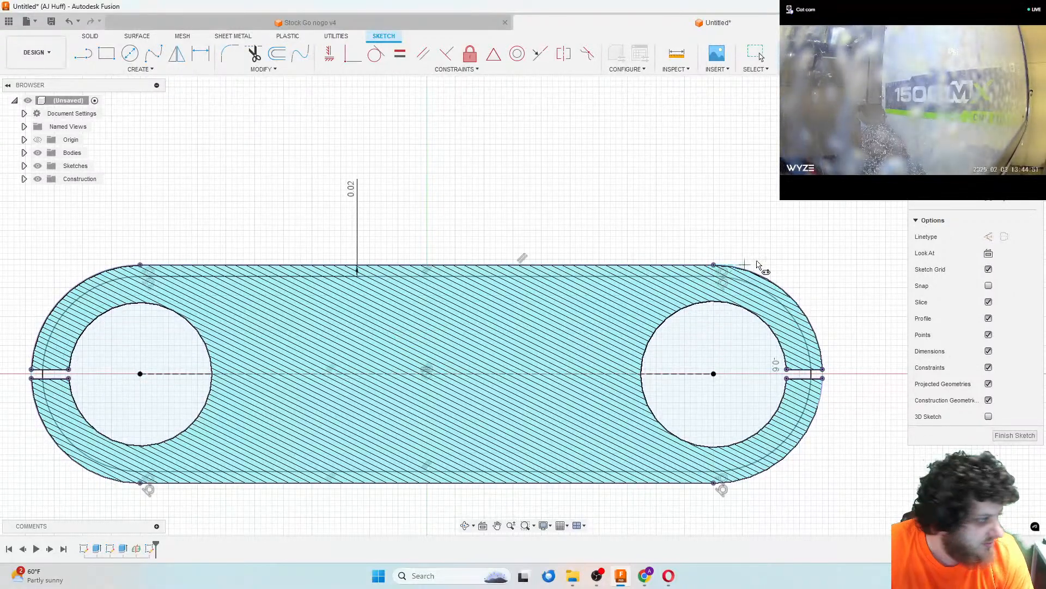
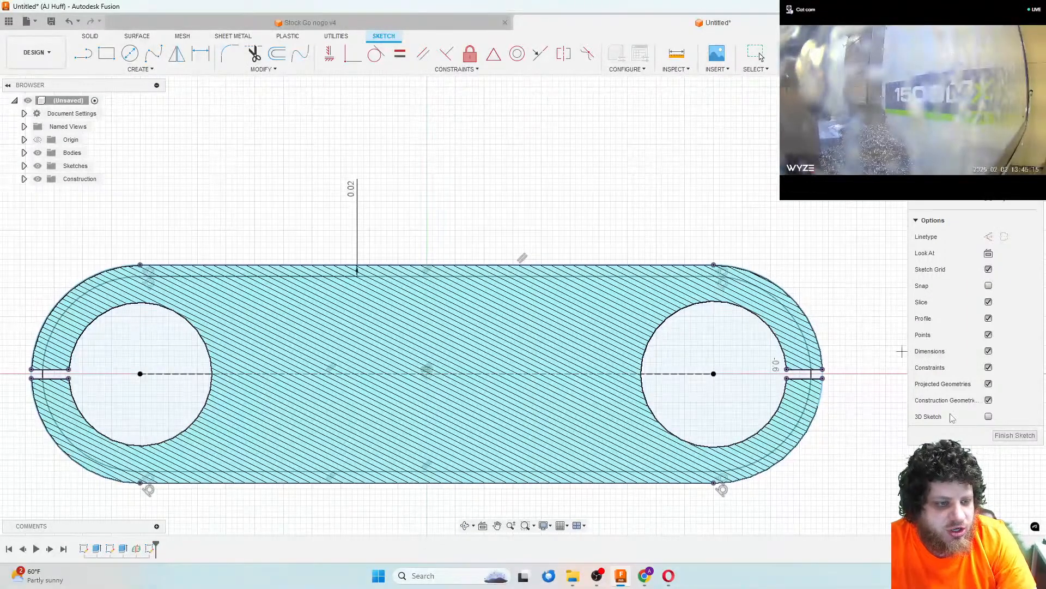
# Step: Finish the groove sketch and select its profile for an extrude
pyautogui.click(1029, 440)
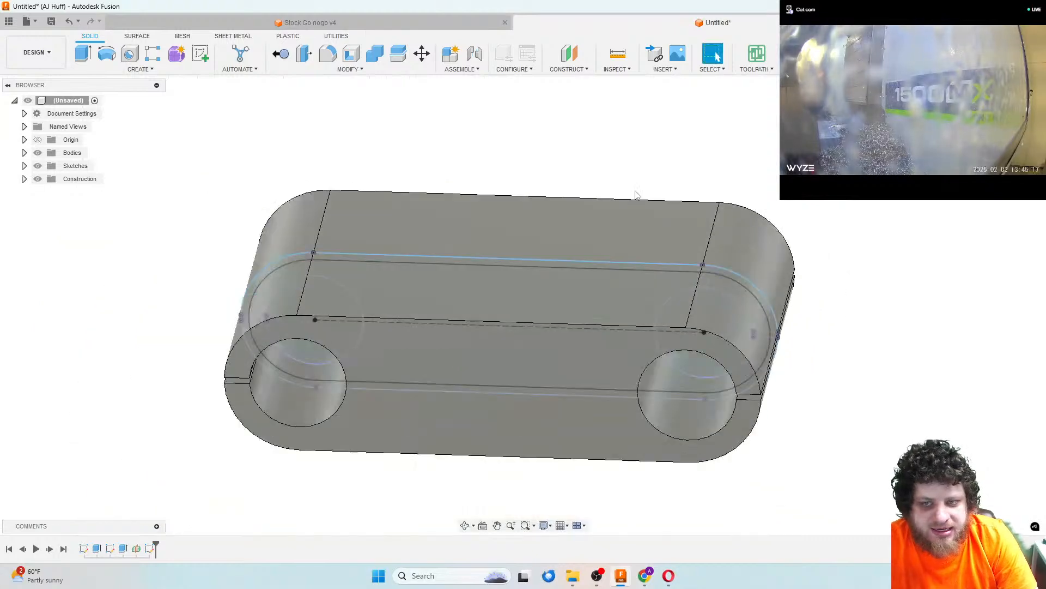
pyautogui.press('e')
pyautogui.scroll(2, 455, 237)
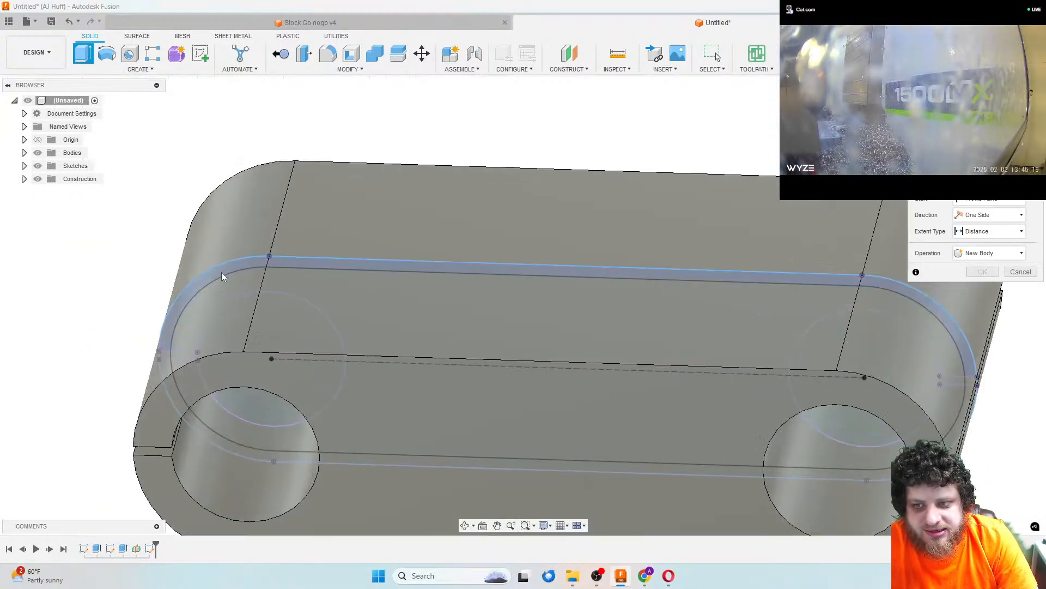
pyautogui.scroll(-2, 211, 269)
pyautogui.moveTo(316, 271); pyautogui.dragTo(376, 285, button='middle')
pyautogui.click(442, 254)
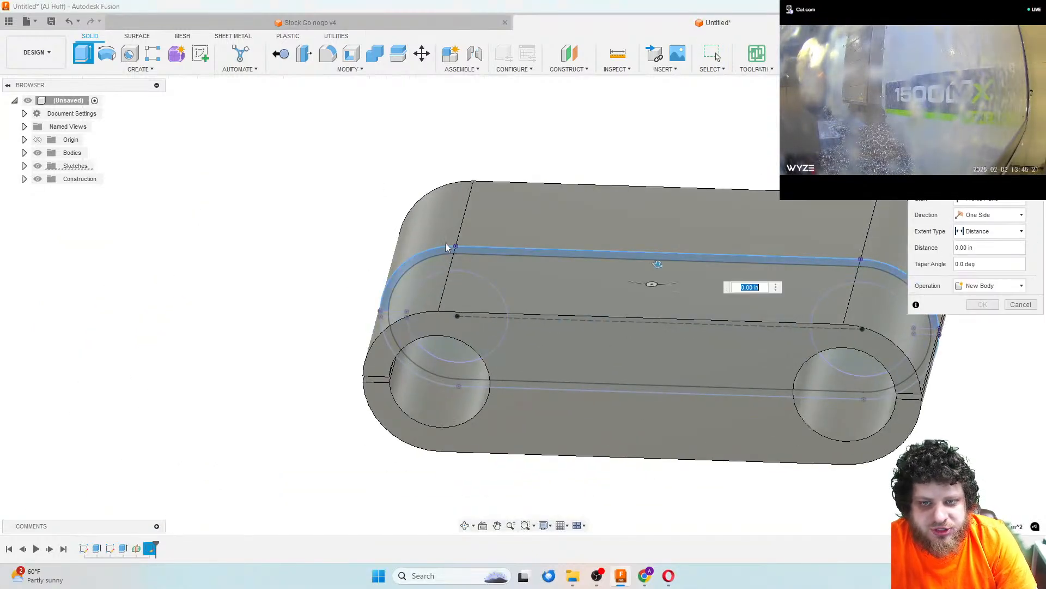
# Step: Make the extrude a symmetric distance and drag the cut to 0.15 in wide
pyautogui.click(987, 248)
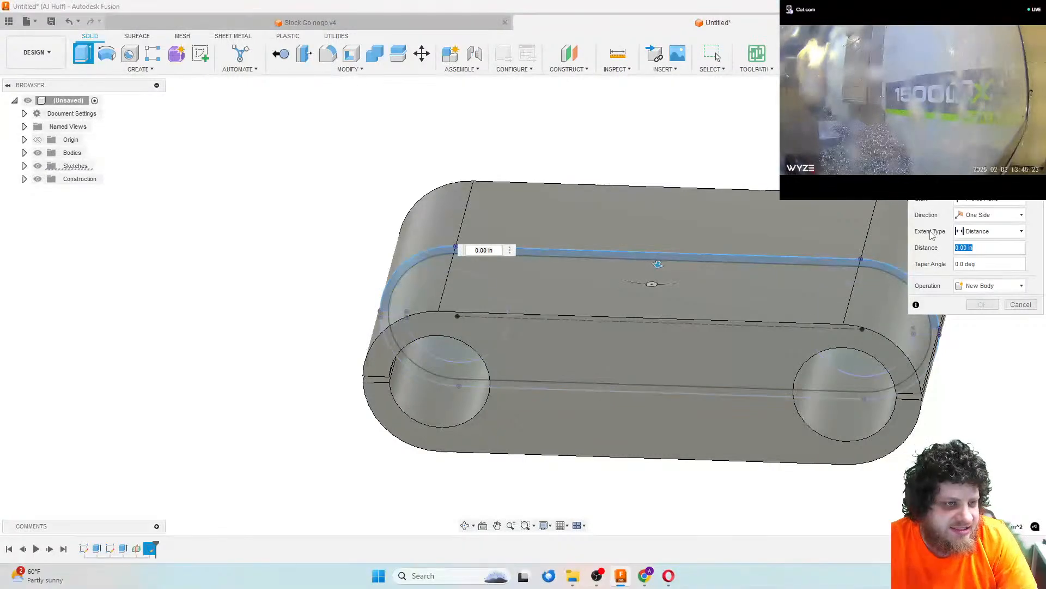
pyautogui.click(992, 232)
pyautogui.click(997, 234)
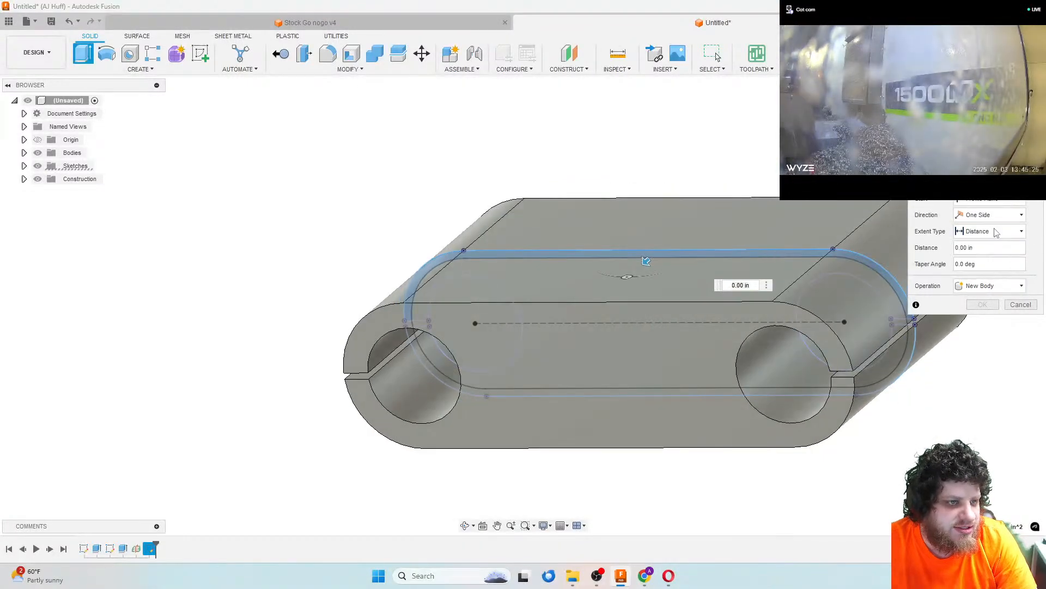
pyautogui.click(992, 215)
pyautogui.click(981, 239)
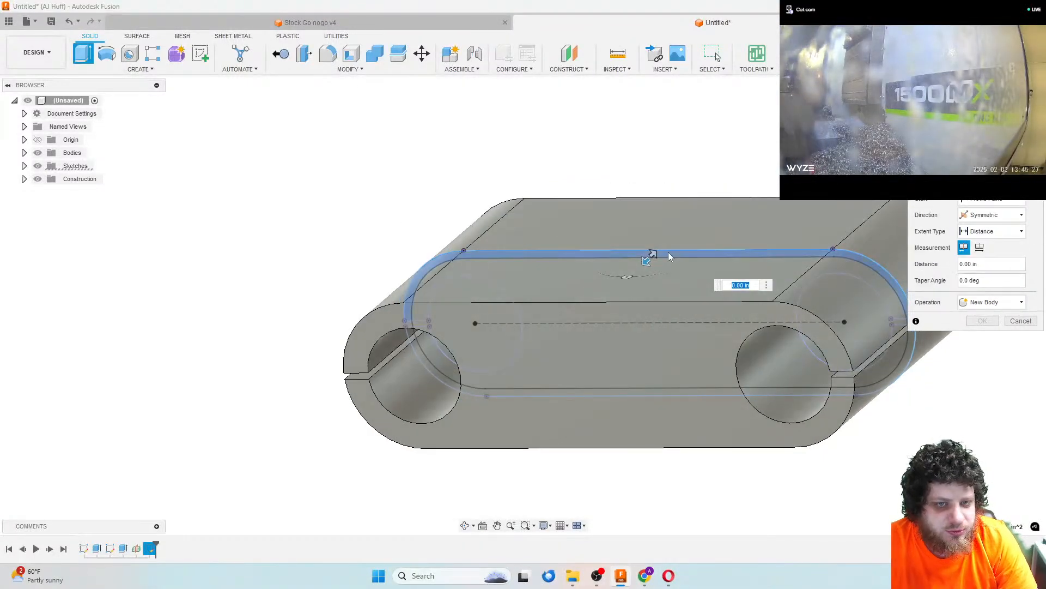
pyautogui.moveTo(646, 263); pyautogui.dragTo(664, 249)
pyautogui.keyDown('shift'); pyautogui.moveTo(834, 231); pyautogui.dragTo(786, 276, button='middle'); pyautogui.keyUp('shift')
pyautogui.moveTo(614, 349); pyautogui.dragTo(600, 364)
pyautogui.keyDown('shift'); pyautogui.moveTo(499, 301); pyautogui.dragTo(486, 285, button='middle'); pyautogui.keyUp('shift')
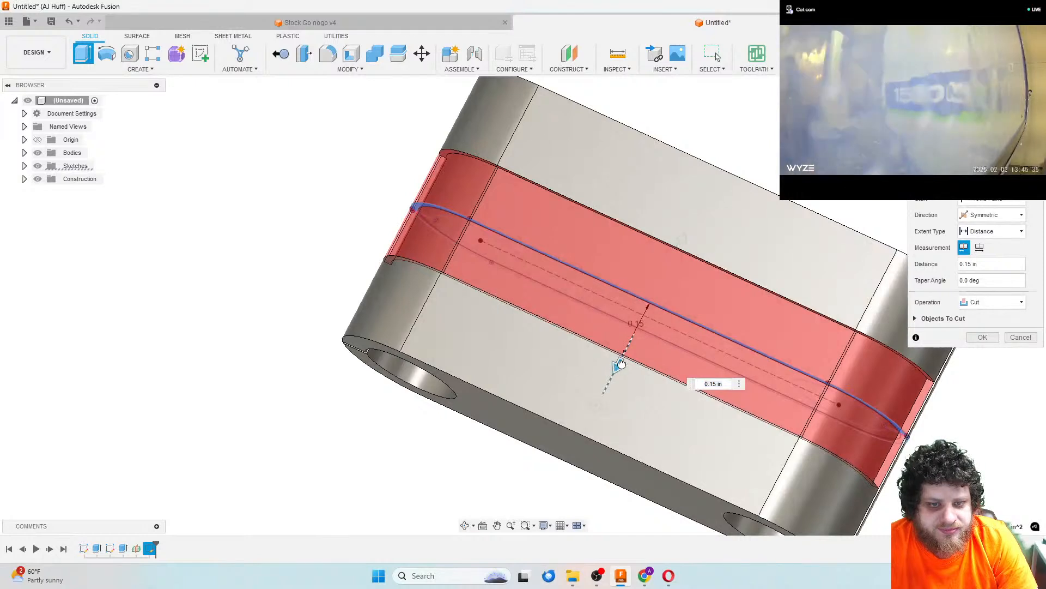
# Step: Enter ZipWidth = 0.15 in as the extrude distance expression
pyautogui.moveTo(968, 265); pyautogui.dragTo(976, 266)
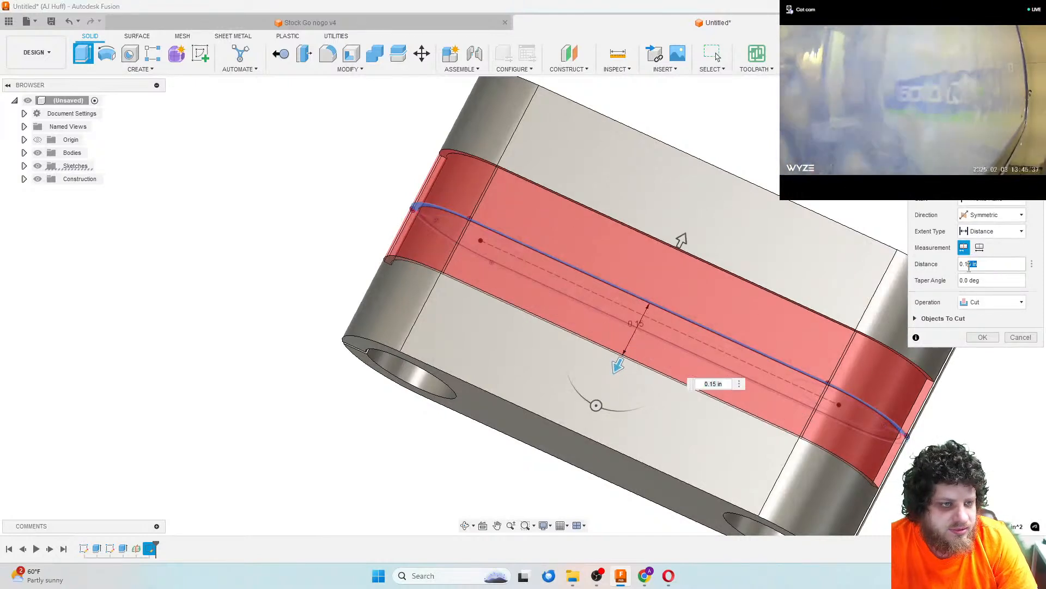
pyautogui.write('4')
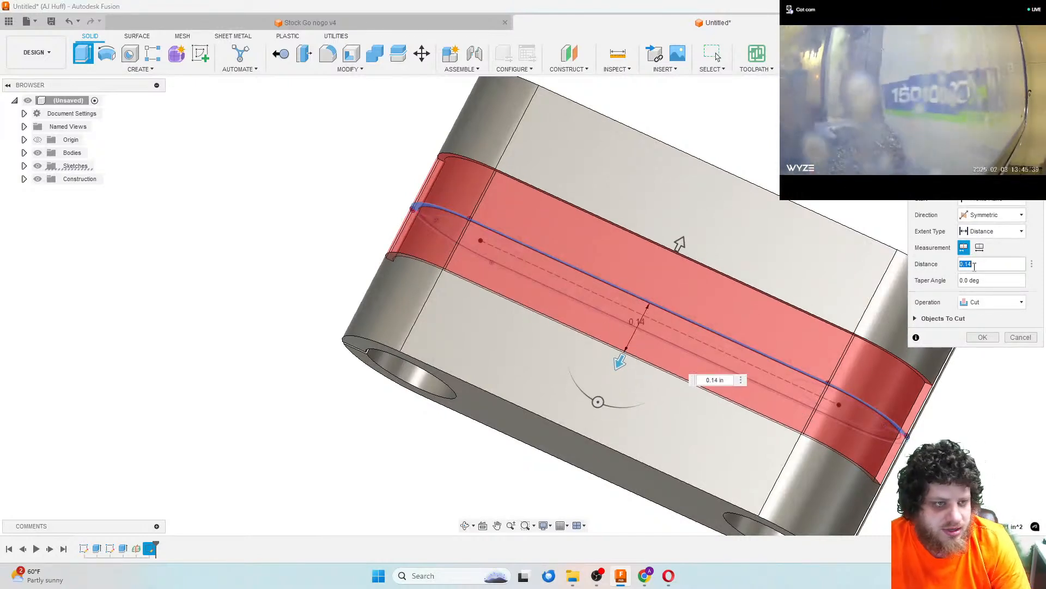
pyautogui.write('2in')
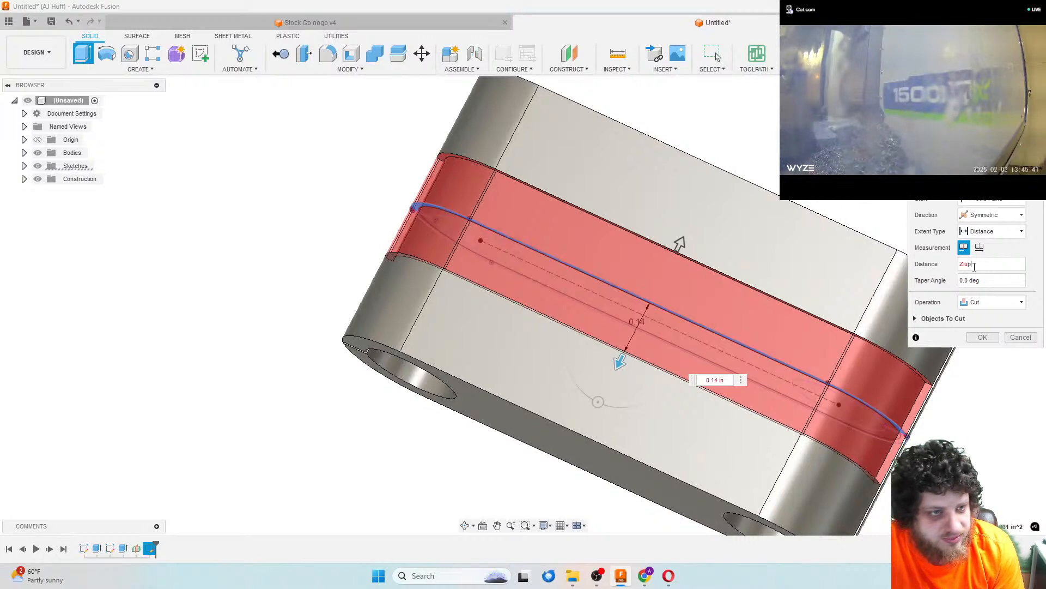
pyautogui.write('Width = 1')
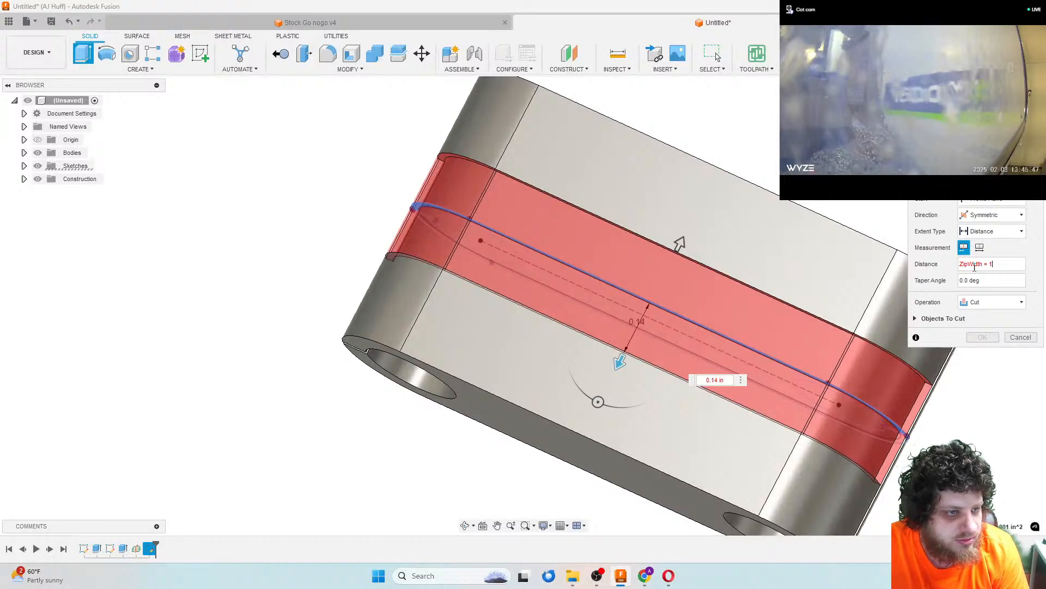
pyautogui.press('Return')
pyautogui.write('.5')
pyautogui.press('Return')
pyautogui.doubleClick(990, 264)
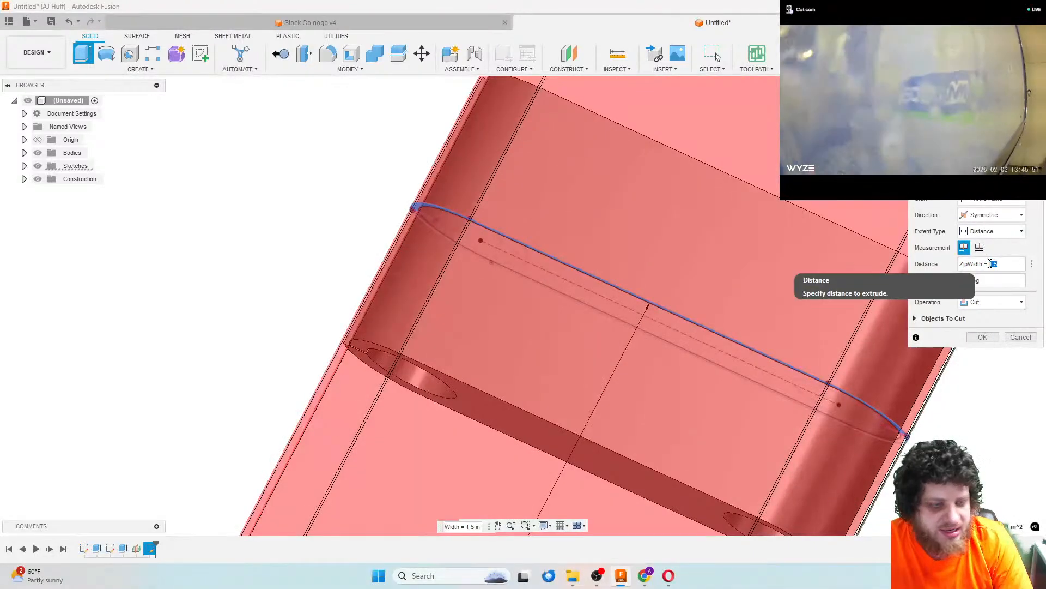
pyautogui.press('Return')
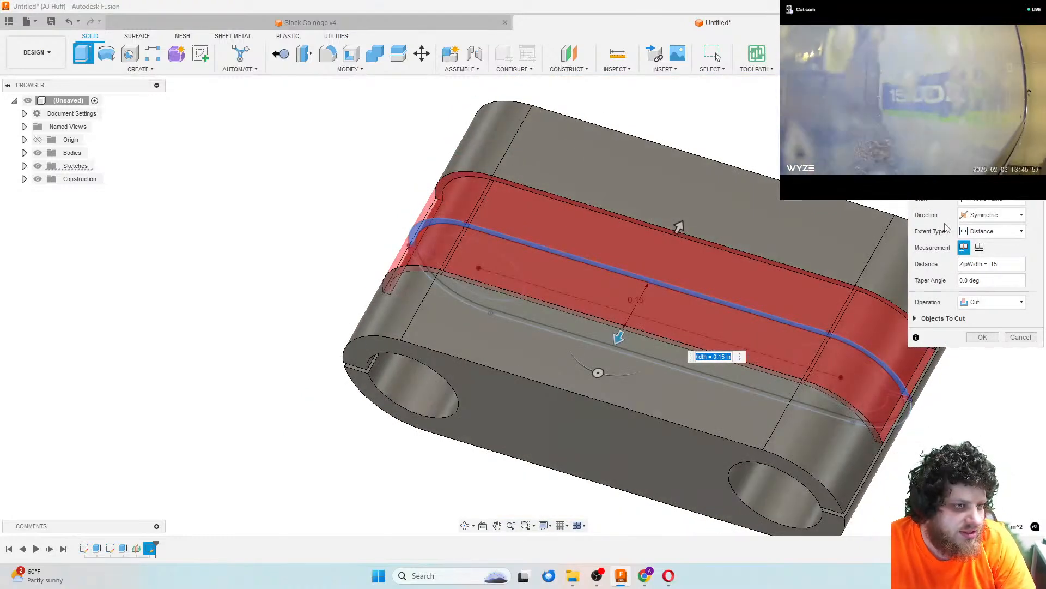
# Step: Measure the symmetric cut distance as the full slot width
pyautogui.click(979, 247)
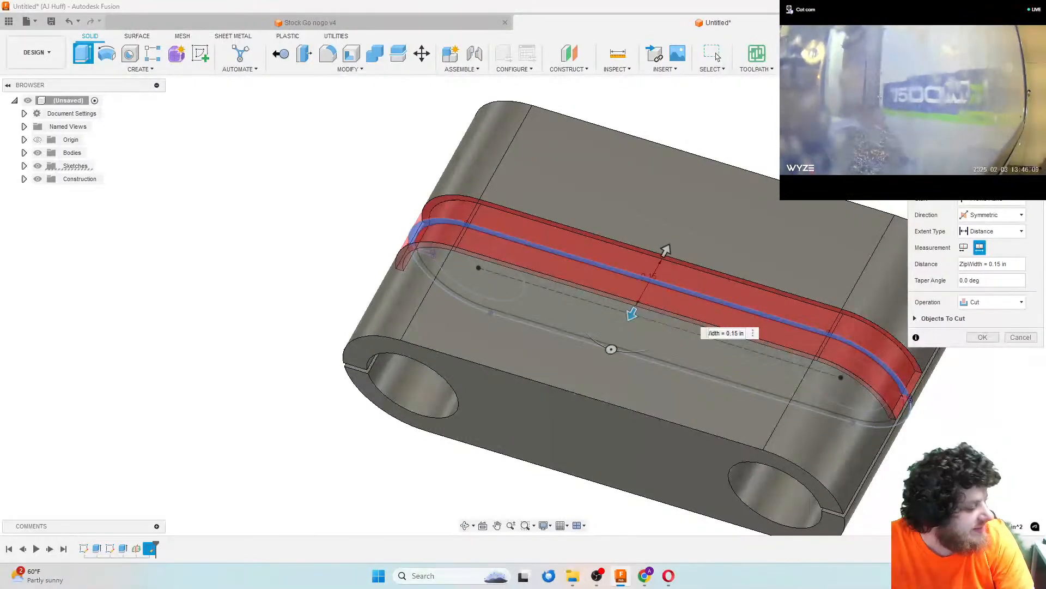
pyautogui.keyDown('shift'); pyautogui.moveTo(823, 297); pyautogui.dragTo(808, 255, button='middle'); pyautogui.keyUp('shift')
pyautogui.scroll(1, 858, 277)
pyautogui.keyDown('shift'); pyautogui.moveTo(860, 277); pyautogui.dragTo(502, 411, button='middle'); pyautogui.keyUp('shift')
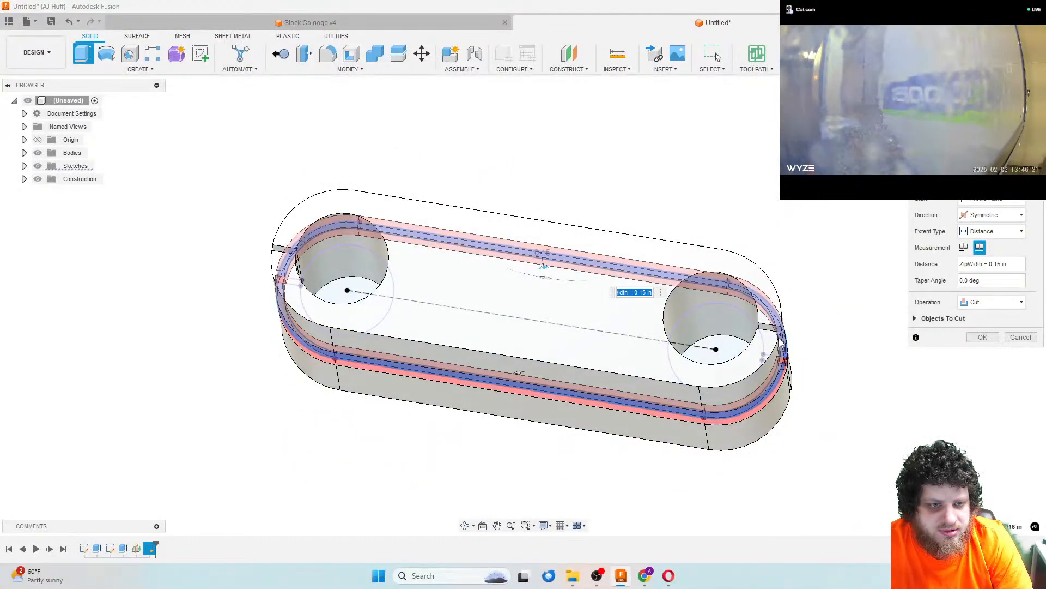
pyautogui.keyDown('shift'); pyautogui.moveTo(783, 347); pyautogui.dragTo(780, 303, button='middle'); pyautogui.keyUp('shift')
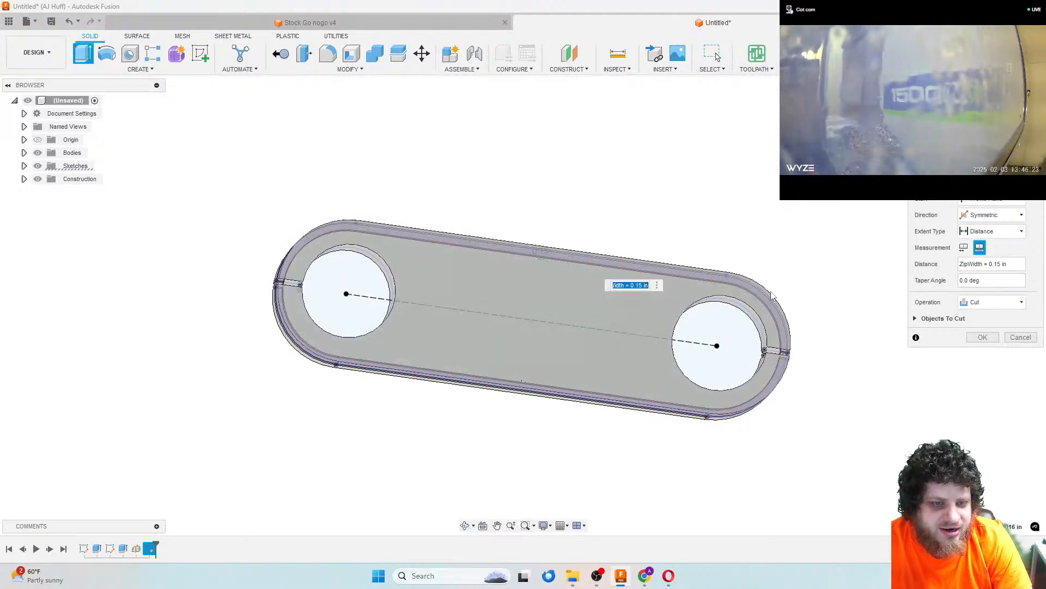
pyautogui.keyDown('shift'); pyautogui.moveTo(765, 341); pyautogui.dragTo(757, 285, button='middle'); pyautogui.keyUp('shift')
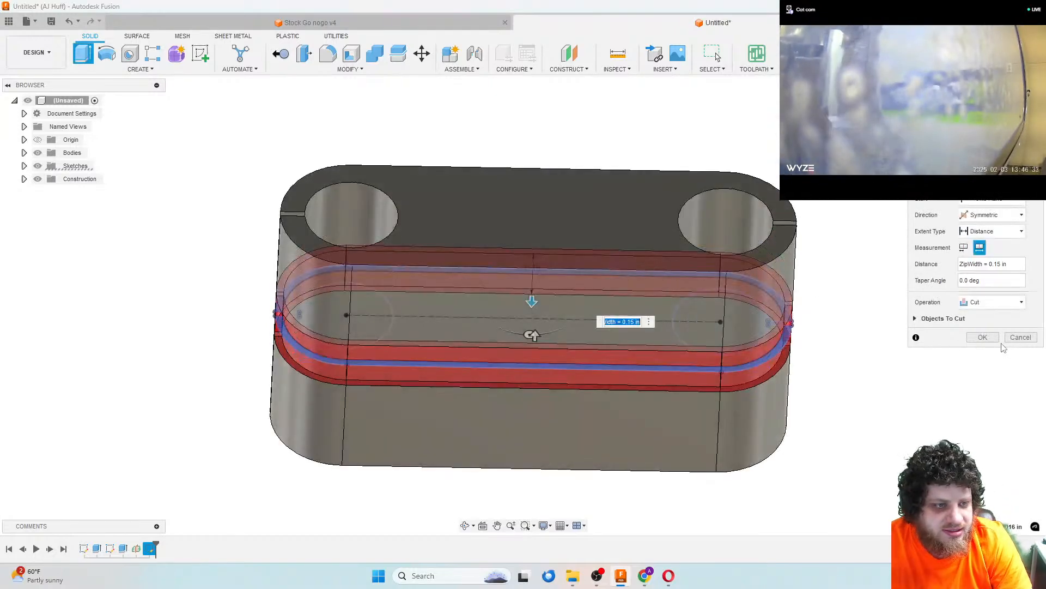
# Step: Commit the ZipWidth groove cut and view the block from the front
pyautogui.click(983, 337)
pyautogui.keyDown('shift'); pyautogui.moveTo(808, 368); pyautogui.dragTo(816, 348, button='middle'); pyautogui.keyUp('shift')
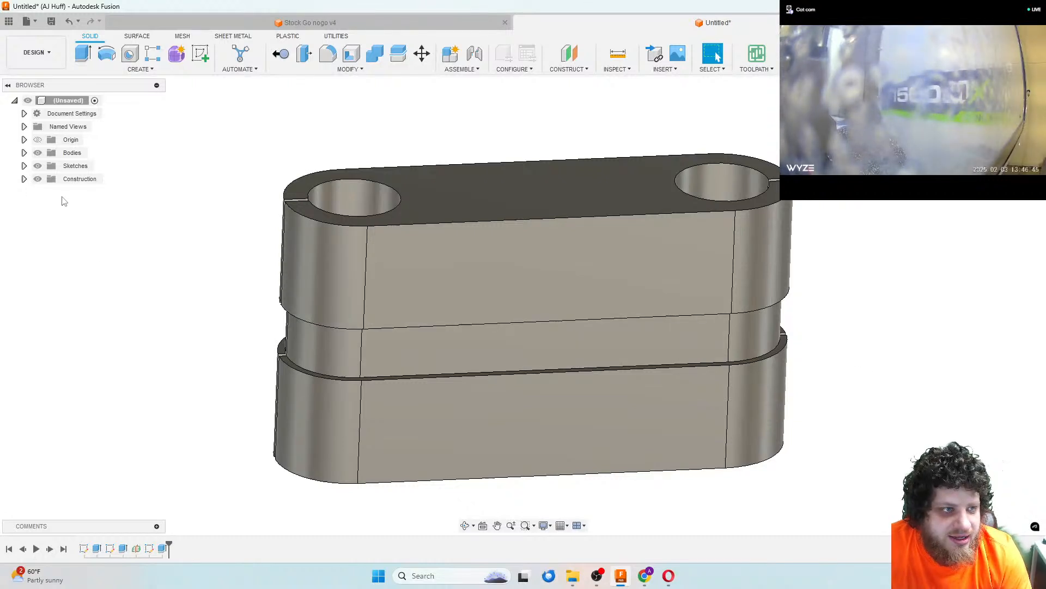
pyautogui.keyDown('shift'); pyautogui.moveTo(302, 229); pyautogui.dragTo(554, 290, button='middle'); pyautogui.keyUp('shift')
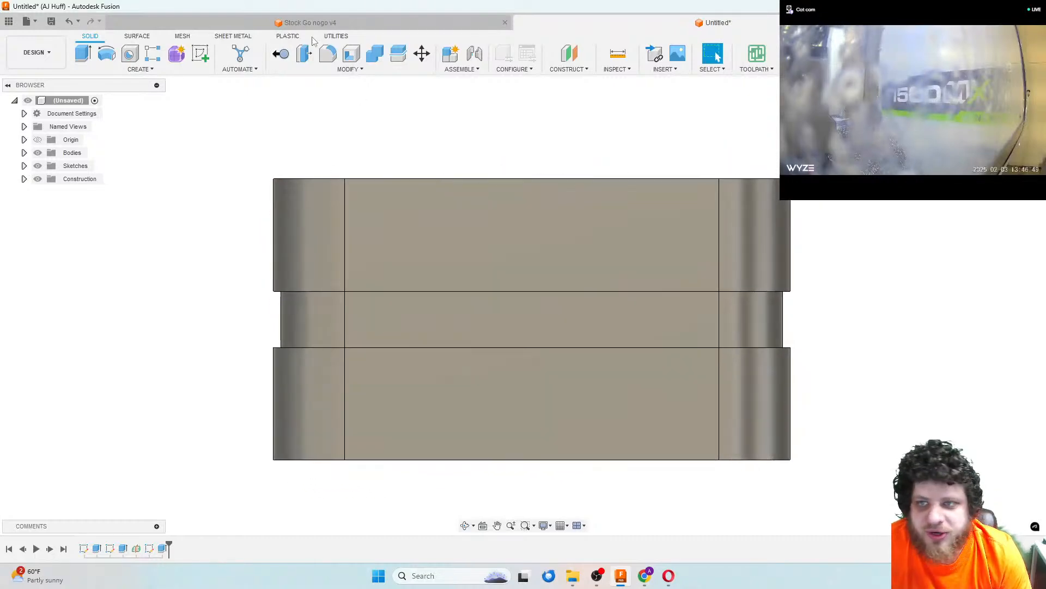
pyautogui.click(176, 52)
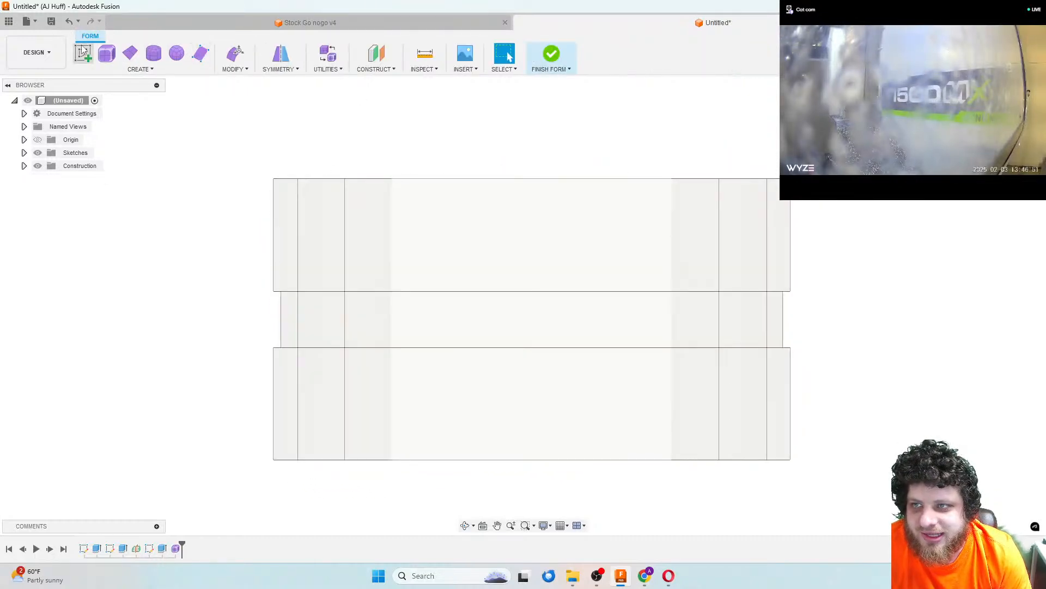
# Step: Finish the form environment and delete the accidental Form feature from the timeline
pyautogui.click(552, 54)
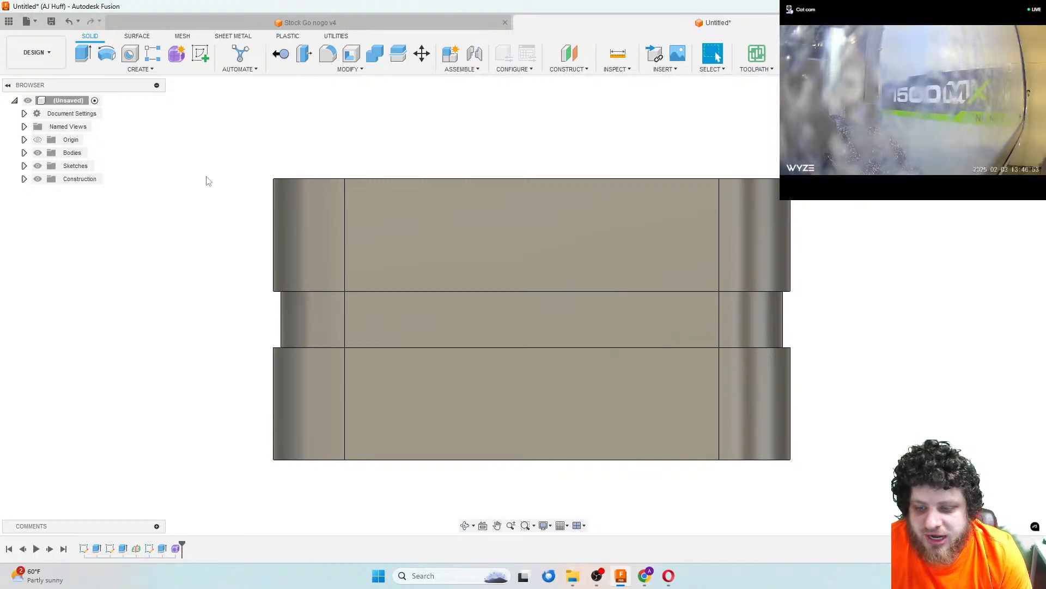
pyautogui.rightClick(180, 550)
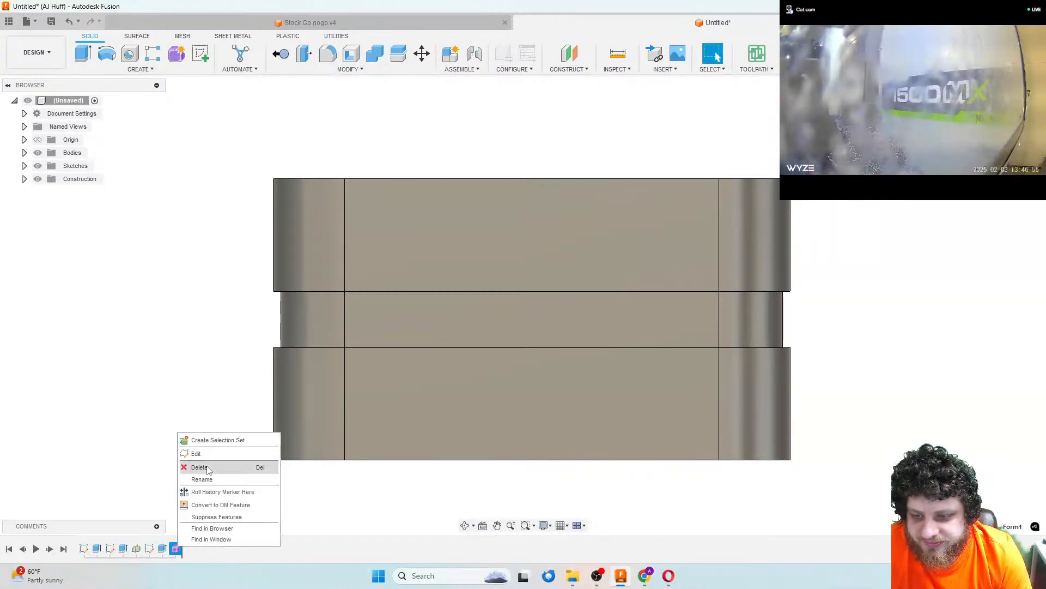
pyautogui.click(198, 467)
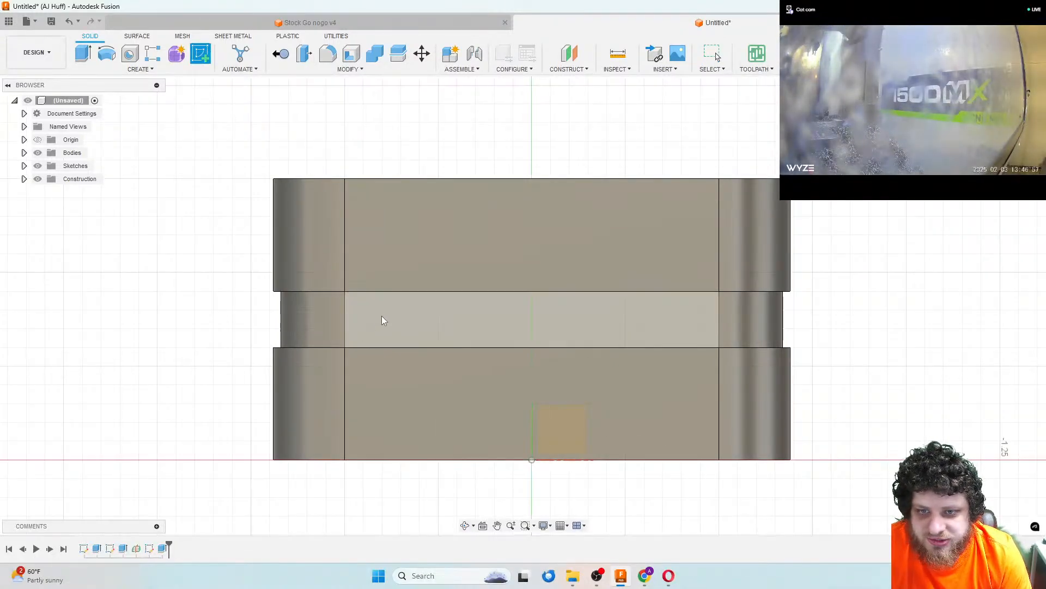
pyautogui.keyDown('shift'); pyautogui.moveTo(387, 207); pyautogui.dragTo(526, 424, button='middle'); pyautogui.keyUp('shift')
pyautogui.keyDown('shift'); pyautogui.moveTo(488, 347); pyautogui.dragTo(482, 326, button='middle'); pyautogui.keyUp('shift')
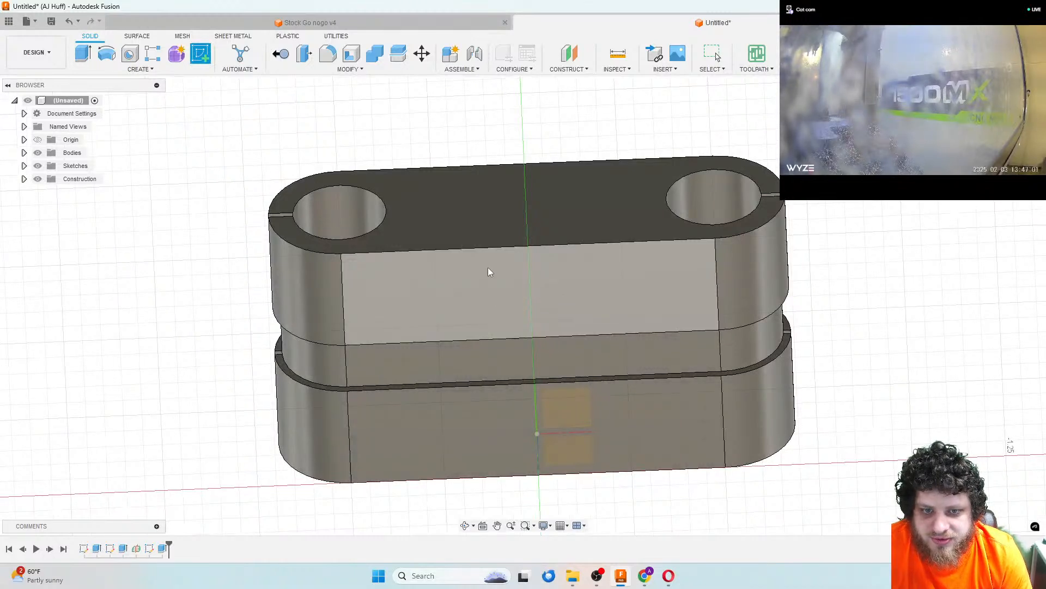
pyautogui.click(541, 353)
pyautogui.press('c')
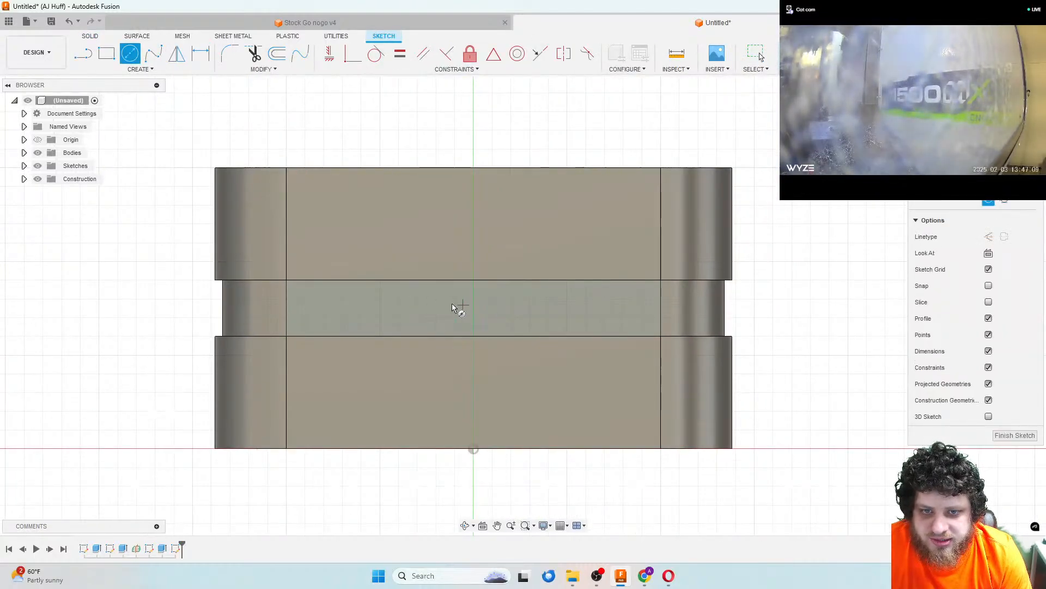
pyautogui.click(474, 309)
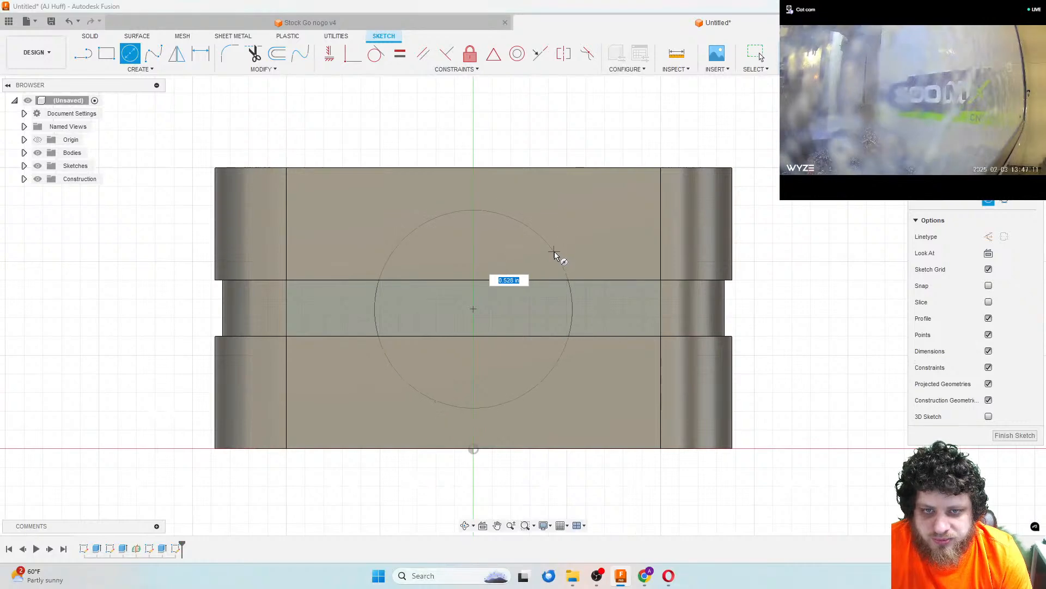
pyautogui.click(555, 253)
pyautogui.press('Escape')
pyautogui.keyDown('shift'); pyautogui.moveTo(603, 273); pyautogui.dragTo(599, 294, button='middle'); pyautogui.keyUp('shift')
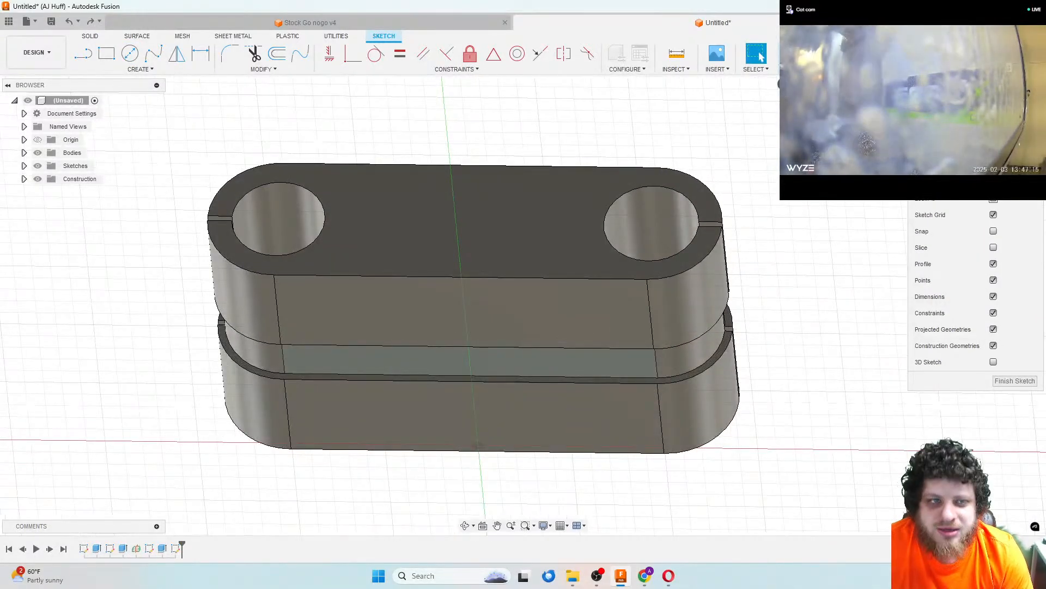
pyautogui.click(1015, 381)
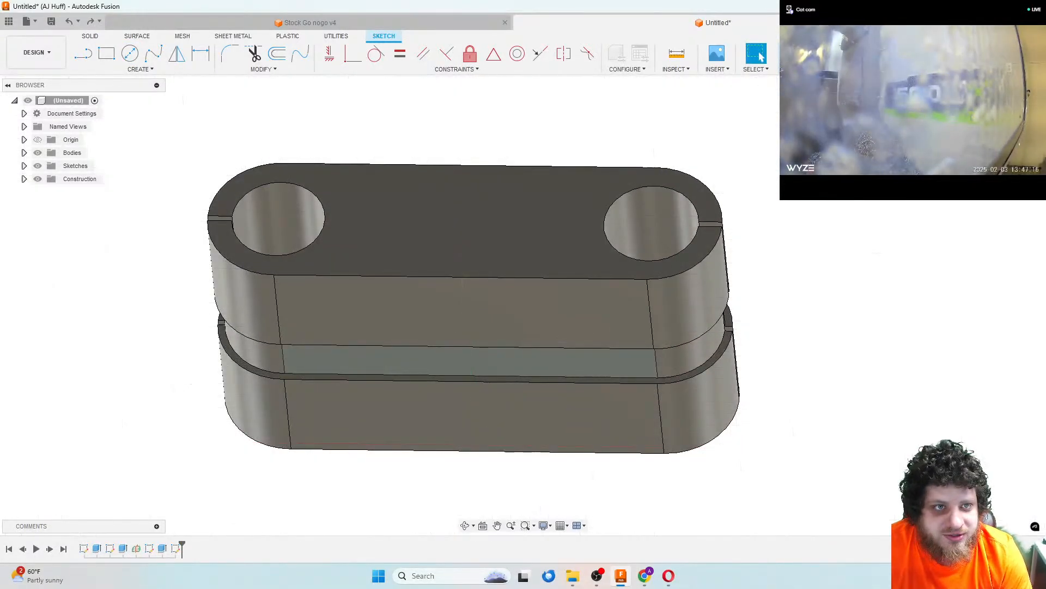
pyautogui.rightClick(177, 548)
pyautogui.click(217, 477)
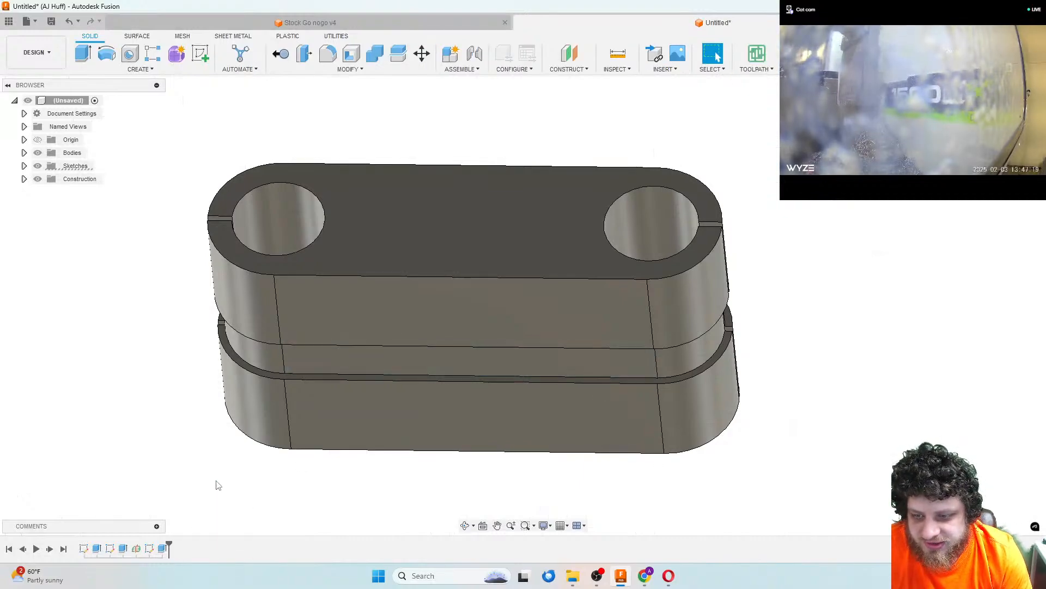
pyautogui.keyDown('shift'); pyautogui.moveTo(517, 289); pyautogui.dragTo(529, 350, button='middle'); pyautogui.keyUp('shift')
pyautogui.scroll(-4, 517, 348)
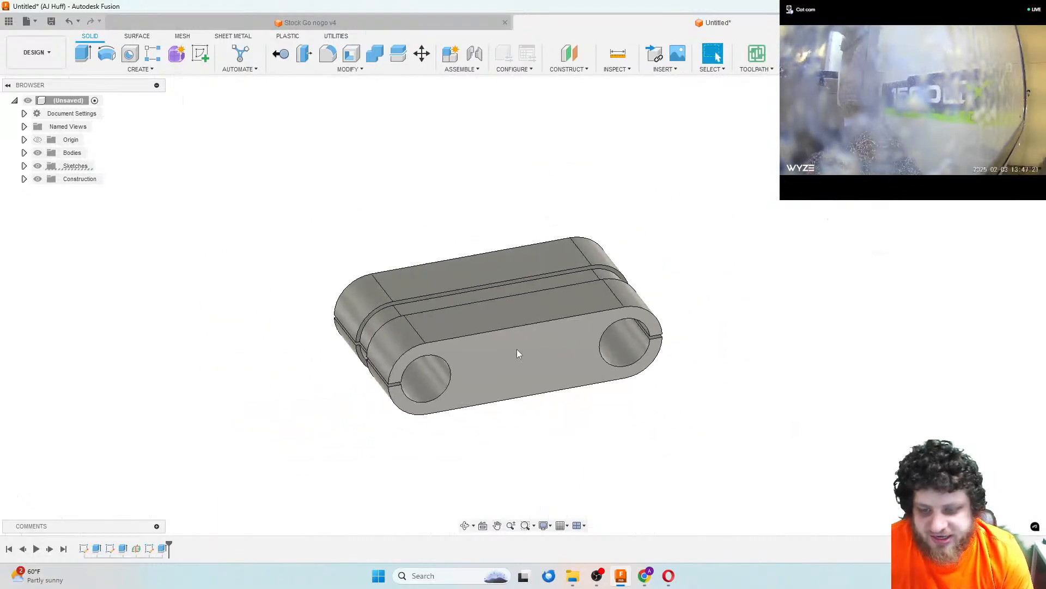
pyautogui.keyDown('shift'); pyautogui.moveTo(471, 307); pyautogui.dragTo(481, 276, button='middle'); pyautogui.keyUp('shift')
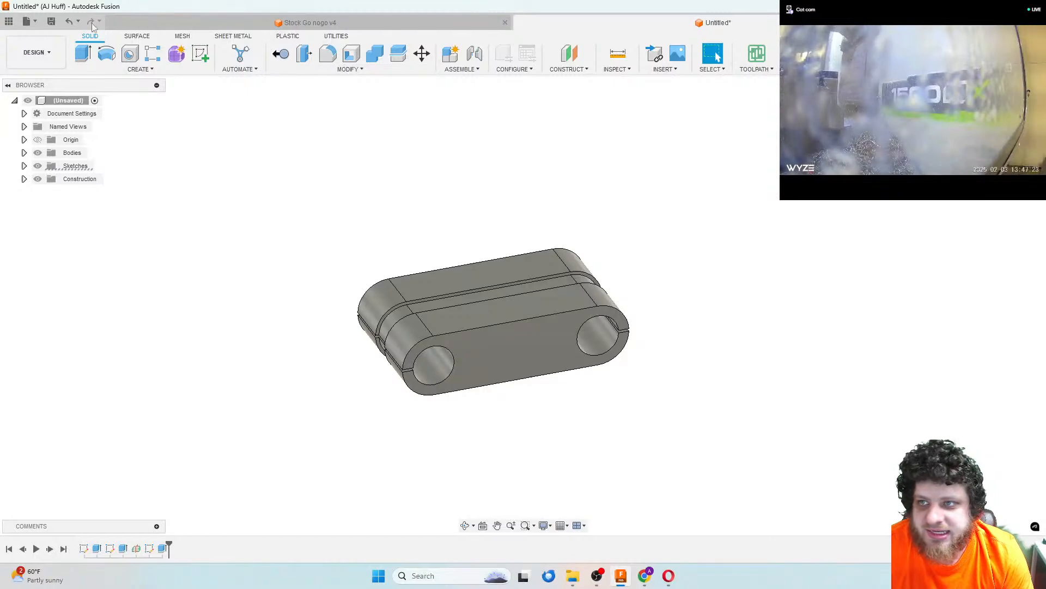
# Step: Save the design as 'Gage Pin Holder' in the Youtube project, then open Change Parameters
pyautogui.click(50, 21)
pyautogui.click(701, 214)
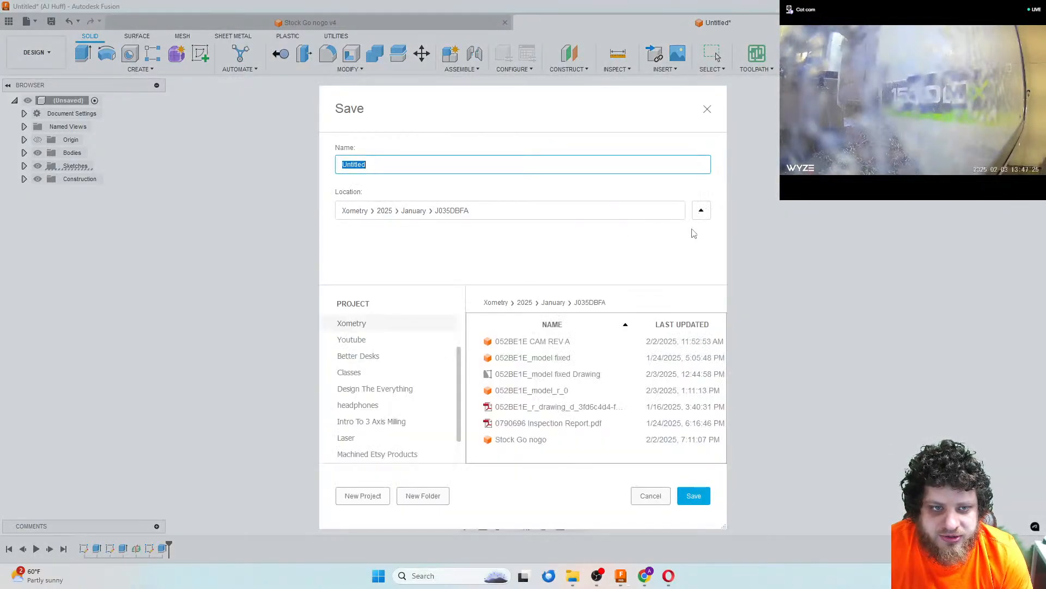
pyautogui.click(366, 341)
pyautogui.doubleClick(380, 162)
pyautogui.write('Gage Pin Holder')
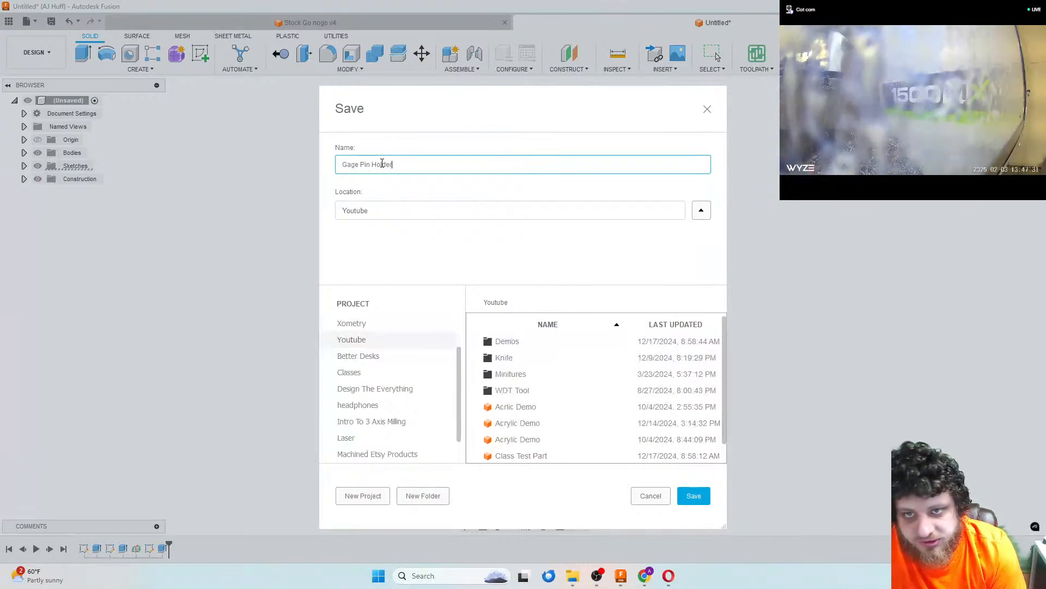
pyautogui.press('Return')
pyautogui.keyDown('shift'); pyautogui.moveTo(642, 337); pyautogui.dragTo(698, 293, button='middle'); pyautogui.keyUp('shift')
pyautogui.hotkey('shift', 'p')
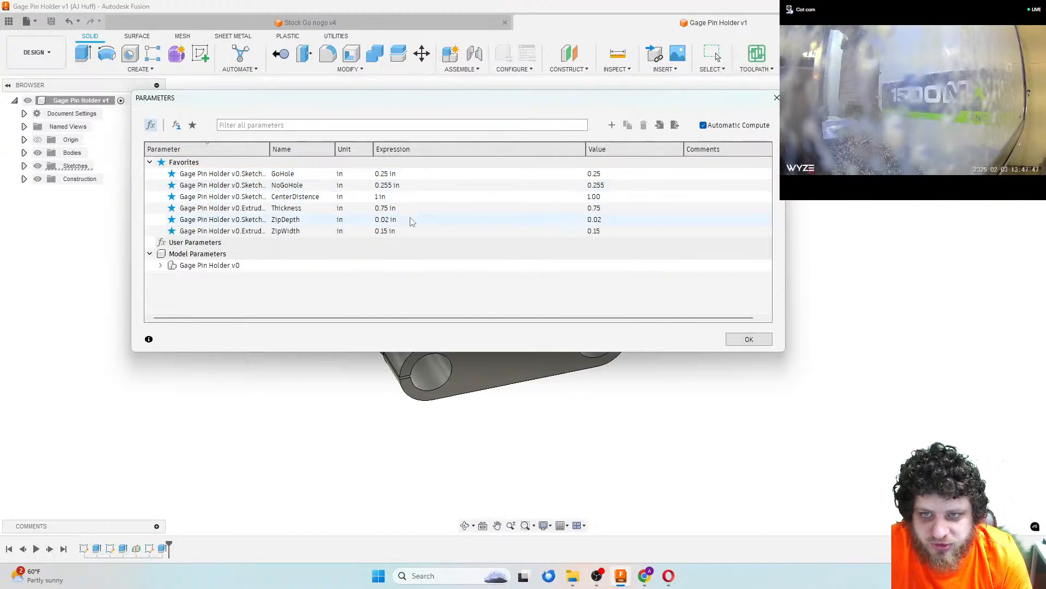
# Step: Unstar CenterDistence, ZipDepth, Thickness and ZipWidth as favourite parameters
pyautogui.click(172, 196)
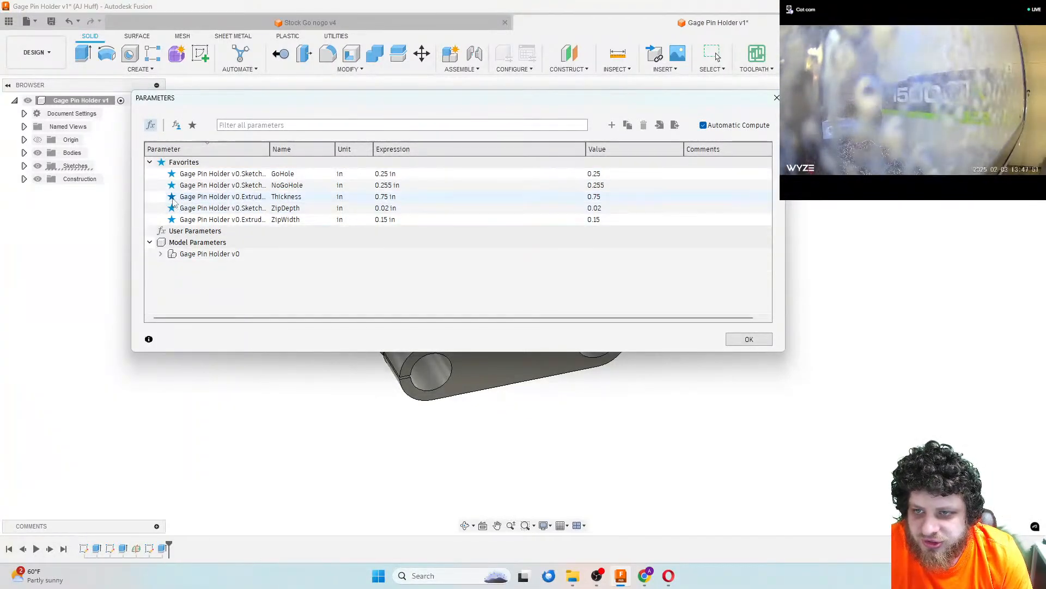
pyautogui.click(171, 207)
pyautogui.click(172, 197)
pyautogui.click(171, 197)
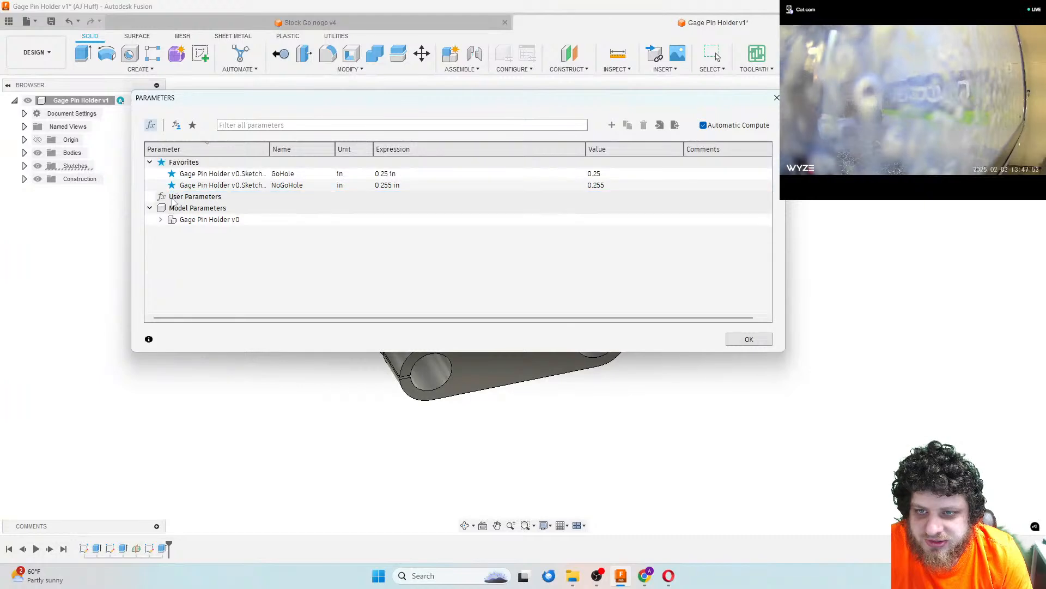
pyautogui.click(749, 340)
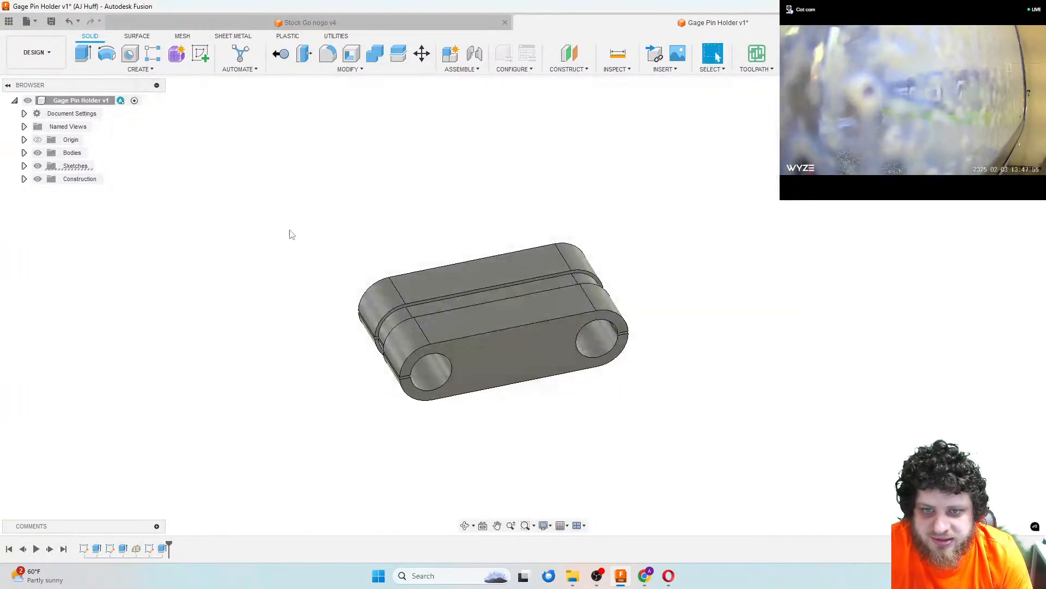
# Step: Save the design as a new version (v2)
pyautogui.click(52, 26)
pyautogui.click(532, 300)
pyautogui.keyDown('shift'); pyautogui.moveTo(483, 286); pyautogui.dragTo(620, 438, button='middle'); pyautogui.keyUp('shift')
pyautogui.press('Escape')
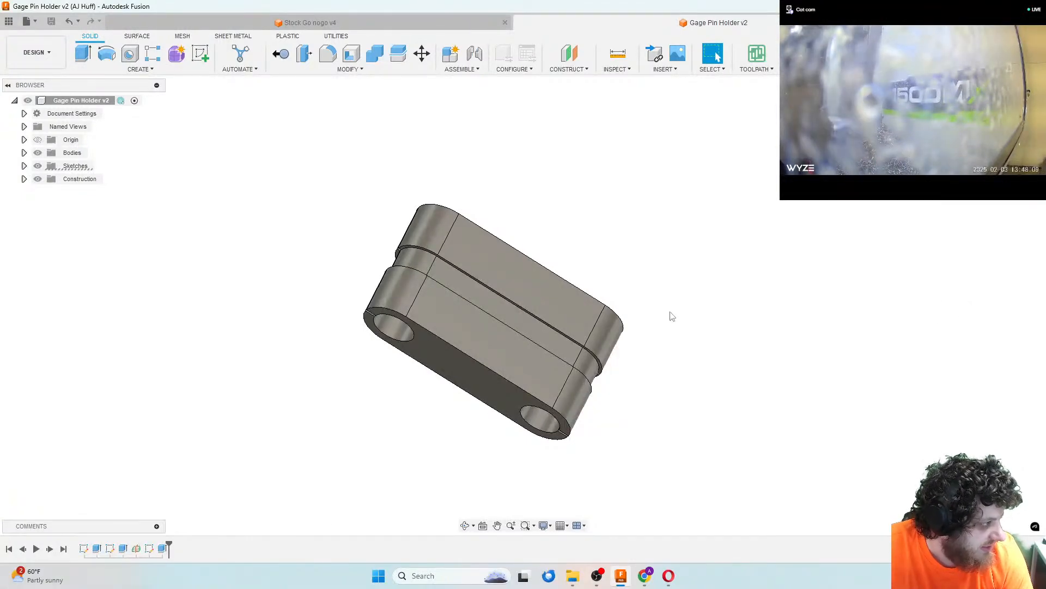
pyautogui.keyDown('shift'); pyautogui.moveTo(331, 229); pyautogui.dragTo(264, 185, button='middle'); pyautogui.keyUp('shift')
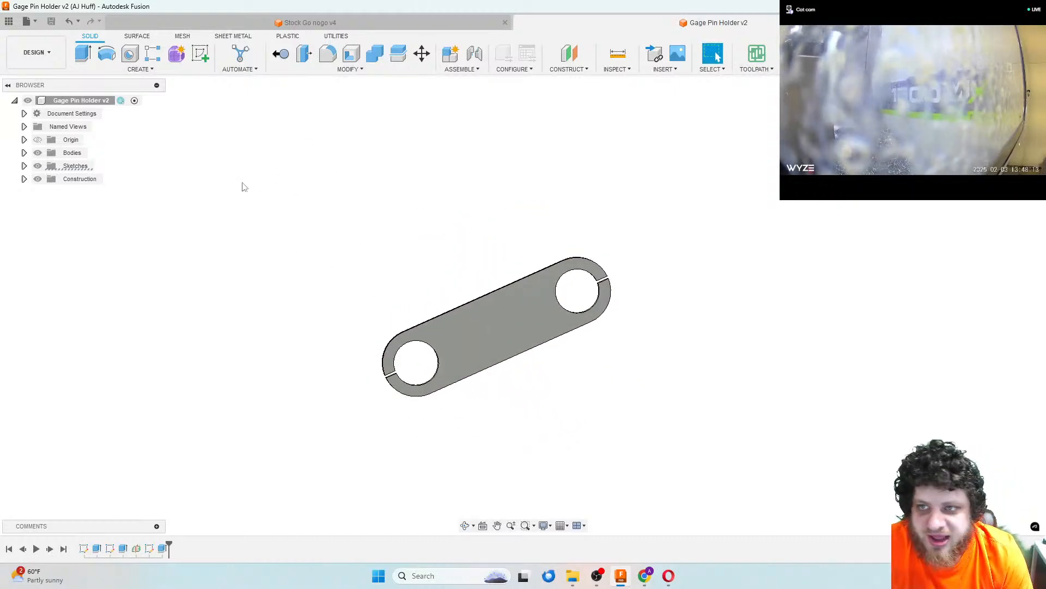
pyautogui.keyDown('shift'); pyautogui.moveTo(545, 212); pyautogui.dragTo(582, 189, button='middle'); pyautogui.keyUp('shift')
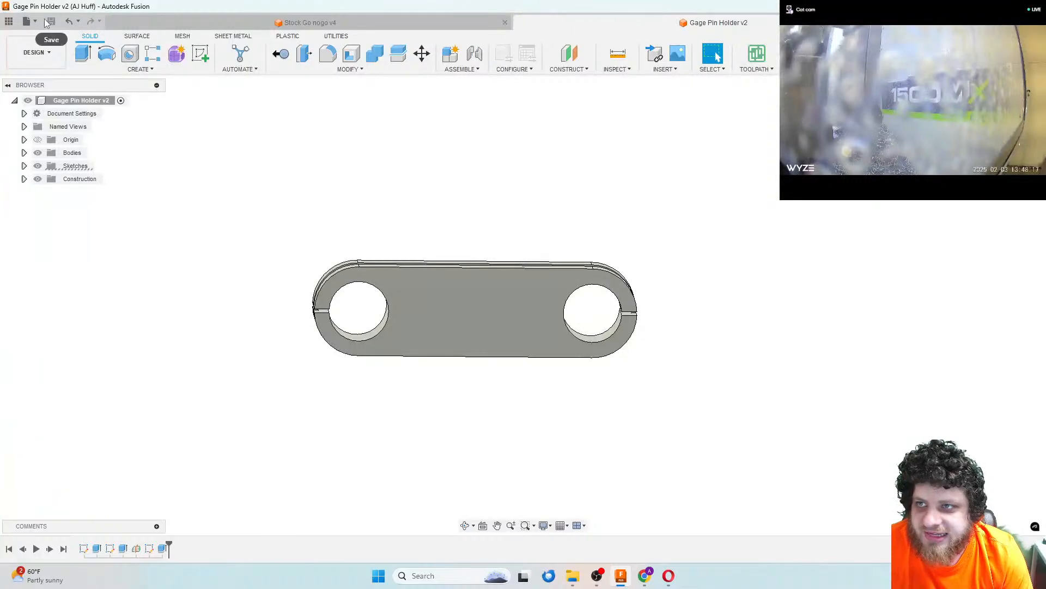
pyautogui.click(27, 22)
pyautogui.click(50, 190)
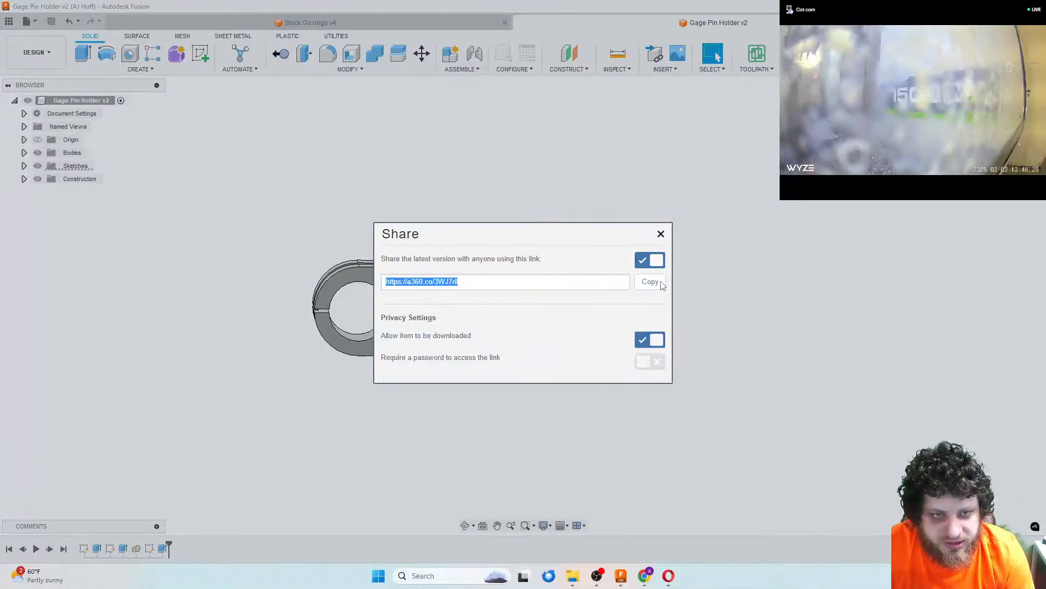
pyautogui.click(661, 235)
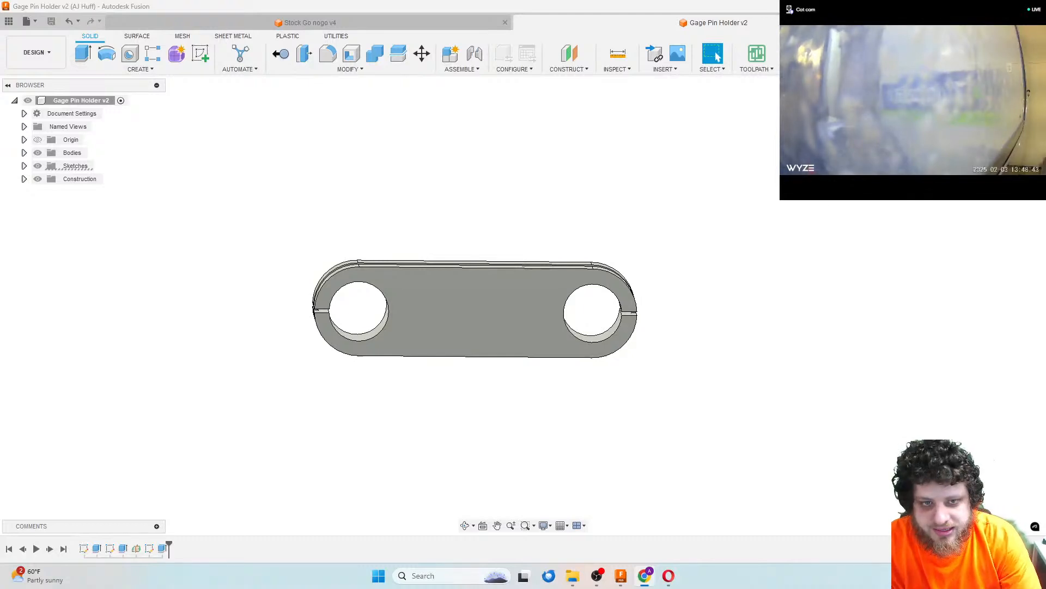
pyautogui.keyDown('shift'); pyautogui.moveTo(801, 306); pyautogui.dragTo(810, 369, button='middle'); pyautogui.keyUp('shift')
# Step: Snap to the front view and open the first sketch to check its dimensions
pyautogui.keyDown('shift'); pyautogui.moveTo(634, 315); pyautogui.dragTo(695, 312, button='middle'); pyautogui.keyUp('shift')
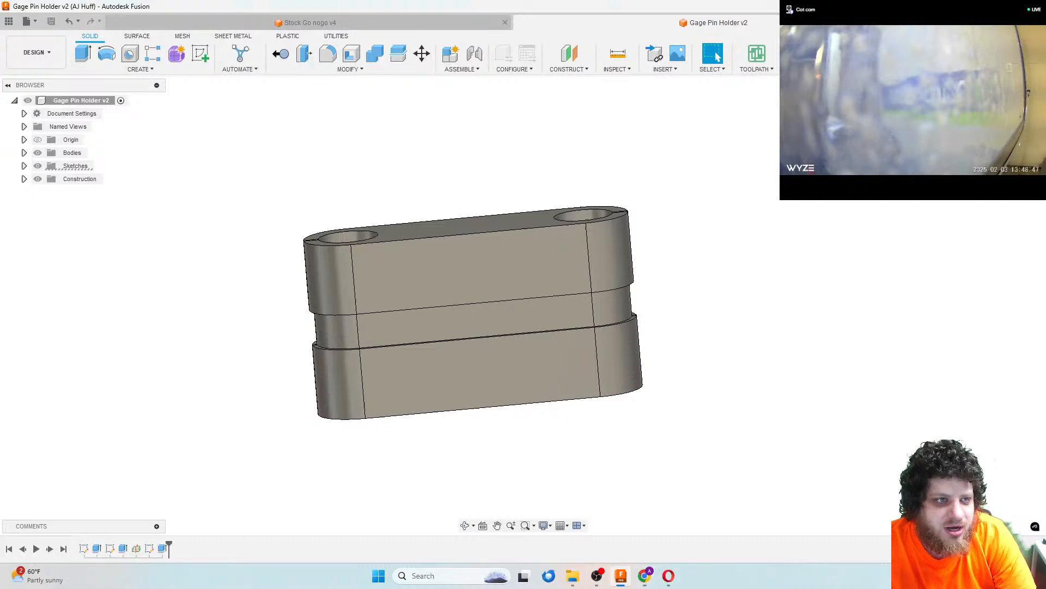
pyautogui.click(1008, 117)
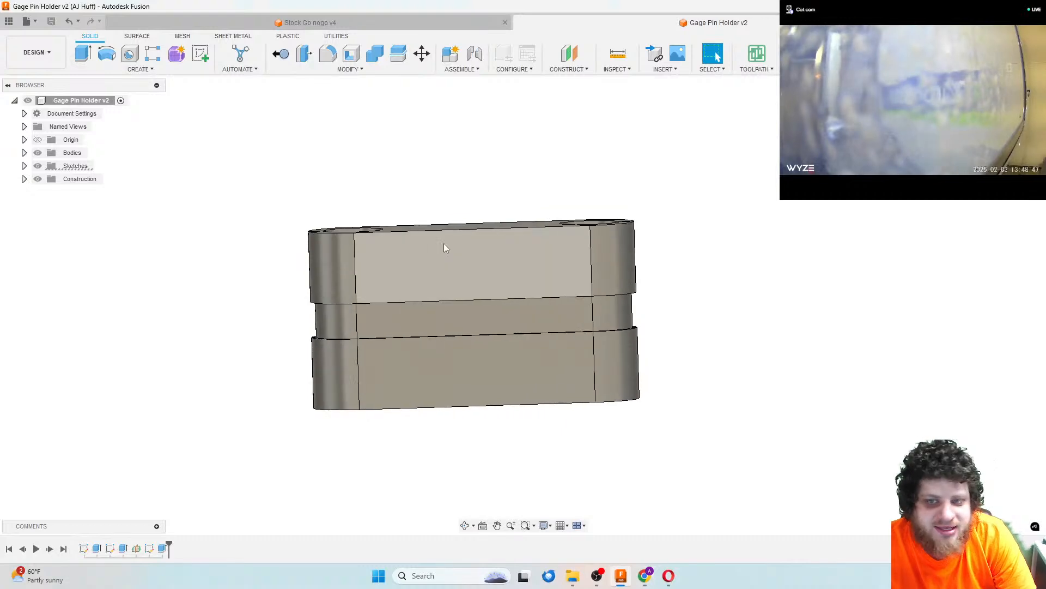
pyautogui.click(201, 54)
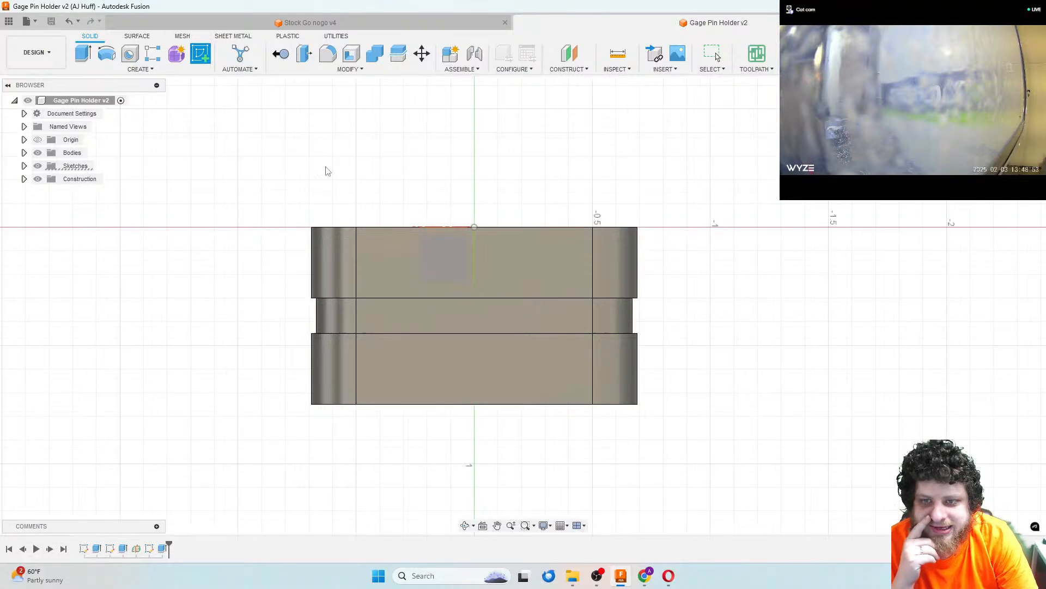
pyautogui.press('Escape')
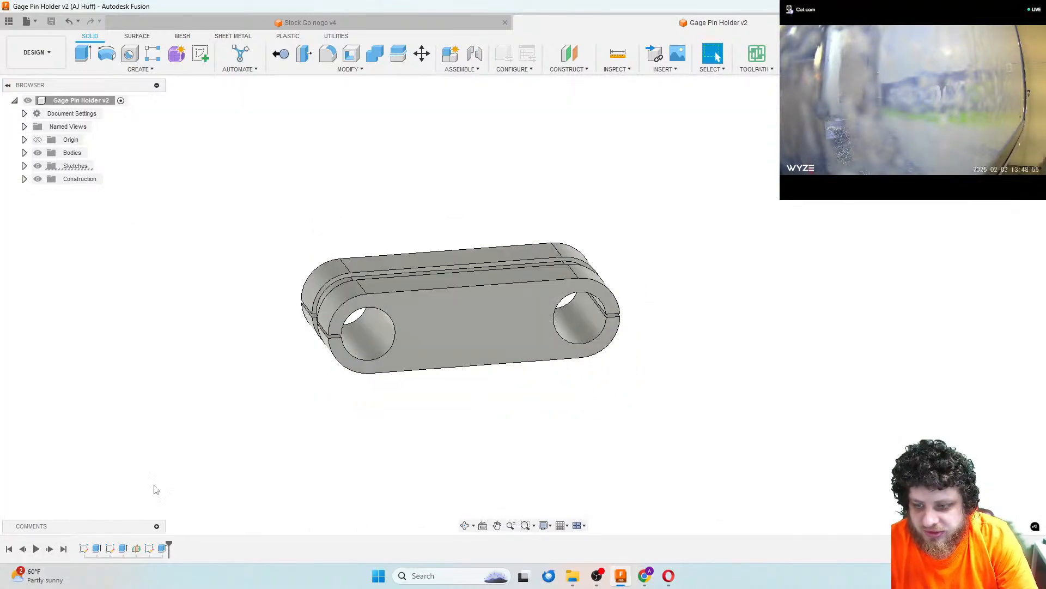
pyautogui.doubleClick(85, 548)
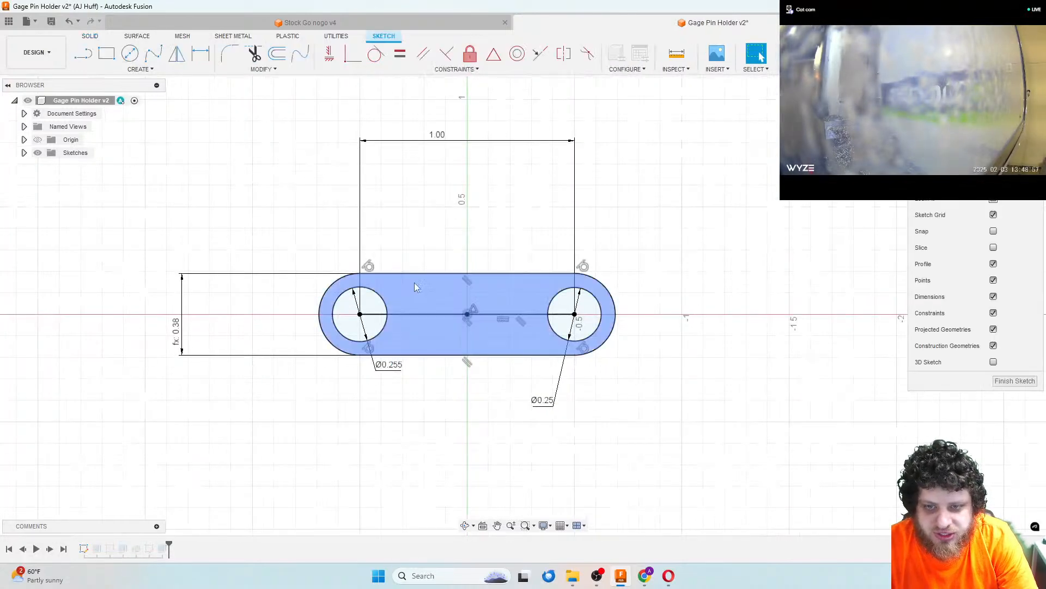
pyautogui.click(794, 53)
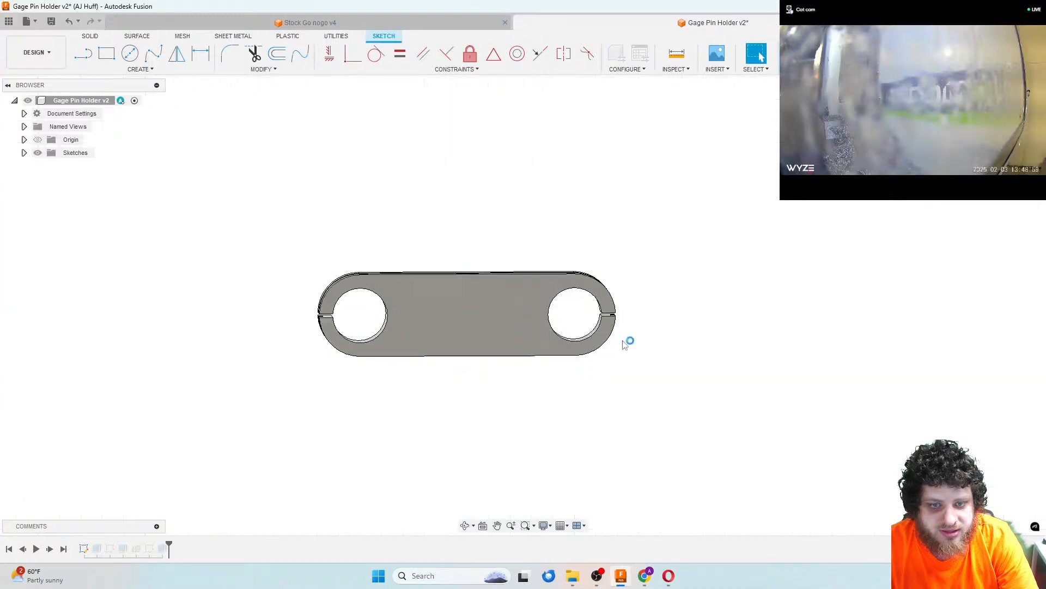
# Step: Change the GoHole parameter from 0.25 in to 0.2 in
pyautogui.hotkey('ctrl', 'p')
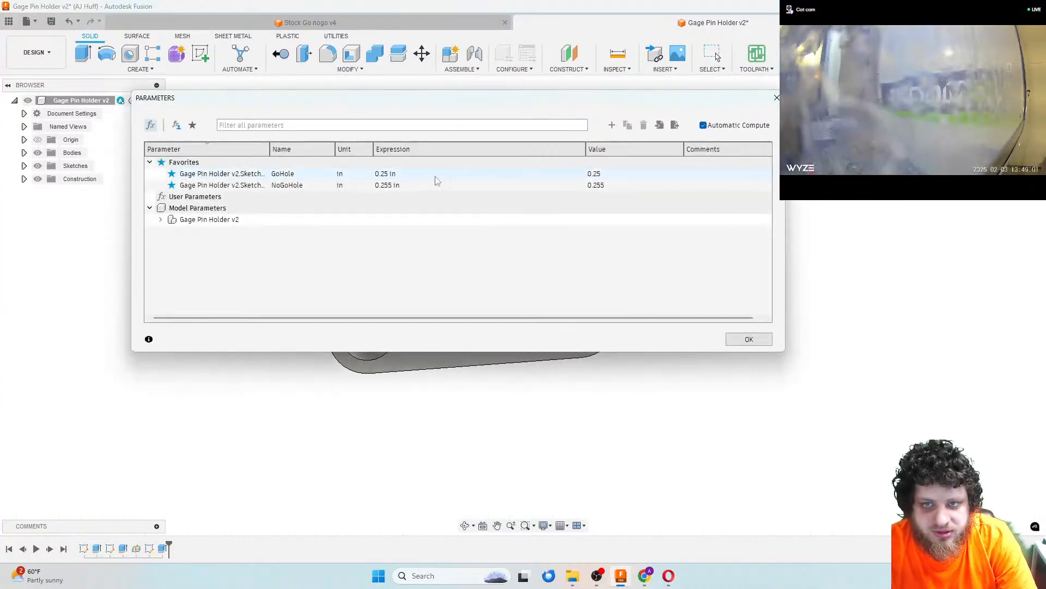
pyautogui.doubleClick(417, 173)
pyautogui.press('BackSpace')
pyautogui.write('0.2')
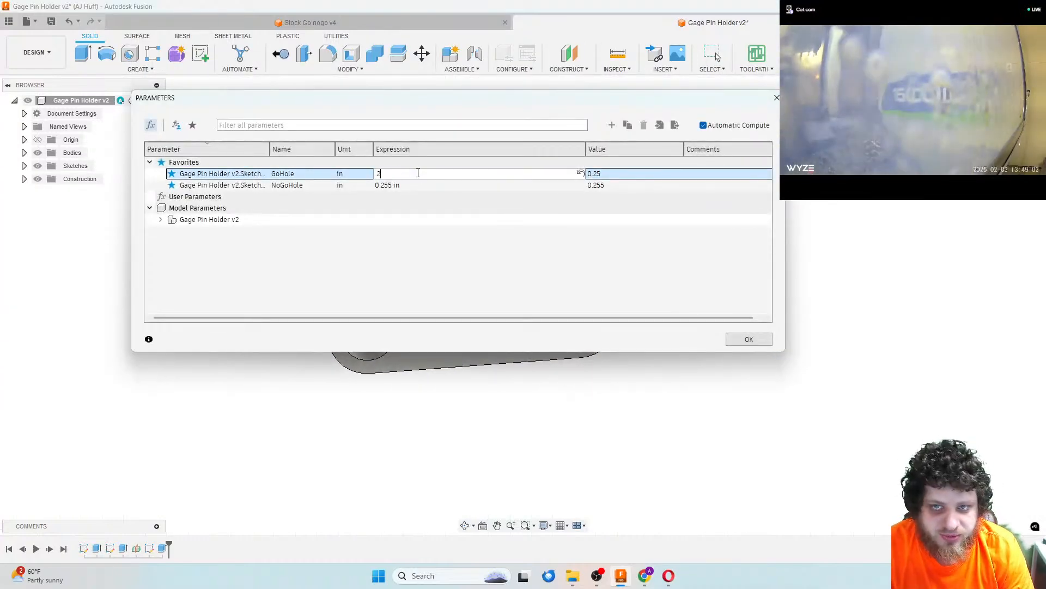
pyautogui.press('Return')
pyautogui.click(749, 339)
pyautogui.moveTo(572, 250)
pyautogui.keyDown('shift'); pyautogui.mouseDown(button='middle')
pyautogui.moveTo(575, 289)
pyautogui.moveTo(366, 179)
pyautogui.mouseUp(button='middle'); pyautogui.keyUp('shift')
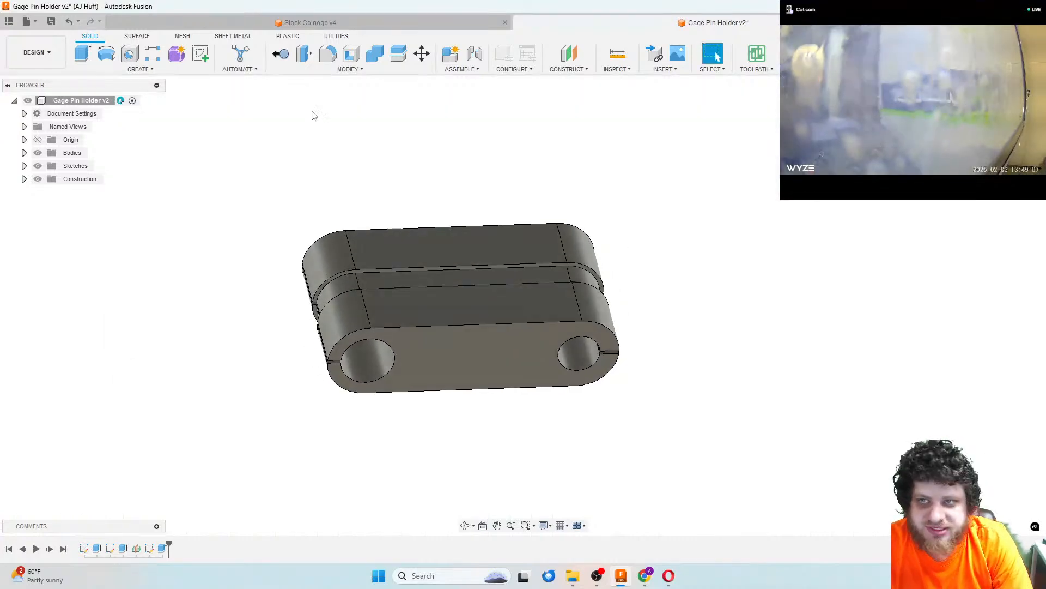
pyautogui.click(200, 53)
# Step: Sketch on the block's face and add 'GO' text 0.25 in tall
pyautogui.click(518, 304)
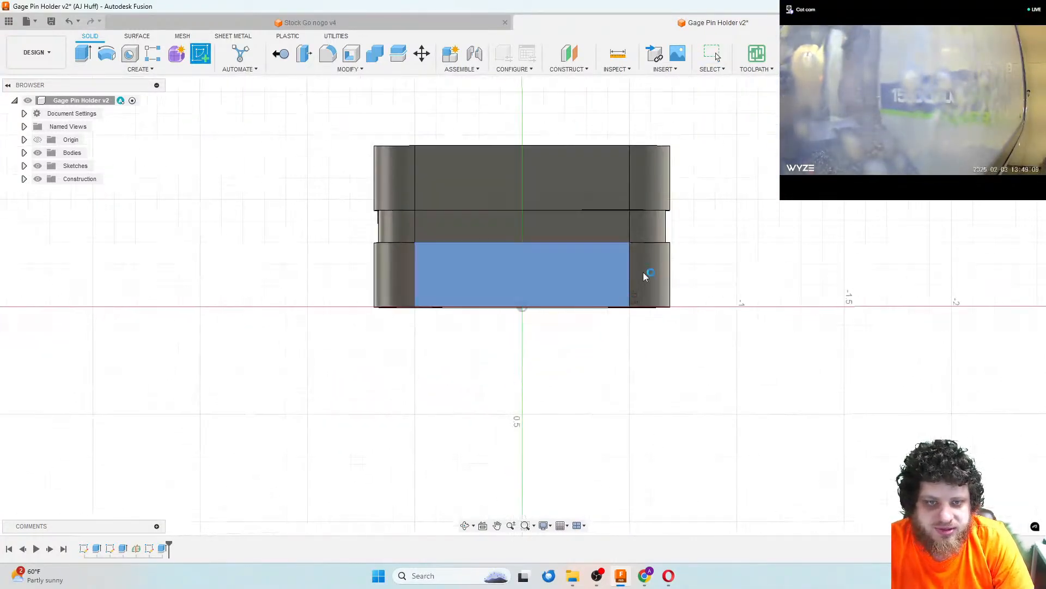
pyautogui.scroll(2, 456, 230)
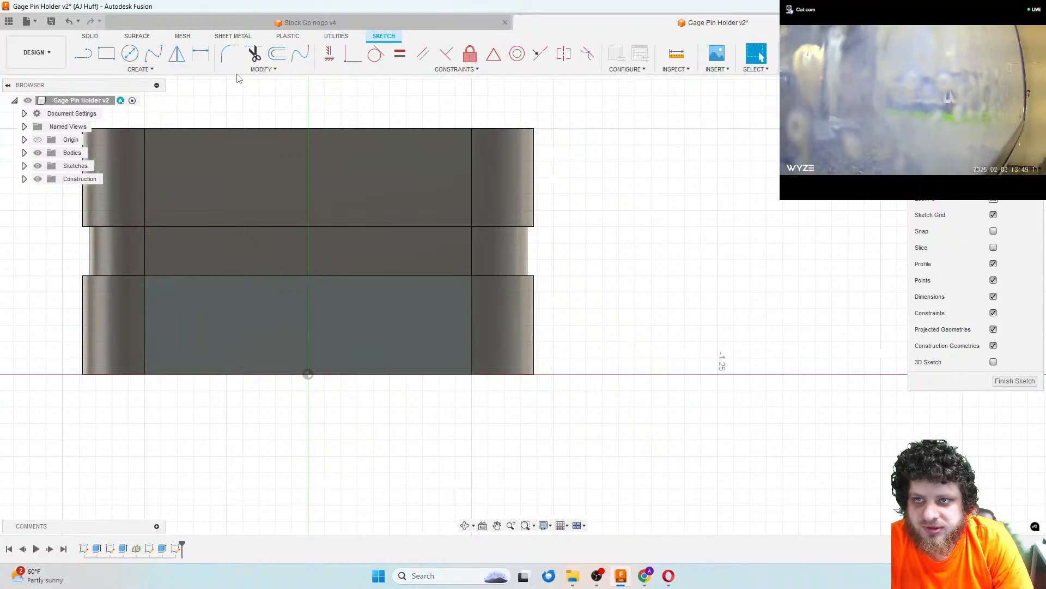
pyautogui.write('s')
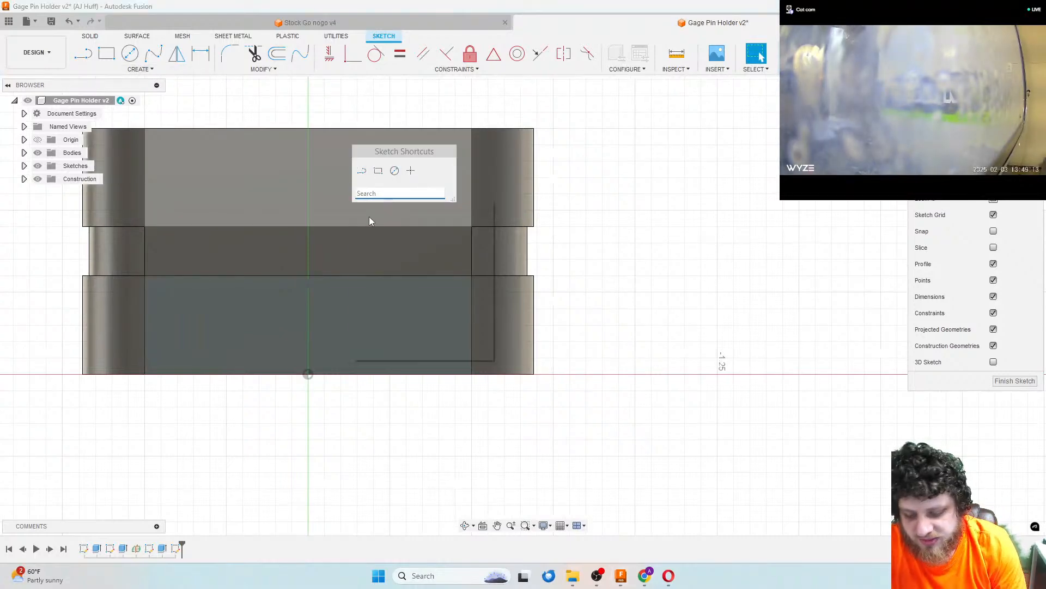
pyautogui.write('te')
pyautogui.click(364, 221)
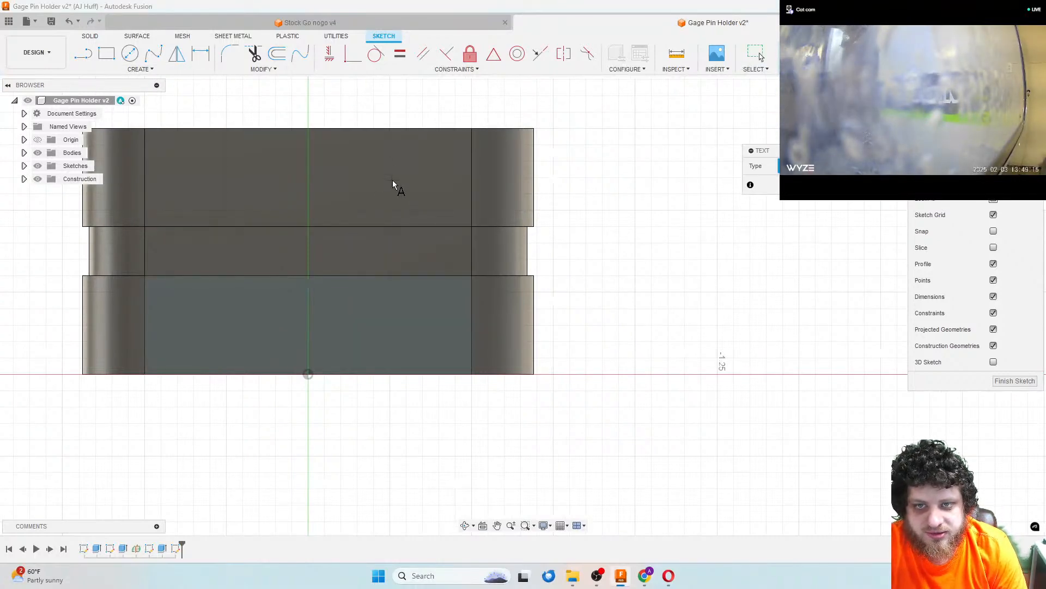
pyautogui.click(387, 159)
pyautogui.click(460, 217)
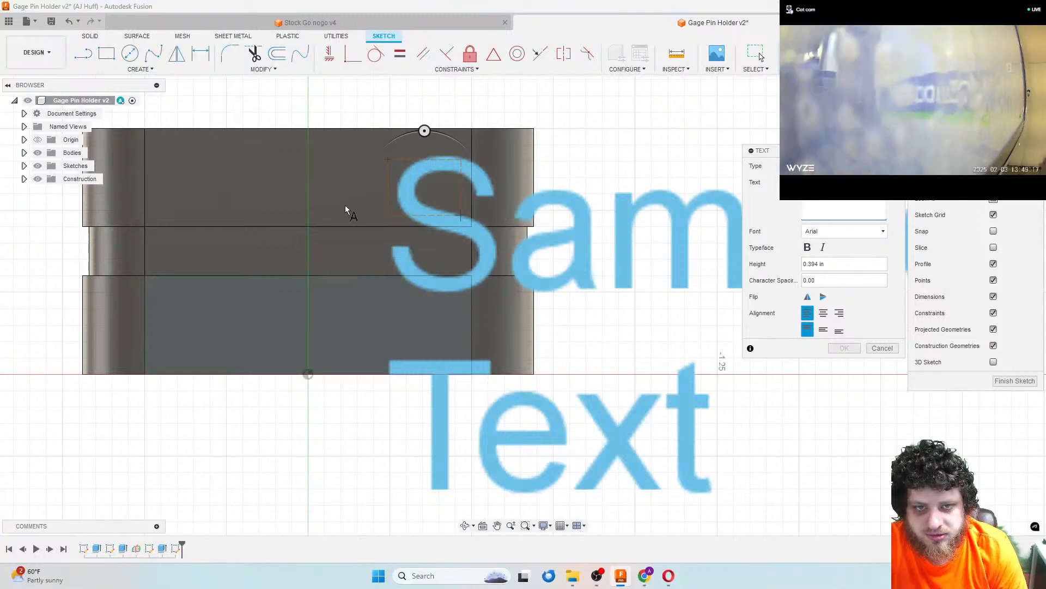
pyautogui.scroll(-4, 435, 201)
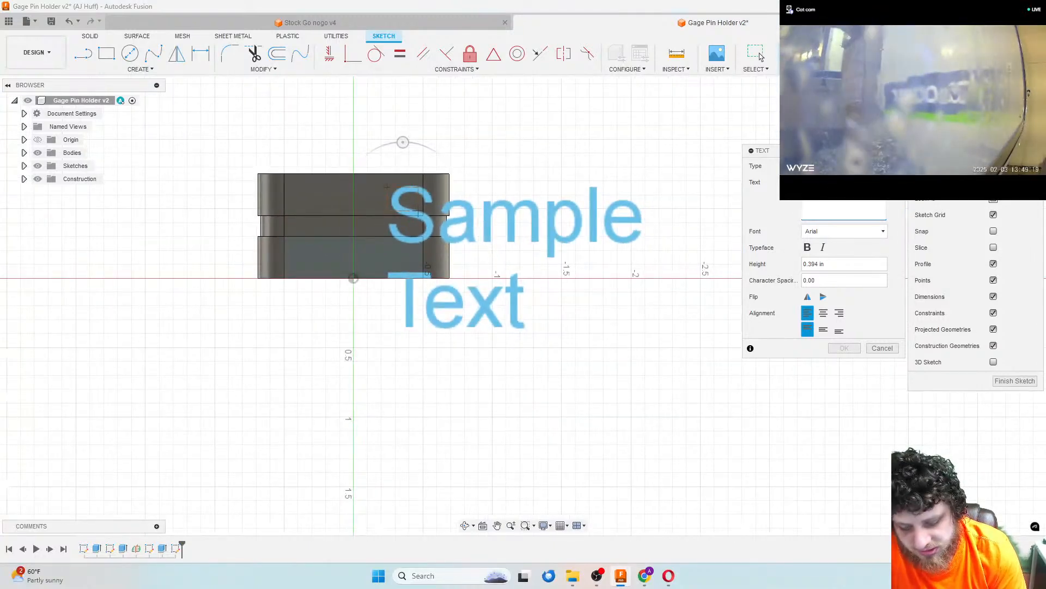
pyautogui.write('GO')
pyautogui.click(851, 265)
pyautogui.write('.25')
pyautogui.press('Return')
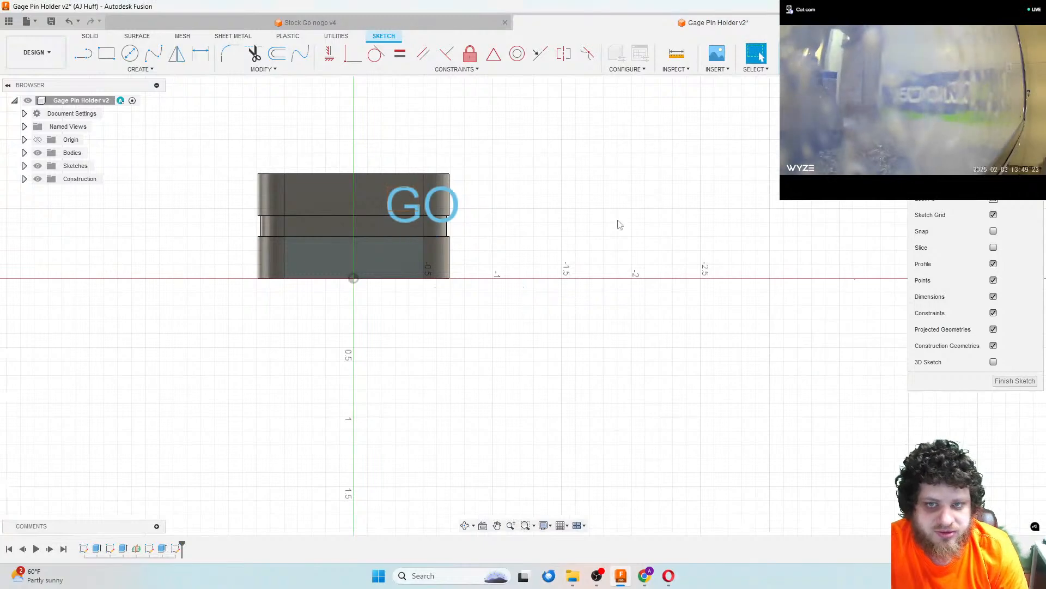
# Step: Reposition the GO text across the block's face
pyautogui.scroll(5, 381, 216)
pyautogui.moveTo(378, 209); pyautogui.dragTo(290, 202)
pyautogui.scroll(-3, 303, 211)
pyautogui.moveTo(303, 212); pyautogui.dragTo(422, 220, button='middle')
pyautogui.scroll(3, 423, 220)
pyautogui.moveTo(467, 239)
pyautogui.mouseDown()
pyautogui.moveTo(440, 241)
pyautogui.moveTo(460, 242)
pyautogui.mouseUp()
pyautogui.moveTo(460, 242)
pyautogui.keyDown('shift'); pyautogui.mouseDown(button='middle')
pyautogui.moveTo(397, 238)
pyautogui.moveTo(415, 173)
pyautogui.moveTo(437, 201)
pyautogui.mouseUp(button='middle'); pyautogui.keyUp('shift')
# Step: Reduce the GO text height to 0.1875 in and move it right
pyautogui.doubleClick(442, 194)
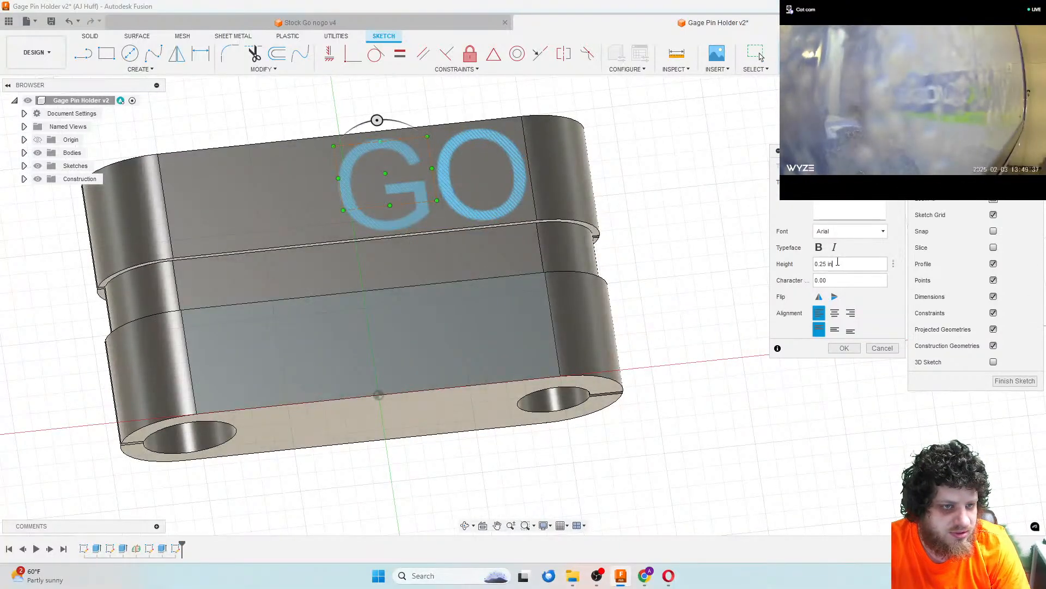
pyautogui.write('0.1875')
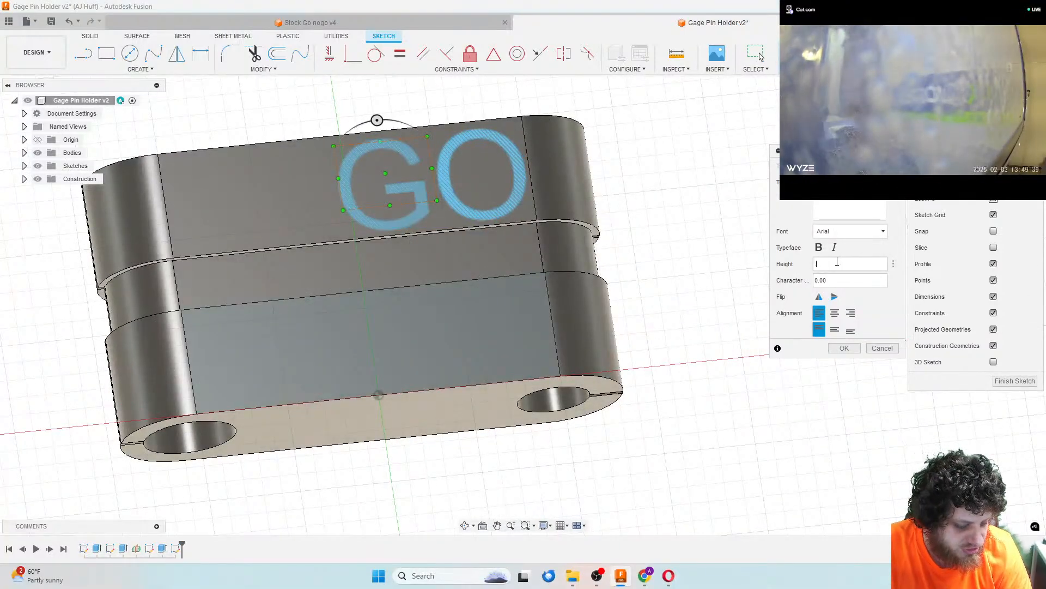
pyautogui.press('Return')
pyautogui.moveTo(420, 171); pyautogui.dragTo(457, 181)
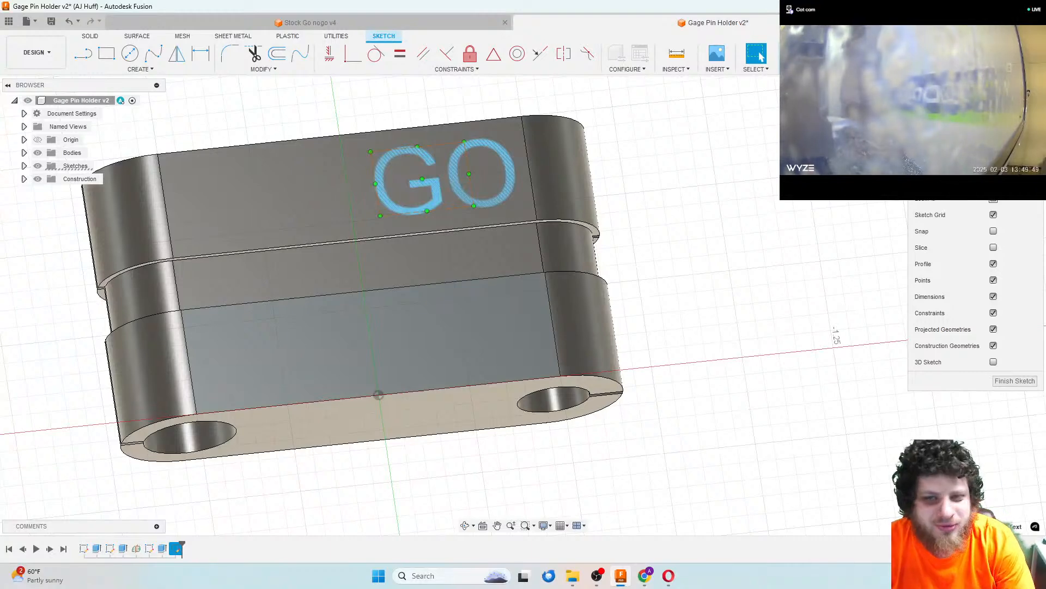
# Step: Enlarge the GO text box and align the text center and middle
pyautogui.keyDown('shift'); pyautogui.moveTo(682, 186); pyautogui.dragTo(696, 187, button='middle'); pyautogui.keyUp('shift')
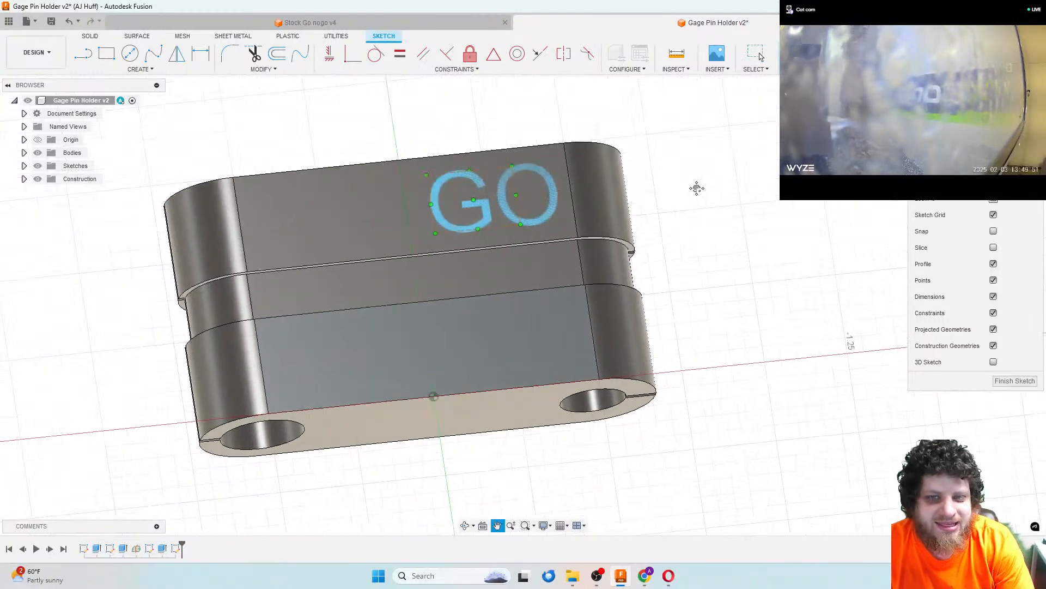
pyautogui.keyDown('shift'); pyautogui.moveTo(578, 193); pyautogui.dragTo(629, 197, button='middle'); pyautogui.keyUp('shift')
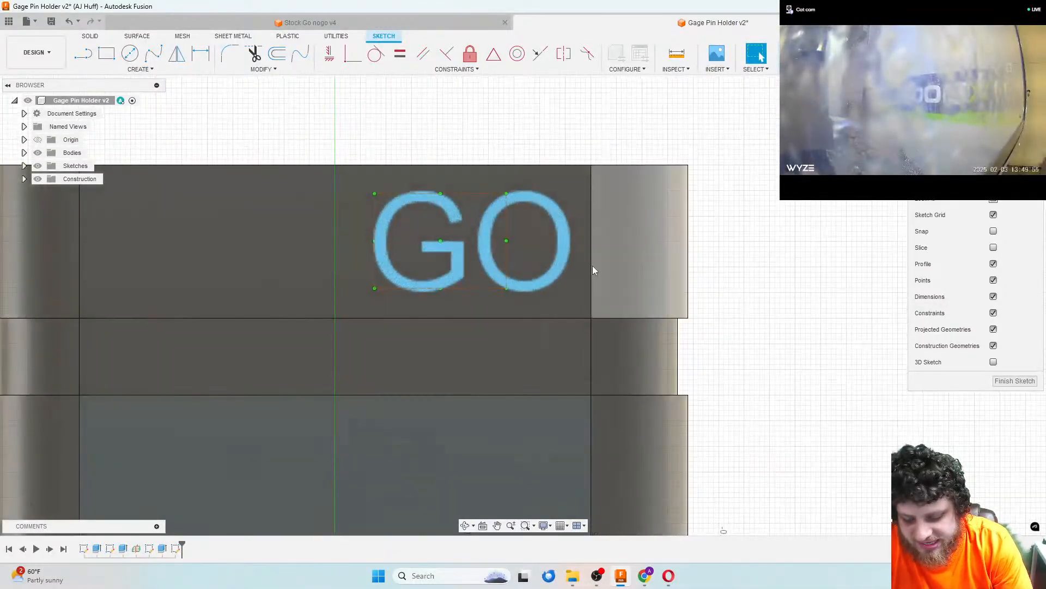
pyautogui.moveTo(506, 245); pyautogui.dragTo(569, 248)
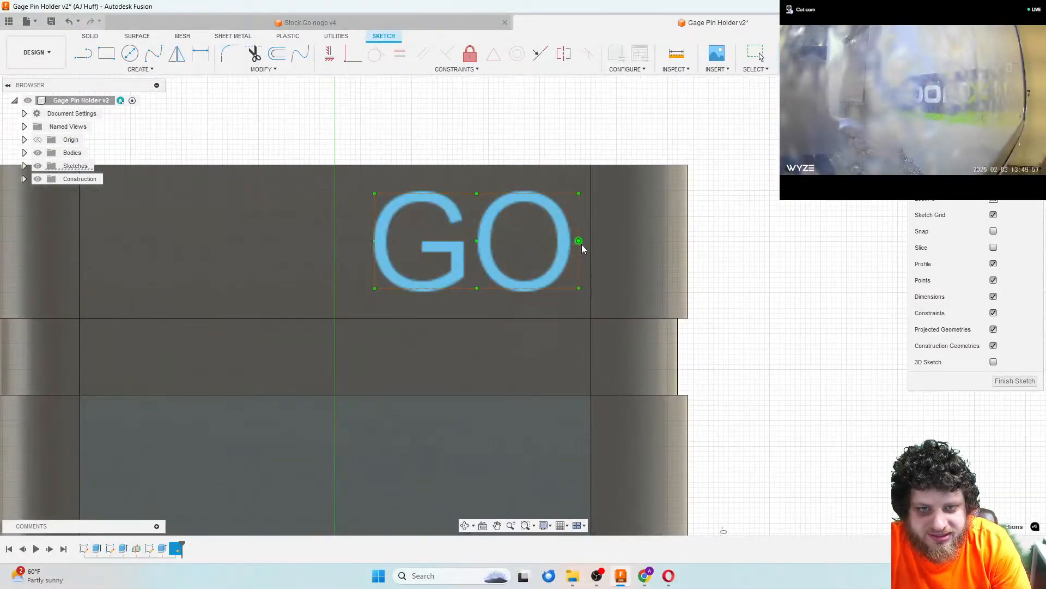
pyautogui.moveTo(579, 289); pyautogui.dragTo(579, 307)
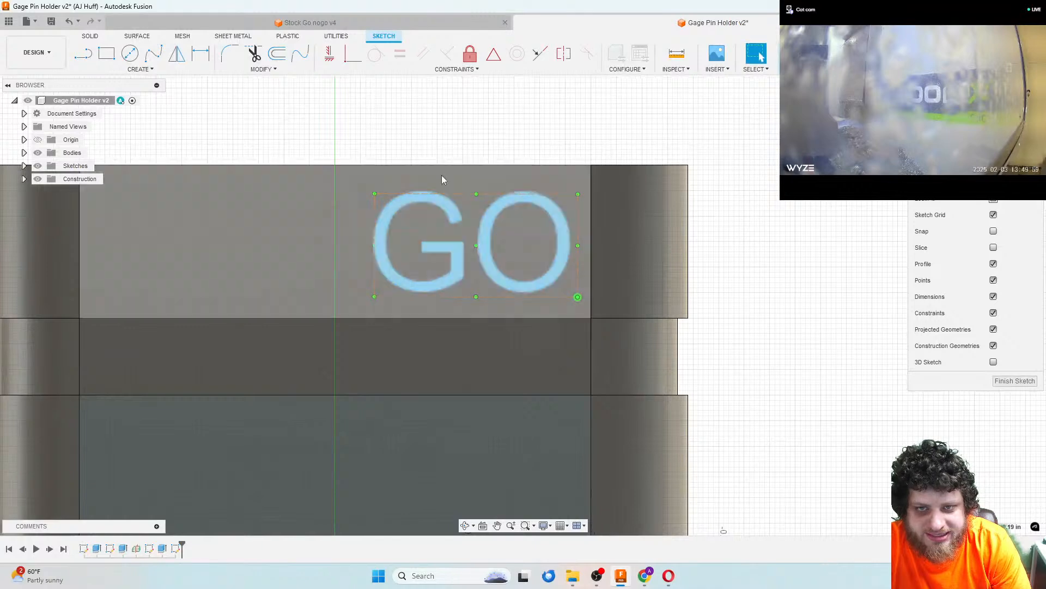
pyautogui.doubleClick(406, 285)
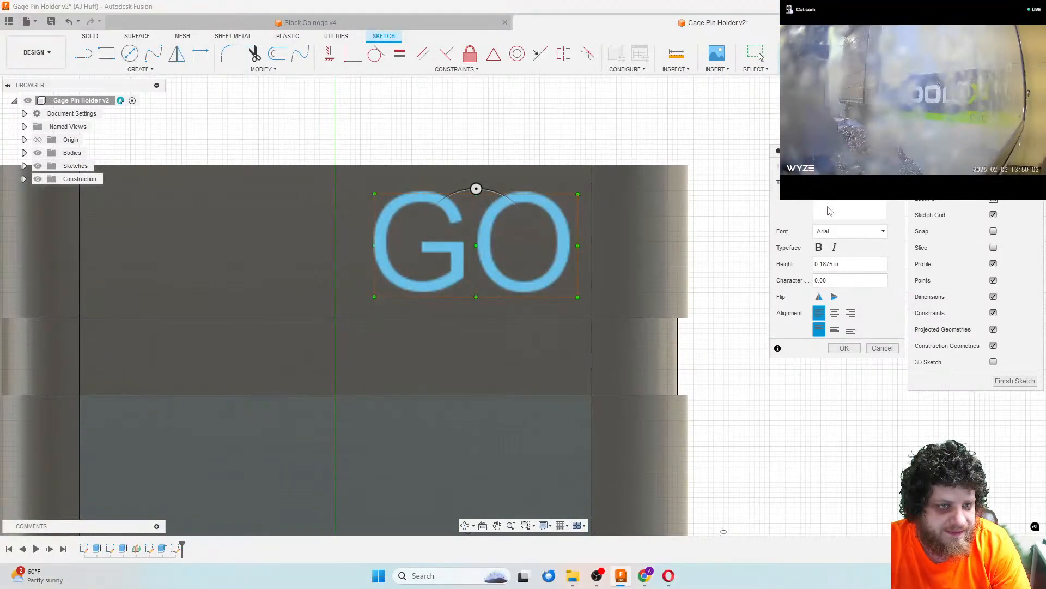
pyautogui.click(834, 329)
pyautogui.click(834, 312)
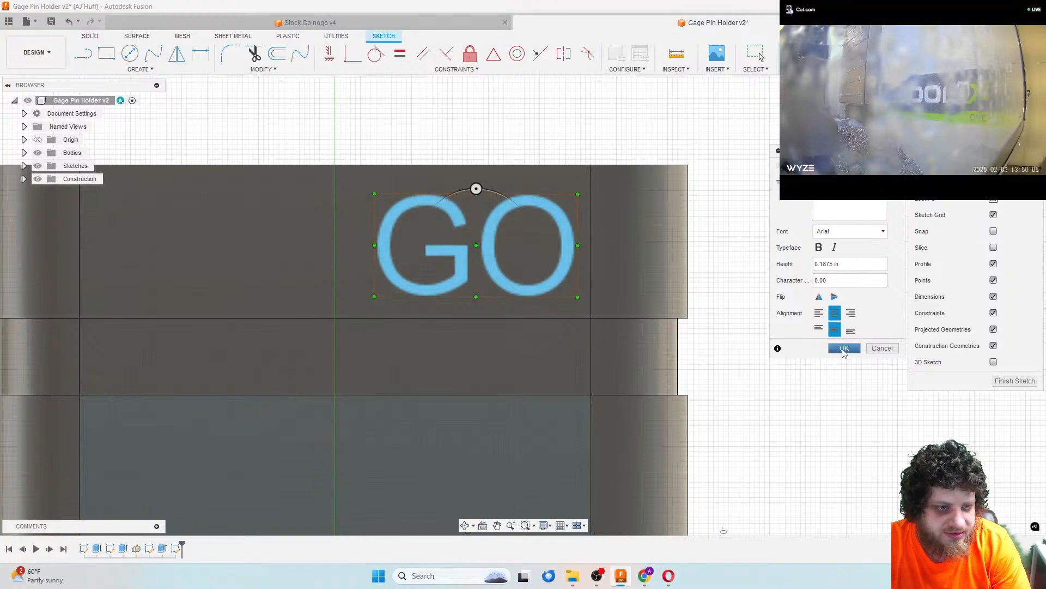
pyautogui.click(844, 348)
# Step: Dimension the GO text box 0.40 wide and 0.20 tall
pyautogui.press('d')
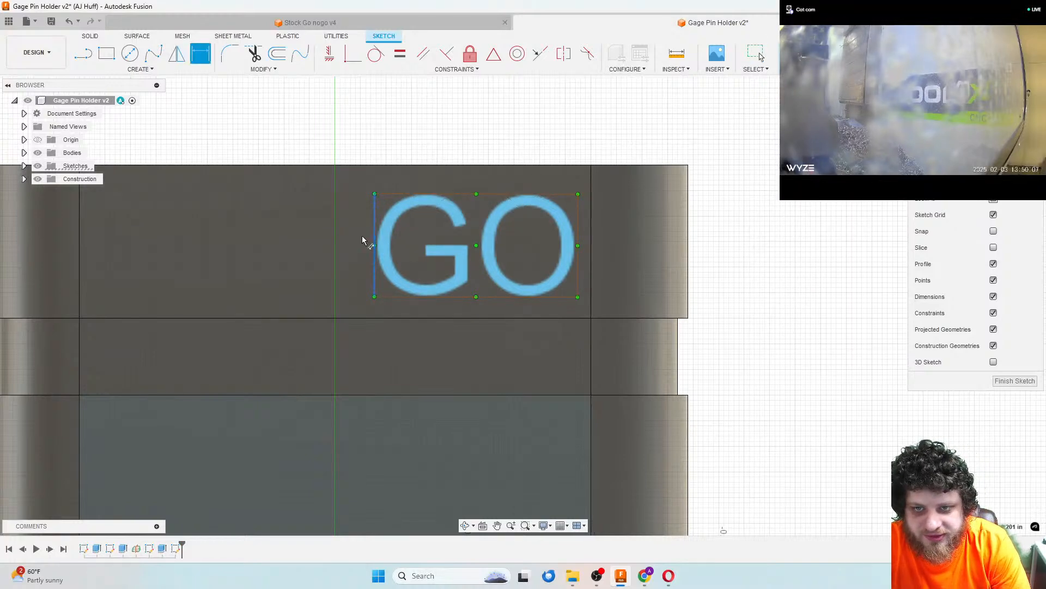
pyautogui.click(373, 240)
pyautogui.click(346, 240)
pyautogui.press('Return')
pyautogui.click(404, 297)
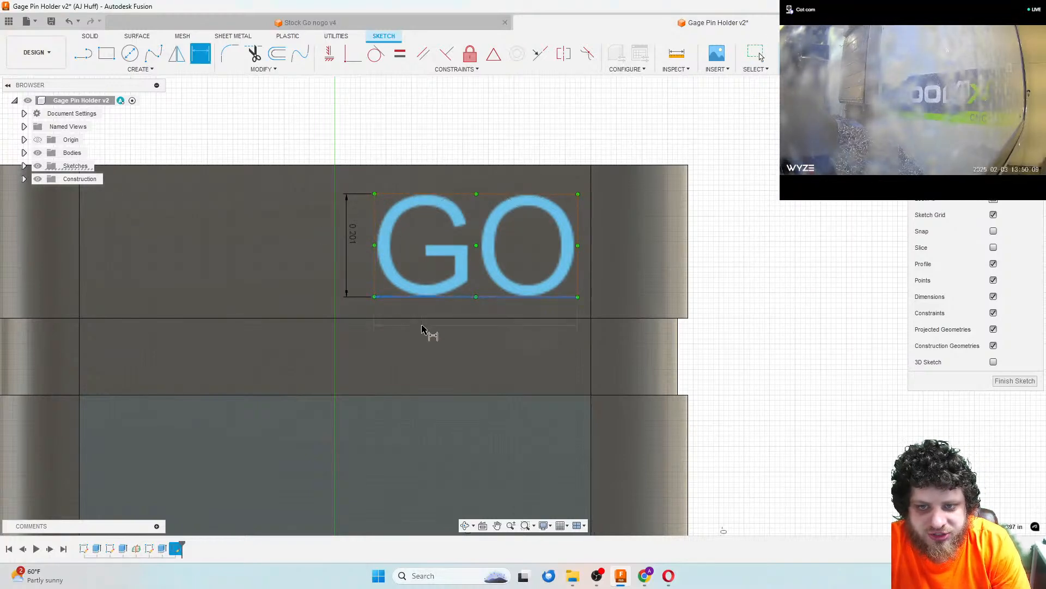
pyautogui.click(436, 345)
pyautogui.press('Return')
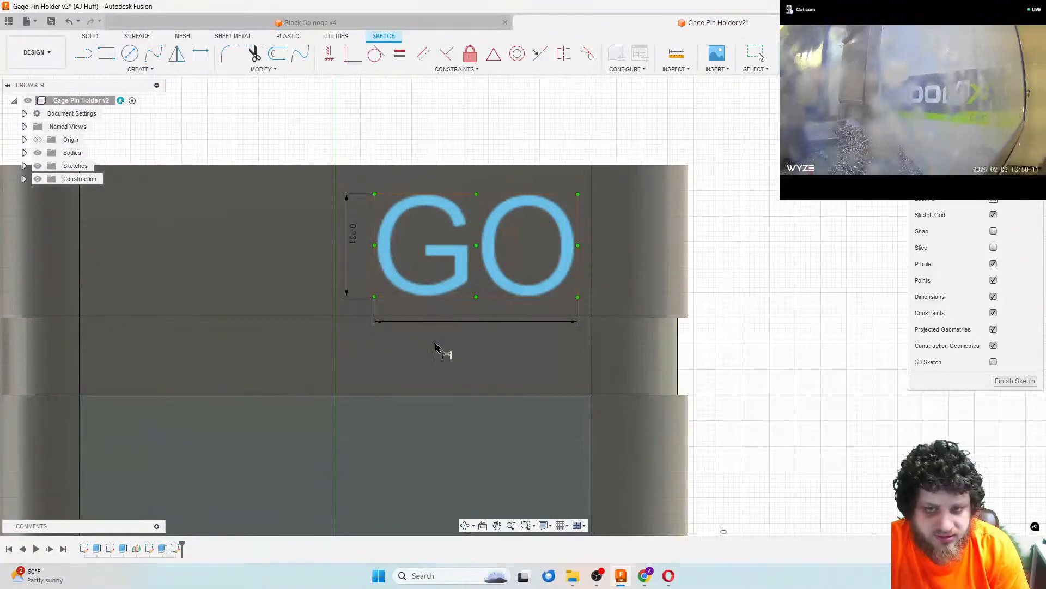
pyautogui.click(352, 235)
pyautogui.write('.2')
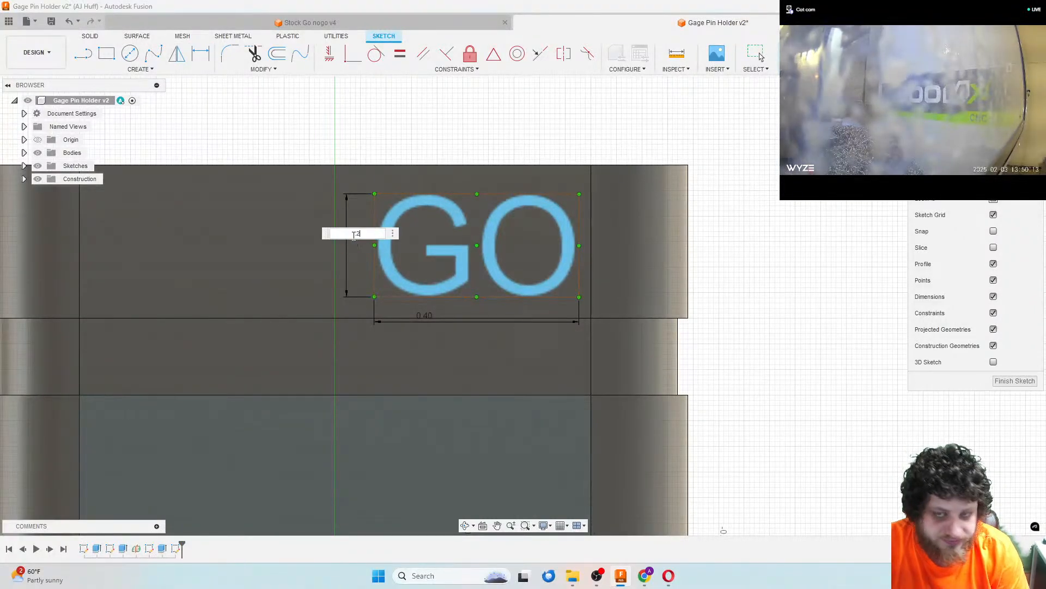
pyautogui.press('Return')
pyautogui.press('Escape')
pyautogui.scroll(-2, 349, 233)
pyautogui.scroll(-2, 405, 204)
pyautogui.scroll(2, 403, 204)
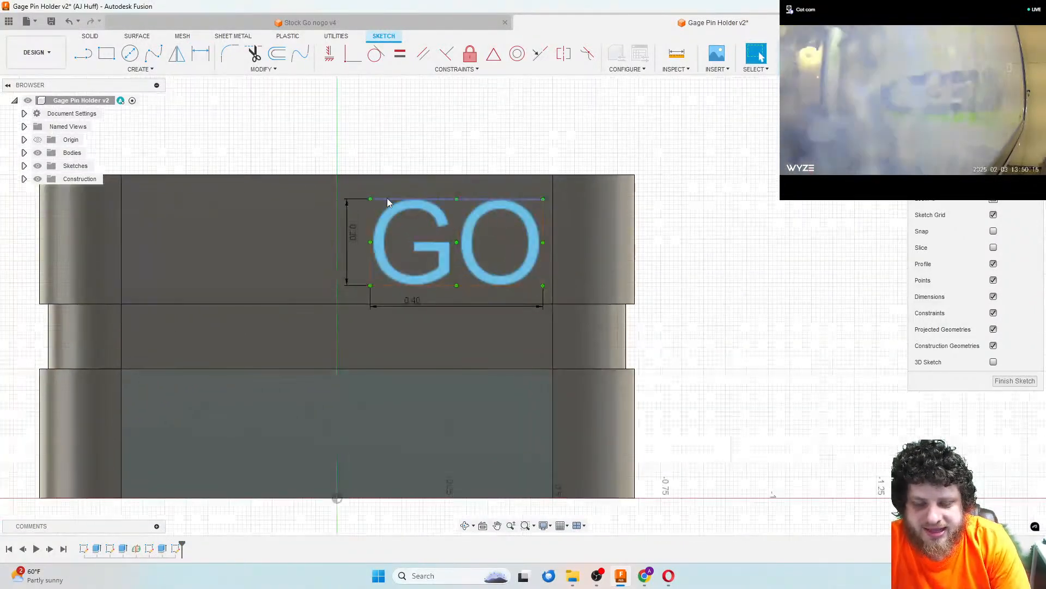
pyautogui.moveTo(457, 200); pyautogui.dragTo(458, 195)
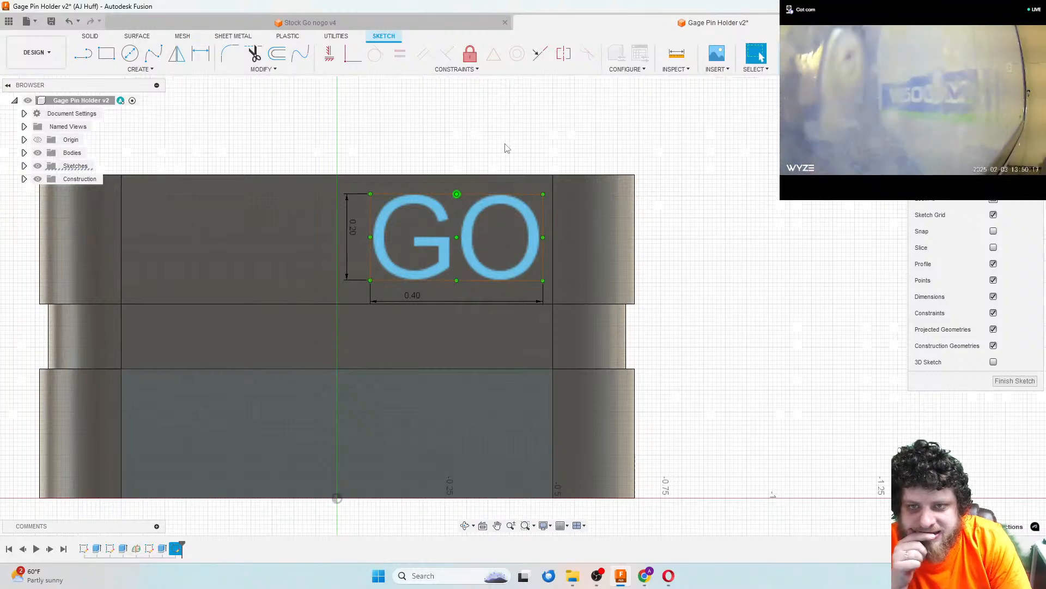
pyautogui.scroll(-1, 433, 174)
# Step: Dimension the GO text 0.277 from the sketch origin, then open Change Parameters
pyautogui.press('d')
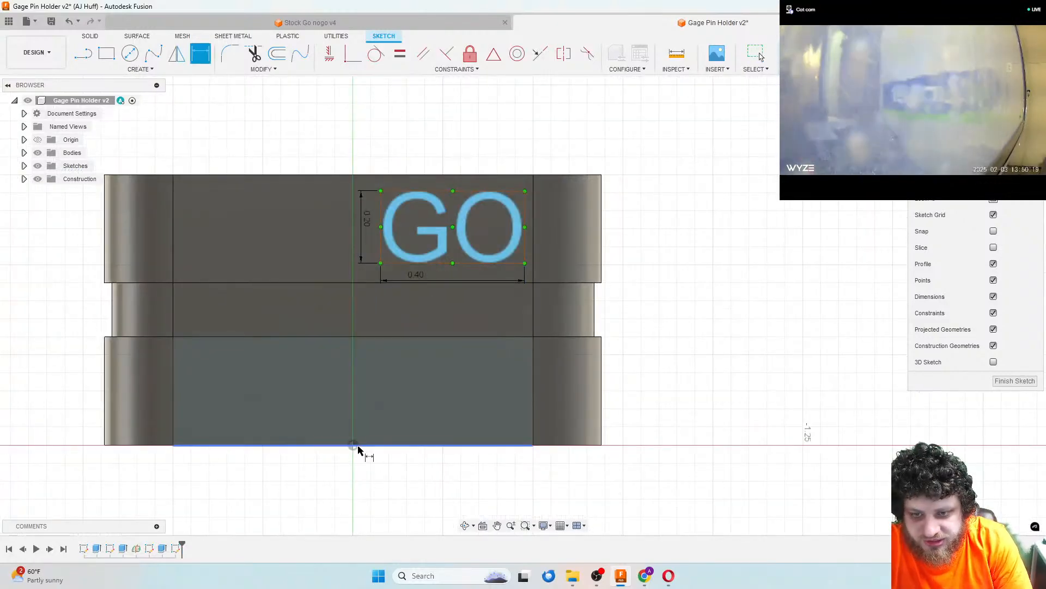
pyautogui.press('Escape')
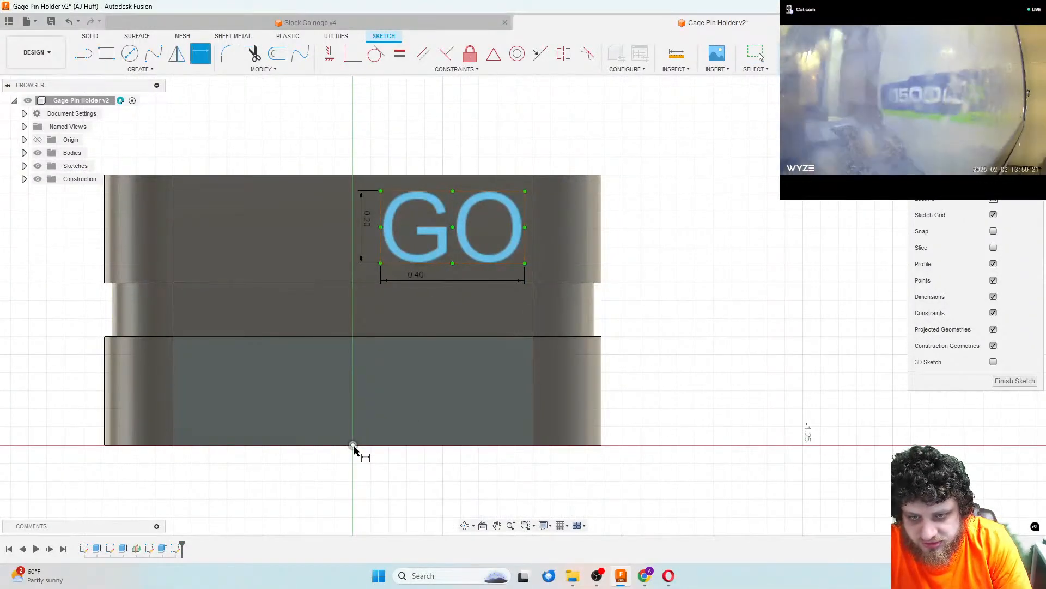
pyautogui.click(353, 445)
pyautogui.click(403, 497)
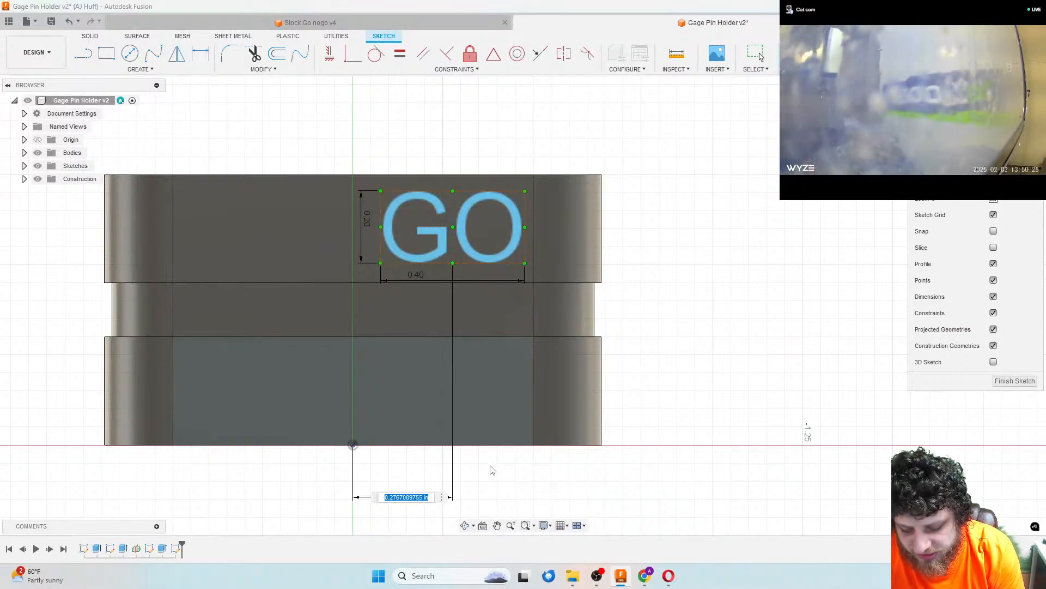
pyautogui.write('W')
pyautogui.press('BackSpace')
pyautogui.write('Le')
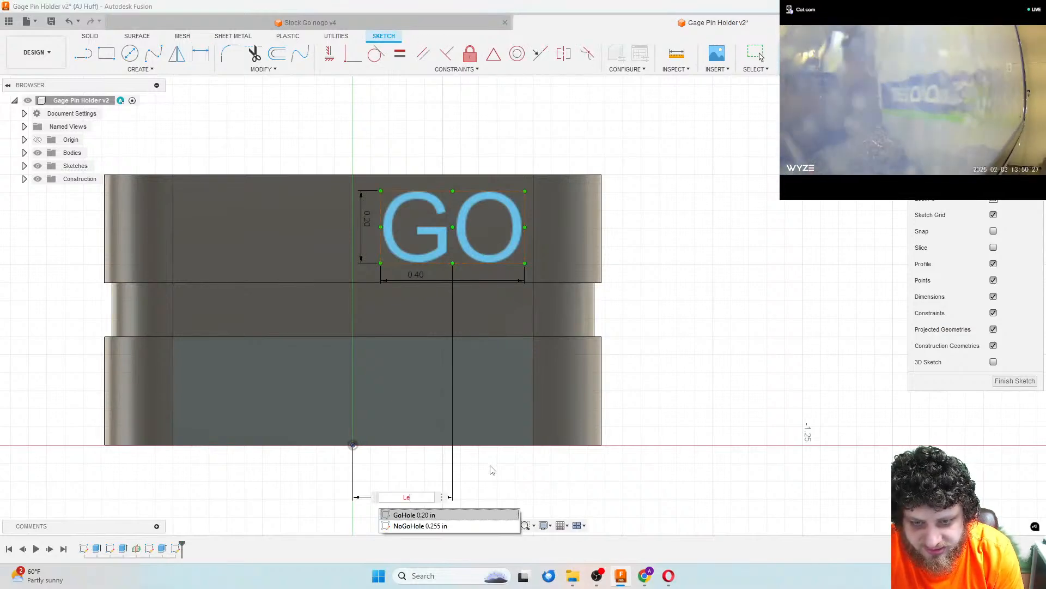
pyautogui.press('BackSpace')
pyautogui.press('BackSpace')
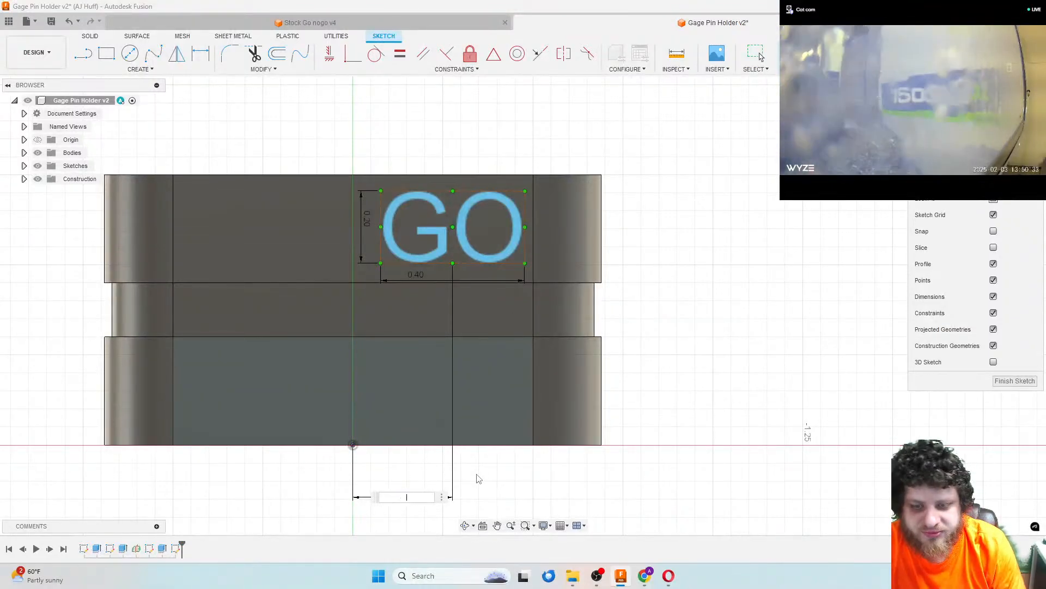
pyautogui.click(442, 497)
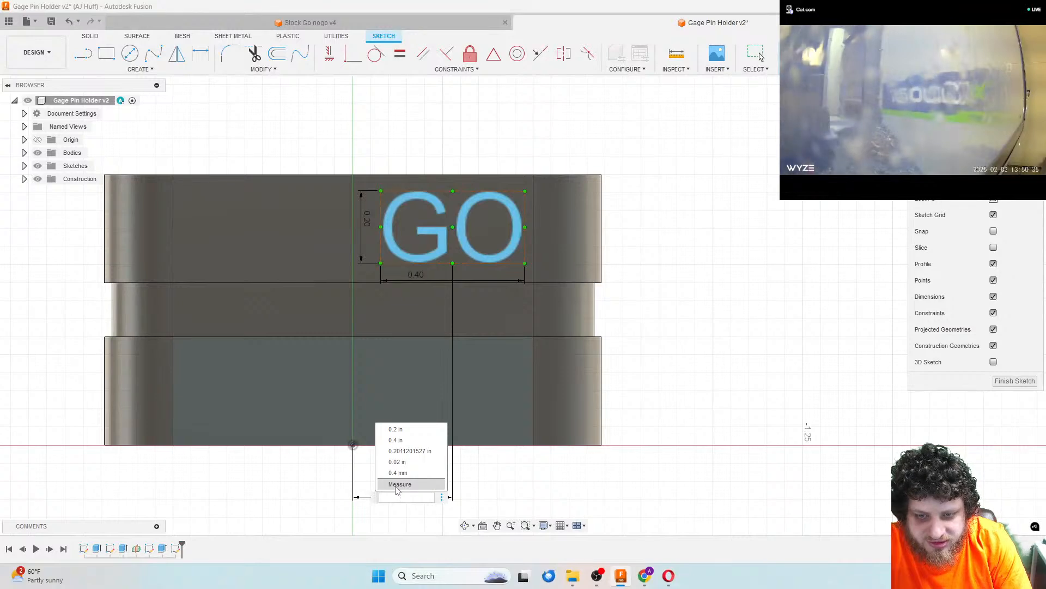
pyautogui.press('Escape')
pyautogui.press('Escape')
pyautogui.hotkey('shift', 'p')
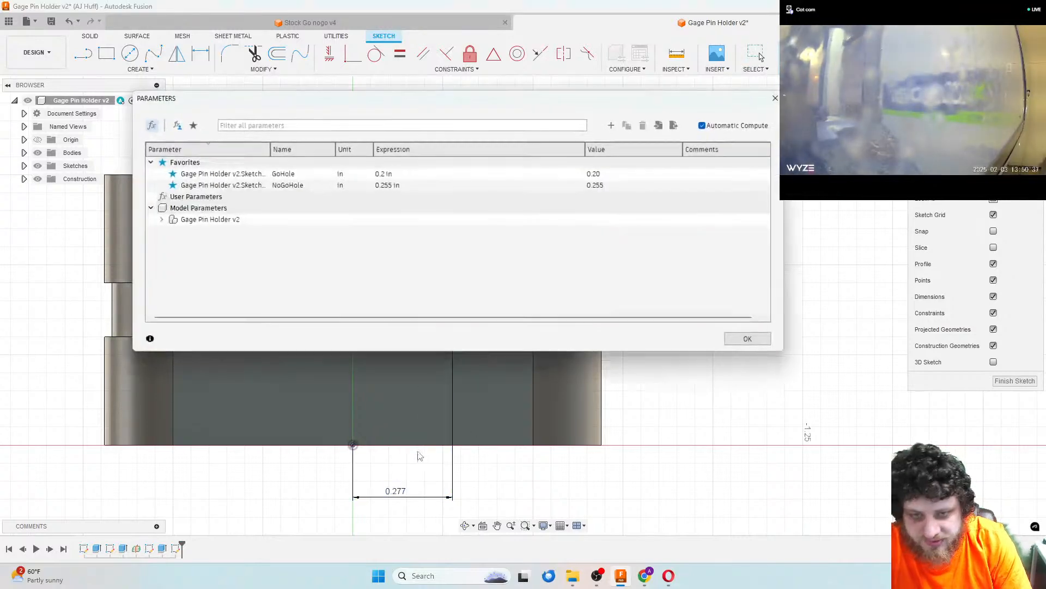
# Step: Expand the model parameters for Sketch1, Sketch2, Sketch3, Sketch5, Extrude2 and Extrude3
pyautogui.click(163, 220)
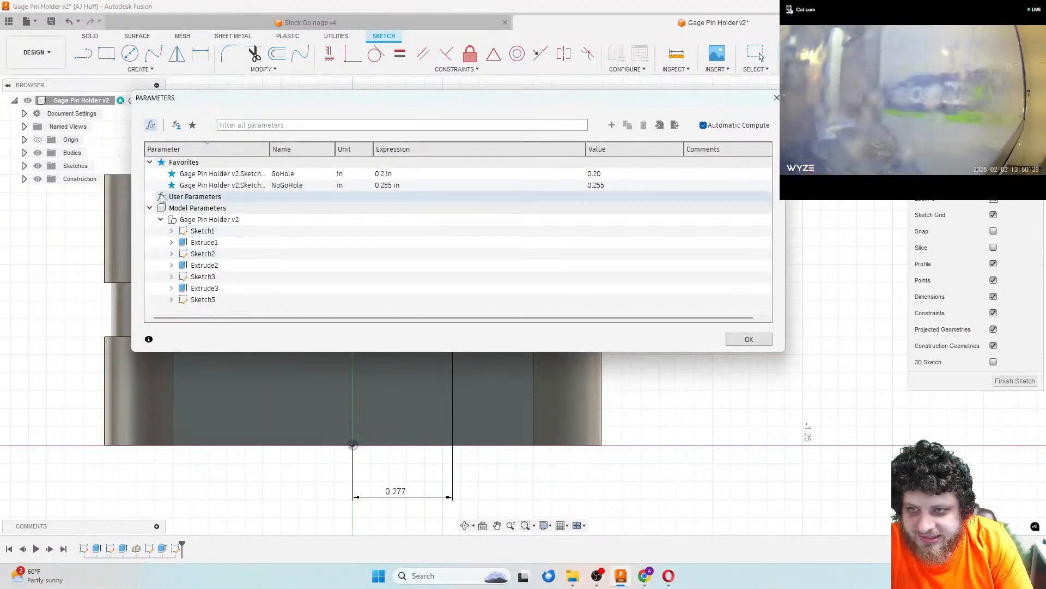
pyautogui.click(168, 197)
pyautogui.click(149, 208)
pyautogui.click(150, 208)
pyautogui.click(171, 299)
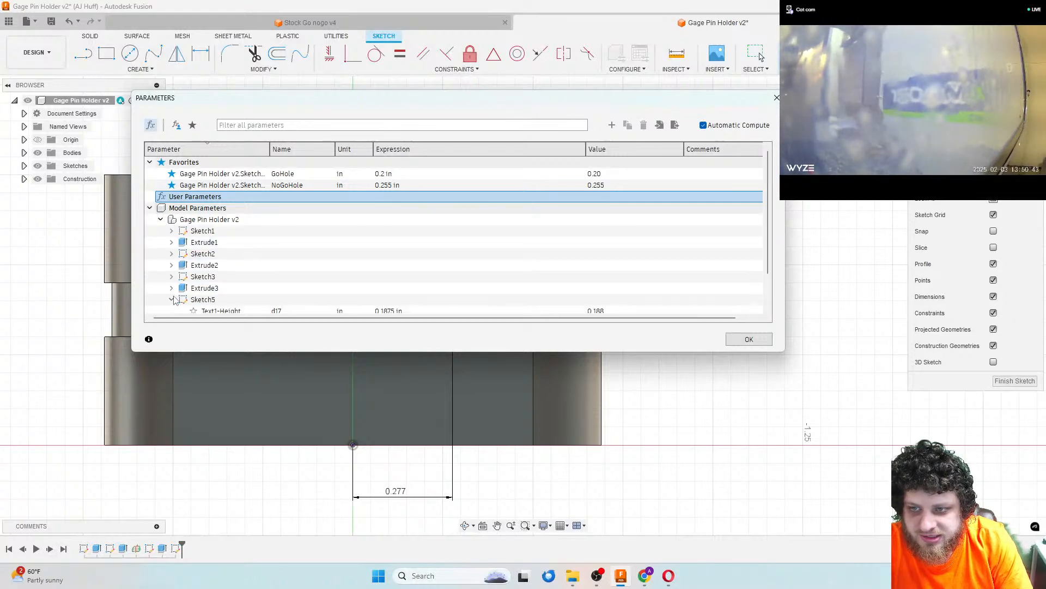
pyautogui.scroll(-1, 198, 282)
pyautogui.click(172, 250)
pyautogui.click(171, 238)
pyautogui.click(172, 226)
pyautogui.click(171, 216)
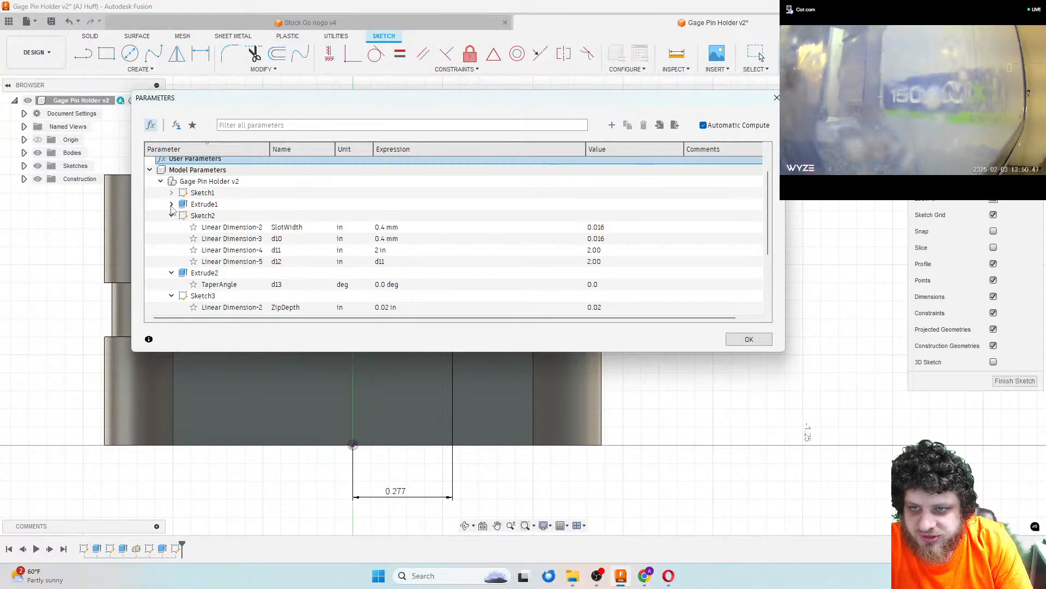
pyautogui.click(171, 193)
# Step: Mark CenterDistence, SlotWidth, ZipDepth and ZipWidth as favourite parameters
pyautogui.click(301, 226)
pyautogui.scroll(-2, 303, 243)
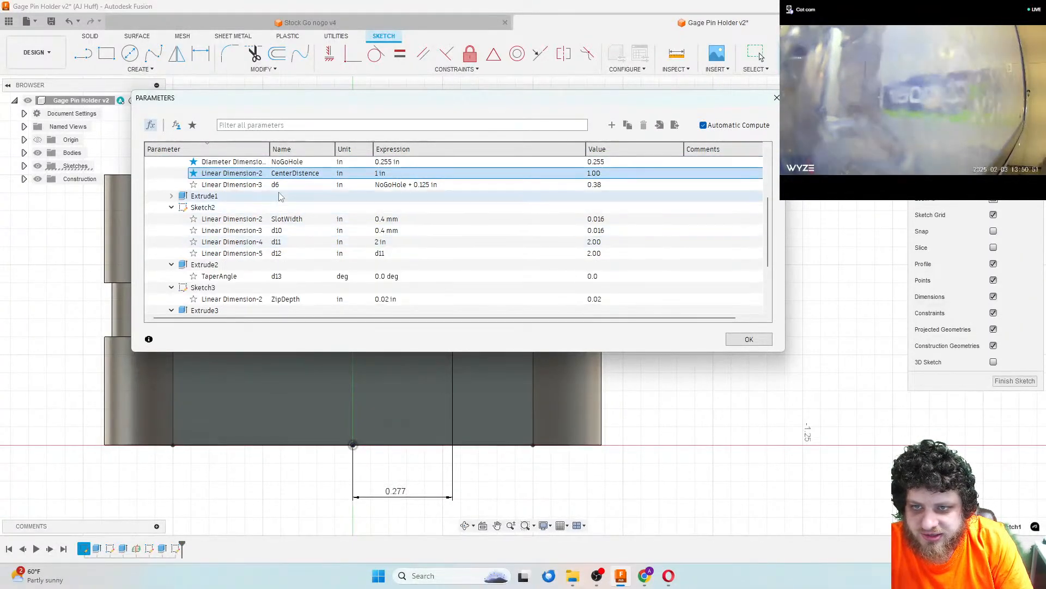
pyautogui.click(193, 218)
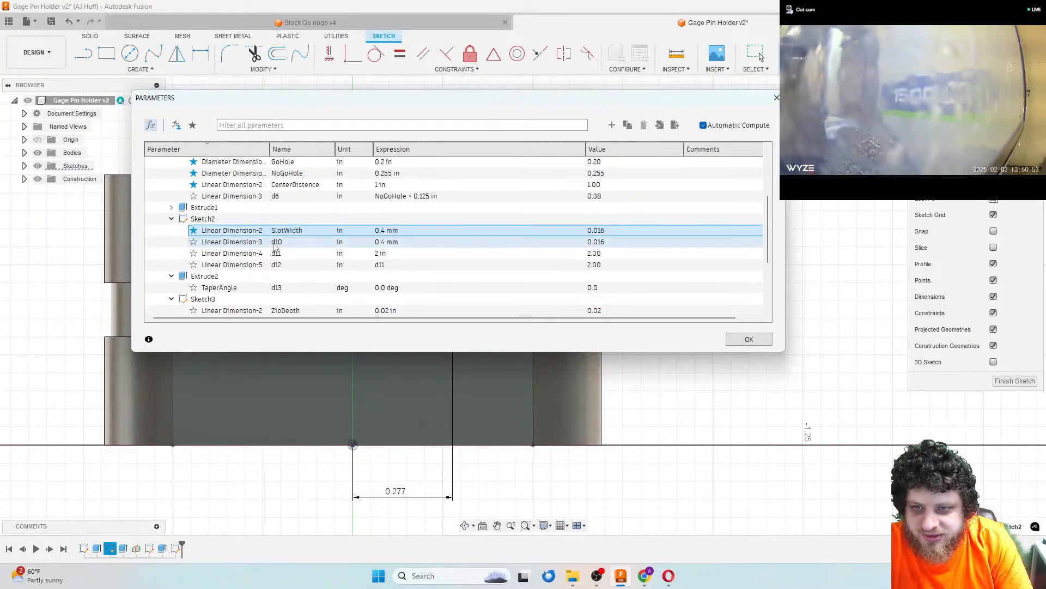
pyautogui.scroll(-2, 193, 224)
pyautogui.click(194, 257)
pyautogui.scroll(-2, 274, 279)
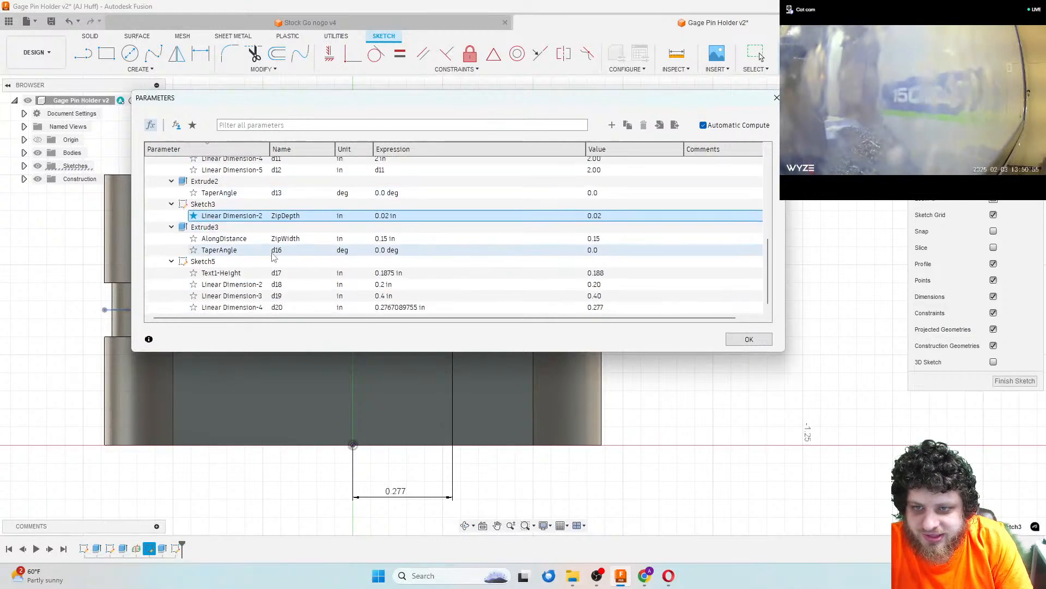
pyautogui.click(194, 238)
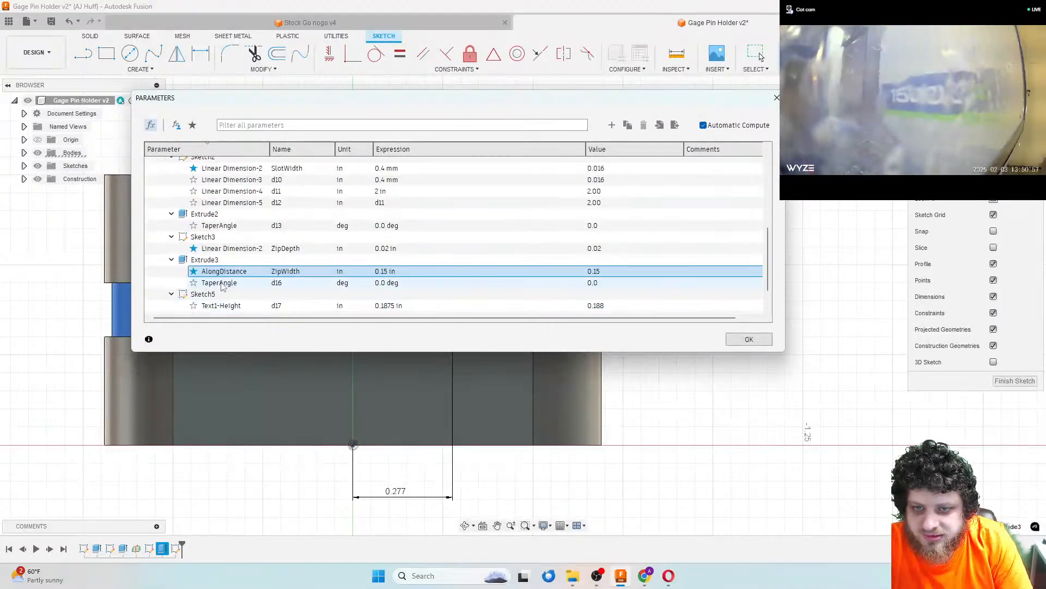
pyautogui.click(745, 339)
# Step: Drive the GO text's 0.277 offset dimension with CenterDistence/4 instead of CenterDistence/2
pyautogui.doubleClick(404, 493)
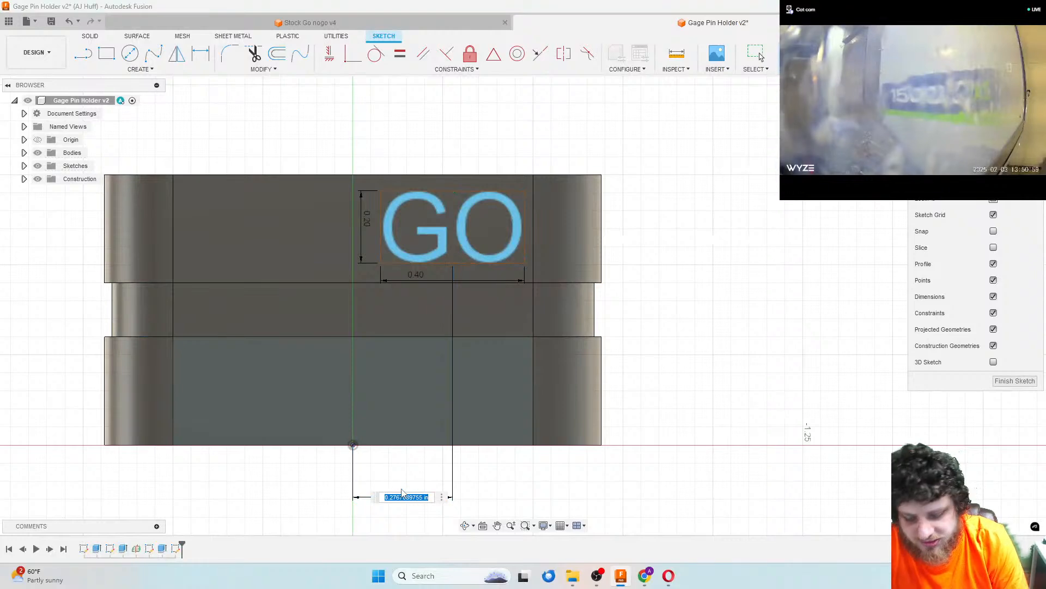
pyautogui.write('c')
pyautogui.press('Return')
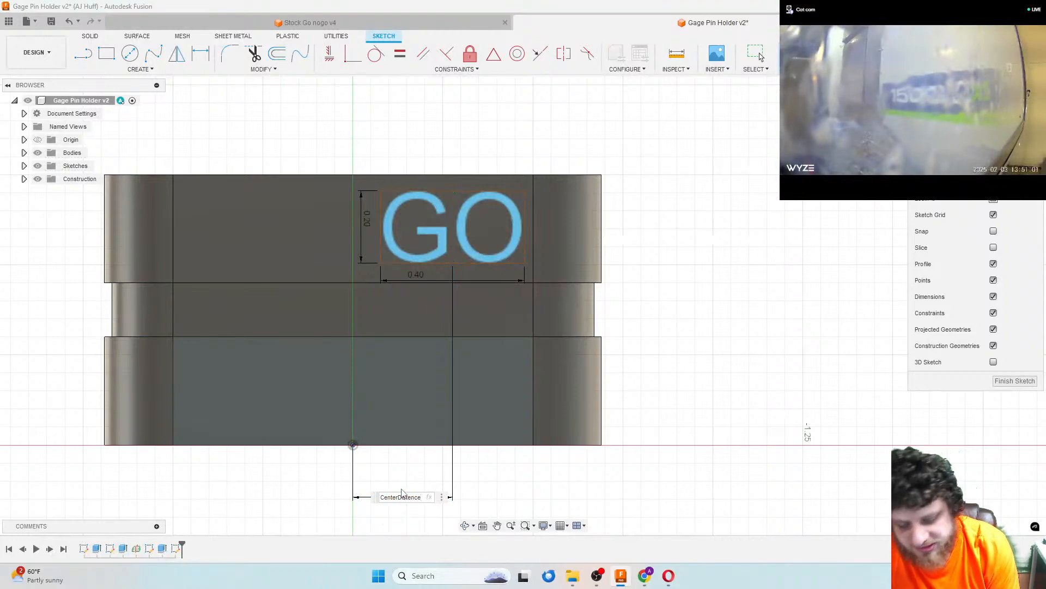
pyautogui.write('/2')
pyautogui.press('Return')
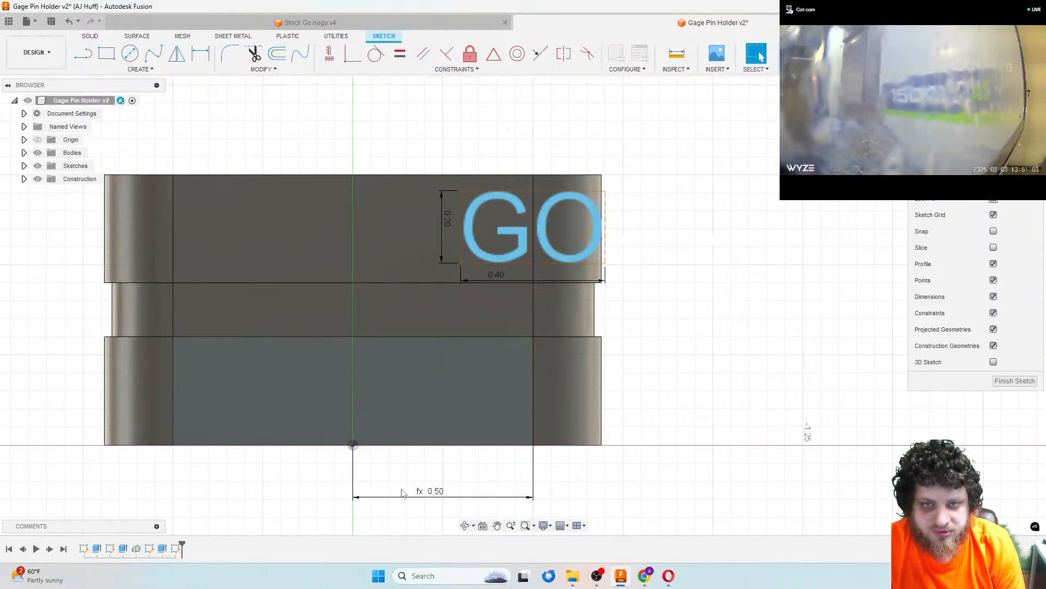
pyautogui.doubleClick(435, 493)
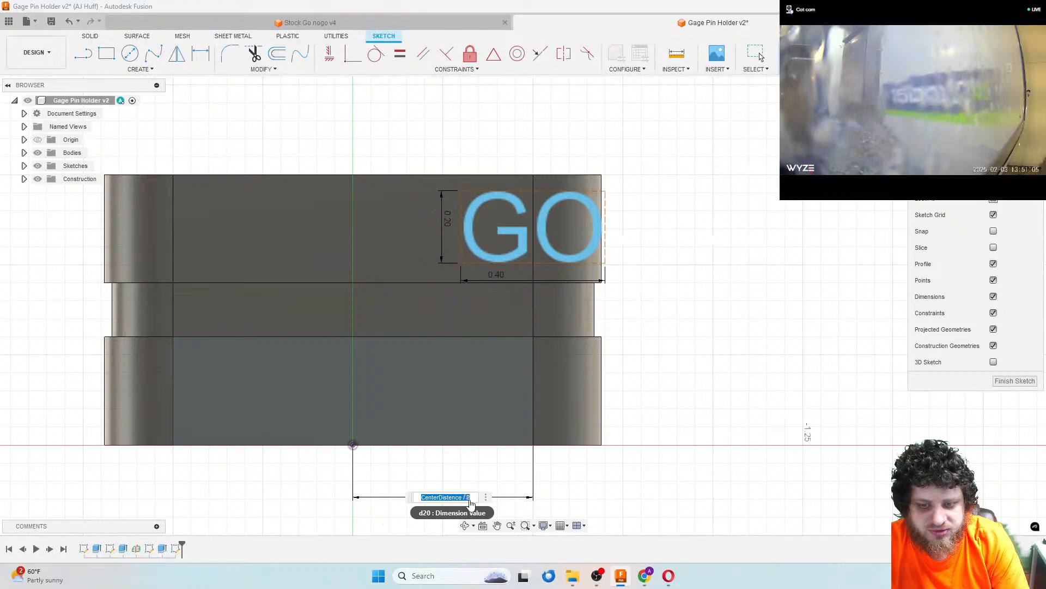
pyautogui.press('BackSpace')
pyautogui.write('4')
pyautogui.press('Return')
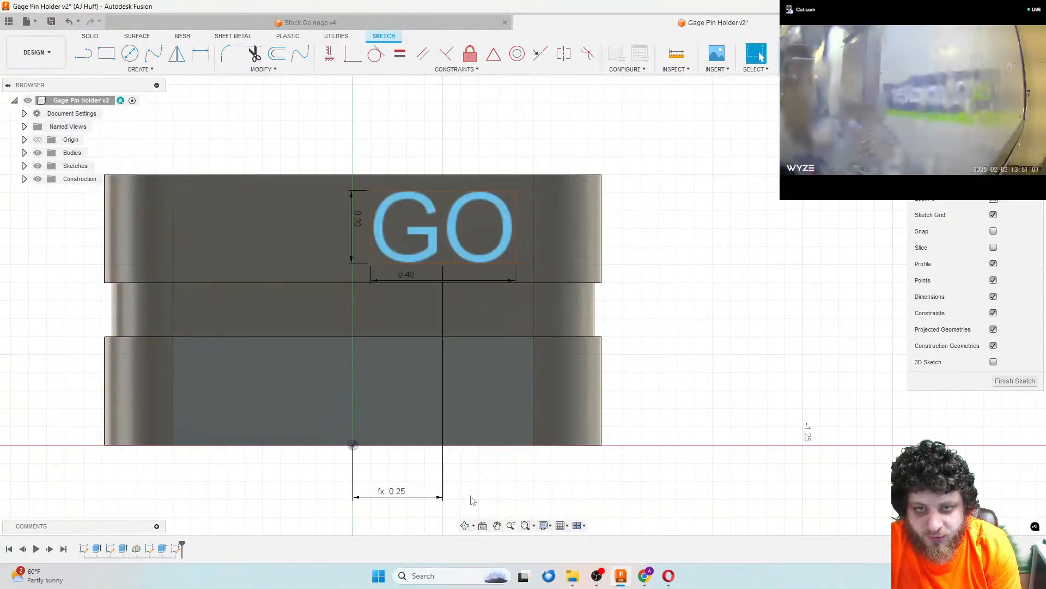
pyautogui.scroll(-1, 637, 328)
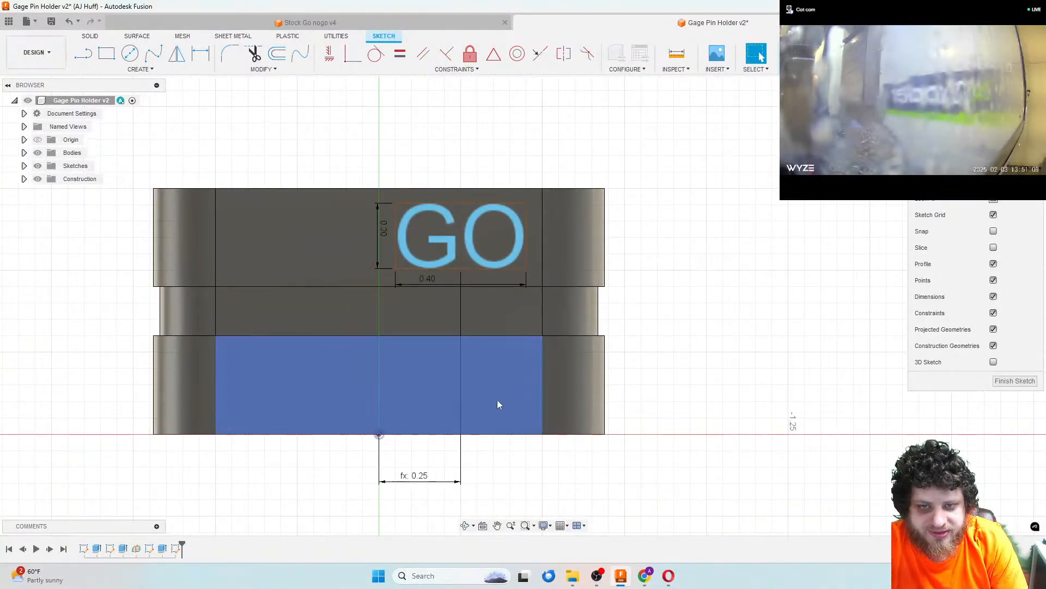
pyautogui.moveTo(499, 401); pyautogui.dragTo(511, 367, button='middle')
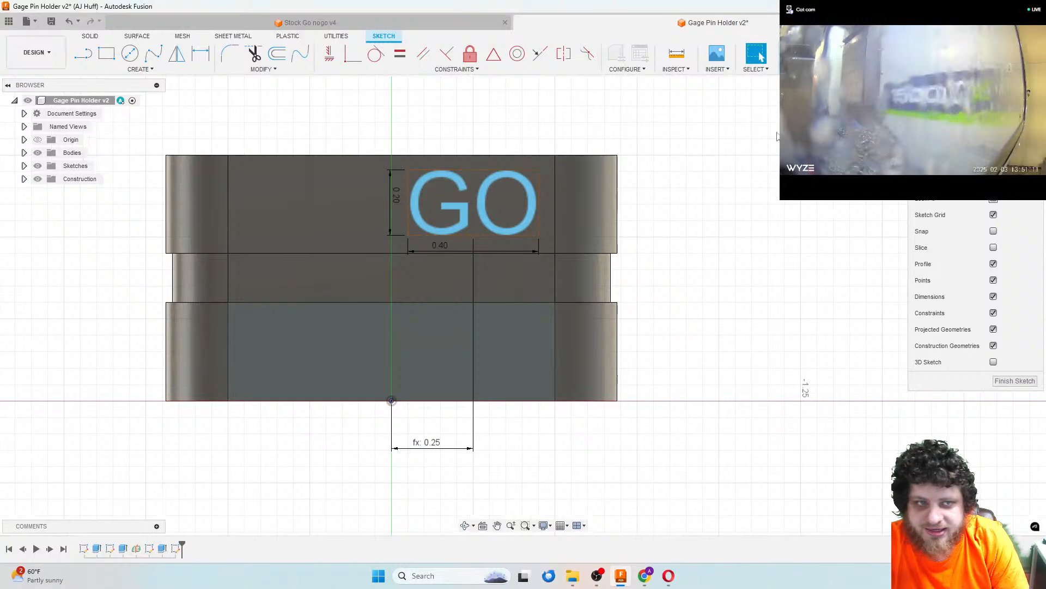
pyautogui.click(1028, 90)
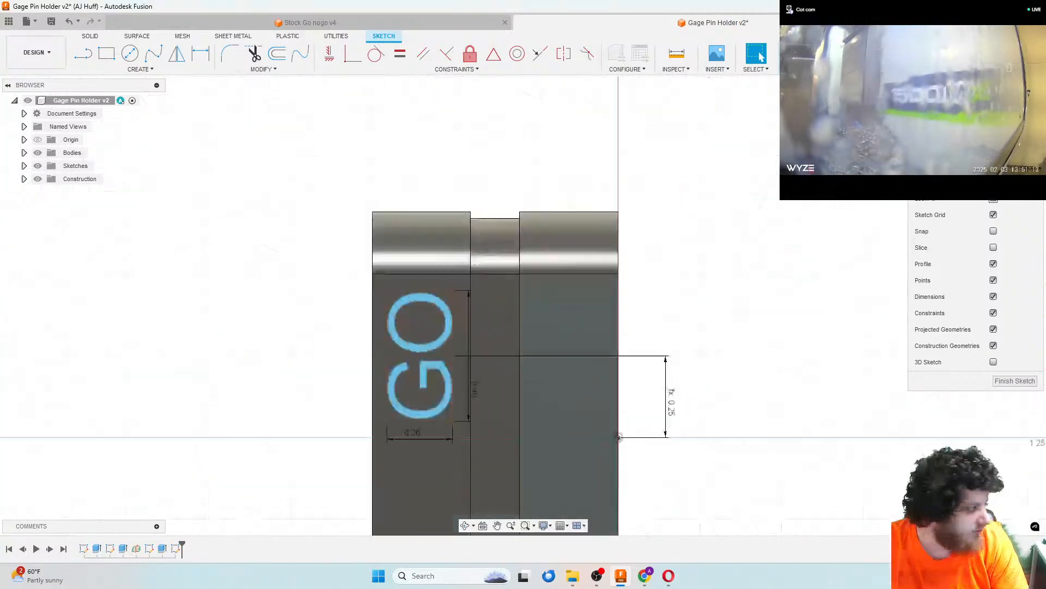
pyautogui.click(1028, 90)
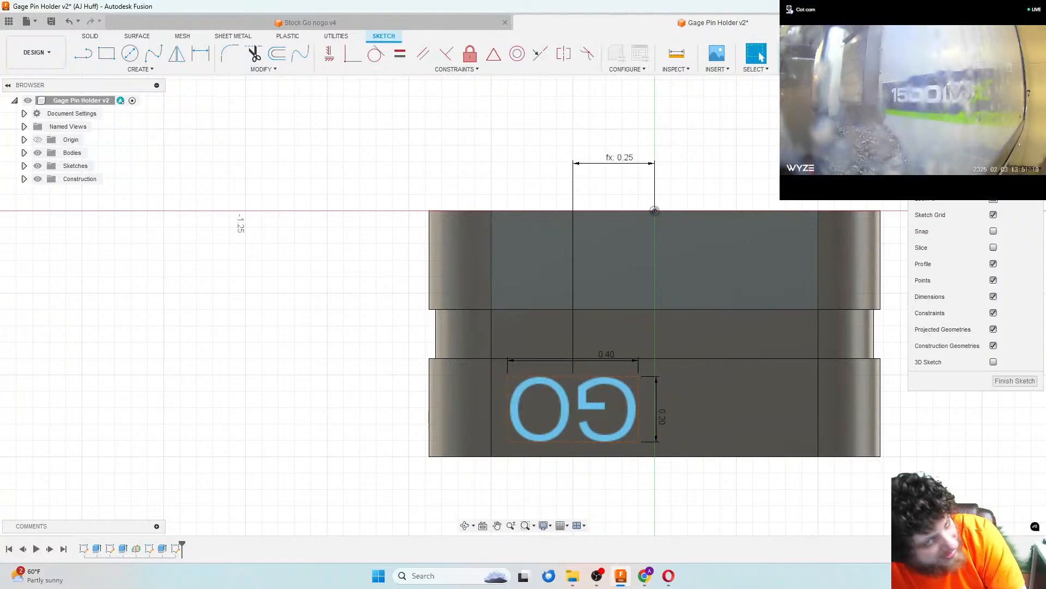
pyautogui.moveTo(786, 236)
pyautogui.mouseDown(button='middle')
pyautogui.moveTo(618, 235)
pyautogui.moveTo(472, 207)
pyautogui.moveTo(564, 194)
pyautogui.mouseUp(button='middle')
pyautogui.scroll(2, 460, 202)
pyautogui.scroll(-1, 564, 194)
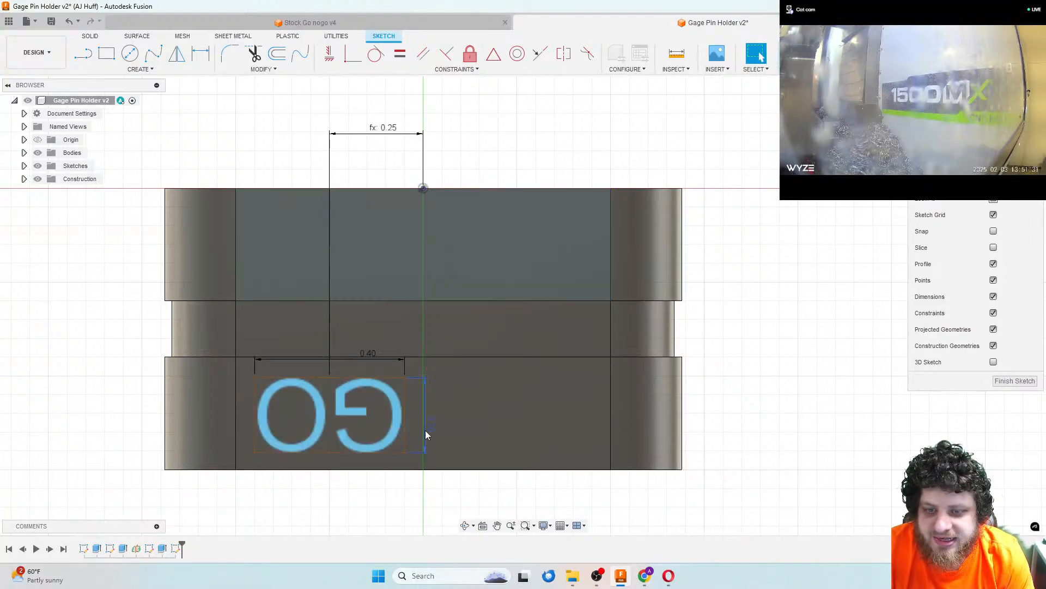
# Step: Copy the GO text up 0.55 in and to the right of the centre line
pyautogui.doubleClick(382, 398)
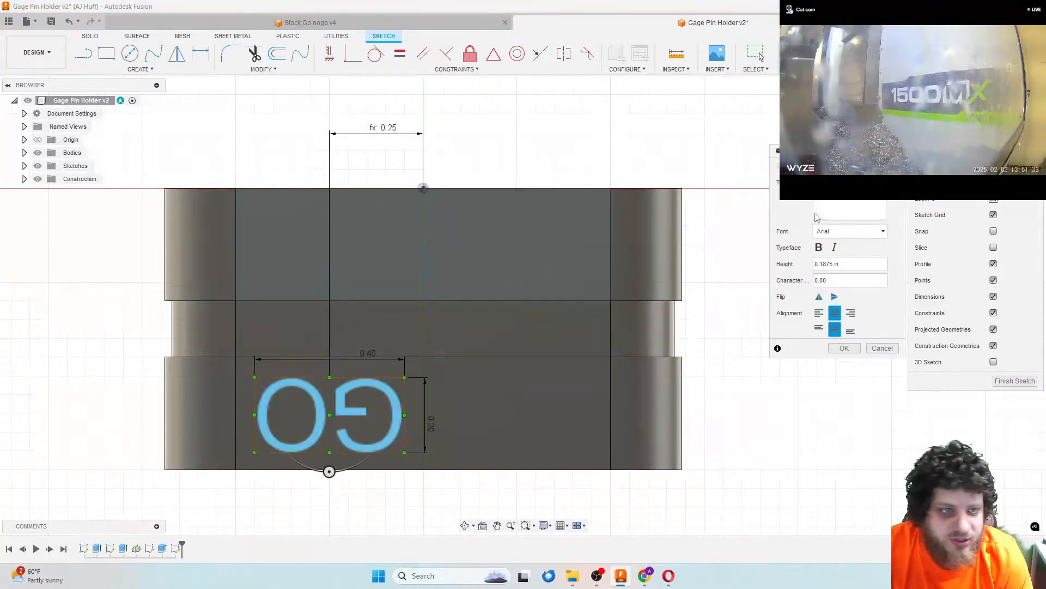
pyautogui.click(843, 348)
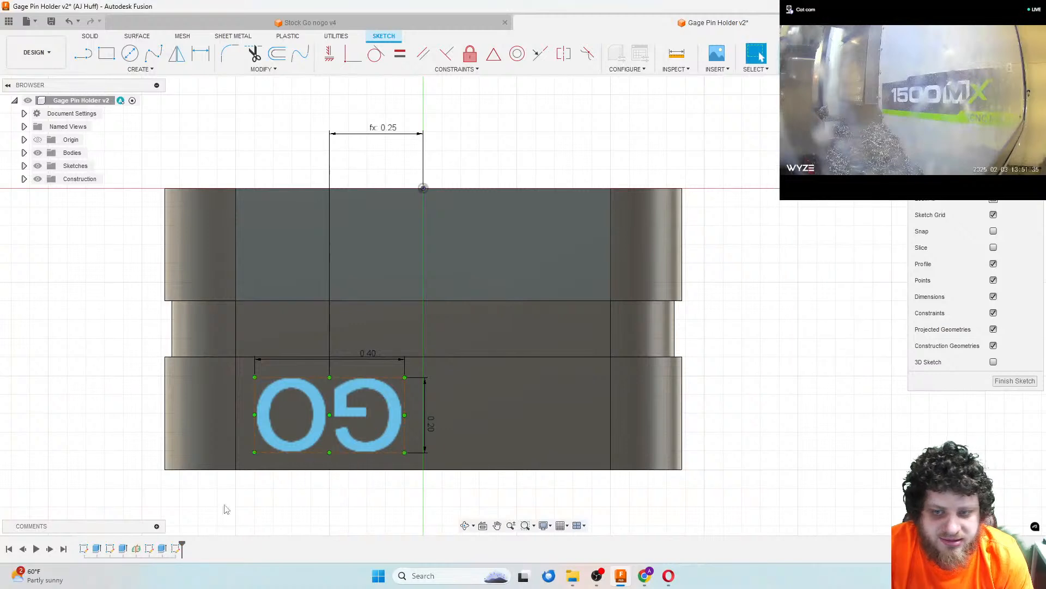
pyautogui.press('m')
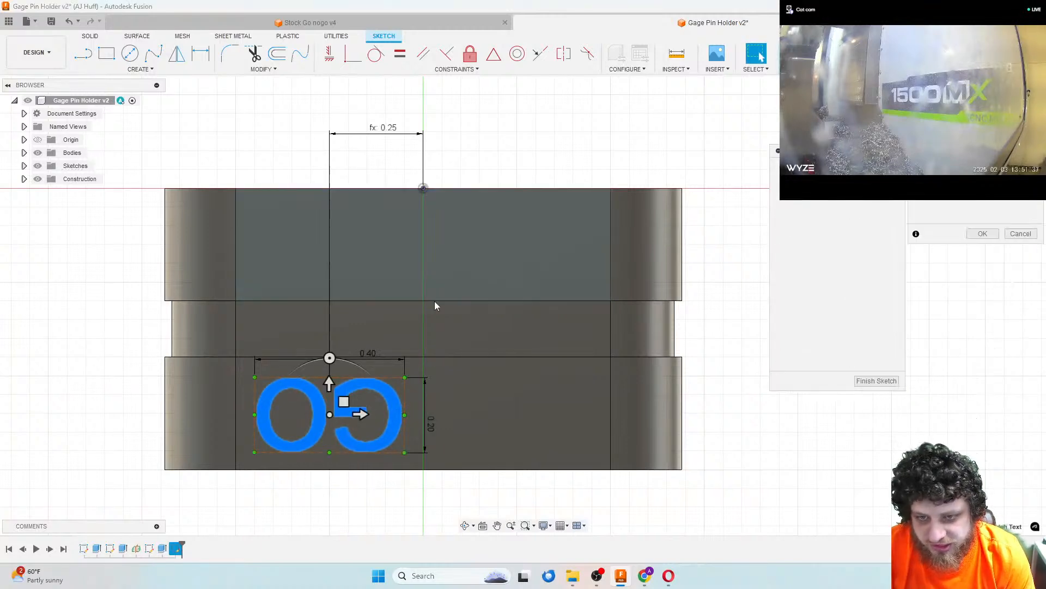
pyautogui.moveTo(329, 381)
pyautogui.mouseDown()
pyautogui.moveTo(349, 338)
pyautogui.moveTo(370, 174)
pyautogui.moveTo(357, 259)
pyautogui.moveTo(330, 264)
pyautogui.moveTo(593, 254)
pyautogui.moveTo(495, 270)
pyautogui.mouseUp()
pyautogui.moveTo(297, 210); pyautogui.dragTo(532, 243)
pyautogui.moveTo(533, 243); pyautogui.dragTo(529, 242)
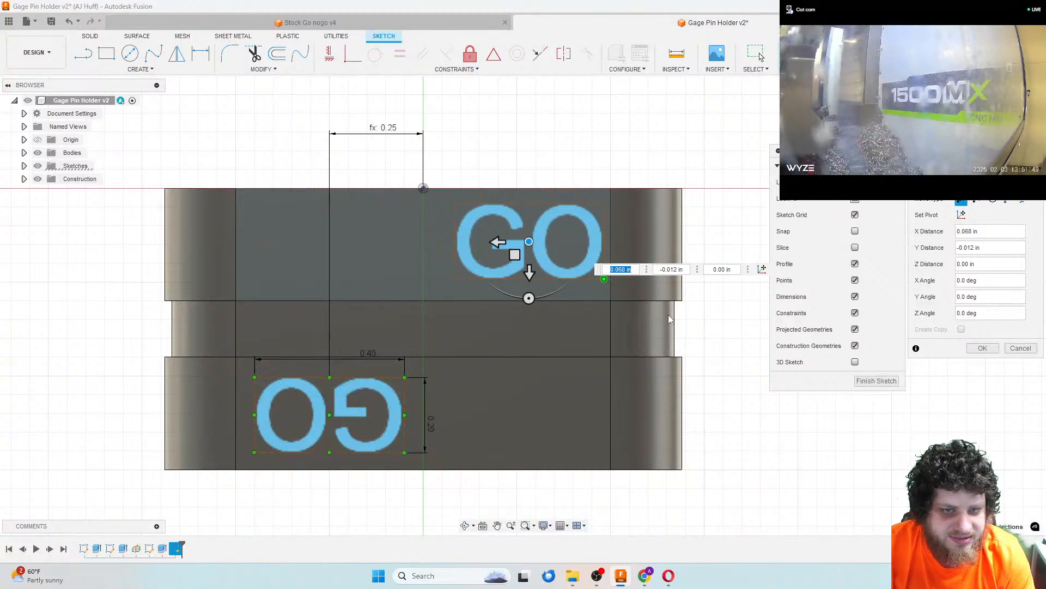
pyautogui.press('Return')
pyautogui.doubleClick(555, 256)
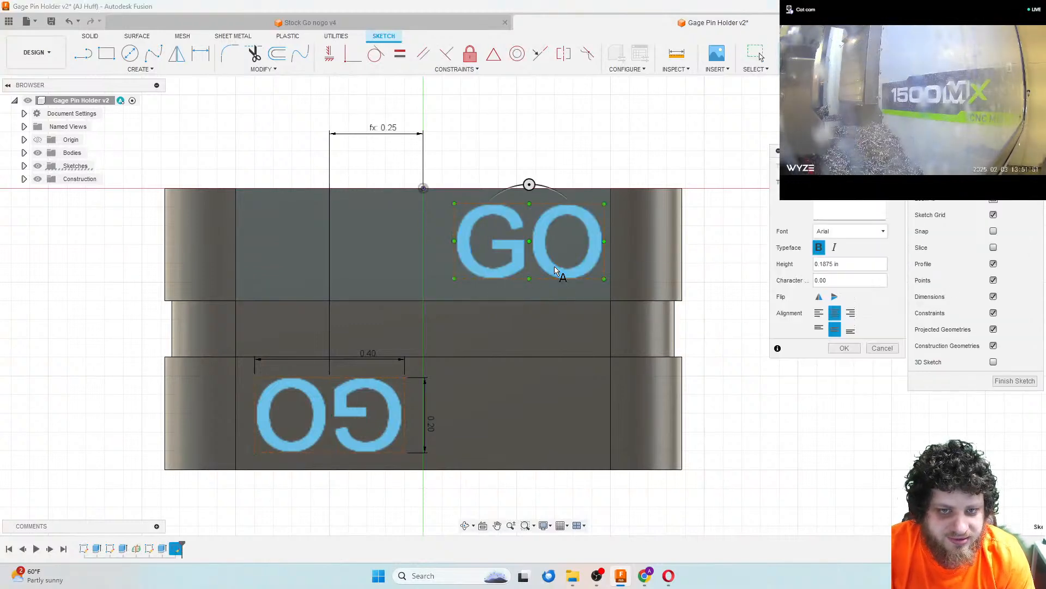
# Step: Change the copied text's wording from GO to NO
pyautogui.press('BackSpace')
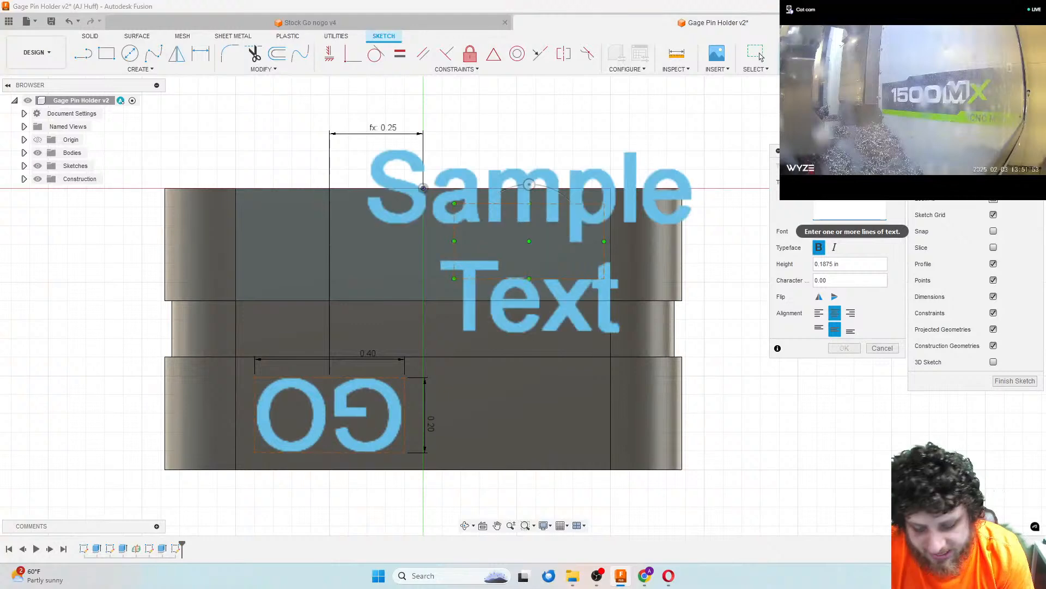
pyautogui.write('NO')
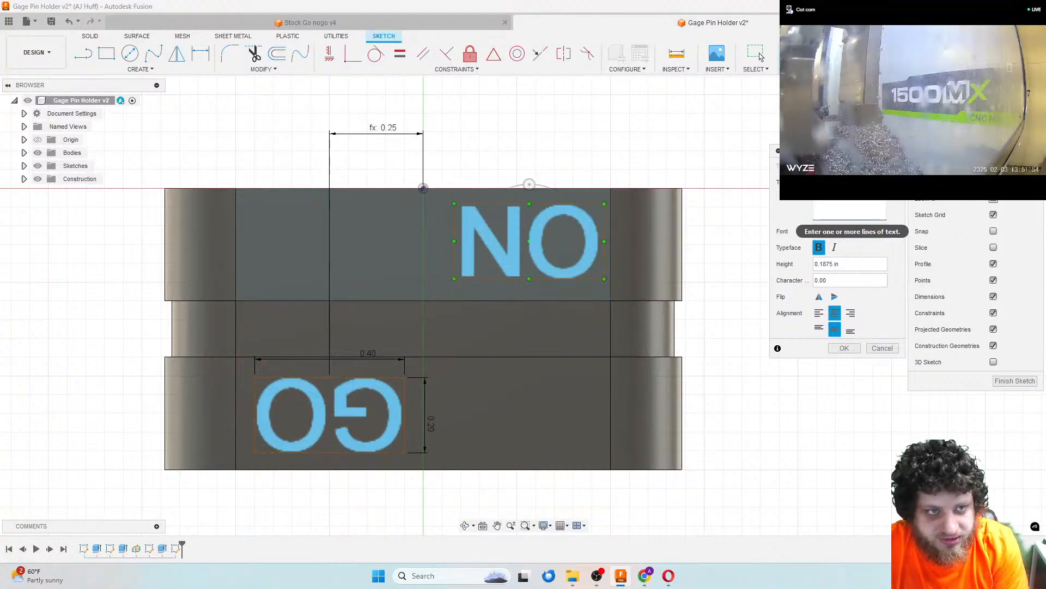
pyautogui.click(844, 348)
# Step: Dimension the NO text's width and height, linking them to GO's 0.40 and 0.20 dimensions
pyautogui.press('d')
pyautogui.click(570, 280)
pyautogui.click(554, 346)
pyautogui.click(372, 354)
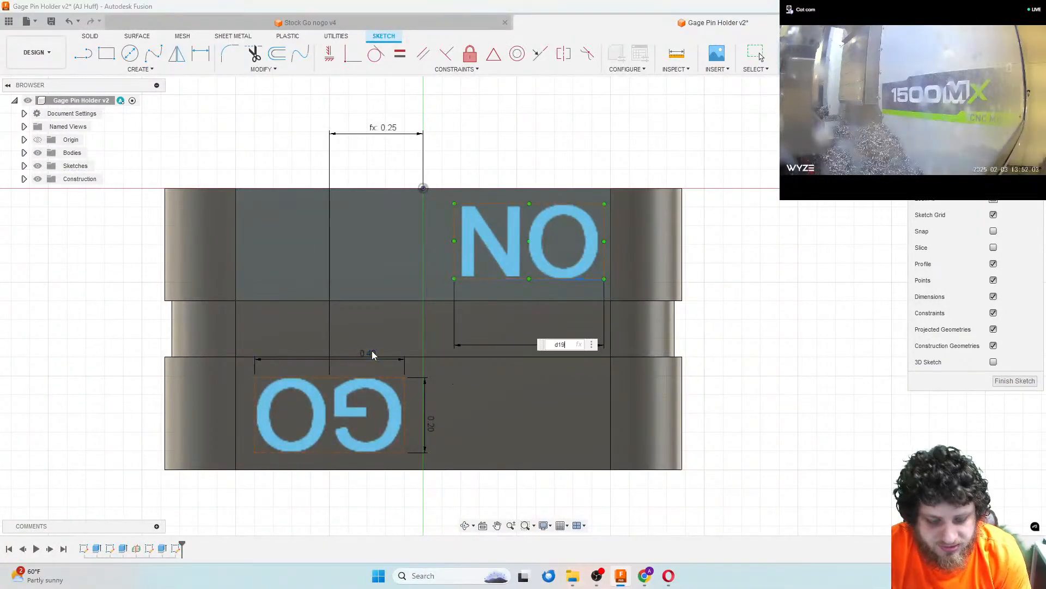
pyautogui.press('Return')
pyautogui.click(604, 235)
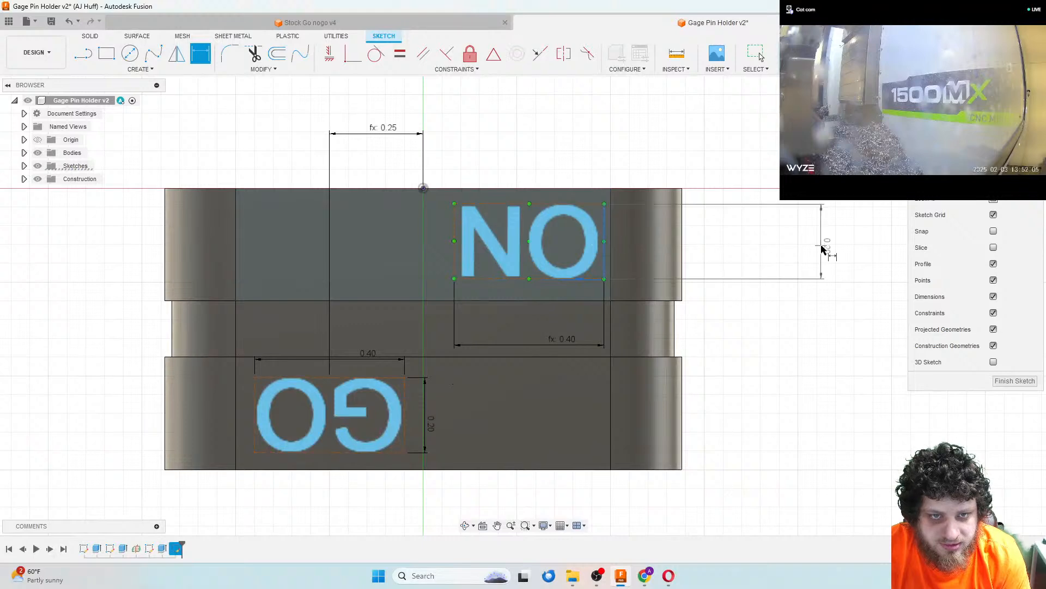
pyautogui.click(822, 243)
pyautogui.click(431, 421)
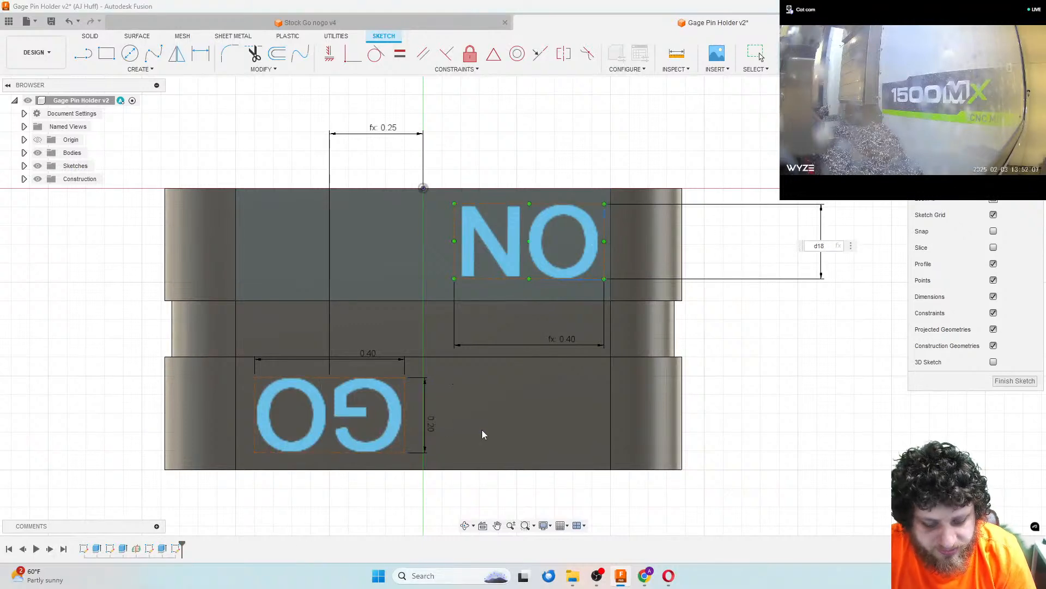
# Step: Commit the NO text's height dimension linked to d18, reading fx: 0.20
pyautogui.press('Return')
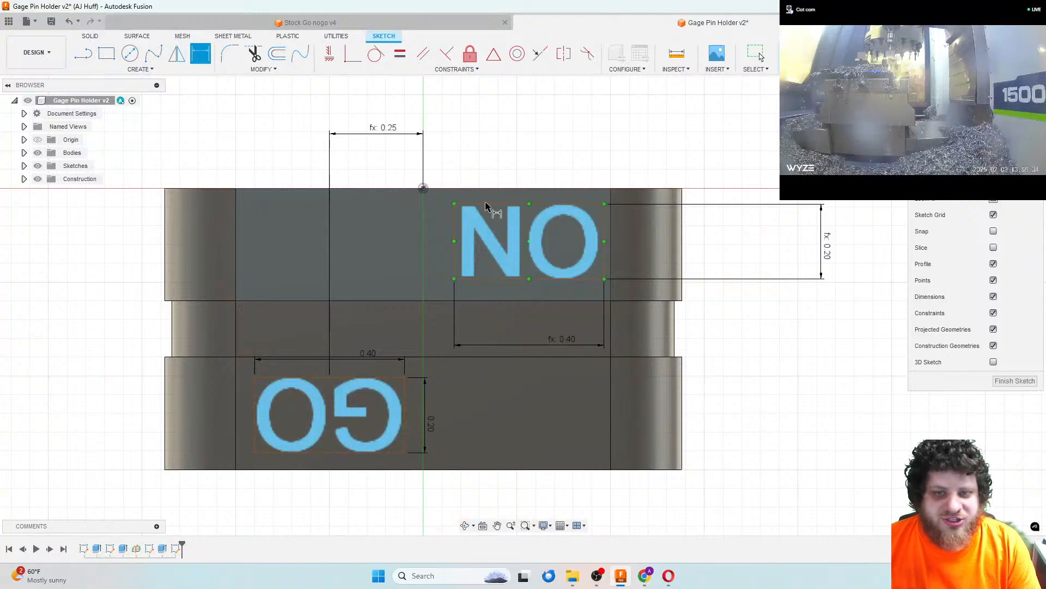
# Step: Replace the NO text's wording with a single X
pyautogui.press('Escape')
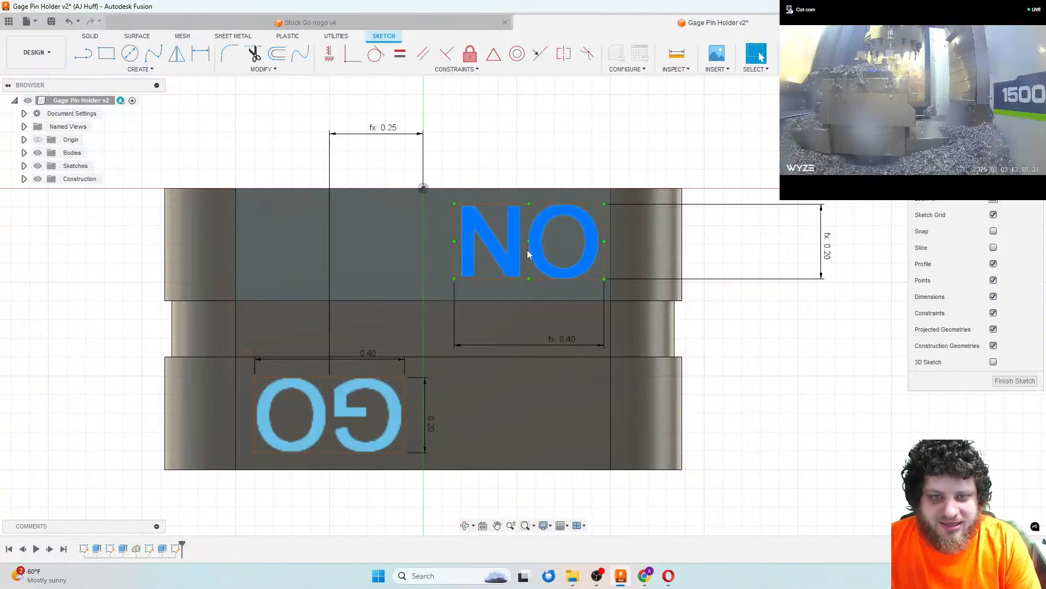
pyautogui.doubleClick(489, 244)
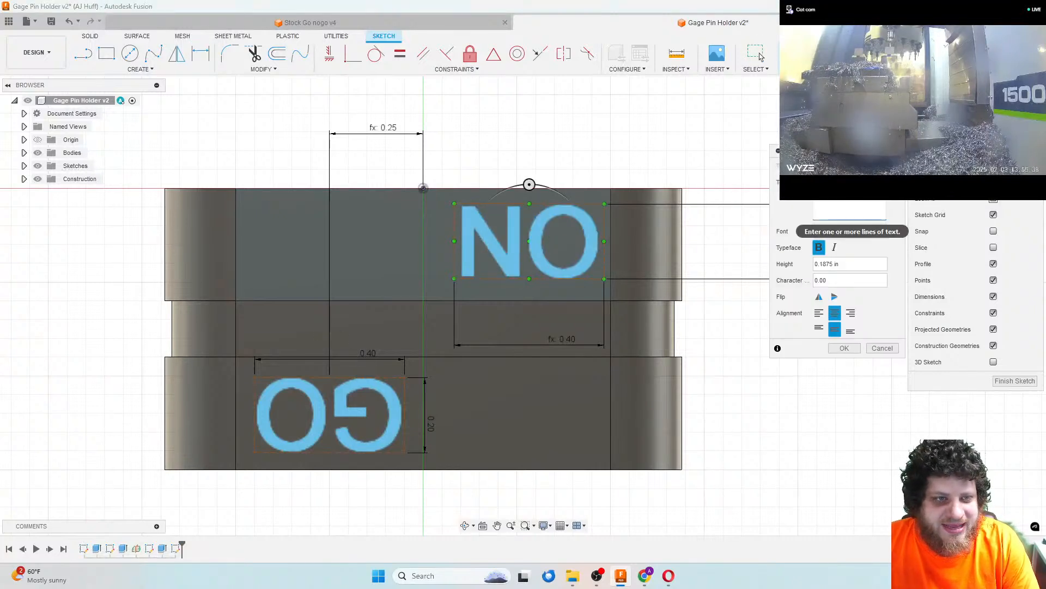
pyautogui.write('X')
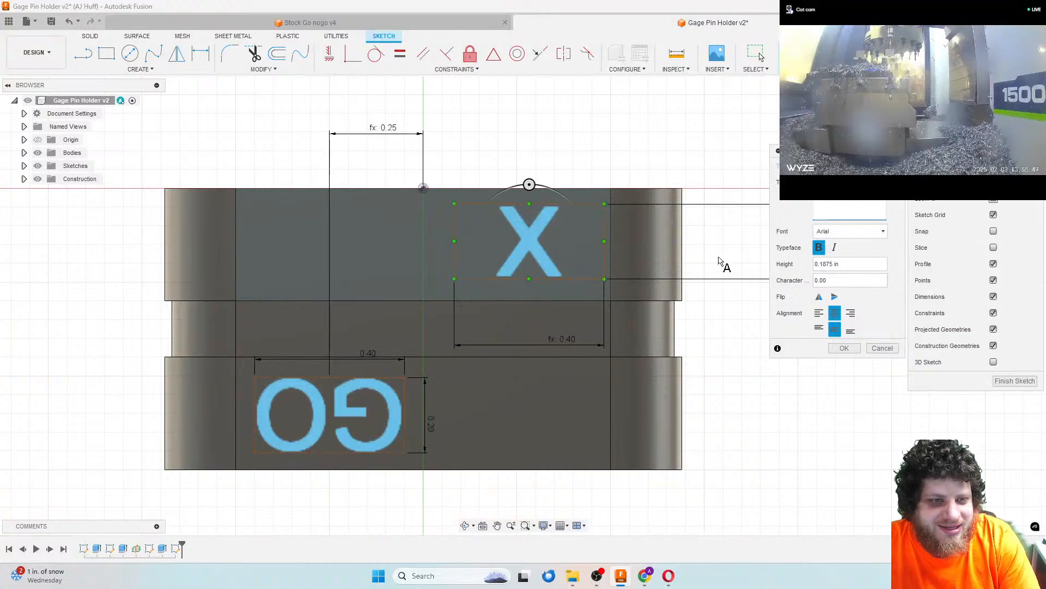
pyautogui.click(844, 349)
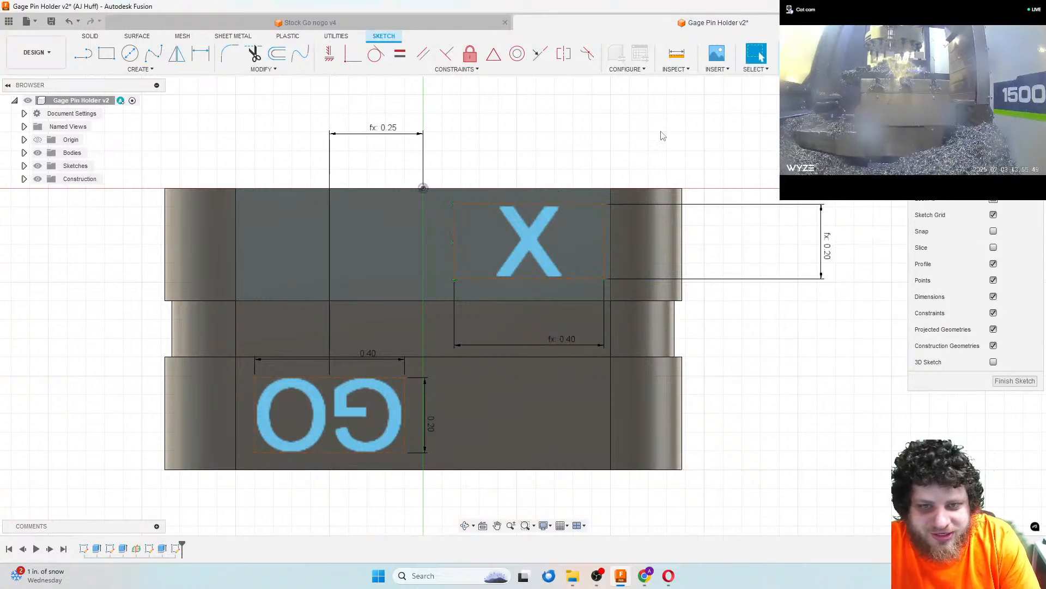
pyautogui.press('d')
pyautogui.click(530, 204)
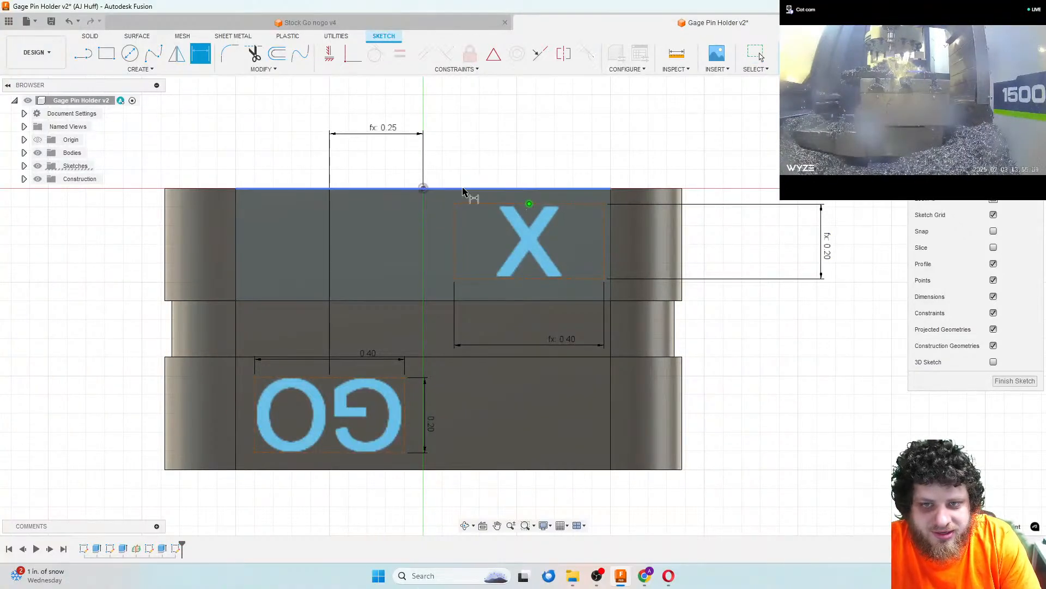
# Step: Link the X text's horizontal offset from the sketch origin to the 0.25 dimension
pyautogui.click(423, 188)
pyautogui.click(500, 137)
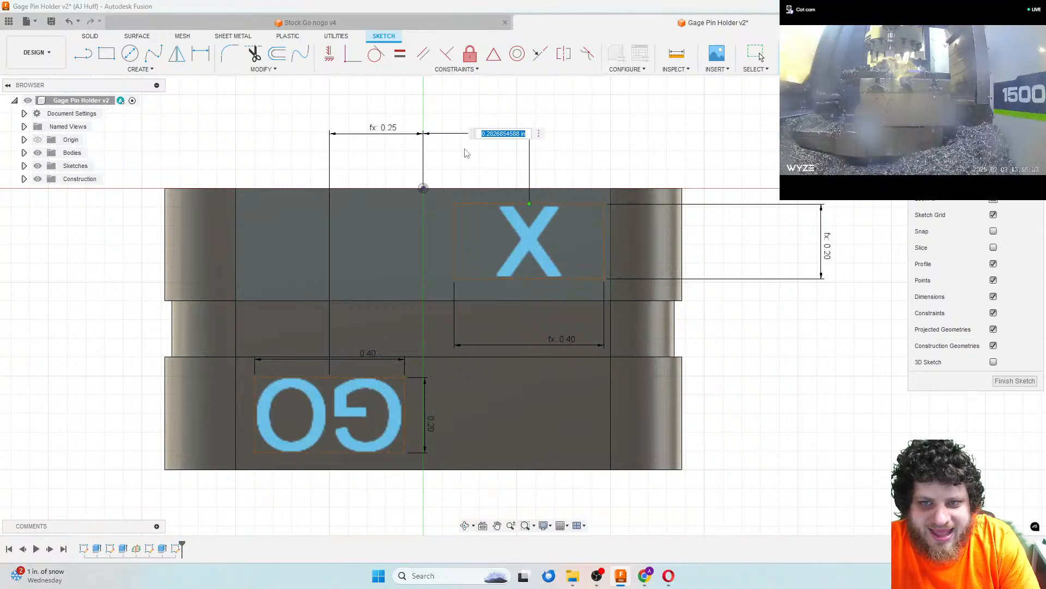
pyautogui.click(390, 137)
pyautogui.press('Return')
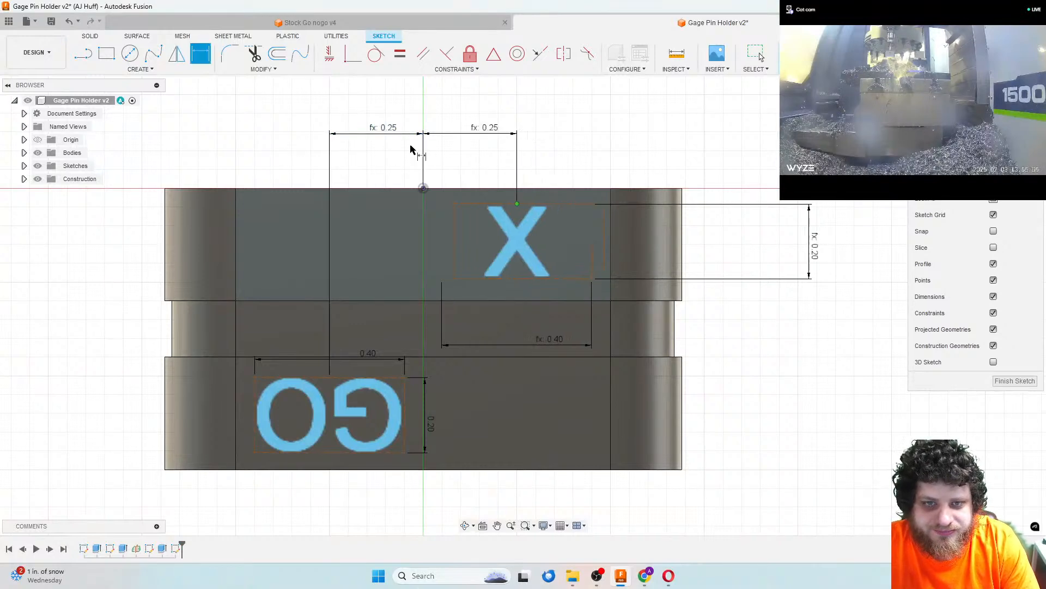
pyautogui.press('Escape')
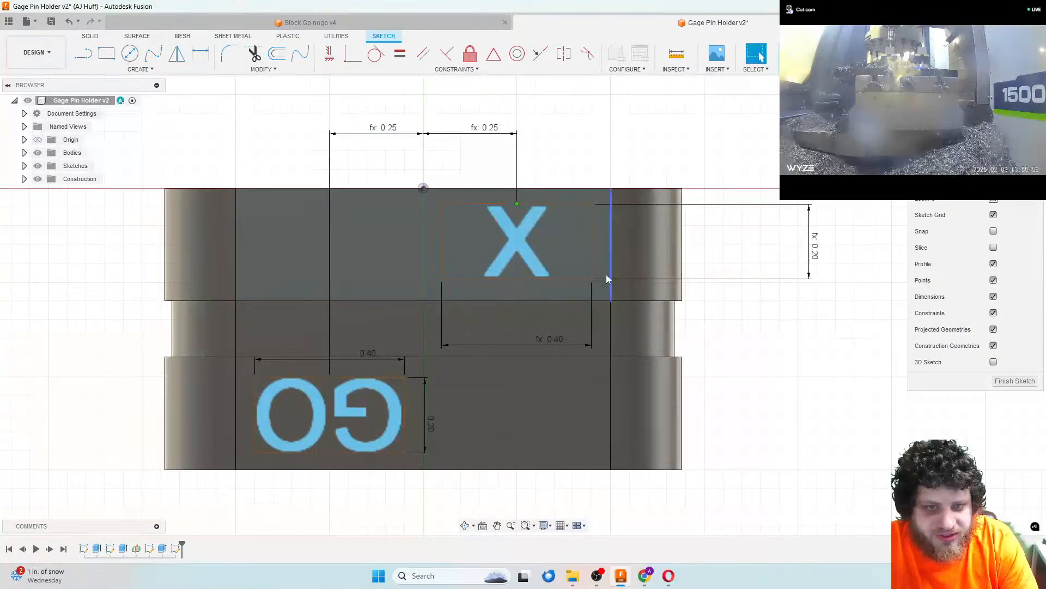
# Step: Adjust the X text box's lower-right corner and fix the GO text box in place
pyautogui.moveTo(591, 279); pyautogui.dragTo(595, 282)
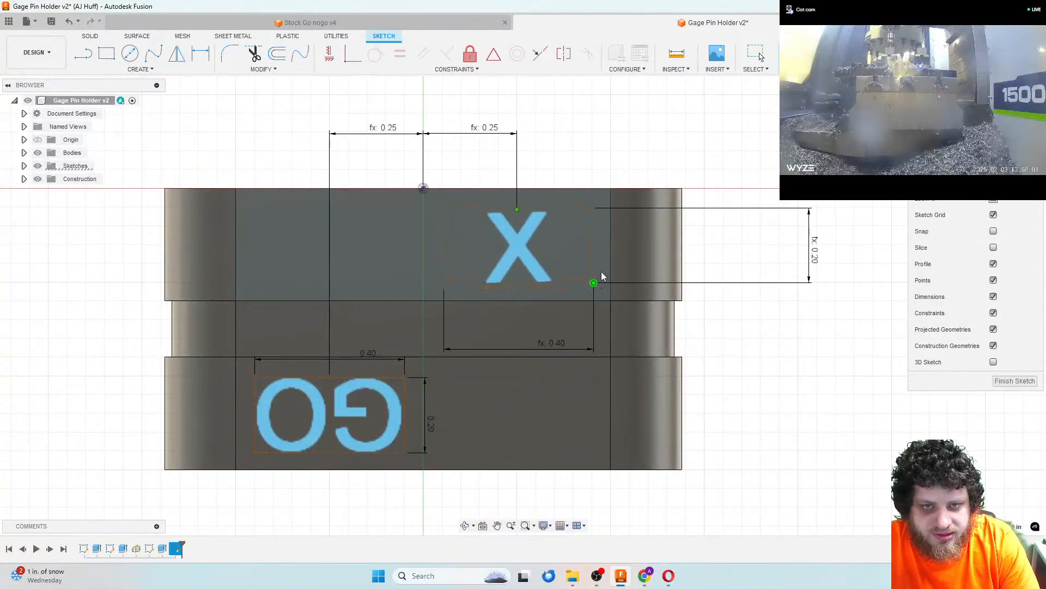
pyautogui.click(334, 54)
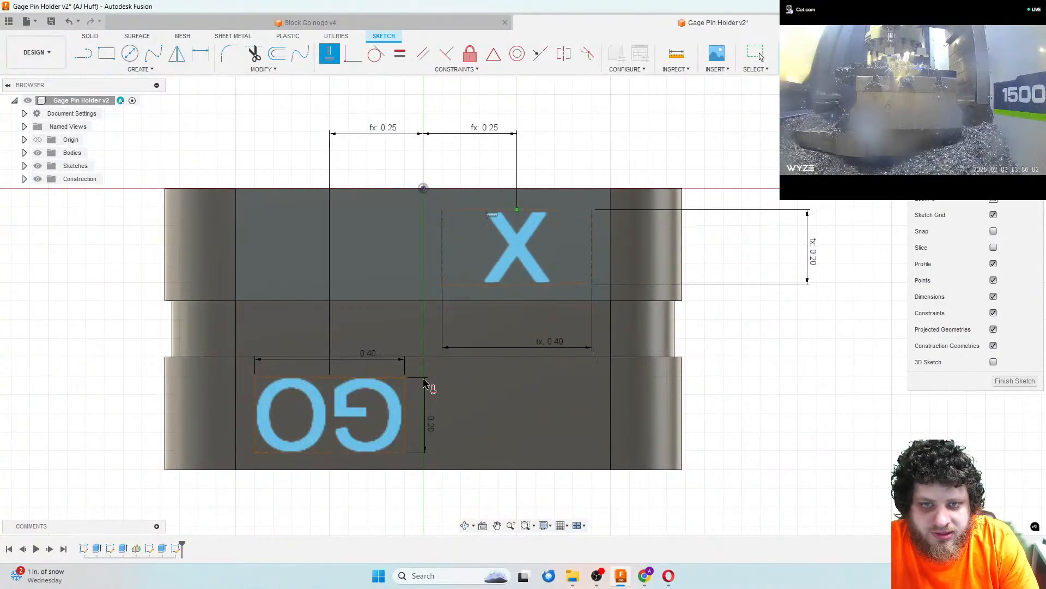
pyautogui.click(380, 381)
pyautogui.press('Escape')
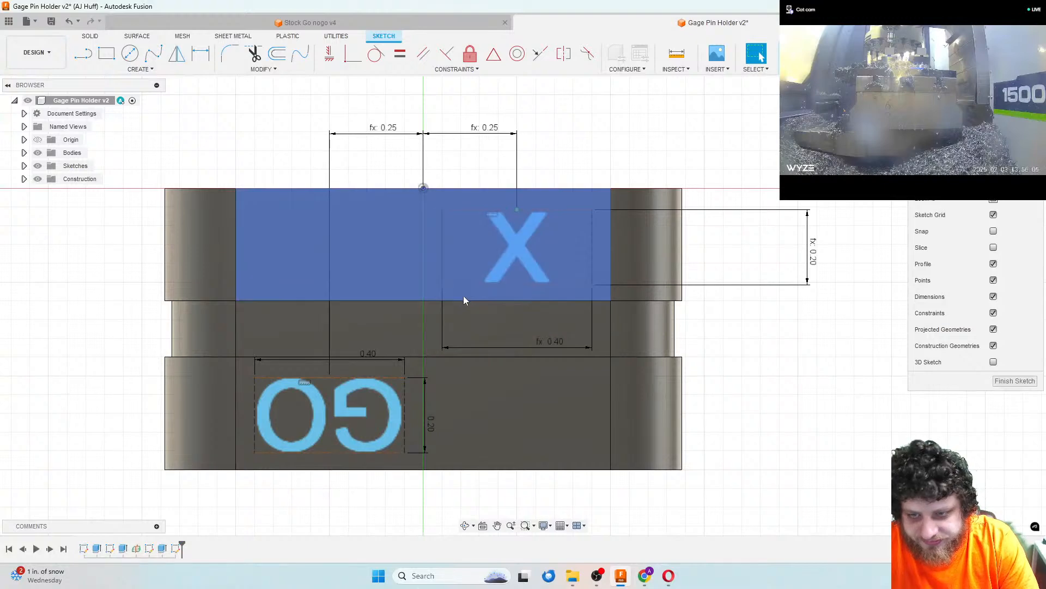
# Step: Set a 0.05 gap between the GO text box and the block's bottom edge
pyautogui.press('d')
pyautogui.click(287, 469)
pyautogui.click(292, 452)
pyautogui.click(332, 497)
pyautogui.write('0.05')
pyautogui.press('Return')
# Step: Dimension the X text box 0.05 below the block's top edge
pyautogui.click(513, 210)
pyautogui.click(513, 189)
pyautogui.click(610, 138)
pyautogui.write('.05')
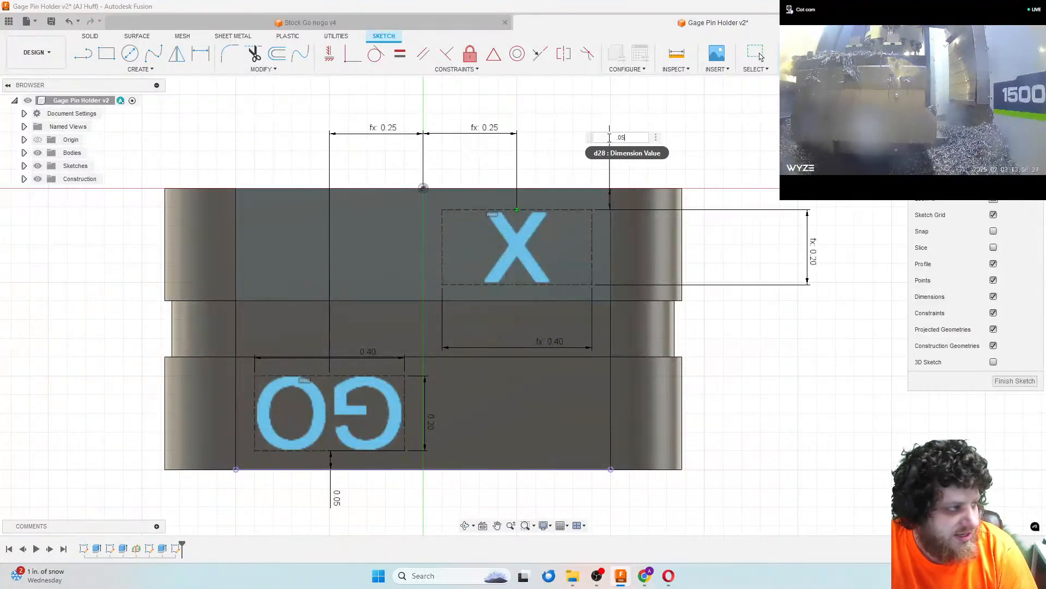
pyautogui.press('Return')
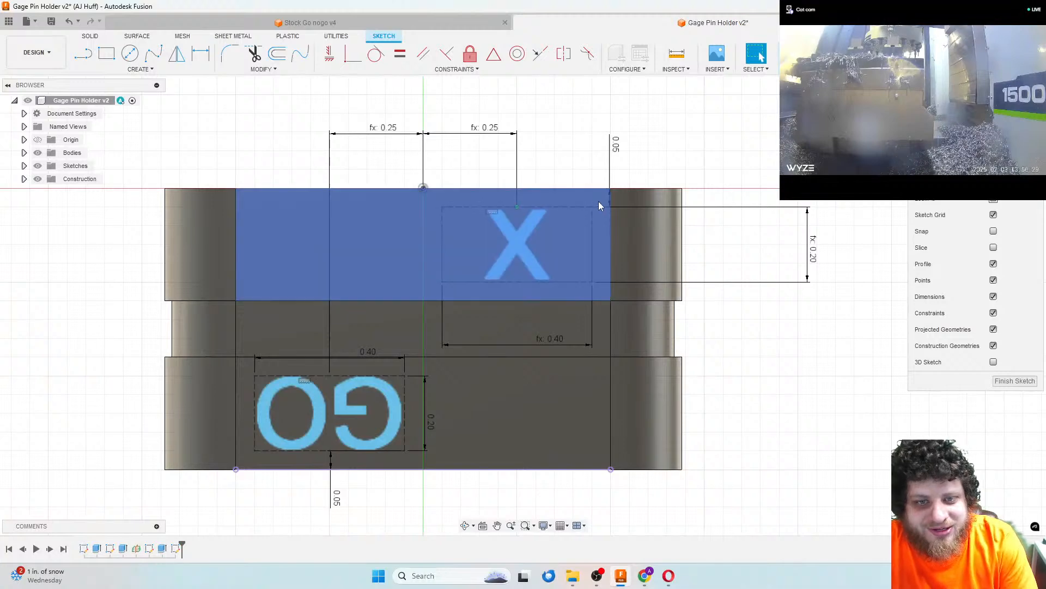
pyautogui.moveTo(541, 173)
pyautogui.keyDown('shift'); pyautogui.mouseDown(button='middle')
pyautogui.moveTo(647, 181)
pyautogui.moveTo(630, 228)
pyautogui.moveTo(647, 183)
pyautogui.moveTo(641, 164)
pyautogui.moveTo(648, 240)
pyautogui.mouseUp(button='middle'); pyautogui.keyUp('shift')
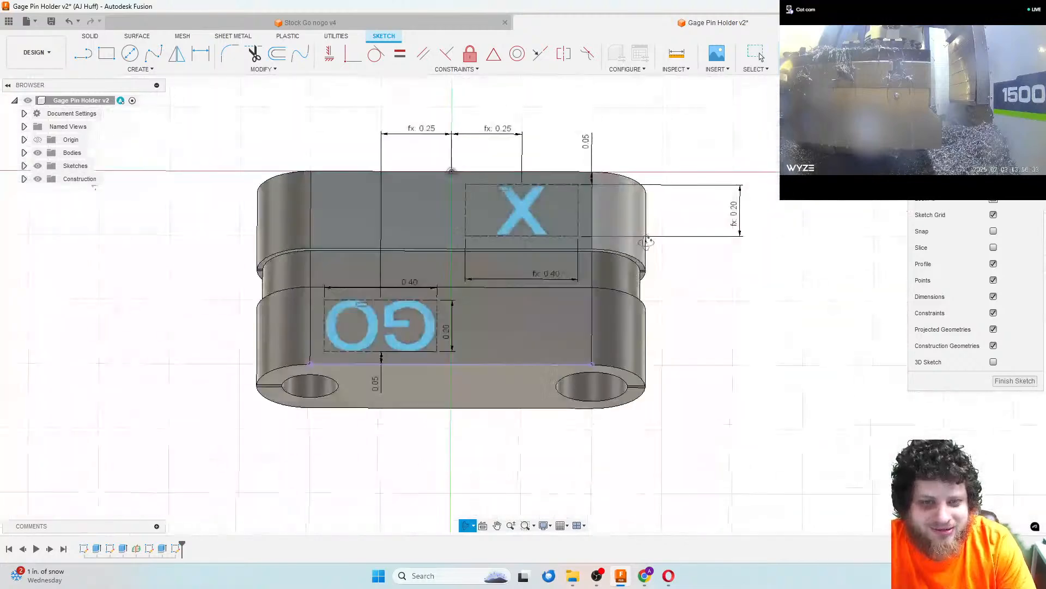
# Step: Finish the lettering sketch and save the design as a new version
pyautogui.click(800, 53)
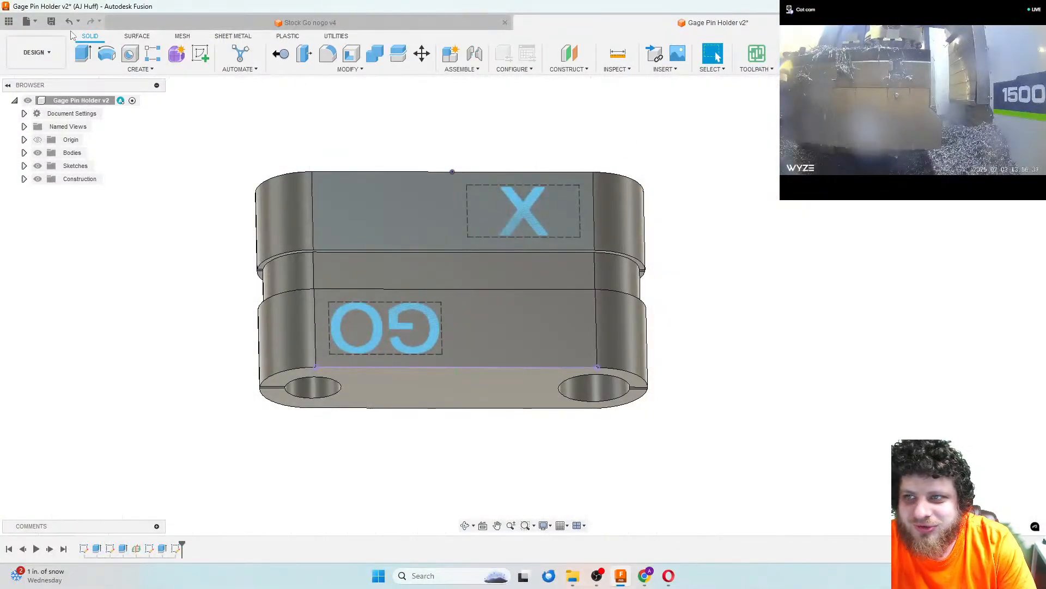
pyautogui.click(51, 21)
pyautogui.press('Return')
pyautogui.keyDown('shift'); pyautogui.moveTo(624, 215); pyautogui.dragTo(614, 206, button='middle'); pyautogui.keyUp('shift')
pyautogui.moveTo(416, 257)
pyautogui.keyDown('shift'); pyautogui.mouseDown(button='middle')
pyautogui.moveTo(437, 210)
pyautogui.moveTo(404, 378)
pyautogui.moveTo(441, 218)
pyautogui.mouseUp(button='middle'); pyautogui.keyUp('shift')
pyautogui.keyDown('shift'); pyautogui.moveTo(735, 261); pyautogui.dragTo(723, 254, button='middle'); pyautogui.keyUp('shift')
# Step: Select the GO and X text profiles on the block face
pyautogui.press('e')
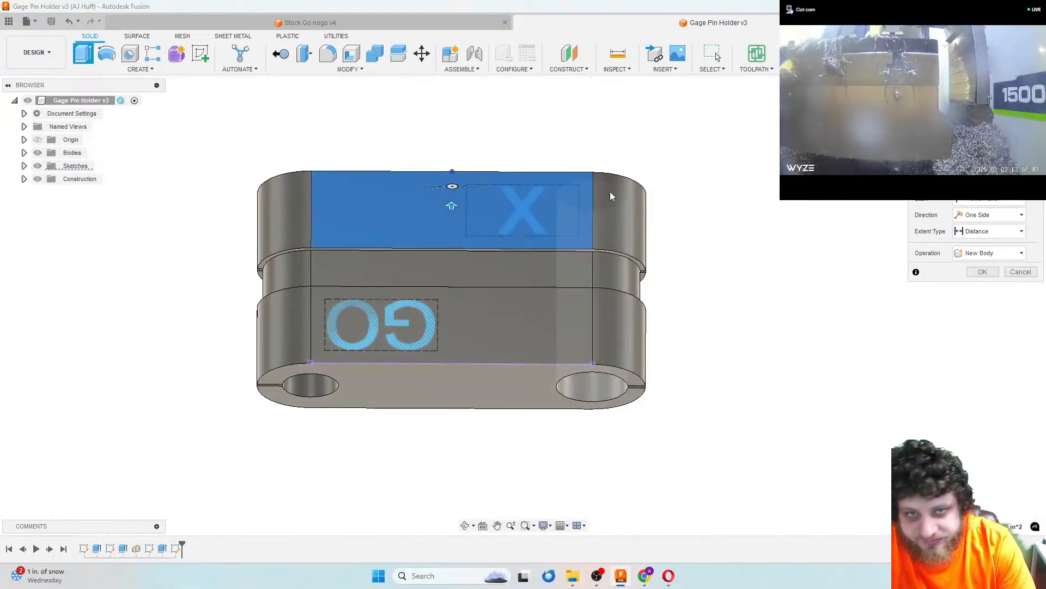
pyautogui.click(528, 206)
pyautogui.press('Escape')
pyautogui.press('s')
pyautogui.click(415, 327)
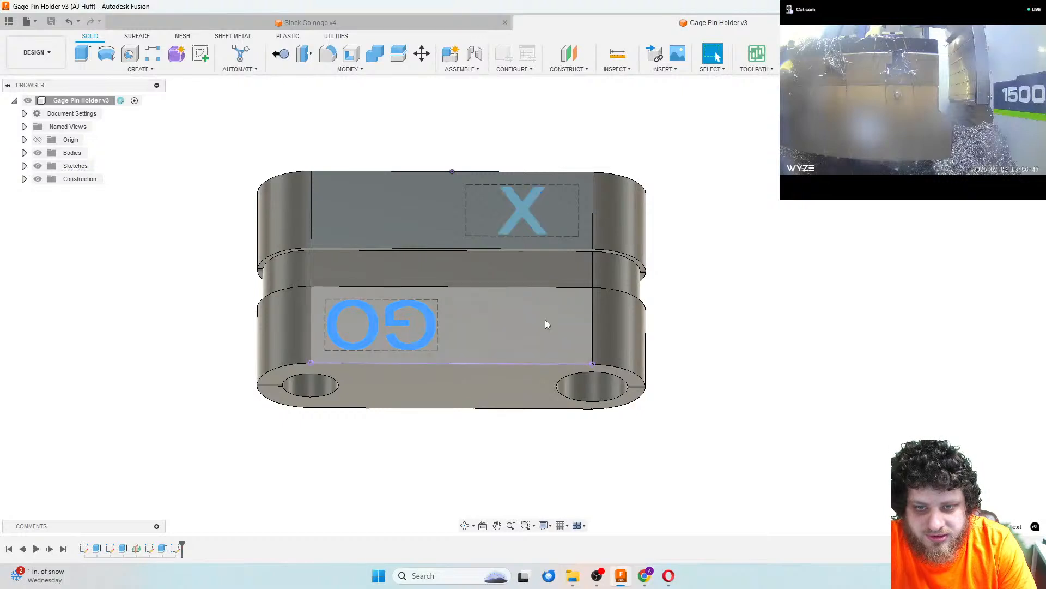
pyautogui.keyDown('shift'); pyautogui.moveTo(509, 332); pyautogui.dragTo(542, 264, button='middle'); pyautogui.keyUp('shift')
pyautogui.keyDown('shift'); pyautogui.click(548, 205); pyautogui.keyUp('shift')
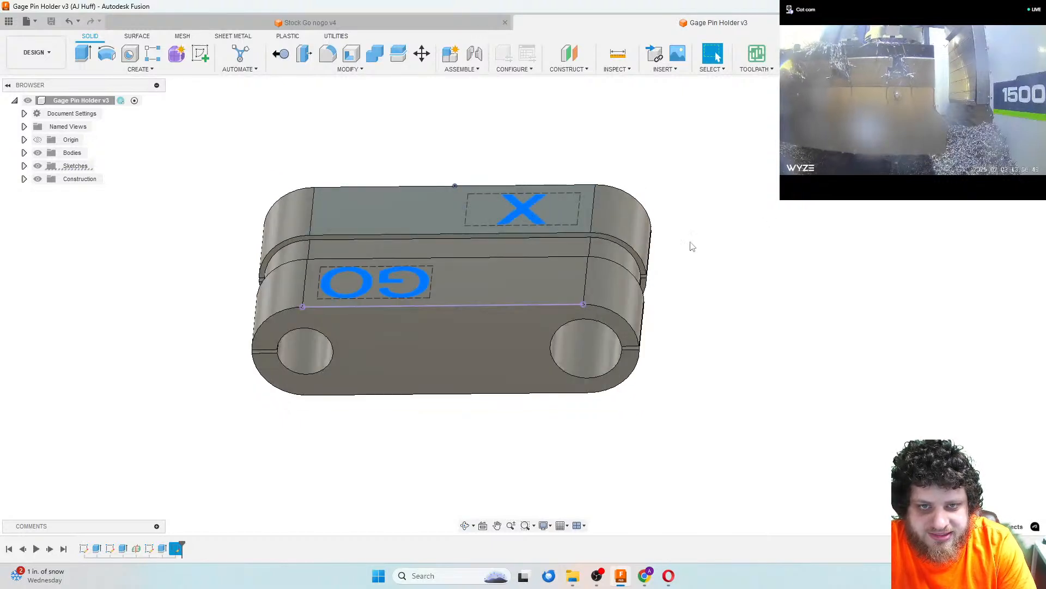
pyautogui.keyDown('shift'); pyautogui.moveTo(717, 206); pyautogui.dragTo(514, 203, button='middle'); pyautogui.keyUp('shift')
# Step: Start an extrusion containing only the X and GO text profiles, excluding the top face
pyautogui.press('e')
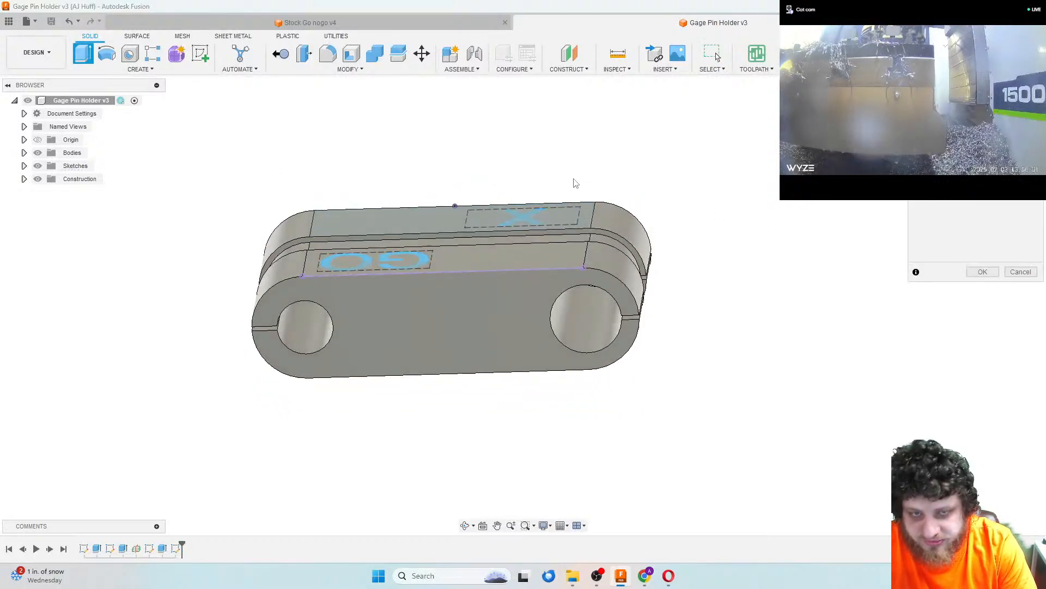
pyautogui.click(526, 220)
pyautogui.scroll(3, 526, 224)
pyautogui.press('Escape')
pyautogui.press('e')
pyautogui.click(533, 230)
pyautogui.press('Escape')
pyautogui.moveTo(589, 157); pyautogui.dragTo(552, 106)
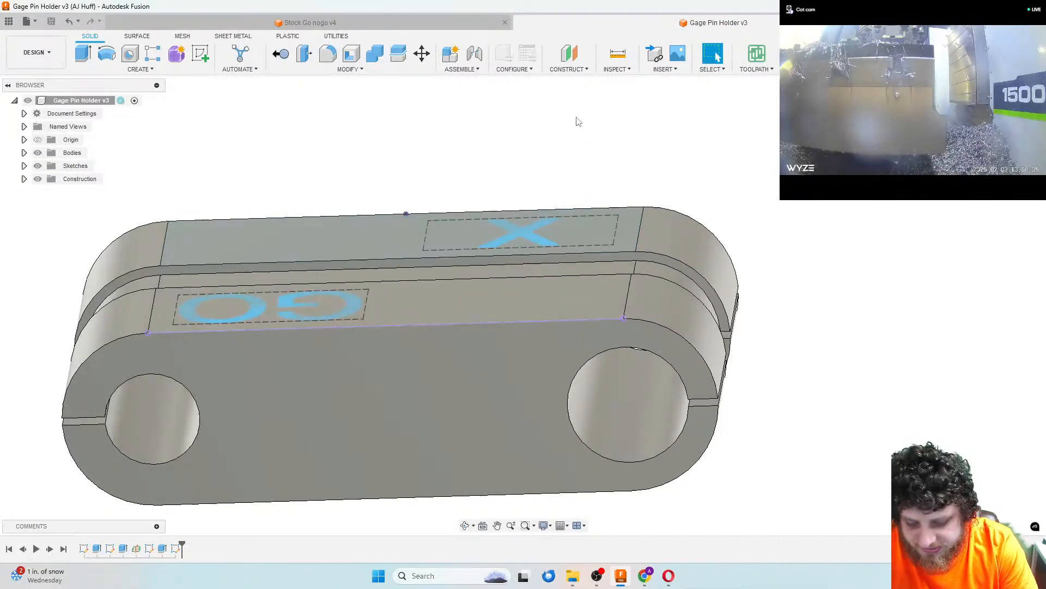
pyautogui.press('e')
pyautogui.click(515, 241)
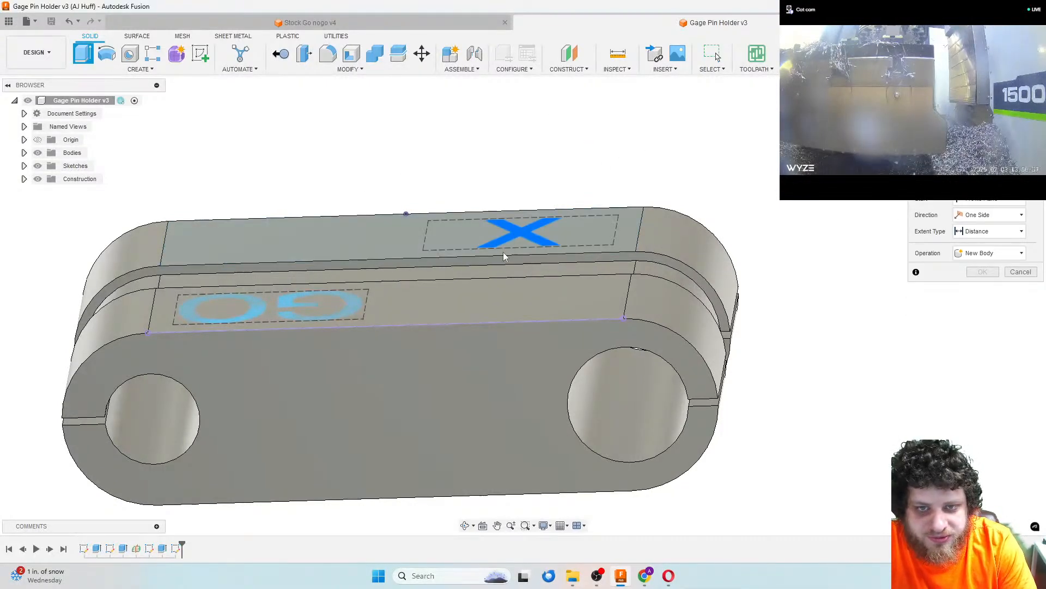
pyautogui.click(299, 294)
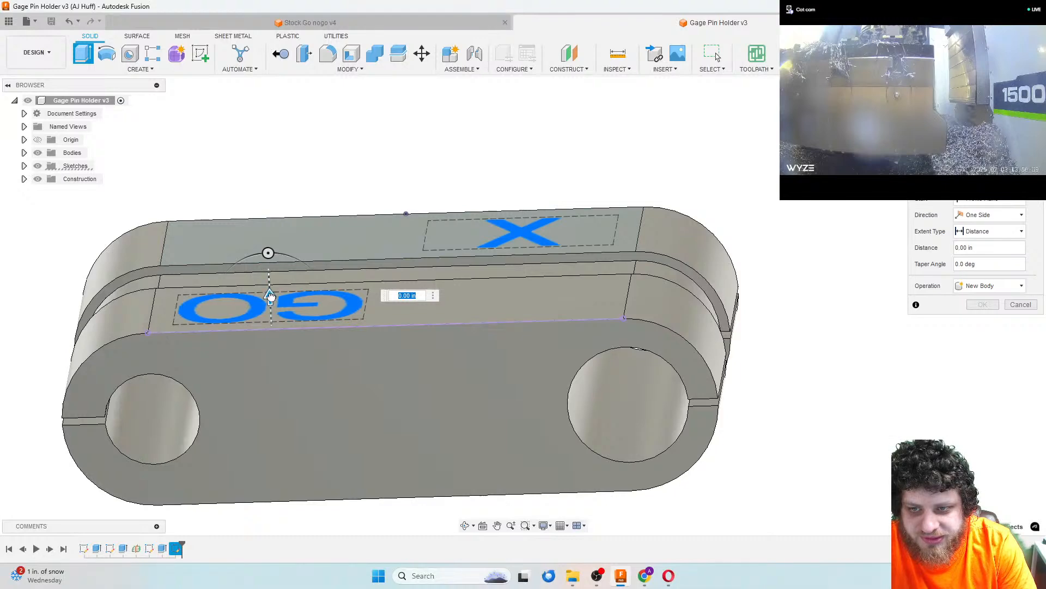
# Step: Extrude the GO and X letters -0.03 in into the block as a New Body
pyautogui.moveTo(270, 295); pyautogui.dragTo(271, 304)
pyautogui.click(287, 306)
pyautogui.click(322, 298)
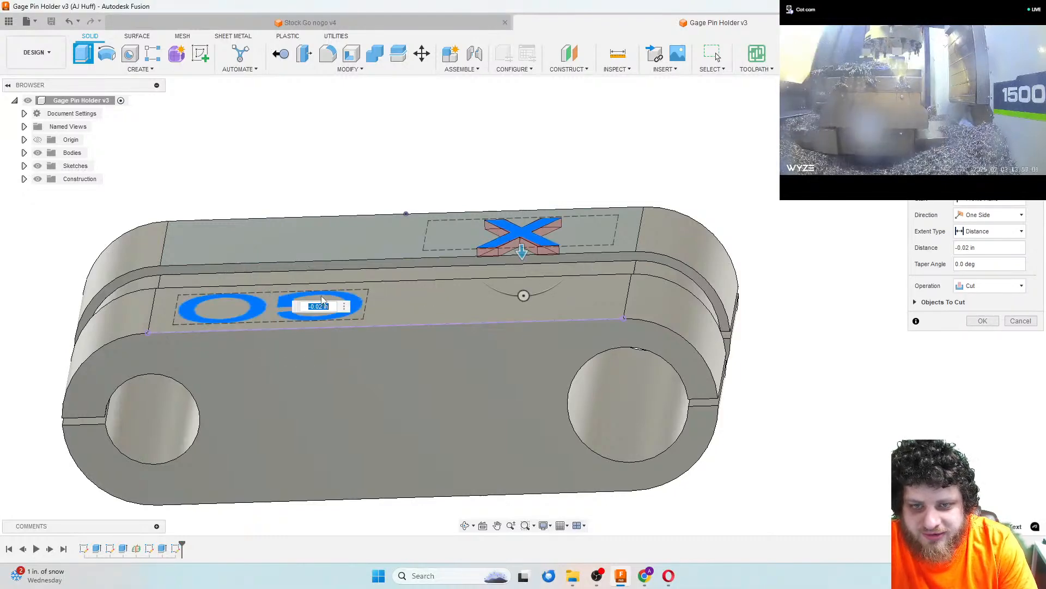
pyautogui.keyDown('shift'); pyautogui.moveTo(715, 188); pyautogui.dragTo(713, 165, button='middle'); pyautogui.keyUp('shift')
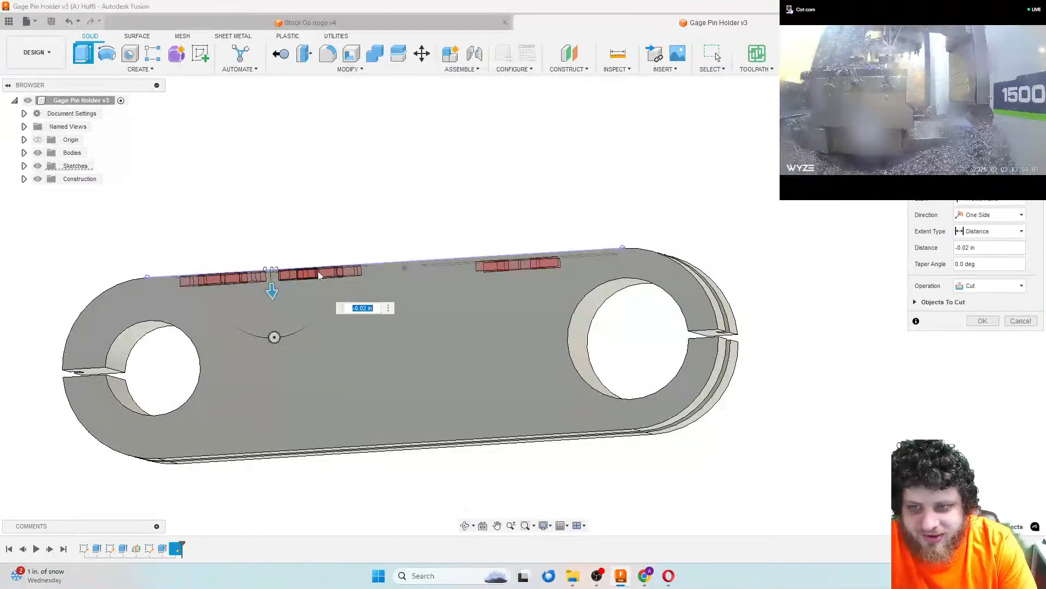
pyautogui.moveTo(272, 290); pyautogui.dragTo(276, 298)
pyautogui.keyDown('shift'); pyautogui.moveTo(398, 224); pyautogui.dragTo(510, 303, button='middle'); pyautogui.keyUp('shift')
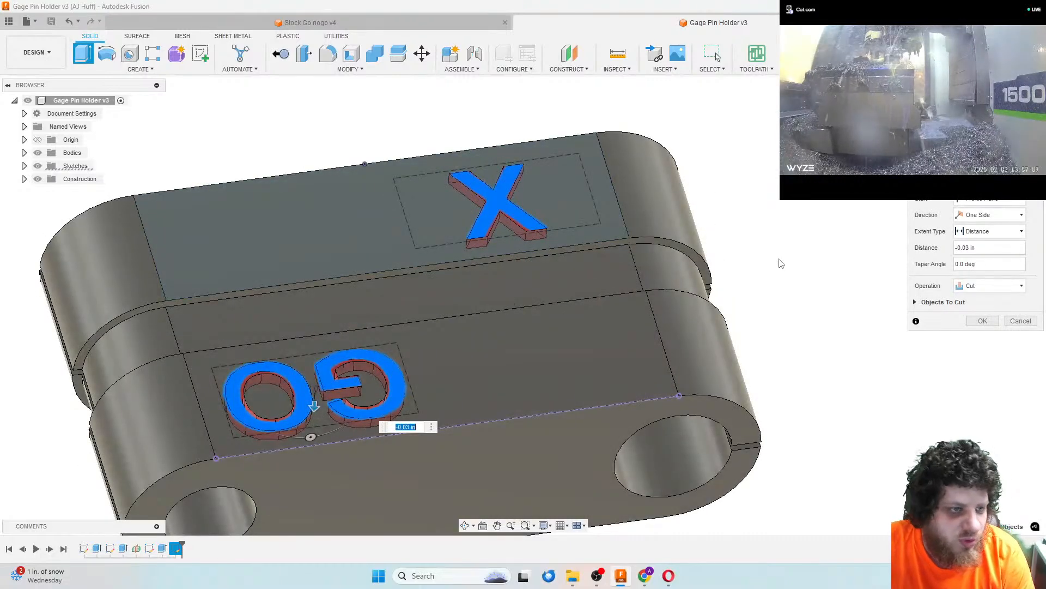
pyautogui.click(990, 286)
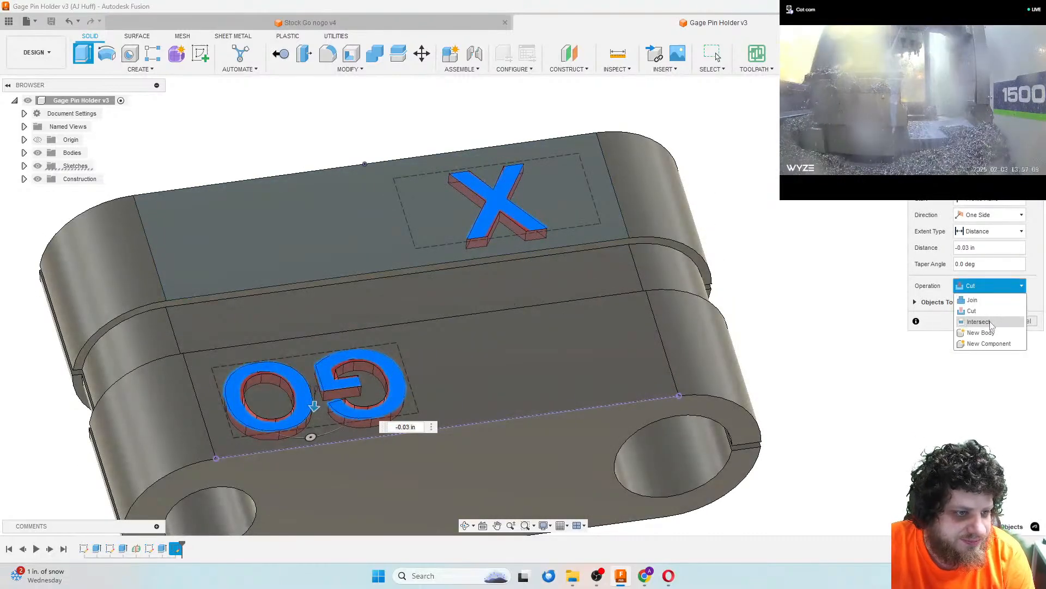
pyautogui.click(993, 333)
pyautogui.click(985, 306)
pyautogui.scroll(2, 762, 261)
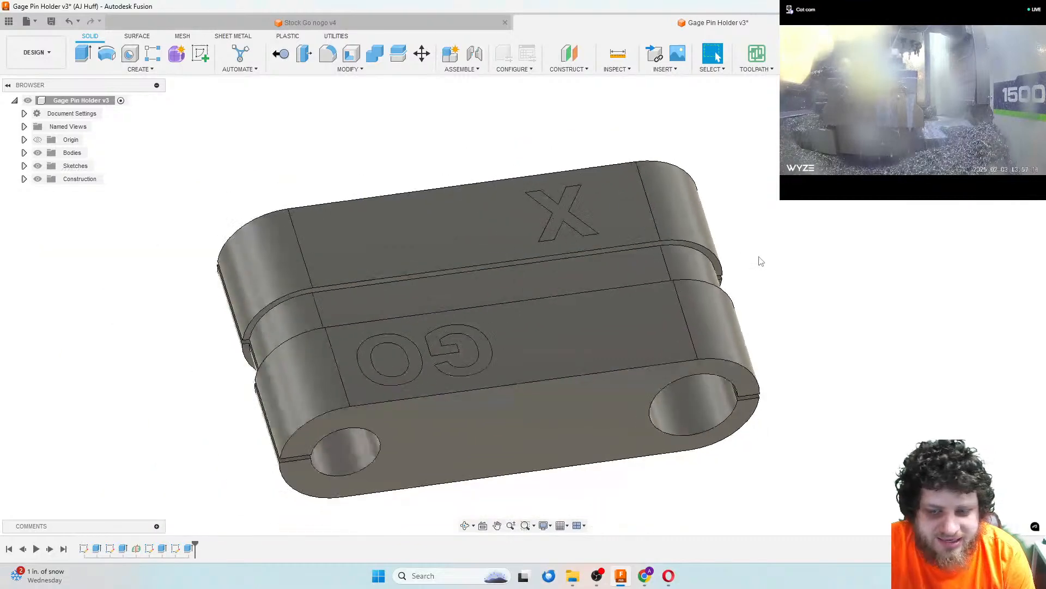
# Step: Combine with Cut: the block as target, the X, O and G letter bodies as tools
pyautogui.write('scom')
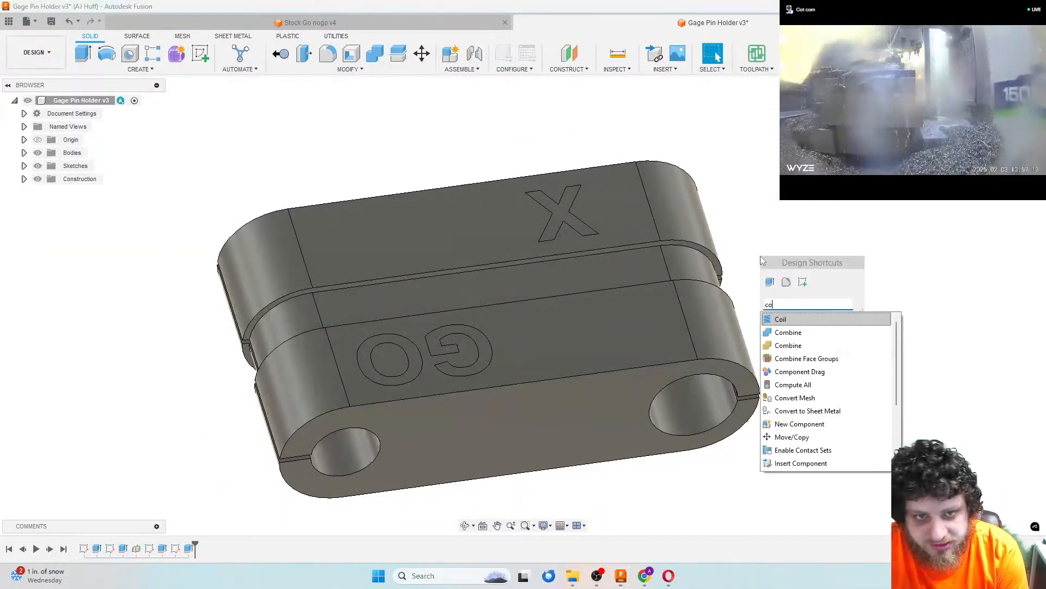
pyautogui.click(788, 319)
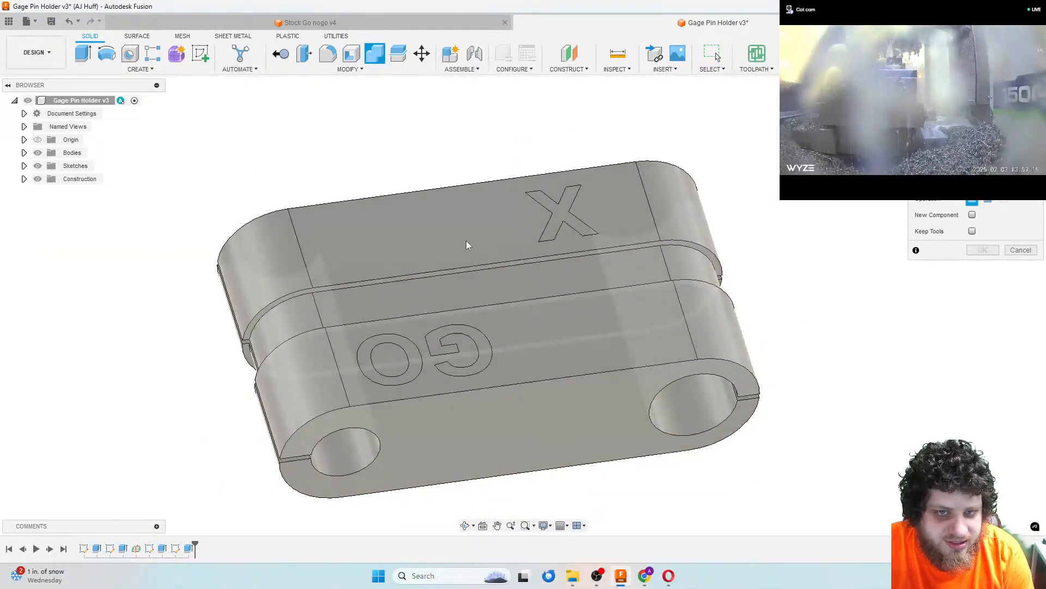
pyautogui.click(466, 241)
pyautogui.click(591, 233)
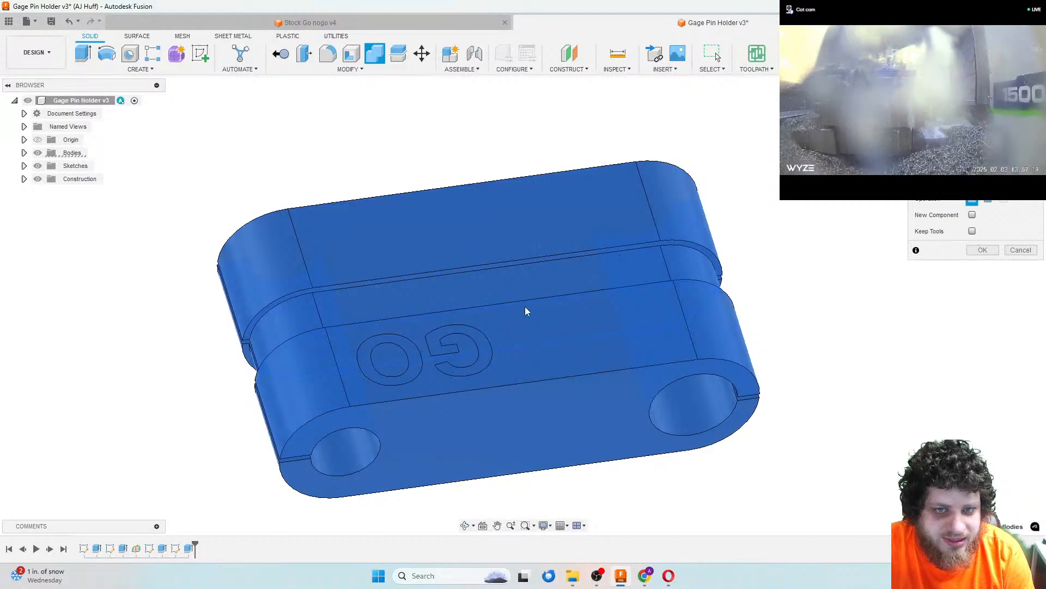
pyautogui.click(416, 359)
pyautogui.click(458, 352)
pyautogui.click(988, 200)
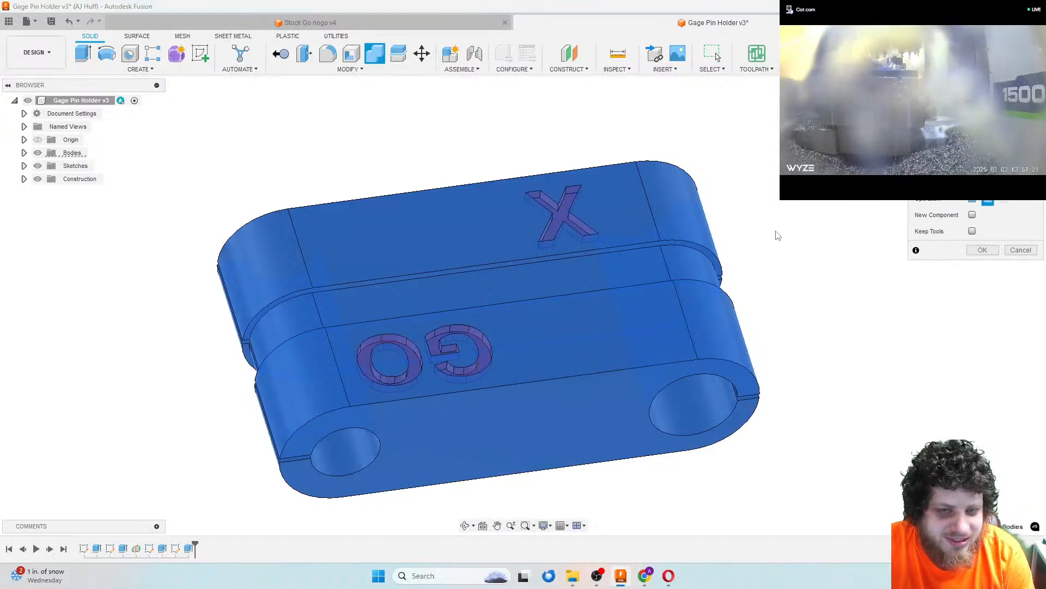
pyautogui.click(983, 250)
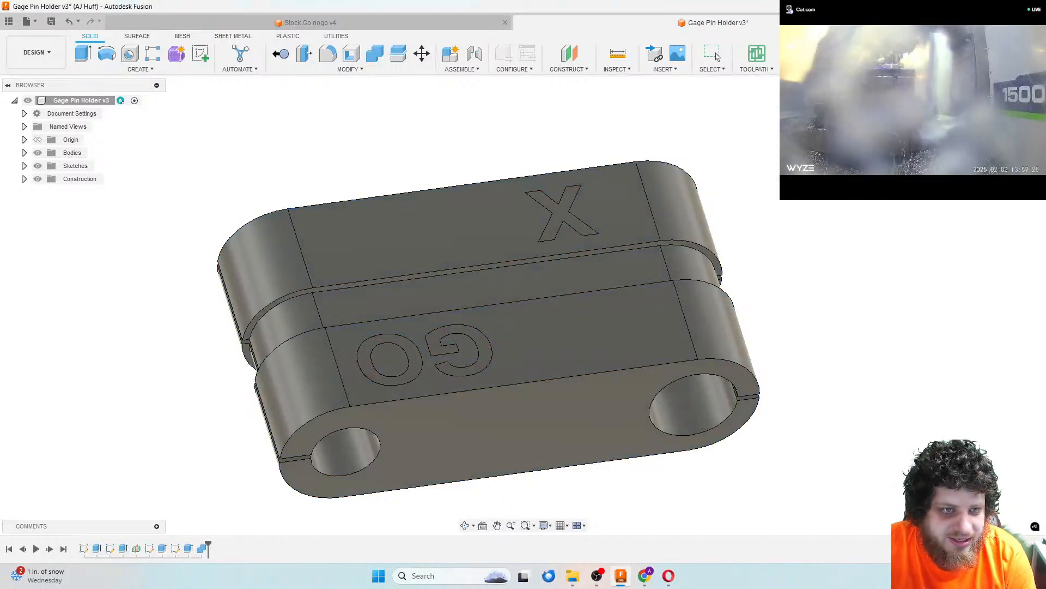
# Step: Search the appearance library for 'red' and apply the first red appearance to the model
pyautogui.press('a')
pyautogui.click(876, 320)
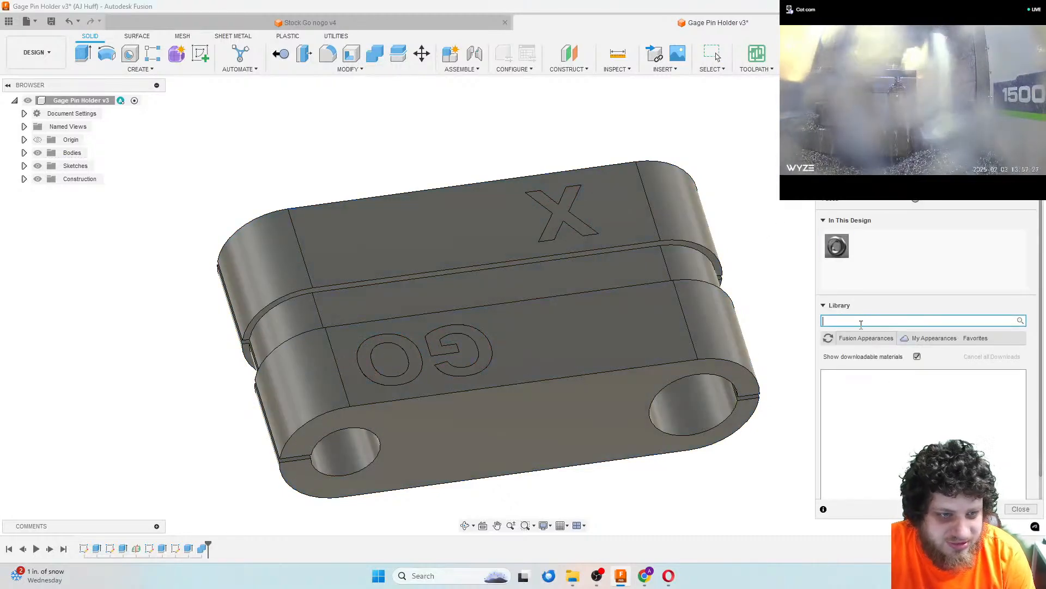
pyautogui.write('red')
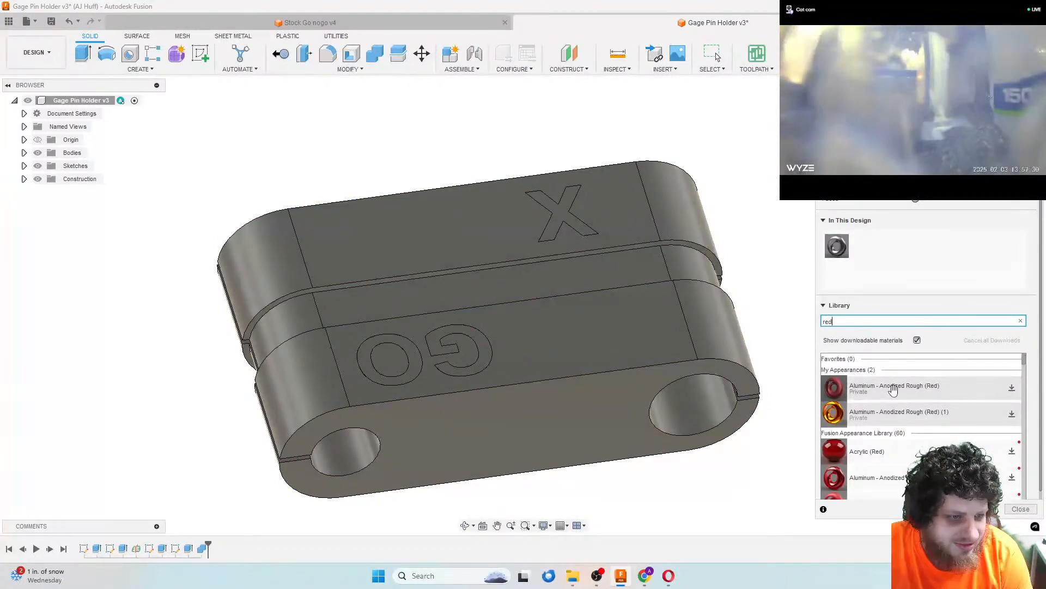
pyautogui.click(1012, 388)
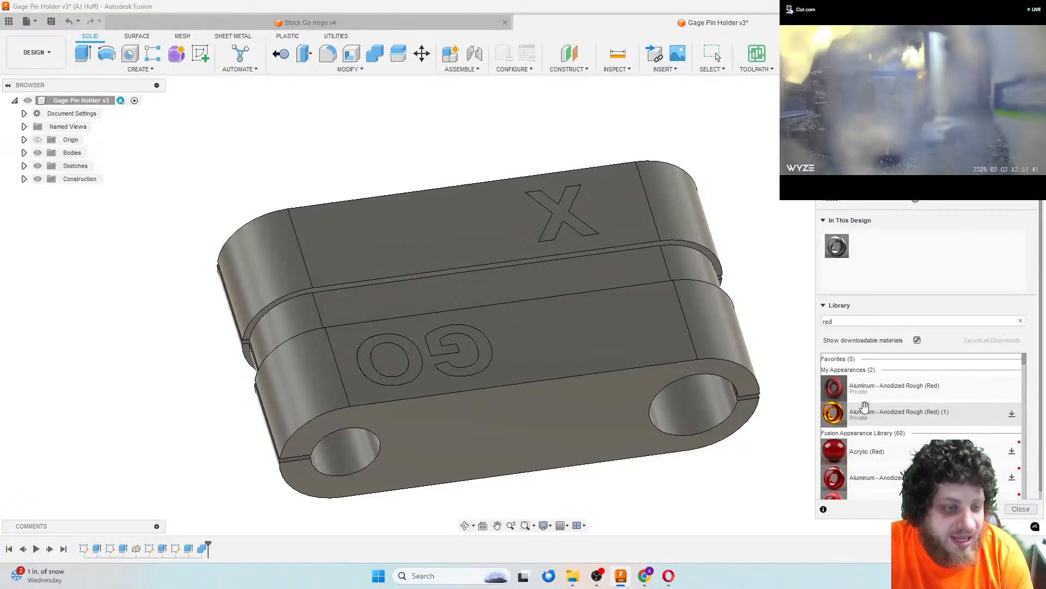
pyautogui.moveTo(904, 388); pyautogui.dragTo(712, 297)
pyautogui.keyDown('shift'); pyautogui.moveTo(748, 106); pyautogui.dragTo(750, 159, button='middle'); pyautogui.keyUp('shift')
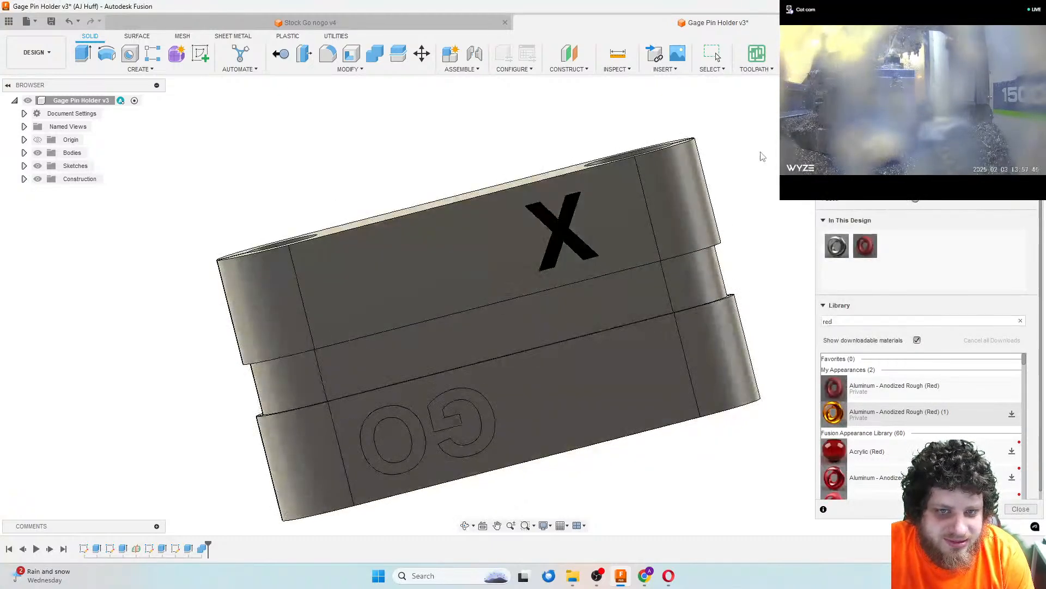
pyautogui.scroll(-2, 908, 472)
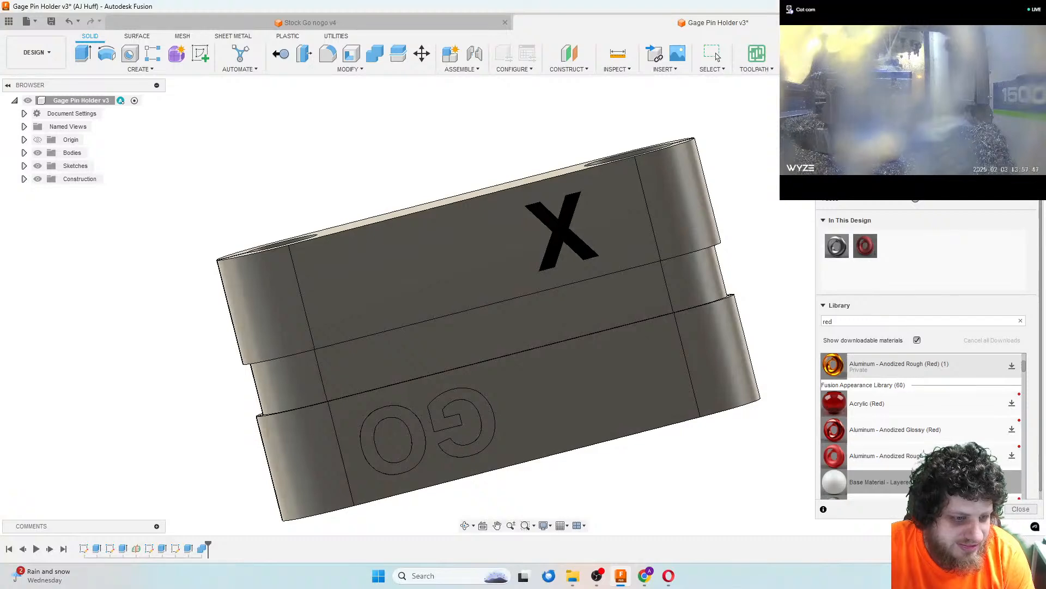
# Step: Apply Aluminum - Anodized Rough (Red) to the X, G and O letters
pyautogui.click(1012, 456)
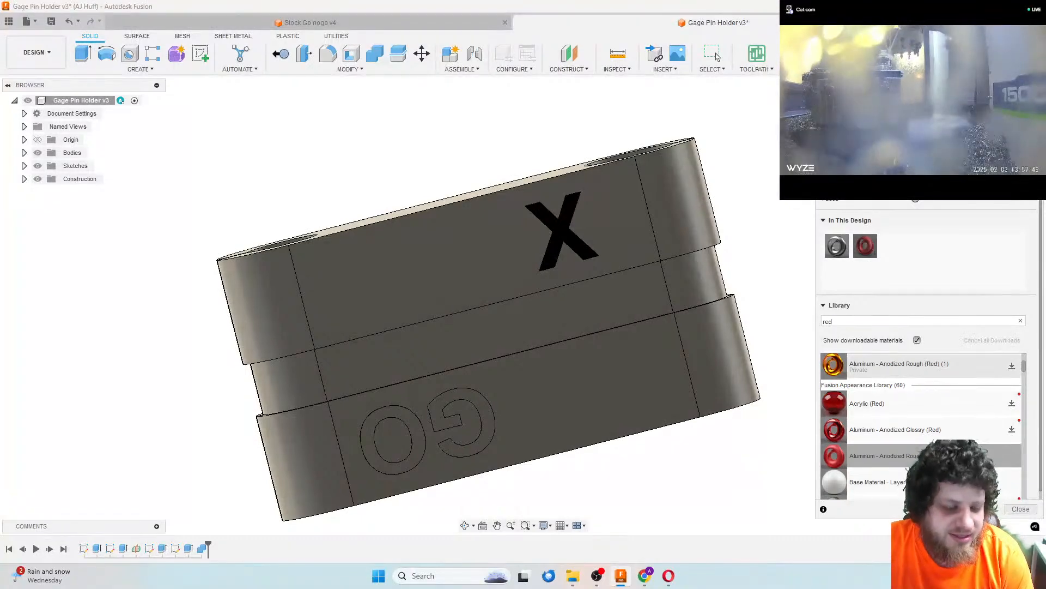
pyautogui.keyDown('shift'); pyautogui.moveTo(753, 238); pyautogui.dragTo(729, 182, button='middle'); pyautogui.keyUp('shift')
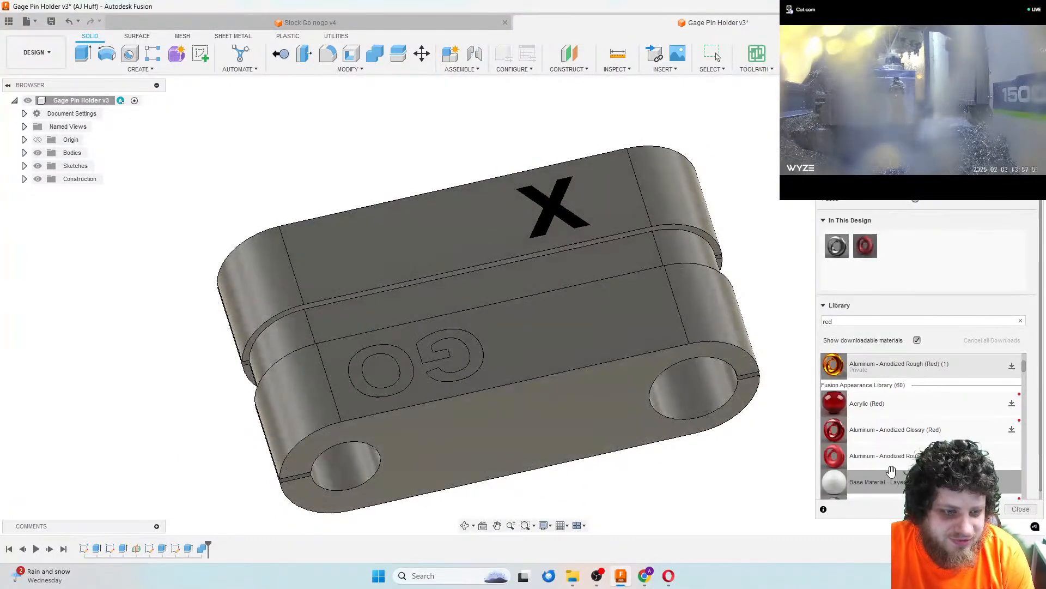
pyautogui.moveTo(915, 458); pyautogui.dragTo(558, 210)
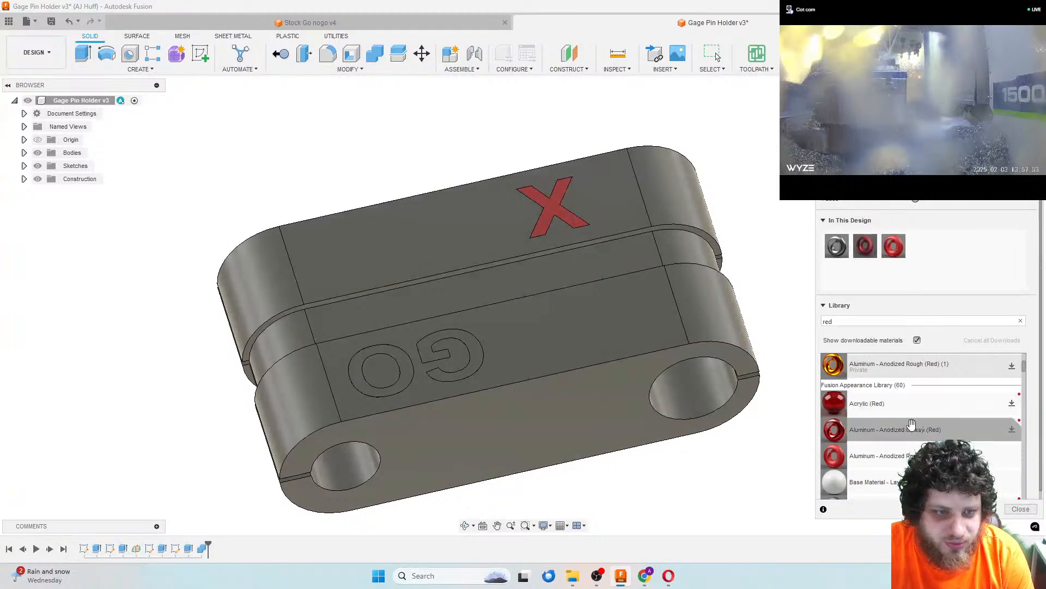
pyautogui.moveTo(900, 464); pyautogui.dragTo(473, 362)
pyautogui.moveTo(860, 453); pyautogui.dragTo(380, 368)
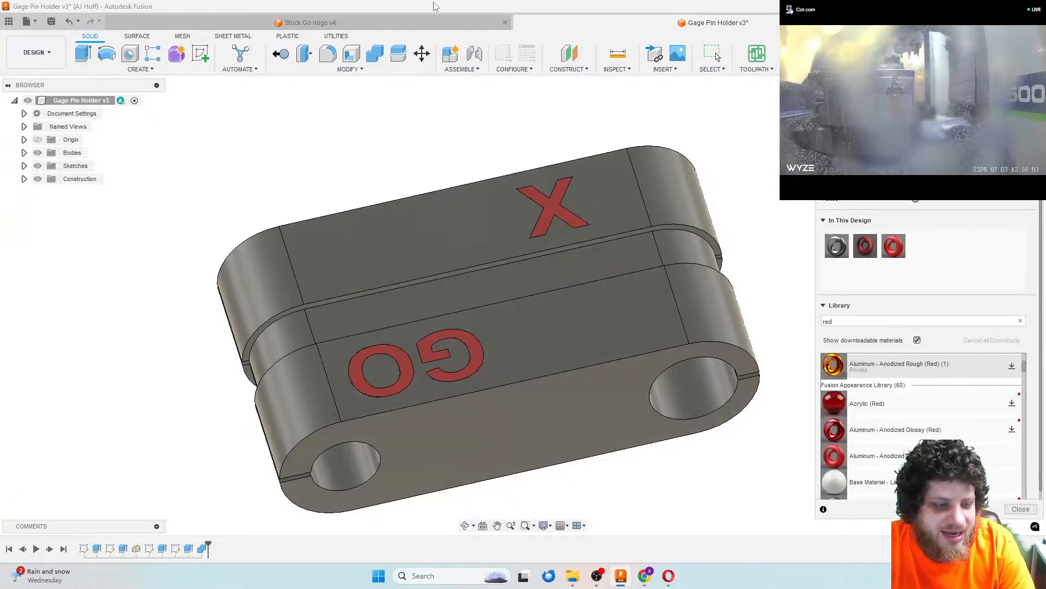
pyautogui.click(1014, 510)
# Step: Save the design as Gage Pin Holder v4 with the 'User Saved' description
pyautogui.click(51, 22)
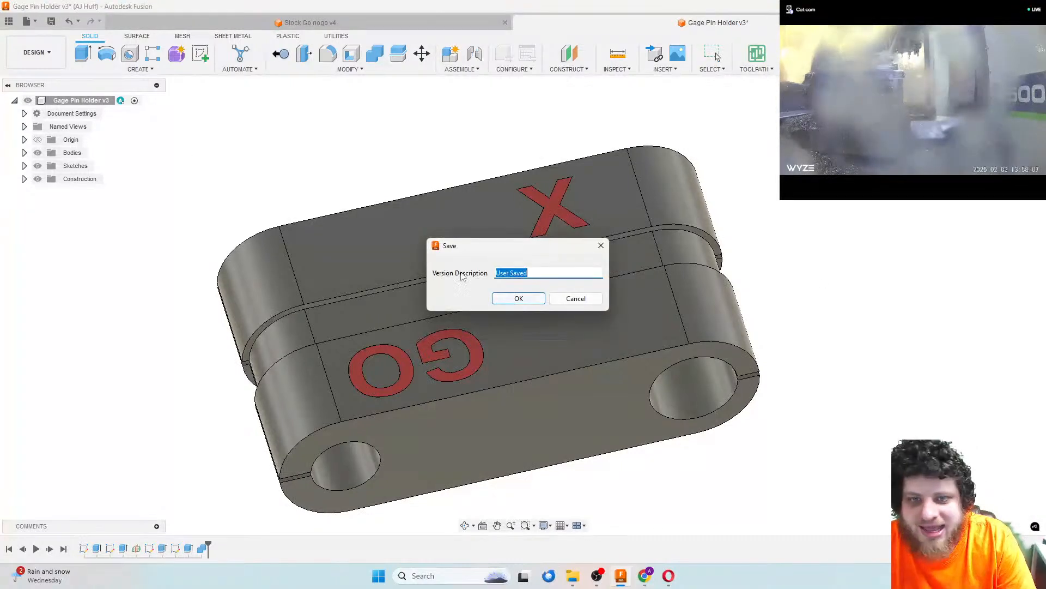
pyautogui.click(510, 297)
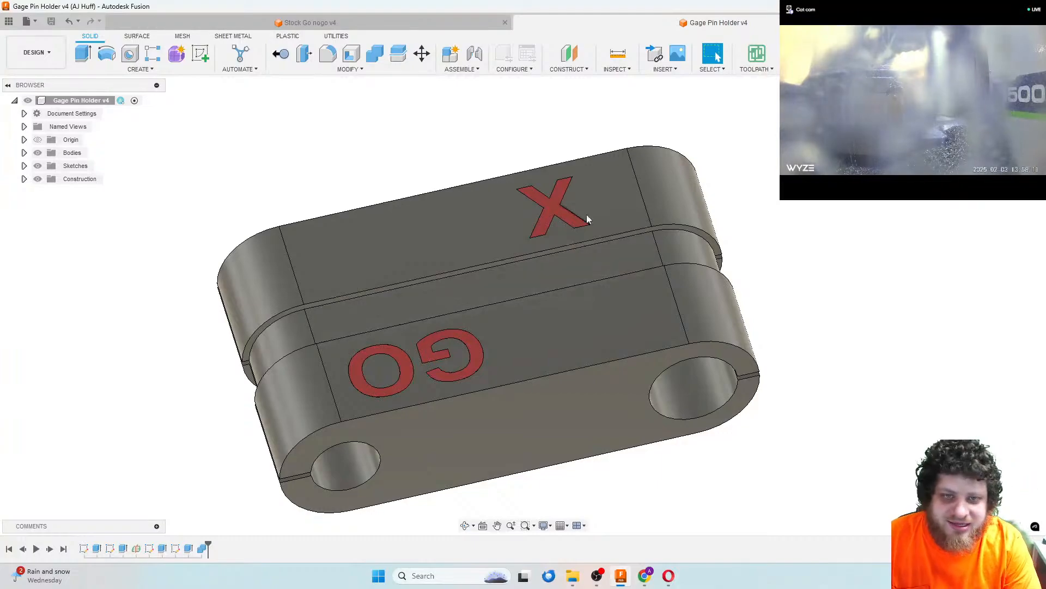
pyautogui.keyDown('shift'); pyautogui.moveTo(648, 302); pyautogui.dragTo(796, 283, button='middle'); pyautogui.keyUp('shift')
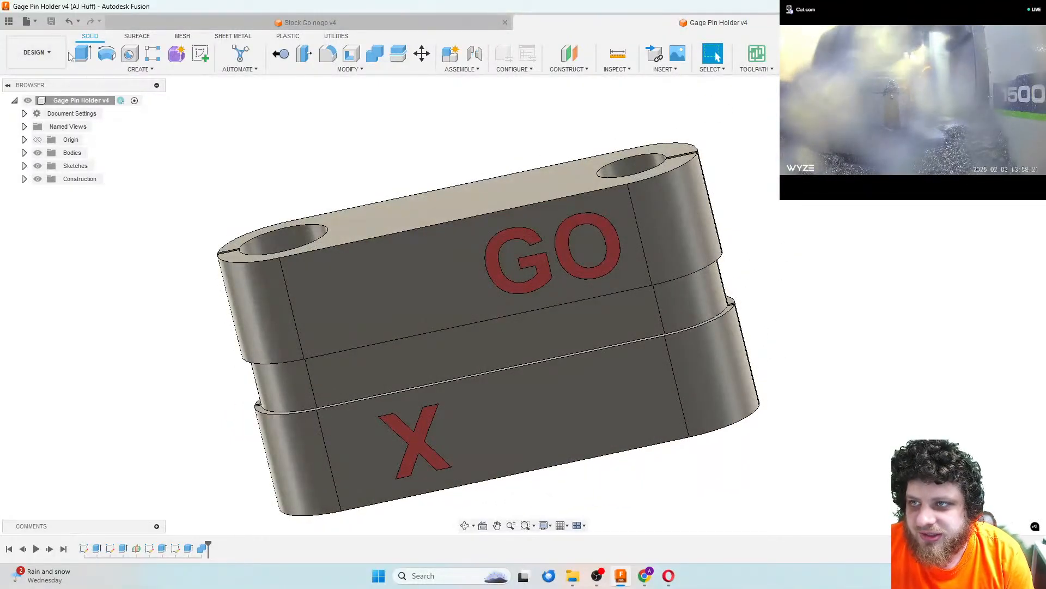
# Step: Expand the Bodies folder and select Body1 through Body4 in turn to identify each part
pyautogui.click(24, 152)
pyautogui.click(82, 165)
pyautogui.click(82, 179)
pyautogui.click(82, 192)
pyautogui.click(82, 205)
pyautogui.click(152, 194)
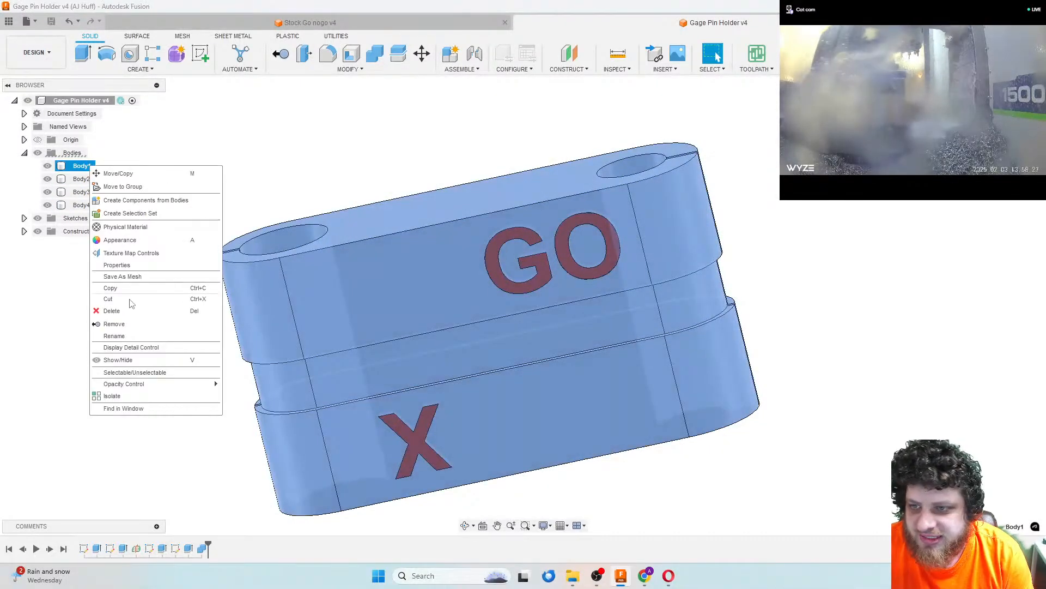
# Step: Start a 3MF mesh export of Body1, then cancel it and clear the selection
pyautogui.click(123, 276)
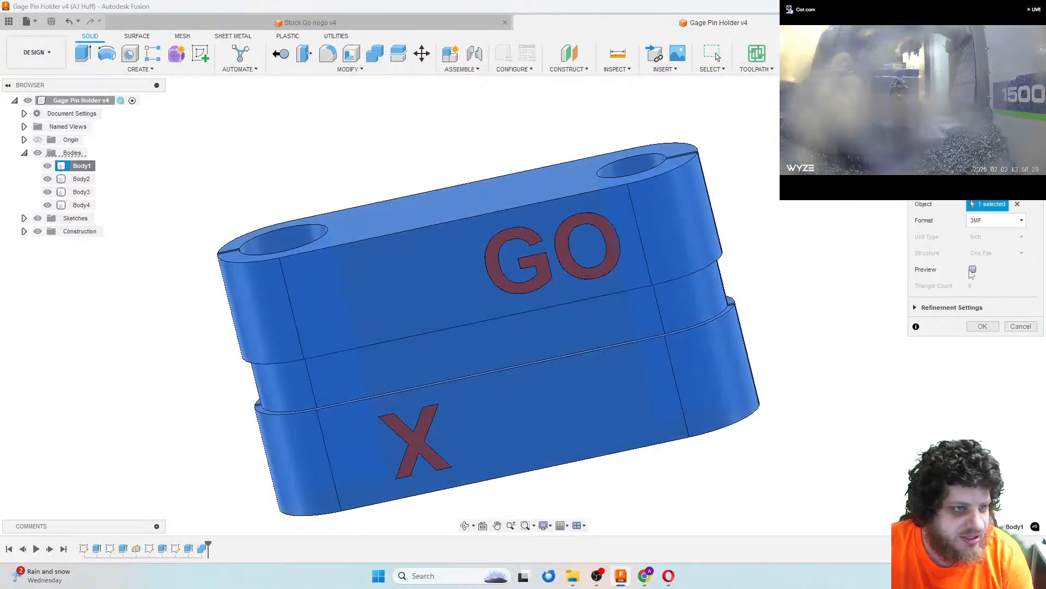
pyautogui.click(973, 327)
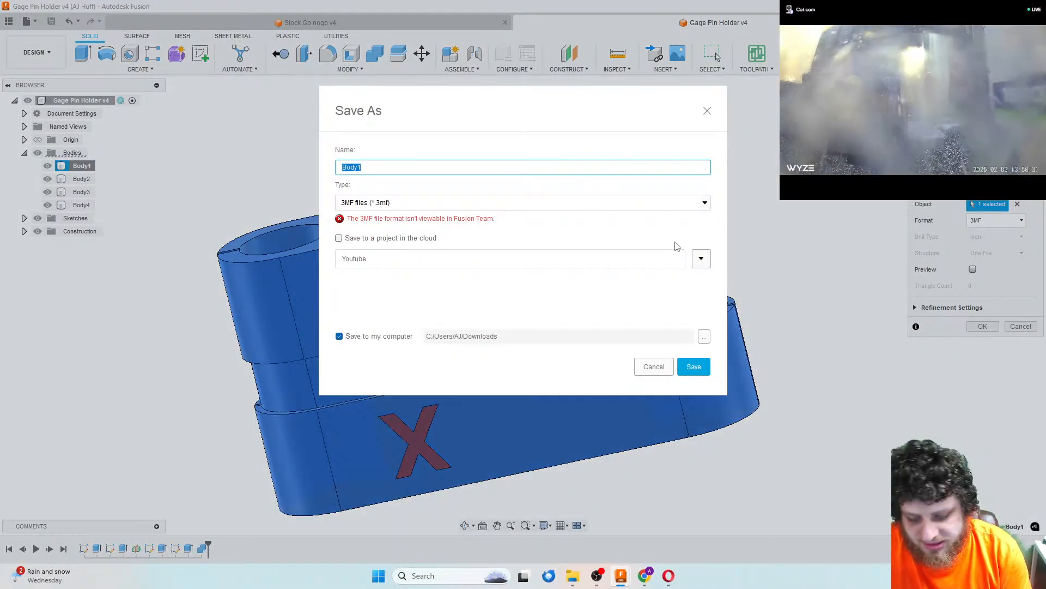
pyautogui.press('Return')
pyautogui.click(308, 141)
# Step: In the Parameters list, change GoHole to 0.122 in and NoGoHole to 0.125 in
pyautogui.hotkey('shift', 'p')
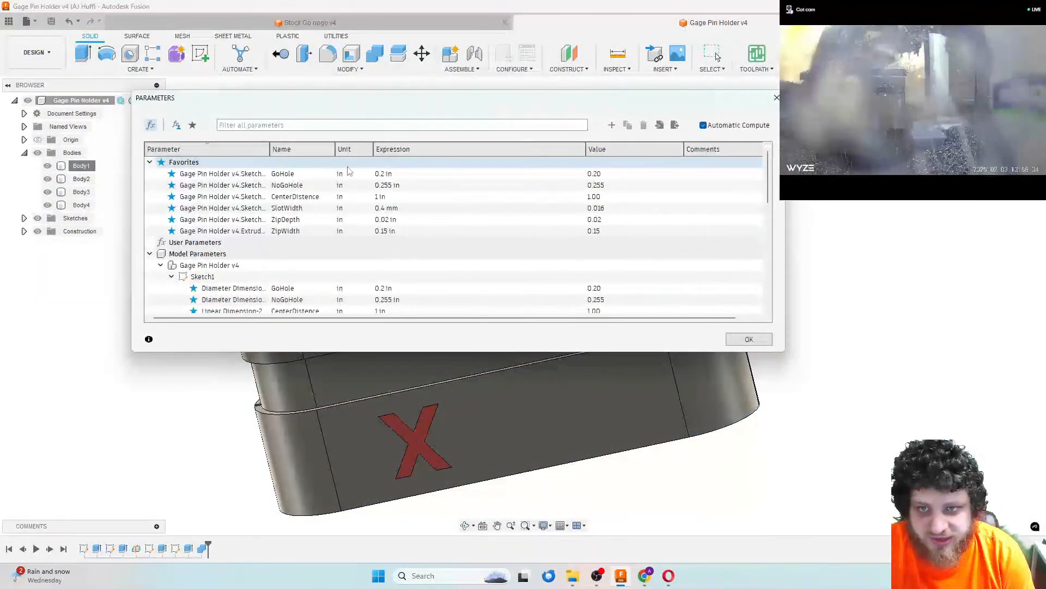
pyautogui.click(396, 174)
pyautogui.write('.1')
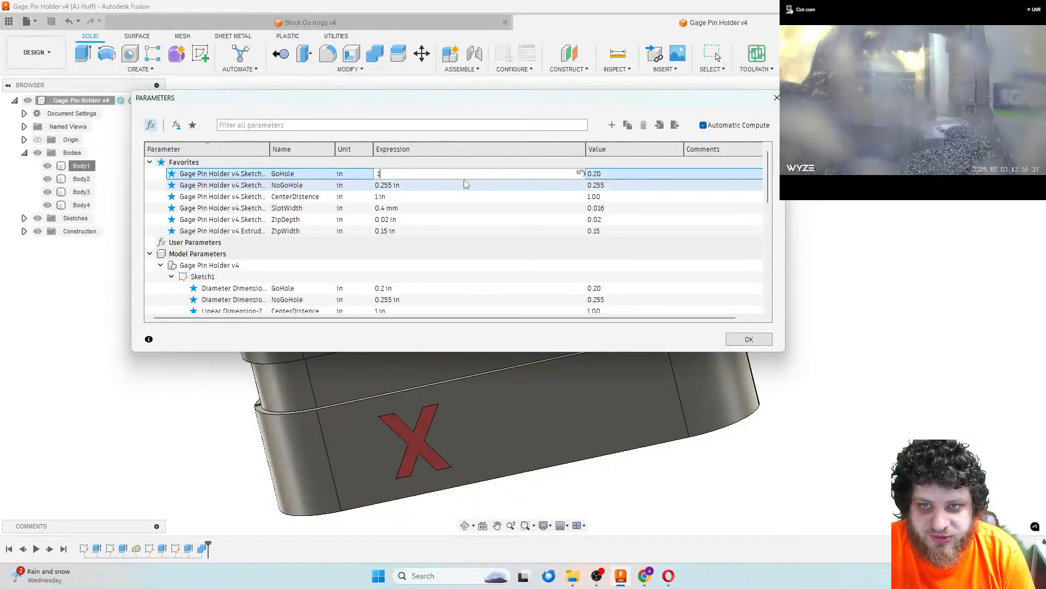
pyautogui.write('22')
pyautogui.press('Return')
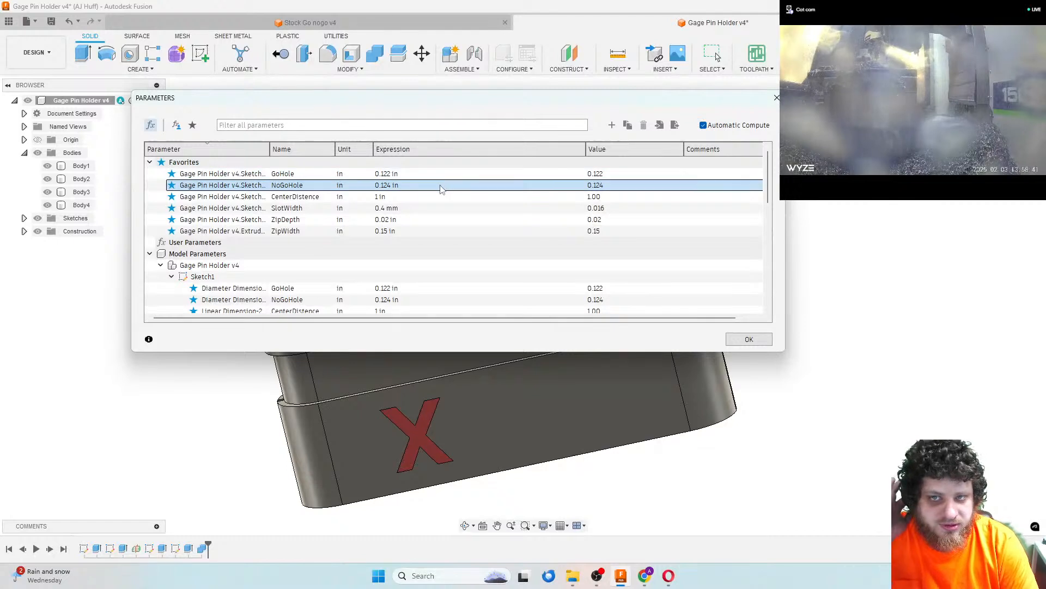
pyautogui.press('Return')
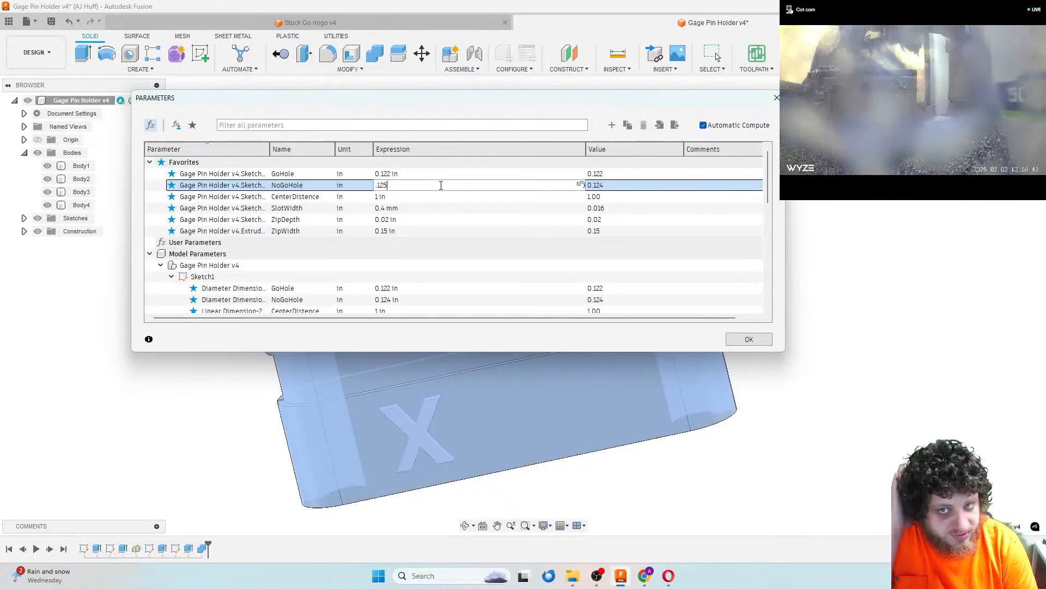
pyautogui.write('.125')
pyautogui.press('Return')
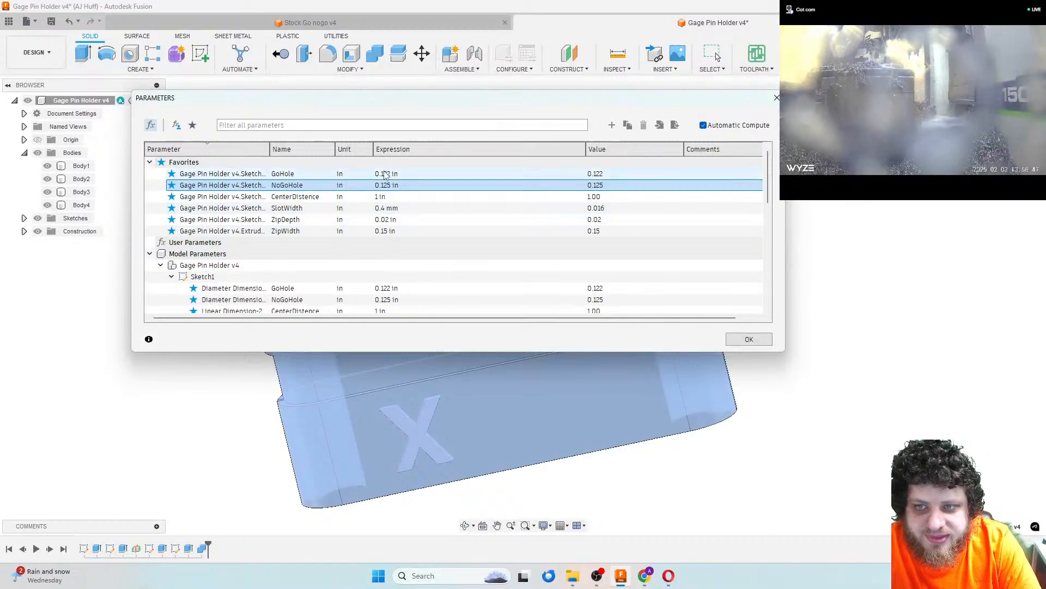
pyautogui.click(749, 339)
# Step: Orbit to the top face and select both resized pin hole faces
pyautogui.keyDown('shift'); pyautogui.moveTo(674, 188); pyautogui.dragTo(647, 231, button='middle'); pyautogui.keyUp('shift')
pyautogui.click(645, 227)
pyautogui.keyDown('shift'); pyautogui.click(286, 267); pyautogui.keyUp('shift')
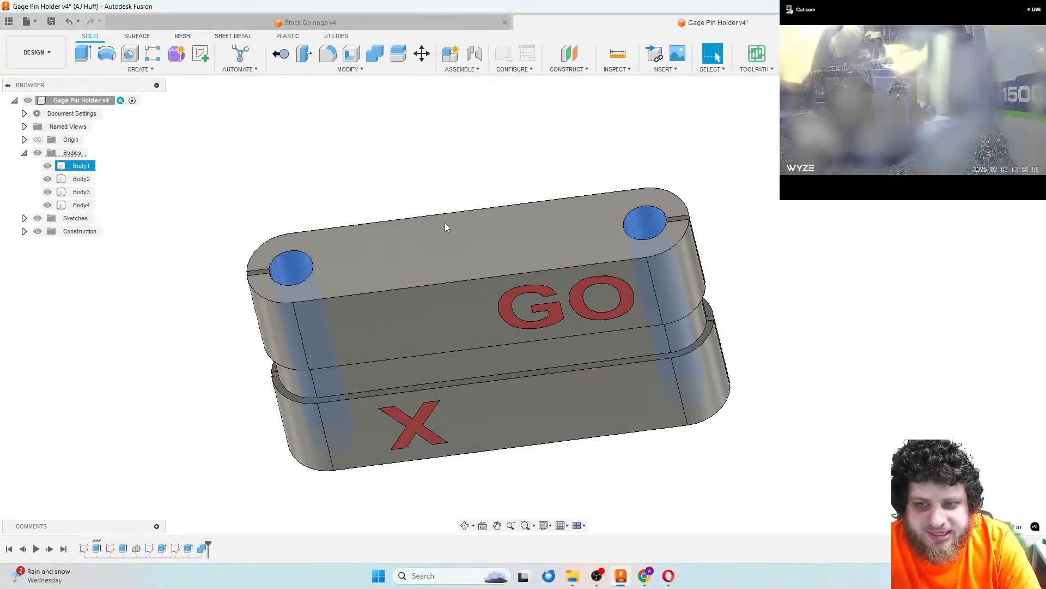
# Step: Inspect the block's front, underside and middle band face after the hole resize
pyautogui.keyDown('shift'); pyautogui.moveTo(450, 196); pyautogui.dragTo(460, 239, button='middle'); pyautogui.keyUp('shift')
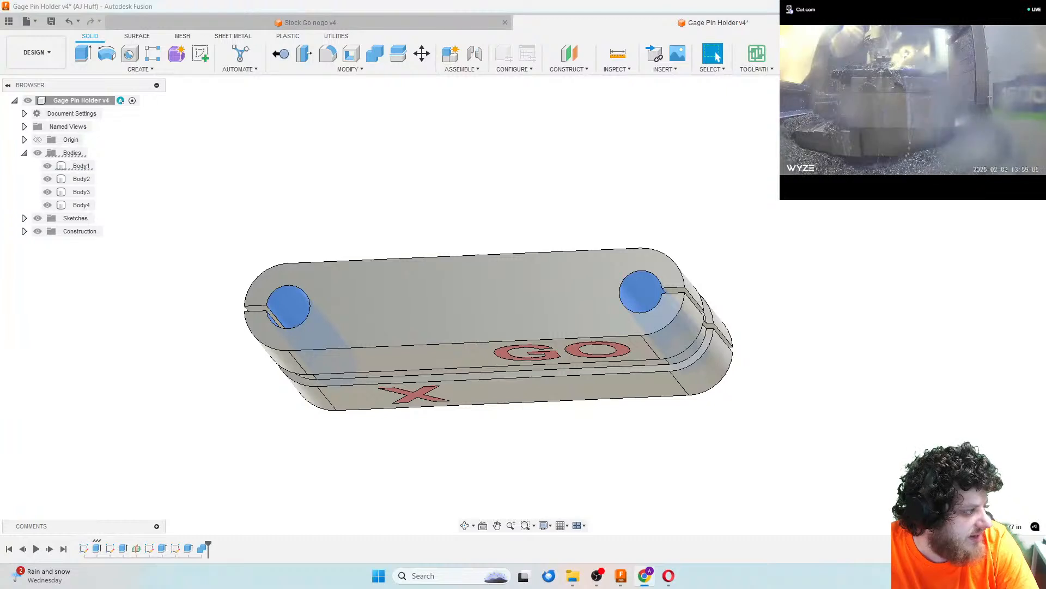
pyautogui.keyDown('shift'); pyautogui.moveTo(764, 322); pyautogui.dragTo(763, 256, button='middle'); pyautogui.keyUp('shift')
pyautogui.click(750, 284)
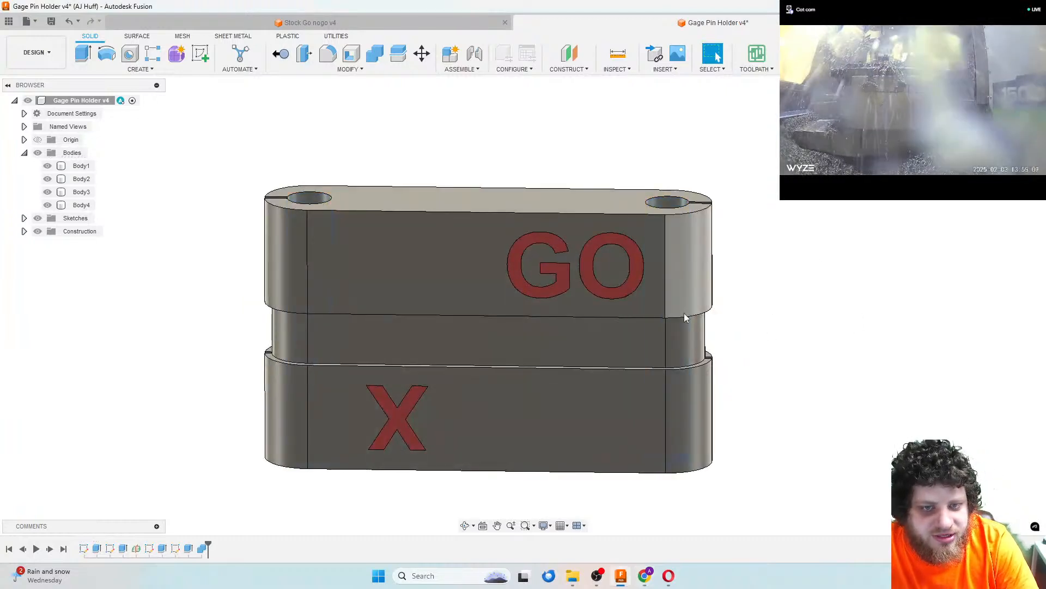
pyautogui.keyDown('shift'); pyautogui.moveTo(533, 196); pyautogui.dragTo(553, 176, button='middle'); pyautogui.keyUp('shift')
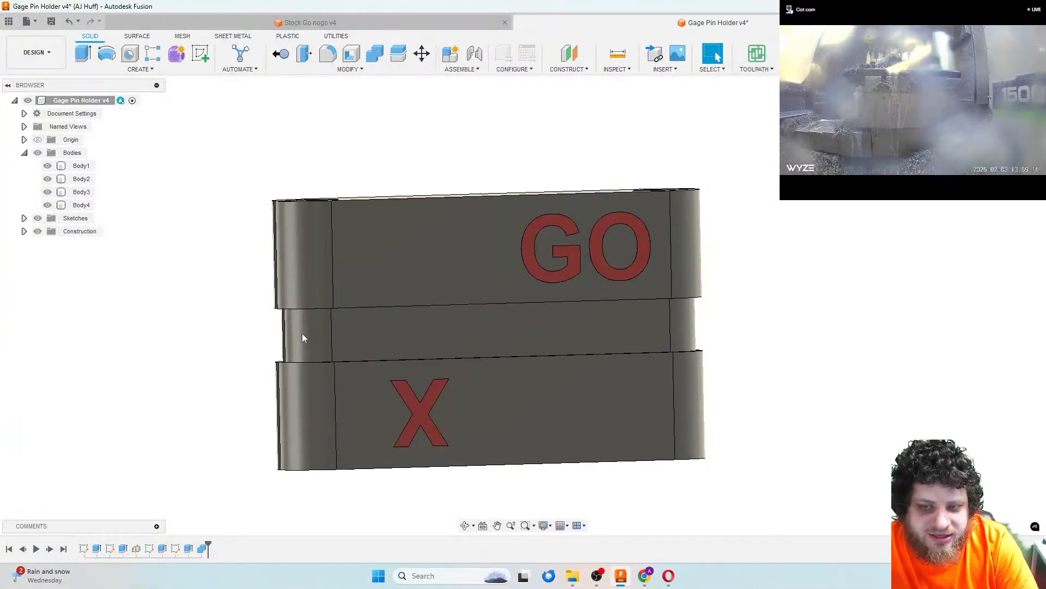
pyautogui.moveTo(539, 158)
pyautogui.keyDown('shift'); pyautogui.mouseDown(button='middle')
pyautogui.moveTo(550, 131)
pyautogui.moveTo(522, 168)
pyautogui.mouseUp(button='middle'); pyautogui.keyUp('shift')
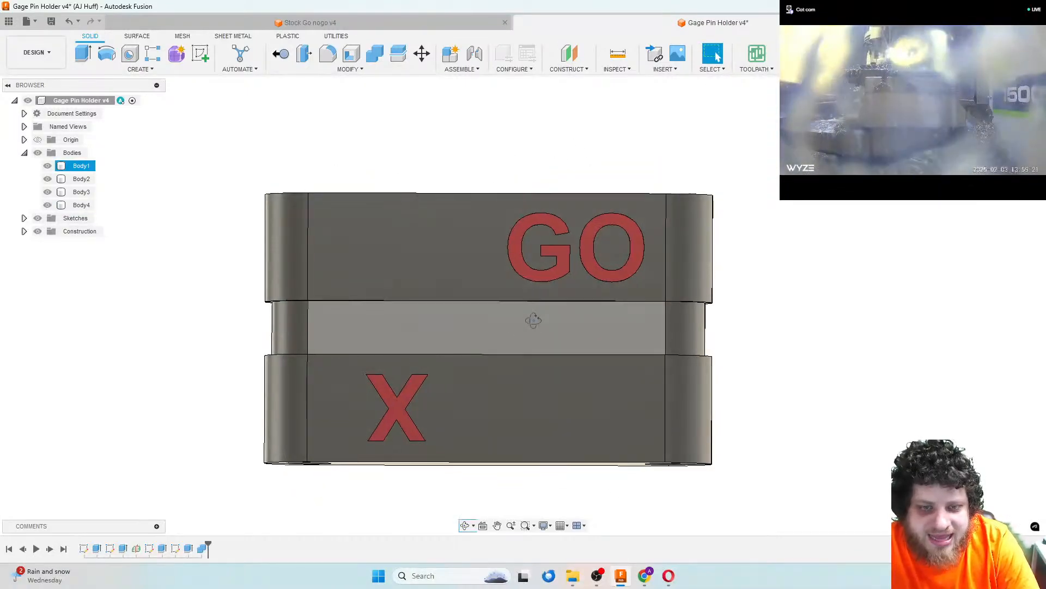
pyautogui.keyDown('shift'); pyautogui.moveTo(528, 319); pyautogui.dragTo(537, 330, button='middle'); pyautogui.keyUp('shift')
pyautogui.click(666, 333)
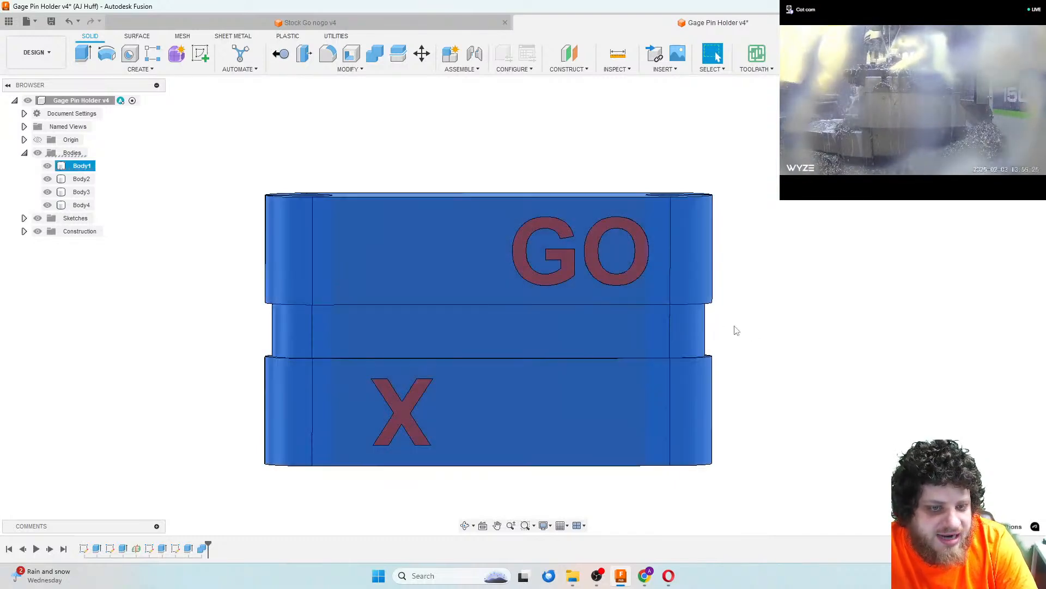
# Step: Save the design as version 5, then open the Windows taskbar search
pyautogui.hotkey('ctrl', 's')
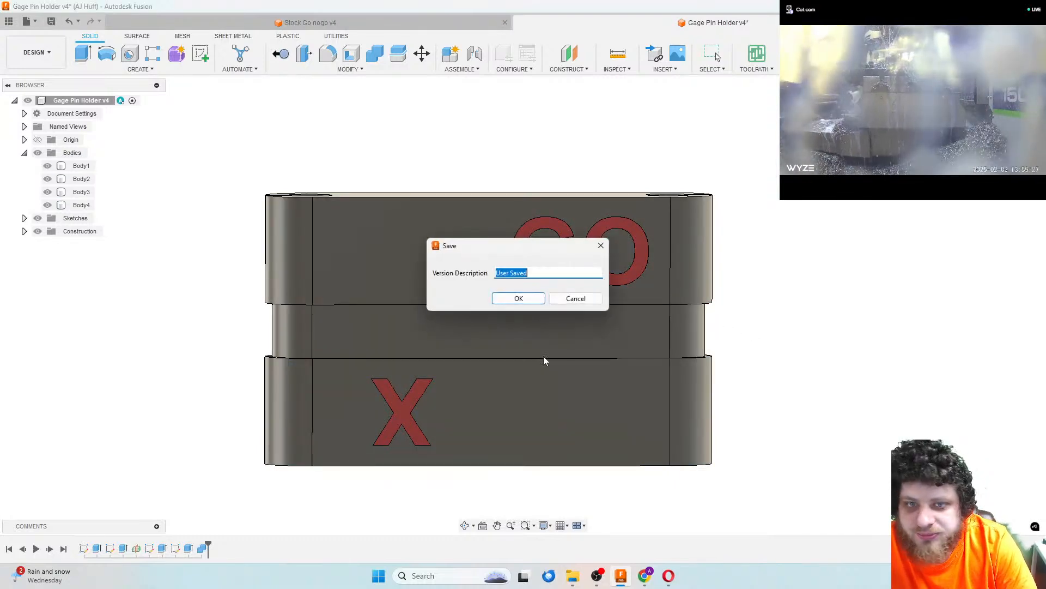
pyautogui.click(519, 297)
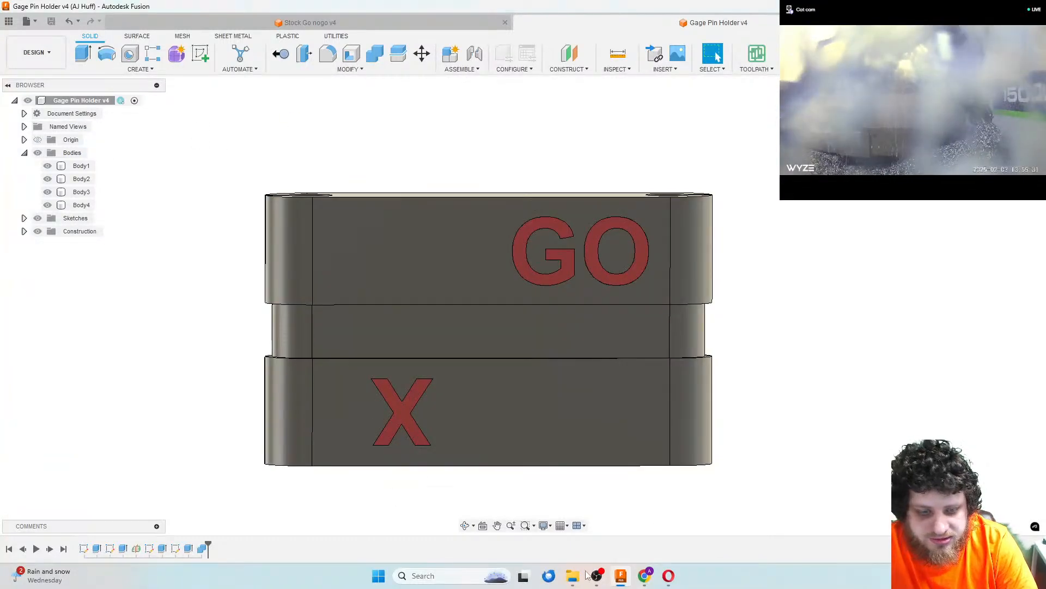
pyautogui.click(457, 576)
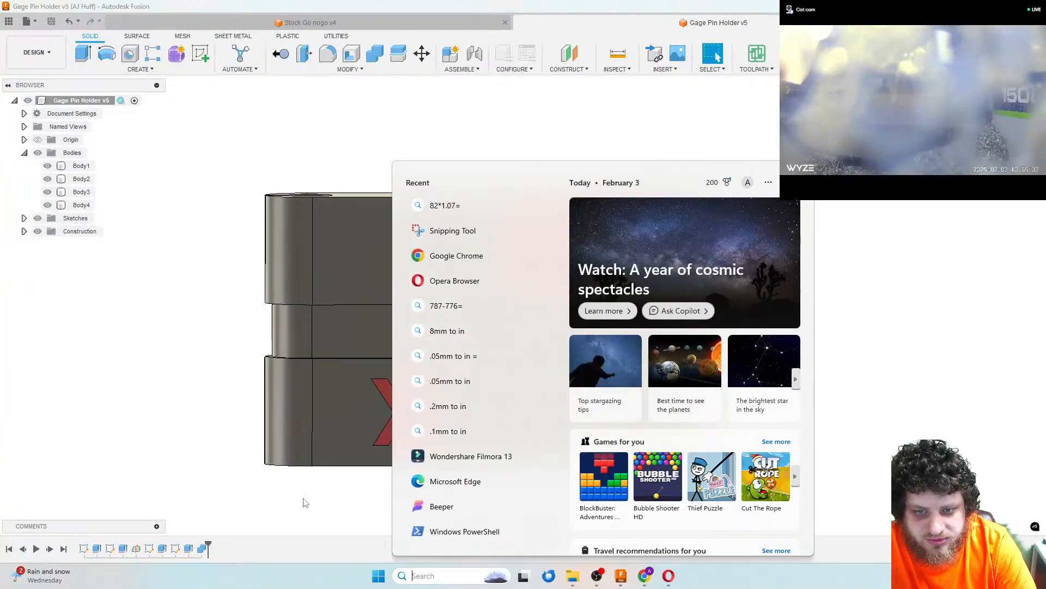
# Step: Search 'pr' to launch PrusaSlicer 2.9.0 and decline sending system information
pyautogui.write('pr')
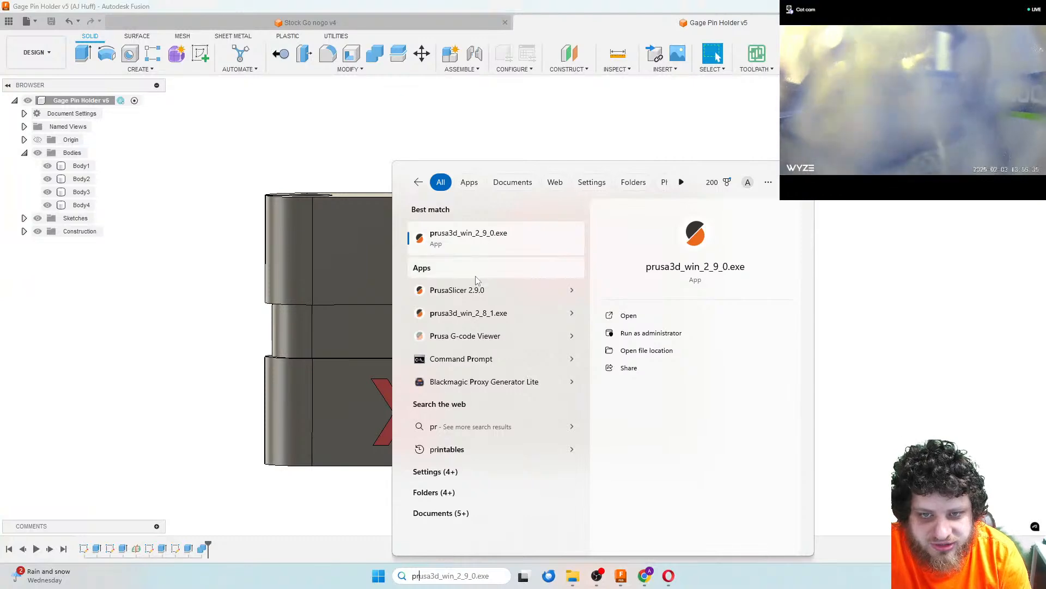
pyautogui.click(473, 298)
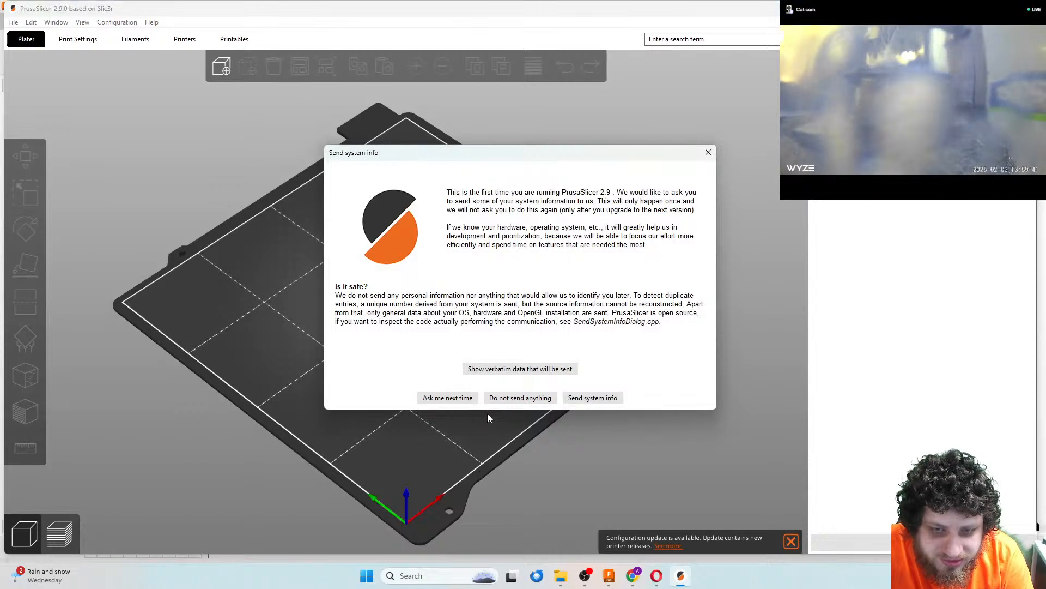
pyautogui.click(518, 398)
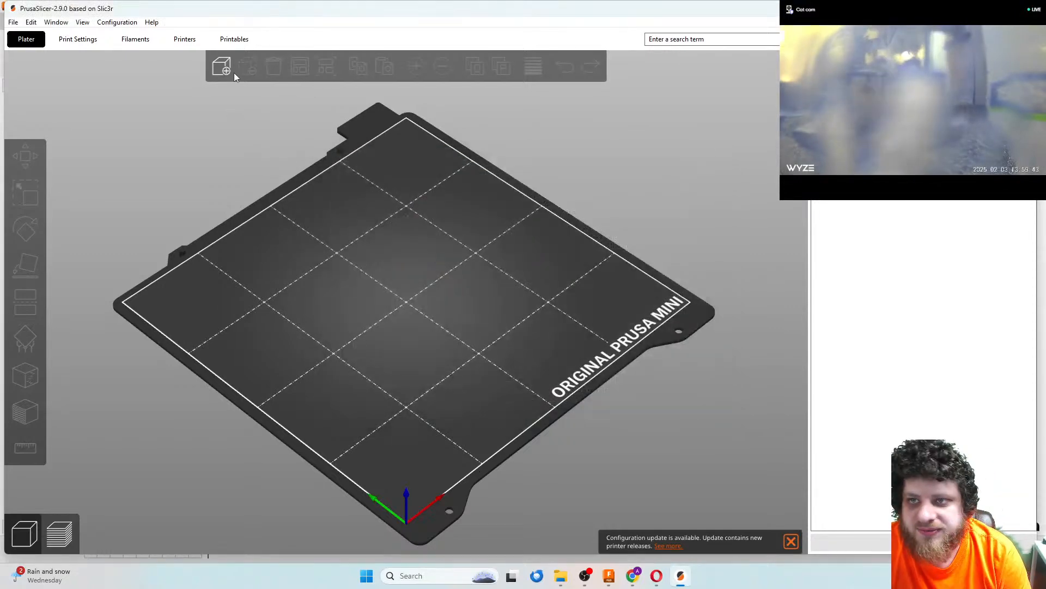
# Step: Browse Downloads for a model to import, cancel without importing, and return to Fusion
pyautogui.click(221, 66)
pyautogui.click(175, 132)
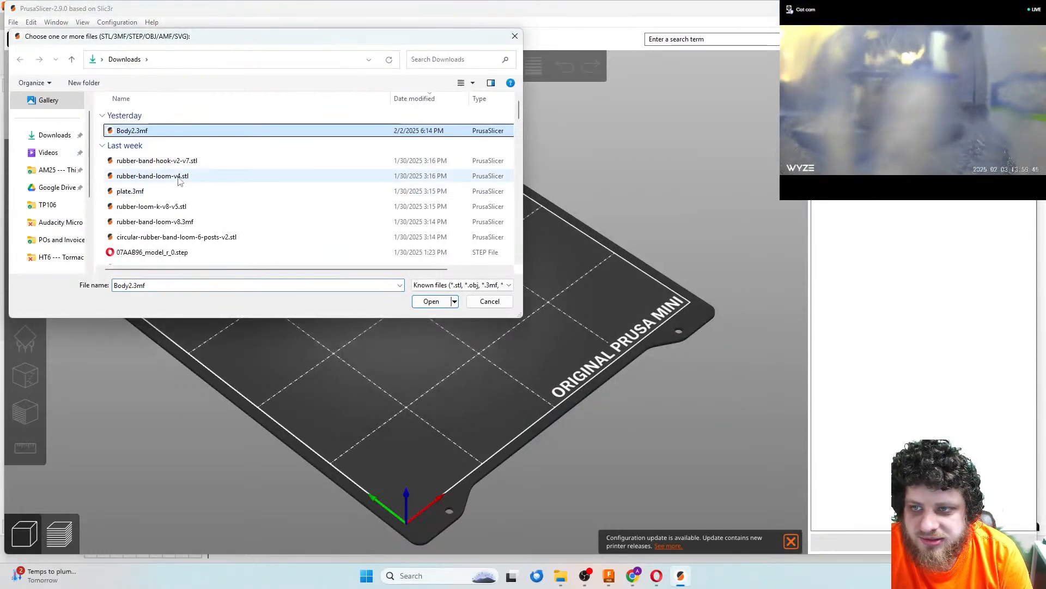
pyautogui.scroll(-2, 213, 240)
pyautogui.scroll(2, 205, 164)
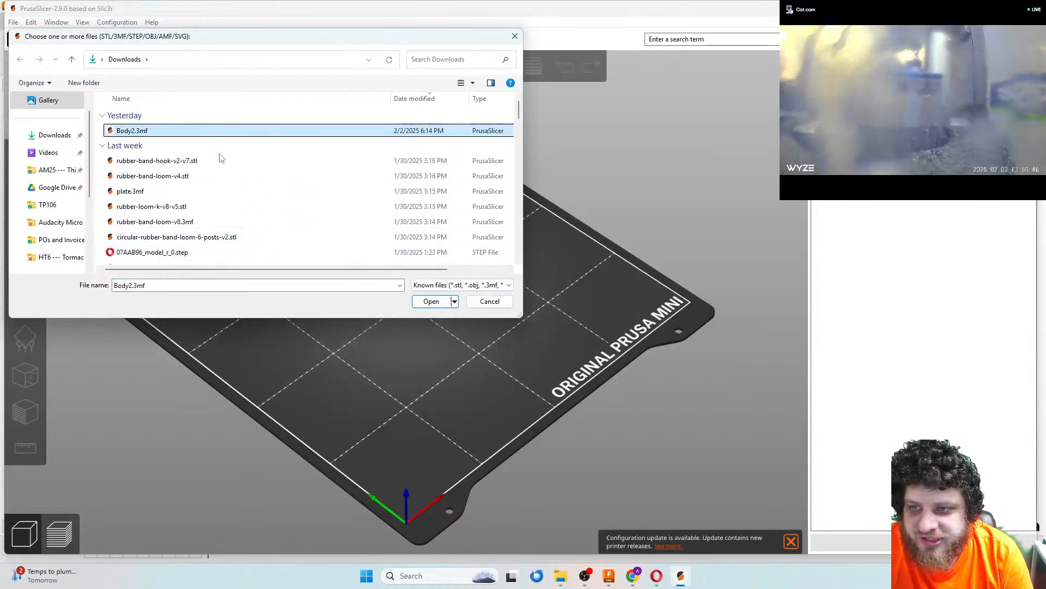
pyautogui.click(431, 301)
pyautogui.click(607, 575)
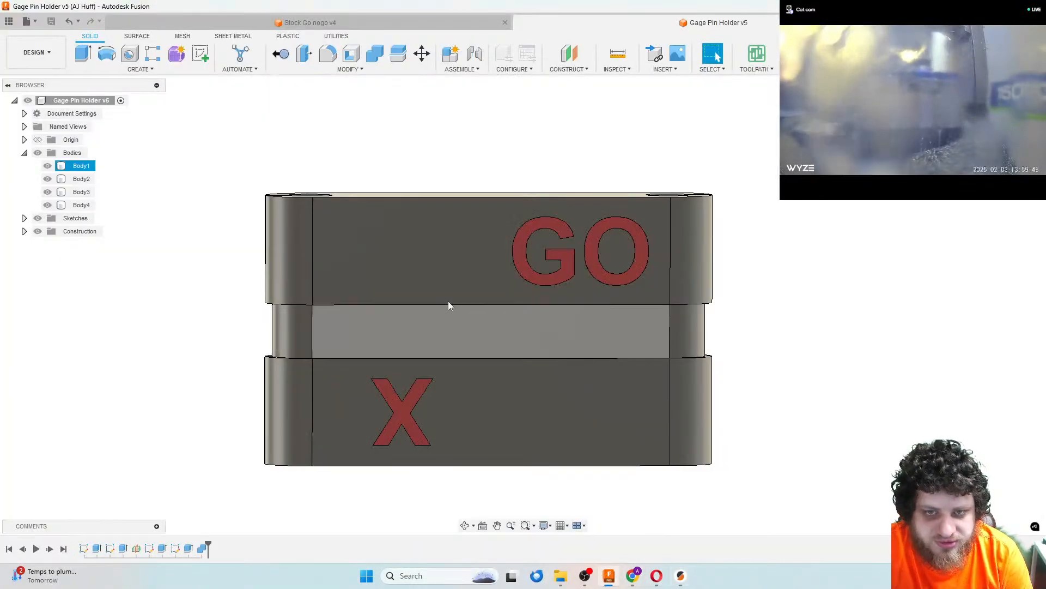
# Step: Save Body1 as a 3MF mesh file named G, then Alt+Tab over to PrusaSlicer
pyautogui.rightClick(83, 167)
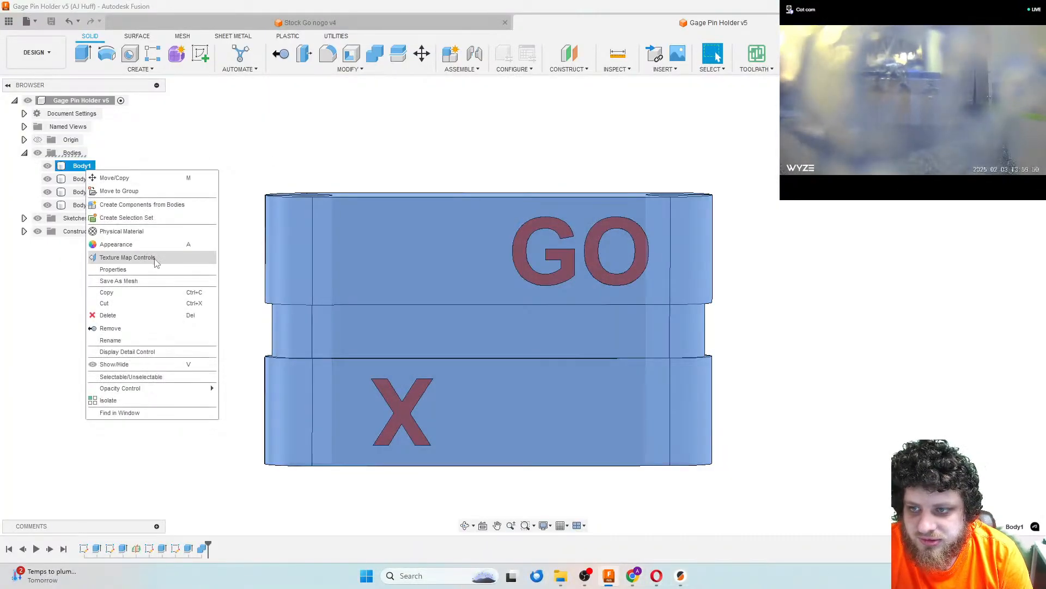
pyautogui.click(146, 281)
pyautogui.click(983, 327)
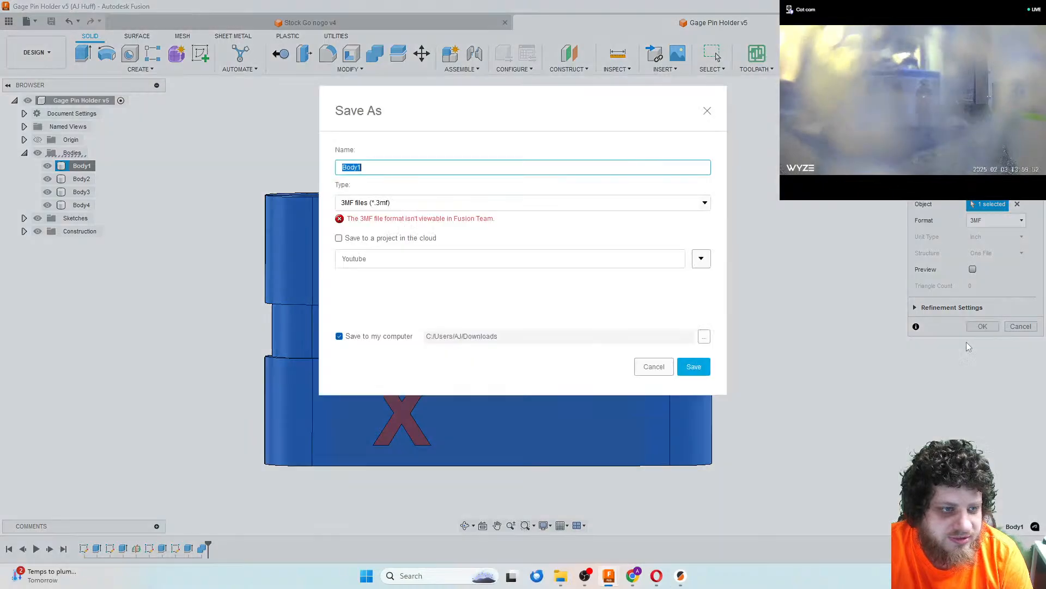
pyautogui.write('G')
pyautogui.press('Return')
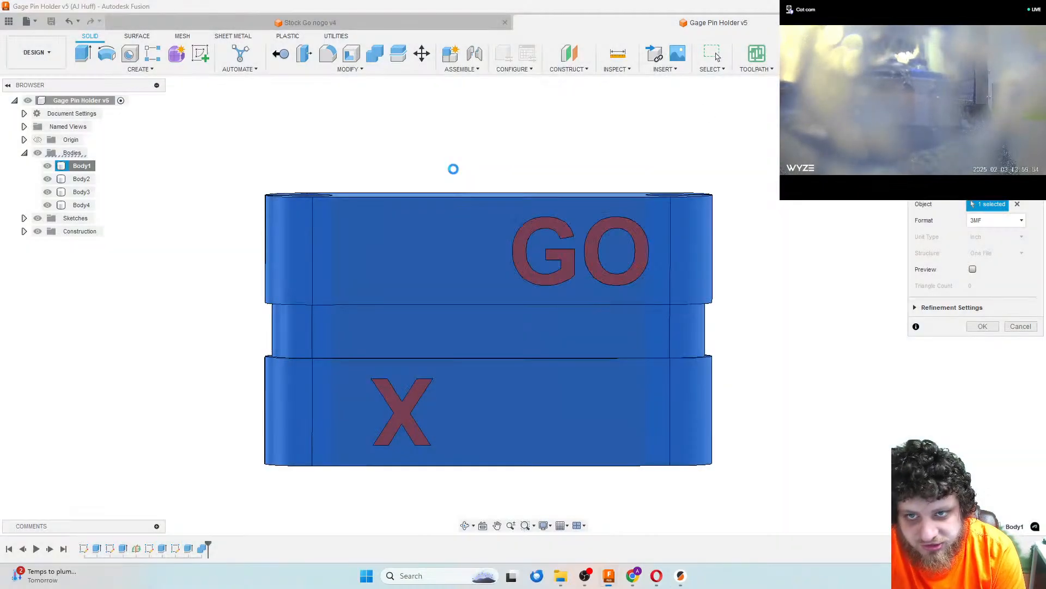
pyautogui.hotkey('alt', 'Tab')
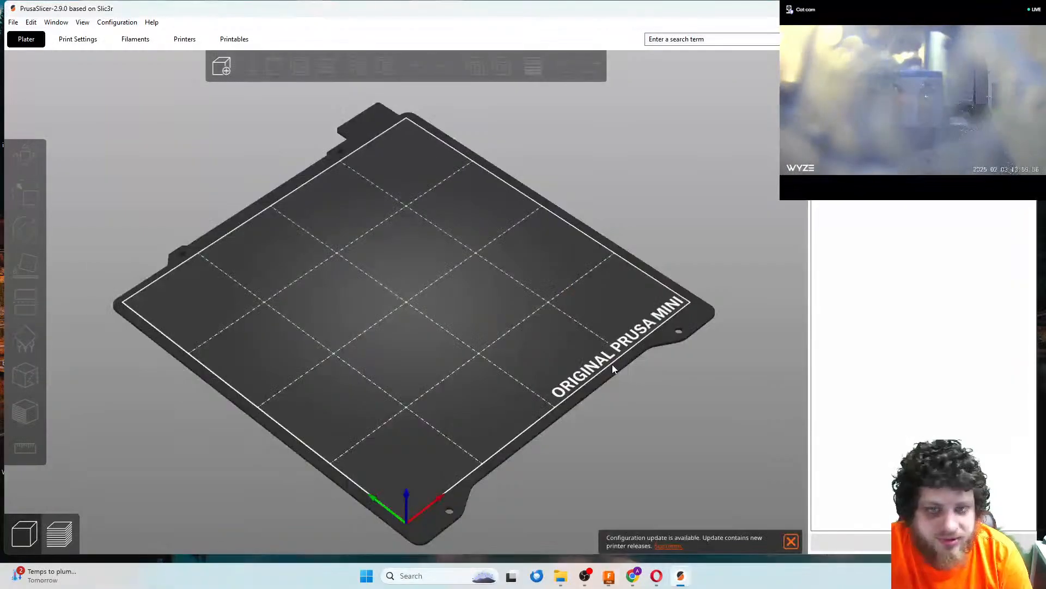
# Step: Import Gage.3mf onto the Prusa MINI plate
pyautogui.click(216, 63)
pyautogui.click(143, 130)
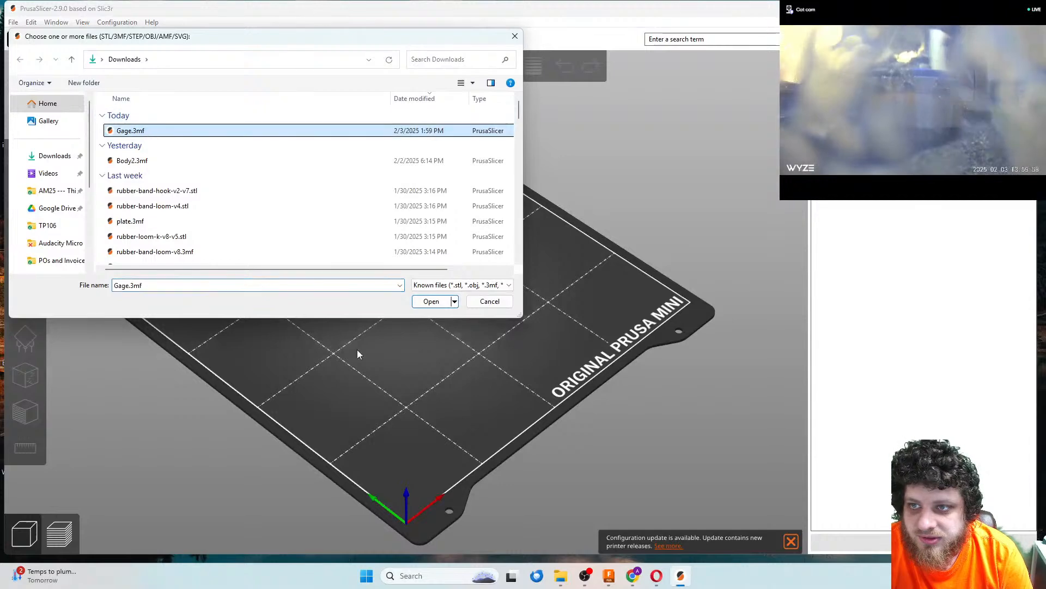
pyautogui.click(431, 302)
# Step: Check the 31.74 × 19.05 × 6.35 mm Gage model on the plate, then minimize PrusaSlicer
pyautogui.click(422, 254)
pyautogui.click(430, 300)
pyautogui.scroll(-4, 324, 318)
pyautogui.scroll(12, 411, 303)
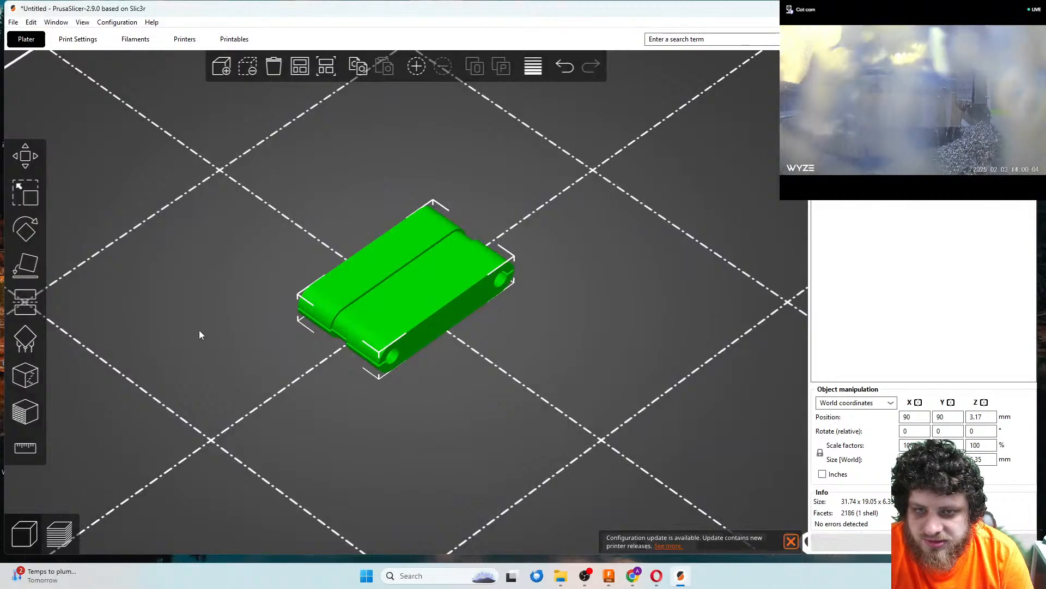
pyautogui.scroll(3, 408, 354)
pyautogui.scroll(-5, 510, 434)
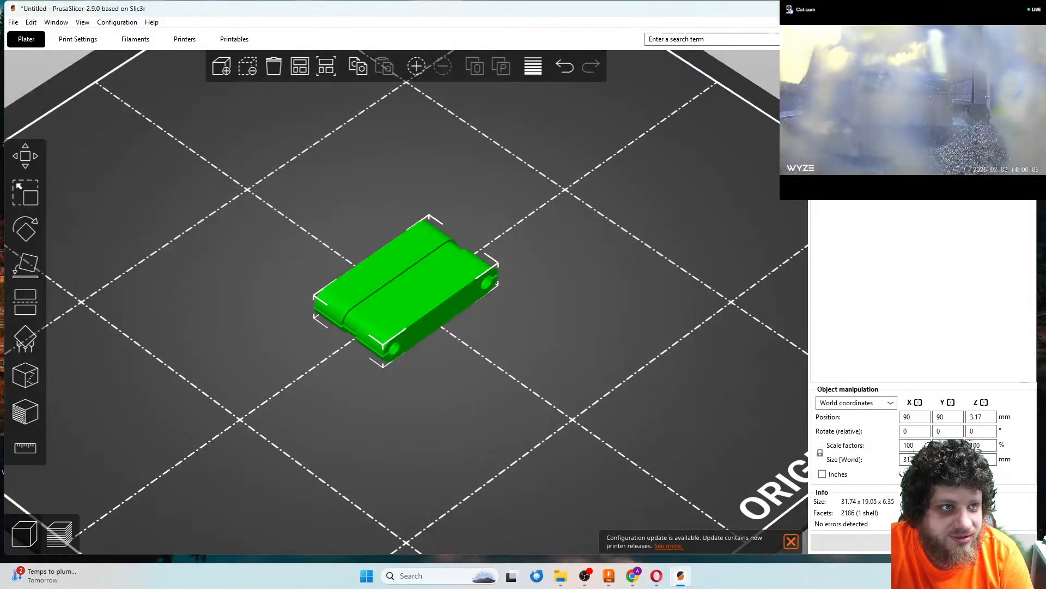
pyautogui.click(680, 575)
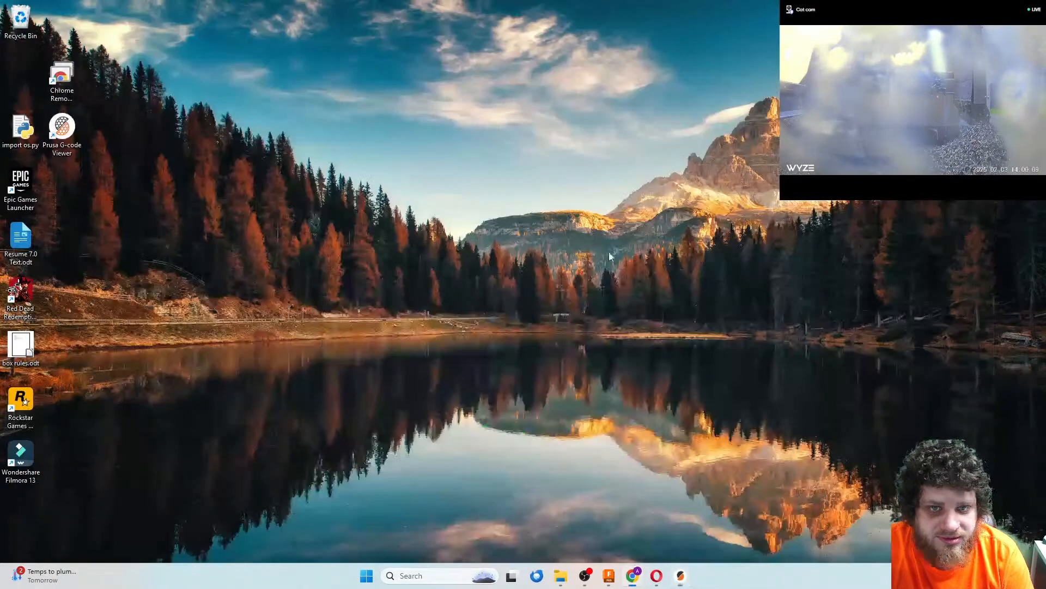
# Step: Back in Fusion, chamfer the slit edge of the holder block
pyautogui.click(608, 577)
pyautogui.keyDown('shift'); pyautogui.moveTo(531, 248); pyautogui.dragTo(479, 217, button='middle'); pyautogui.keyUp('shift')
pyautogui.scroll(2, 445, 240)
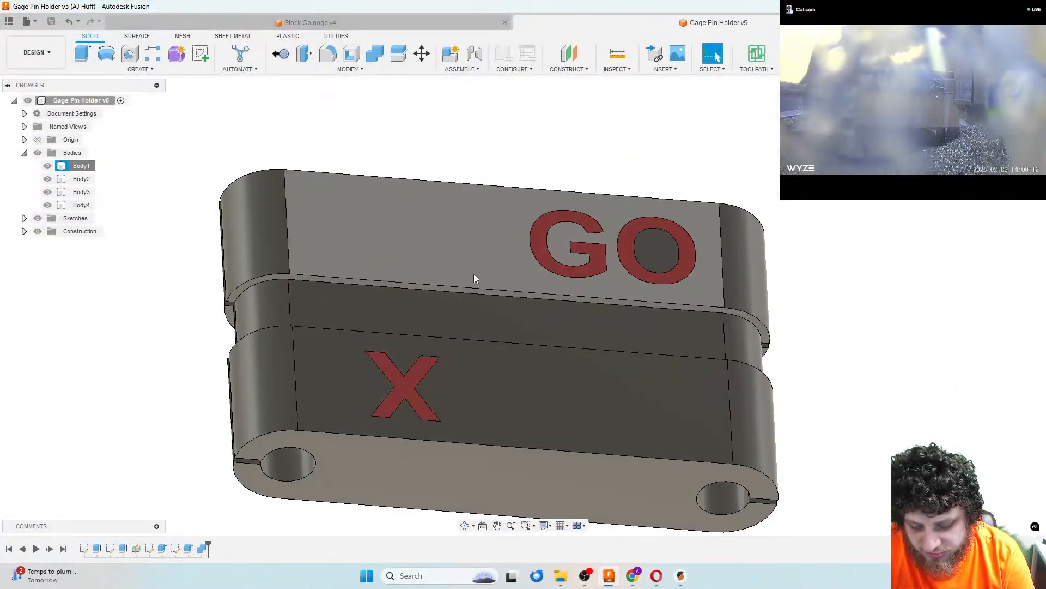
pyautogui.write('sch')
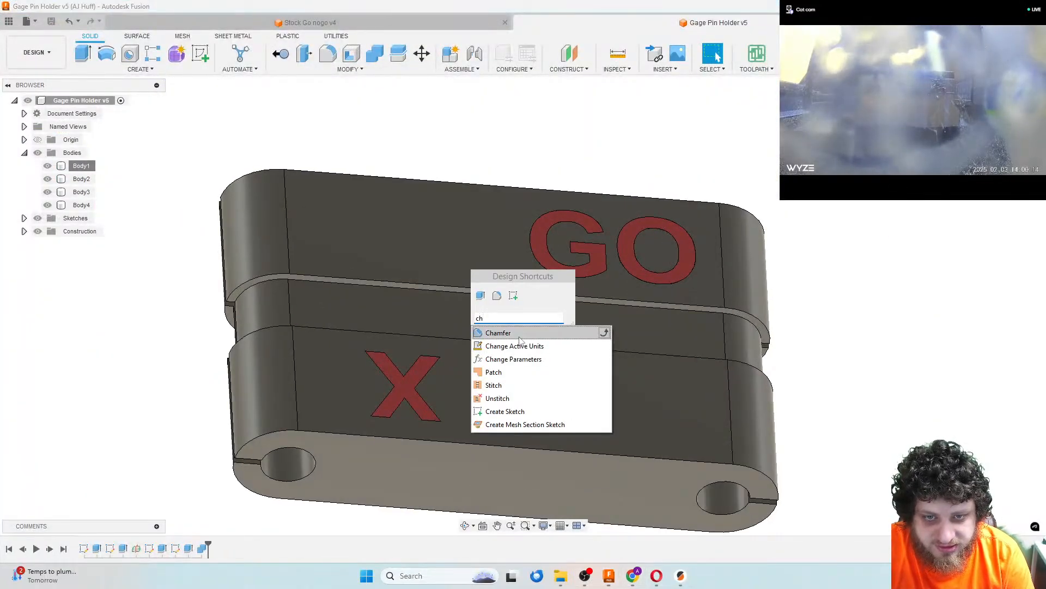
pyautogui.click(519, 335)
pyautogui.click(459, 288)
pyautogui.moveTo(418, 299)
pyautogui.keyDown('shift'); pyautogui.mouseDown(button='middle')
pyautogui.moveTo(564, 377)
pyautogui.moveTo(436, 300)
pyautogui.mouseUp(button='middle'); pyautogui.keyUp('shift')
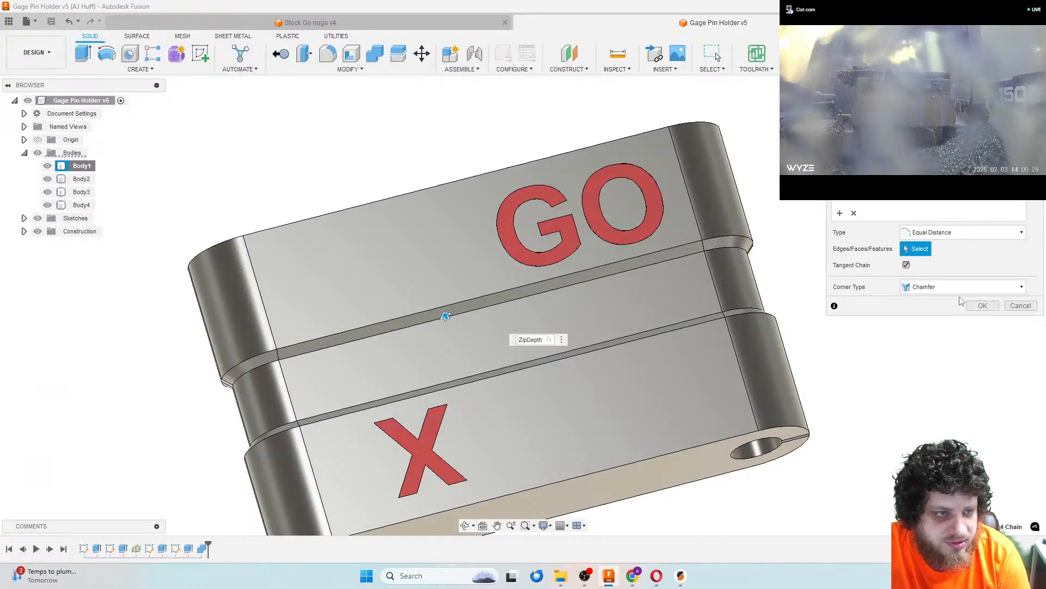
pyautogui.click(983, 305)
# Step: Begin a fillet on the top and long lower faces, then cancel it
pyautogui.keyDown('shift'); pyautogui.moveTo(614, 145); pyautogui.dragTo(665, 110, button='middle'); pyautogui.keyUp('shift')
pyautogui.keyDown('shift'); pyautogui.moveTo(355, 345); pyautogui.dragTo(502, 428, button='middle'); pyautogui.keyUp('shift')
pyautogui.scroll(-1, 434, 266)
pyautogui.press('f')
pyautogui.click(397, 259)
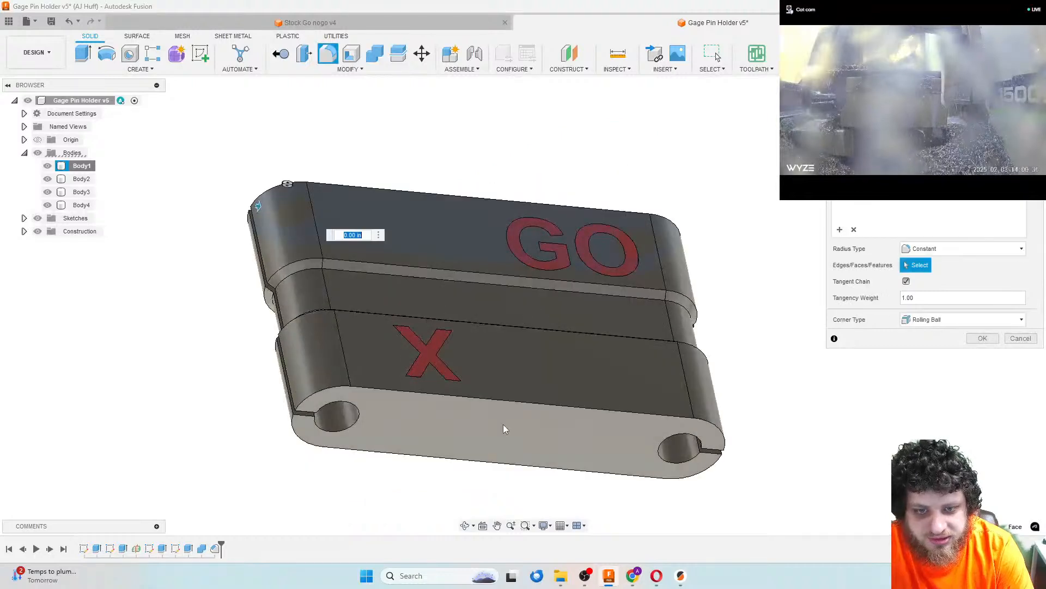
pyautogui.click(502, 429)
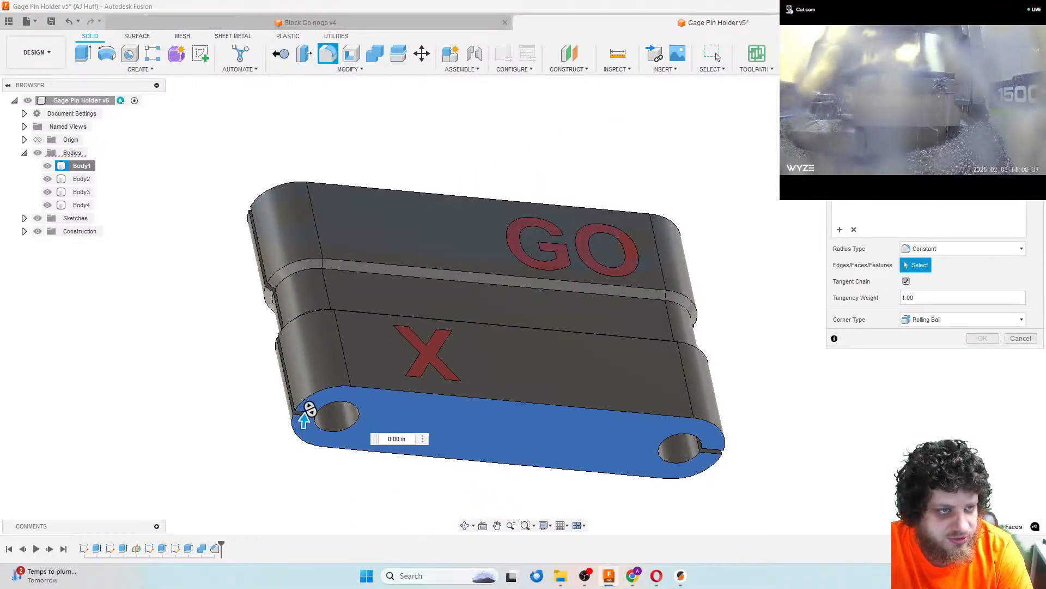
pyautogui.press('Escape')
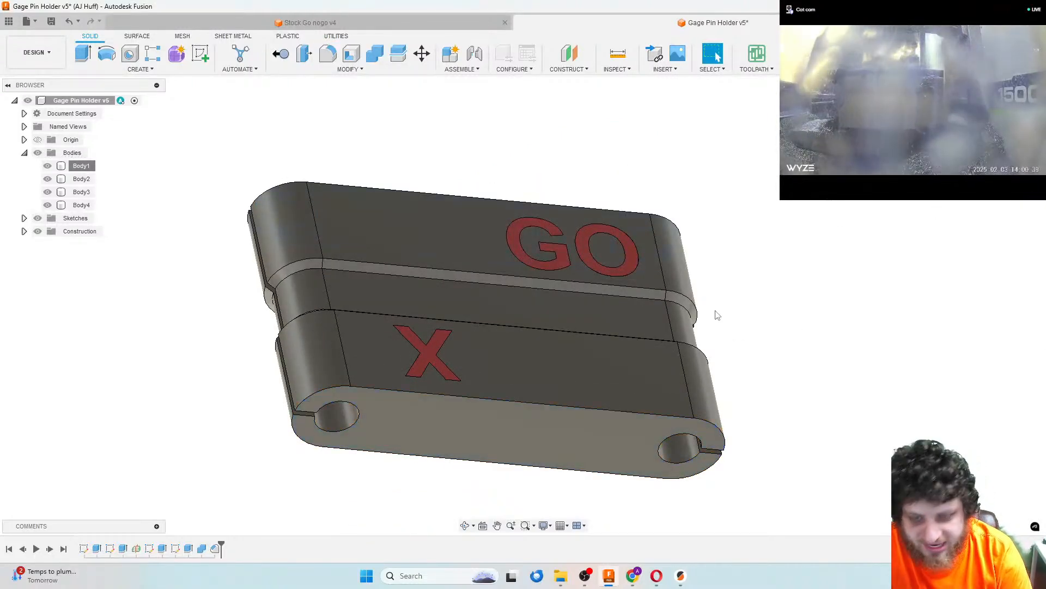
# Step: Chamfer the long lower face and the top face edges at 0.01 in, after trying 0.05 and 0.02 in
pyautogui.write('sch')
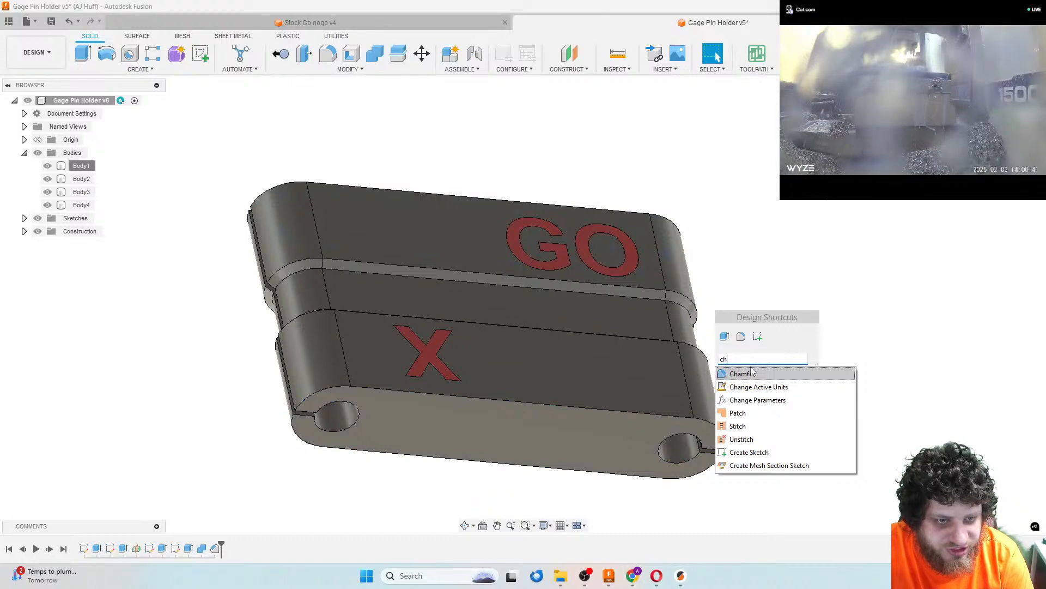
pyautogui.click(751, 373)
pyautogui.click(490, 457)
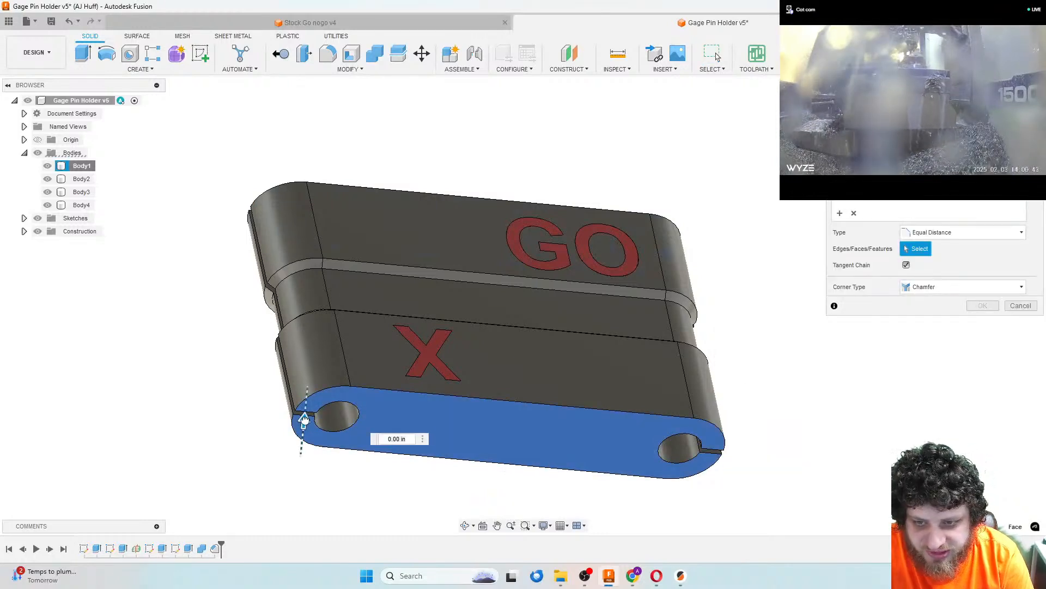
pyautogui.moveTo(304, 418); pyautogui.dragTo(305, 407)
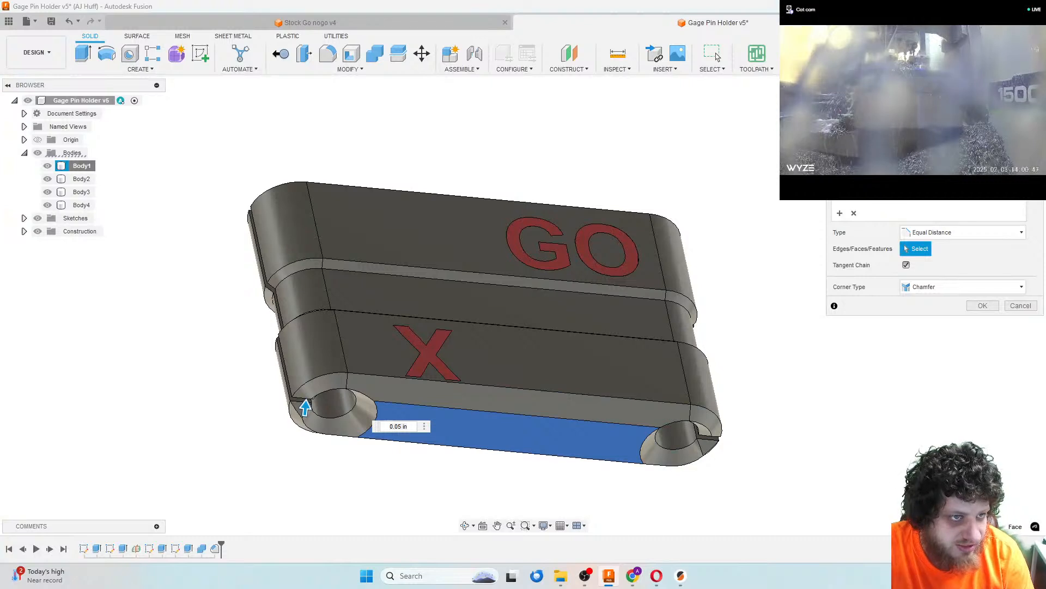
pyautogui.moveTo(305, 407); pyautogui.dragTo(304, 415)
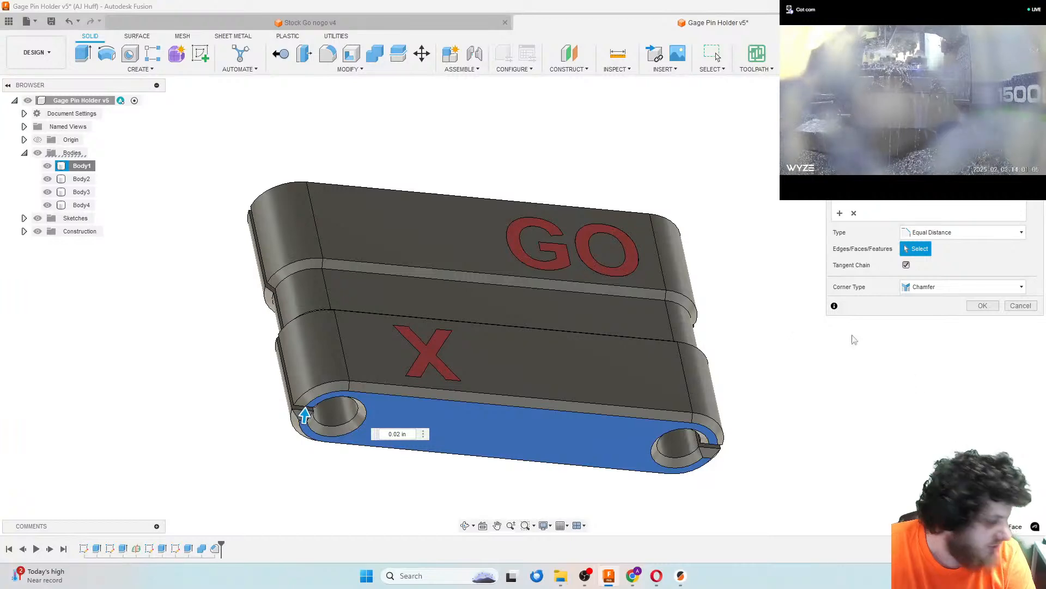
pyautogui.keyDown('shift'); pyautogui.moveTo(467, 220); pyautogui.dragTo(464, 289, button='middle'); pyautogui.keyUp('shift')
pyautogui.click(368, 236)
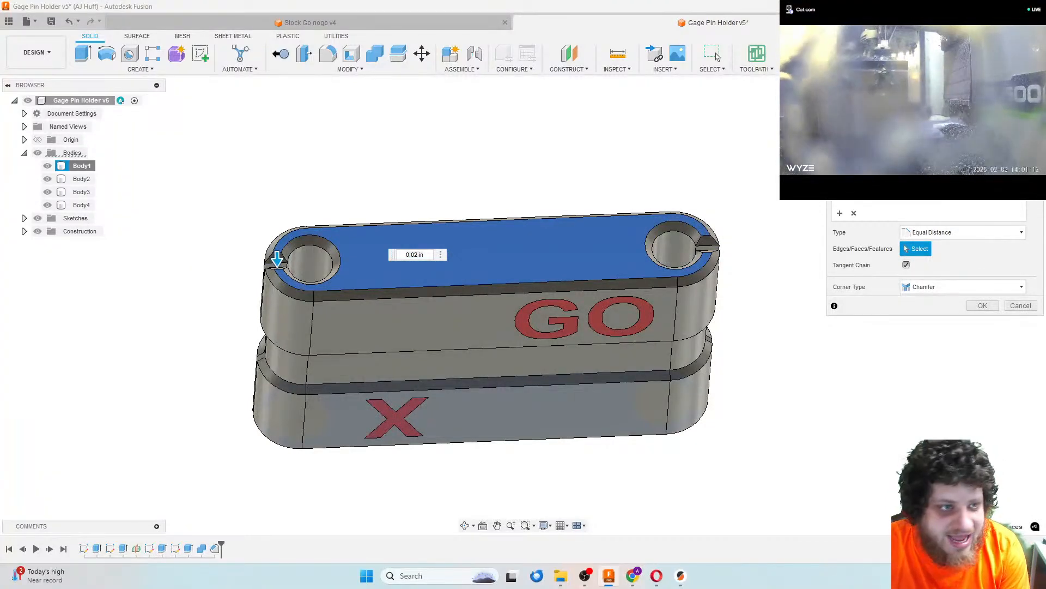
pyautogui.press('BackSpace')
pyautogui.write('1')
pyautogui.keyDown('shift'); pyautogui.moveTo(583, 430); pyautogui.dragTo(649, 259, button='middle'); pyautogui.keyUp('shift')
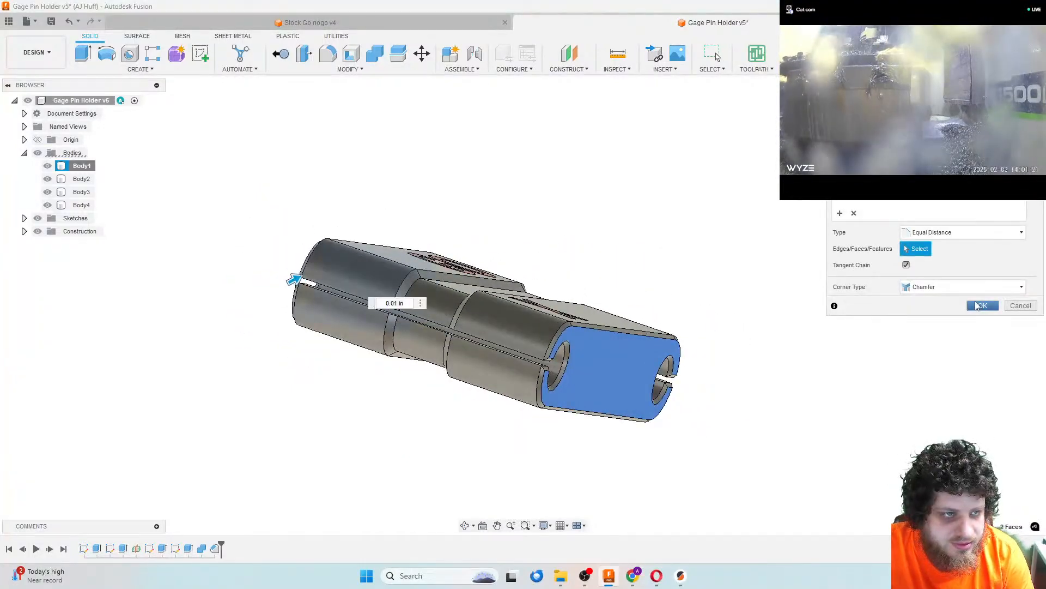
pyautogui.click(981, 305)
# Step: Abandon a stray chamfer, then start a fillet on a few slit edges and cancel it
pyautogui.write('sch')
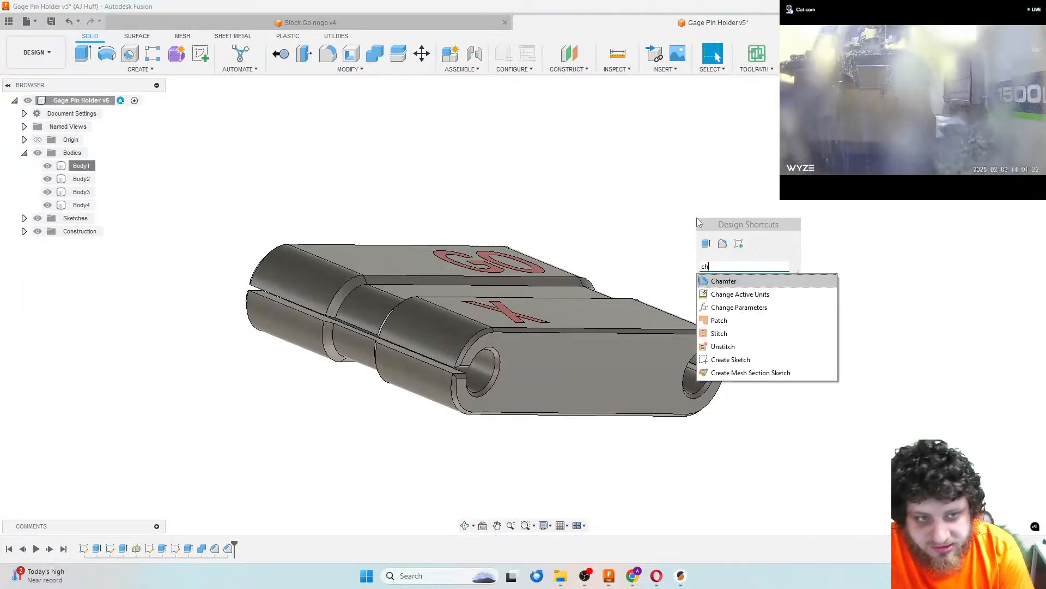
pyautogui.click(724, 281)
pyautogui.press('Escape')
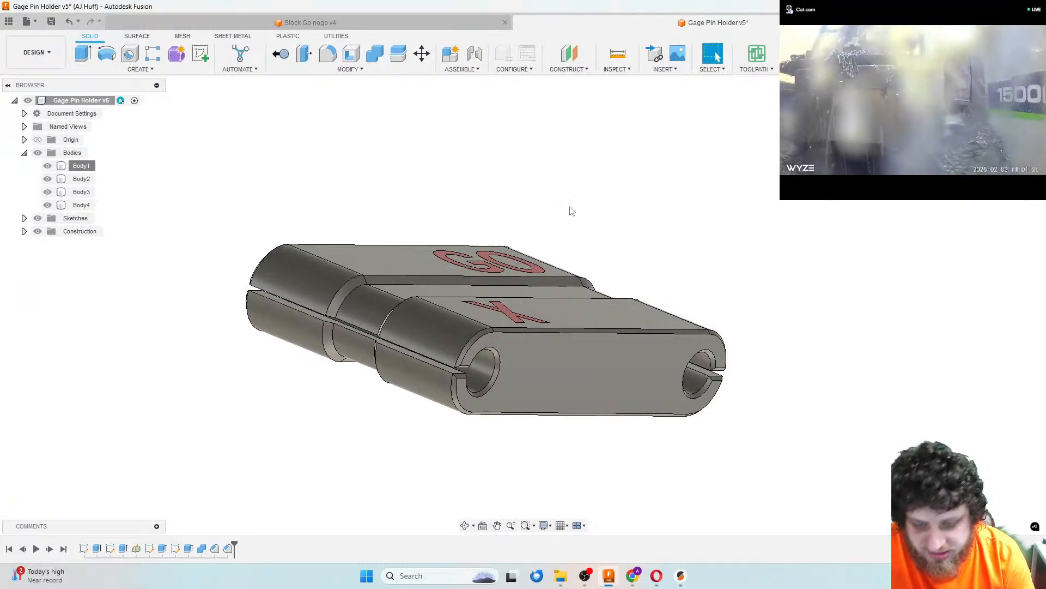
pyautogui.press('f')
pyautogui.click(433, 364)
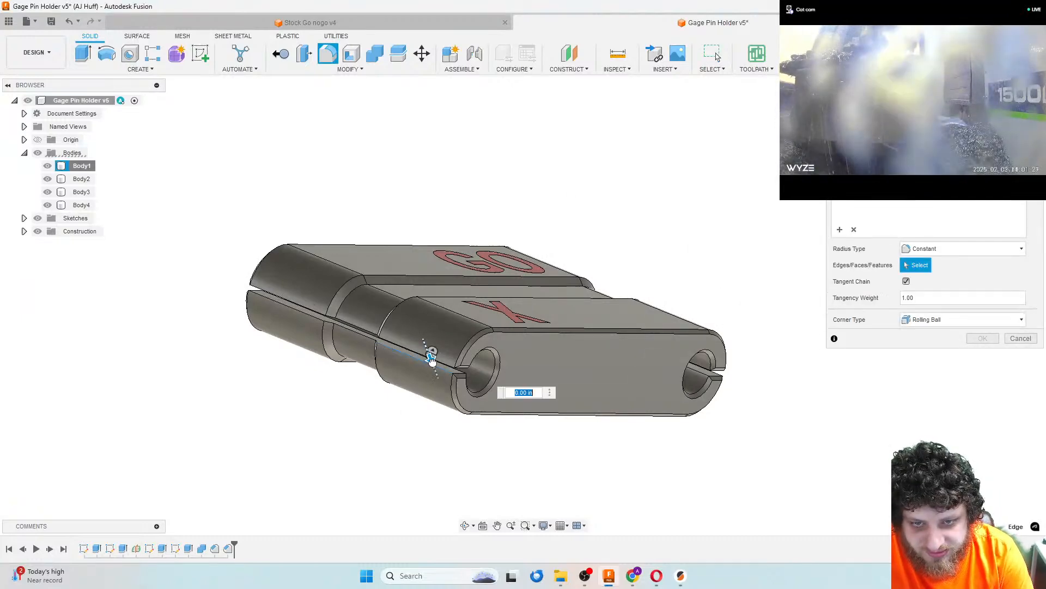
pyautogui.scroll(5, 392, 356)
pyautogui.keyDown('shift'); pyautogui.moveTo(355, 327); pyautogui.dragTo(623, 403, button='middle'); pyautogui.keyUp('shift')
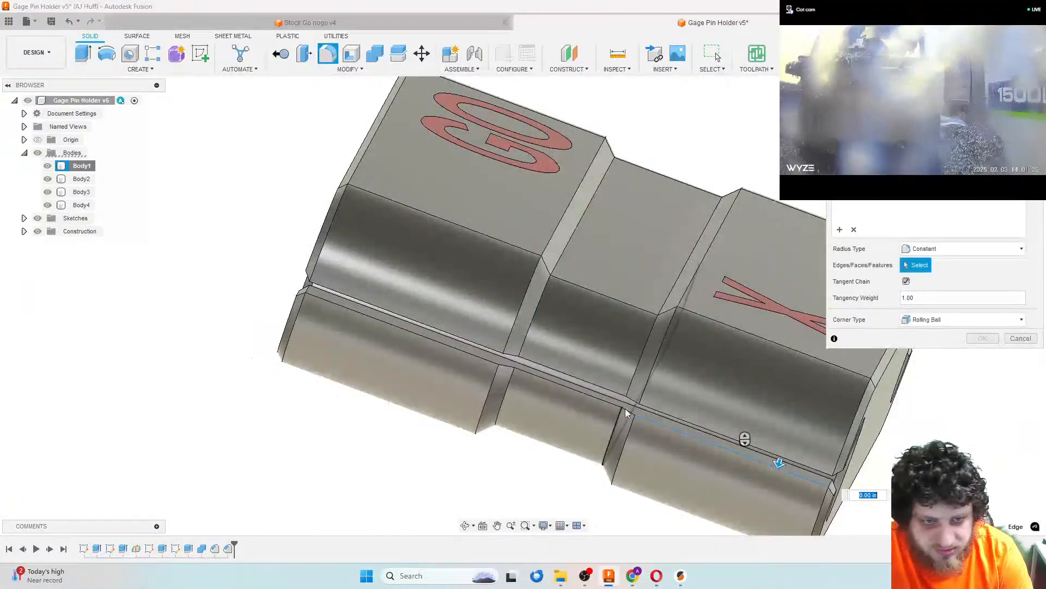
pyautogui.click(628, 413)
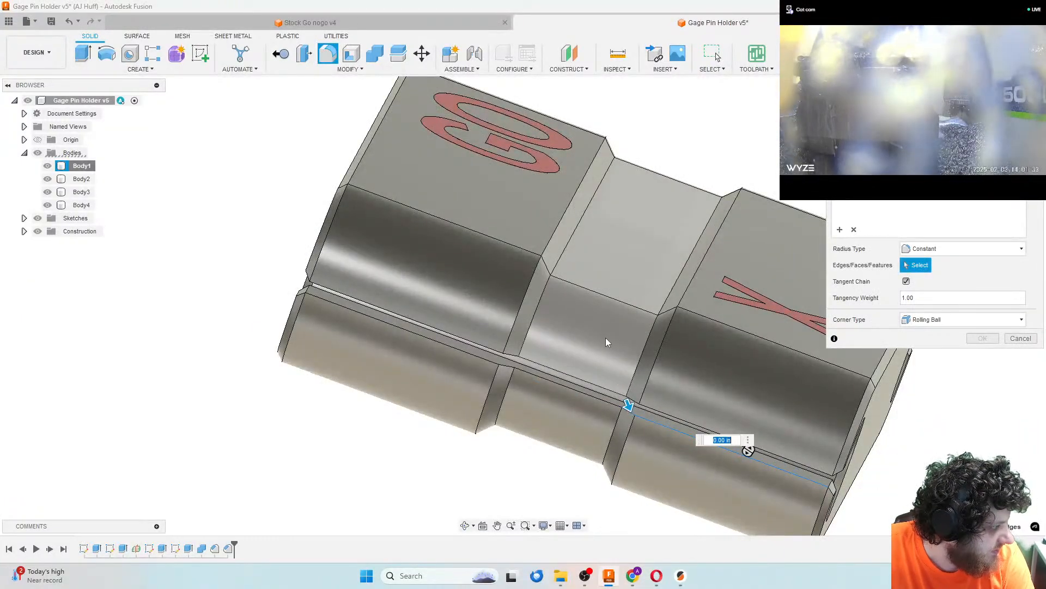
pyautogui.click(603, 396)
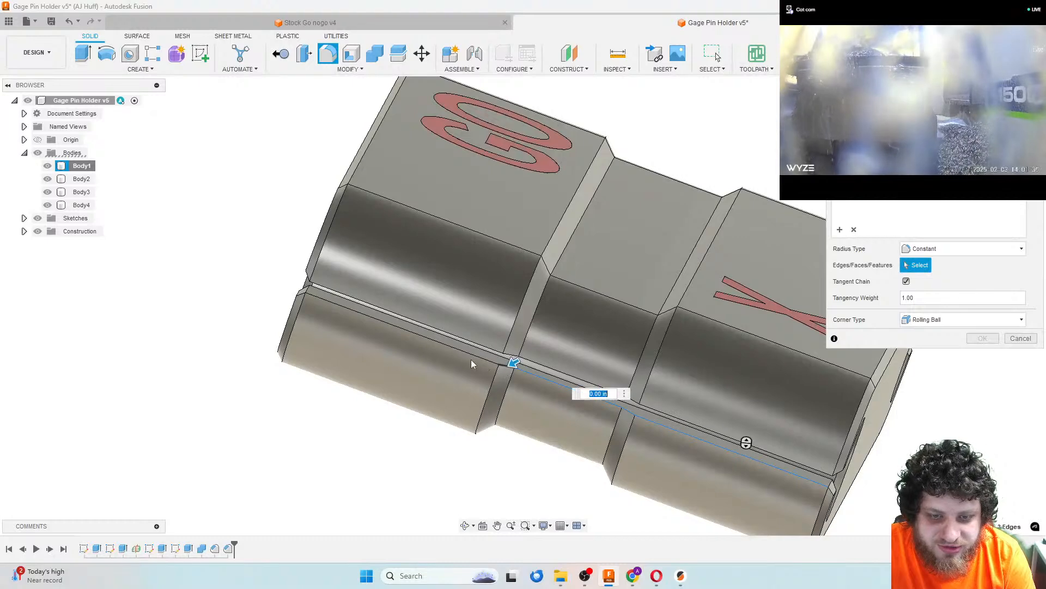
pyautogui.click(452, 346)
pyautogui.press('Escape')
pyautogui.scroll(-4, 478, 355)
pyautogui.scroll(2, 581, 382)
# Step: Restart the fillet and select the slit's bottom and upper edges
pyautogui.press('f')
pyautogui.scroll(2, 587, 405)
pyautogui.click(567, 387)
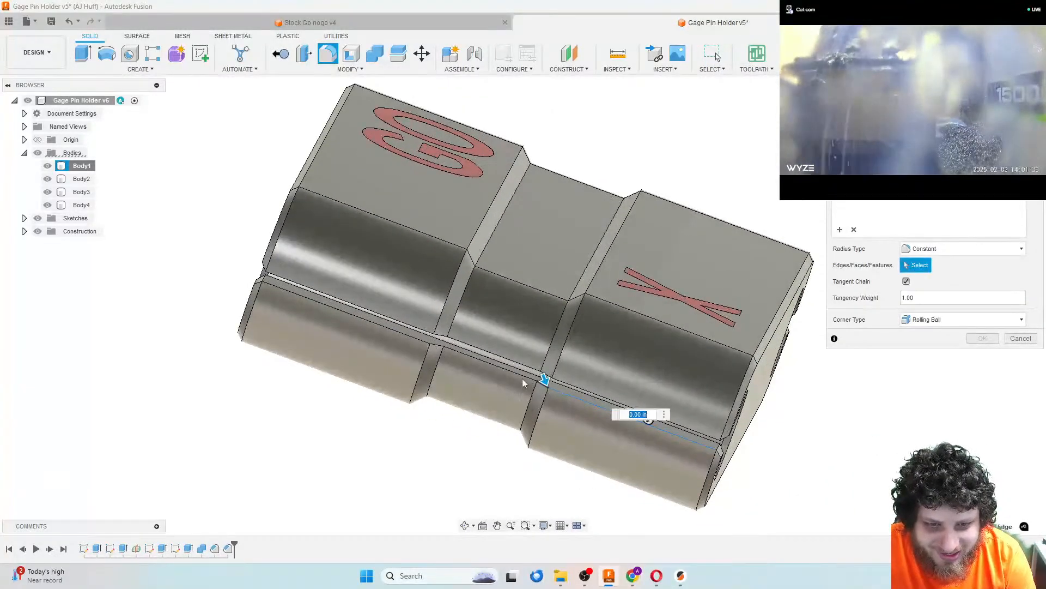
pyautogui.click(532, 372)
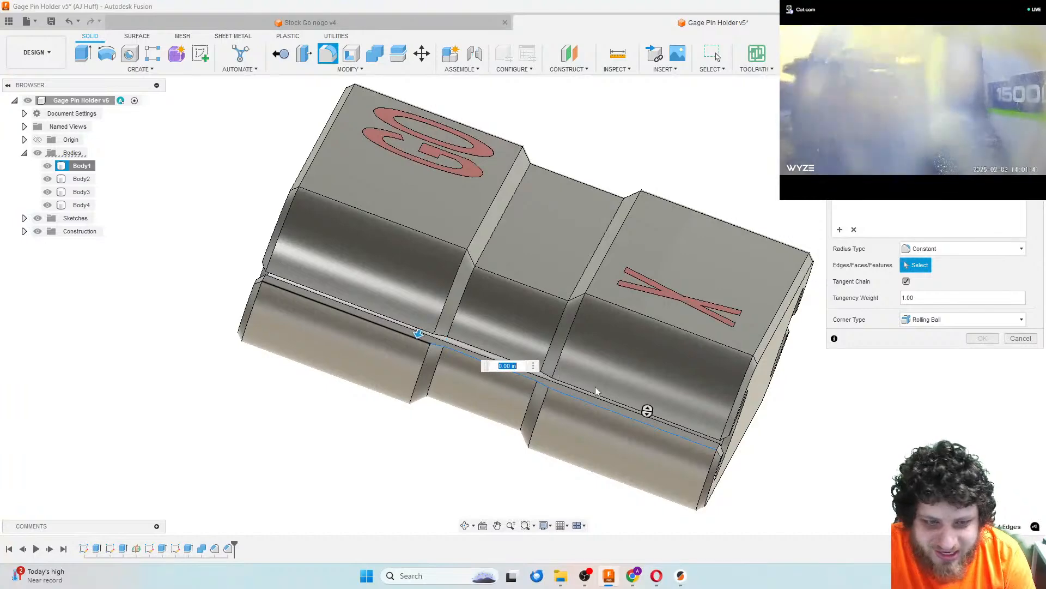
pyautogui.click(627, 407)
pyautogui.keyDown('shift'); pyautogui.moveTo(602, 390); pyautogui.dragTo(689, 381, button='middle'); pyautogui.keyUp('shift')
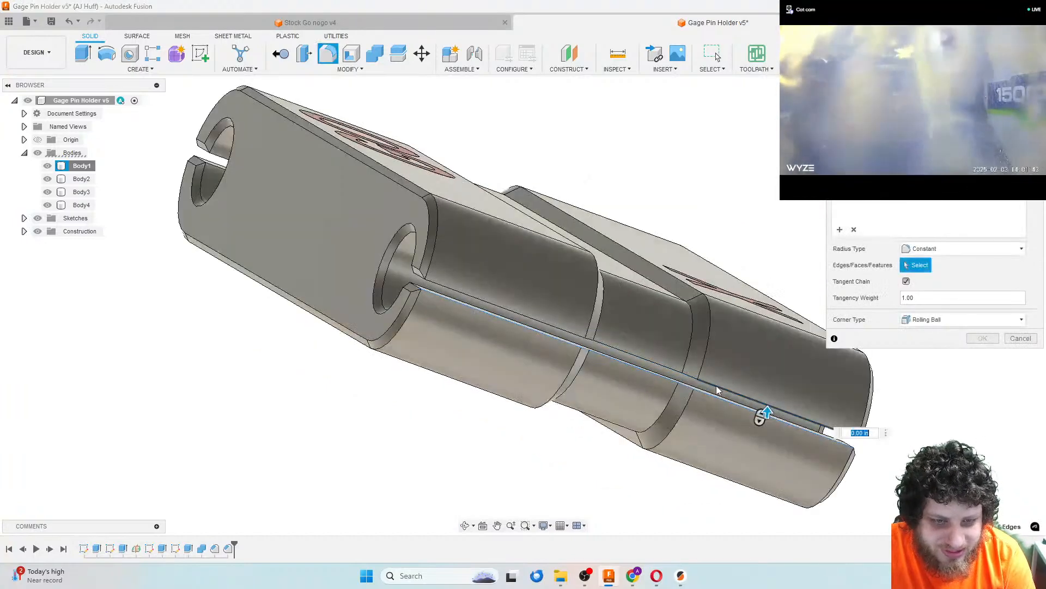
pyautogui.click(687, 375)
pyautogui.click(661, 366)
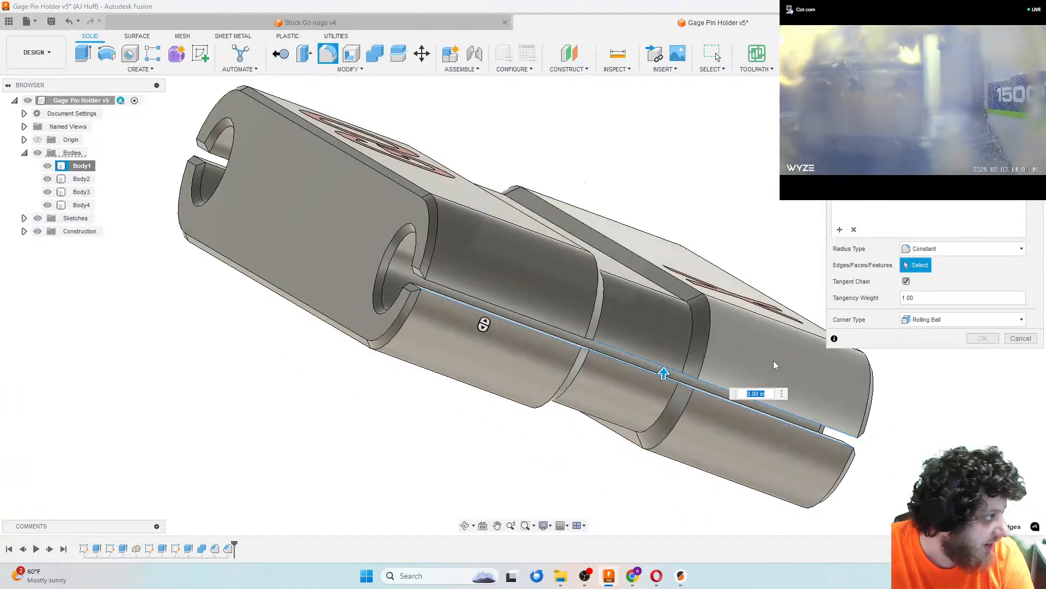
pyautogui.scroll(3, 638, 355)
pyautogui.scroll(-3, 533, 336)
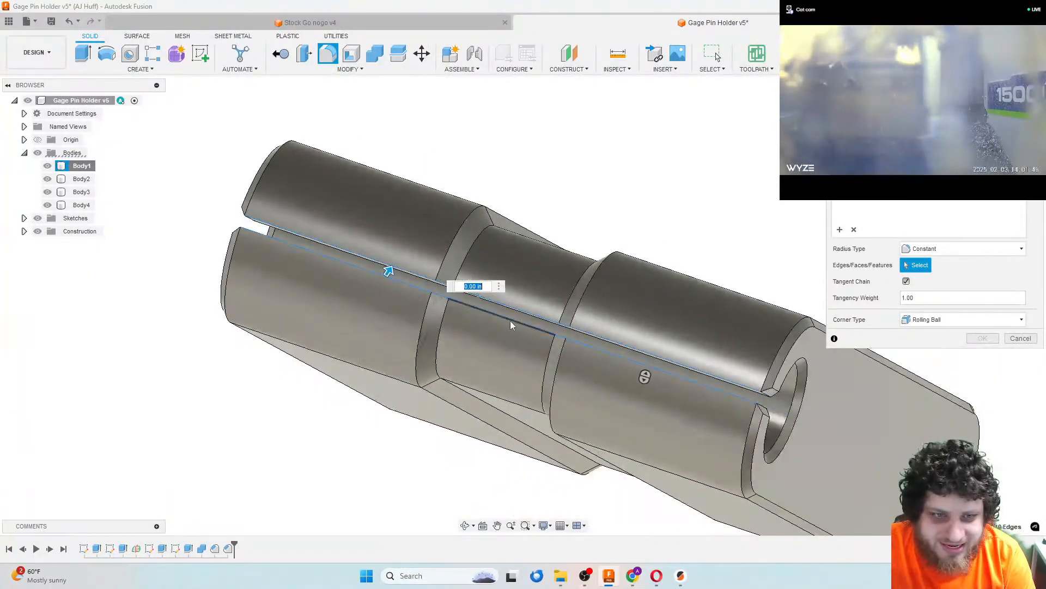
pyautogui.keyDown('shift'); pyautogui.moveTo(581, 361); pyautogui.dragTo(556, 342, button='middle'); pyautogui.keyUp('shift')
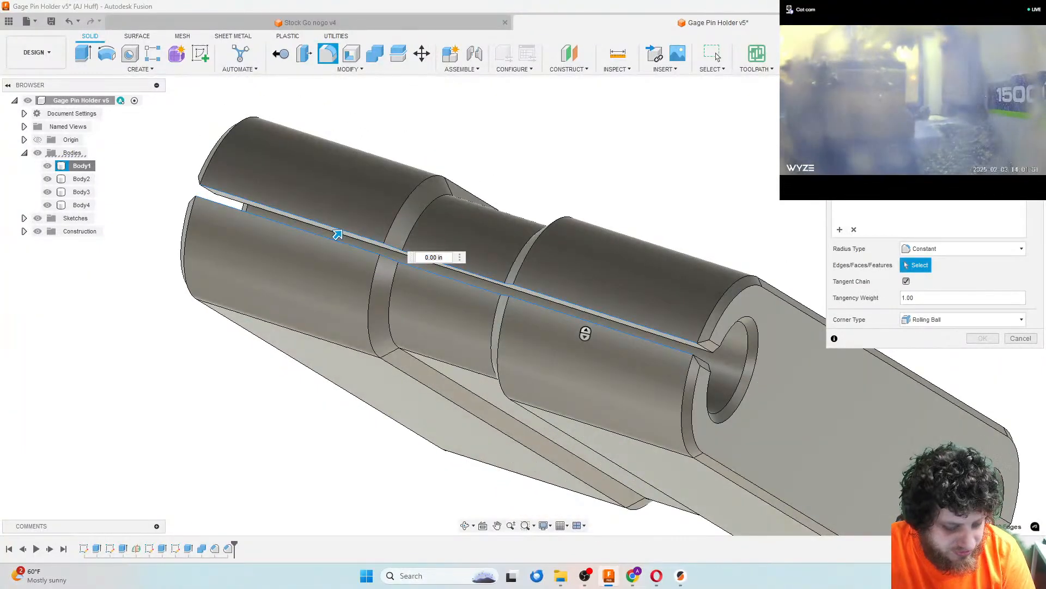
# Step: Set the fillet radius to 0.02 in and add the slit edges at the pin hole
pyautogui.write('.02')
pyautogui.keyDown('shift'); pyautogui.moveTo(584, 332); pyautogui.dragTo(581, 315, button='middle'); pyautogui.keyUp('shift')
pyautogui.moveTo(844, 434); pyautogui.dragTo(594, 348, button='middle')
pyautogui.scroll(4, 551, 312)
pyautogui.click(547, 311)
pyautogui.keyDown('shift'); pyautogui.moveTo(547, 311); pyautogui.dragTo(547, 297, button='middle'); pyautogui.keyUp('shift')
pyautogui.click(547, 297)
pyautogui.scroll(-5, 583, 327)
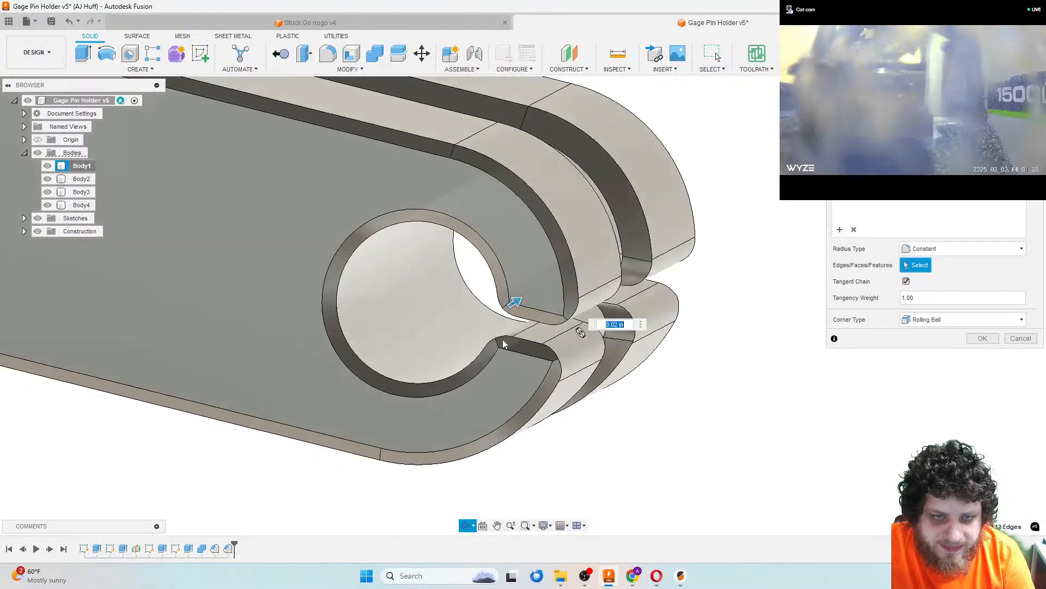
pyautogui.keyDown('shift'); pyautogui.moveTo(350, 381); pyautogui.dragTo(376, 304, button='middle'); pyautogui.keyUp('shift')
pyautogui.scroll(5, 444, 308)
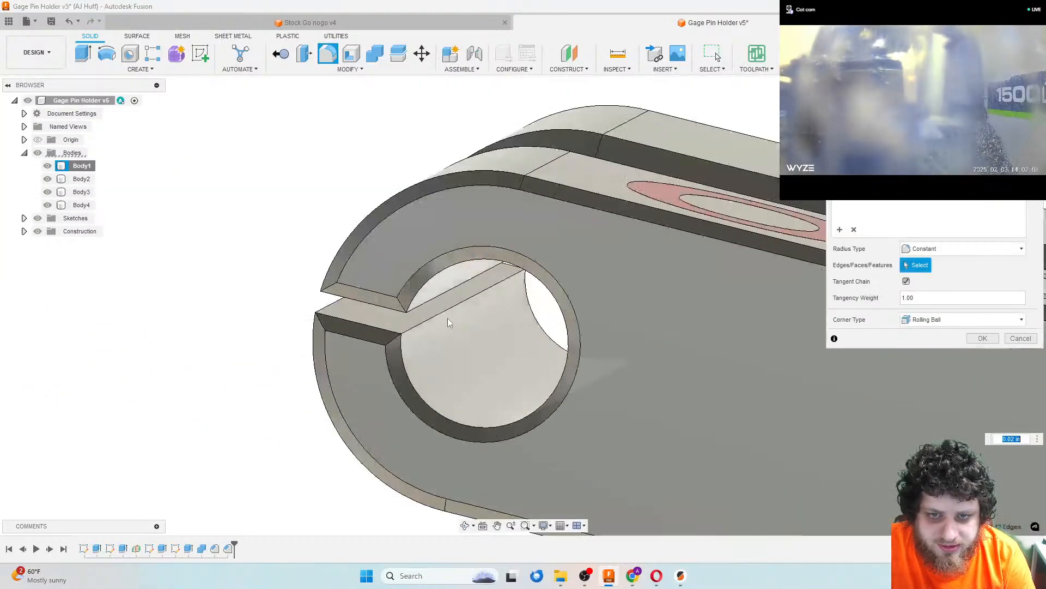
# Step: Add the edges along the slotted cylinder and the short slot edges in the gap
pyautogui.keyDown('shift'); pyautogui.moveTo(417, 323); pyautogui.dragTo(421, 327, button='middle'); pyautogui.keyUp('shift')
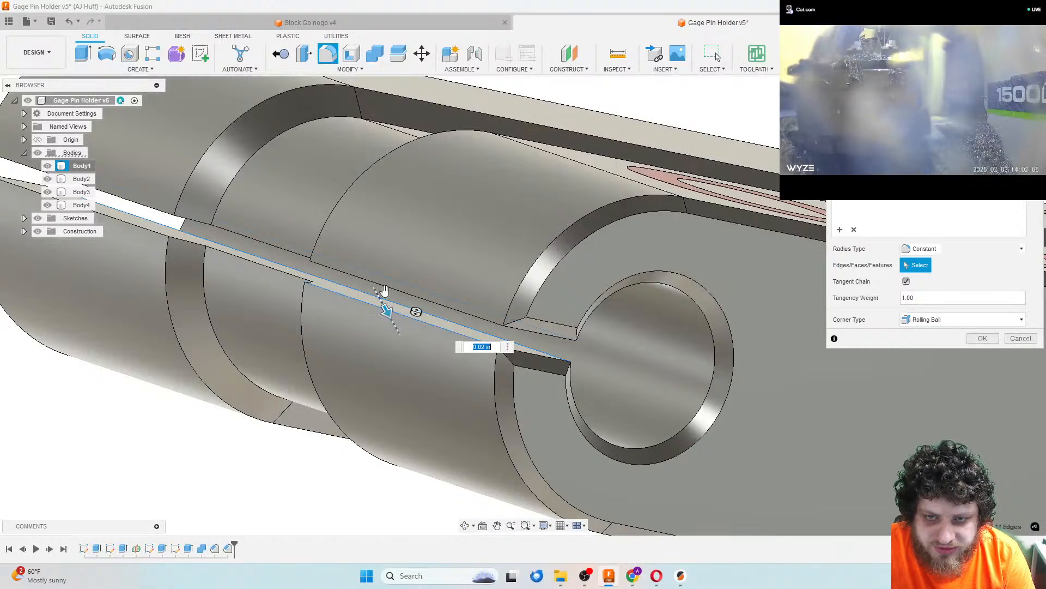
pyautogui.click(375, 283)
pyautogui.click(296, 276)
pyautogui.click(295, 252)
pyautogui.keyDown('shift'); pyautogui.moveTo(306, 260); pyautogui.dragTo(490, 389, button='middle'); pyautogui.keyUp('shift')
pyautogui.click(366, 300)
pyautogui.click(370, 279)
# Step: Add the remaining lower and upper short slot edges to the fillet
pyautogui.scroll(3, 314, 345)
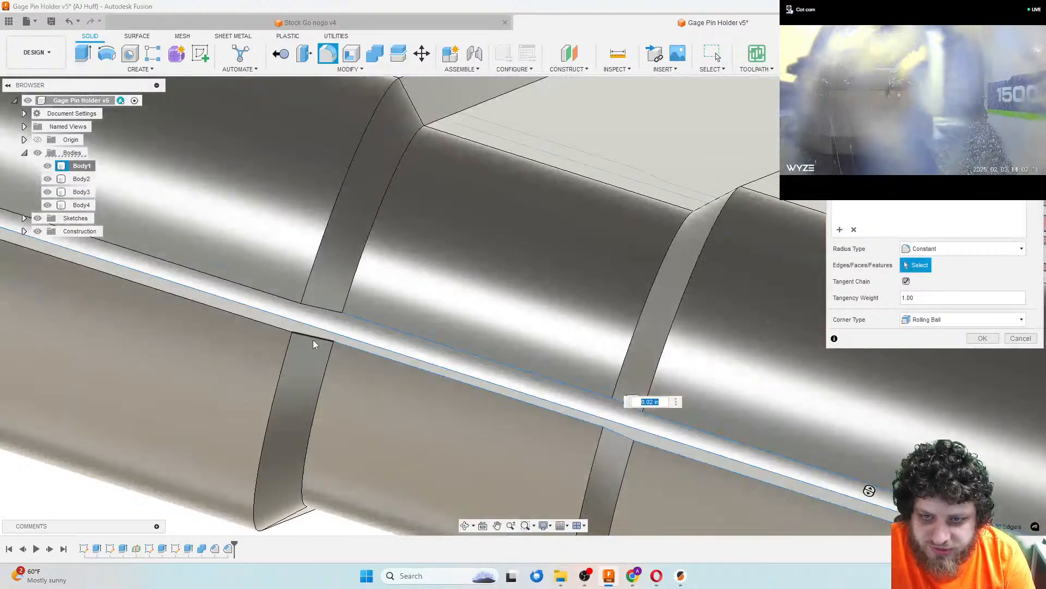
pyautogui.click(314, 337)
pyautogui.click(321, 308)
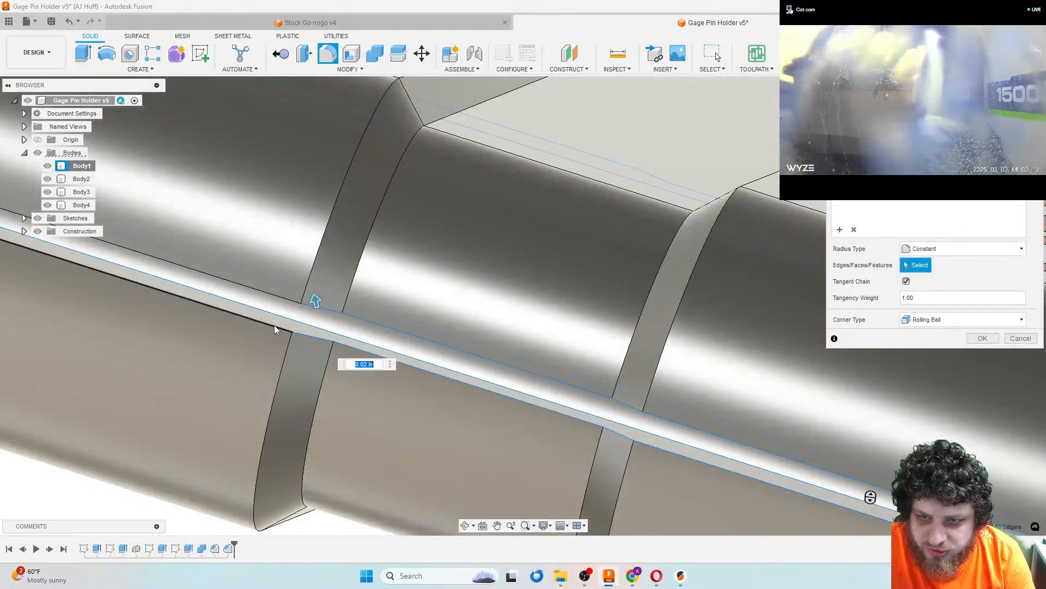
pyautogui.scroll(-5, 274, 331)
pyautogui.scroll(5, 381, 323)
pyautogui.scroll(2, 382, 325)
pyautogui.scroll(-6, 385, 329)
pyautogui.keyDown('shift'); pyautogui.moveTo(612, 381); pyautogui.dragTo(624, 173, button='middle'); pyautogui.keyUp('shift')
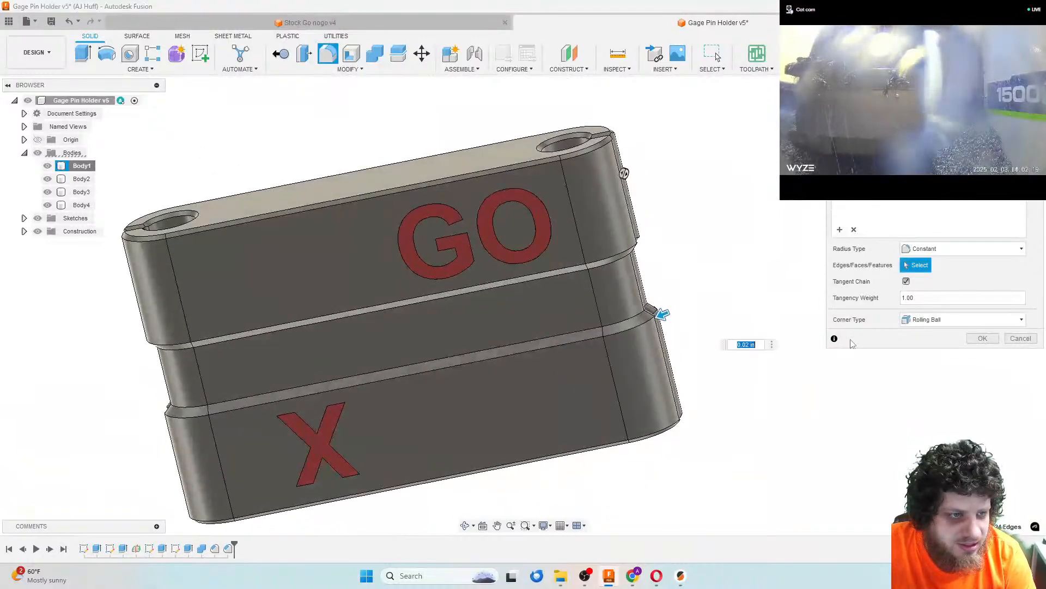
# Step: Apply the 0.02 in fillet to the selected slot edges and save the design
pyautogui.click(982, 338)
pyautogui.scroll(-3, 568, 326)
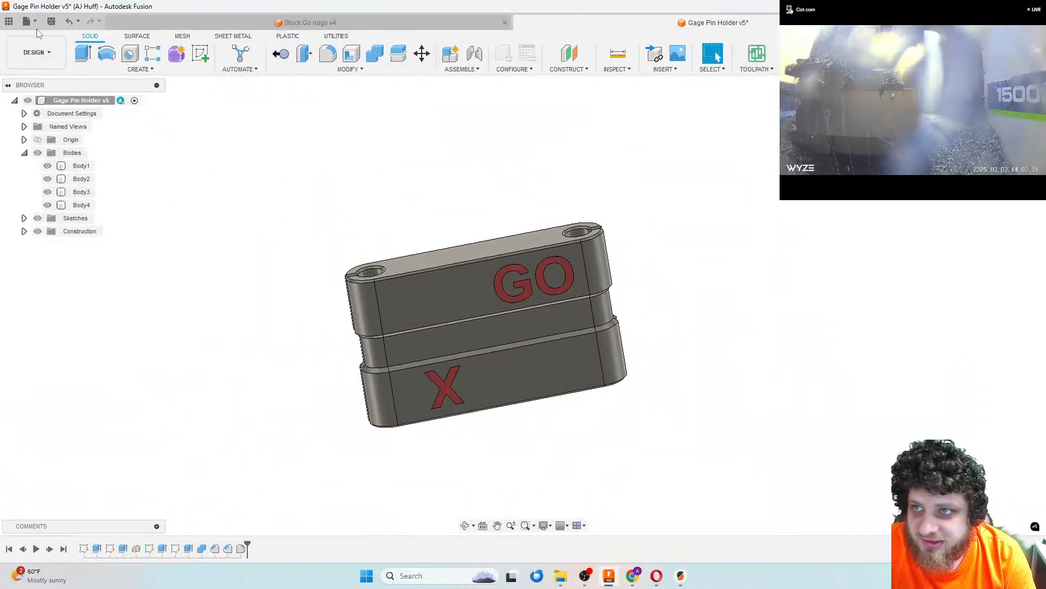
pyautogui.click(51, 22)
pyautogui.click(527, 298)
# Step: Save Body1 as a 3MF mesh file named Gage, overwriting the old Gage.3mf
pyautogui.scroll(-3, 475, 200)
pyautogui.moveTo(464, 198); pyautogui.dragTo(400, 166)
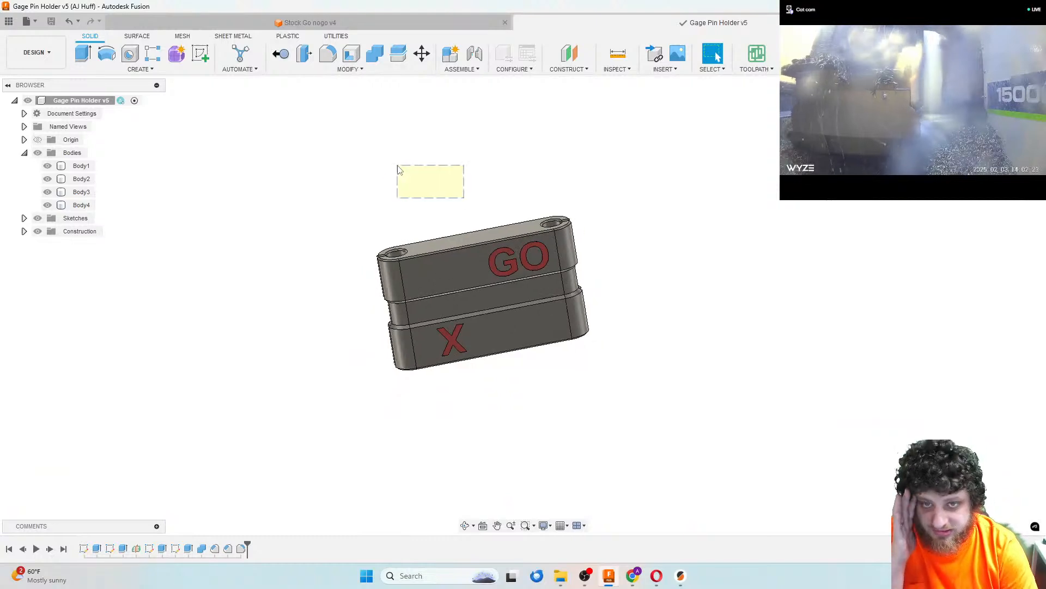
pyautogui.rightClick(85, 166)
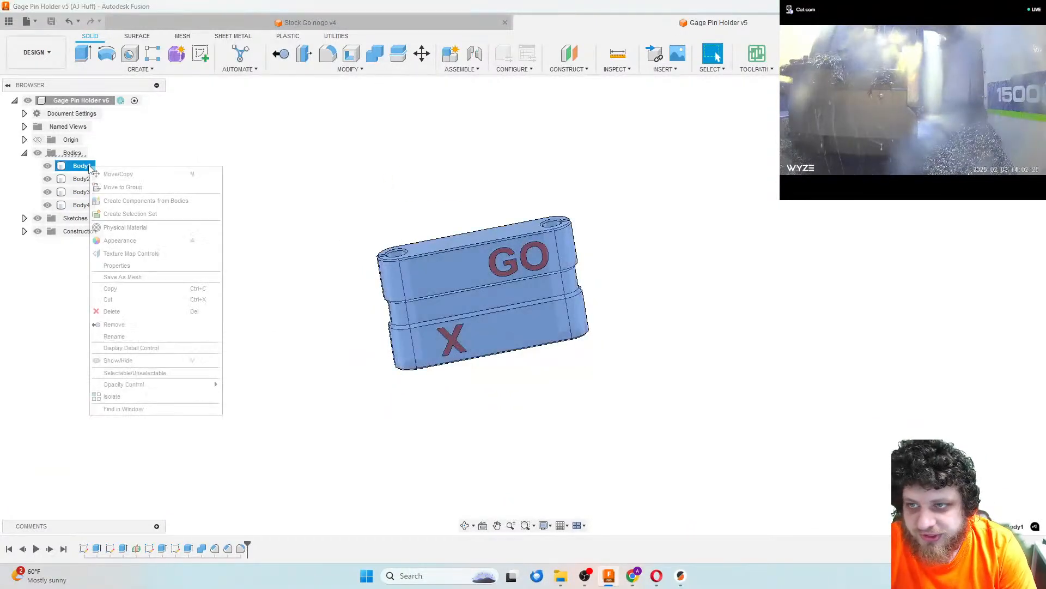
pyautogui.click(154, 280)
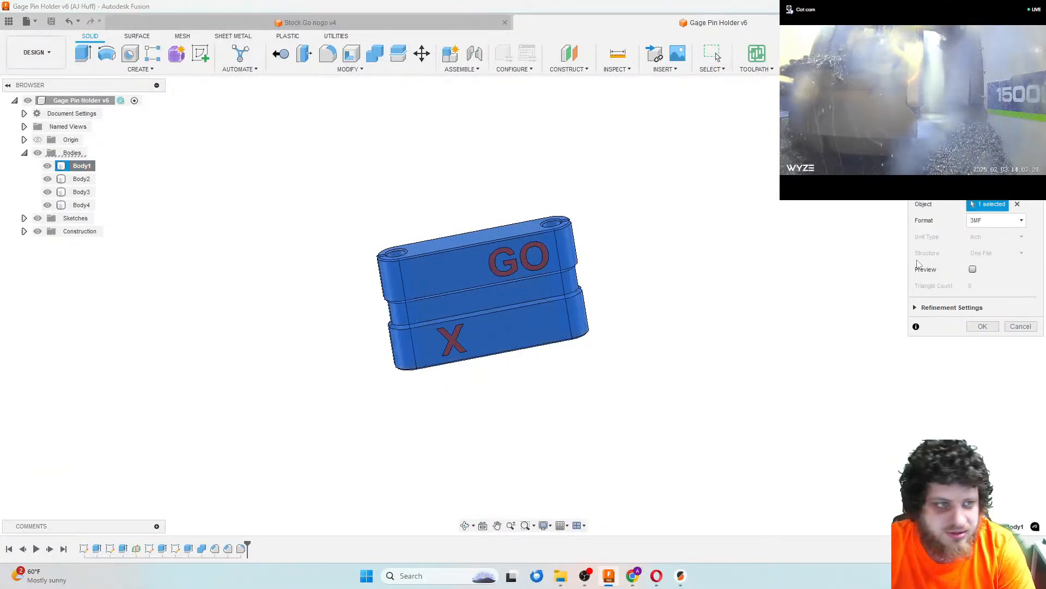
pyautogui.click(983, 326)
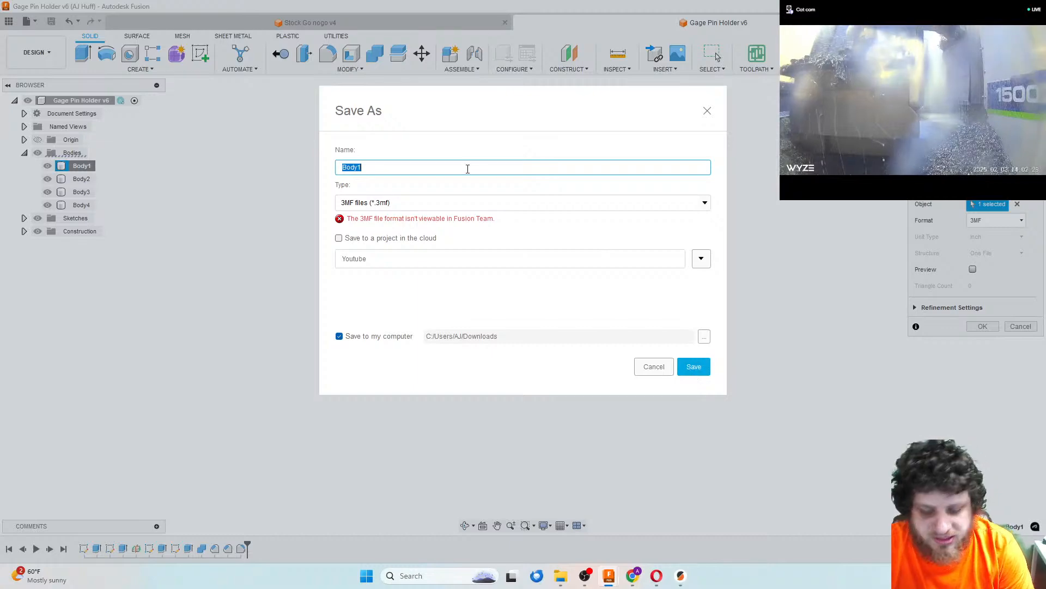
pyautogui.press('Return')
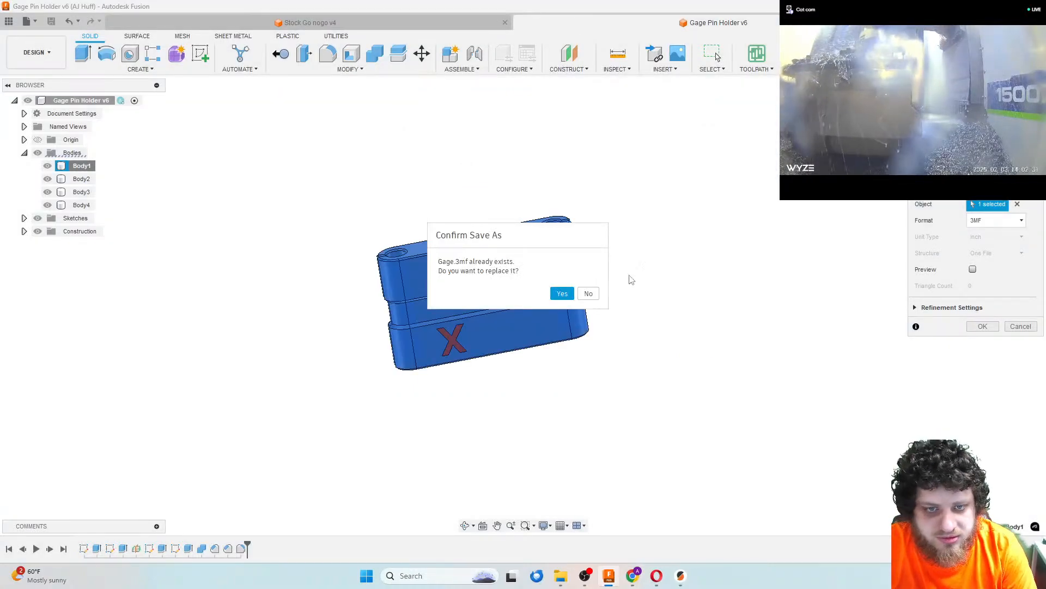
pyautogui.click(562, 294)
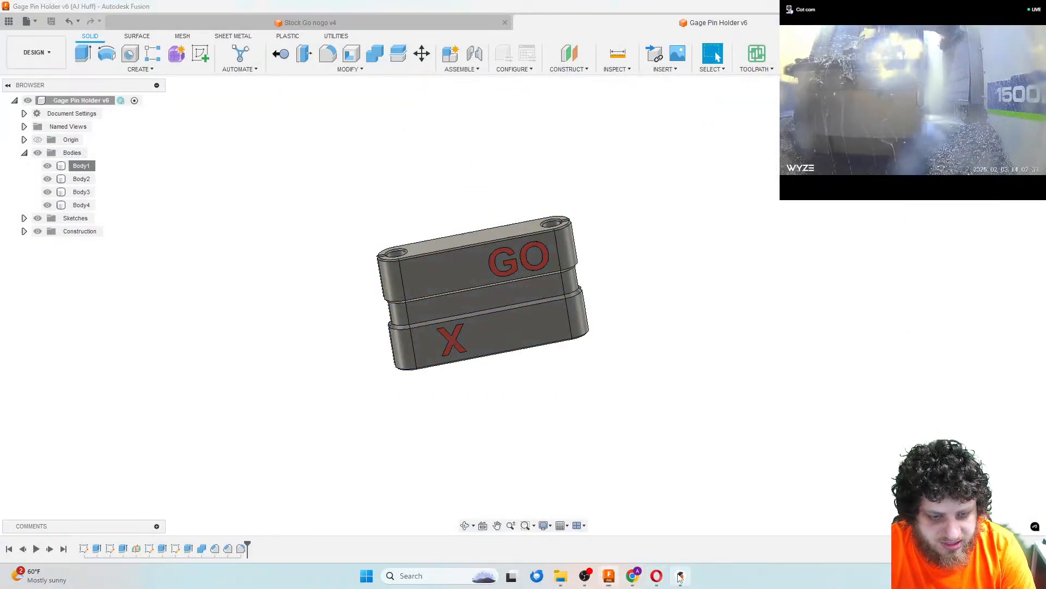
# Step: Delete the old part from the plate and import Gage.3mf in its place
pyautogui.press('Delete')
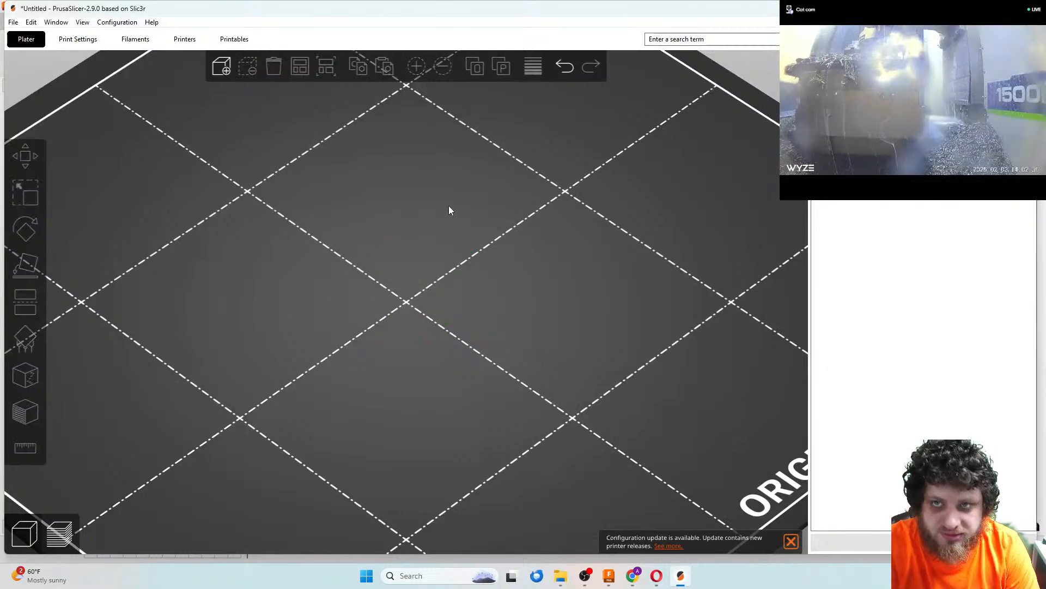
pyautogui.click(219, 74)
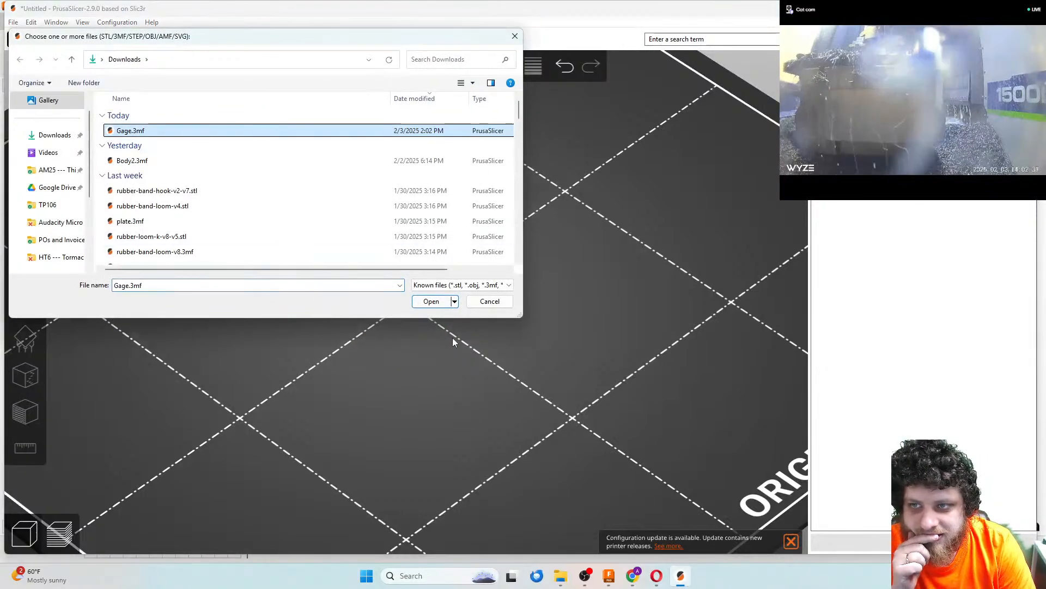
pyautogui.click(436, 303)
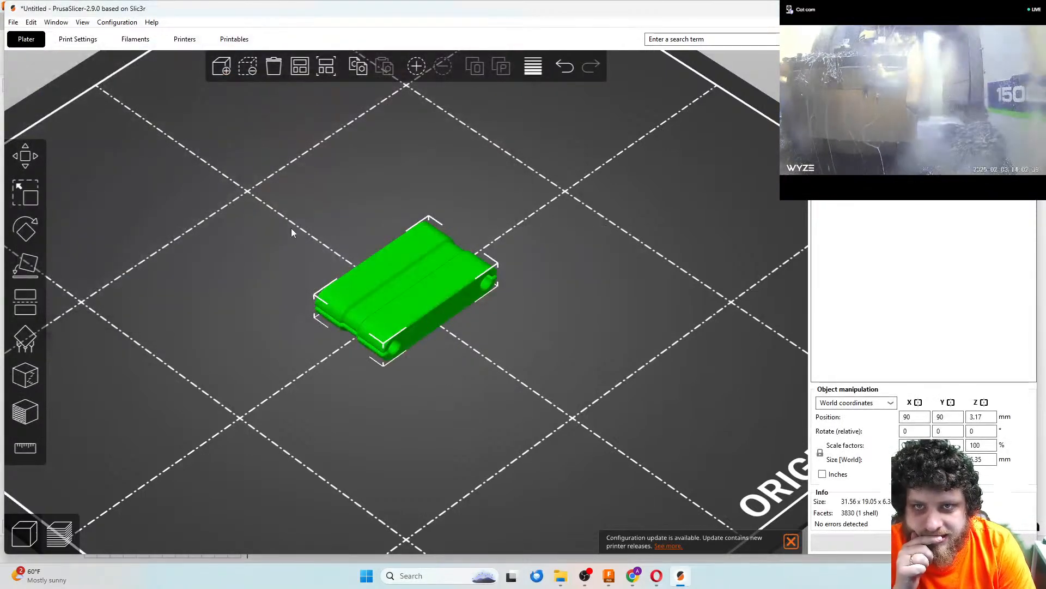
# Step: Lay the part's long side face flat on the bed with Place on Face
pyautogui.moveTo(319, 195); pyautogui.dragTo(326, 192)
pyautogui.click(25, 265)
pyautogui.click(450, 316)
pyautogui.moveTo(434, 430); pyautogui.dragTo(432, 376)
pyautogui.moveTo(528, 222); pyautogui.dragTo(510, 263)
pyautogui.scroll(-4, 452, 245)
pyautogui.scroll(5, 450, 245)
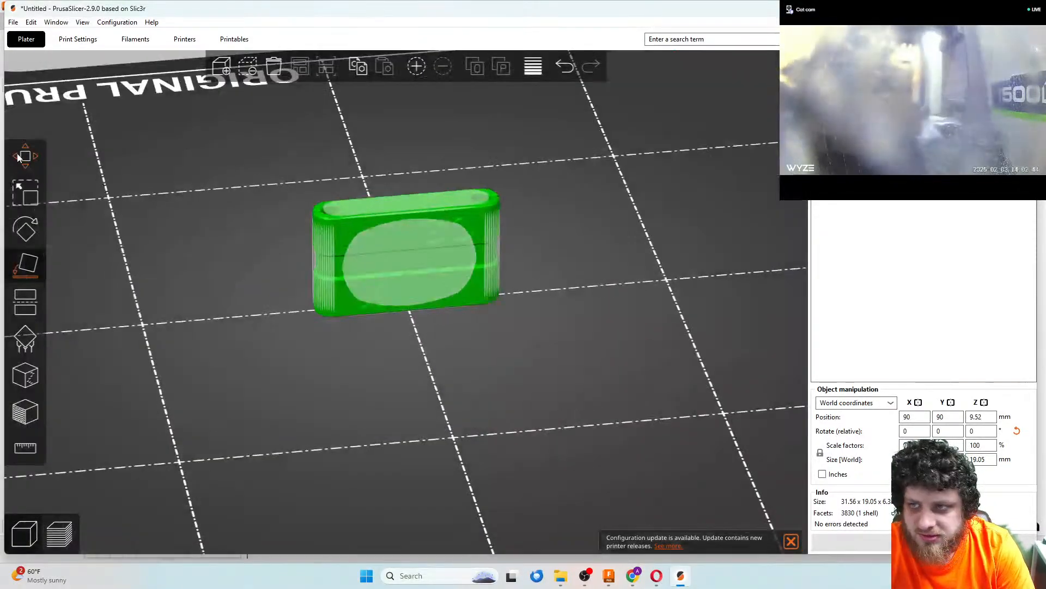
# Step: Slice the reoriented Gage holder and preview the result, about 20m and 2.57 g
pyautogui.click(25, 157)
pyautogui.click(299, 358)
pyautogui.press('1')
pyautogui.moveTo(409, 319); pyautogui.dragTo(406, 361)
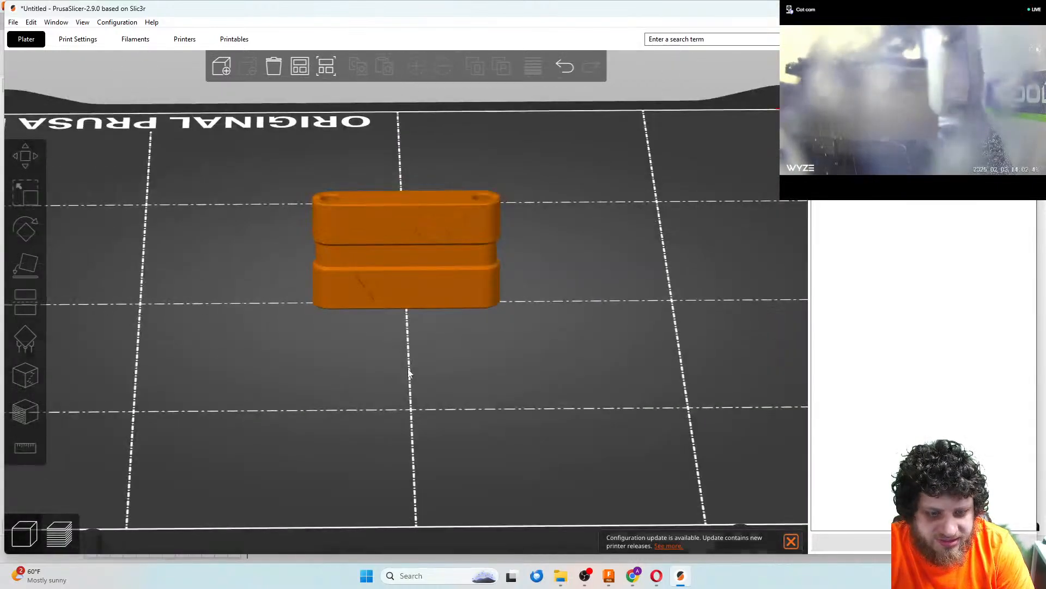
pyautogui.scroll(4, 405, 368)
pyautogui.scroll(-8, 404, 374)
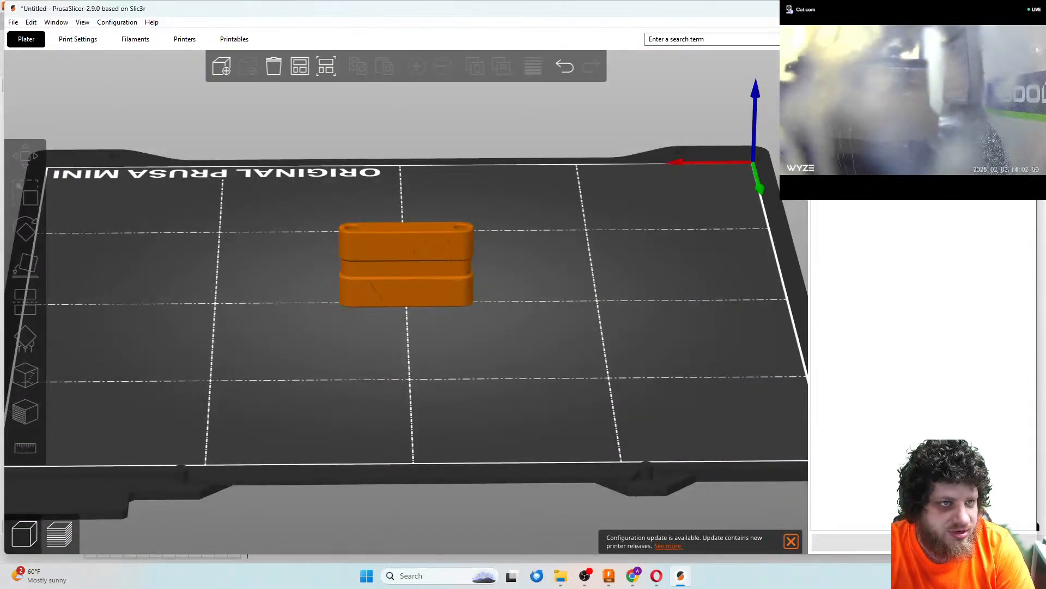
pyautogui.hotkey('ctrl', 'r')
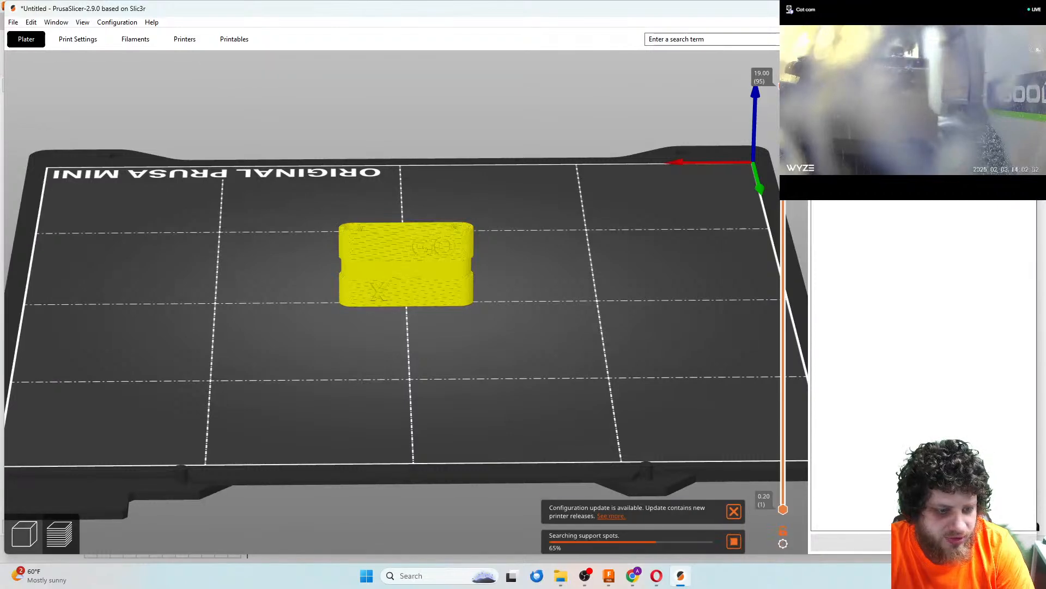
pyautogui.moveTo(560, 274); pyautogui.dragTo(612, 303)
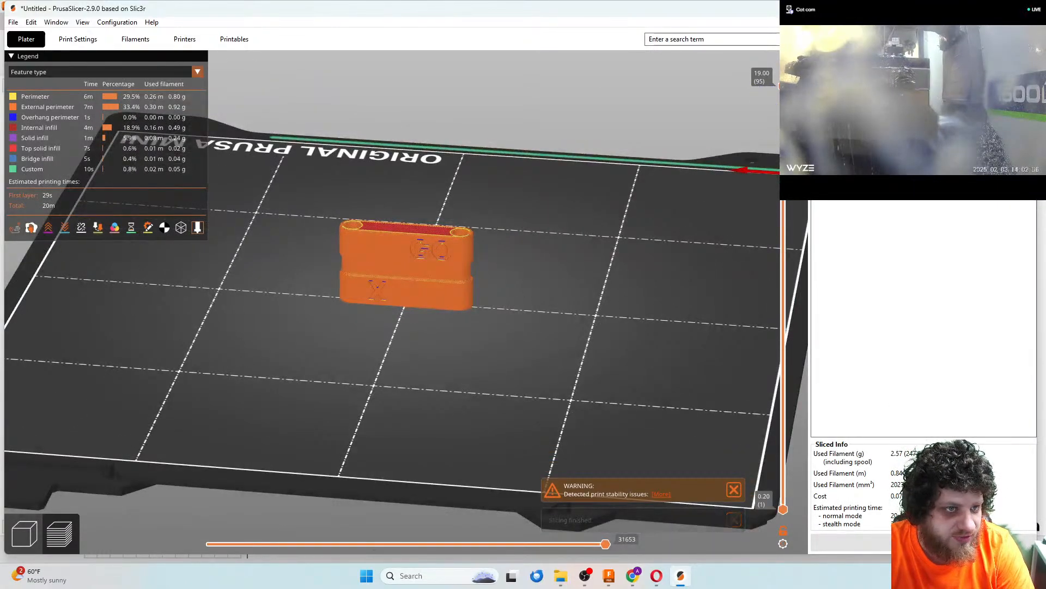
# Step: Refresh the slice preview and export the Gage G-code to the PRUSA_MINI (D:) drive
pyautogui.press('Tab')
pyautogui.press('Tab')
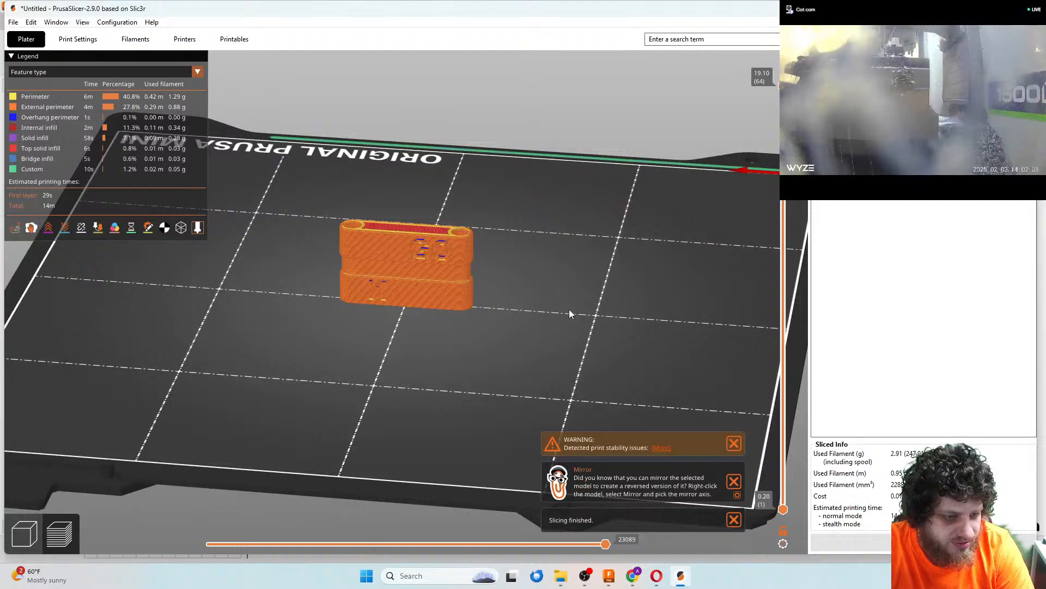
pyautogui.moveTo(558, 270); pyautogui.dragTo(521, 280)
pyautogui.scroll(2, 504, 283)
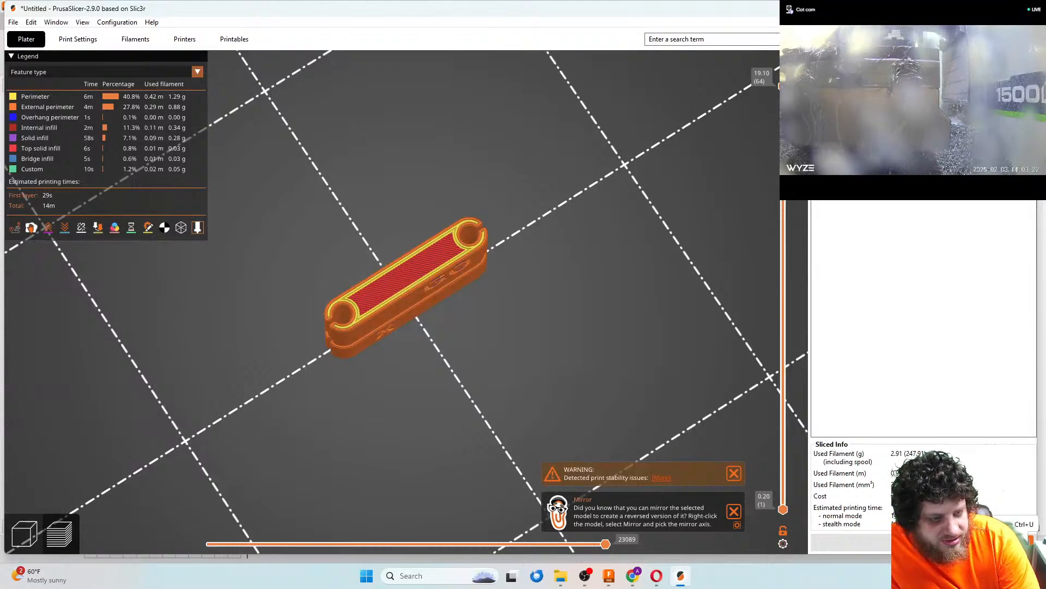
pyautogui.click(1029, 540)
pyautogui.click(430, 300)
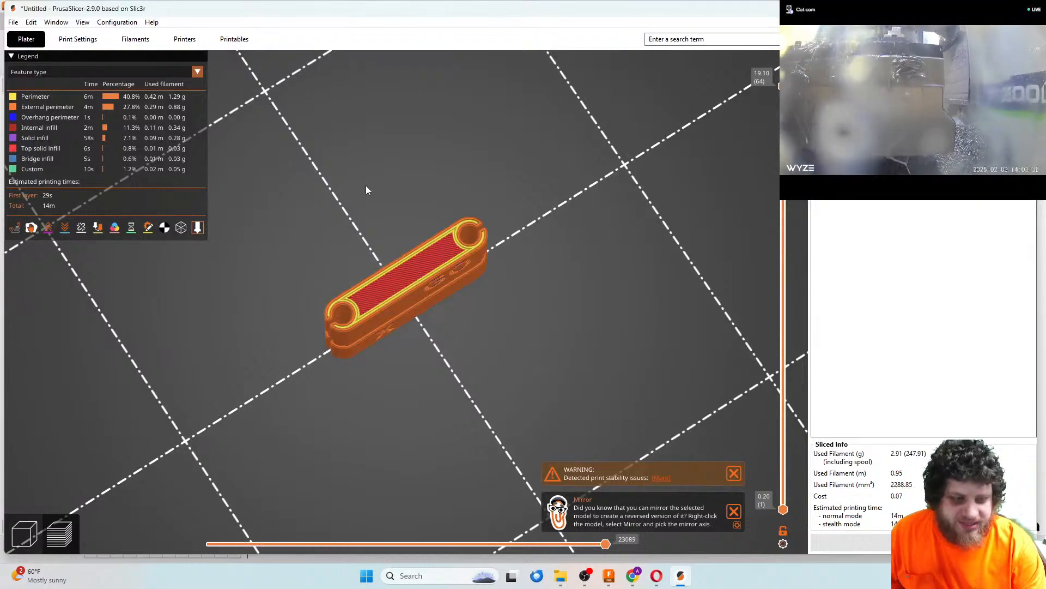
# Step: Inspect the sliced part from several angles, then return to the Fusion design
pyautogui.moveTo(366, 189); pyautogui.dragTo(391, 280)
pyautogui.scroll(5, 557, 210)
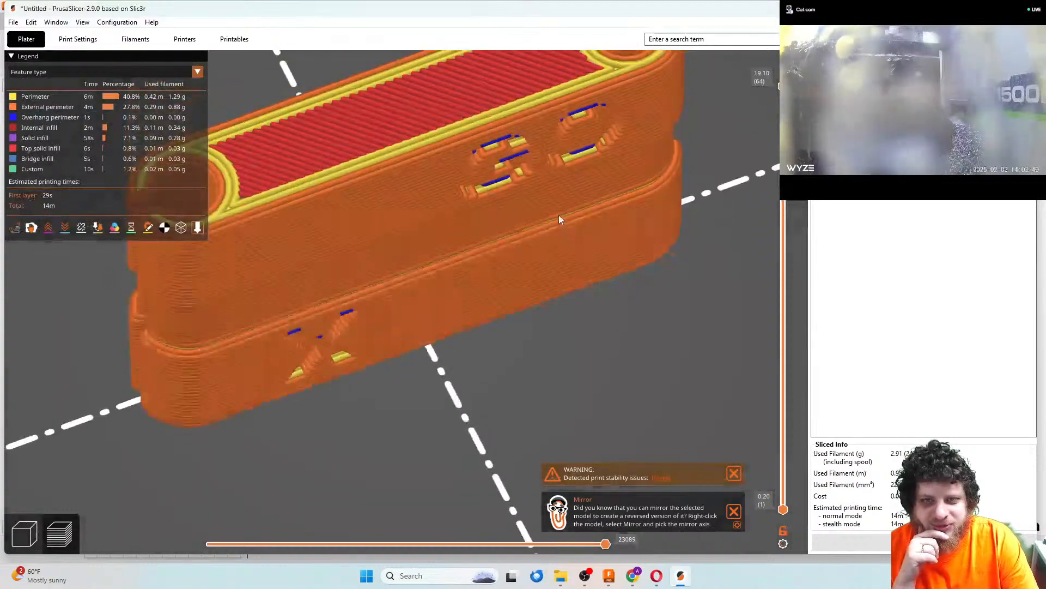
pyautogui.scroll(-5, 560, 219)
pyautogui.moveTo(491, 142); pyautogui.dragTo(525, 140)
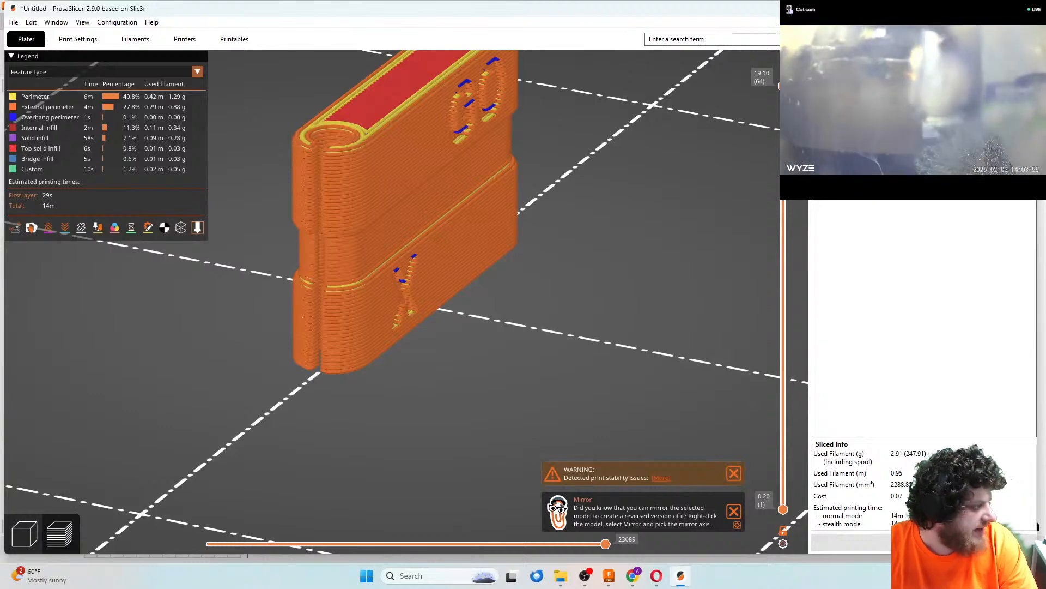
pyautogui.hotkey('alt', 'Tab')
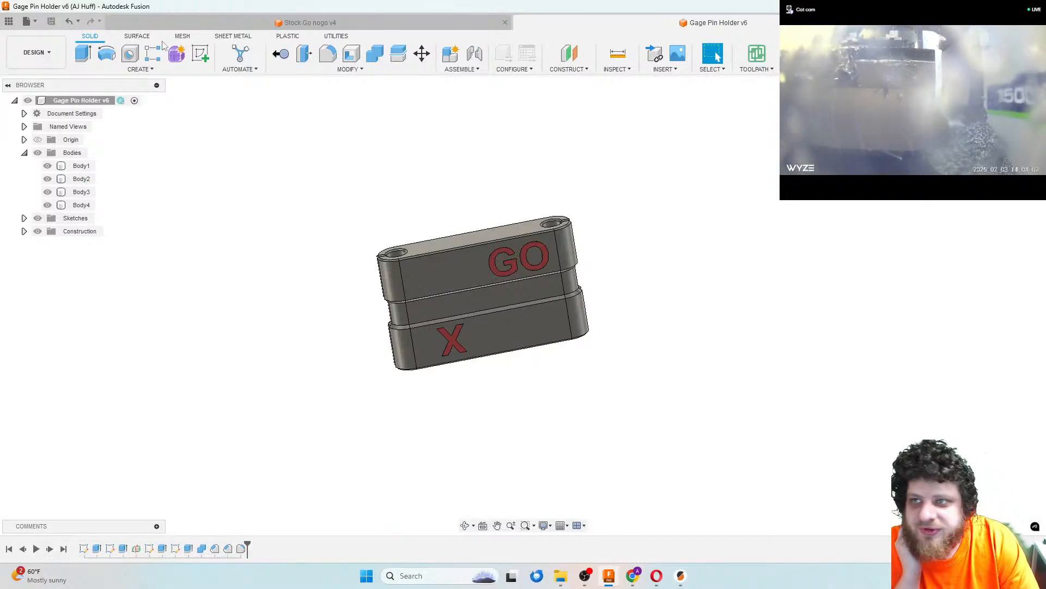
# Step: Copy the Share File Link for Gage Pin Holder v6 and close the Share dialog
pyautogui.click(26, 21)
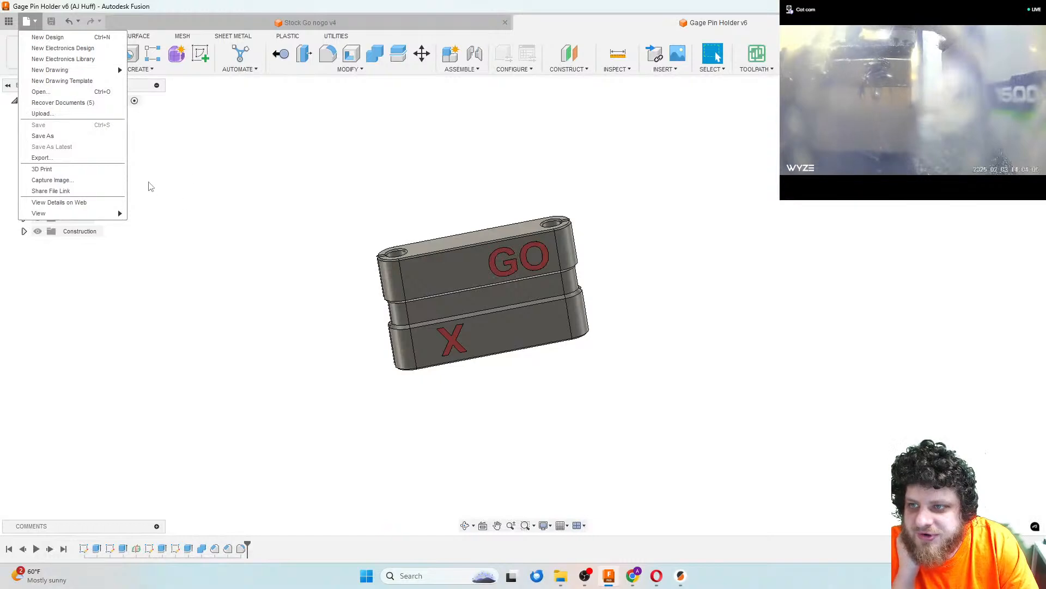
pyautogui.click(353, 205)
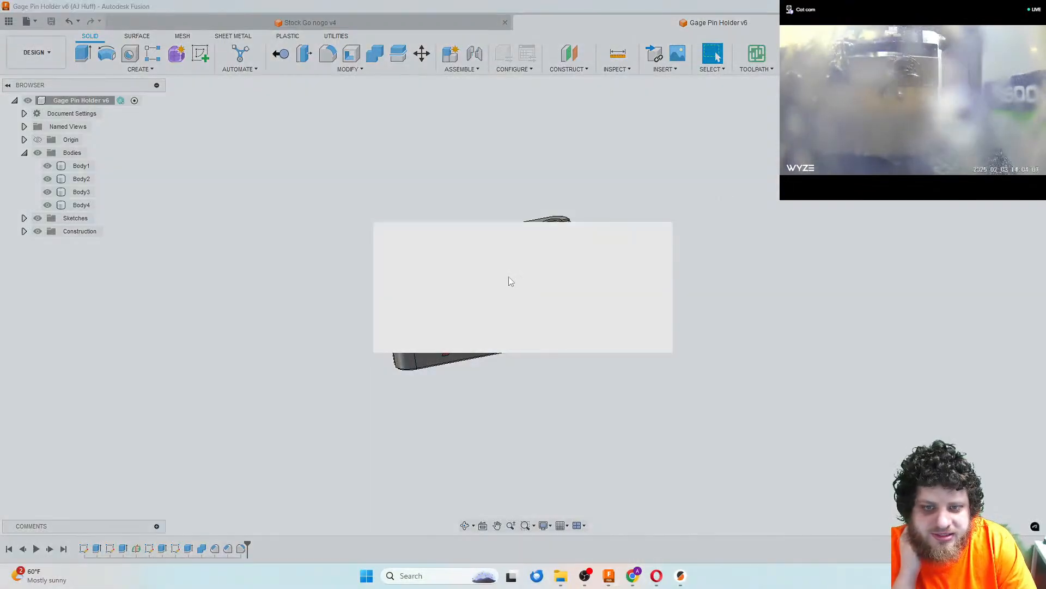
pyautogui.click(649, 285)
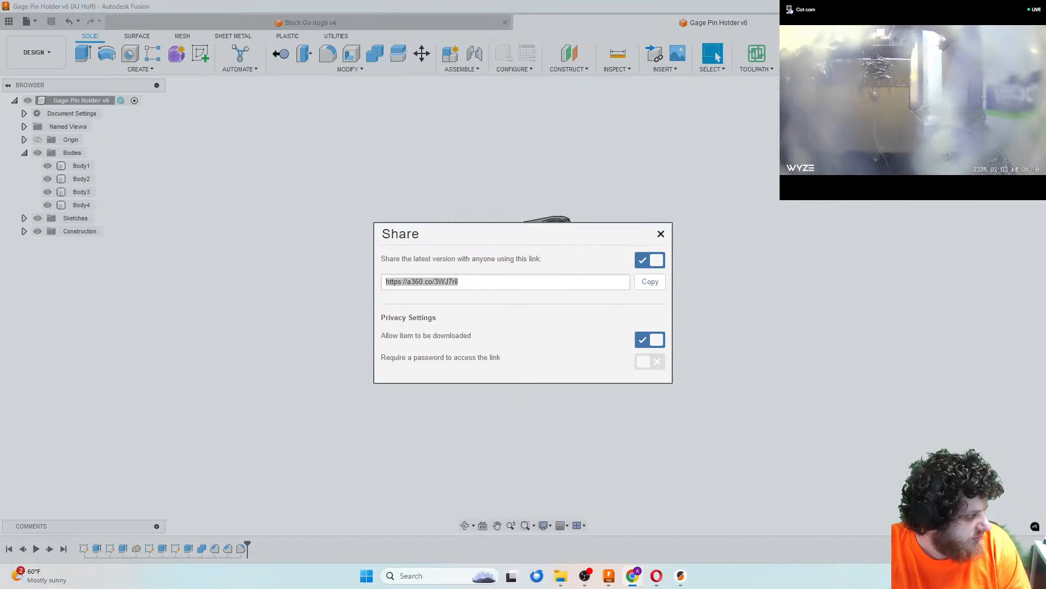
pyautogui.click(661, 234)
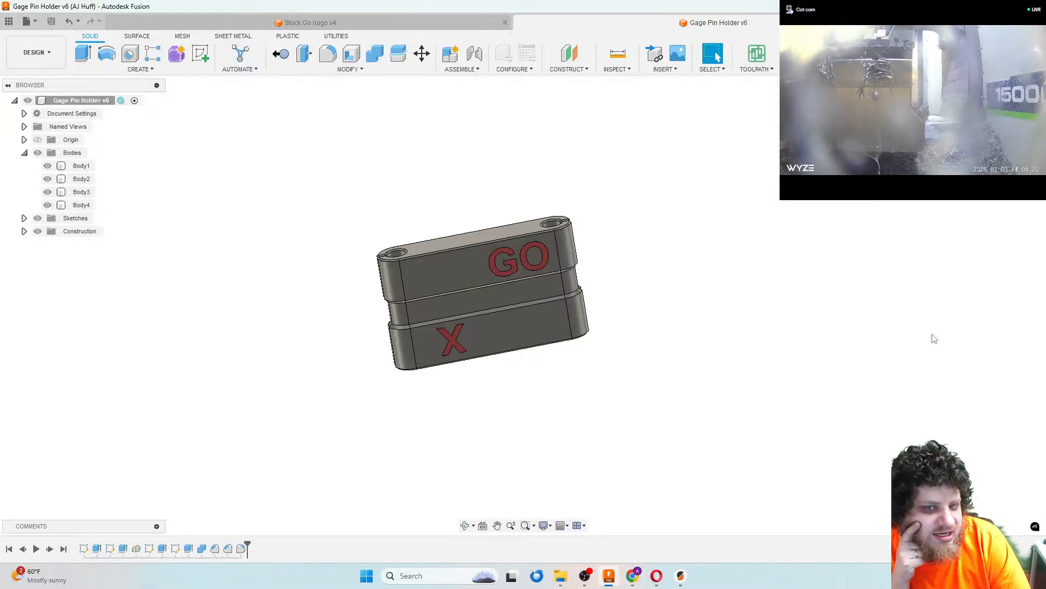
pyautogui.click(420, 311)
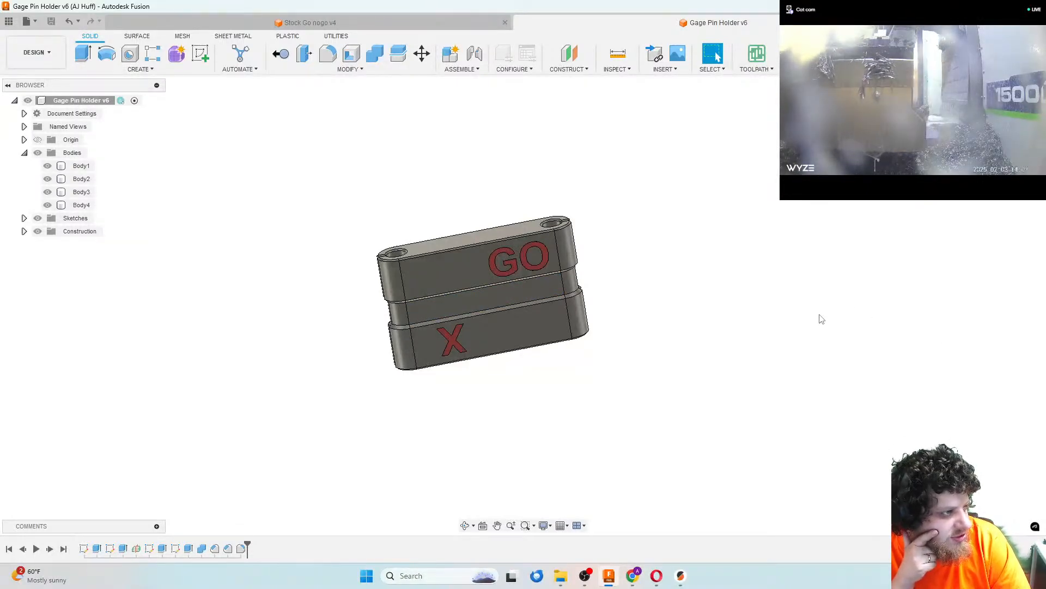
pyautogui.scroll(3, 325, 276)
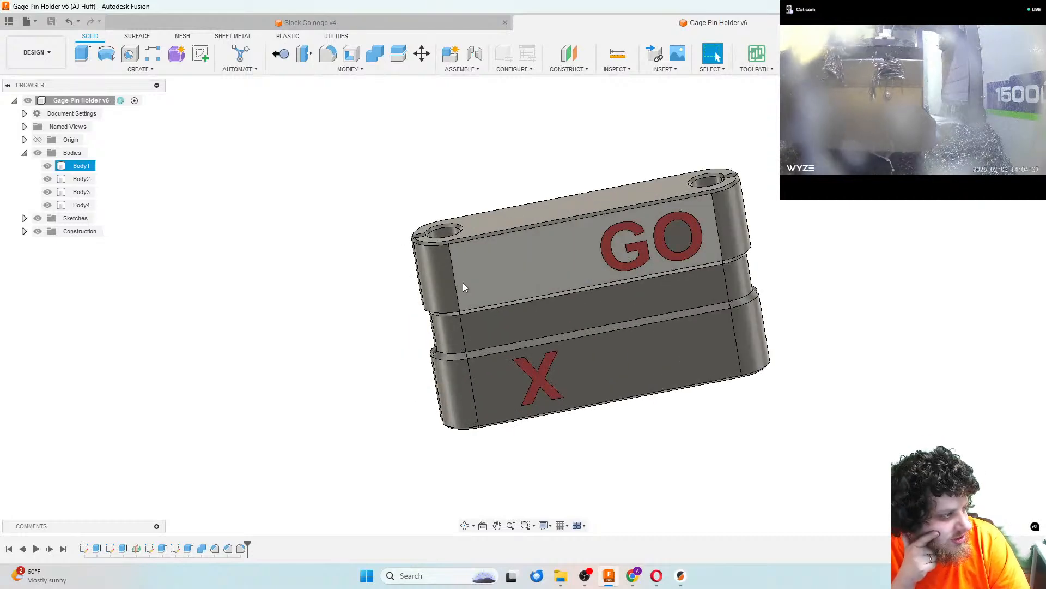
pyautogui.scroll(-4, 199, 289)
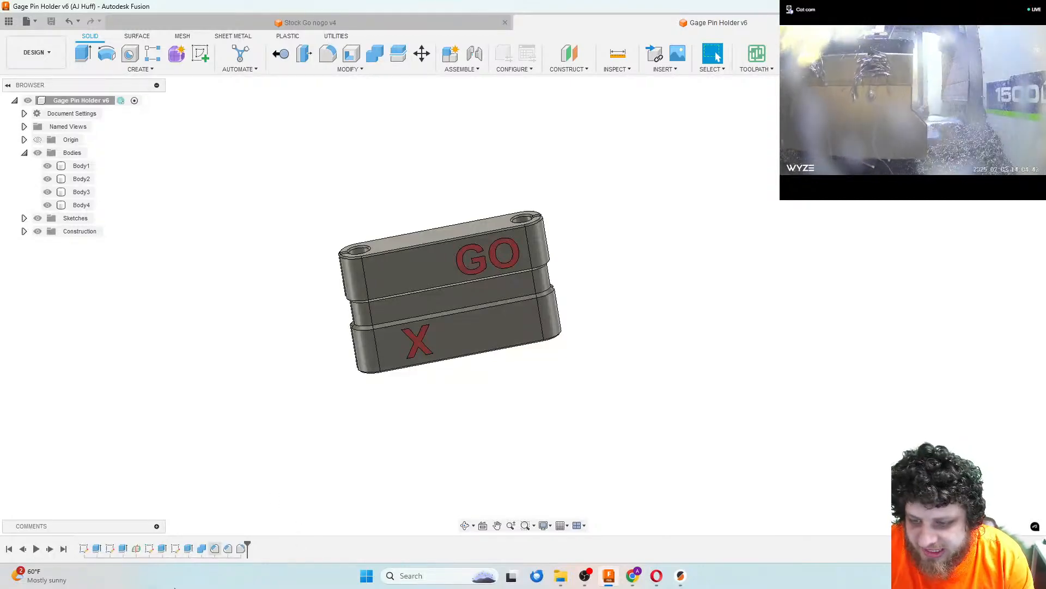
# Step: Open the slit sketch and drag the 0.016 slit's top line to a new angle
pyautogui.doubleClick(110, 548)
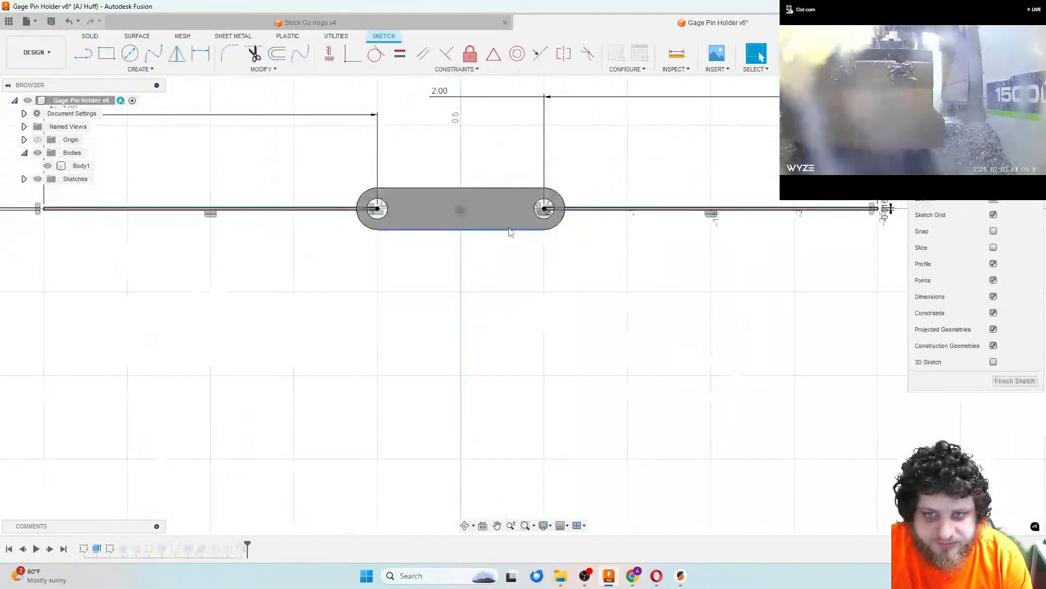
pyautogui.scroll(-3, 479, 280)
pyautogui.scroll(4, 692, 264)
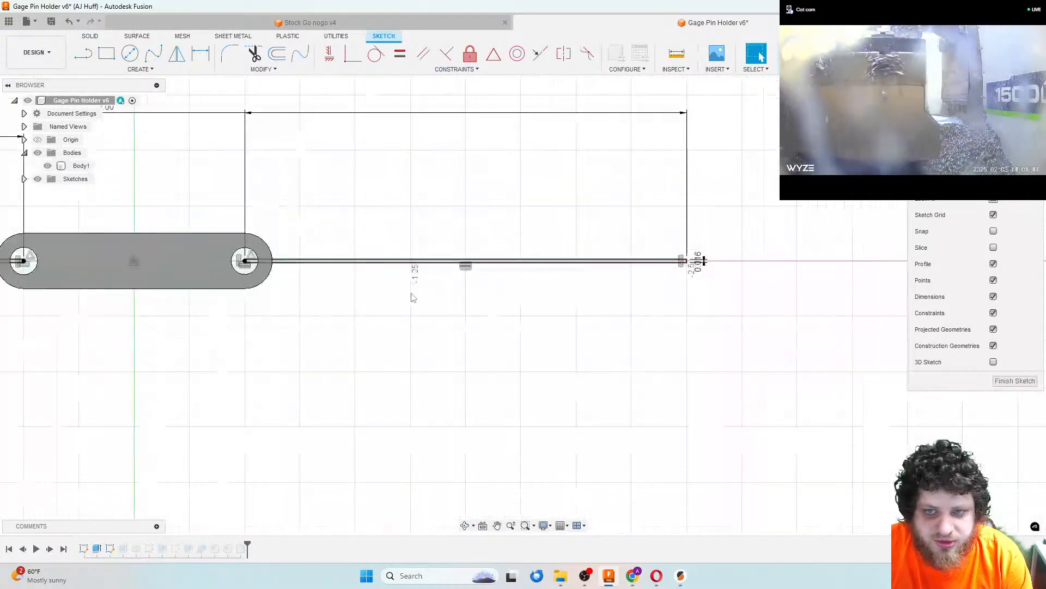
pyautogui.scroll(3, 253, 264)
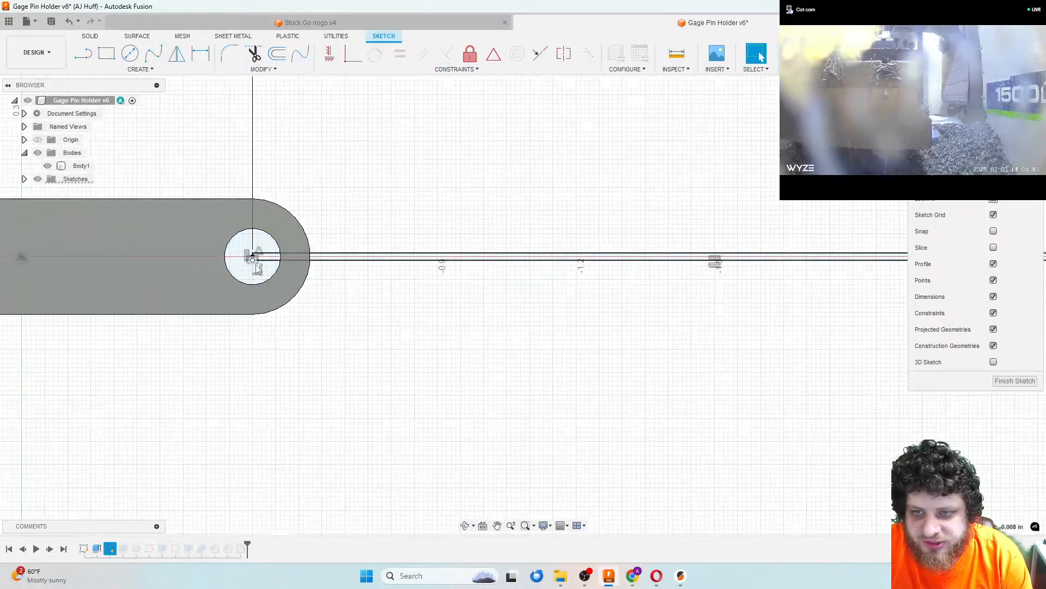
pyautogui.scroll(2, 256, 267)
pyautogui.scroll(5, 269, 246)
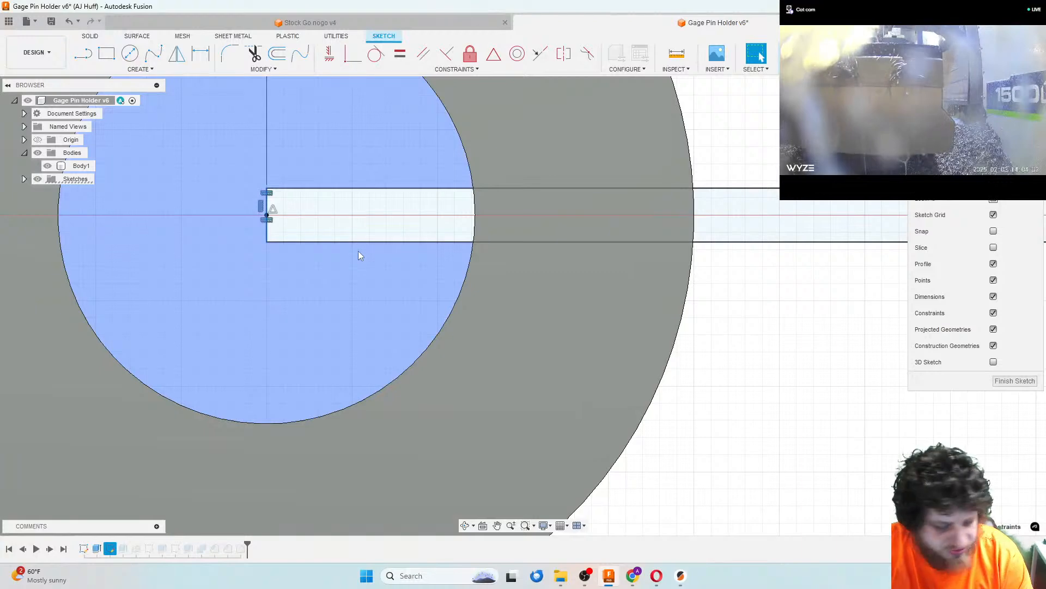
pyautogui.scroll(-8, 354, 251)
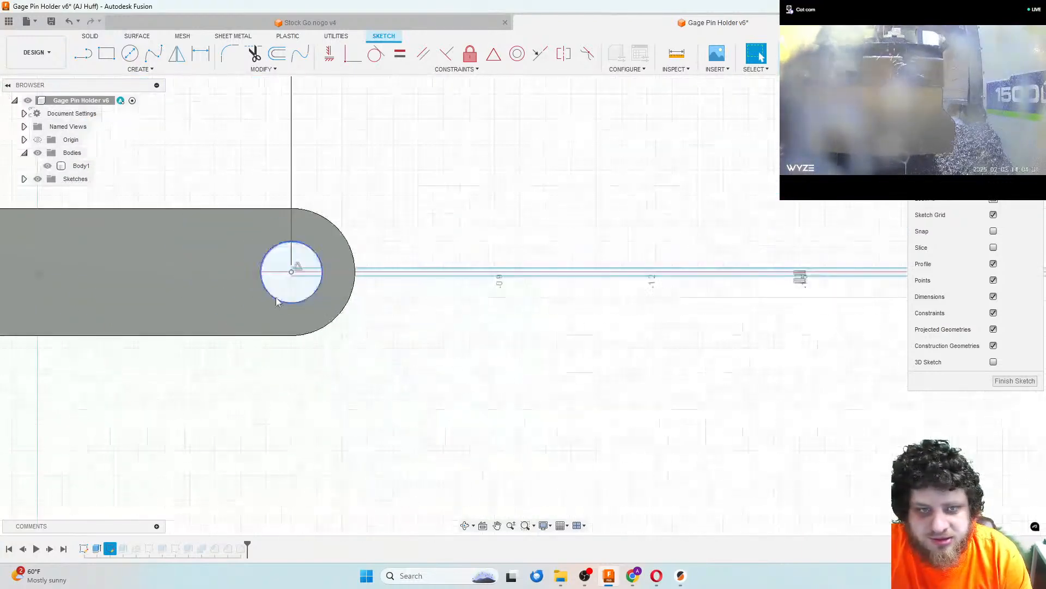
pyautogui.scroll(-3, 323, 297)
pyautogui.moveTo(323, 297); pyautogui.dragTo(610, 312, button='middle')
pyautogui.scroll(1, 582, 265)
pyautogui.moveTo(582, 265); pyautogui.dragTo(207, 250, button='middle')
pyautogui.scroll(5, 718, 252)
pyautogui.moveTo(718, 252); pyautogui.dragTo(262, 229, button='middle')
pyautogui.scroll(3, 322, 259)
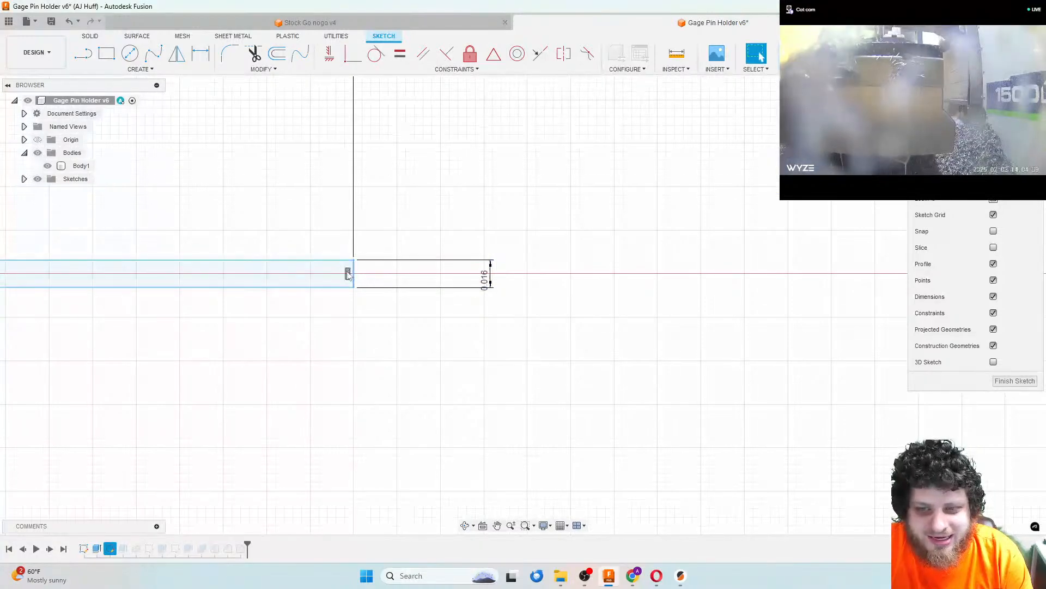
pyautogui.scroll(-6, 463, 317)
pyautogui.moveTo(348, 338); pyautogui.dragTo(649, 306, button='middle')
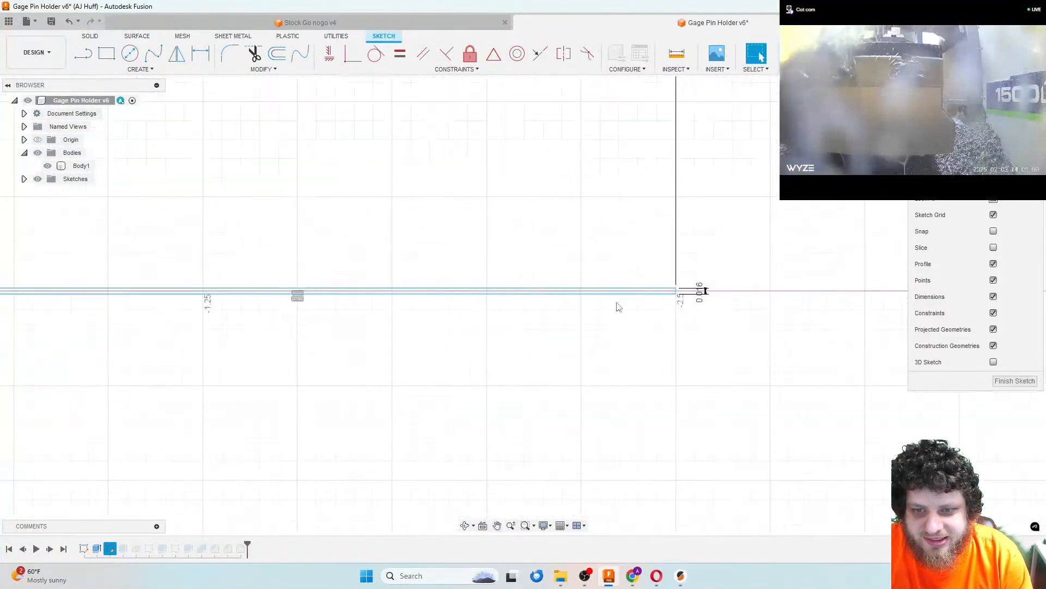
pyautogui.scroll(5, 297, 297)
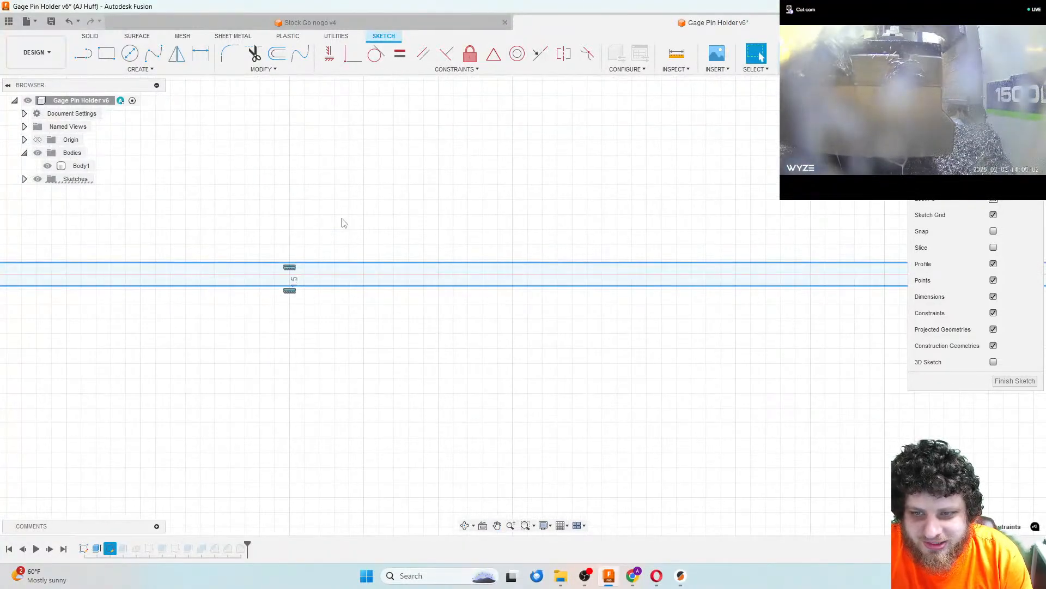
pyautogui.scroll(-6, 381, 139)
pyautogui.moveTo(242, 250); pyautogui.dragTo(551, 280, button='middle')
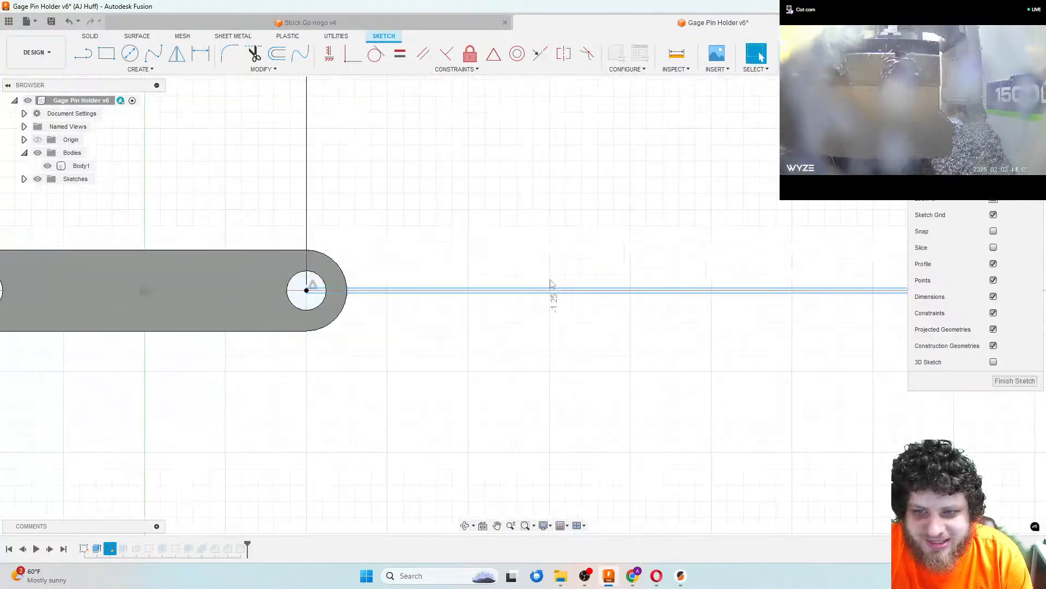
pyautogui.scroll(2, 550, 281)
pyautogui.moveTo(550, 288); pyautogui.dragTo(470, 188)
pyautogui.moveTo(427, 159); pyautogui.dragTo(500, 197)
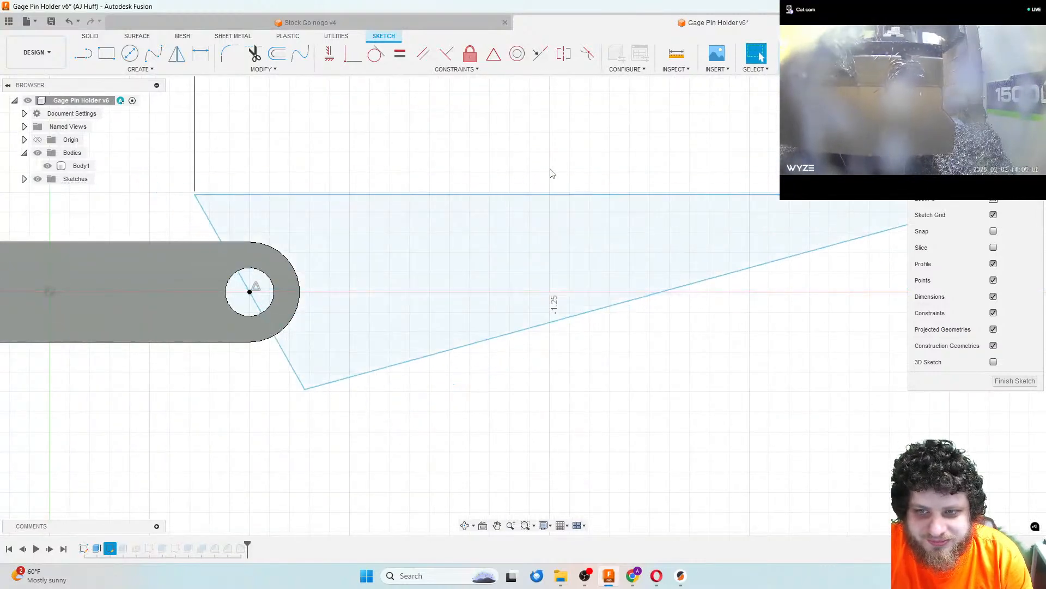
pyautogui.scroll(-4, 521, 223)
pyautogui.scroll(1, 485, 223)
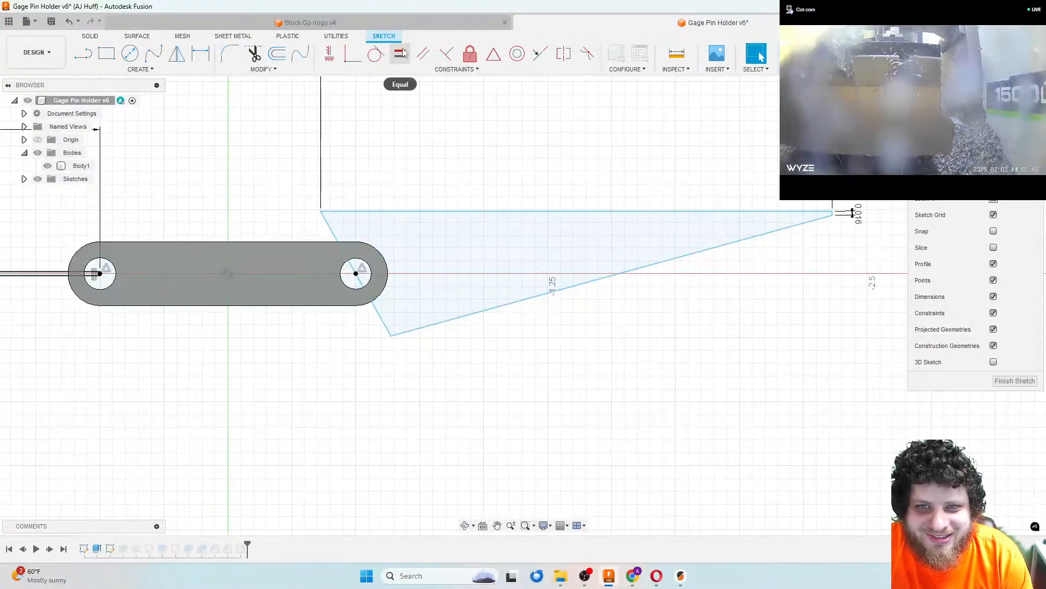
# Step: Make the slit's top line and short end line parallel to the lower line
pyautogui.click(493, 309)
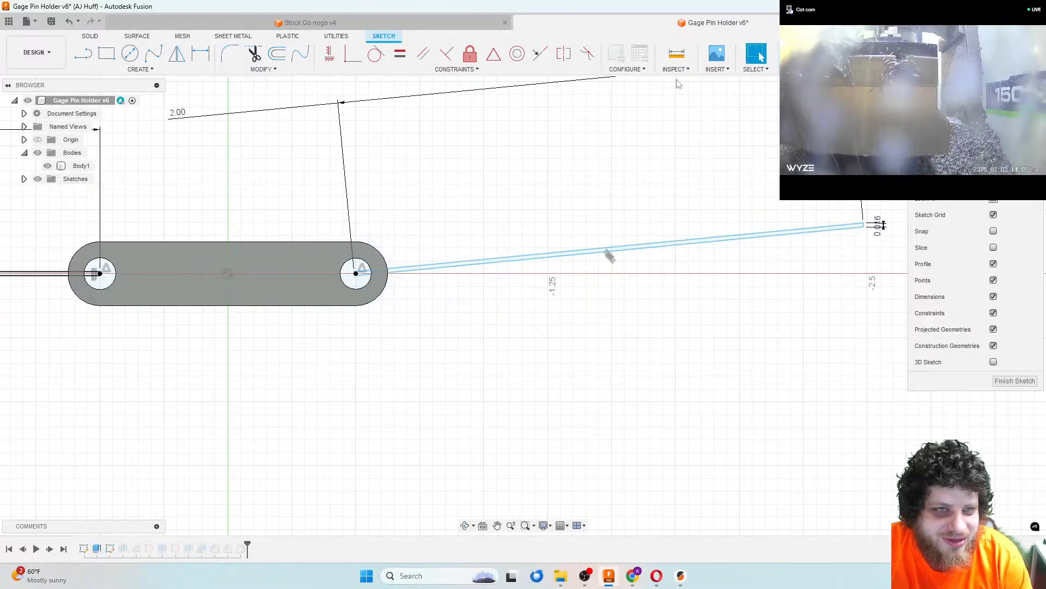
pyautogui.click(424, 60)
pyautogui.scroll(6, 769, 276)
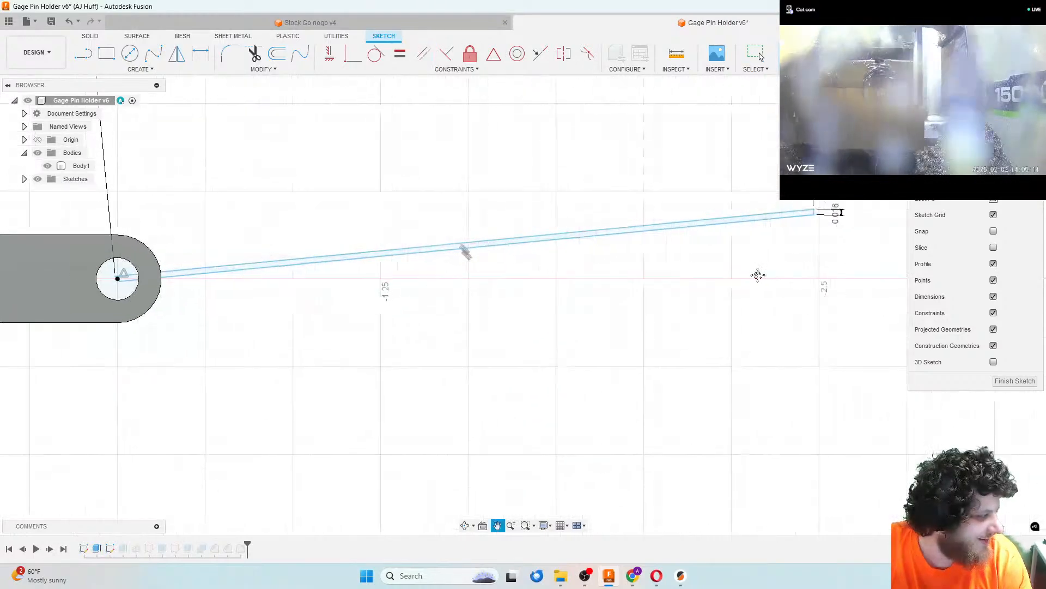
pyautogui.scroll(-4, 273, 305)
pyautogui.moveTo(273, 305)
pyautogui.mouseDown(button='middle')
pyautogui.moveTo(420, 282)
pyautogui.moveTo(763, 264)
pyautogui.mouseUp(button='middle')
pyautogui.scroll(6, 350, 257)
pyautogui.click(206, 236)
pyautogui.scroll(-8, 270, 254)
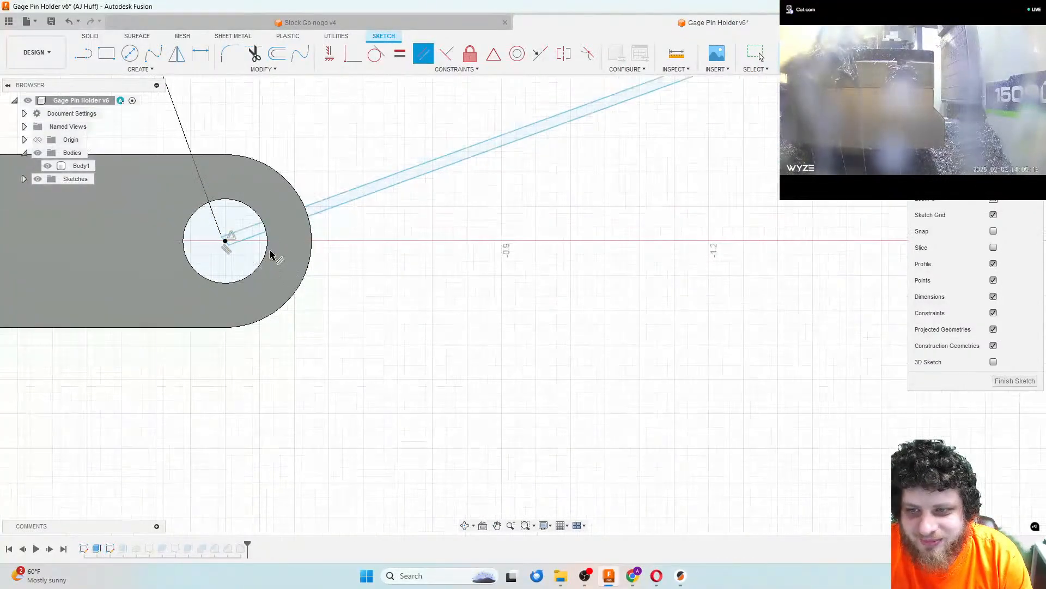
pyautogui.moveTo(378, 187); pyautogui.dragTo(414, 237, button='middle')
pyautogui.press('Escape')
pyautogui.scroll(3, 438, 103)
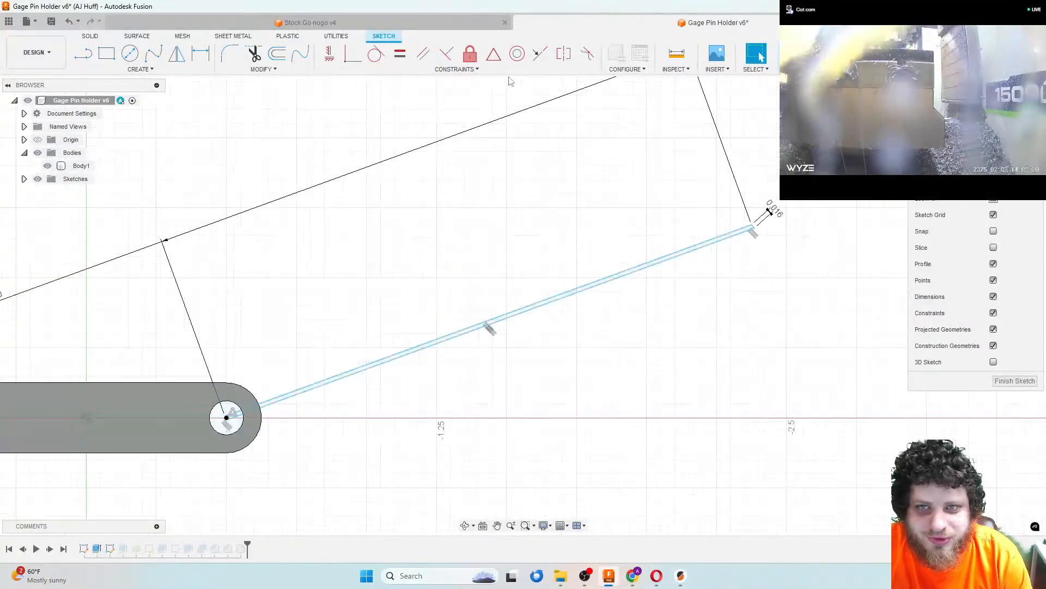
pyautogui.click(447, 54)
pyautogui.scroll(6, 681, 202)
pyautogui.scroll(-8, 573, 218)
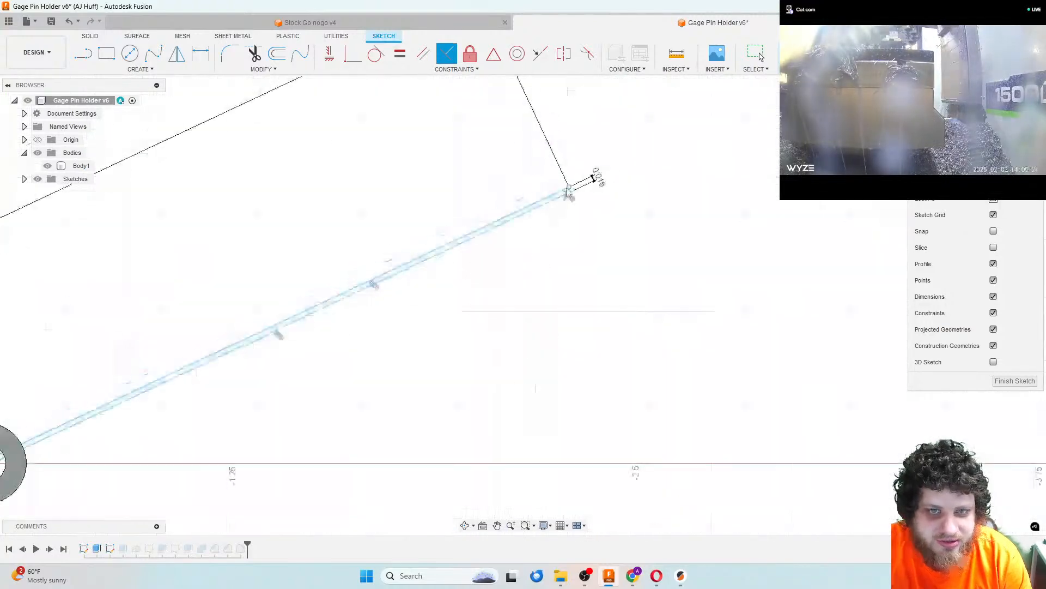
pyautogui.press('Escape')
# Step: Steepen the slit line pair and try a constraint on both lines, then delete it
pyautogui.moveTo(572, 190)
pyautogui.mouseDown()
pyautogui.moveTo(320, 117)
pyautogui.moveTo(223, 105)
pyautogui.mouseUp()
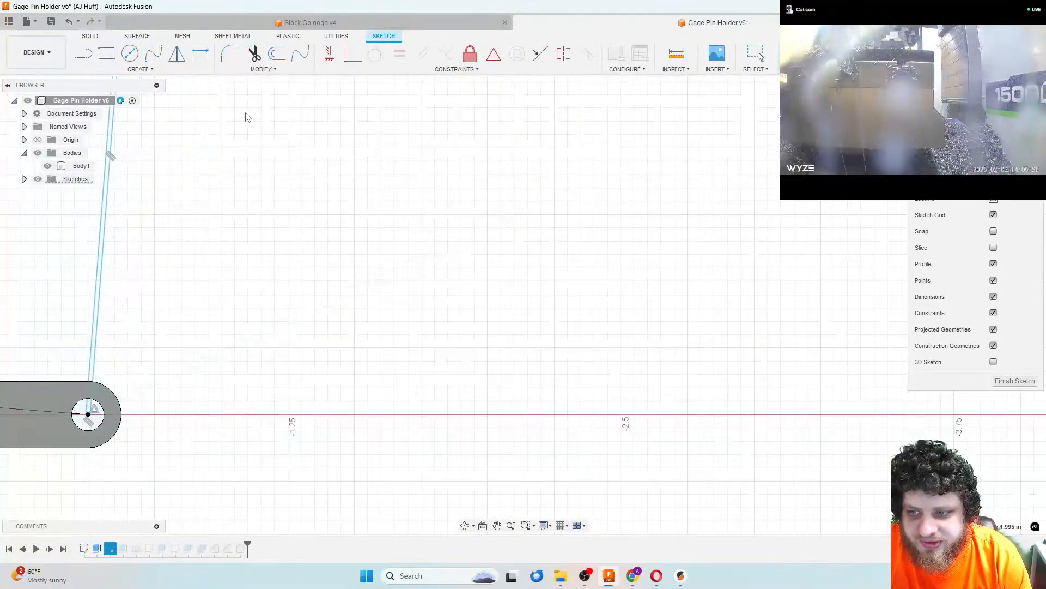
pyautogui.moveTo(322, 170); pyautogui.dragTo(463, 262, button='middle')
pyautogui.scroll(-3, 462, 262)
pyautogui.scroll(2, 210, 396)
pyautogui.moveTo(210, 398)
pyautogui.mouseDown(button='middle')
pyautogui.moveTo(290, 384)
pyautogui.moveTo(406, 400)
pyautogui.moveTo(289, 409)
pyautogui.mouseUp(button='middle')
pyautogui.scroll(-3, 290, 384)
pyautogui.scroll(10, 290, 408)
pyautogui.click(376, 375)
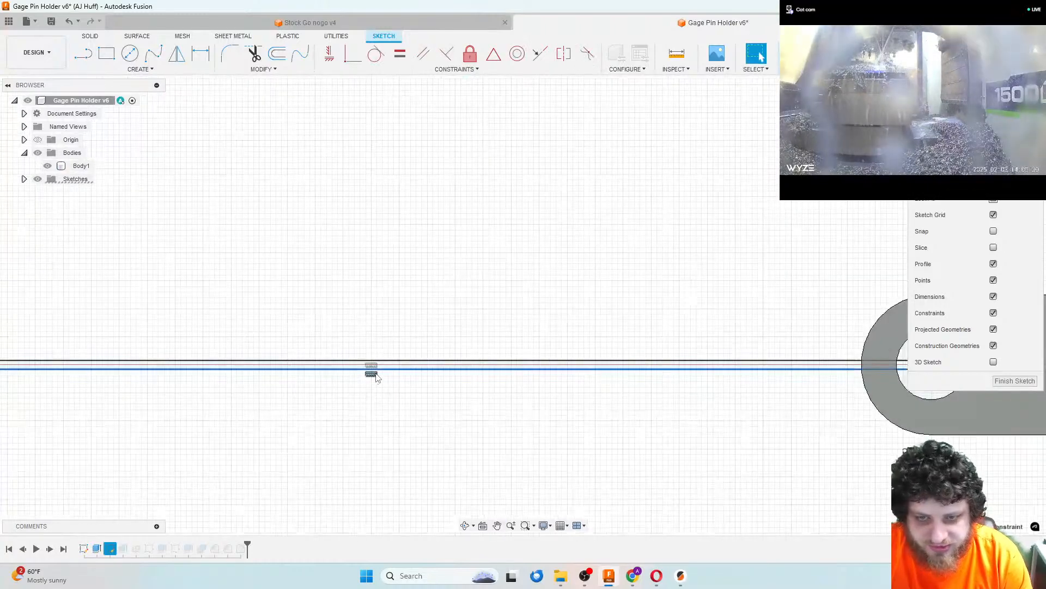
pyautogui.scroll(-3, 376, 389)
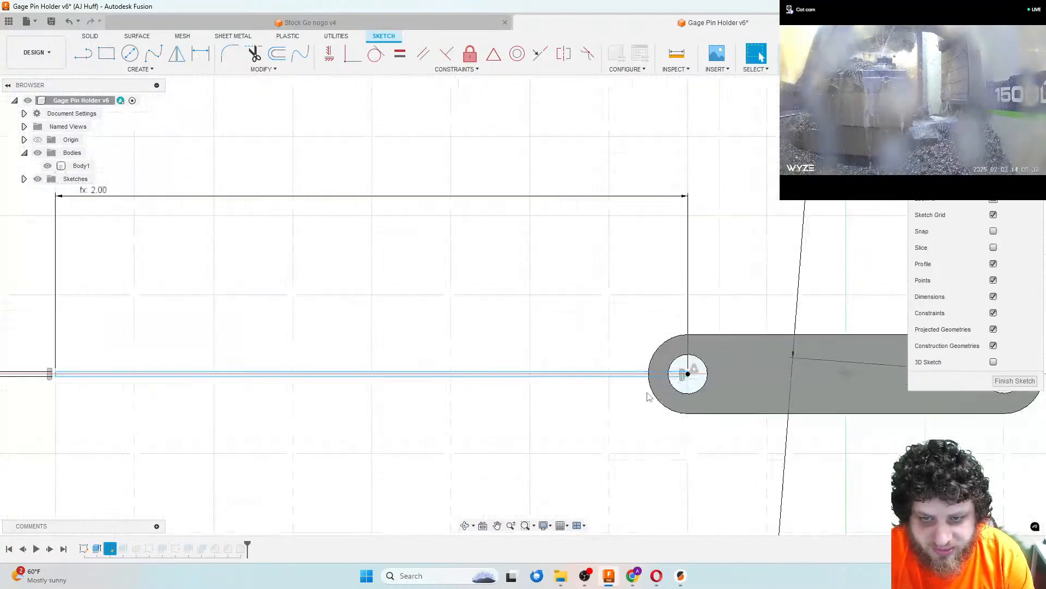
pyautogui.scroll(5, 689, 383)
pyautogui.scroll(3, 683, 361)
pyautogui.click(684, 349)
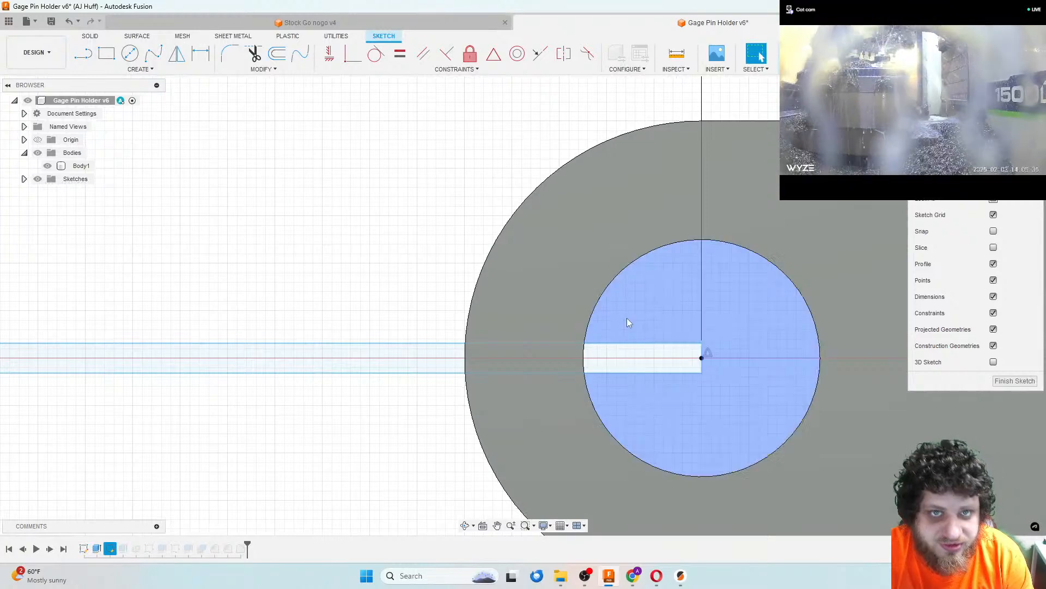
pyautogui.click(447, 53)
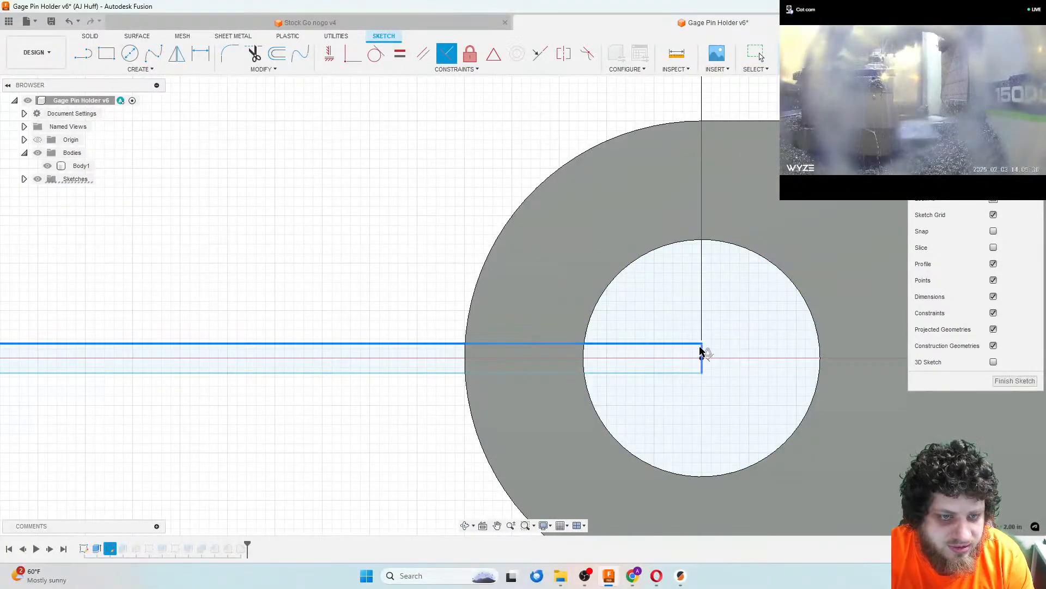
pyautogui.scroll(-2, 688, 370)
pyautogui.scroll(-3, 327, 367)
pyautogui.scroll(5, 236, 322)
pyautogui.click(343, 288)
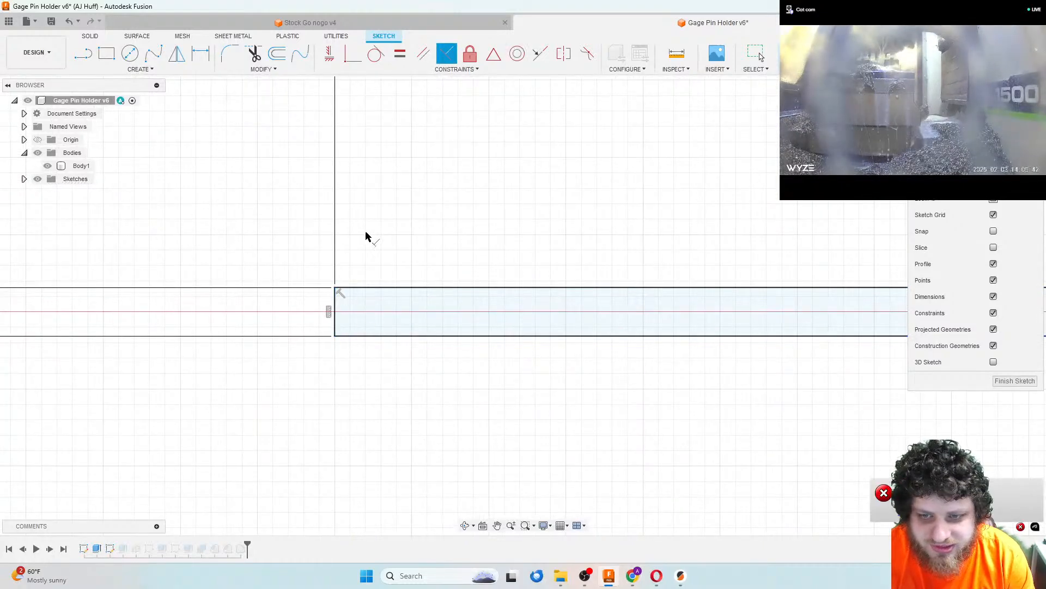
pyautogui.press('Delete')
# Step: Make the left and right slit lines vertical and finish the sketch
pyautogui.scroll(-5, 342, 289)
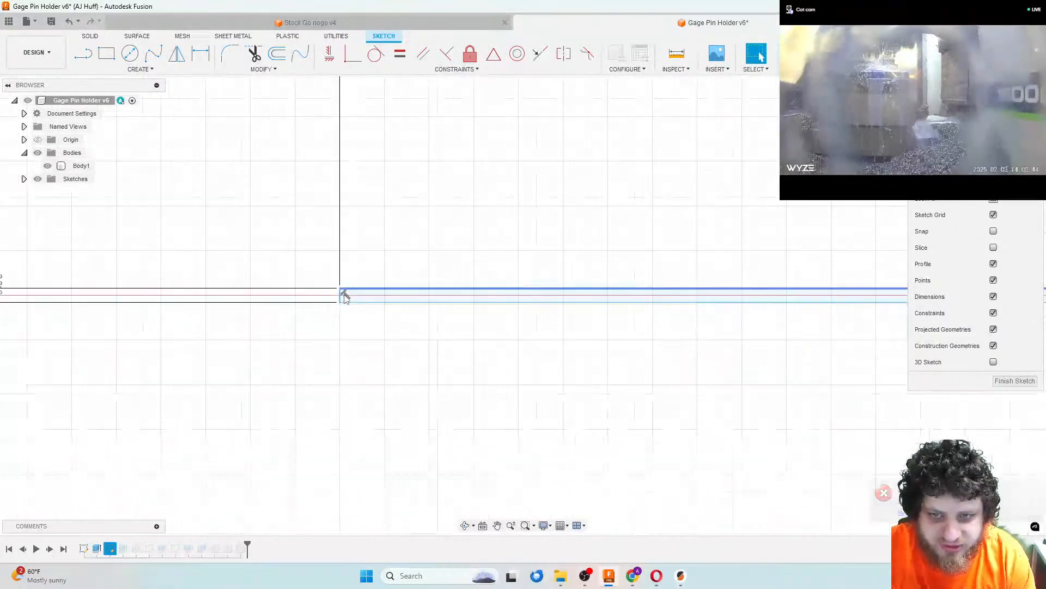
pyautogui.moveTo(343, 290)
pyautogui.mouseDown()
pyautogui.moveTo(345, 244)
pyautogui.moveTo(566, 143)
pyautogui.moveTo(659, 142)
pyautogui.mouseUp()
pyautogui.scroll(-5, 348, 246)
pyautogui.scroll(-2, 659, 142)
pyautogui.moveTo(659, 142); pyautogui.dragTo(528, 280, button='middle')
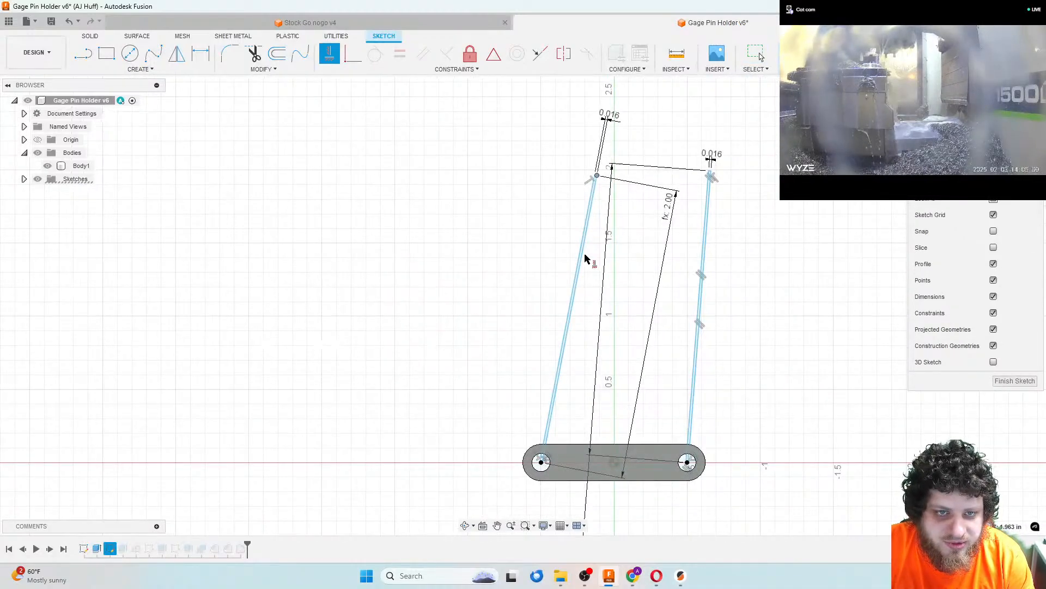
pyautogui.scroll(3, 582, 258)
pyautogui.scroll(-1, 588, 266)
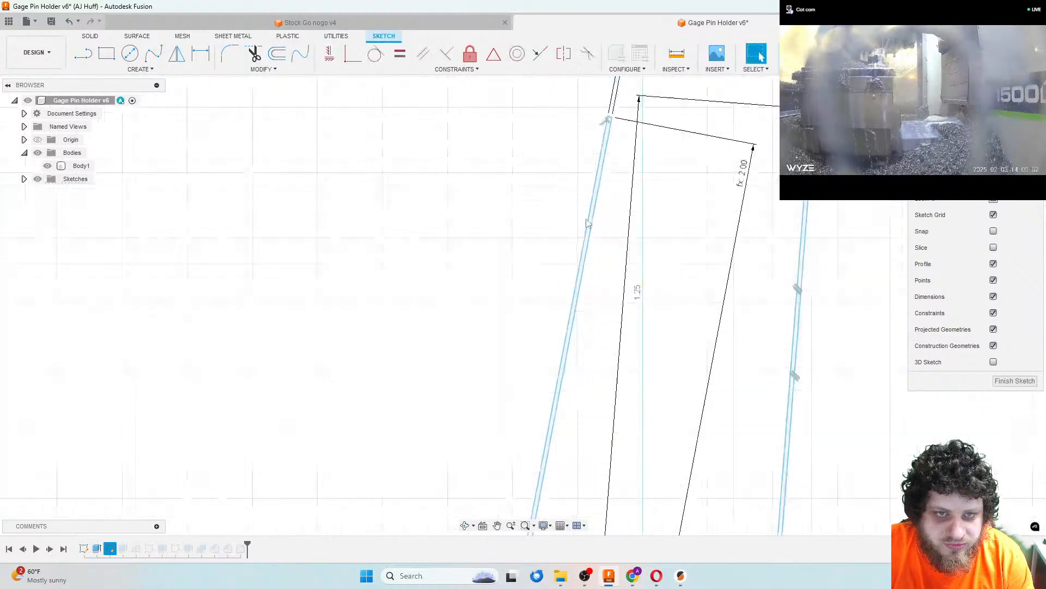
pyautogui.moveTo(611, 120); pyautogui.dragTo(536, 110)
pyautogui.click(330, 54)
pyautogui.click(532, 231)
pyautogui.click(807, 256)
pyautogui.scroll(-3, 809, 280)
pyautogui.moveTo(715, 237); pyautogui.dragTo(604, 226, button='middle')
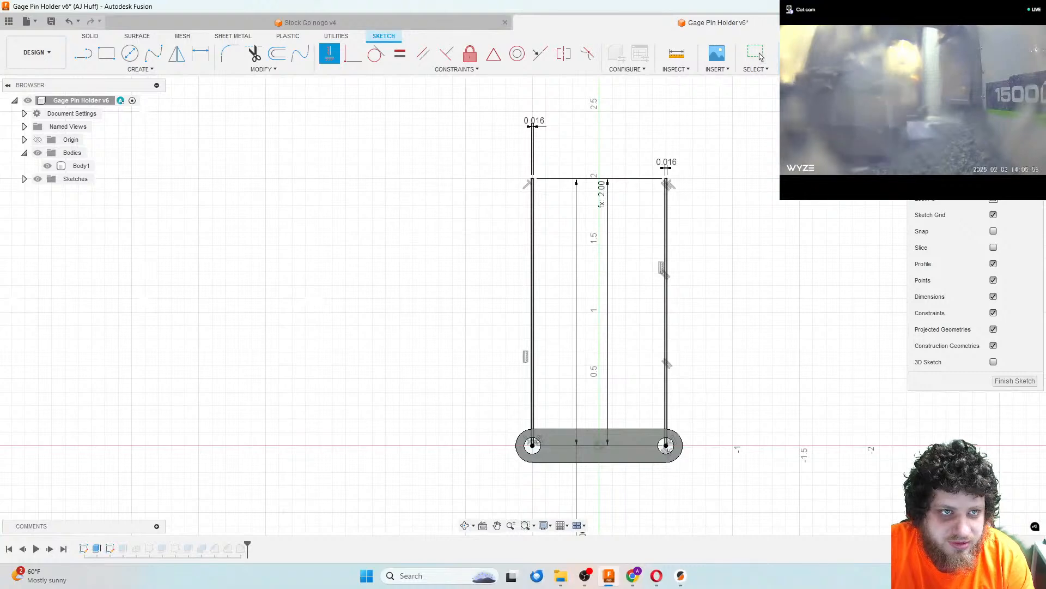
pyautogui.click(798, 53)
pyautogui.scroll(-1, 570, 289)
pyautogui.scroll(6, 588, 393)
pyautogui.moveTo(562, 325)
pyautogui.keyDown('shift'); pyautogui.mouseDown(button='middle')
pyautogui.moveTo(575, 409)
pyautogui.moveTo(472, 385)
pyautogui.mouseUp(button='middle'); pyautogui.keyUp('shift')
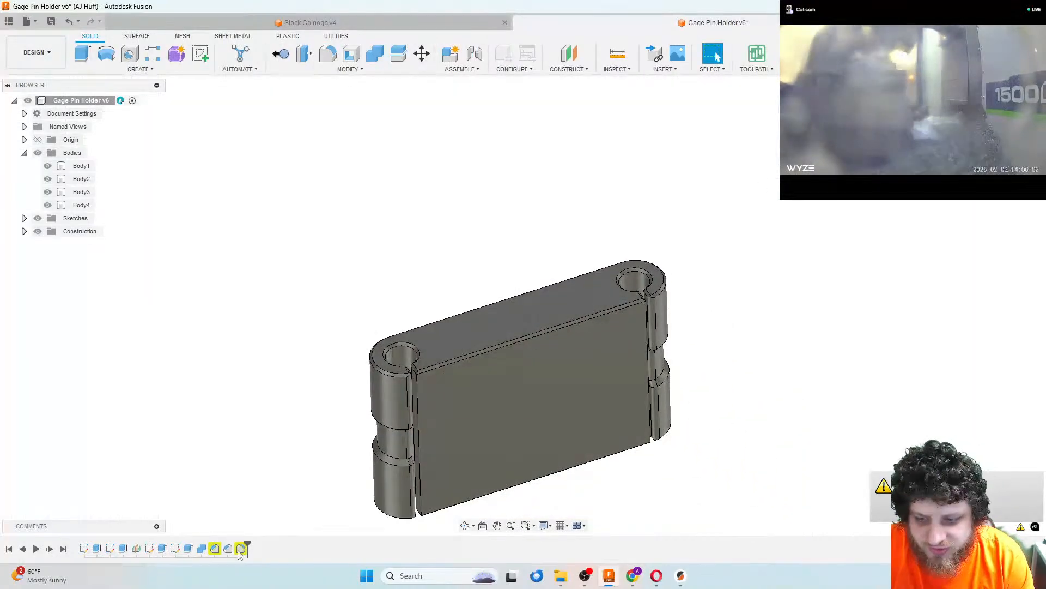
# Step: Review the chamfer feature and confirm it without changes
pyautogui.doubleClick(215, 549)
pyautogui.keyDown('shift'); pyautogui.moveTo(481, 476); pyautogui.dragTo(295, 267, button='middle'); pyautogui.keyUp('shift')
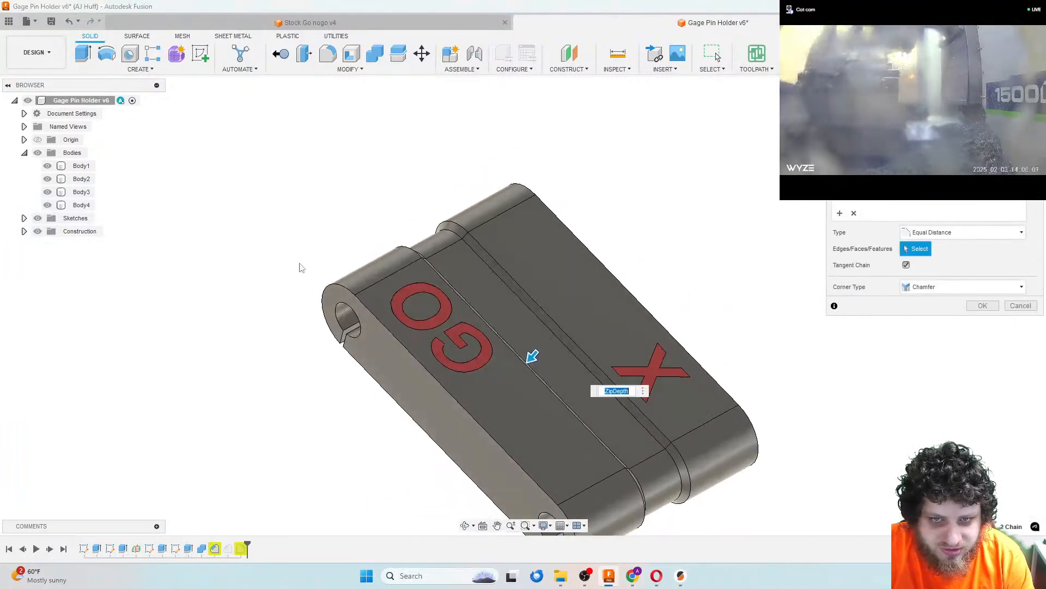
pyautogui.click(973, 305)
pyautogui.keyDown('shift'); pyautogui.moveTo(558, 423); pyautogui.dragTo(596, 304, button='middle'); pyautogui.keyUp('shift')
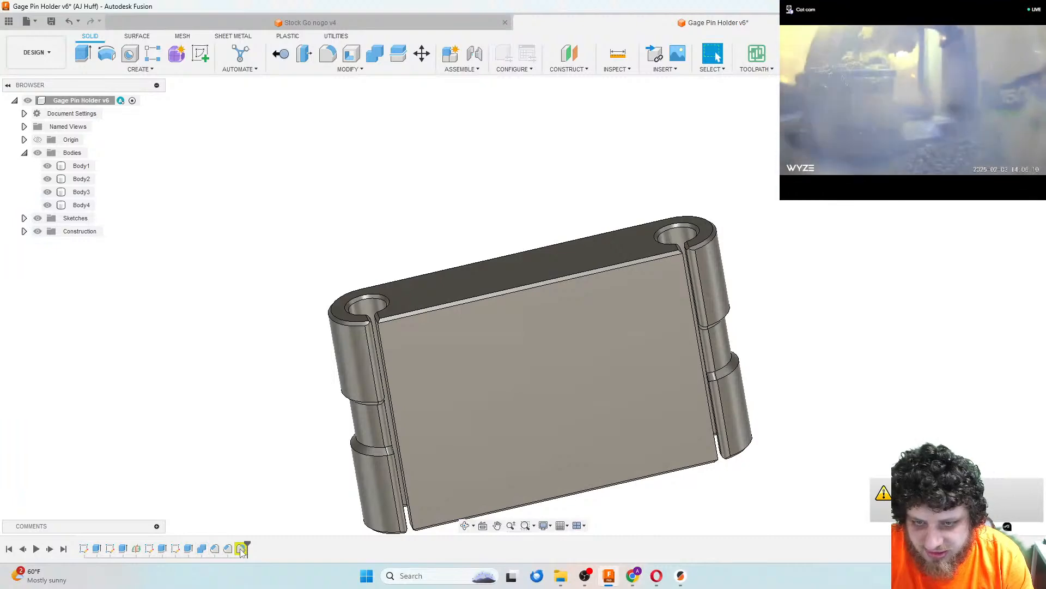
# Step: Add the pin slit edges to the edge fillet at 0.02 in
pyautogui.press('f')
pyautogui.click(402, 495)
pyautogui.scroll(5, 380, 342)
pyautogui.scroll(-3, 380, 341)
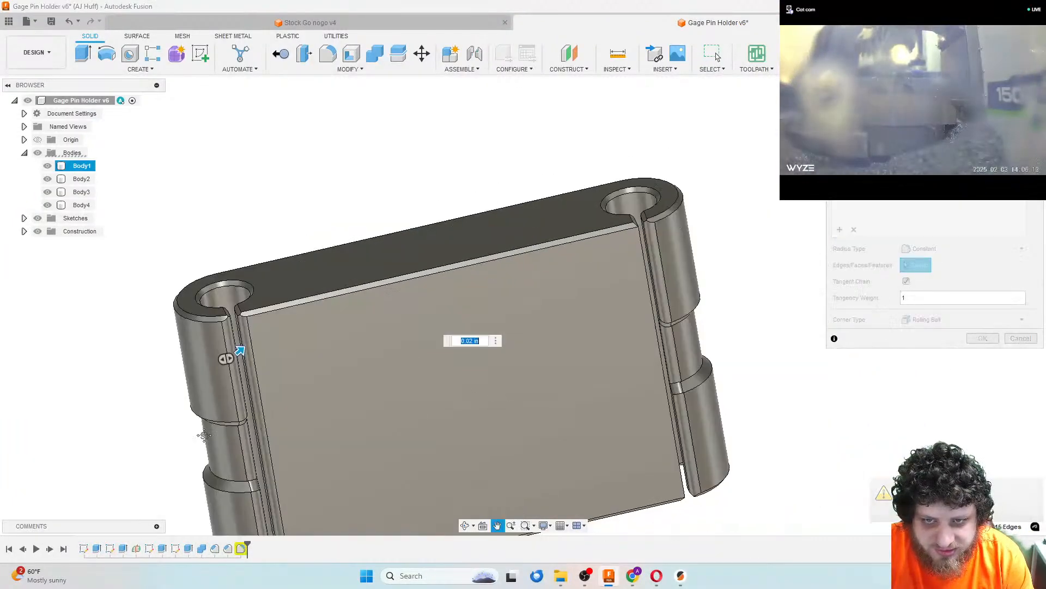
pyautogui.click(519, 264)
pyautogui.click(520, 271)
pyautogui.scroll(-2, 540, 283)
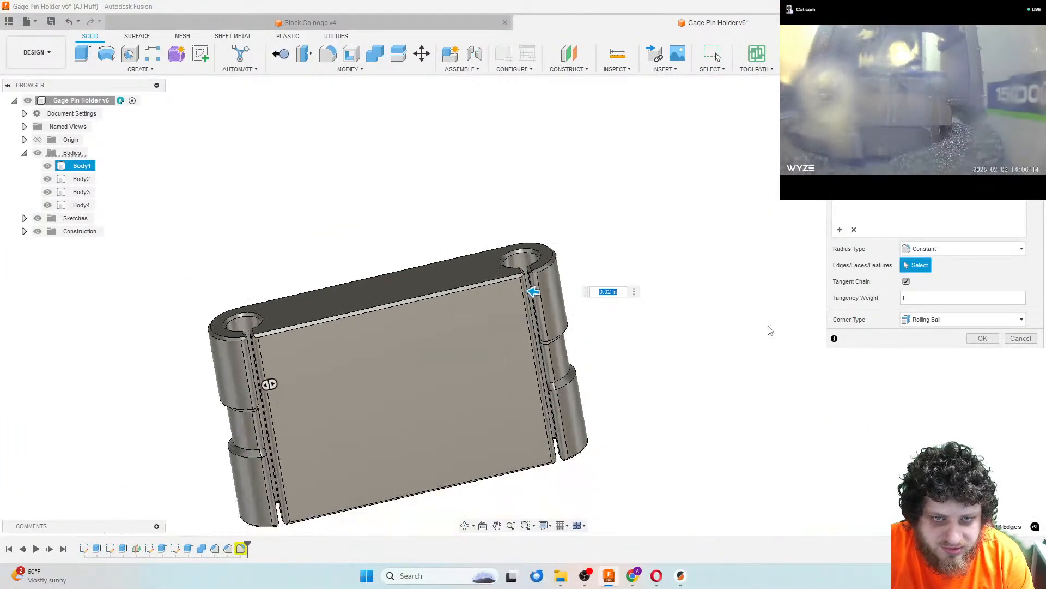
pyautogui.click(981, 338)
pyautogui.keyDown('shift'); pyautogui.moveTo(583, 319); pyautogui.dragTo(316, 365, button='middle'); pyautogui.keyUp('shift')
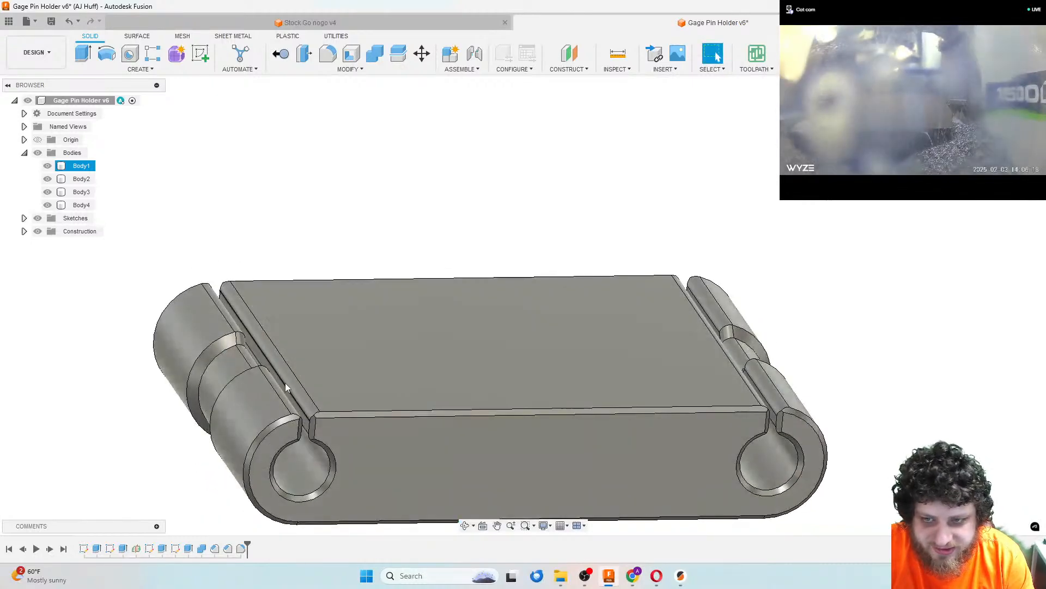
pyautogui.press('Escape')
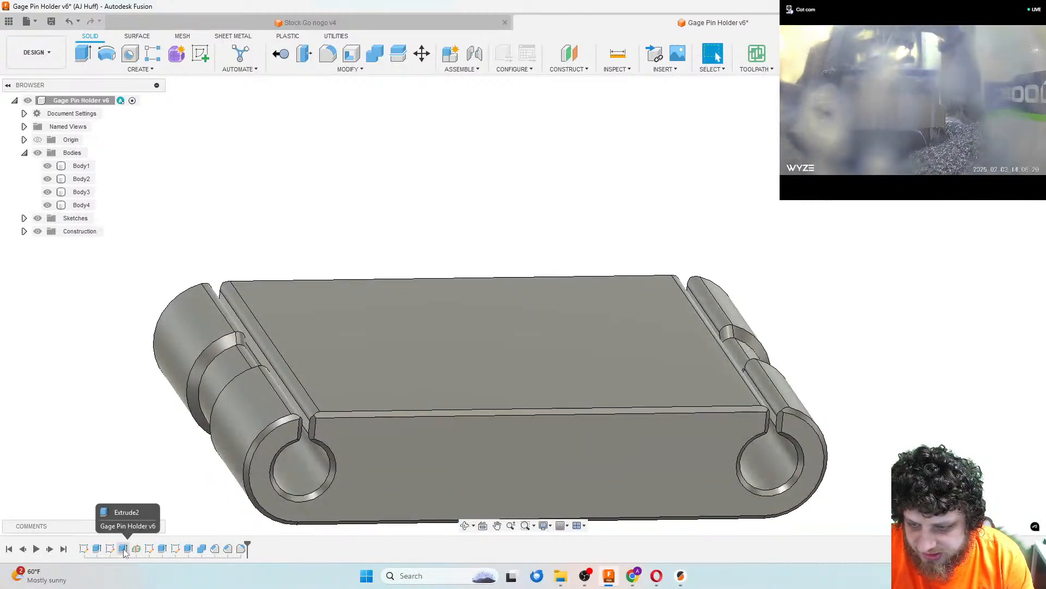
# Step: Recheck the earlier extrude and the symmetric 0.15 in extrude cut
pyautogui.doubleClick(188, 548)
pyautogui.press('Return')
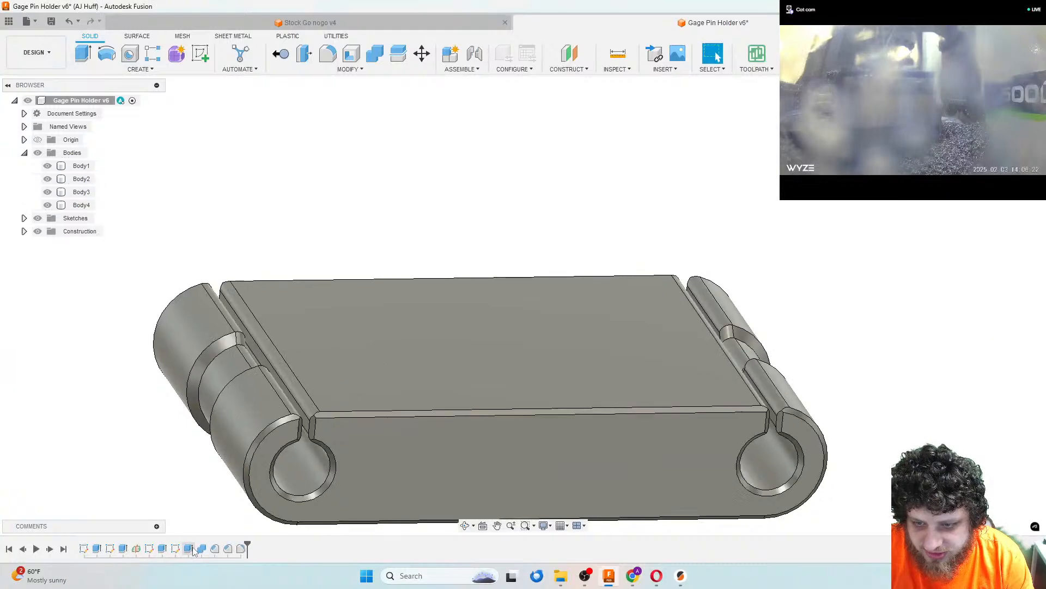
pyautogui.doubleClick(162, 549)
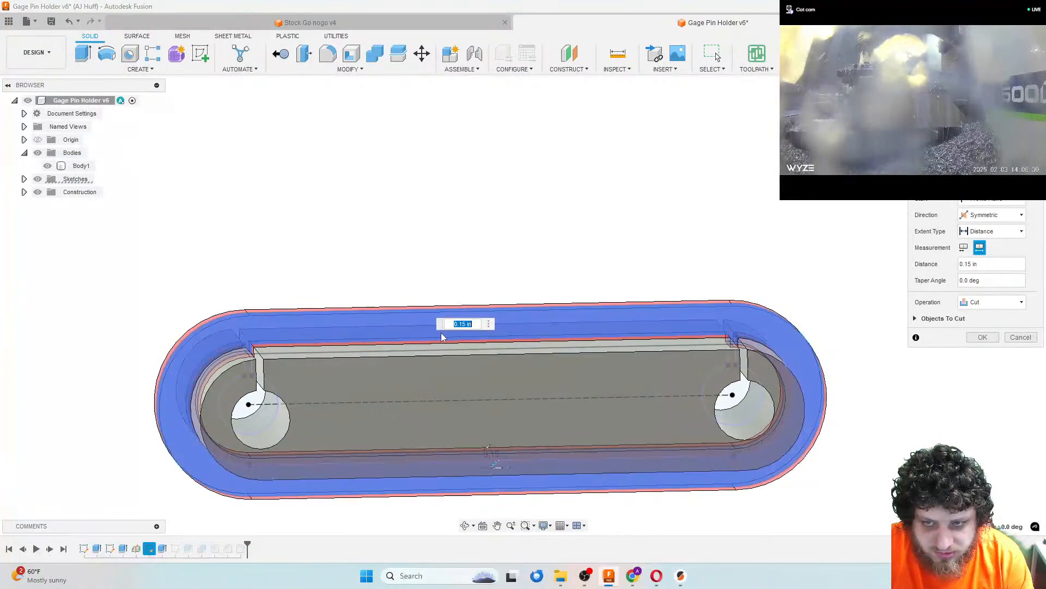
pyautogui.click(981, 337)
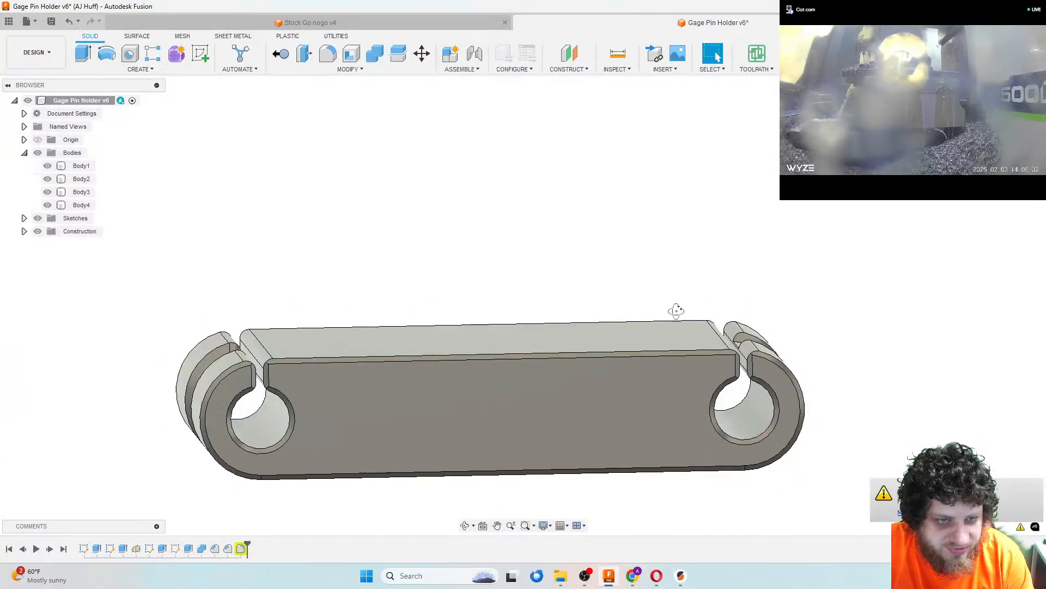
# Step: Open the GO/X text sketch for editing
pyautogui.doubleClick(176, 548)
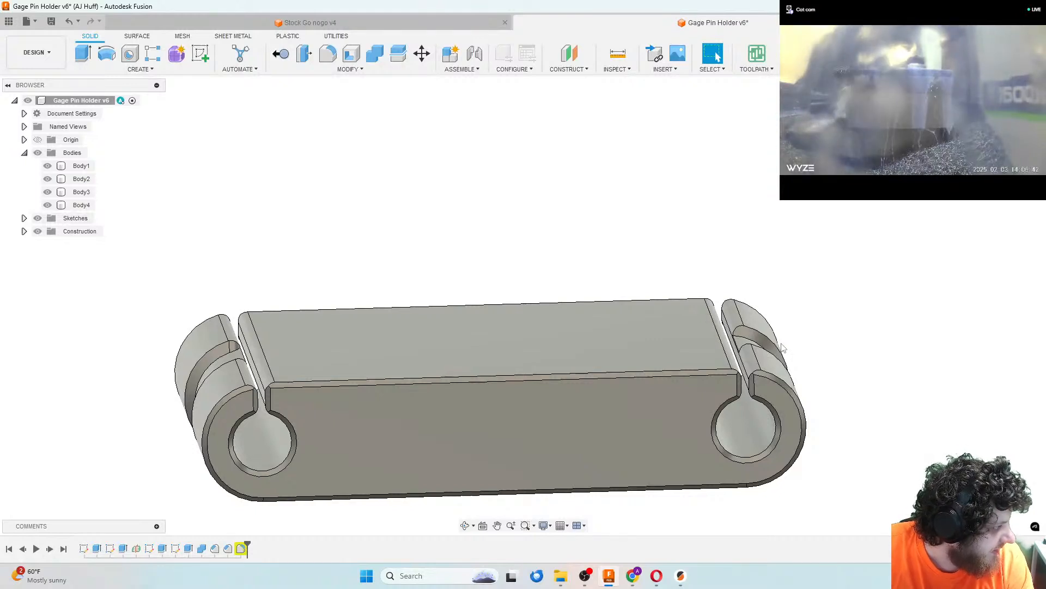
pyautogui.click(192, 406)
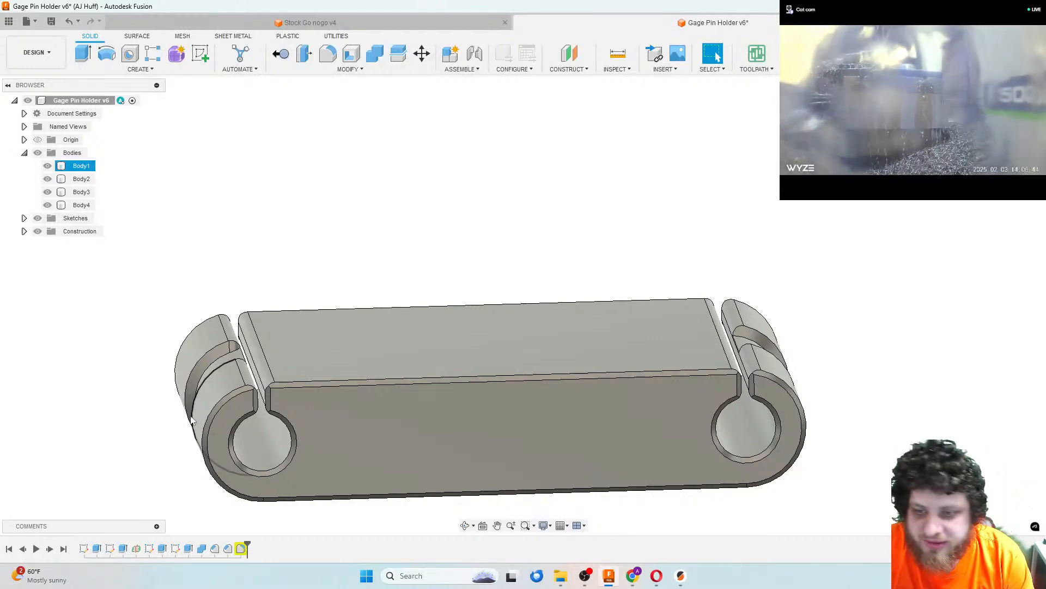
pyautogui.doubleClick(175, 549)
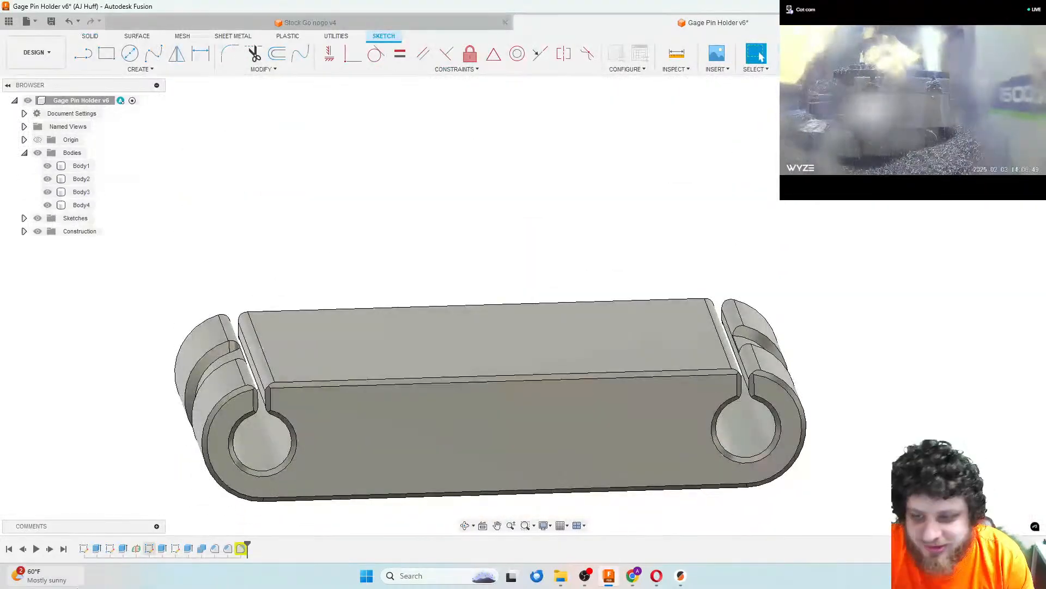
# Step: Delete the outer offset loop from the slot outline sketch and finish the sketch
pyautogui.doubleClick(148, 549)
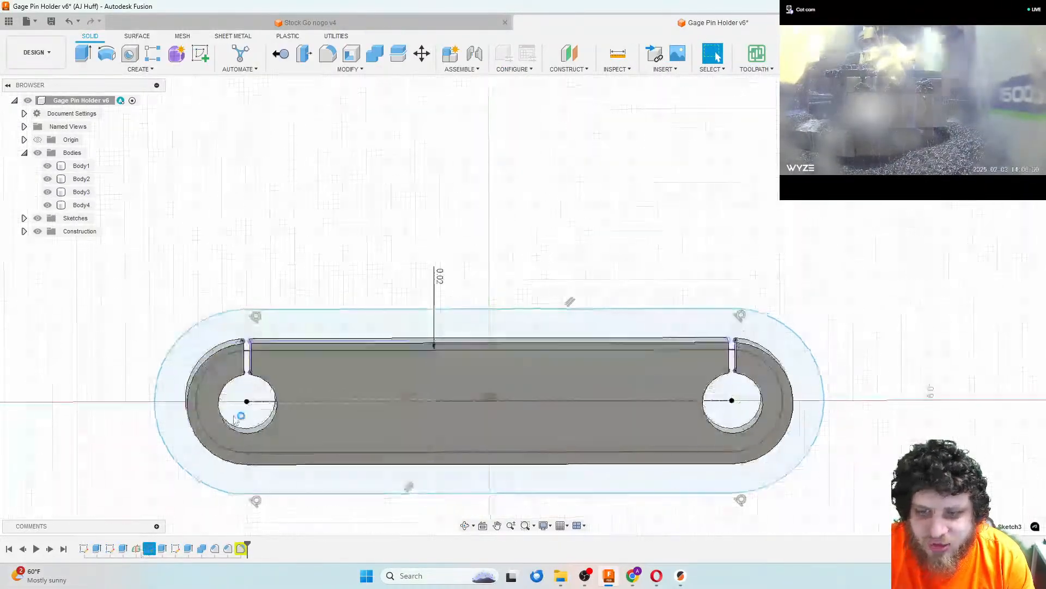
pyautogui.click(353, 53)
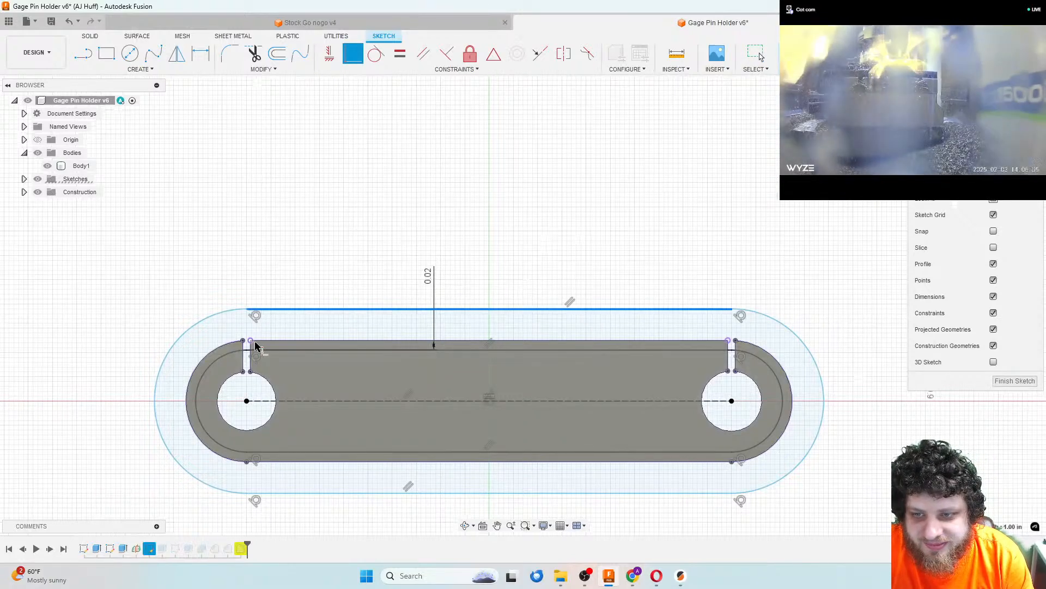
pyautogui.press('Delete')
pyautogui.click(804, 52)
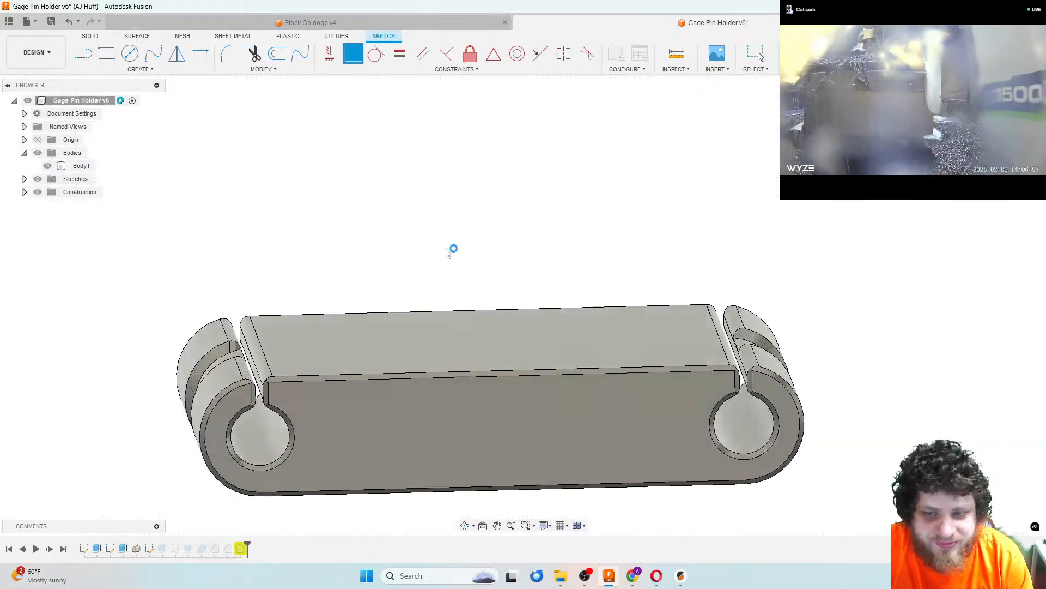
# Step: Re-apply the Extrude3 cut so it uses the updated slot sketch
pyautogui.doubleClick(240, 552)
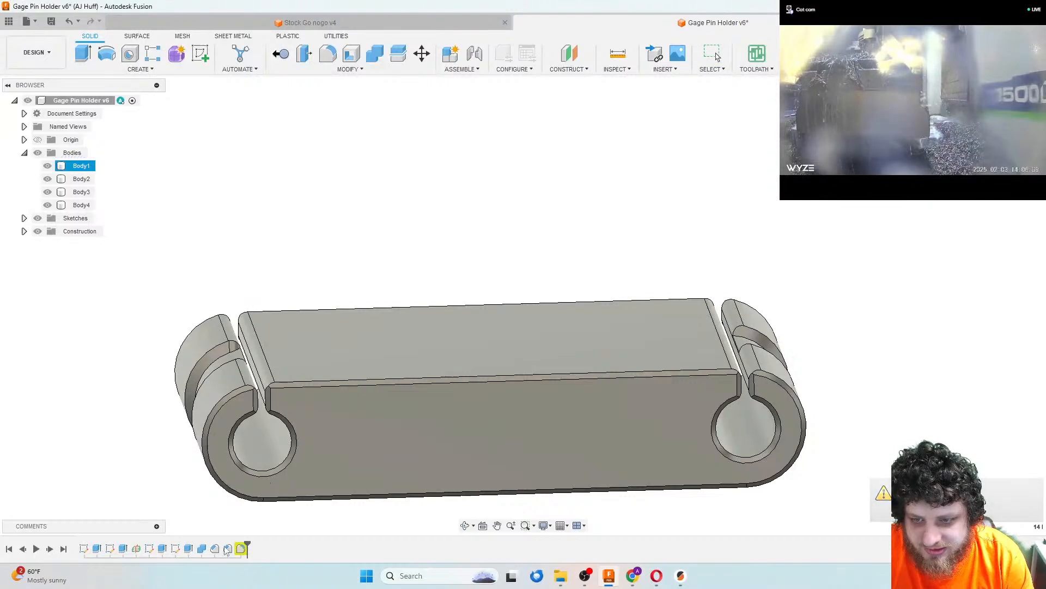
pyautogui.doubleClick(190, 553)
pyautogui.press('Escape')
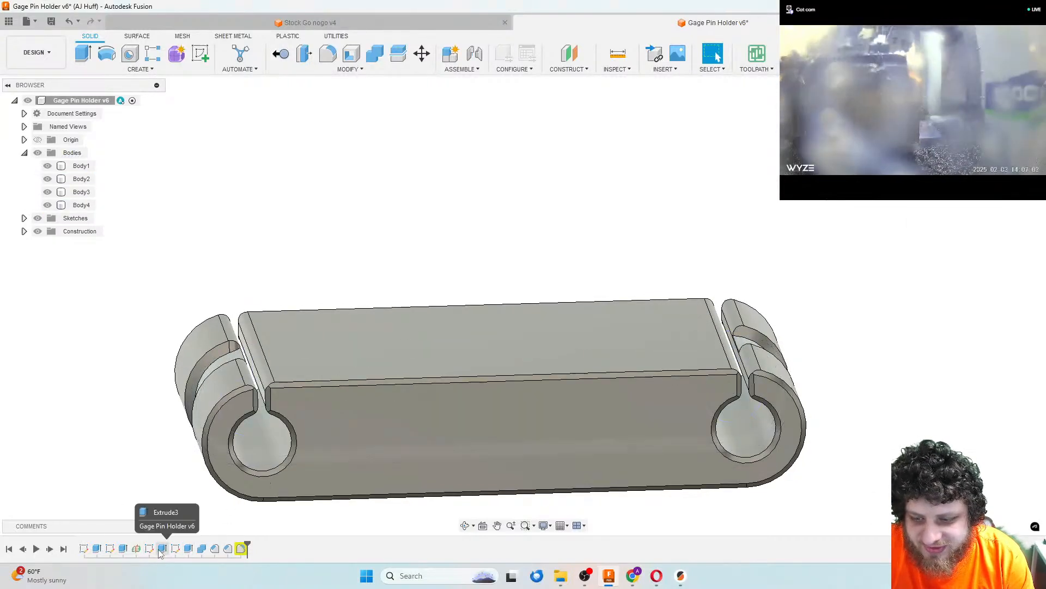
pyautogui.doubleClick(160, 550)
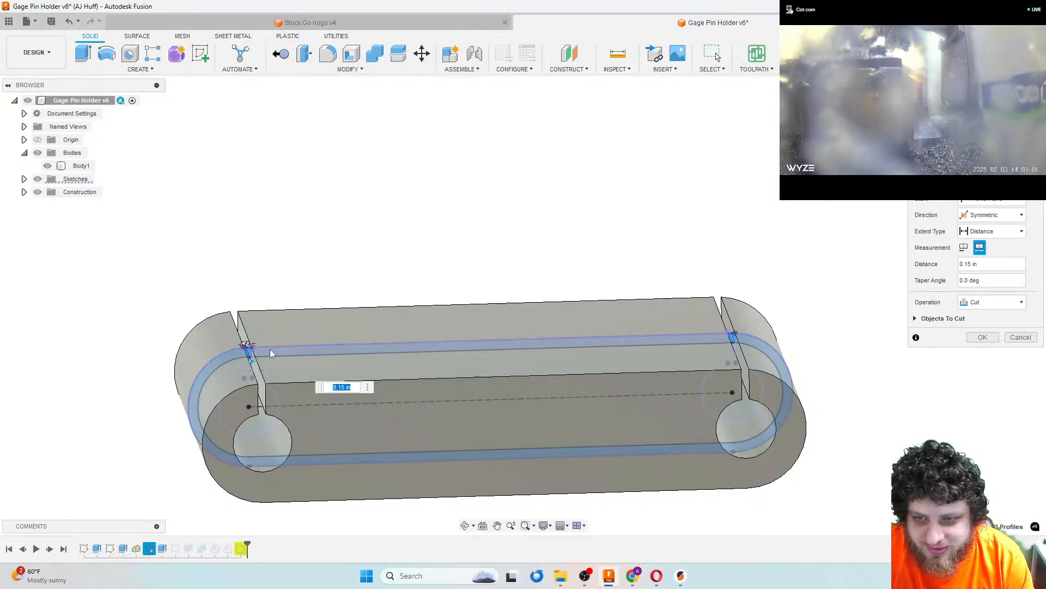
pyautogui.click(983, 337)
pyautogui.keyDown('shift'); pyautogui.moveTo(676, 200); pyautogui.dragTo(492, 421, button='middle'); pyautogui.keyUp('shift')
# Step: Add the upper and lower centre groove edges to the chamfer
pyautogui.doubleClick(213, 549)
pyautogui.click(344, 349)
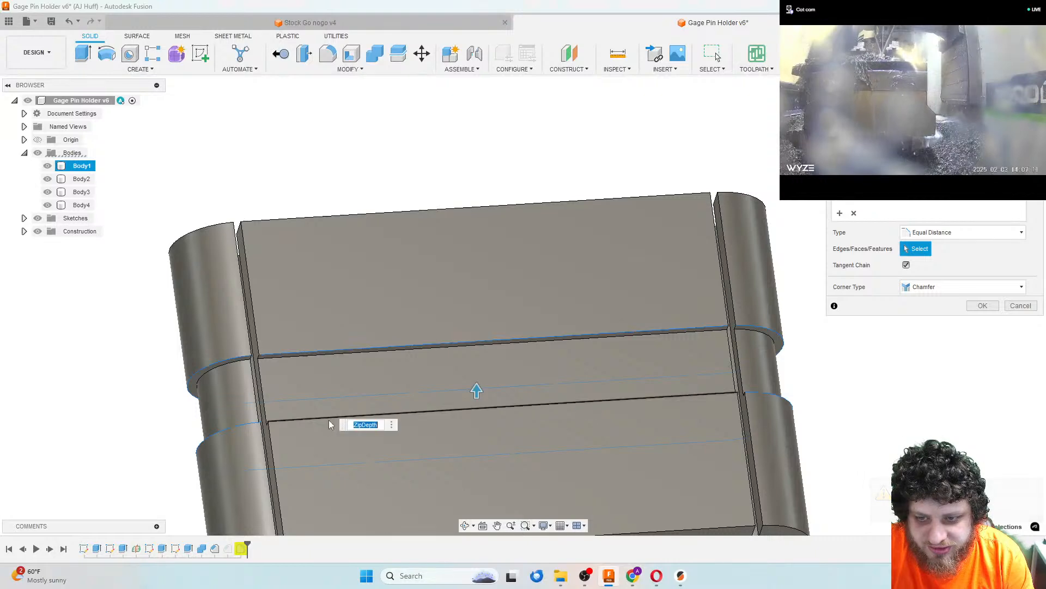
pyautogui.click(330, 418)
pyautogui.click(982, 306)
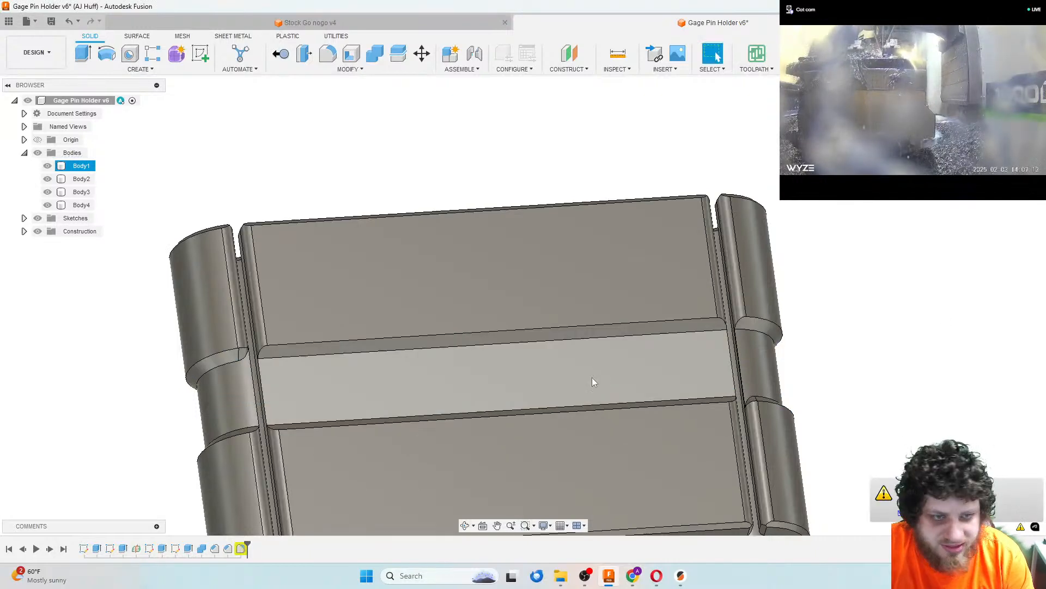
# Step: Add the remaining pin slit edges to the 0.02 in fillet, then save
pyautogui.doubleClick(241, 548)
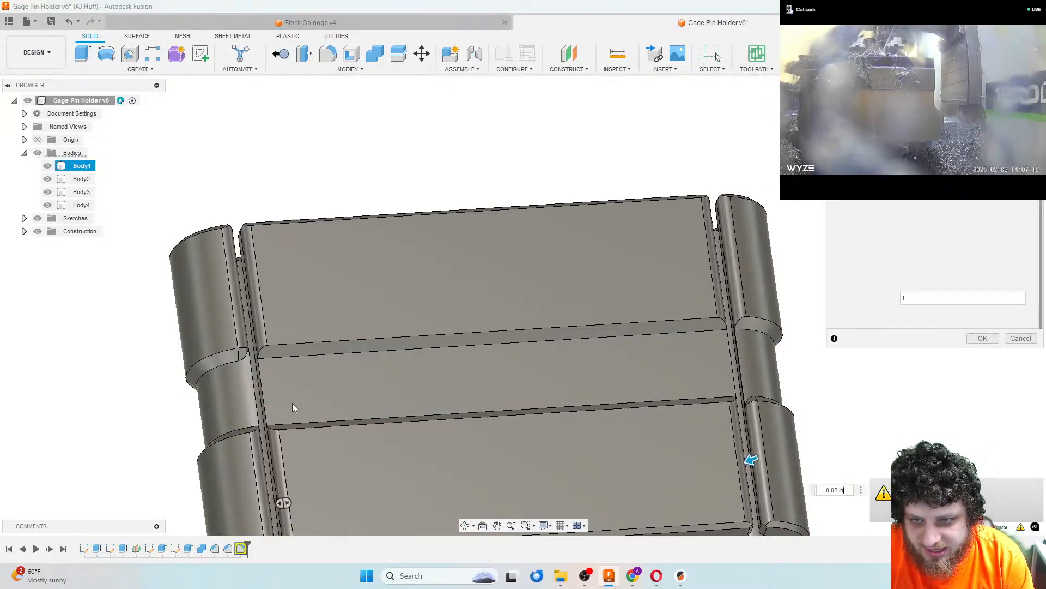
pyautogui.keyDown('shift'); pyautogui.moveTo(292, 364); pyautogui.dragTo(551, 351, button='middle'); pyautogui.keyUp('shift')
pyautogui.click(634, 301)
pyautogui.click(636, 305)
pyautogui.moveTo(488, 397)
pyautogui.keyDown('shift'); pyautogui.mouseDown(button='middle')
pyautogui.moveTo(479, 390)
pyautogui.moveTo(498, 385)
pyautogui.mouseUp(button='middle'); pyautogui.keyUp('shift')
pyautogui.moveTo(335, 420); pyautogui.dragTo(305, 397, button='middle')
pyautogui.click(304, 402)
pyautogui.keyDown('shift'); pyautogui.moveTo(314, 439); pyautogui.dragTo(969, 378, button='middle'); pyautogui.keyUp('shift')
pyautogui.click(982, 338)
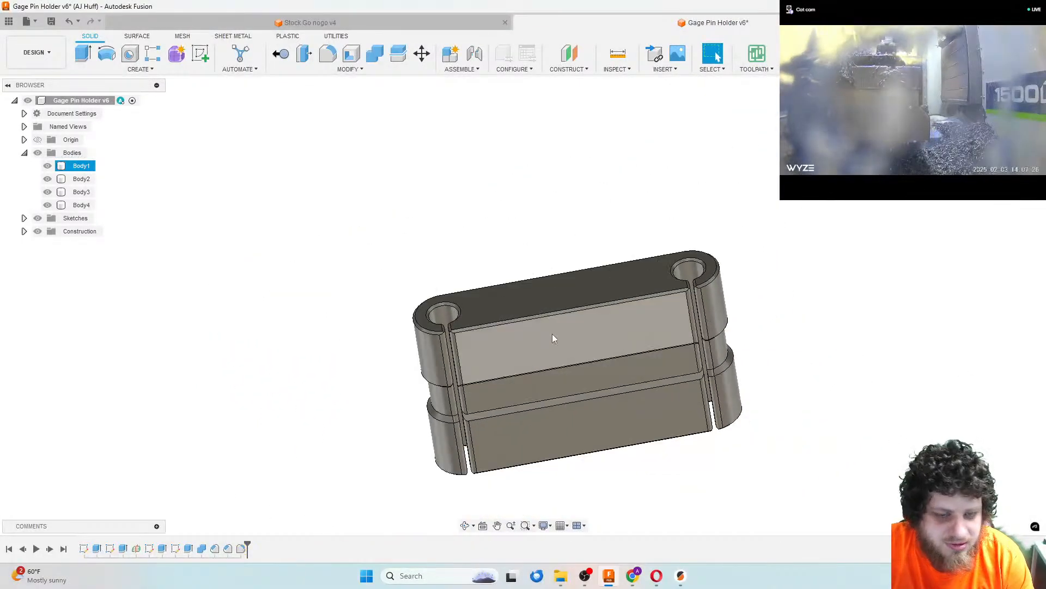
pyautogui.hotkey('ctrl', 's')
# Step: Confirm saving version 7, then orbit and zoom to inspect the red GO and X lettering
pyautogui.click(519, 299)
pyautogui.keyDown('shift'); pyautogui.moveTo(518, 299); pyautogui.dragTo(493, 233, button='middle'); pyautogui.keyUp('shift')
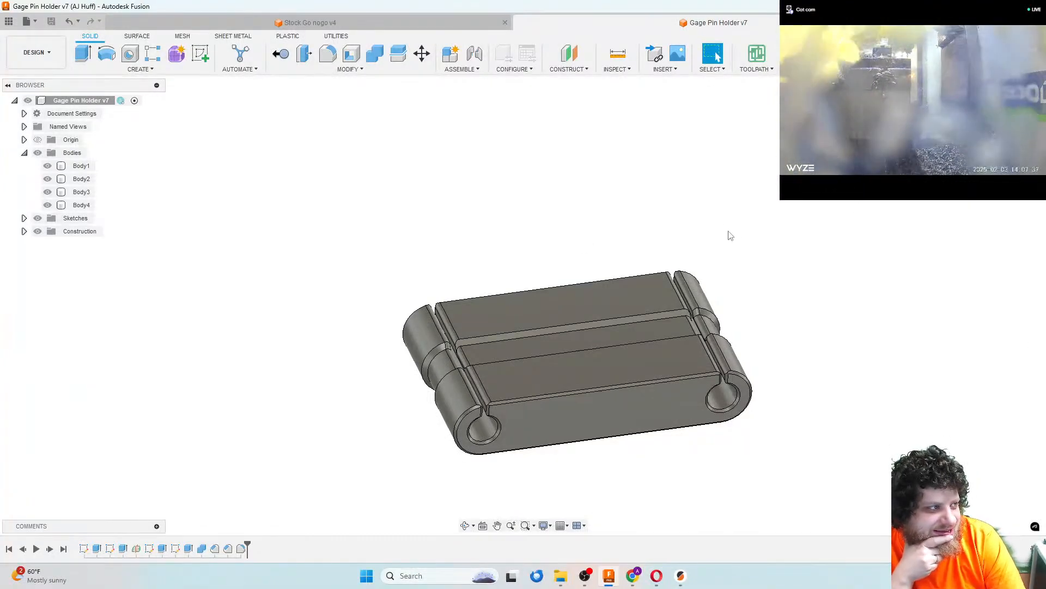
pyautogui.scroll(2, 436, 384)
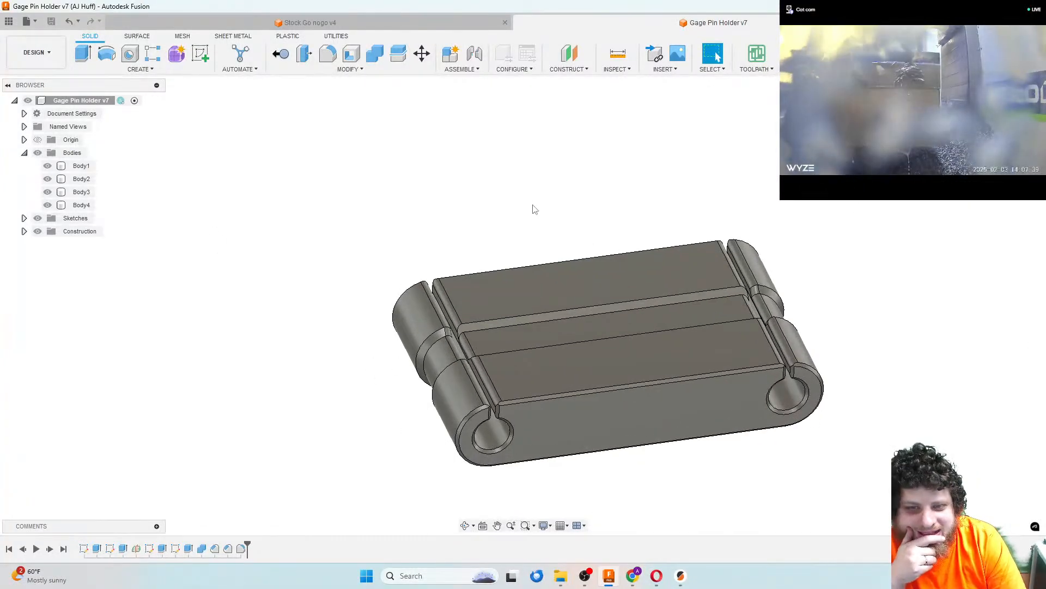
pyautogui.keyDown('shift'); pyautogui.moveTo(553, 227); pyautogui.dragTo(716, 233, button='middle'); pyautogui.keyUp('shift')
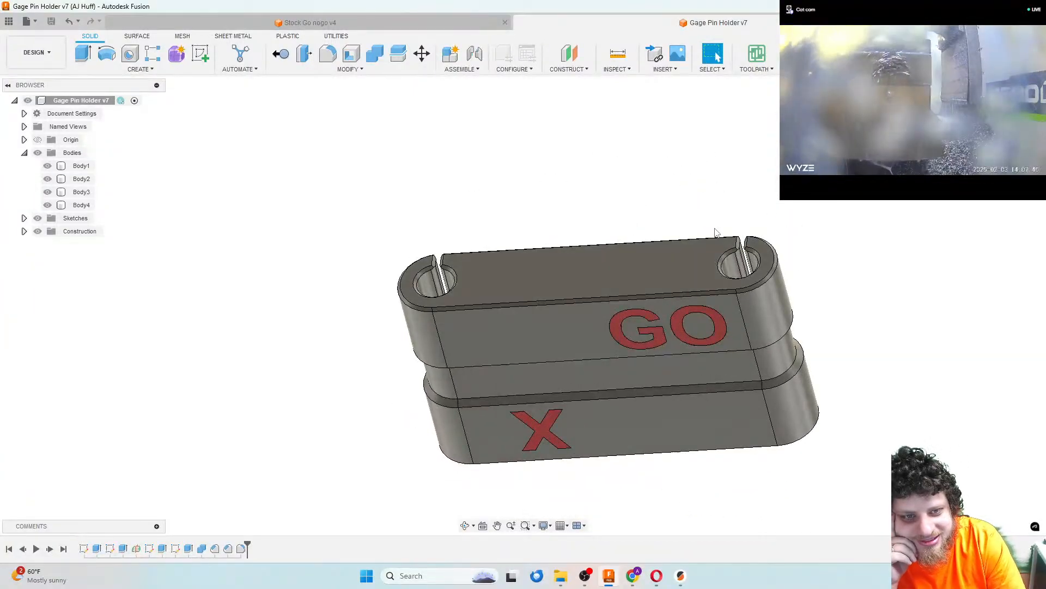
pyautogui.scroll(2, 404, 256)
pyautogui.scroll(-3, 517, 226)
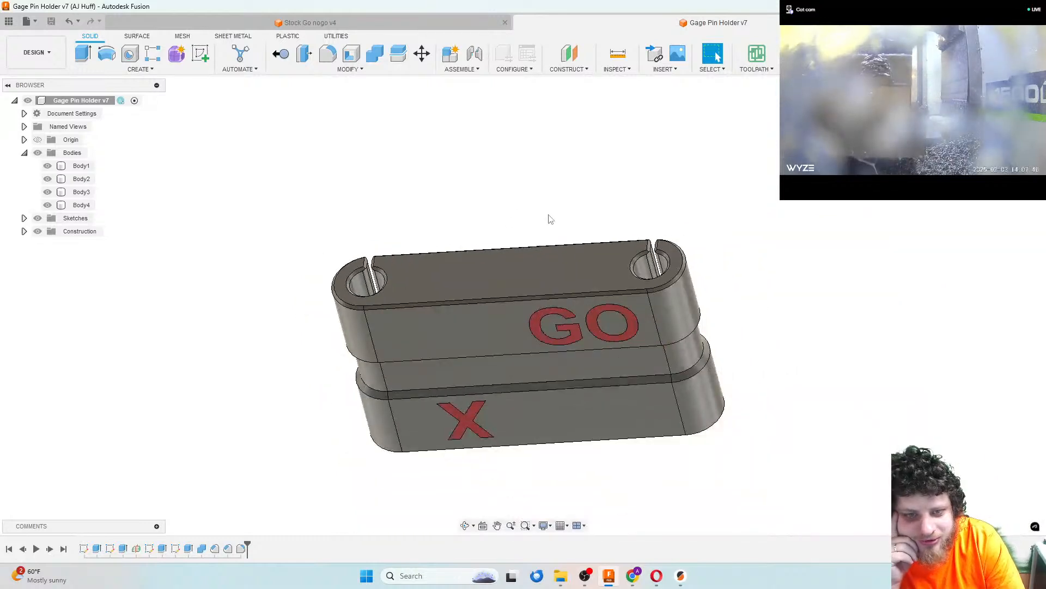
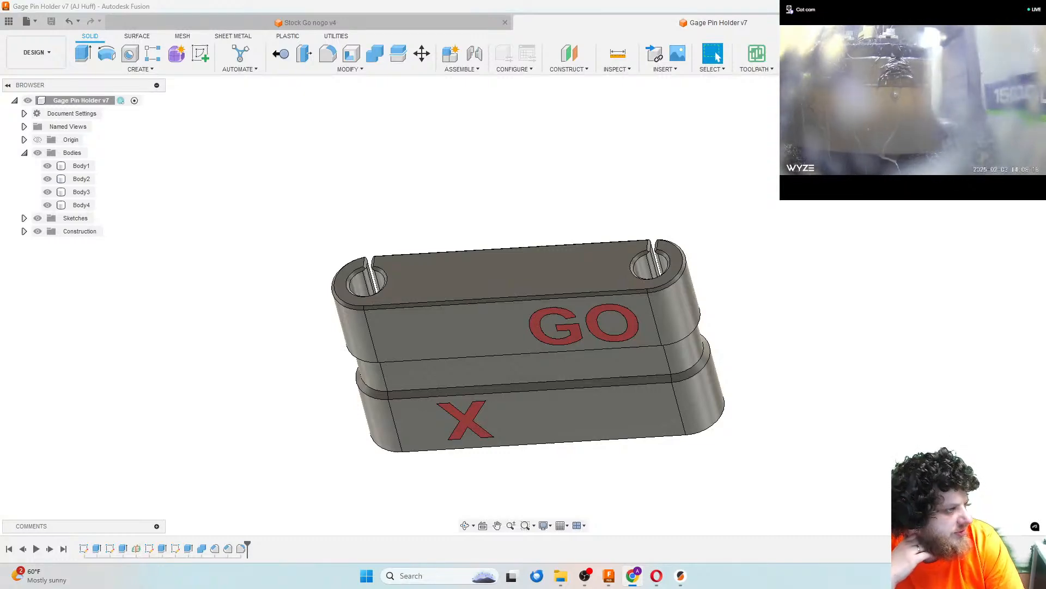
# Step: Orbit, zoom and pan the gage pin holder to view it from the front
pyautogui.scroll(5, 691, 342)
pyautogui.keyDown('shift'); pyautogui.moveTo(691, 342); pyautogui.dragTo(703, 324, button='middle'); pyautogui.keyUp('shift')
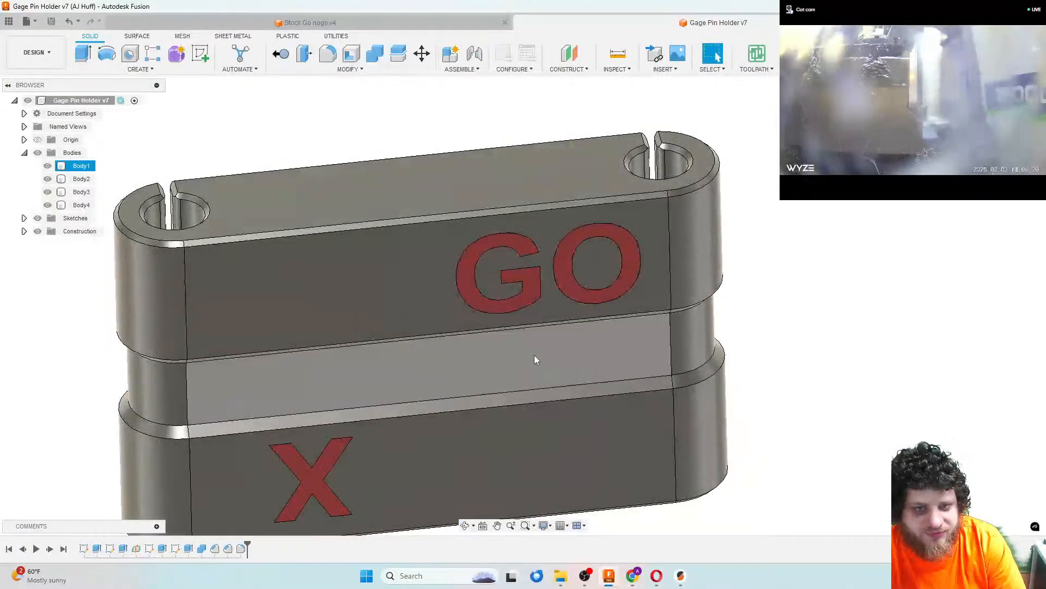
pyautogui.keyDown('shift'); pyautogui.moveTo(572, 351); pyautogui.dragTo(627, 319, button='middle'); pyautogui.keyUp('shift')
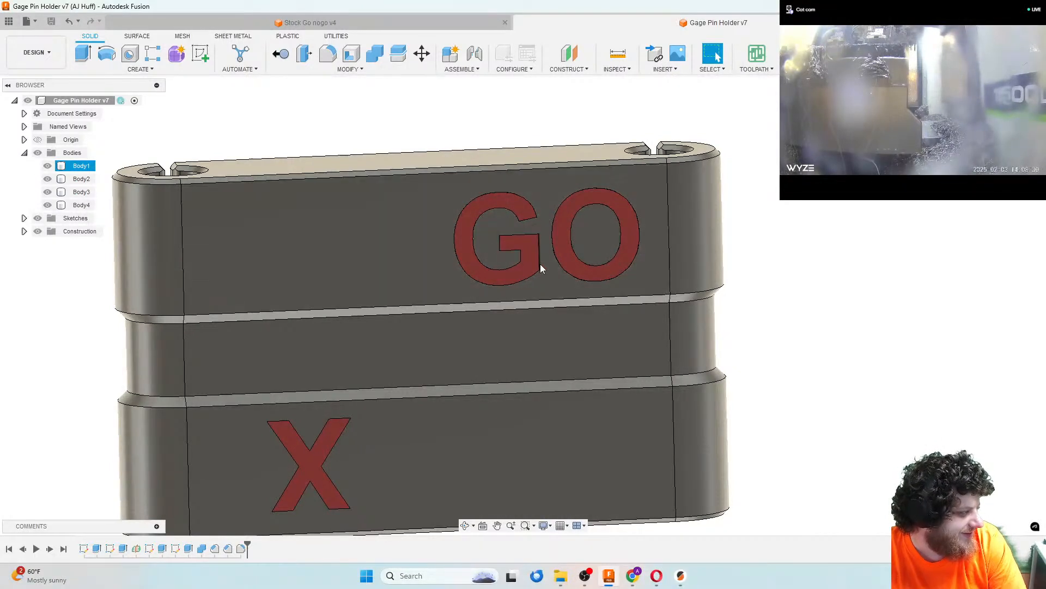
pyautogui.scroll(-3, 252, 245)
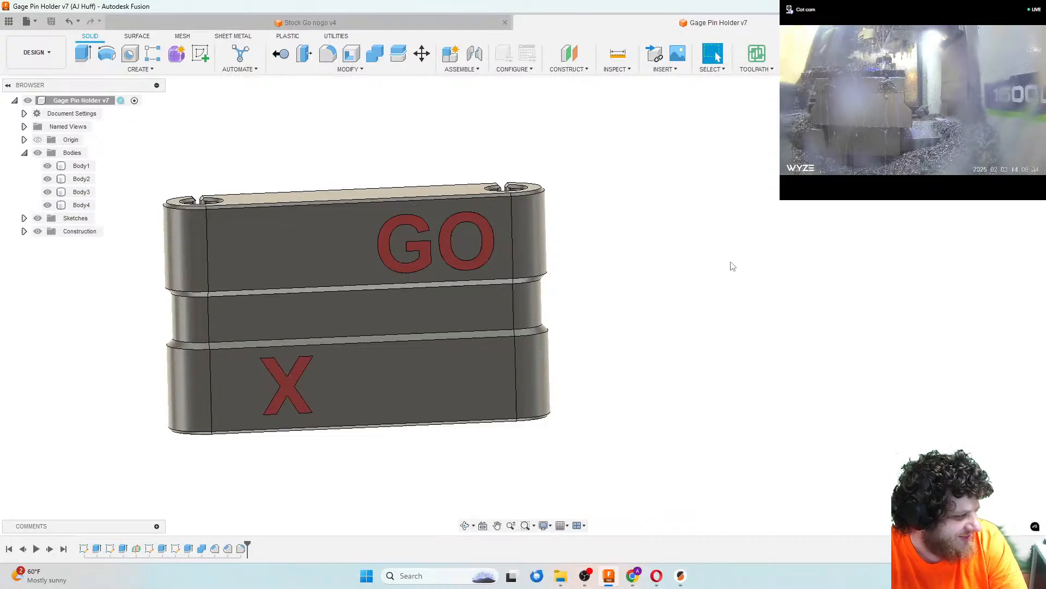
pyautogui.moveTo(397, 295); pyautogui.dragTo(498, 266, button='middle')
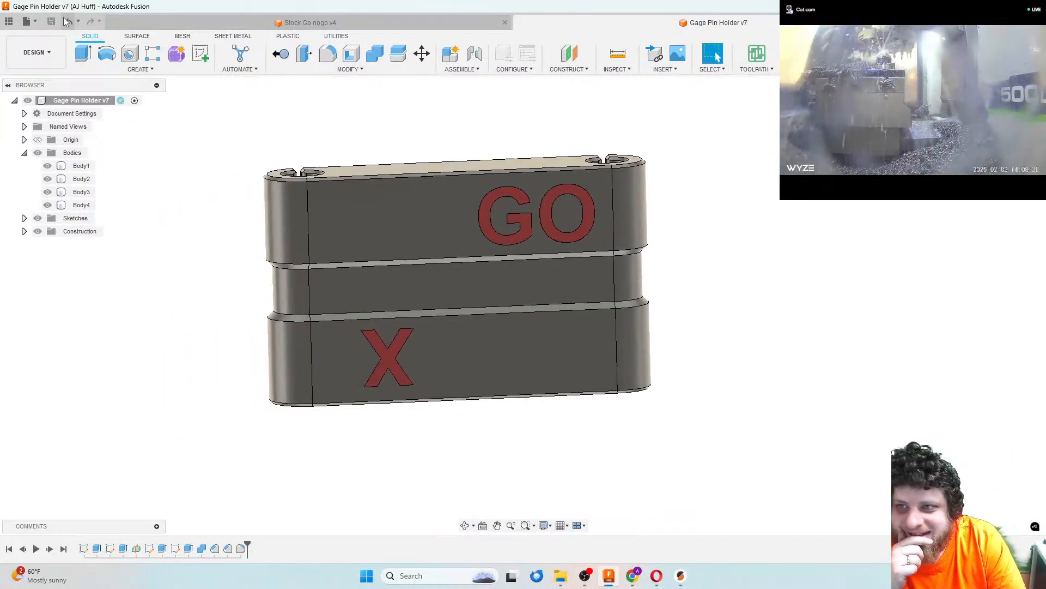
pyautogui.moveTo(824, 203); pyautogui.dragTo(764, 148)
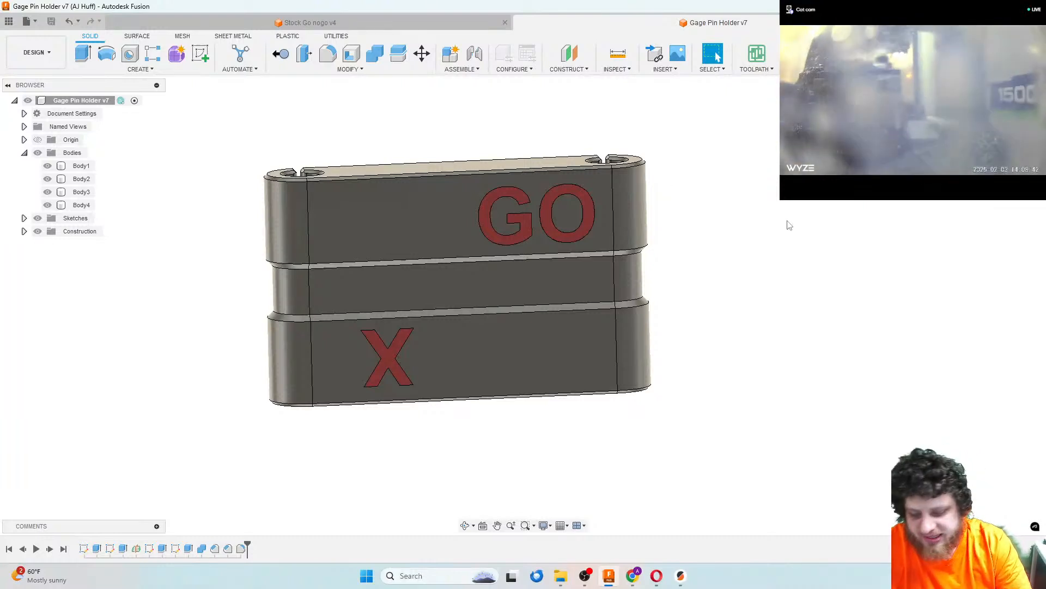
# Step: Change GoHole to 0.5 in and NoGoHole to 0.51 in, then inspect the resized holes
pyautogui.press('p')
pyautogui.click(448, 172)
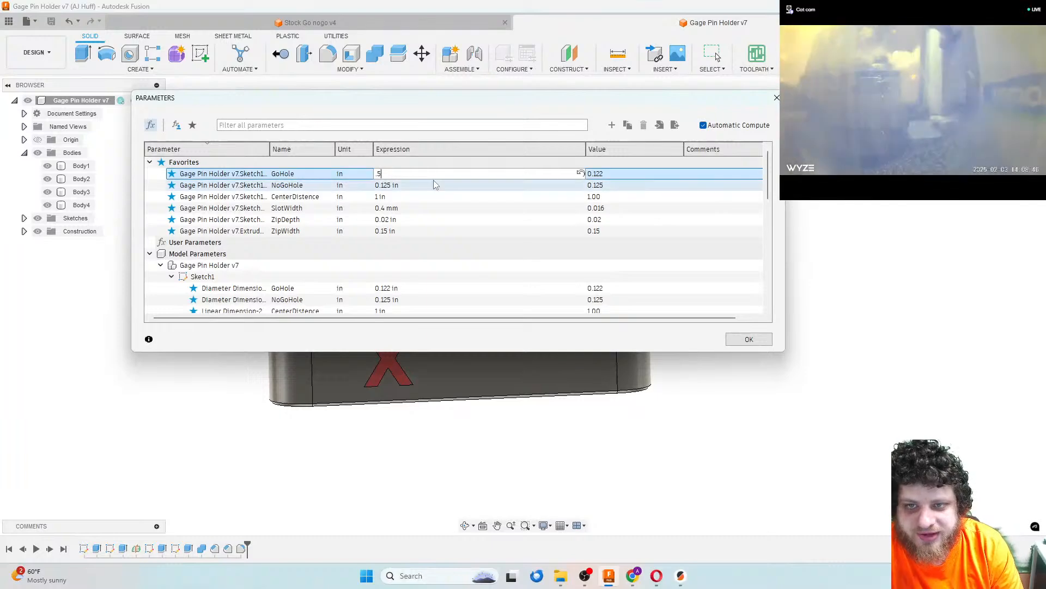
pyautogui.write('.5')
pyautogui.click(430, 185)
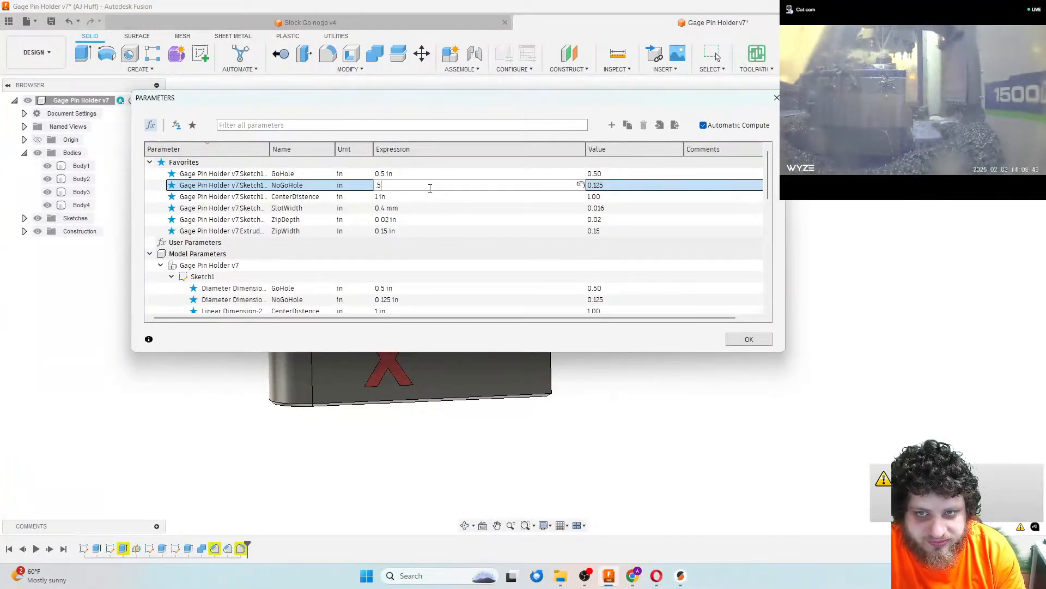
pyautogui.press('Return')
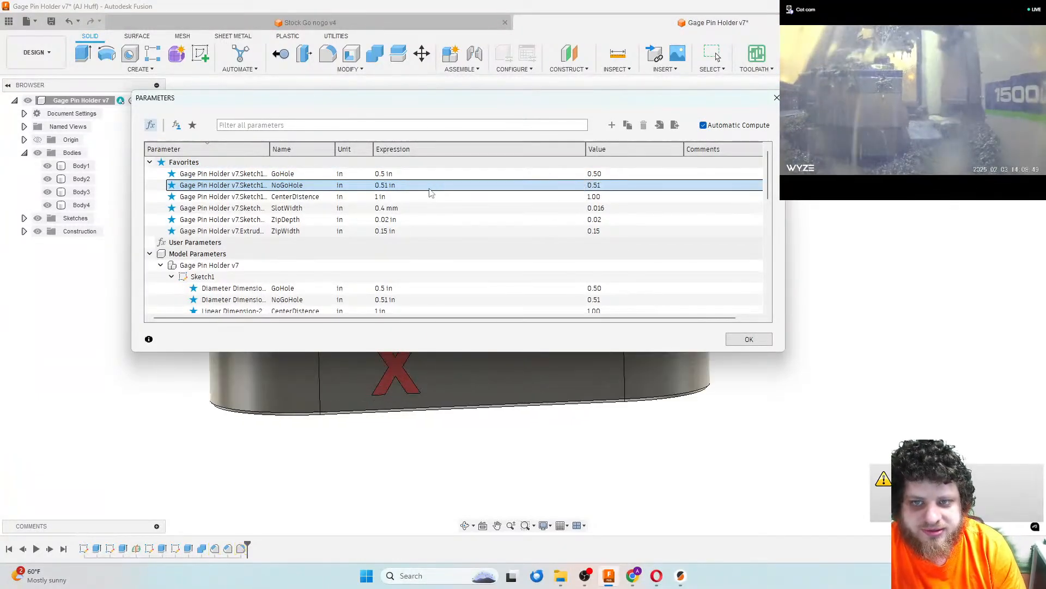
pyautogui.click(735, 338)
pyautogui.keyDown('shift'); pyautogui.moveTo(548, 217); pyautogui.dragTo(566, 228, button='middle'); pyautogui.keyUp('shift')
pyautogui.keyDown('shift'); pyautogui.moveTo(567, 381); pyautogui.dragTo(566, 221, button='middle'); pyautogui.keyUp('shift')
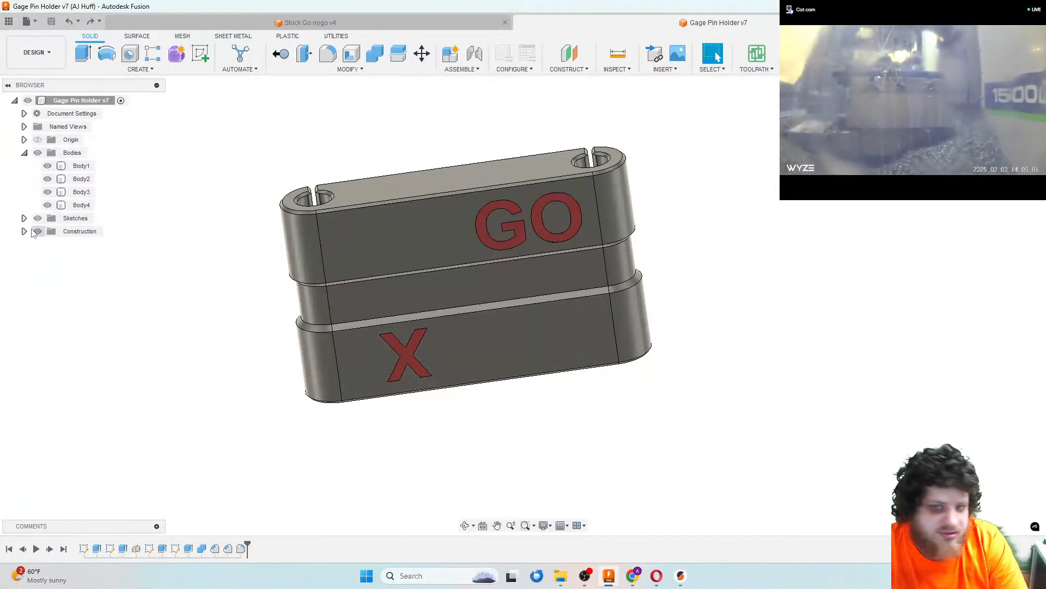
# Step: Briefly hide and reshow Body2 (red lettering) and Body1 (grey block) to check them
pyautogui.keyDown('shift'); pyautogui.moveTo(632, 278); pyautogui.dragTo(666, 243, button='middle'); pyautogui.keyUp('shift')
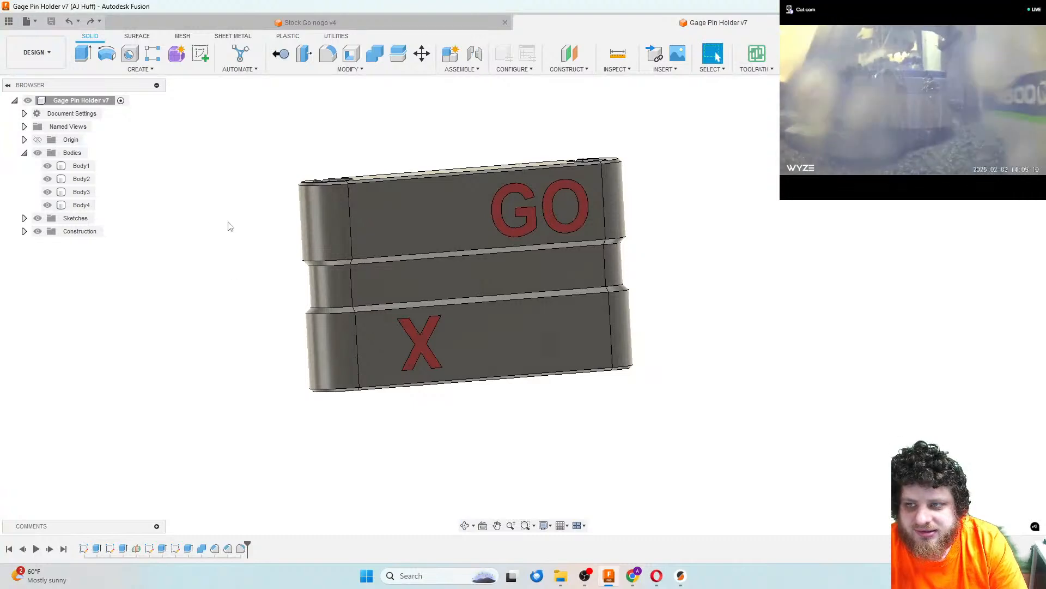
pyautogui.click(47, 179)
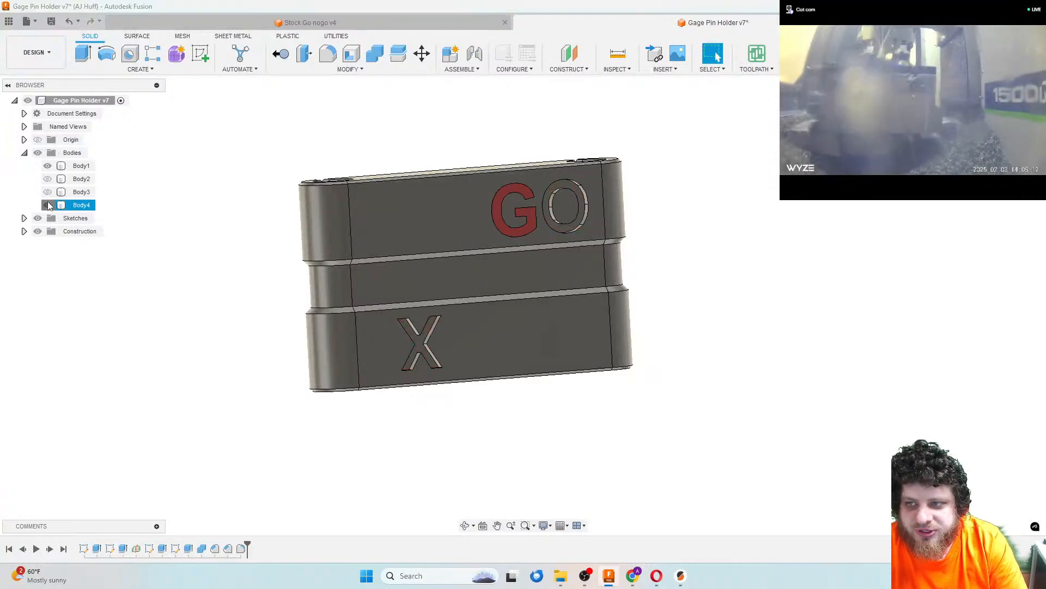
pyautogui.click(48, 178)
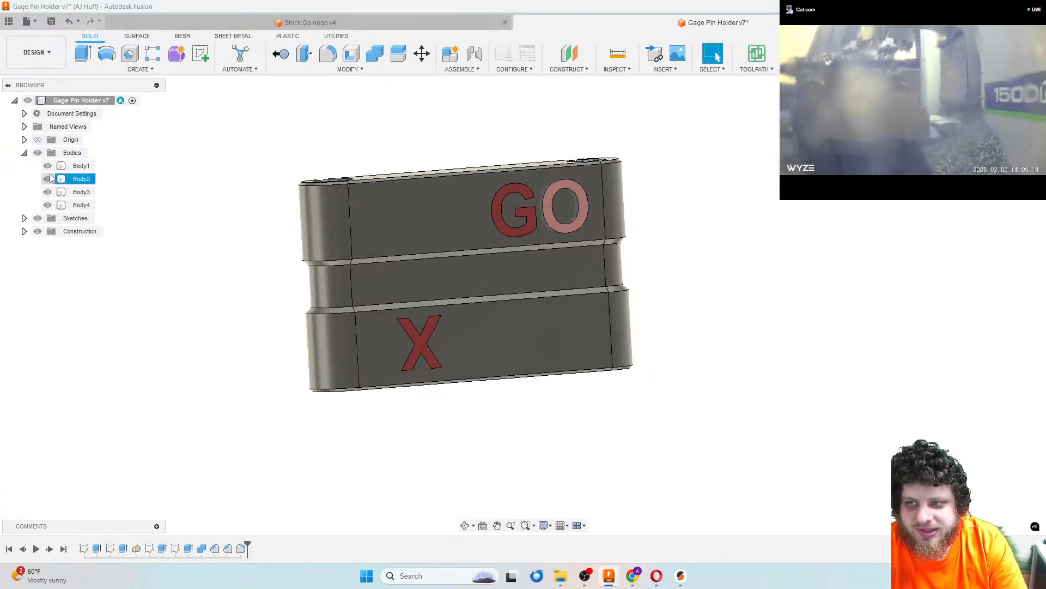
pyautogui.click(47, 165)
pyautogui.click(47, 166)
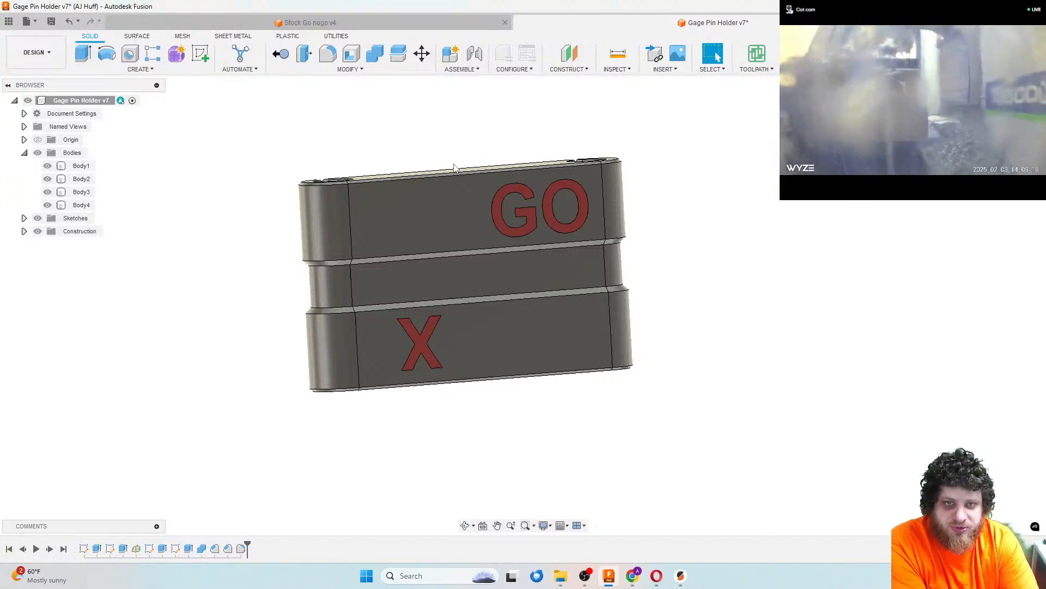
pyautogui.click(443, 181)
pyautogui.click(182, 159)
# Step: Save the design as version v8 with the default description
pyautogui.hotkey('ctrl', 's')
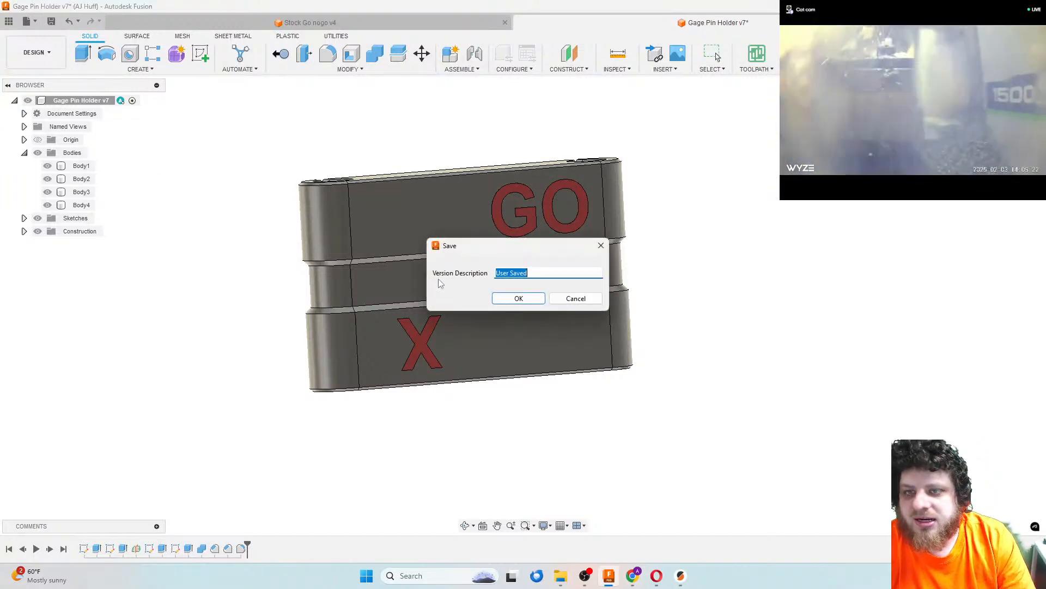
pyautogui.click(517, 301)
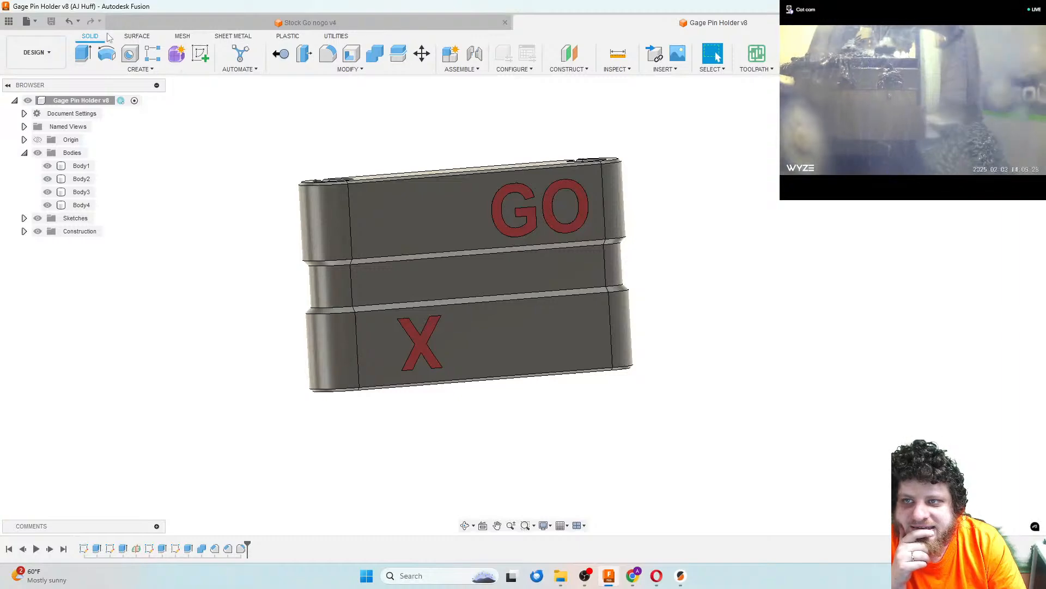
pyautogui.click(36, 52)
# Step: Switch to Manufacture and open the Tool Library on the Haas Swing libraries
pyautogui.click(36, 173)
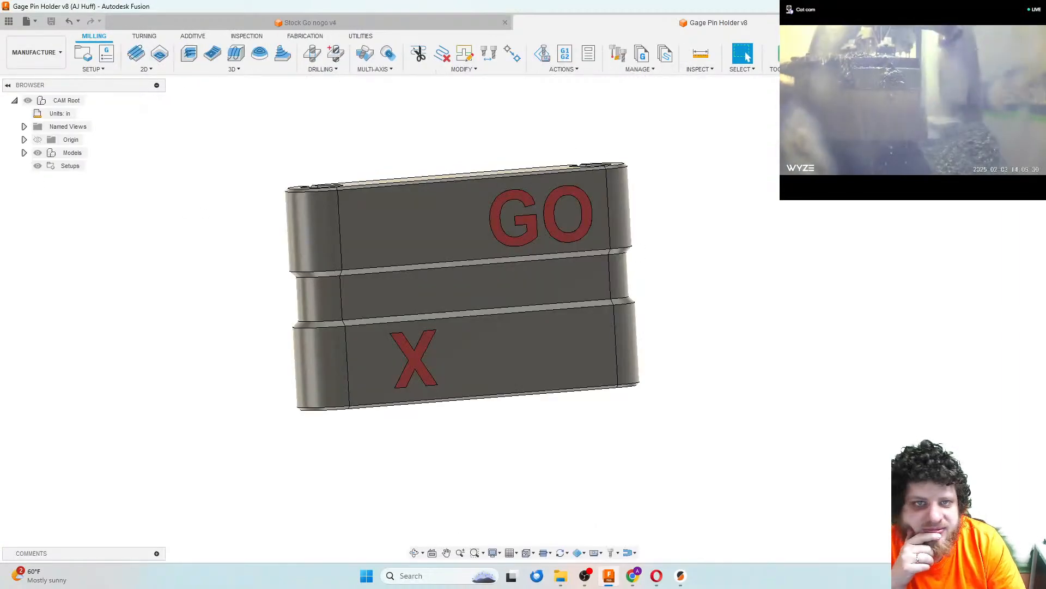
pyautogui.click(618, 53)
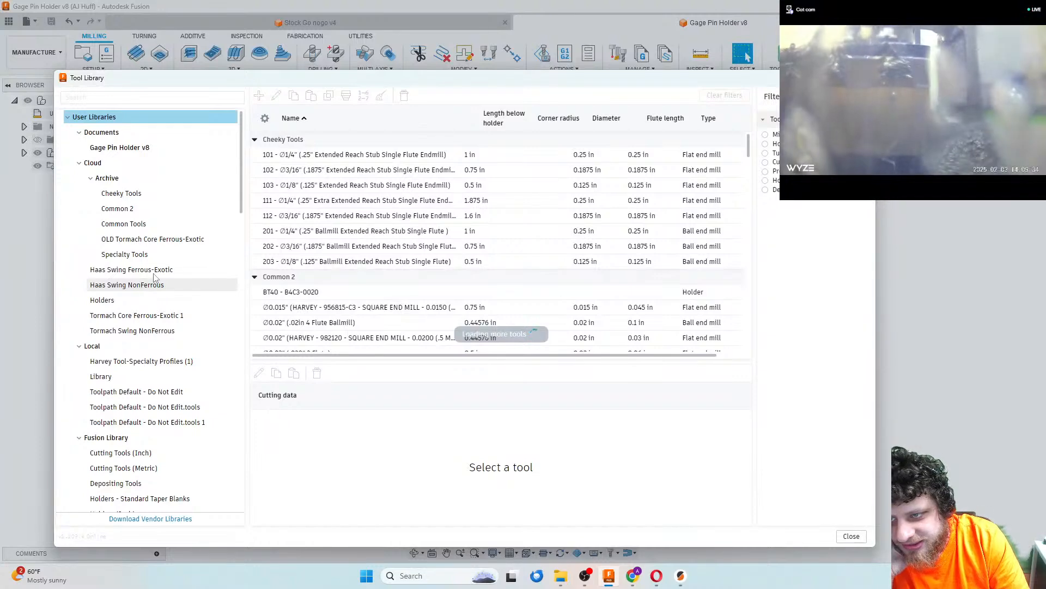
pyautogui.click(91, 182)
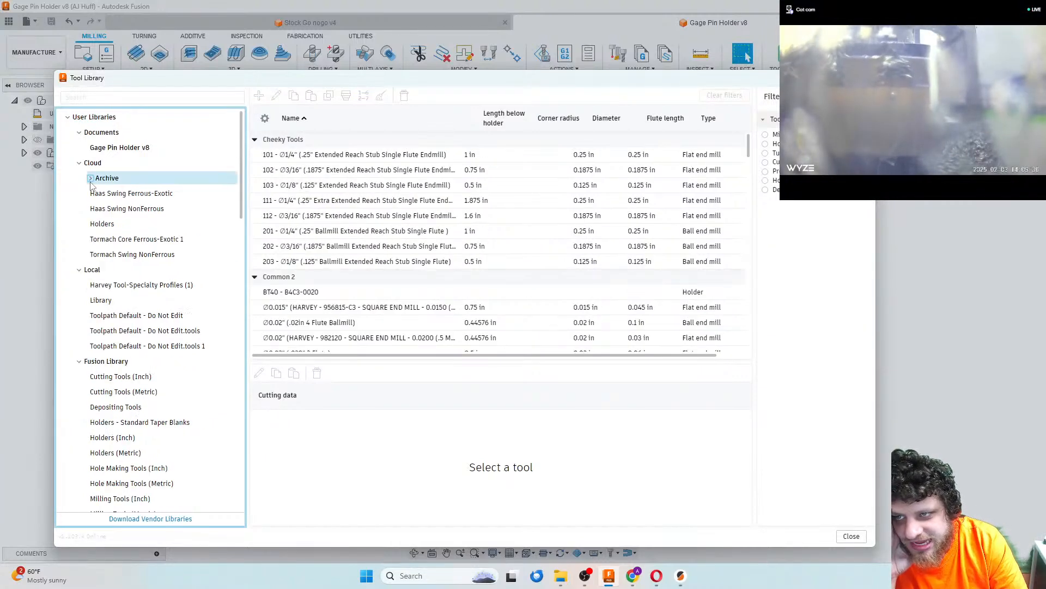
pyautogui.click(158, 194)
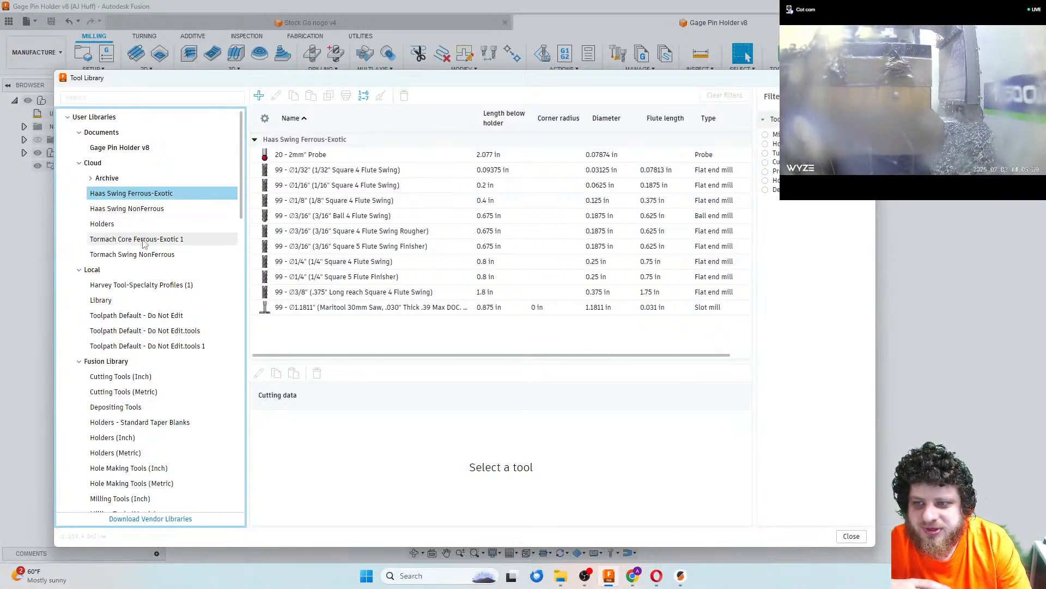
pyautogui.click(146, 208)
pyautogui.click(150, 194)
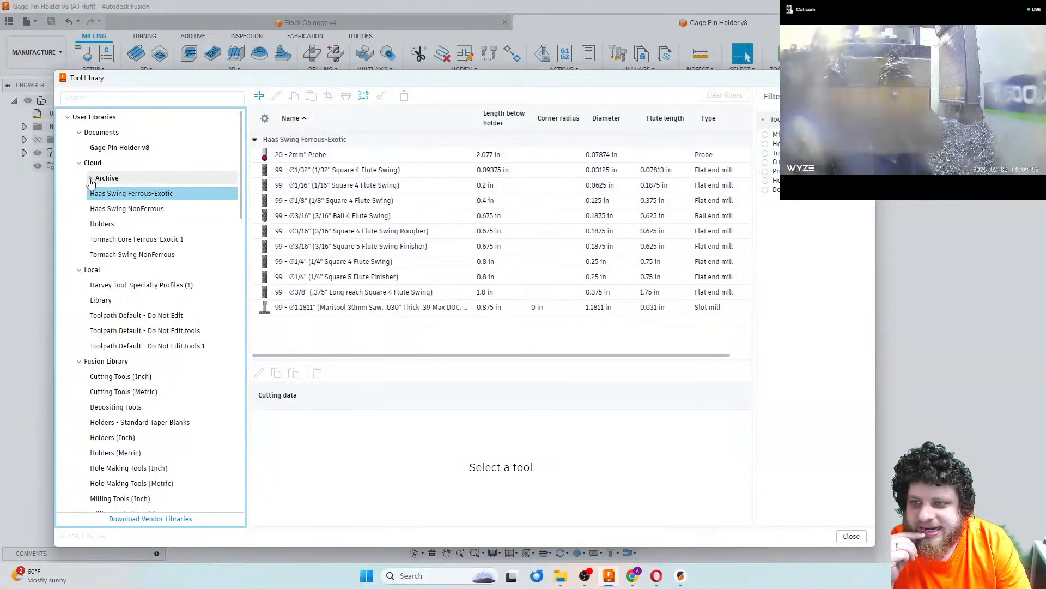
# Step: Expand the Archive folder and review Common 2, Common Tools and Specialty Tools
pyautogui.click(109, 178)
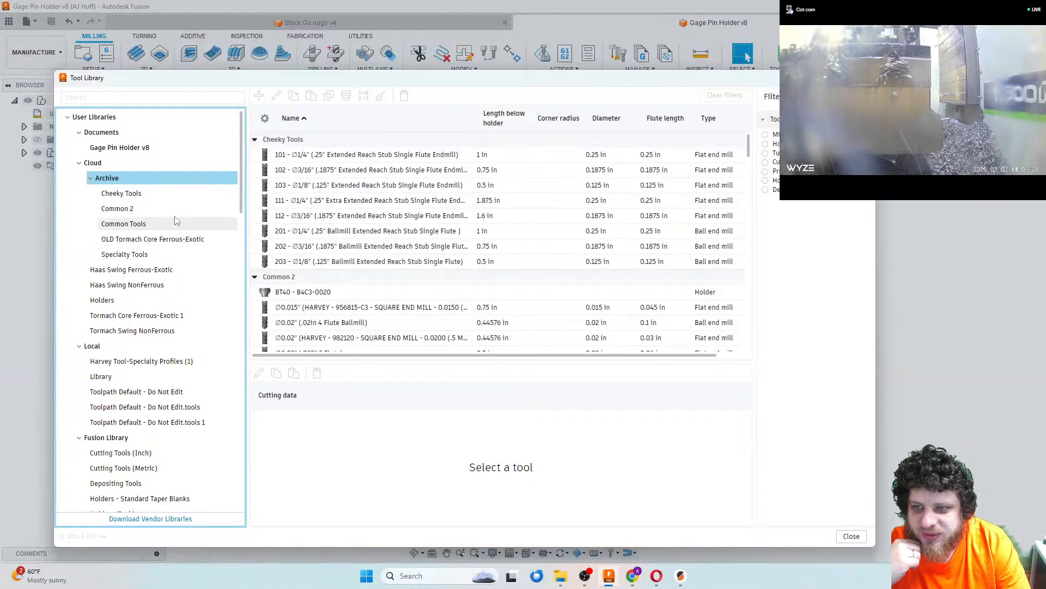
pyautogui.click(152, 209)
pyautogui.click(153, 224)
pyautogui.click(151, 255)
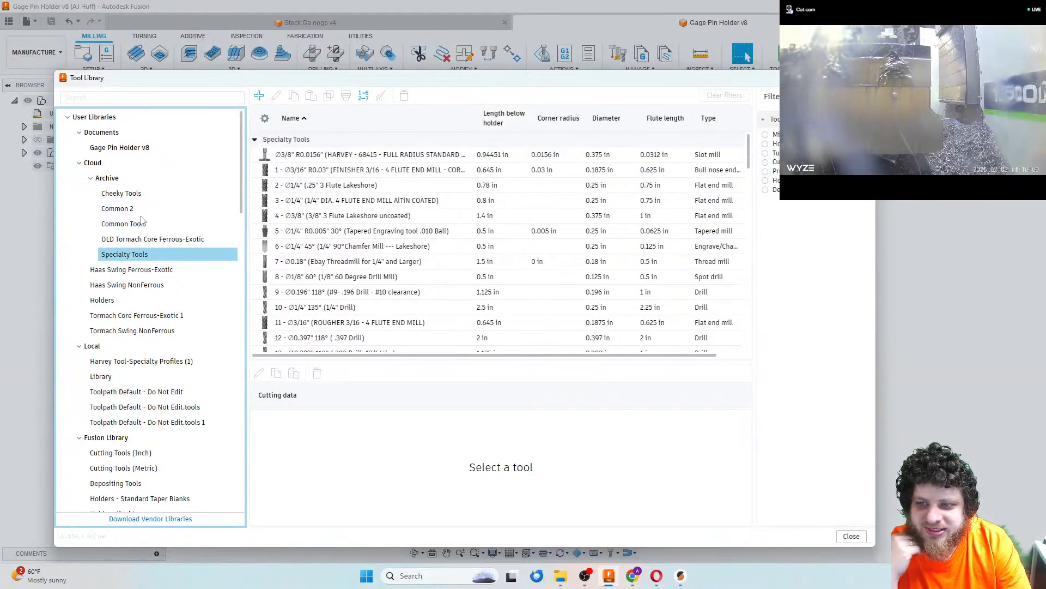
pyautogui.click(152, 209)
pyautogui.click(153, 224)
pyautogui.click(150, 255)
pyautogui.click(124, 224)
pyautogui.click(112, 209)
pyautogui.click(112, 224)
pyautogui.click(124, 254)
pyautogui.click(123, 224)
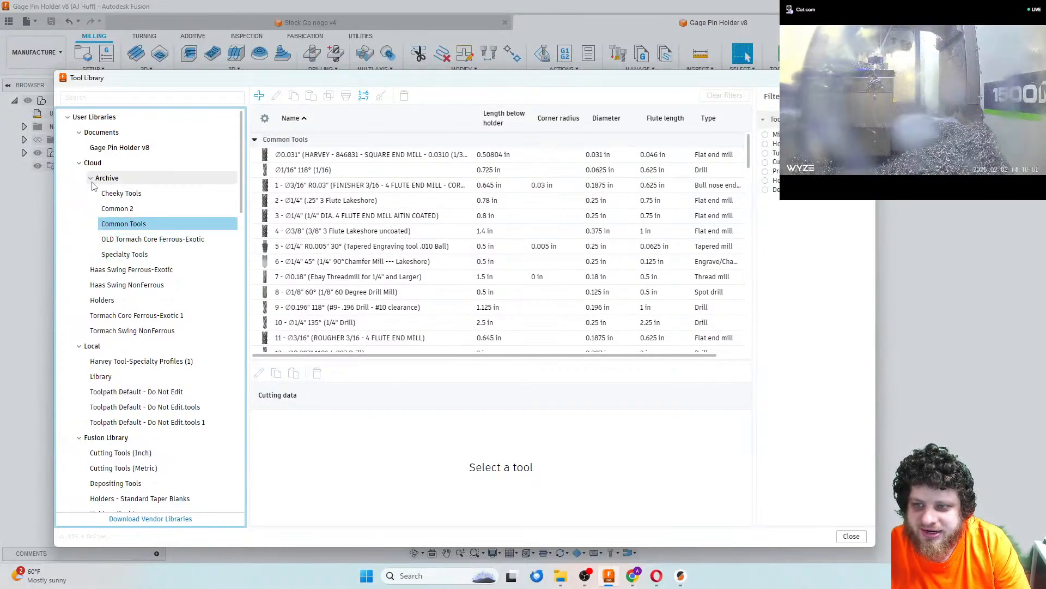
# Step: Collapse Archive and compare the Haas Swing Ferrous-Exotic and NonFerrous tool lists
pyautogui.click(90, 178)
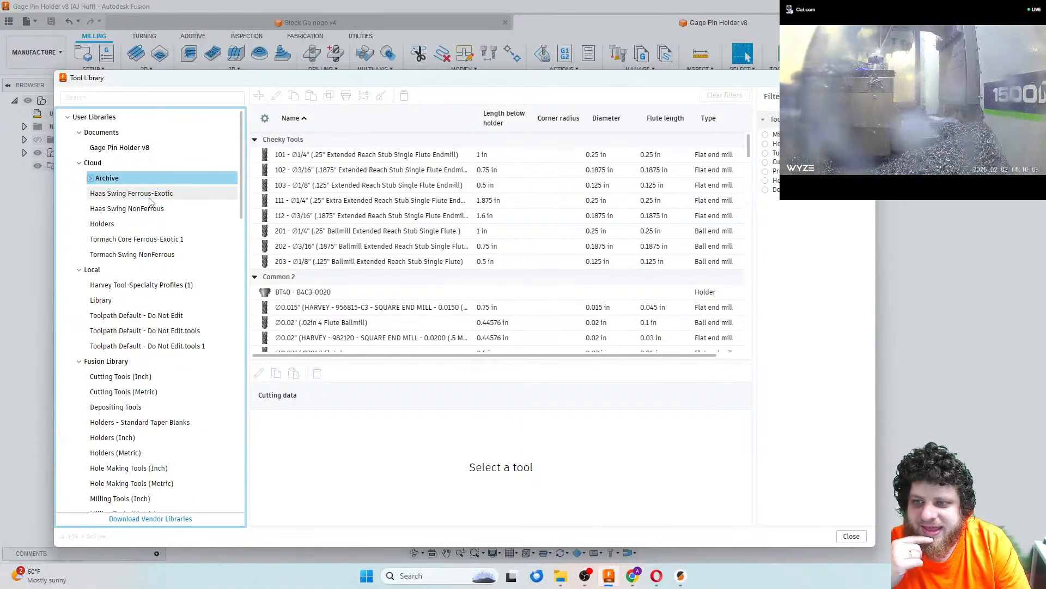
pyautogui.click(137, 193)
pyautogui.click(155, 209)
pyautogui.click(159, 195)
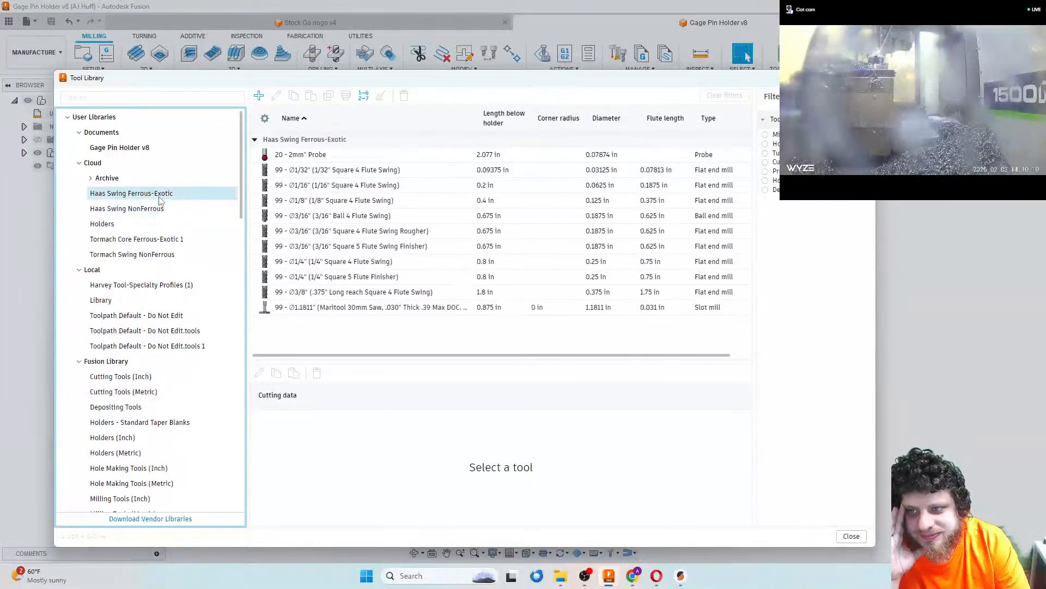
pyautogui.click(160, 208)
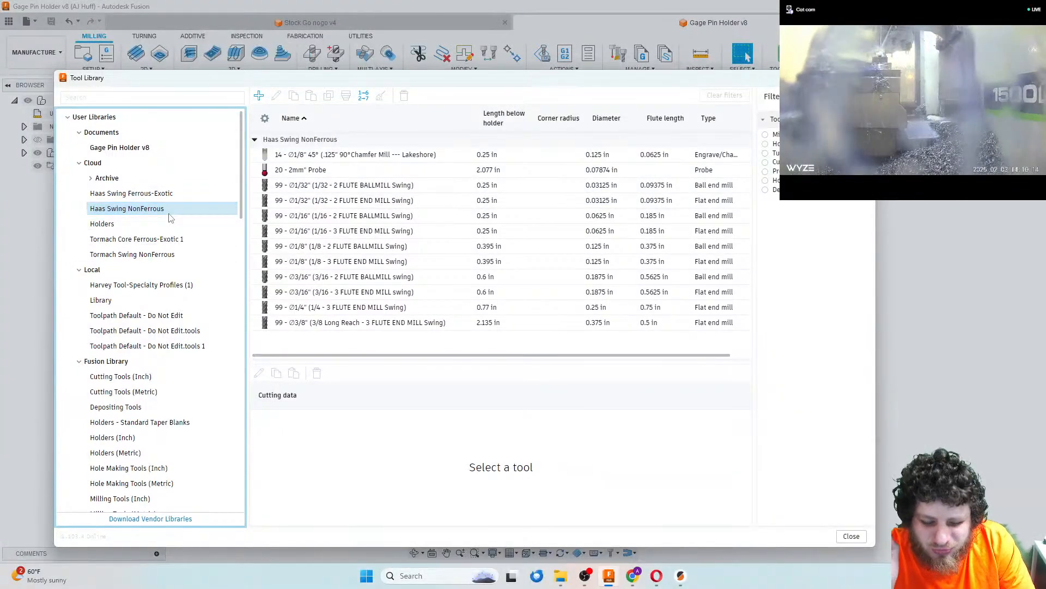
pyautogui.click(182, 194)
pyautogui.click(164, 209)
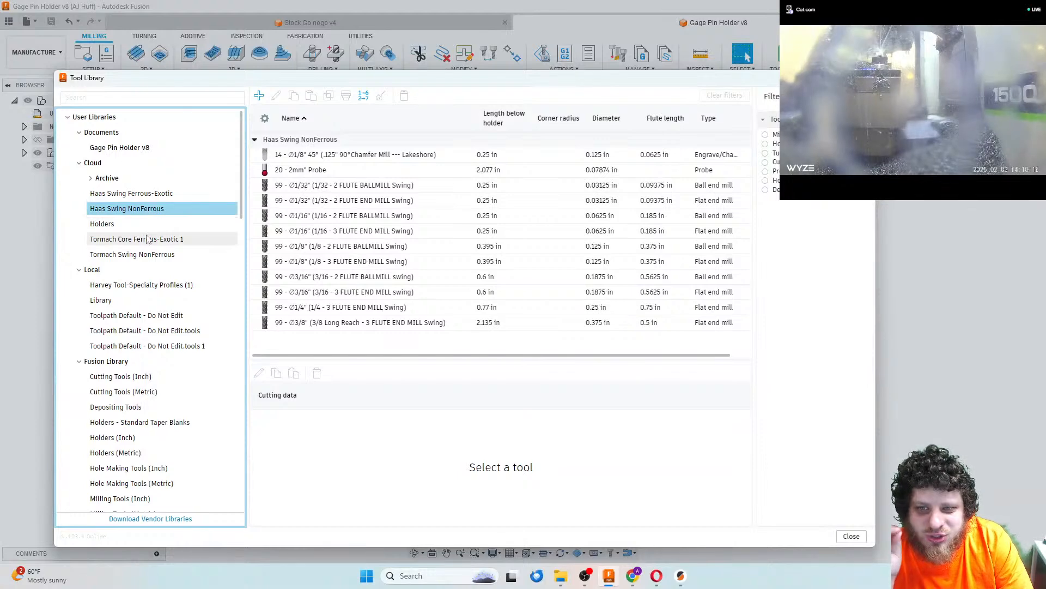
pyautogui.click(153, 194)
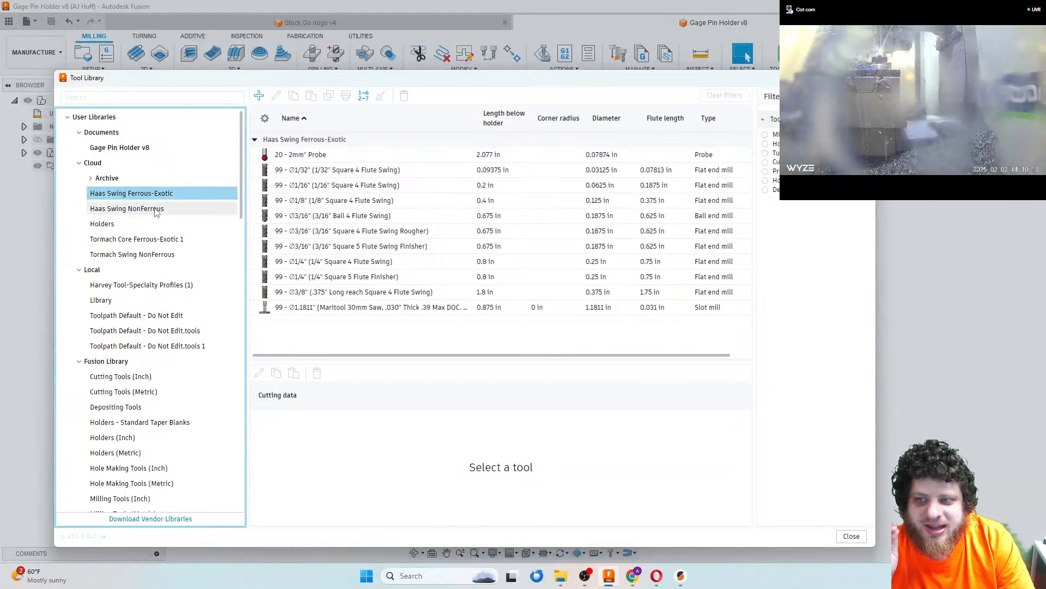
pyautogui.click(156, 209)
pyautogui.click(155, 193)
# Step: Review the Tormach Core Ferrous-Exotic 1 and Tormach Swing NonFerrous tools, then close the library
pyautogui.click(158, 239)
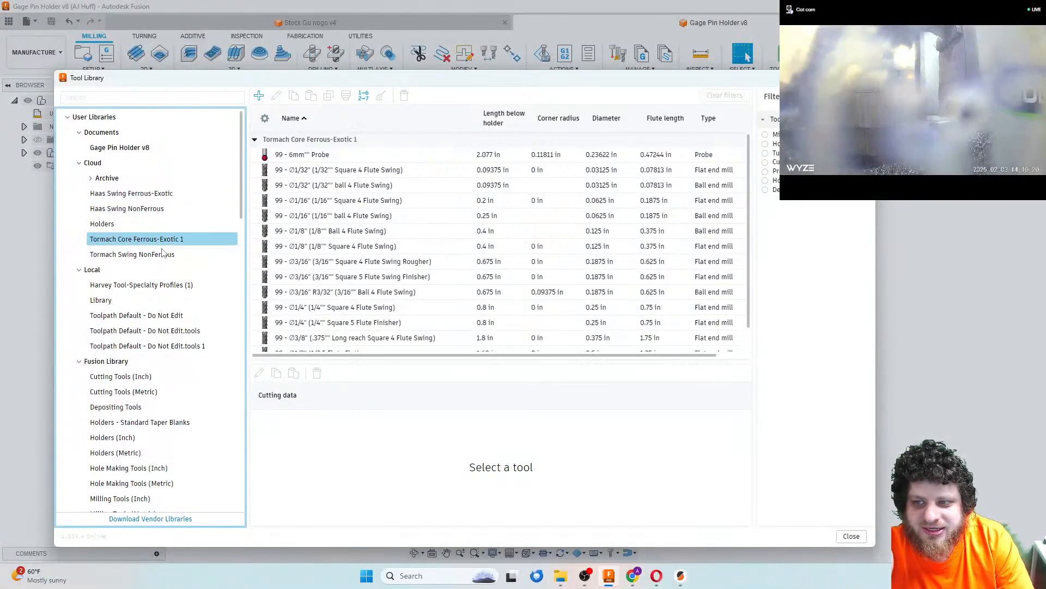
pyautogui.click(154, 254)
pyautogui.click(133, 240)
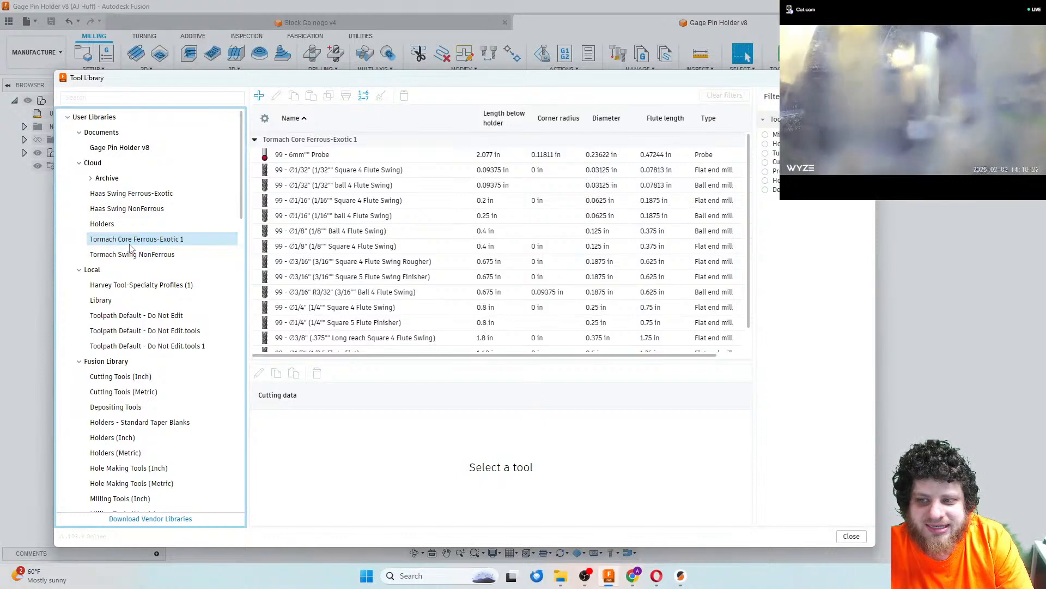
pyautogui.click(134, 254)
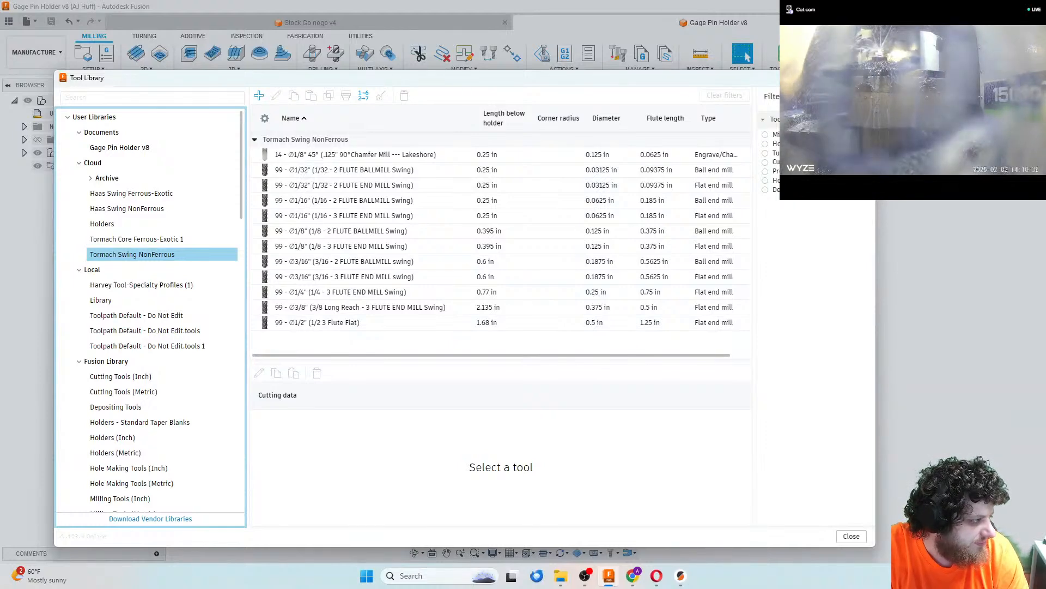
pyautogui.click(863, 77)
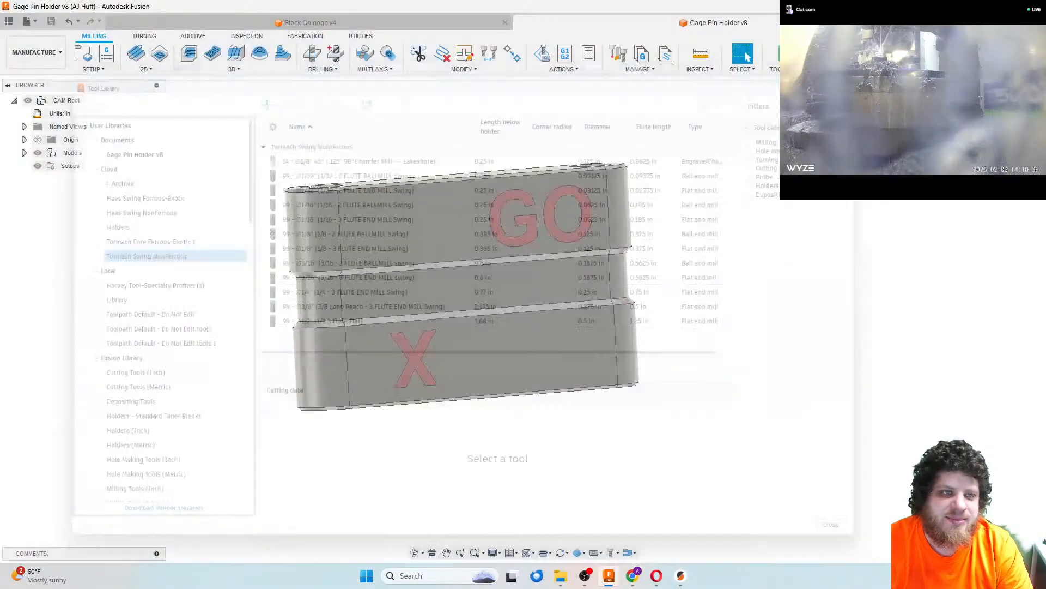
pyautogui.click(33, 52)
# Step: Switch to the Design workspace and briefly glance at the Parameters list
pyautogui.click(50, 80)
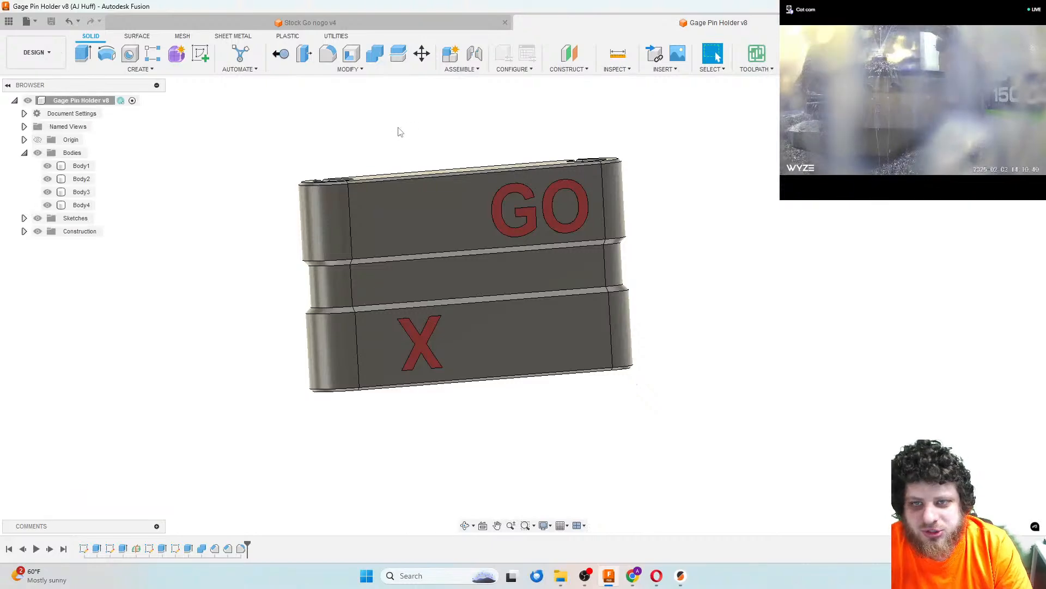
pyautogui.scroll(2, 376, 105)
pyautogui.hotkey('ctrl', 'p')
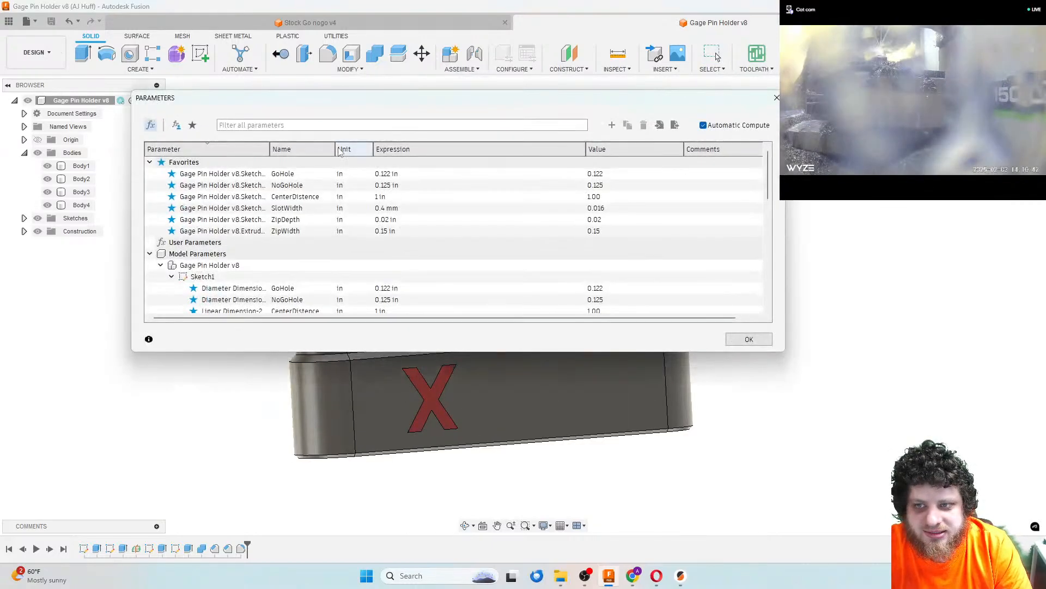
pyautogui.press('Escape')
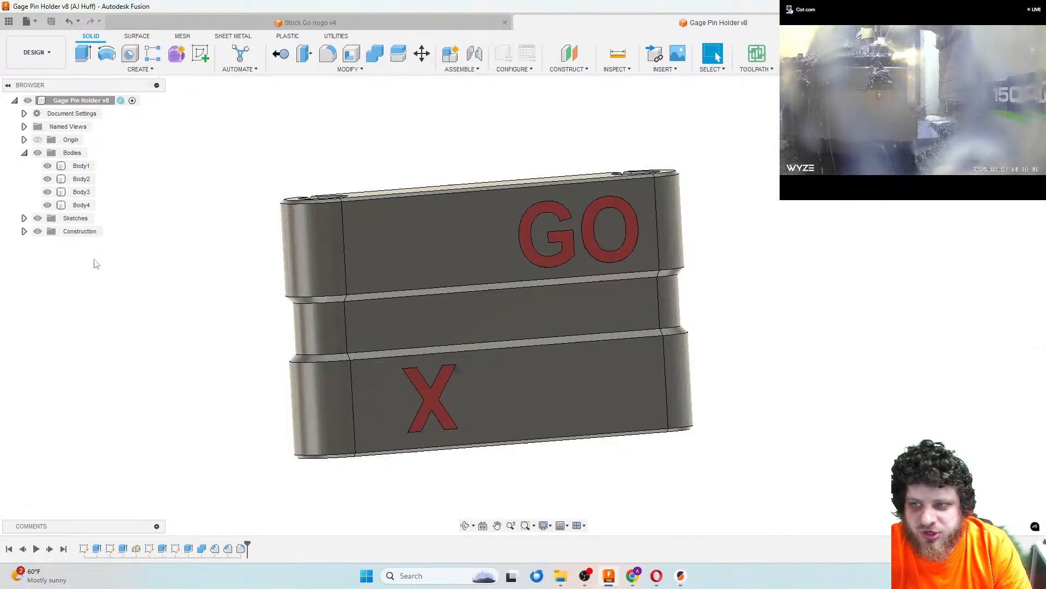
pyautogui.click(200, 53)
# Step: Start a sketch on the GO body's face and draw a text box
pyautogui.click(402, 250)
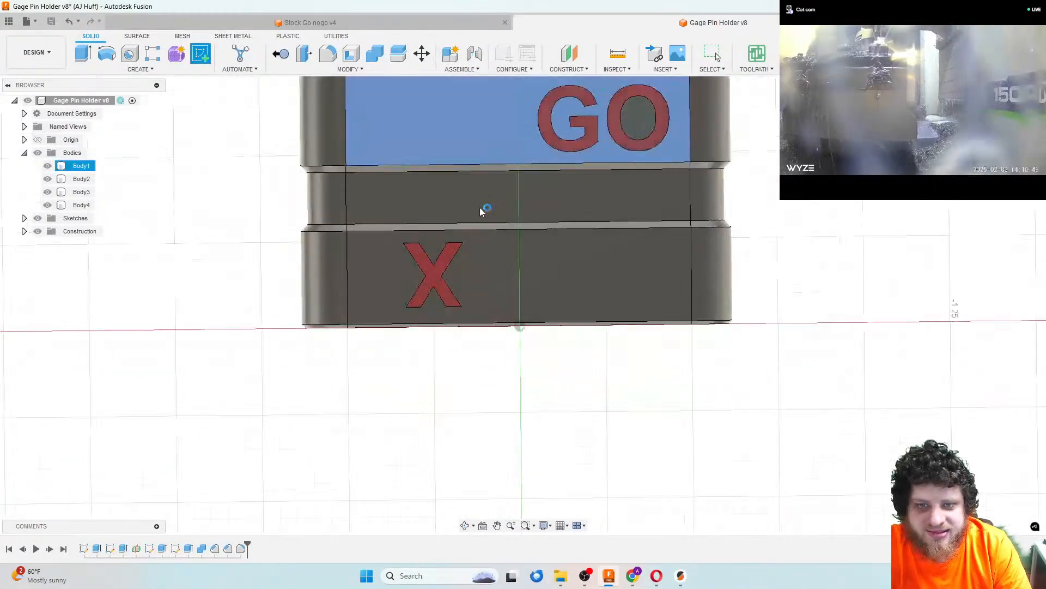
pyautogui.write('s')
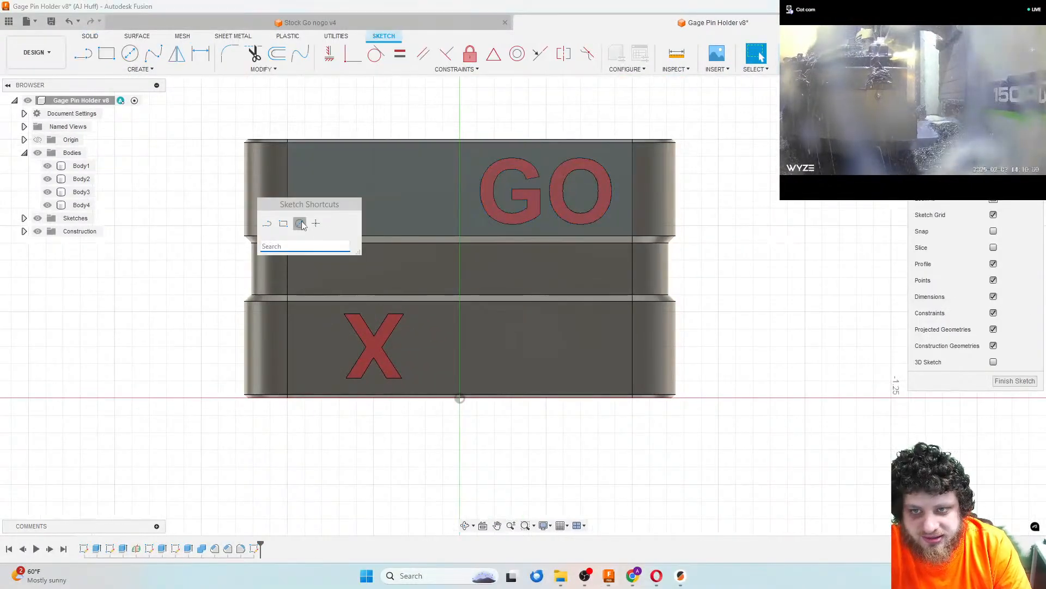
pyautogui.write('te')
pyautogui.click(295, 274)
pyautogui.click(355, 201)
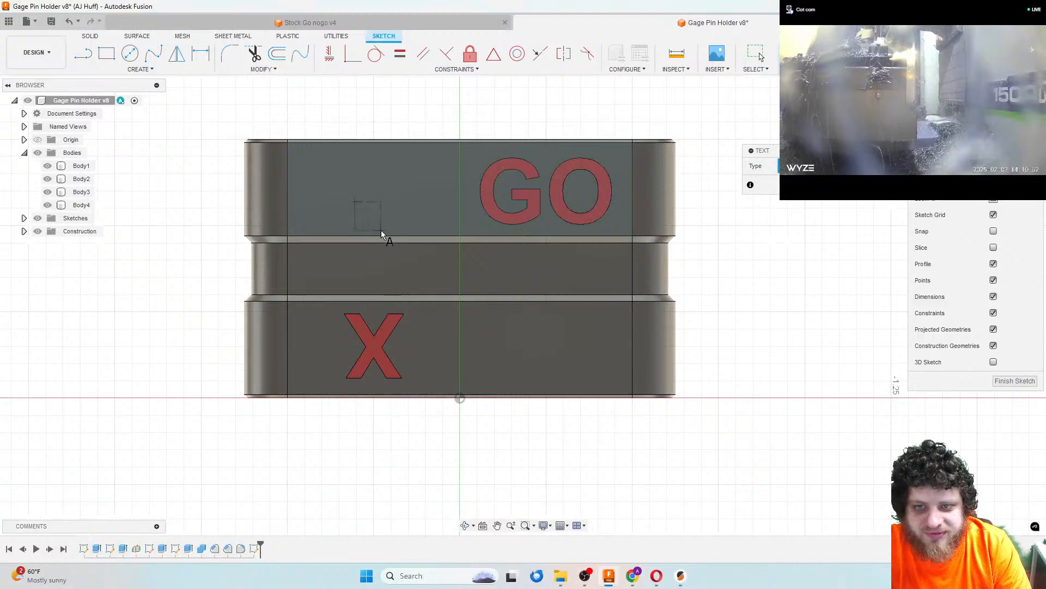
pyautogui.click(519, 300)
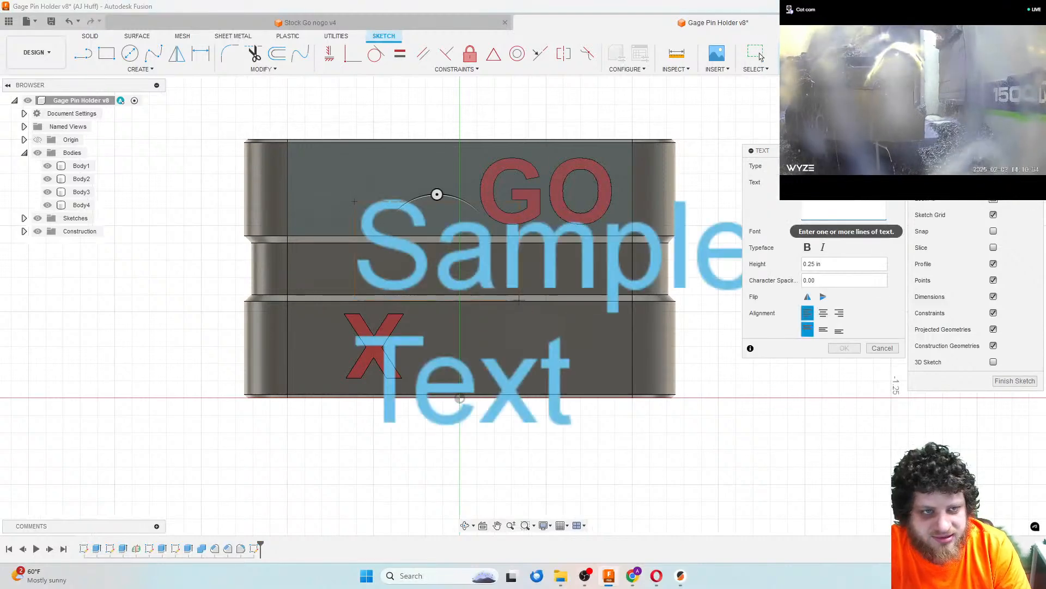
# Step: Try typing text such as D1, then abandon and cancel the Text dialog
pyautogui.write('Pa')
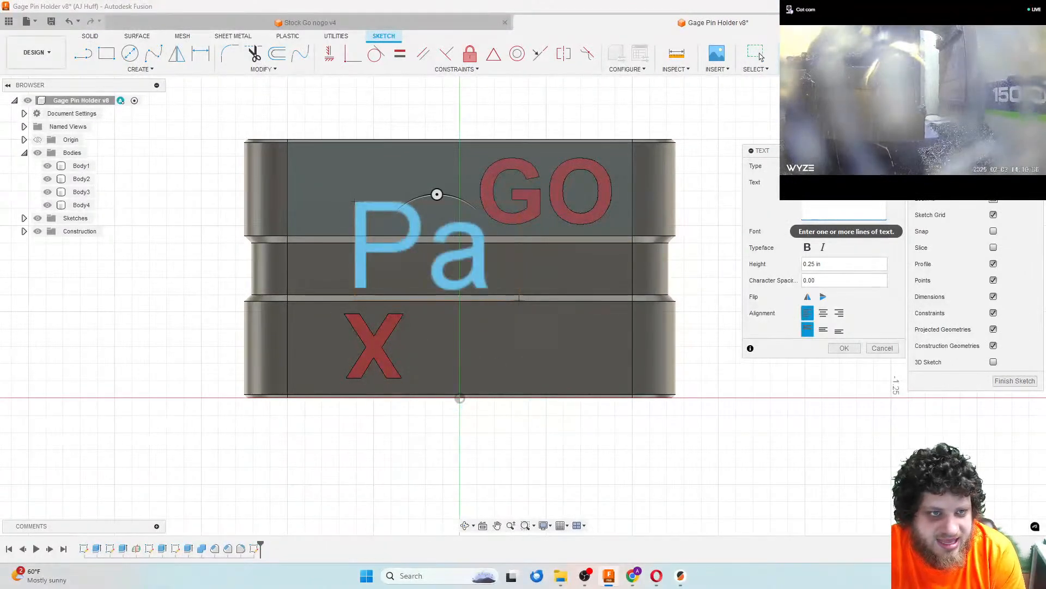
pyautogui.write('rehjjl')
pyautogui.press('BackSpace')
pyautogui.press('BackSpace')
pyautogui.press('BackSpace')
pyautogui.press('BackSpace')
pyautogui.press('BackSpace')
pyautogui.press('BackSpace')
pyautogui.press('BackSpace')
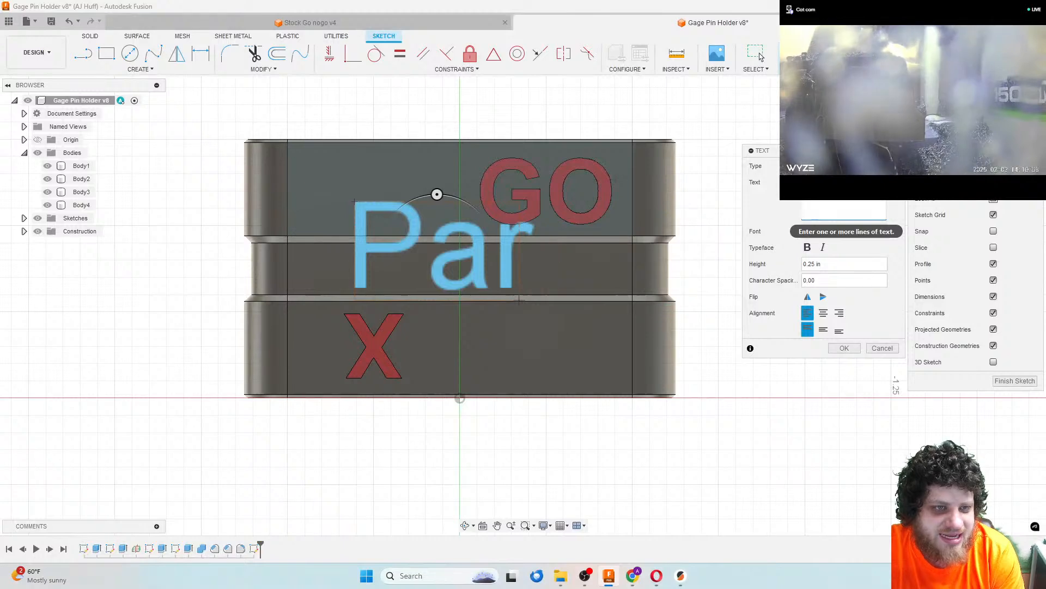
pyautogui.press('BackSpace')
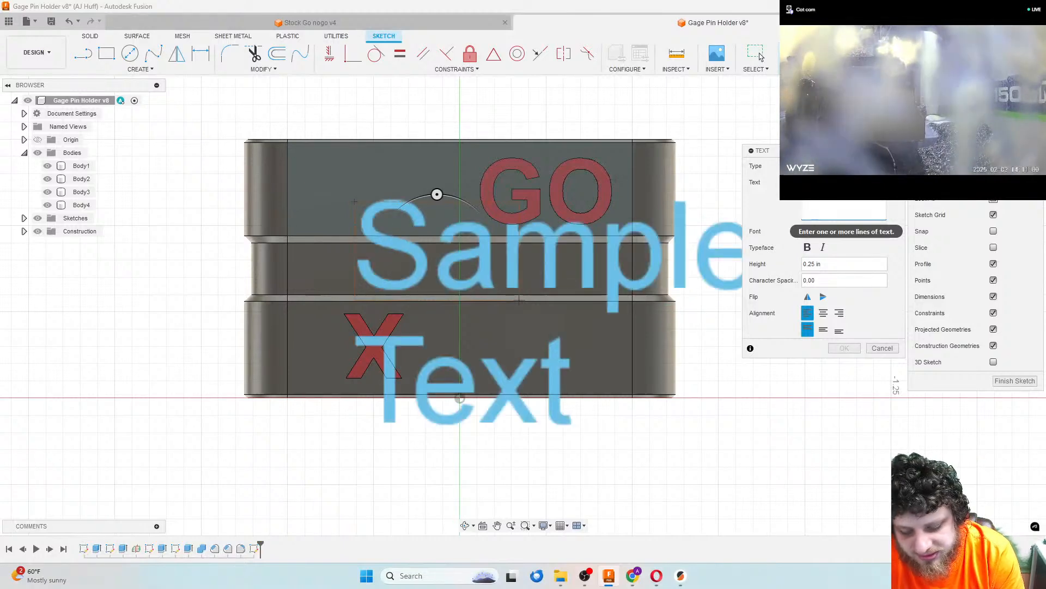
pyautogui.write('D1')
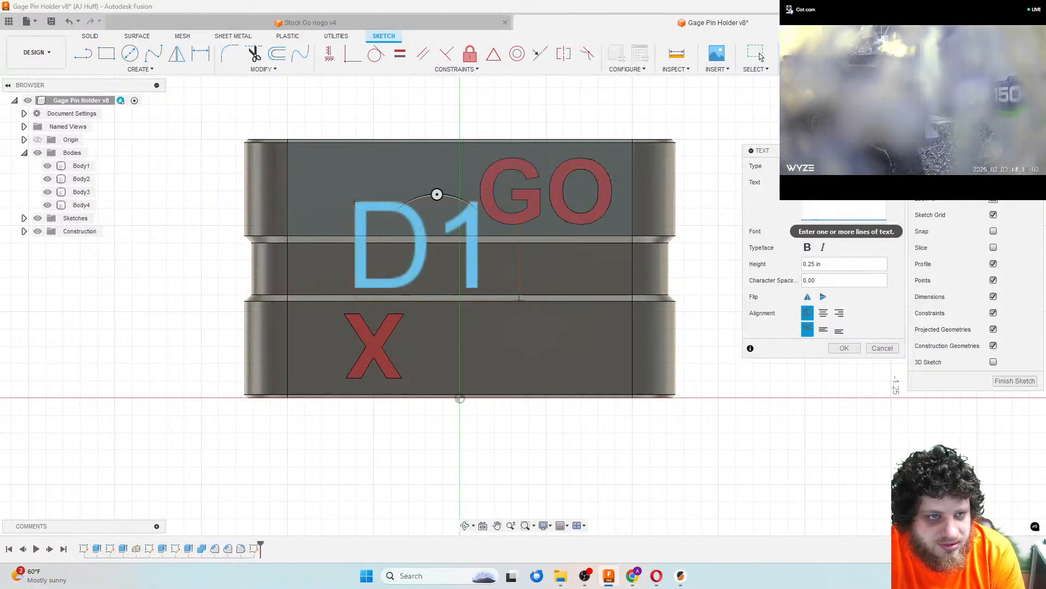
pyautogui.press('BackSpace')
pyautogui.press('BackSpace')
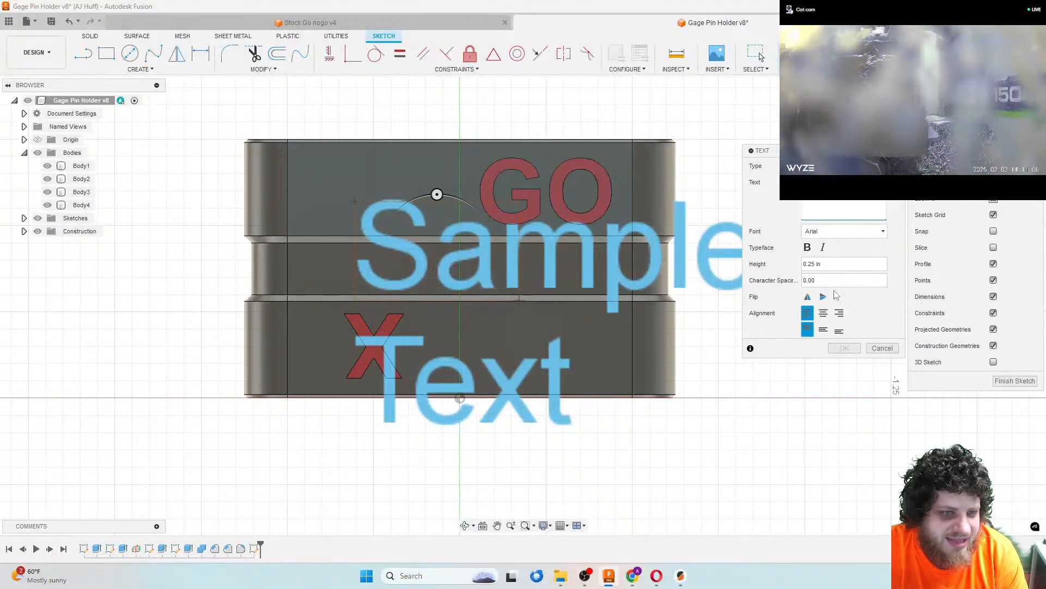
pyautogui.write('c')
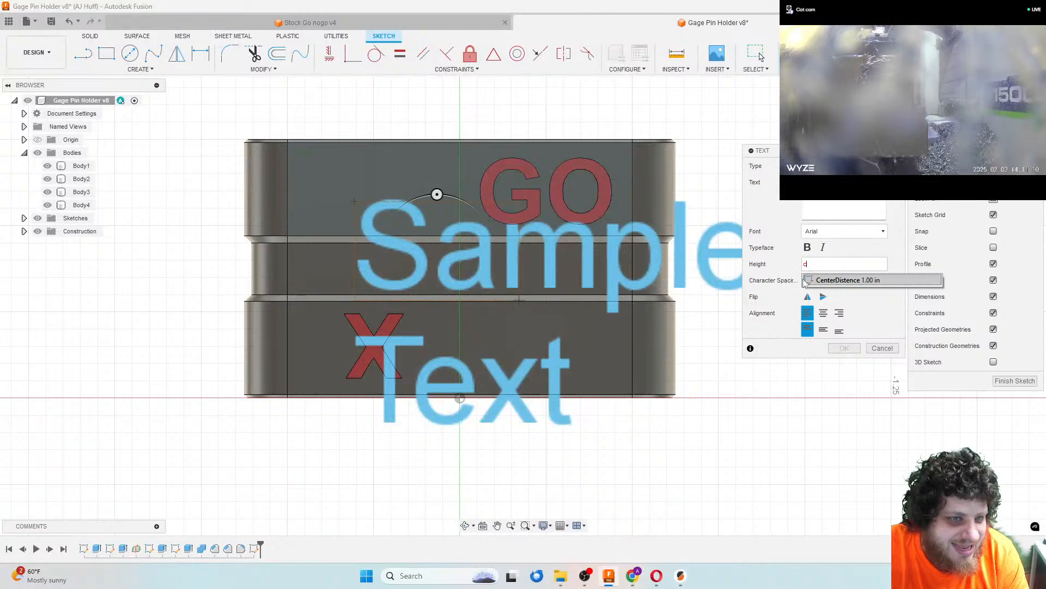
pyautogui.press('Escape')
pyautogui.click(875, 348)
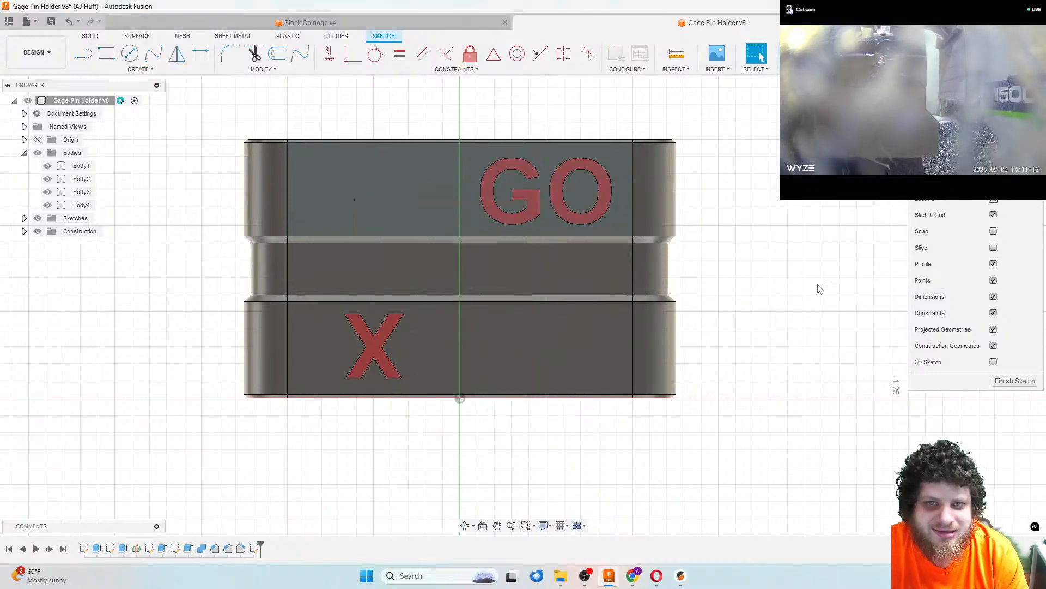
pyautogui.hotkey('shift', 'p')
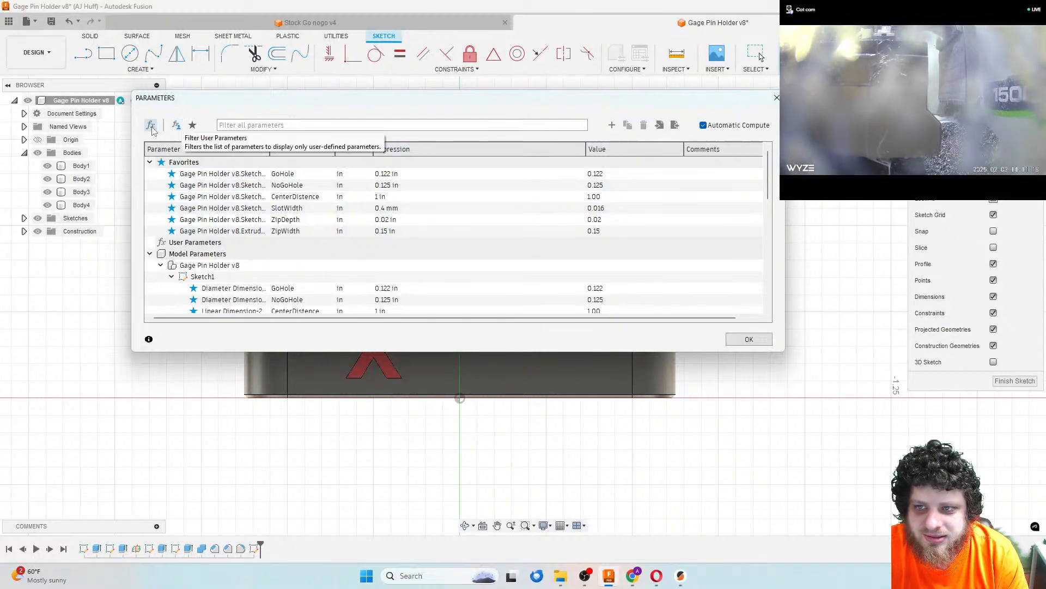
pyautogui.click(612, 125)
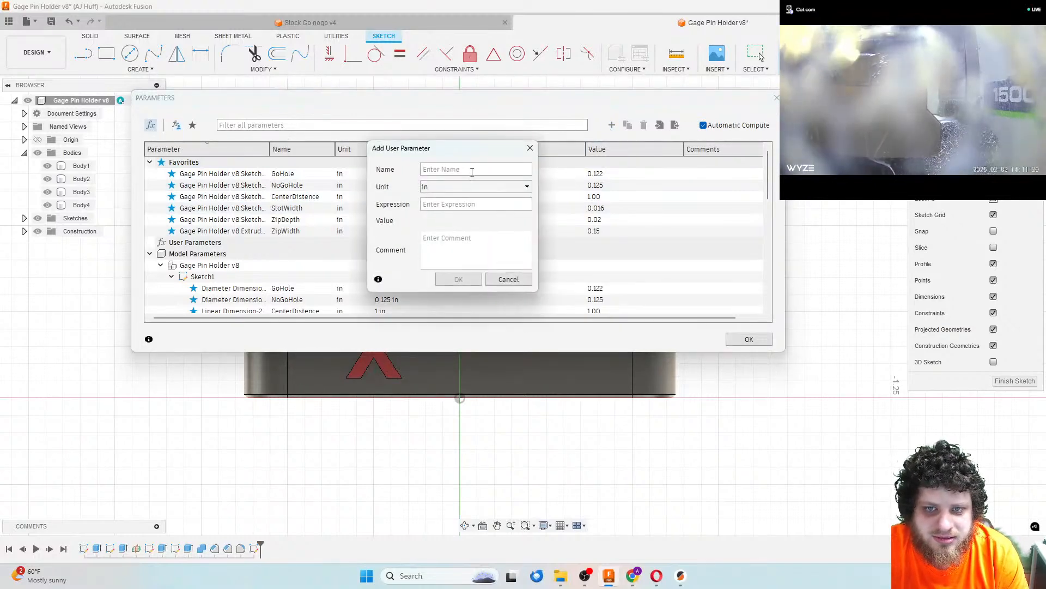
pyautogui.click(474, 186)
pyautogui.scroll(-8, 470, 275)
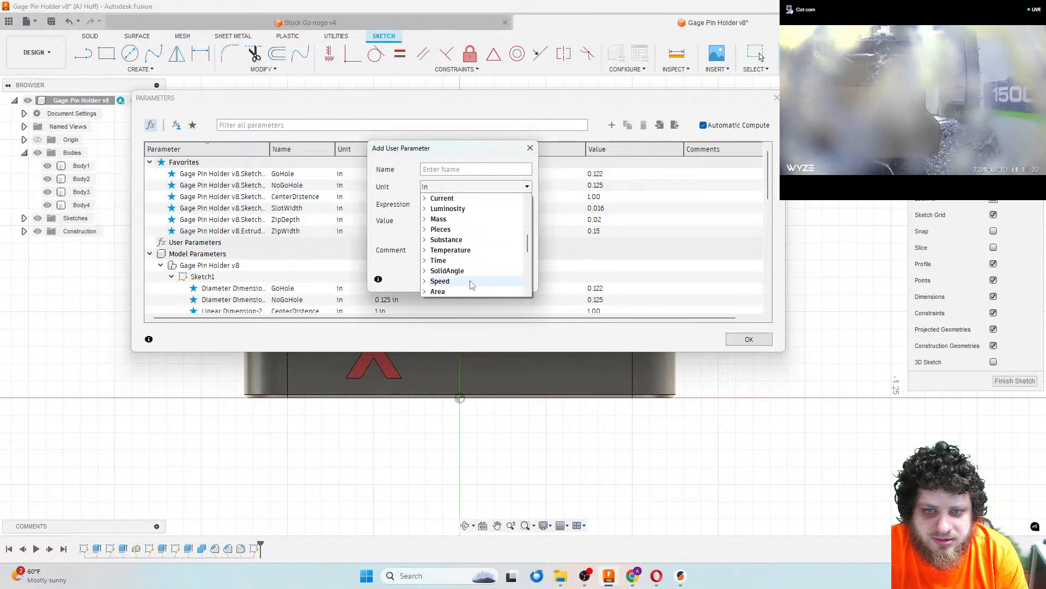
pyautogui.scroll(-8, 469, 275)
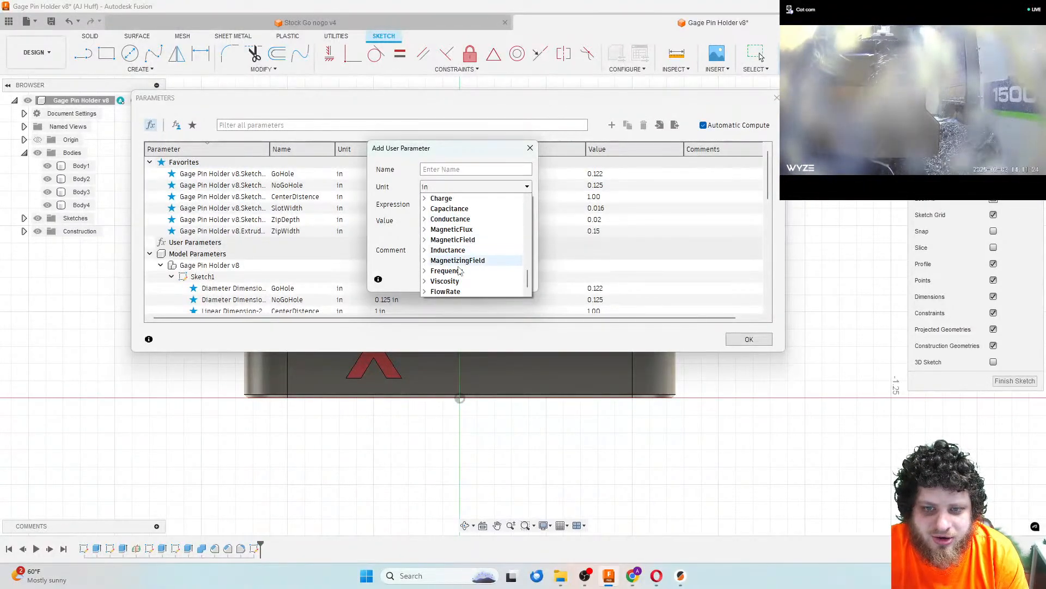
pyautogui.scroll(6, 463, 269)
pyautogui.scroll(8, 462, 270)
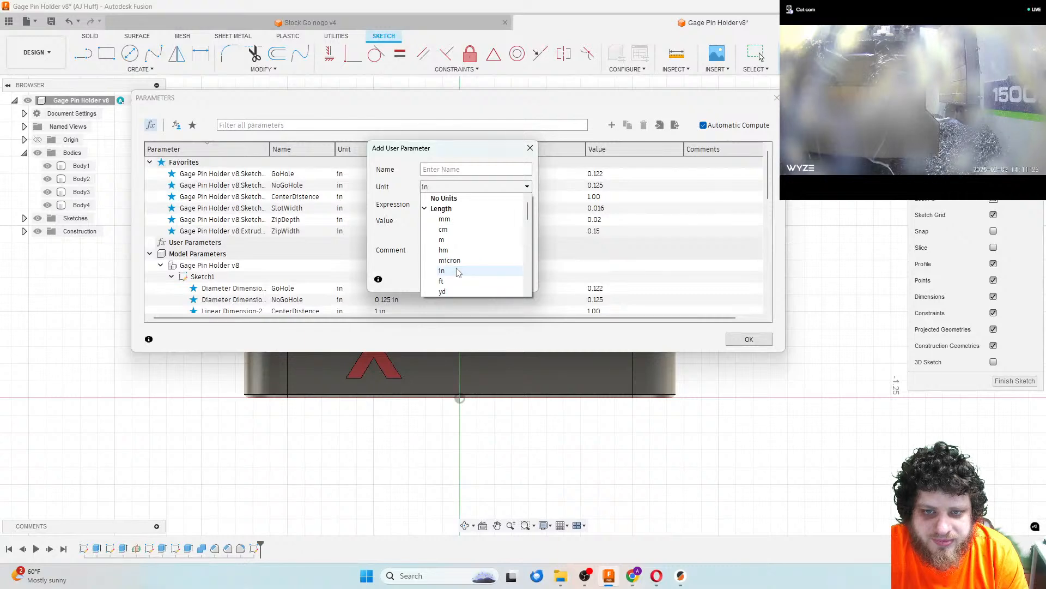
pyautogui.scroll(-10, 461, 206)
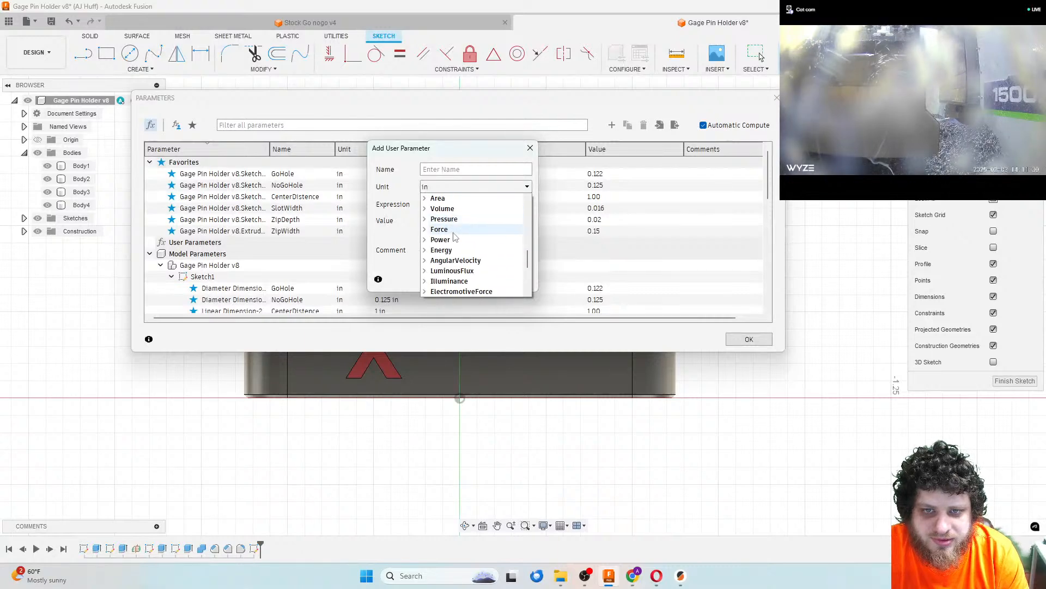
pyautogui.click(474, 253)
pyautogui.click(508, 279)
pyautogui.click(749, 339)
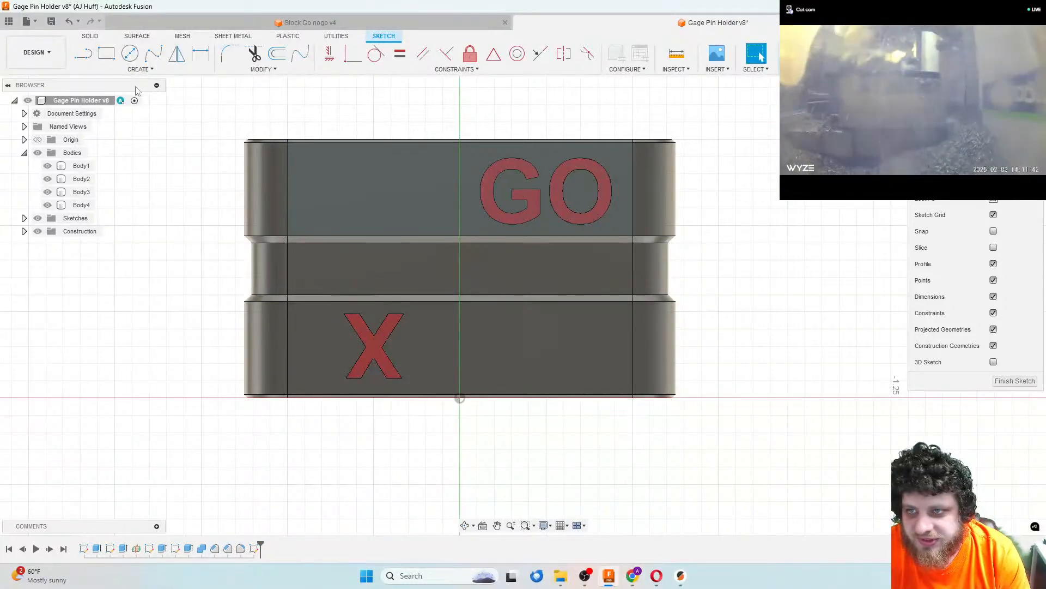
pyautogui.write('ste')
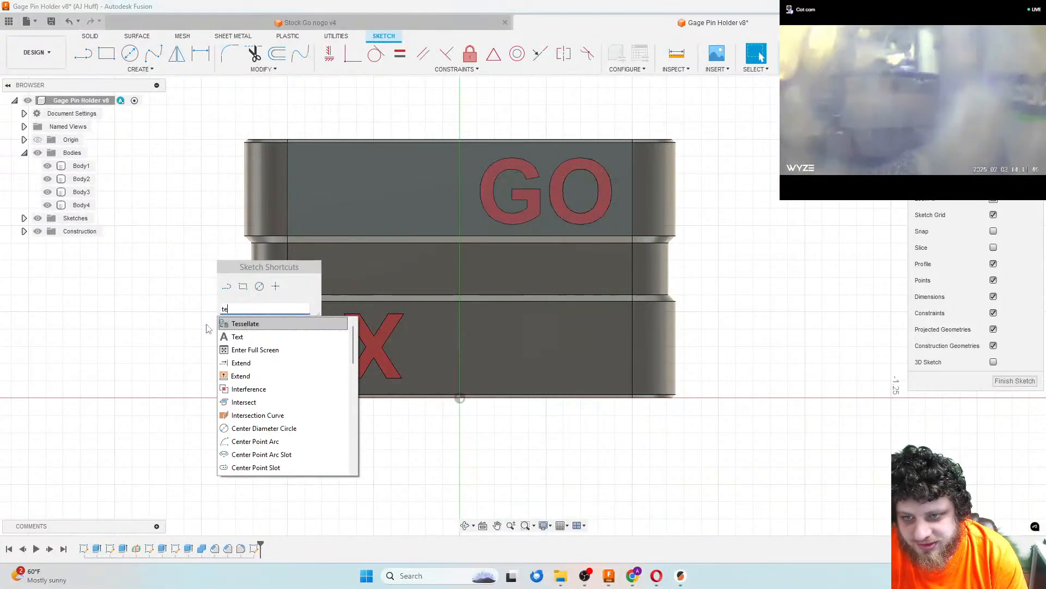
pyautogui.press('Return')
pyautogui.click(401, 233)
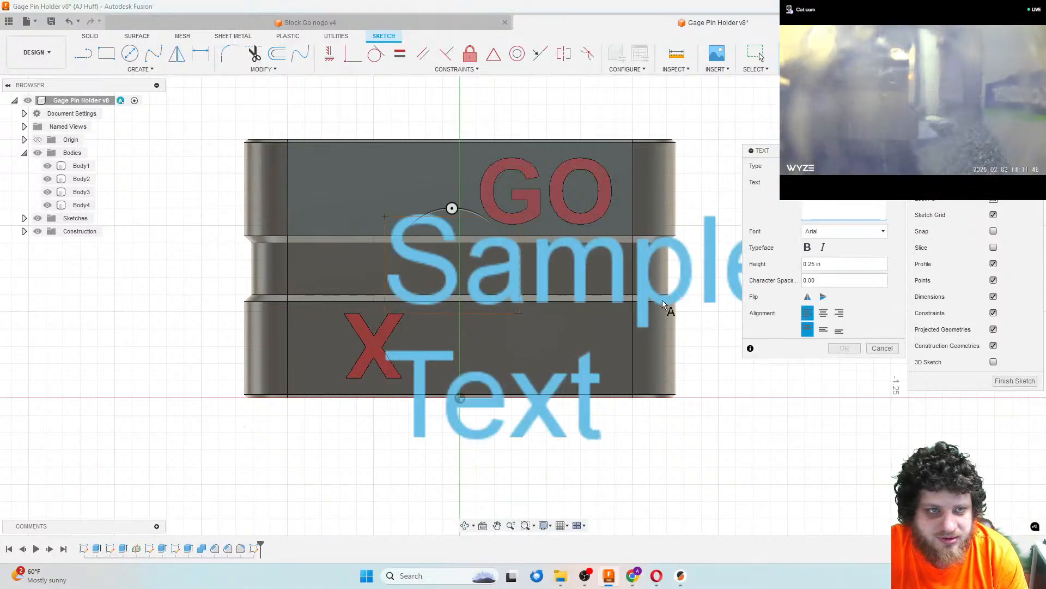
pyautogui.write('f')
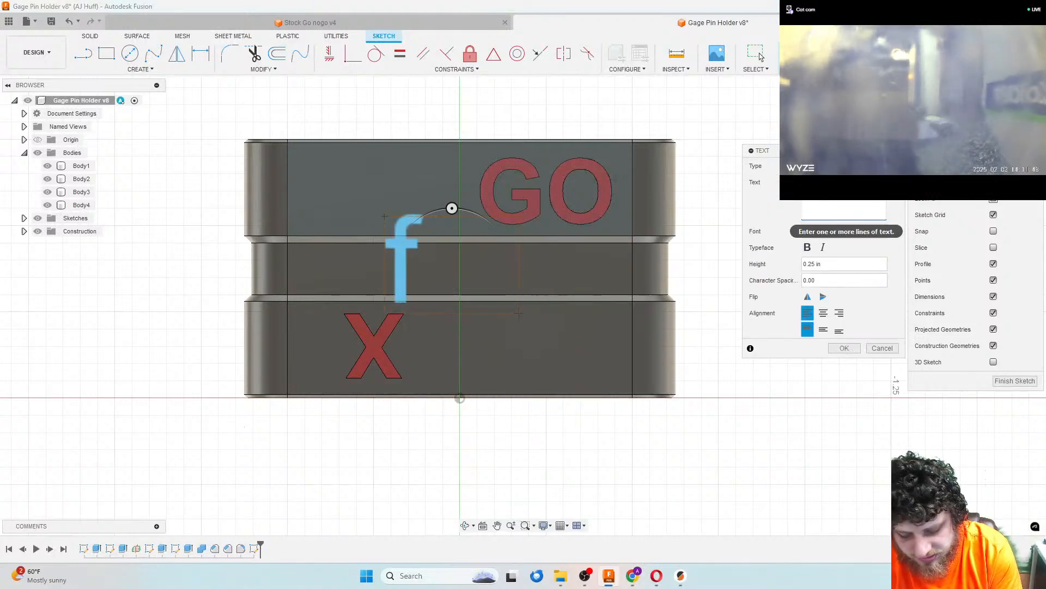
pyautogui.write('x(pare')
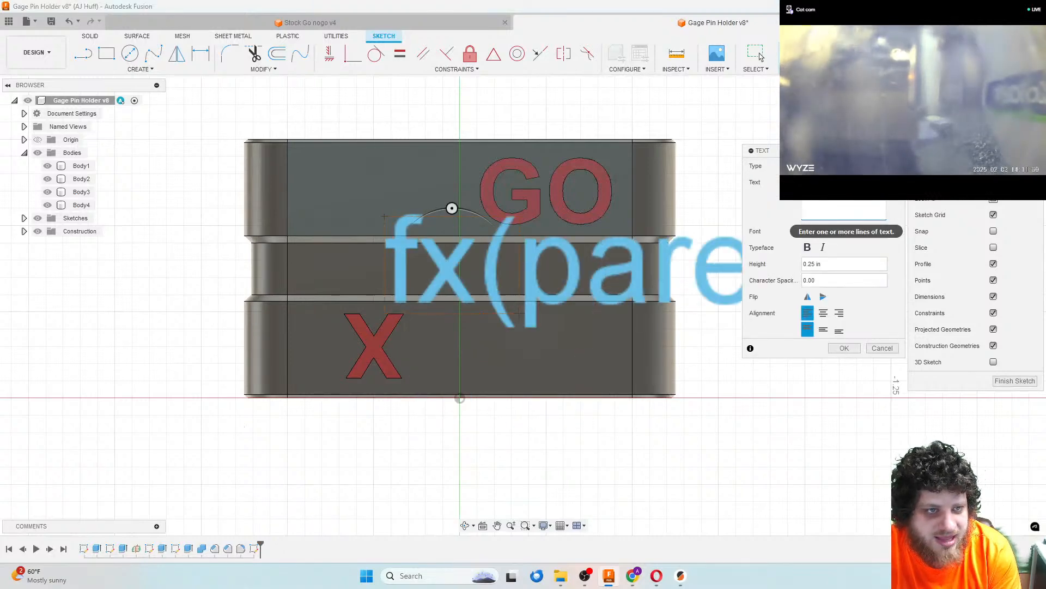
pyautogui.press('BackSpace')
pyautogui.press('BackSpace')
pyautogui.press('BackSpace')
pyautogui.press('BackSpace')
pyautogui.press('BackSpace')
pyautogui.press('BackSpace')
pyautogui.press('BackSpace')
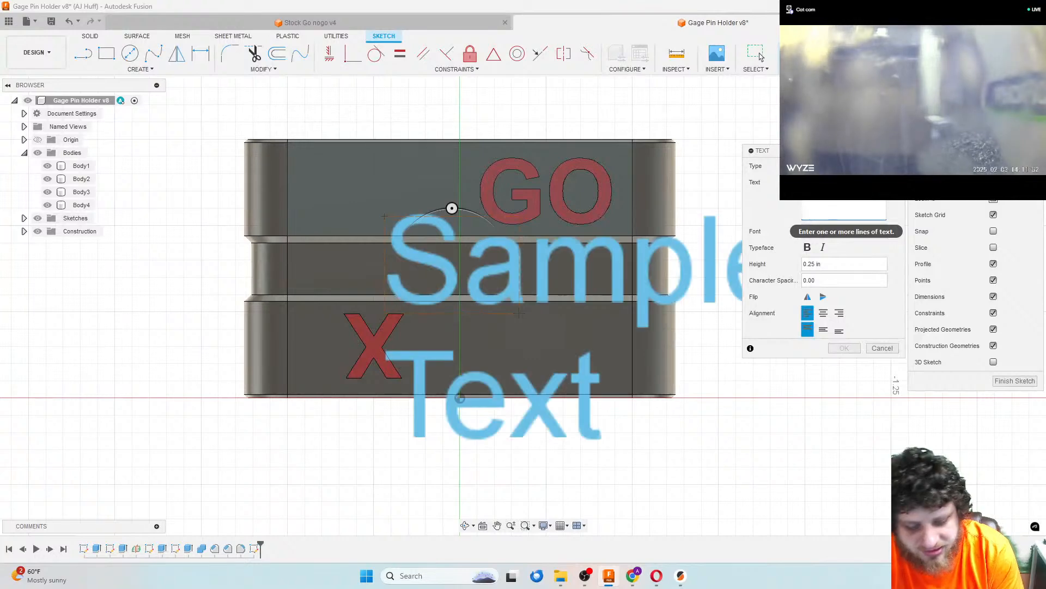
pyautogui.write('\\\\Fea')
pyautogui.press('BackSpace')
pyautogui.press('BackSpace')
pyautogui.press('BackSpace')
pyautogui.press('BackSpace')
pyautogui.press('BackSpace')
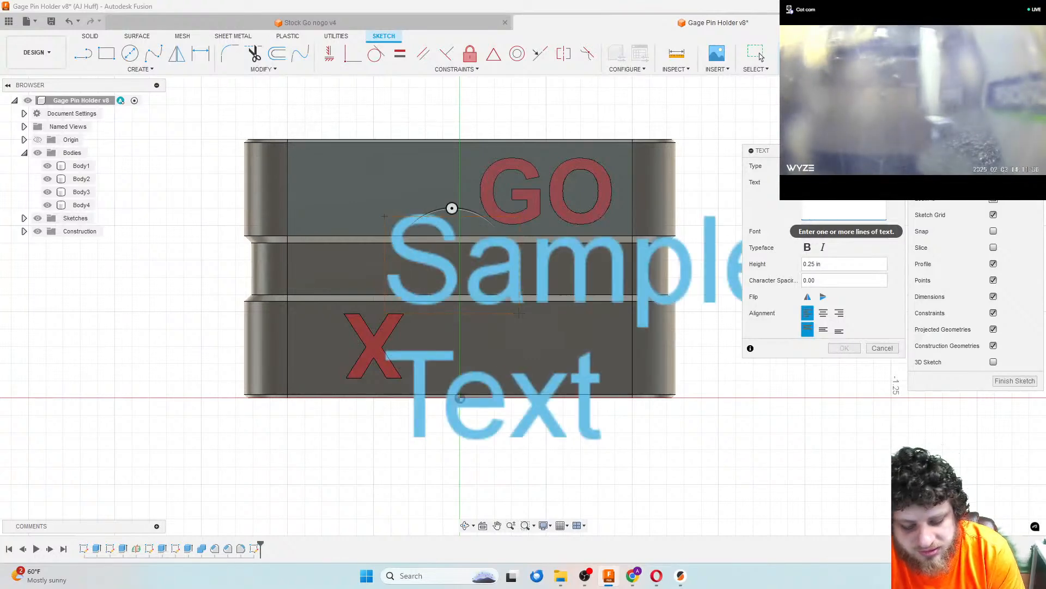
pyautogui.write('/eare')
pyautogui.press('BackSpace')
pyautogui.press('BackSpace')
pyautogui.press('BackSpace')
pyautogui.press('BackSpace')
pyautogui.press('BackSpace')
pyautogui.write('*erawe')
pyautogui.press('BackSpace')
pyautogui.press('BackSpace')
pyautogui.press('BackSpace')
pyautogui.press('BackSpace')
pyautogui.press('BackSpace')
pyautogui.press('BackSpace')
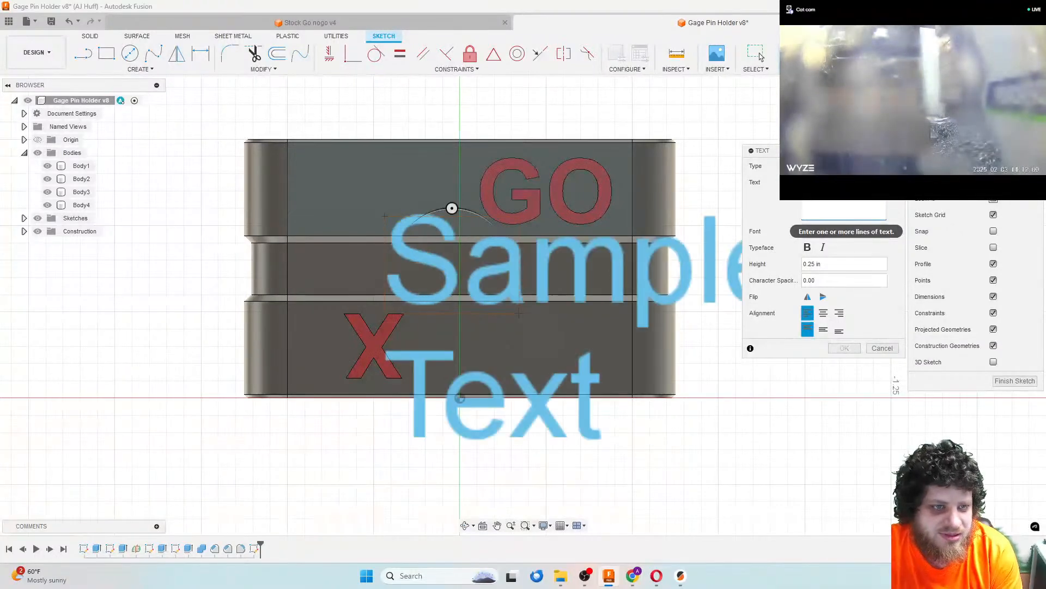
pyautogui.press('Escape')
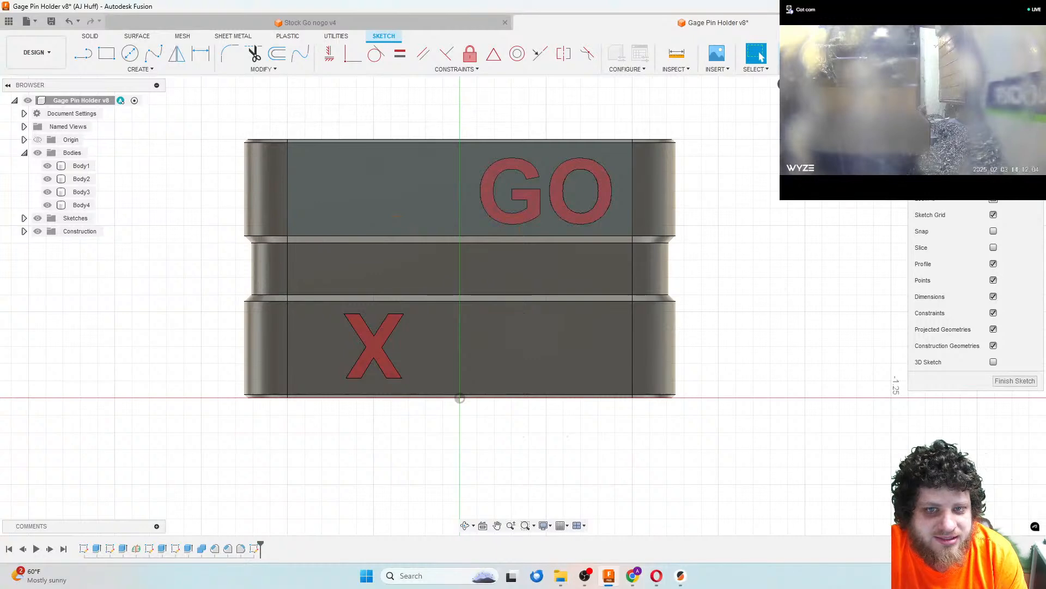
# Step: Finish the sketch and delete it from the timeline
pyautogui.click(799, 54)
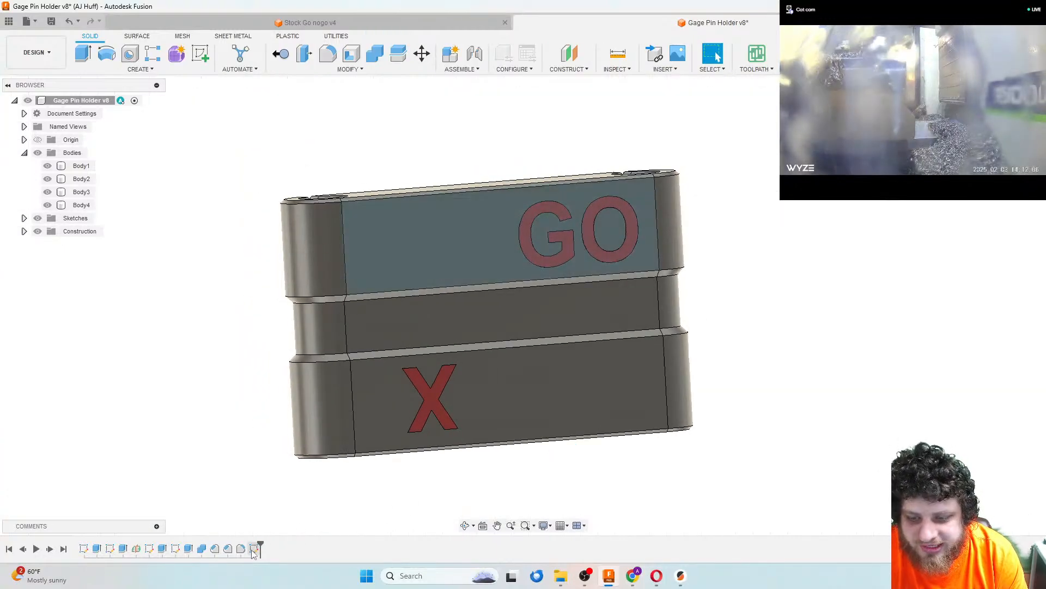
pyautogui.rightClick(253, 549)
pyautogui.click(278, 470)
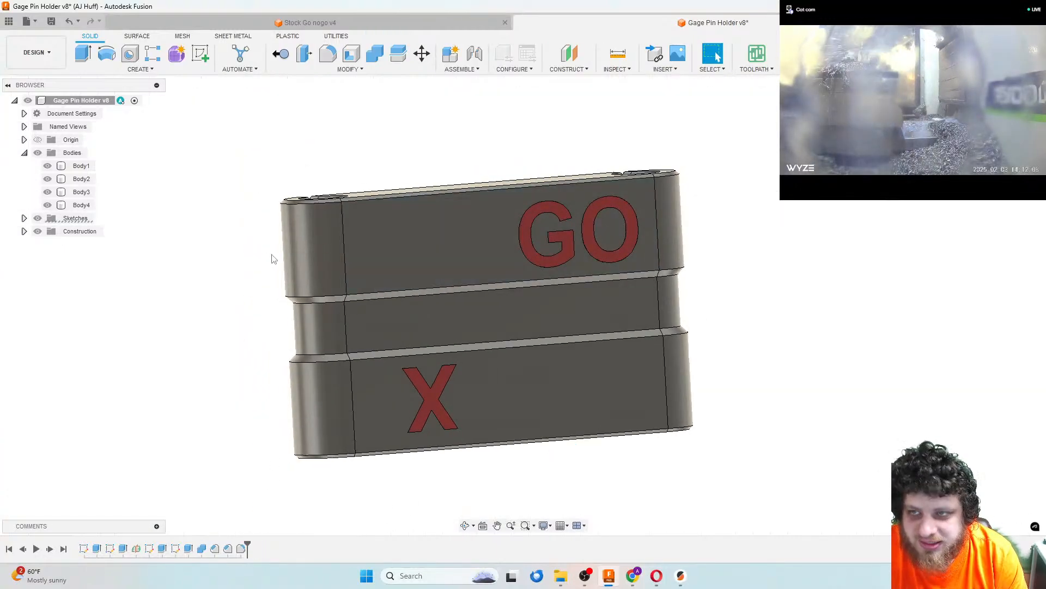
# Step: Save the design as a new version and bring up Scripts and Add-Ins
pyautogui.click(51, 21)
pyautogui.click(516, 297)
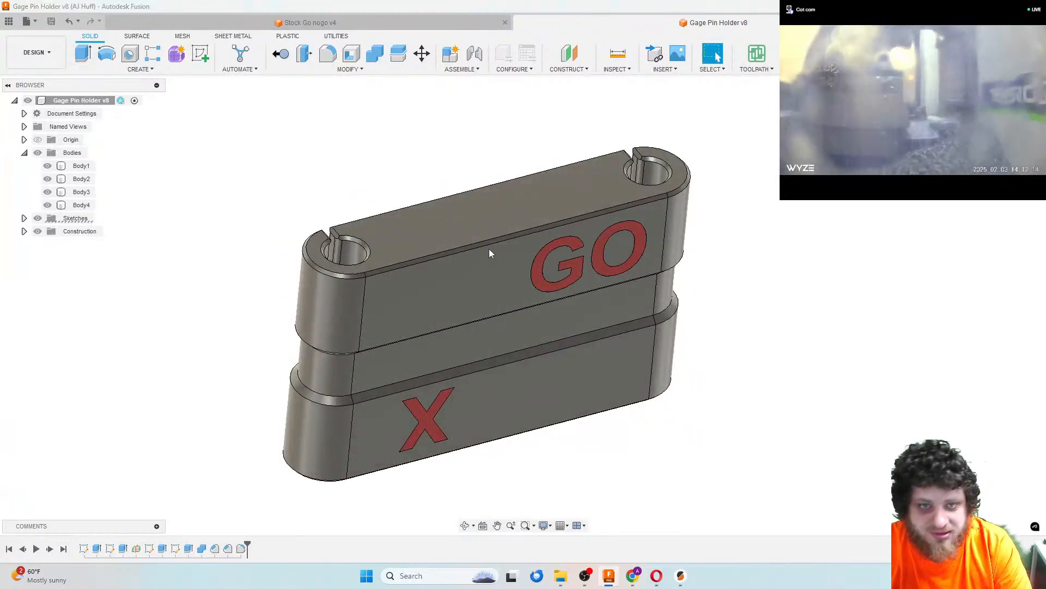
pyautogui.hotkey('shift', 's')
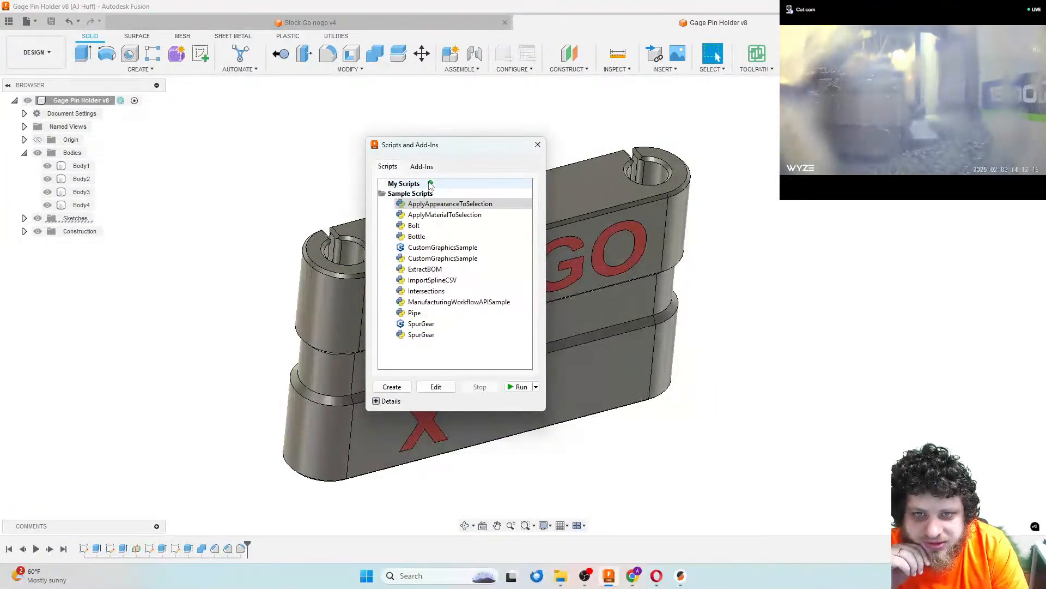
# Step: Look at the Add-Ins and Scripts lists, cancel adding a script folder, and close the dialog
pyautogui.click(423, 167)
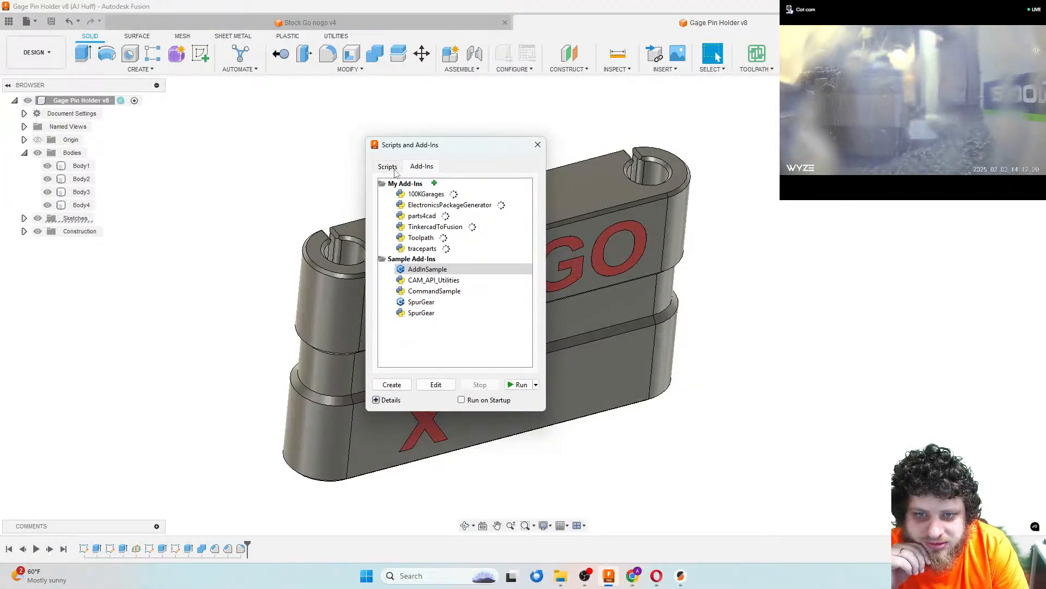
pyautogui.click(388, 166)
pyautogui.click(430, 185)
pyautogui.click(851, 426)
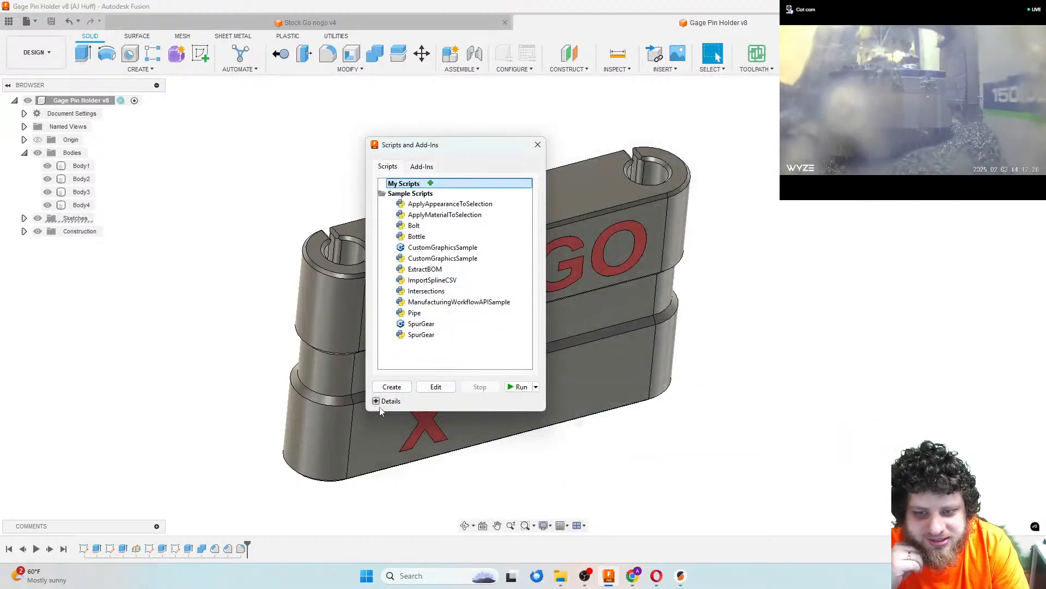
pyautogui.click(538, 145)
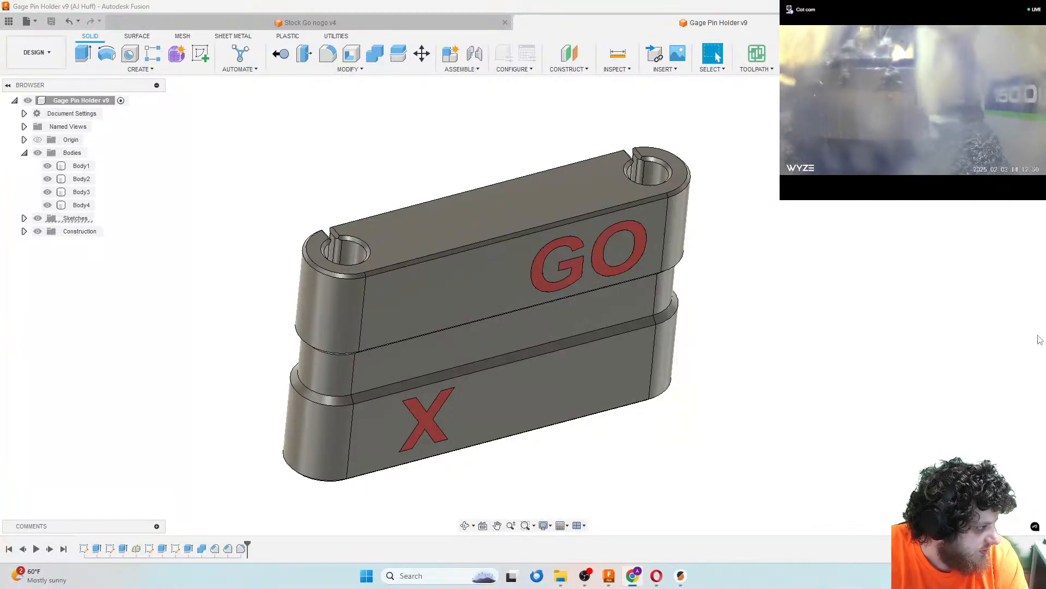
pyautogui.click(656, 263)
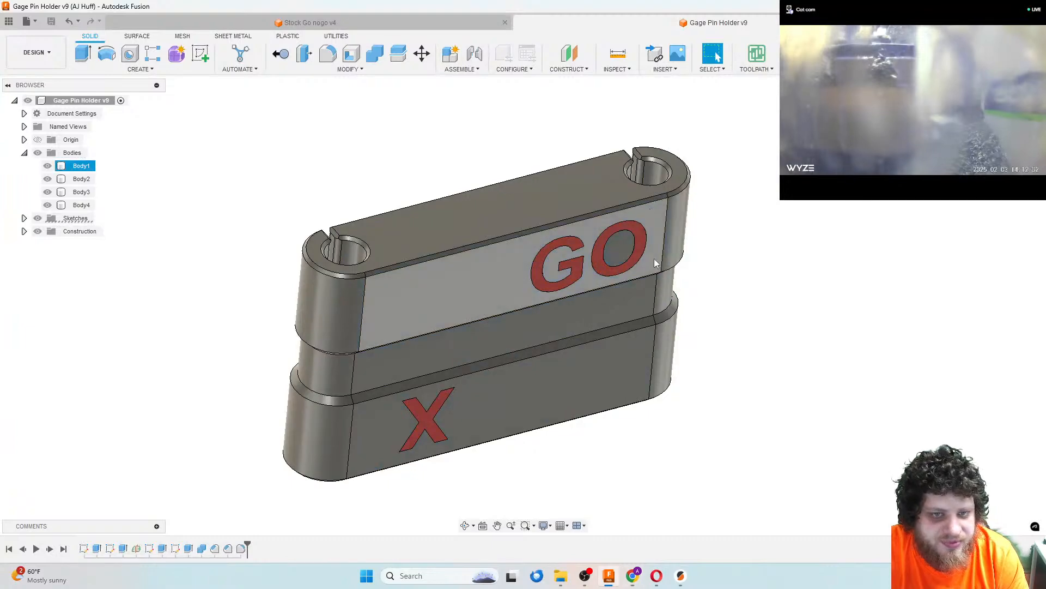
pyautogui.keyDown('shift'); pyautogui.moveTo(738, 358); pyautogui.dragTo(691, 340, button='middle'); pyautogui.keyUp('shift')
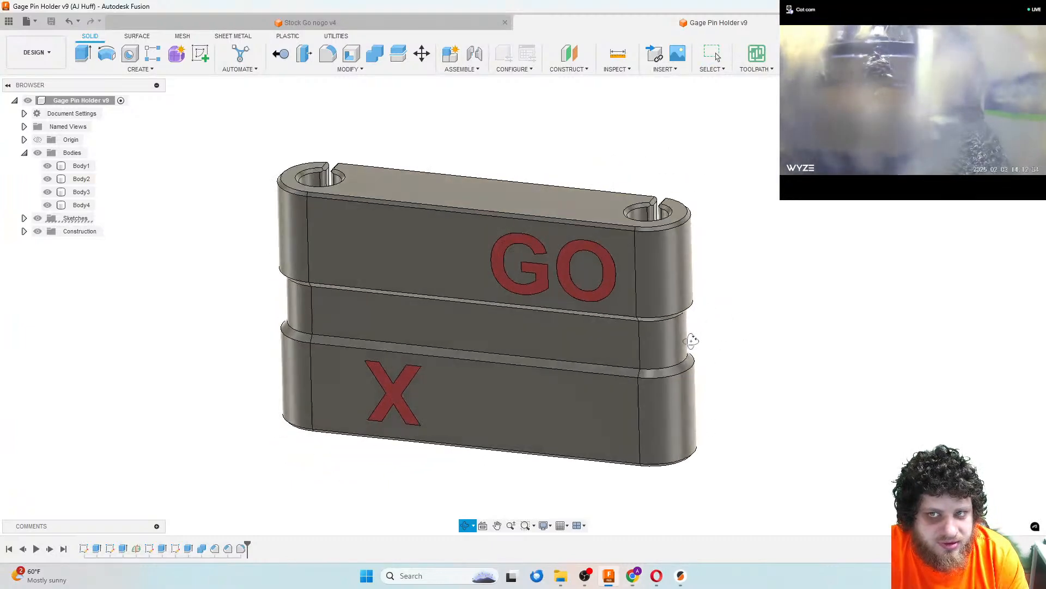
pyautogui.click(526, 242)
pyautogui.scroll(3, 518, 235)
pyautogui.keyDown('shift'); pyautogui.moveTo(286, 218); pyautogui.dragTo(560, 171, button='middle'); pyautogui.keyUp('shift')
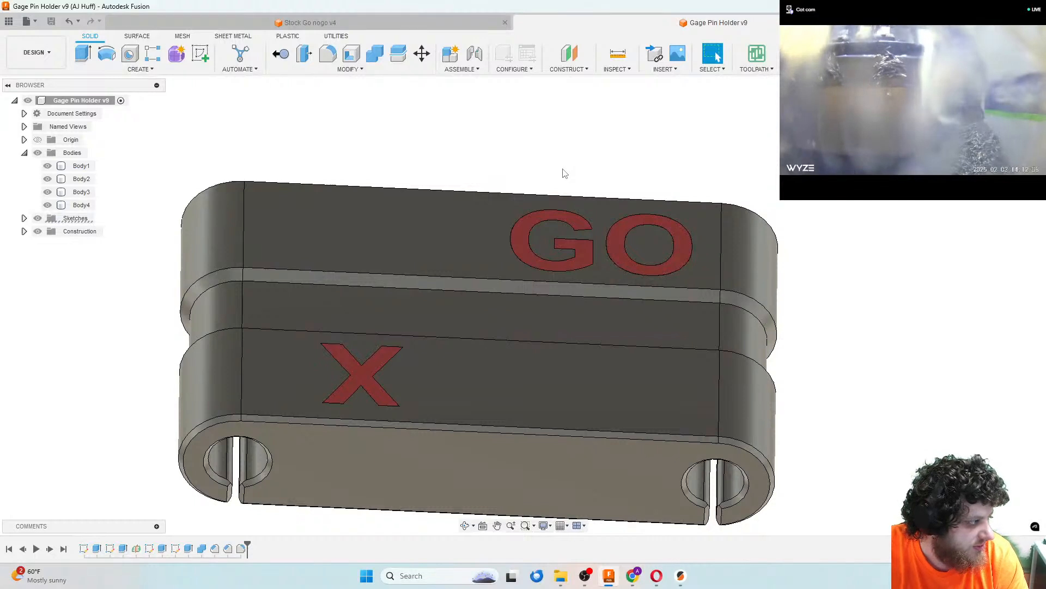
pyautogui.click(268, 190)
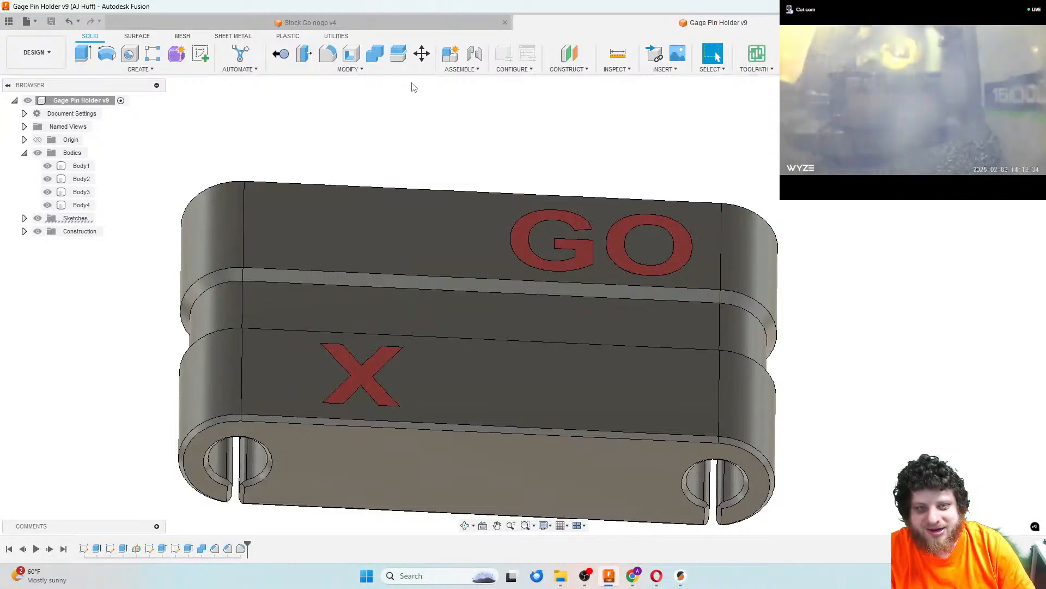
pyautogui.keyDown('shift'); pyautogui.moveTo(699, 175); pyautogui.dragTo(680, 255, button='middle'); pyautogui.keyUp('shift')
pyautogui.scroll(-5, 680, 256)
pyautogui.keyDown('shift'); pyautogui.moveTo(626, 225); pyautogui.dragTo(640, 252, button='middle'); pyautogui.keyUp('shift')
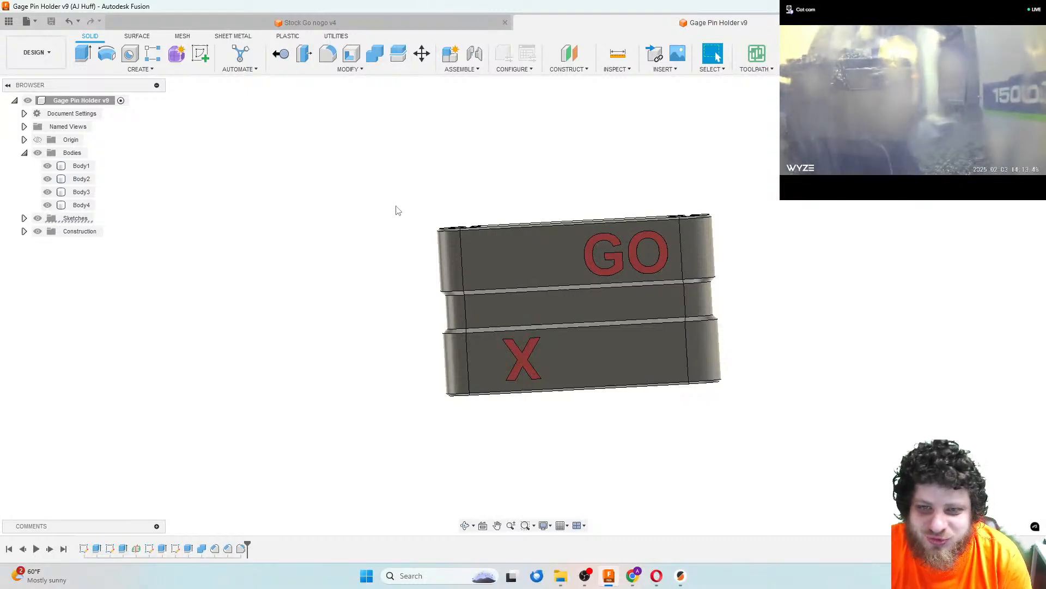
pyautogui.moveTo(430, 275); pyautogui.dragTo(399, 248, button='middle')
pyautogui.keyDown('shift'); pyautogui.moveTo(399, 247); pyautogui.dragTo(420, 291, button='middle'); pyautogui.keyUp('shift')
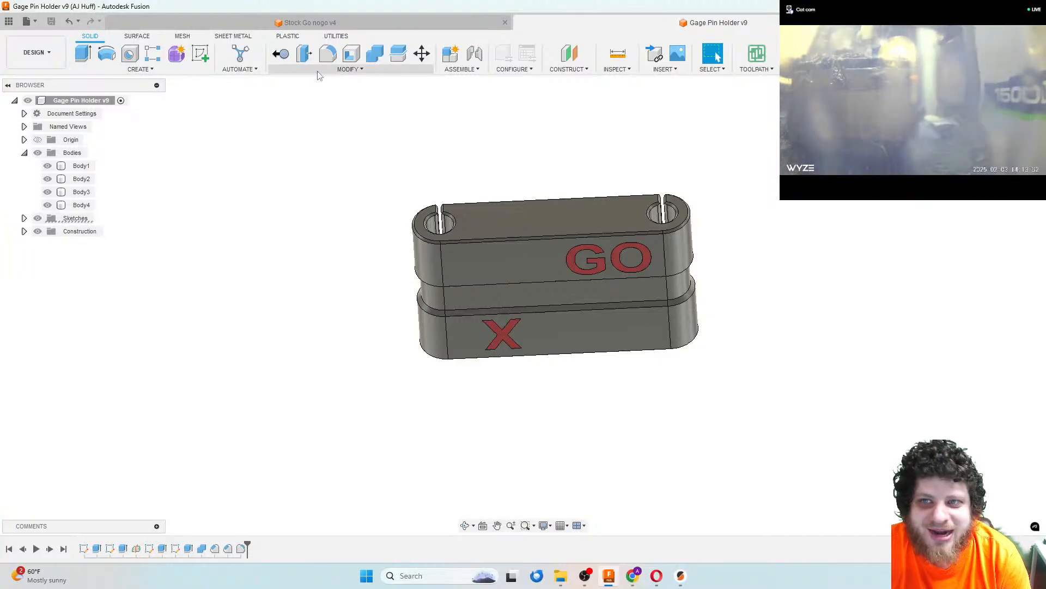
# Step: Switch to Manufacture, open the Tool Library, and view the Haas Swing libraries
pyautogui.click(36, 52)
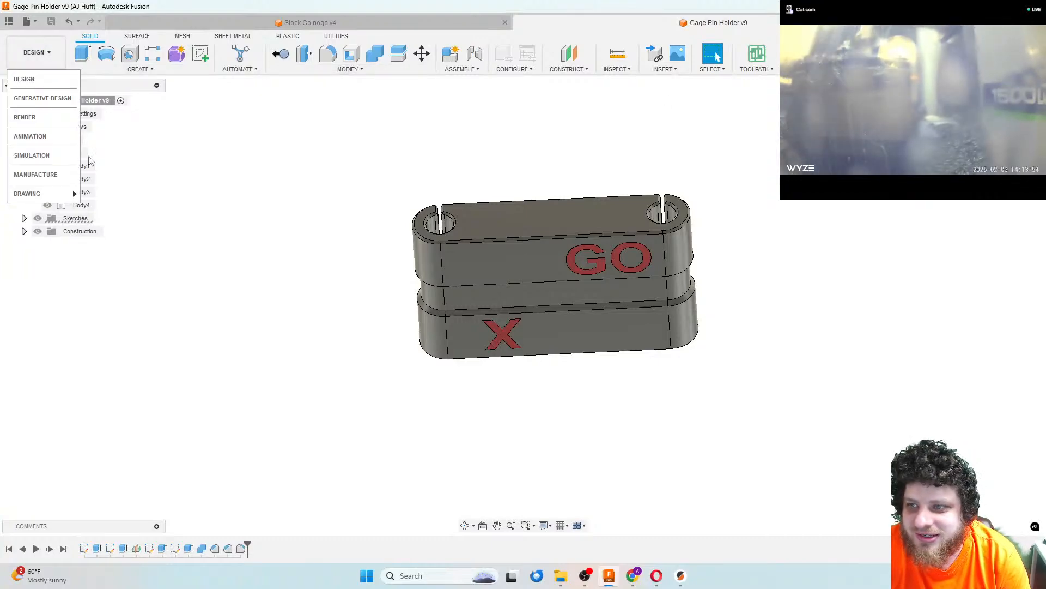
pyautogui.click(36, 174)
pyautogui.click(618, 53)
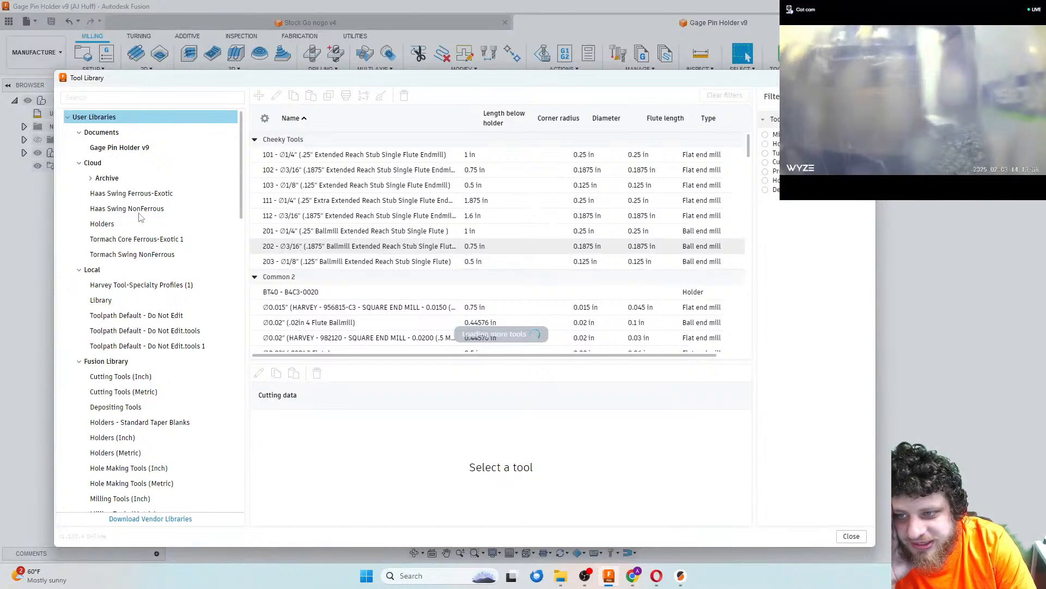
pyautogui.click(101, 300)
pyautogui.click(131, 193)
pyautogui.click(155, 212)
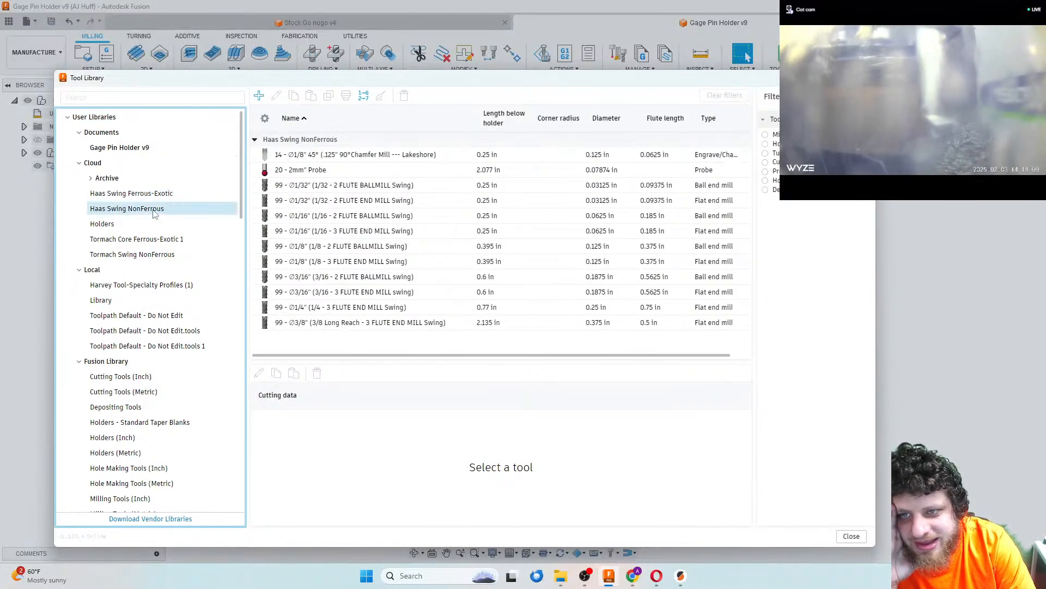
# Step: Cycle through the Tormach and Haas libraries, ending on Tormach Swing NonFerrous
pyautogui.click(155, 239)
pyautogui.click(158, 255)
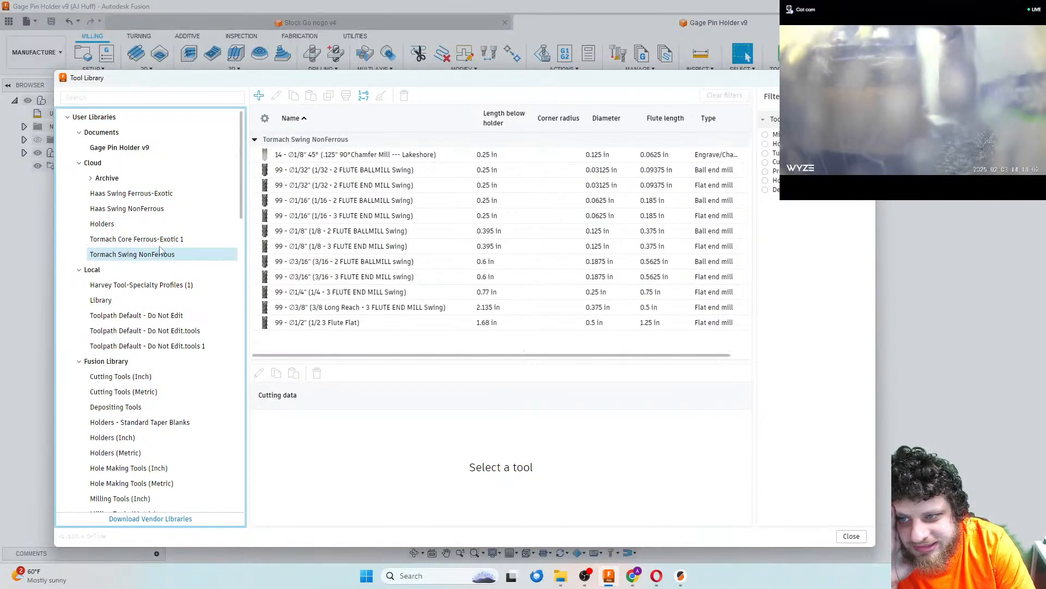
pyautogui.click(140, 239)
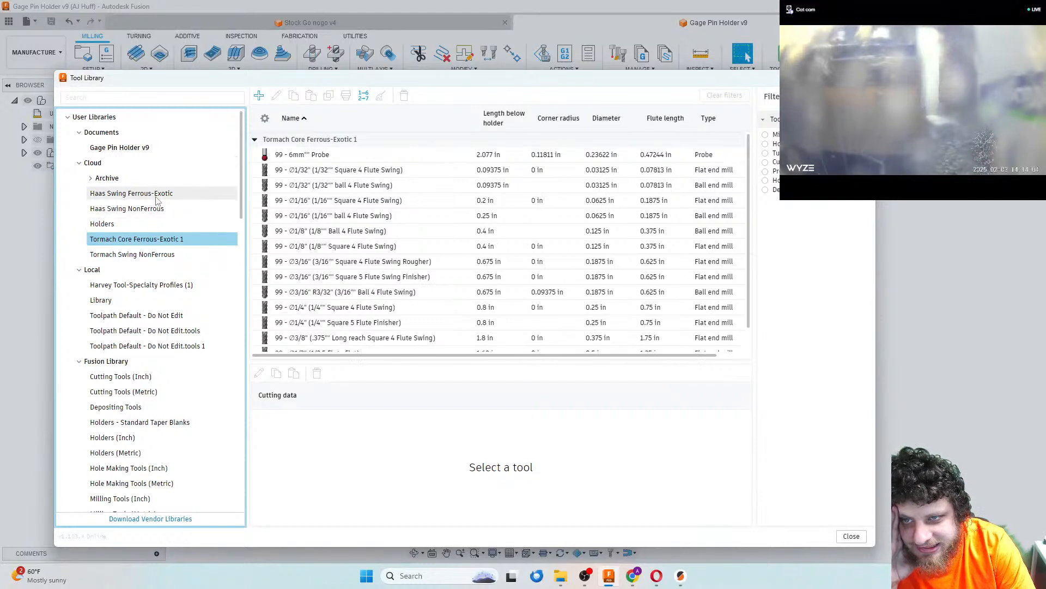
pyautogui.click(150, 194)
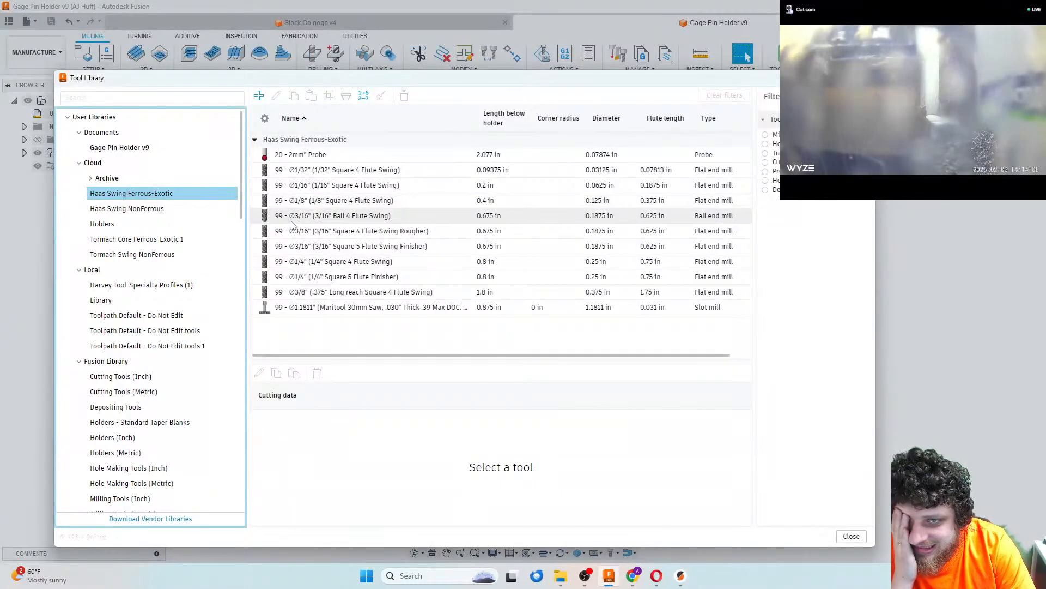
pyautogui.click(163, 209)
pyautogui.click(172, 244)
pyautogui.click(170, 254)
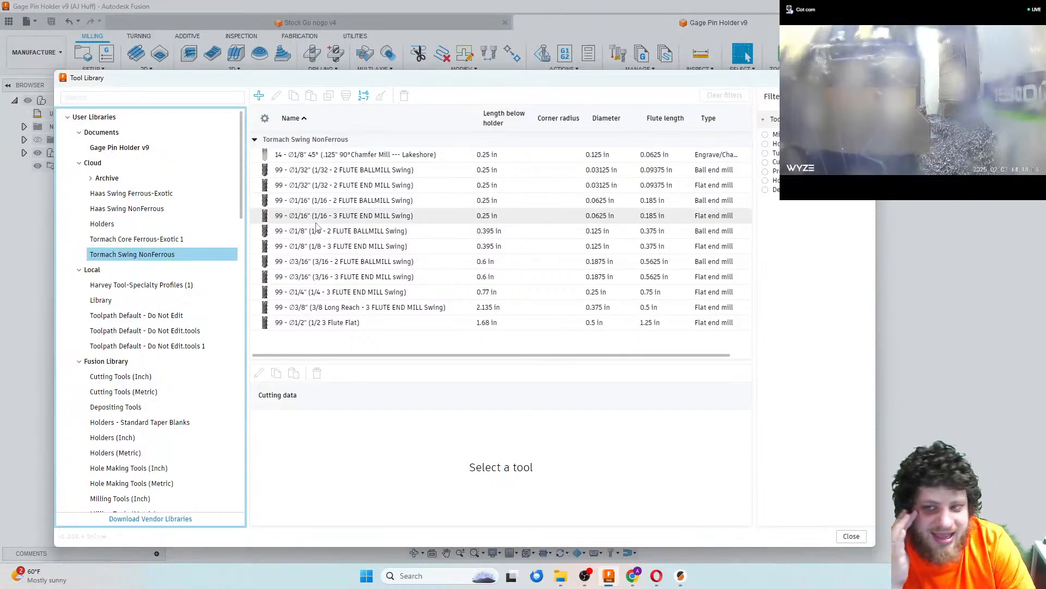
pyautogui.click(173, 193)
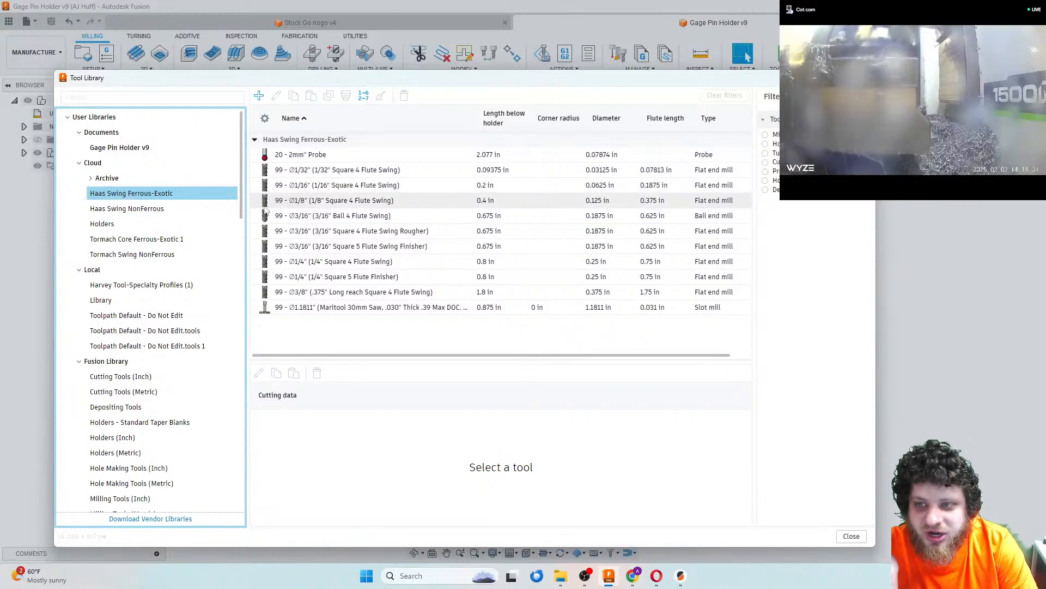
pyautogui.click(158, 254)
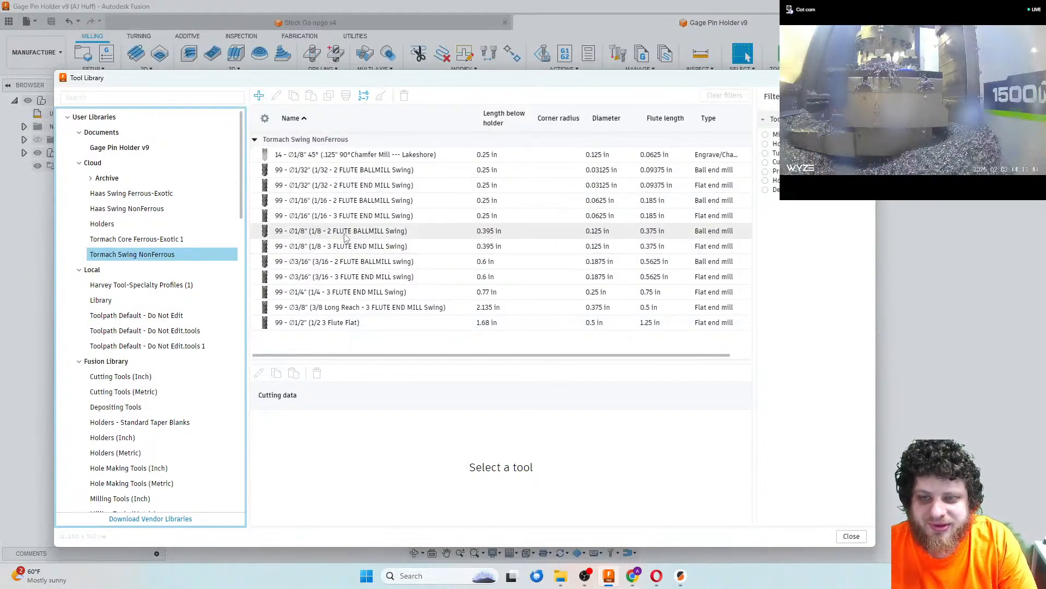
# Step: Inspect the 3/16 2-flute ballmill and 1/8 3-flute end mill, including Aluminum Roughing data
pyautogui.click(146, 239)
pyautogui.click(146, 194)
pyautogui.click(146, 209)
pyautogui.click(143, 254)
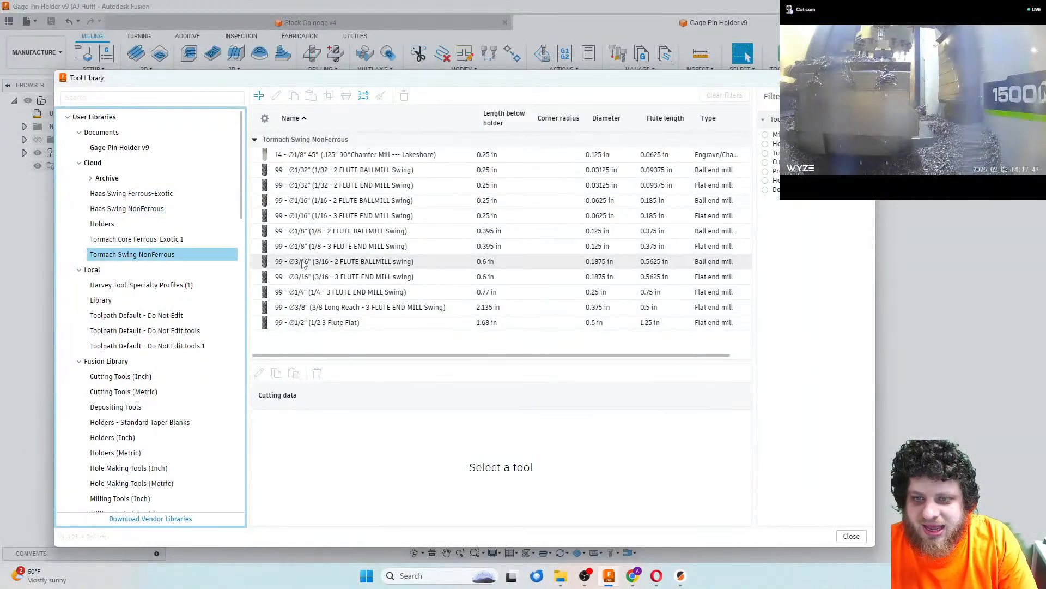
pyautogui.click(337, 266)
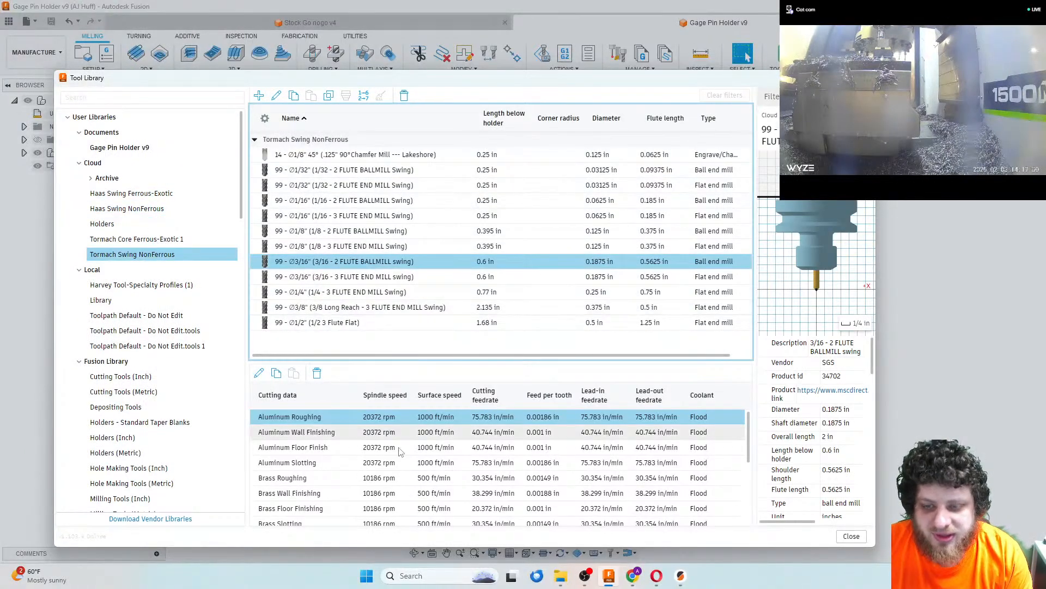
pyautogui.scroll(-3, 355, 458)
pyautogui.scroll(3, 349, 480)
pyautogui.click(338, 246)
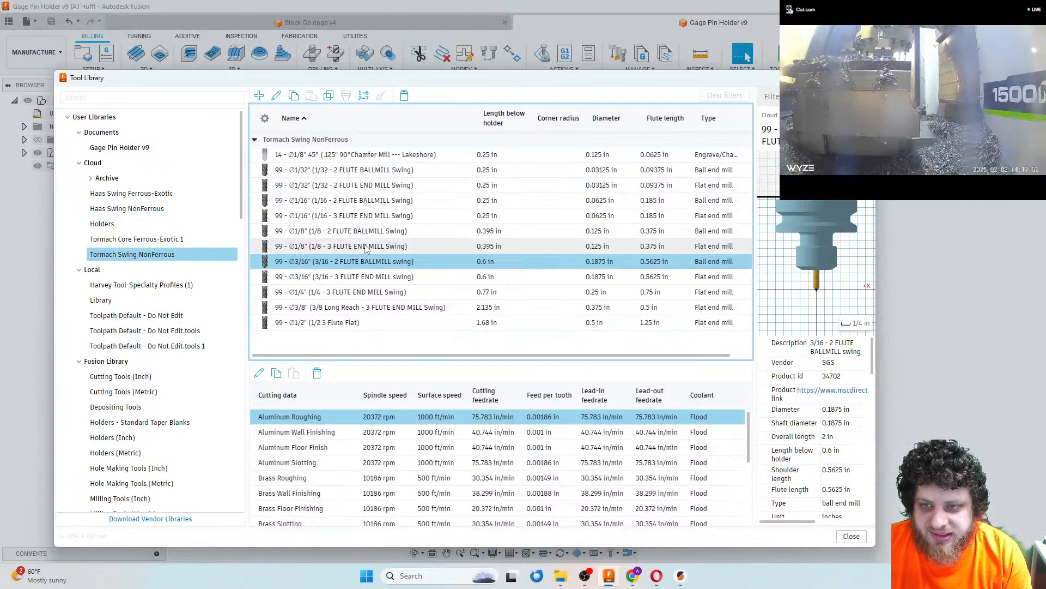
pyautogui.scroll(-3, 373, 432)
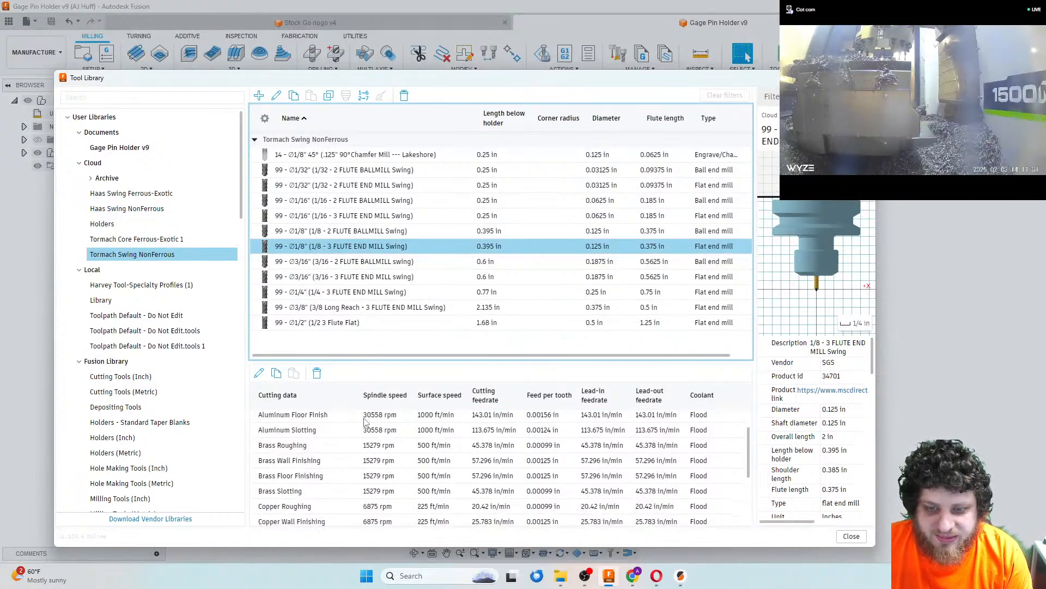
pyautogui.scroll(3, 379, 427)
pyautogui.click(381, 419)
# Step: Inspect the 1/8 ball, 3/16 ball and 3/16 R3/32 ball tools, then clear the selection
pyautogui.click(136, 238)
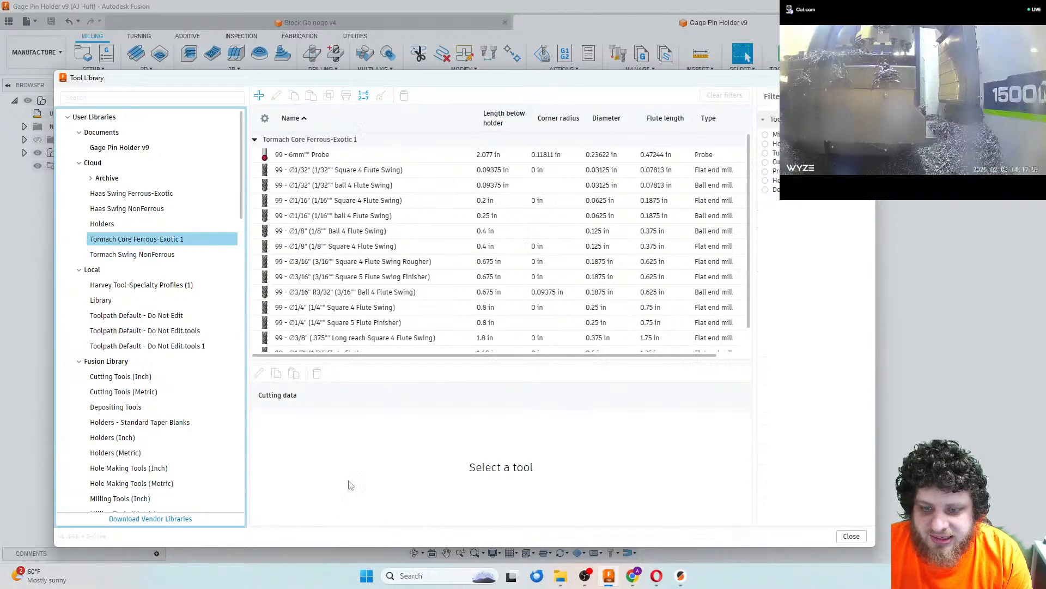
pyautogui.click(349, 231)
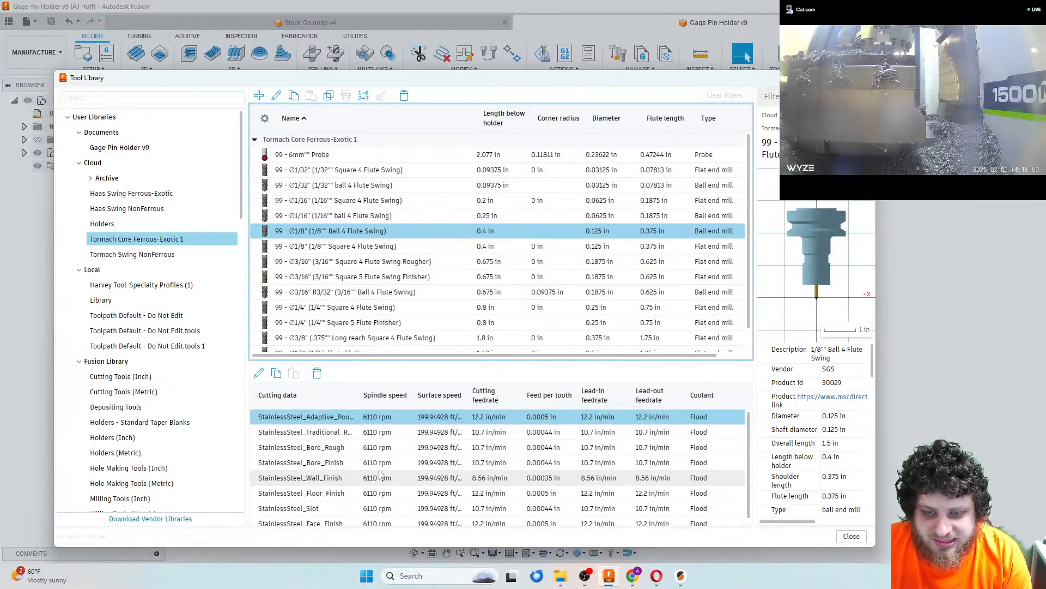
pyautogui.click(131, 193)
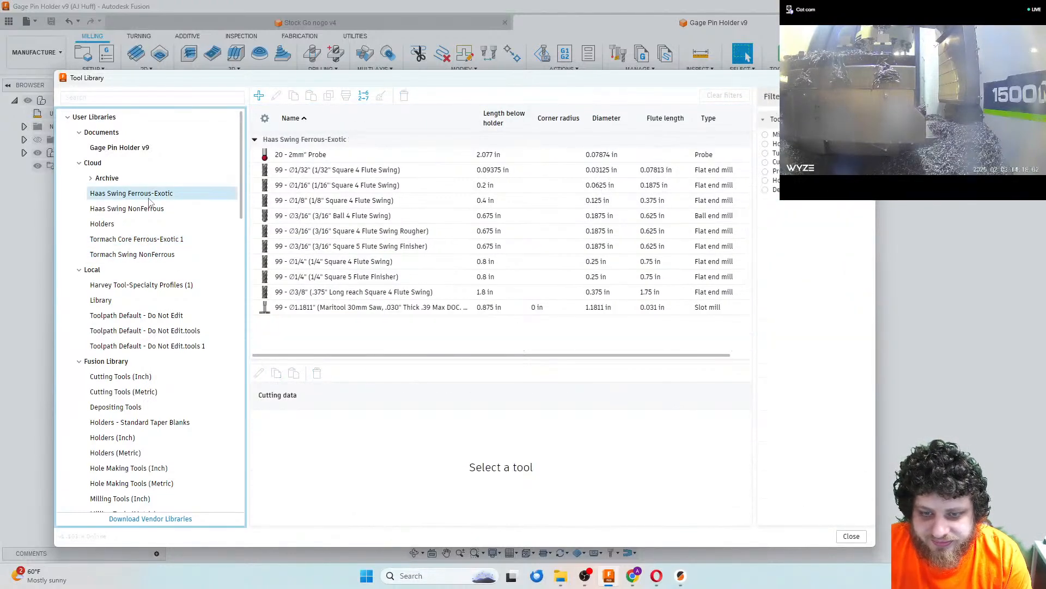
pyautogui.click(327, 215)
pyautogui.scroll(-5, 380, 471)
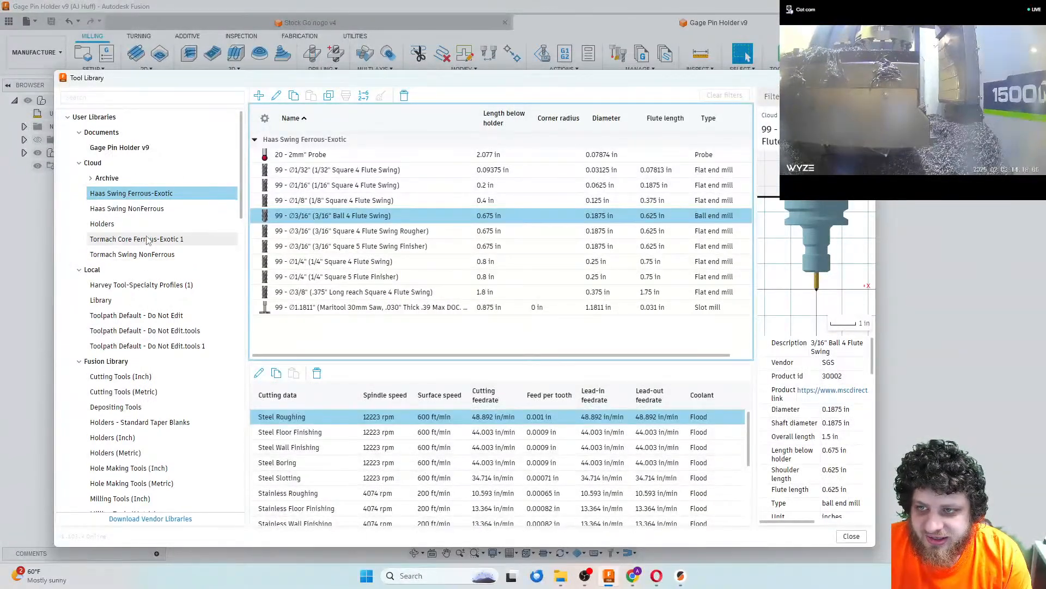
pyautogui.click(144, 238)
pyautogui.click(373, 292)
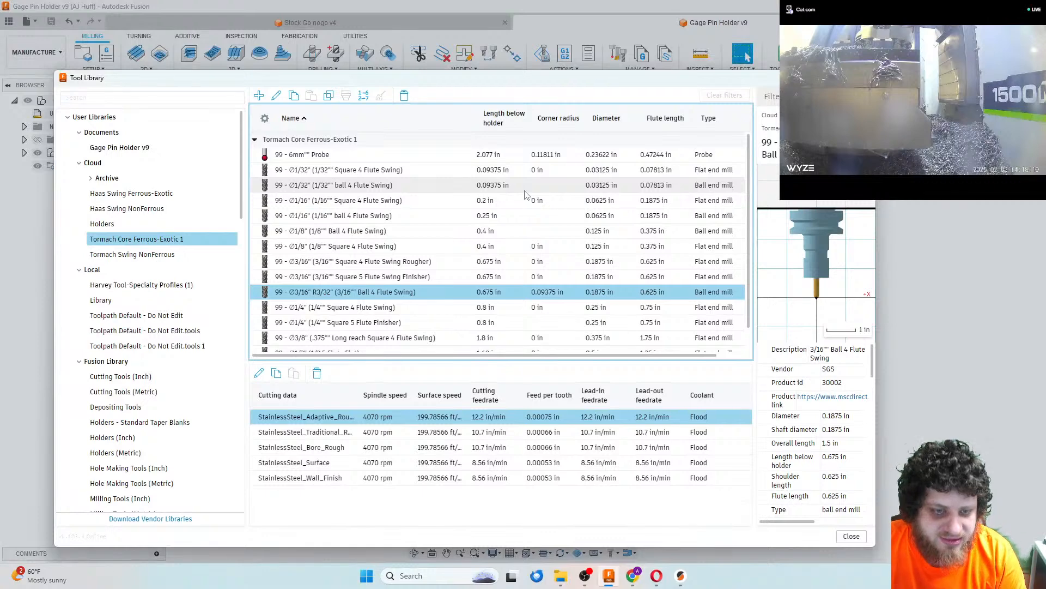
pyautogui.click(163, 240)
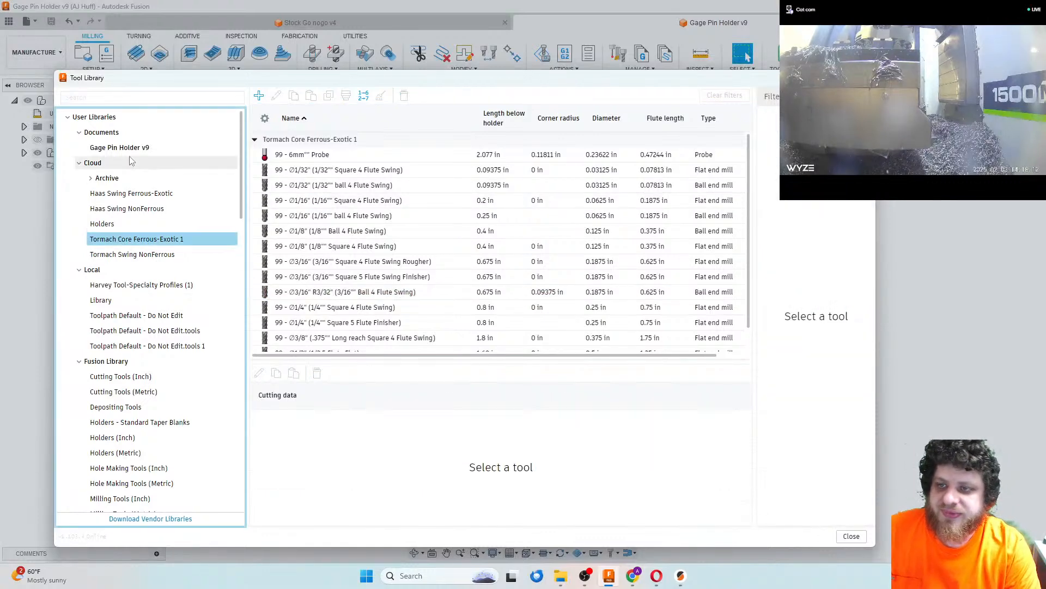
pyautogui.click(609, 423)
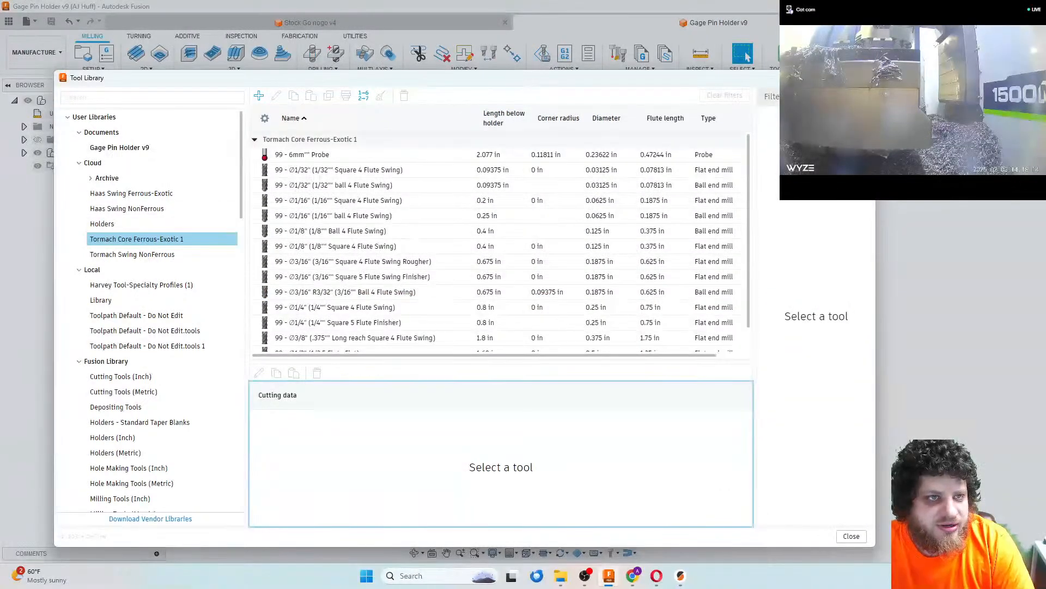
# Step: Close the Fusion tool library, minimize Fusion and launch Notepad from Windows search
pyautogui.click(864, 78)
pyautogui.click(983, 6)
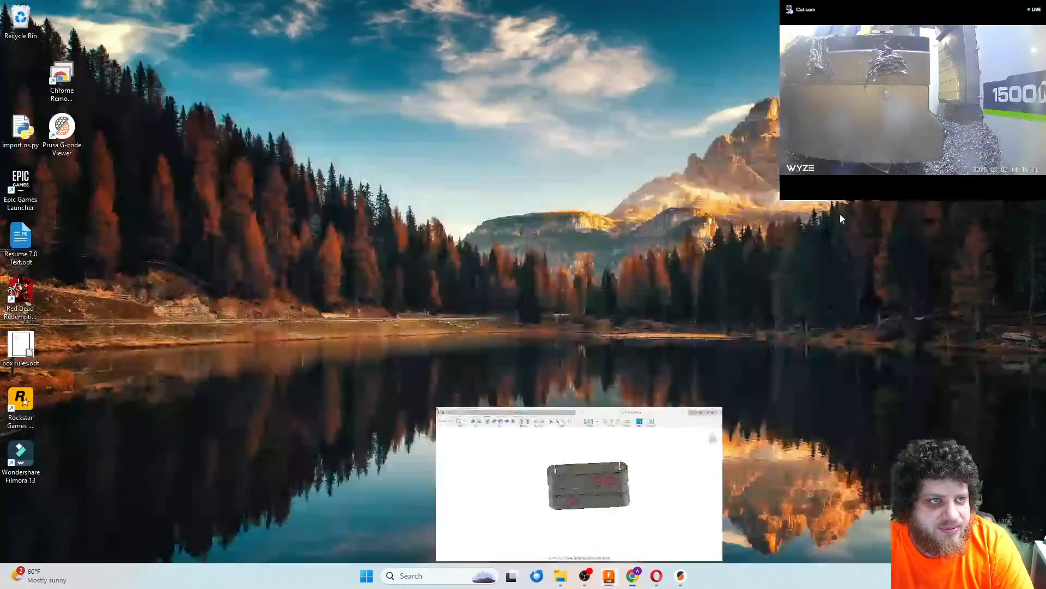
pyautogui.click(415, 575)
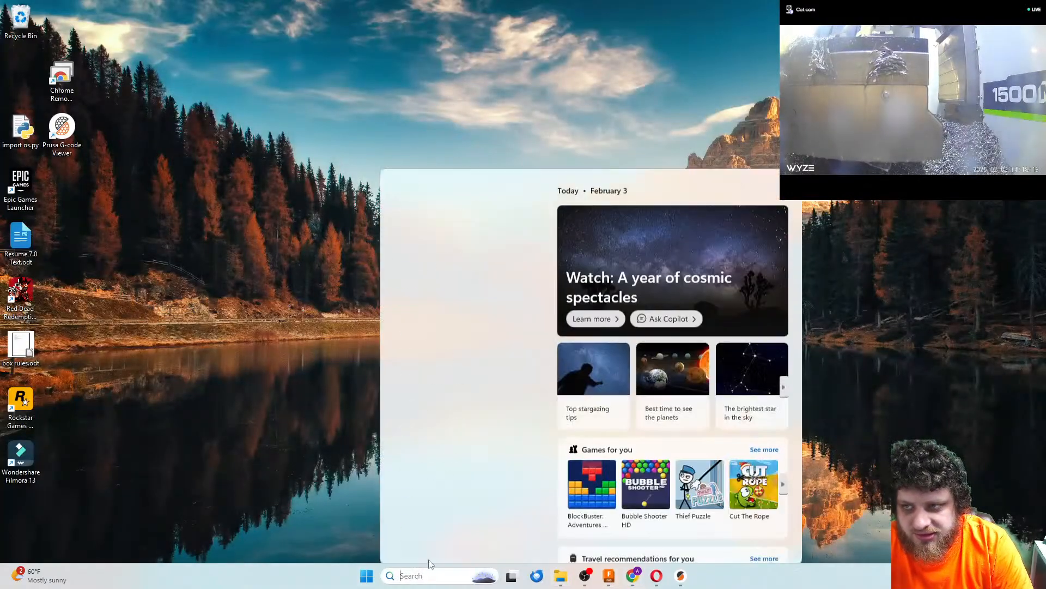
pyautogui.write('notepad')
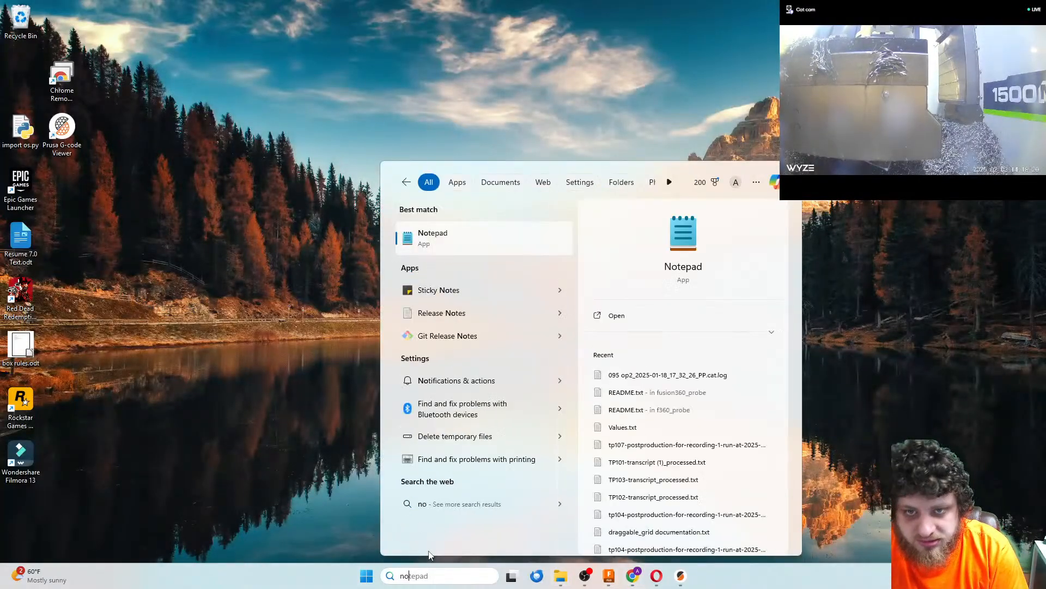
pyautogui.press('Return')
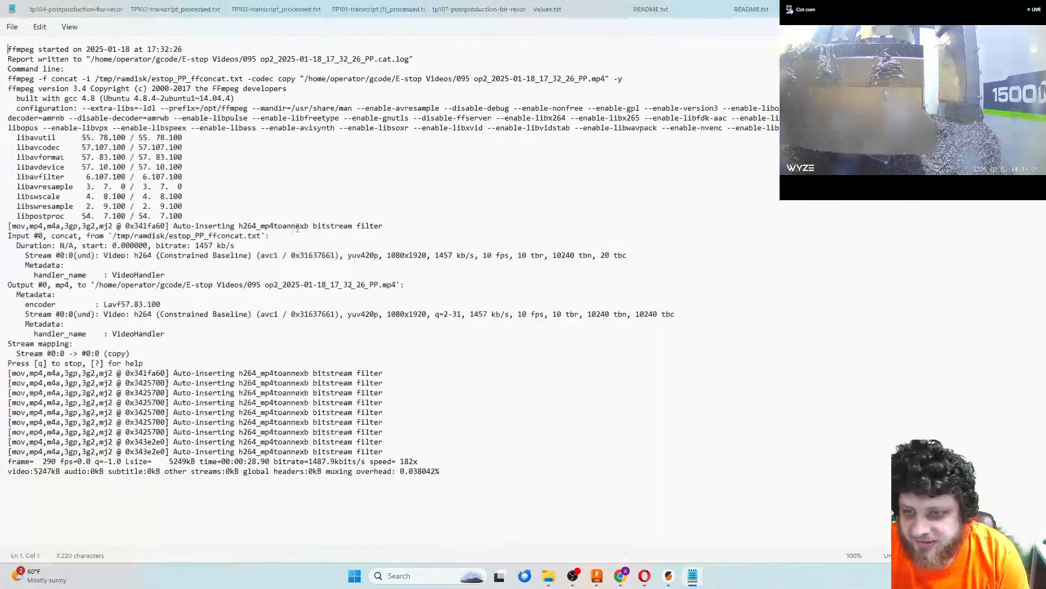
# Step: Close every leftover Notepad tab (transcripts, Values.txt, READMEs, logs), dismissing missing-path errors
pyautogui.click(116, 9)
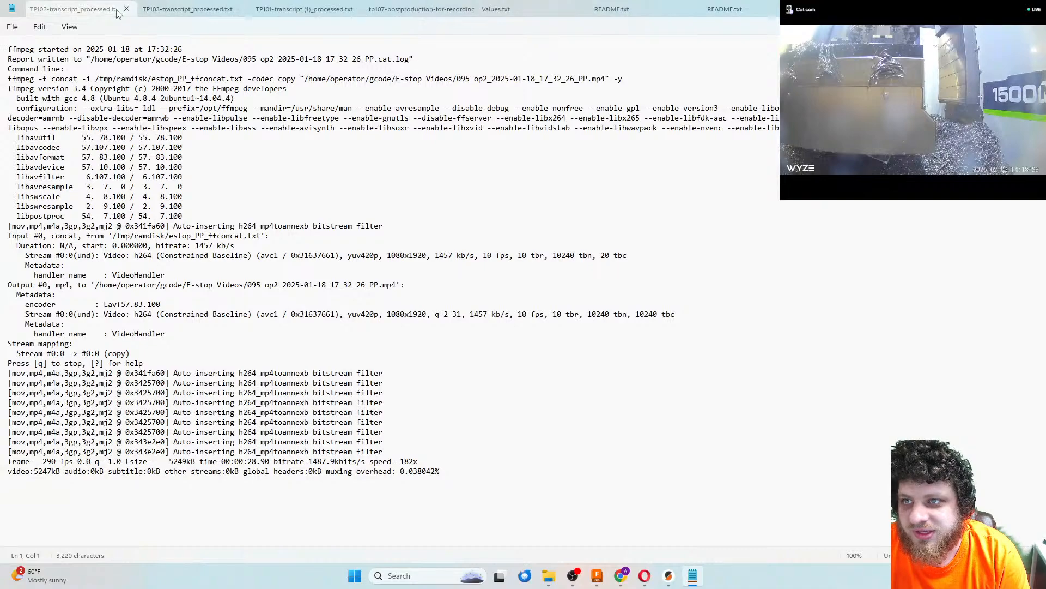
pyautogui.click(116, 9)
pyautogui.click(128, 9)
pyautogui.click(136, 10)
pyautogui.click(144, 10)
pyautogui.click(149, 11)
pyautogui.click(150, 10)
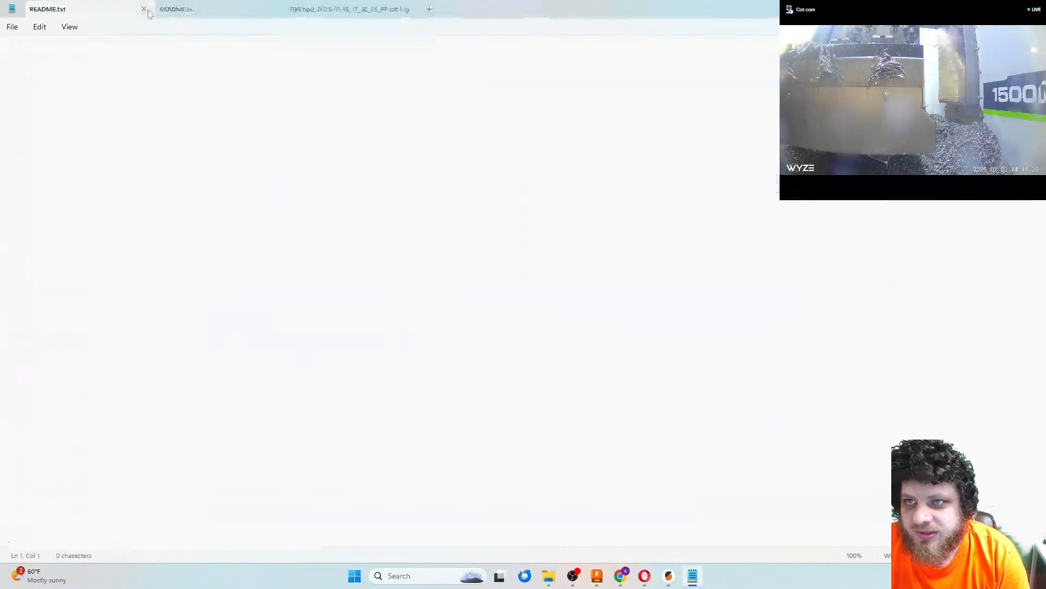
pyautogui.click(560, 314)
pyautogui.click(144, 9)
pyautogui.click(542, 314)
pyautogui.click(144, 9)
pyautogui.click(142, 9)
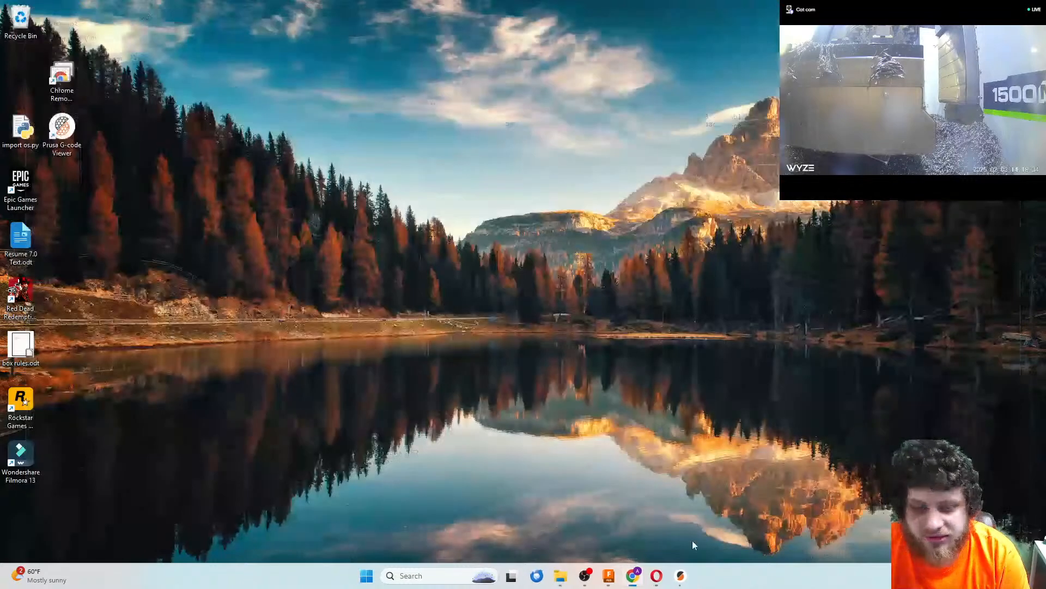
# Step: Relaunch Notepad from search as a fresh empty window and maximize it
pyautogui.click(458, 576)
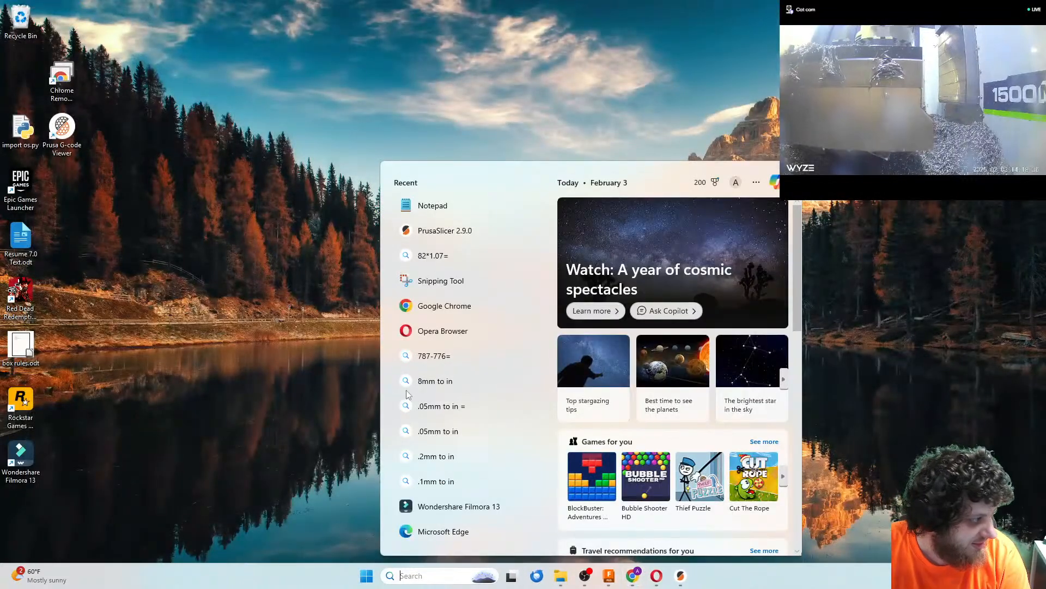
pyautogui.write('not')
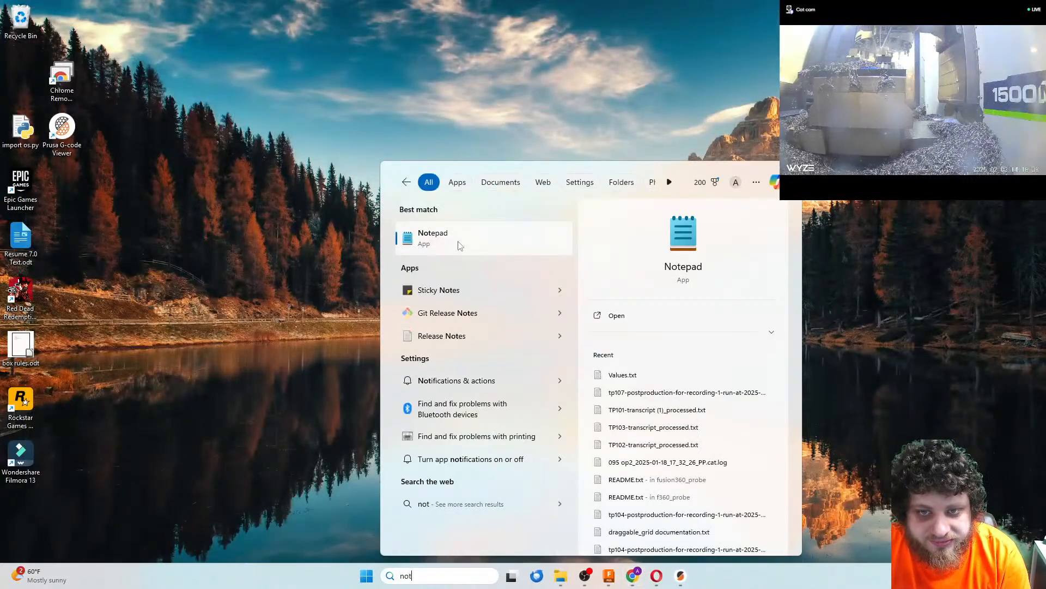
pyautogui.click(456, 240)
pyautogui.moveTo(380, 69); pyautogui.dragTo(248, 1)
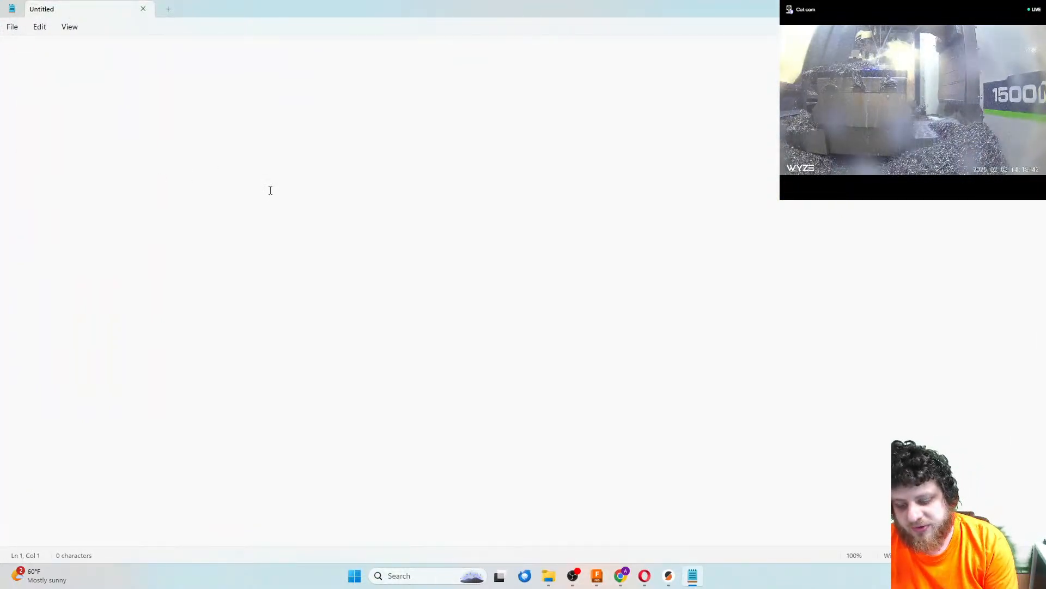
# Step: Type and erase draft words in Notepad, leaving the misspelled 'Materal'
pyautogui.write('Ferrous')
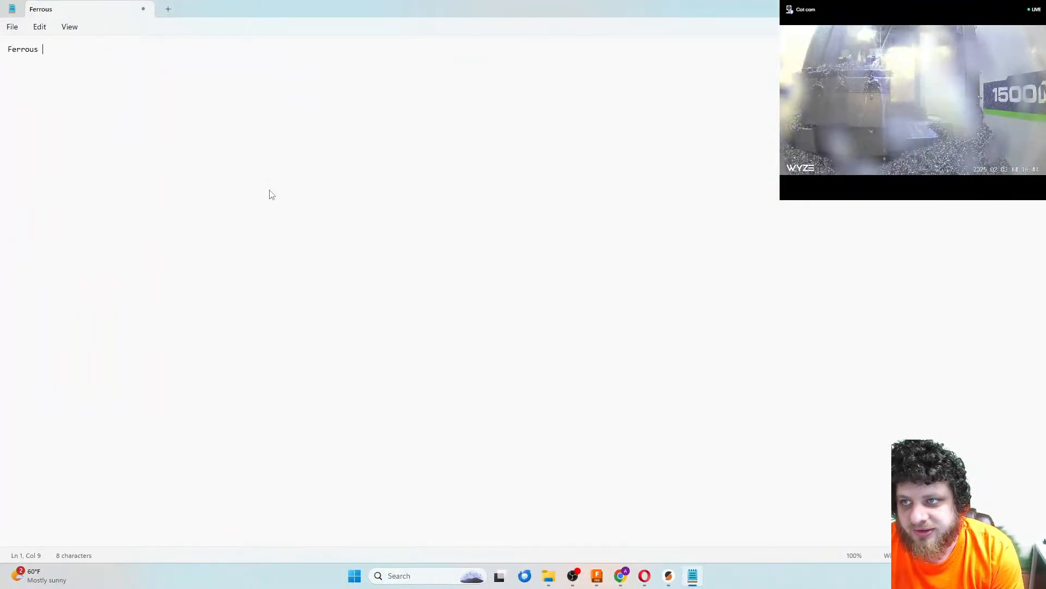
pyautogui.press('BackSpace')
pyautogui.press('BackSpace')
pyautogui.press('BackSpace')
pyautogui.press('BackSpace')
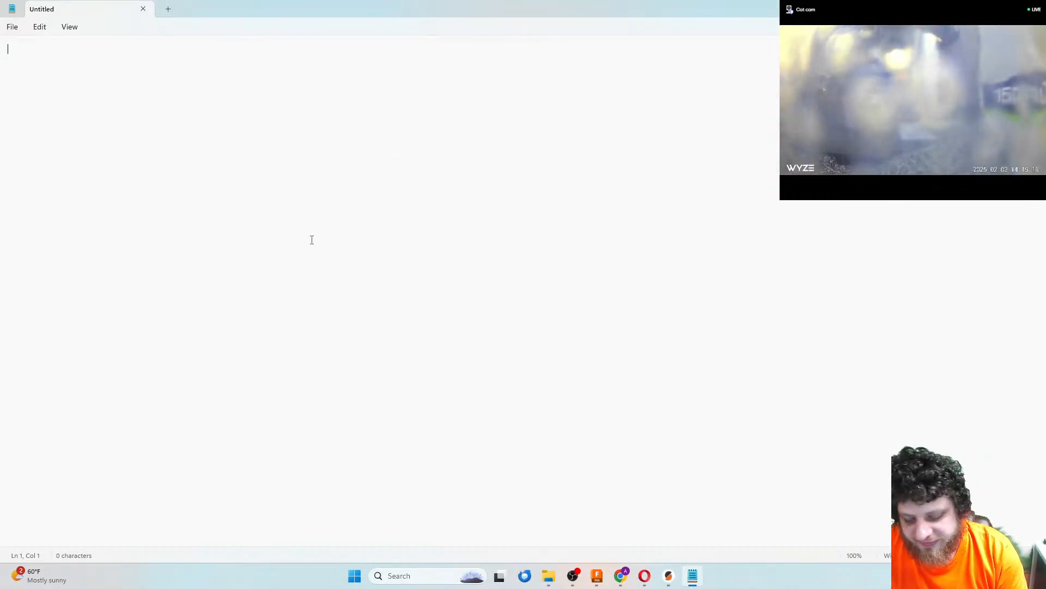
pyautogui.write('Mater')
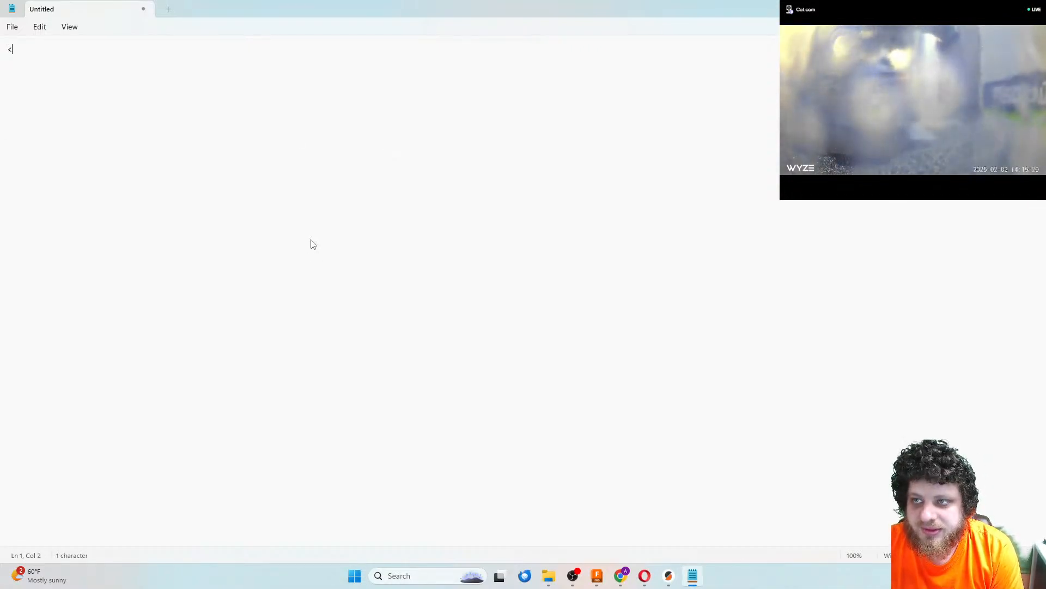
pyautogui.write('ail')
pyautogui.press('BackSpace')
pyautogui.press('BackSpace')
pyautogui.press('BackSpace')
pyautogui.press('BackSpace')
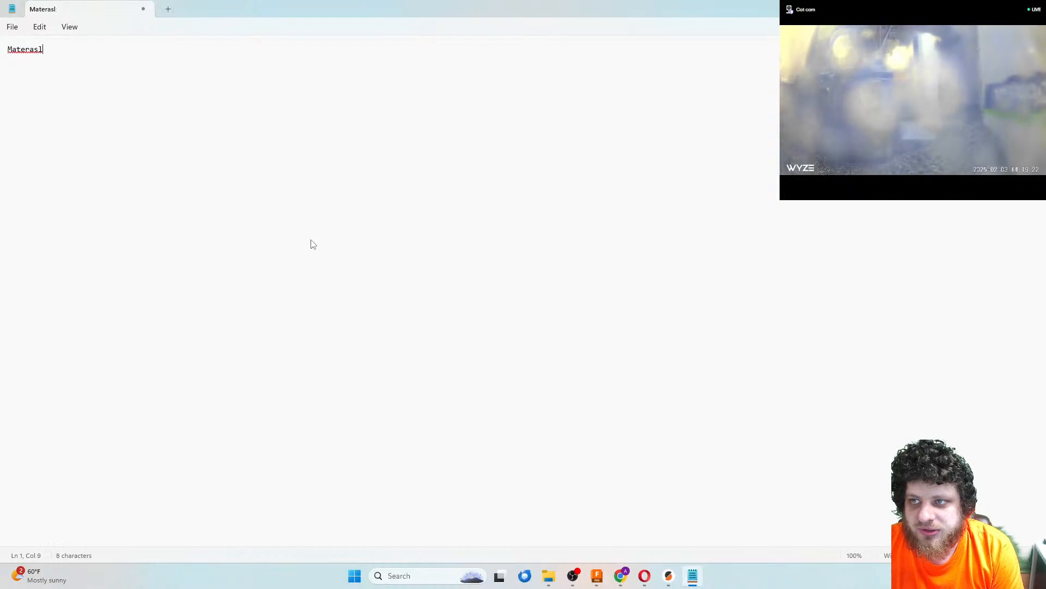
pyautogui.write('al Toolk')
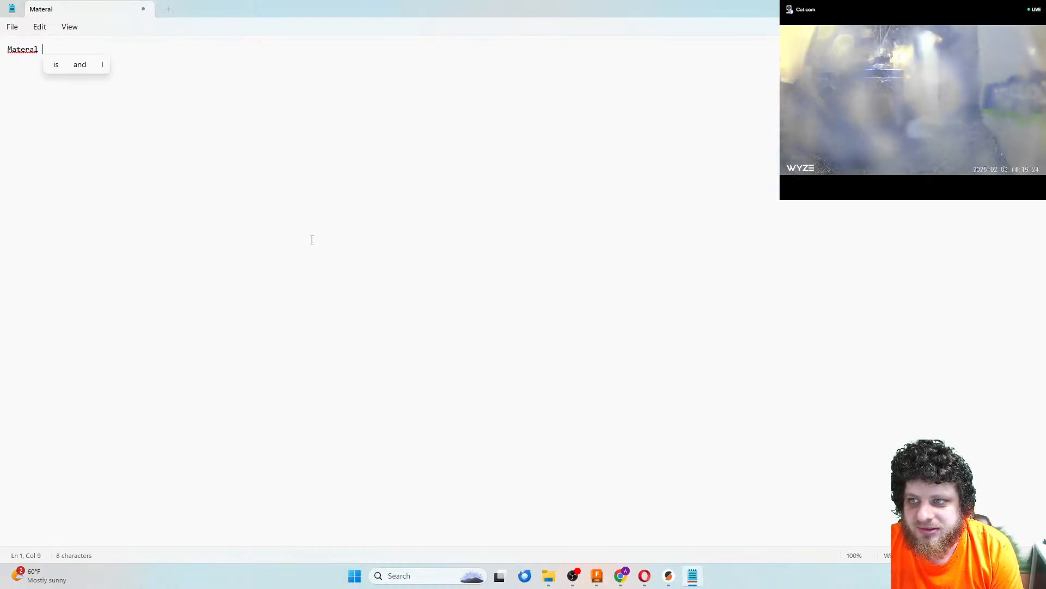
pyautogui.press('BackSpace')
pyautogui.press('BackSpace')
pyautogui.press('BackSpace')
pyautogui.press('BackSpace')
pyautogui.press('BackSpace')
pyautogui.press('BackSpace')
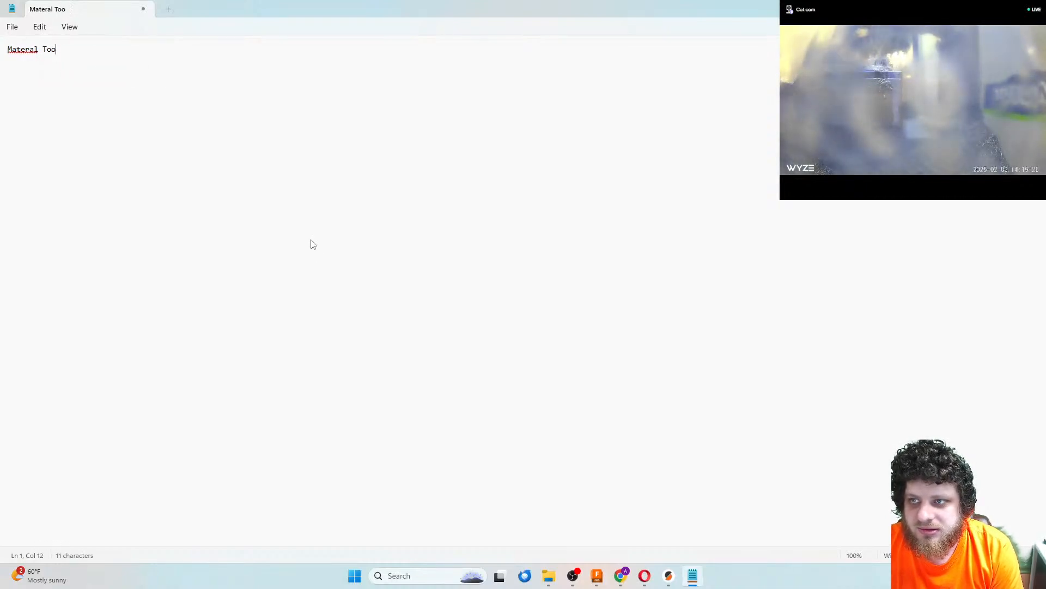
# Step: Check spelling suggestions for 'Materal', then close Notepad without saving
pyautogui.rightClick(26, 45)
pyautogui.rightClick(11, 50)
pyautogui.click(16, 51)
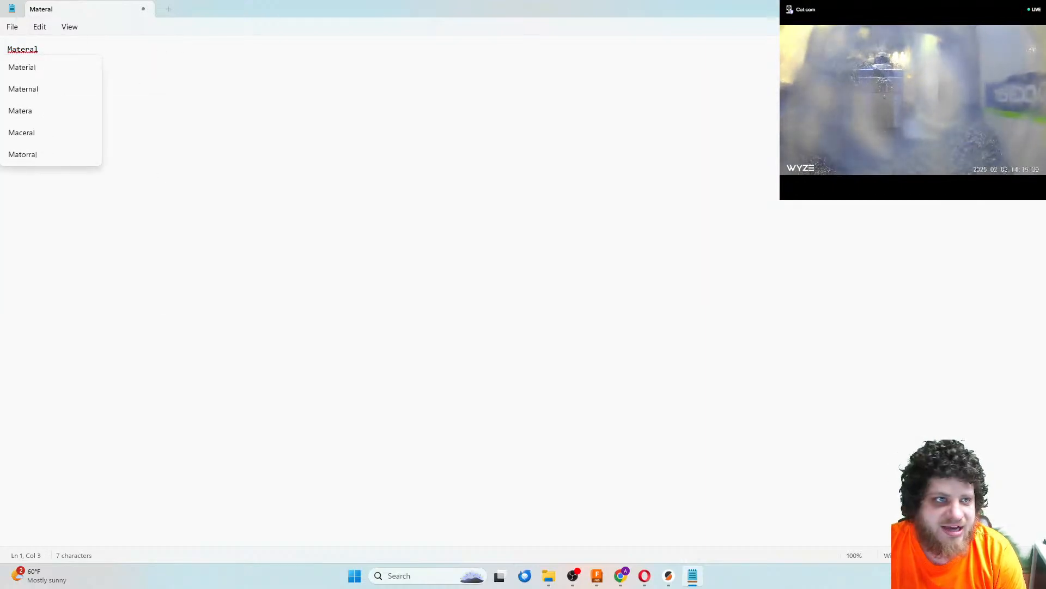
pyautogui.hotkey('alt', 'F4')
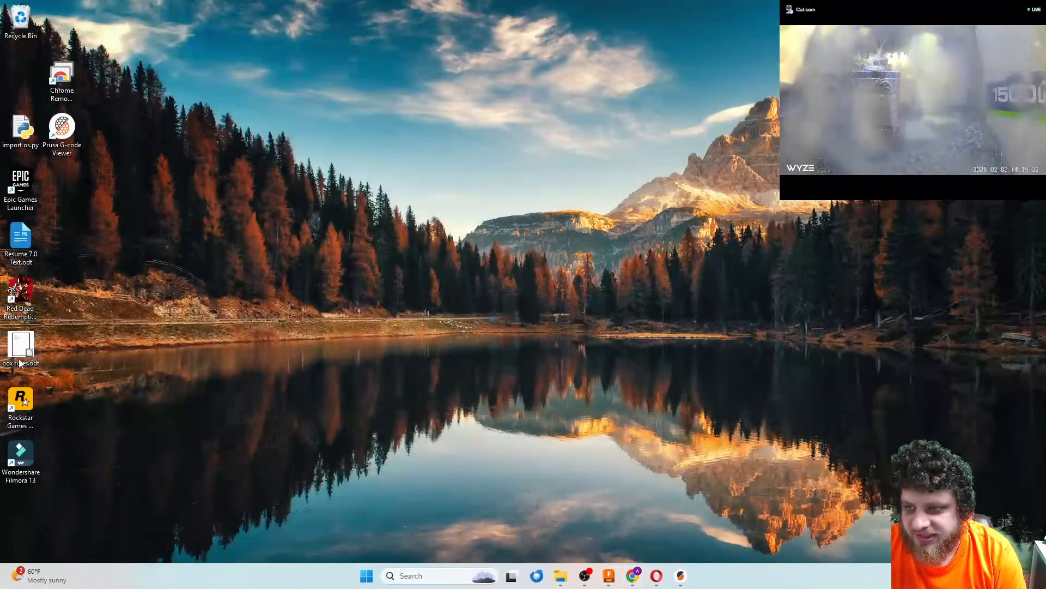
# Step: Open LibreOffice Writer and start the note with 'Material' and 'Tool type' lines
pyautogui.click(420, 575)
pyautogui.write('lib')
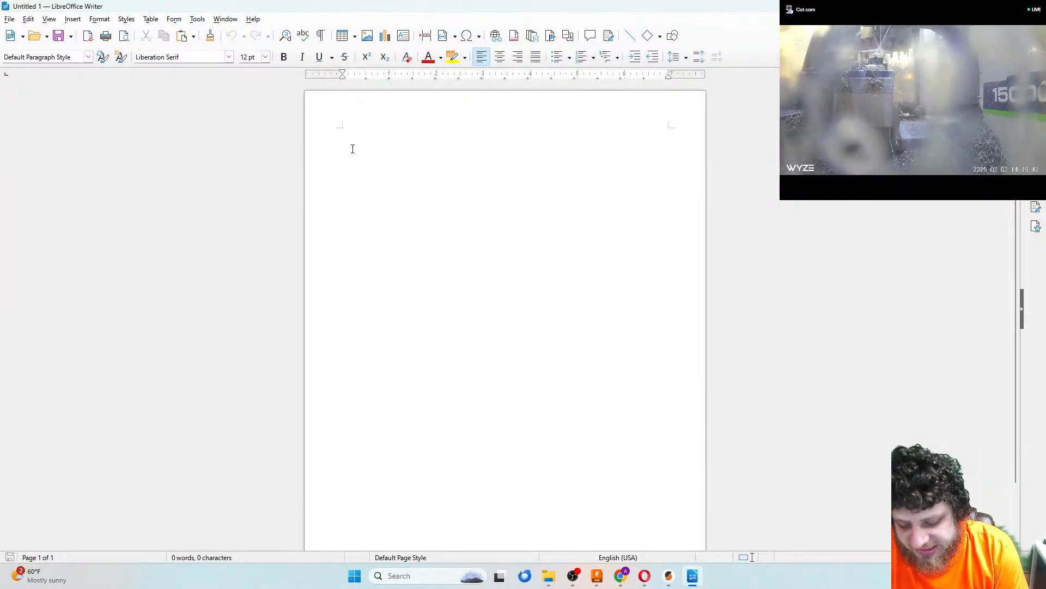
pyautogui.press('BackSpace')
pyautogui.write('Mat')
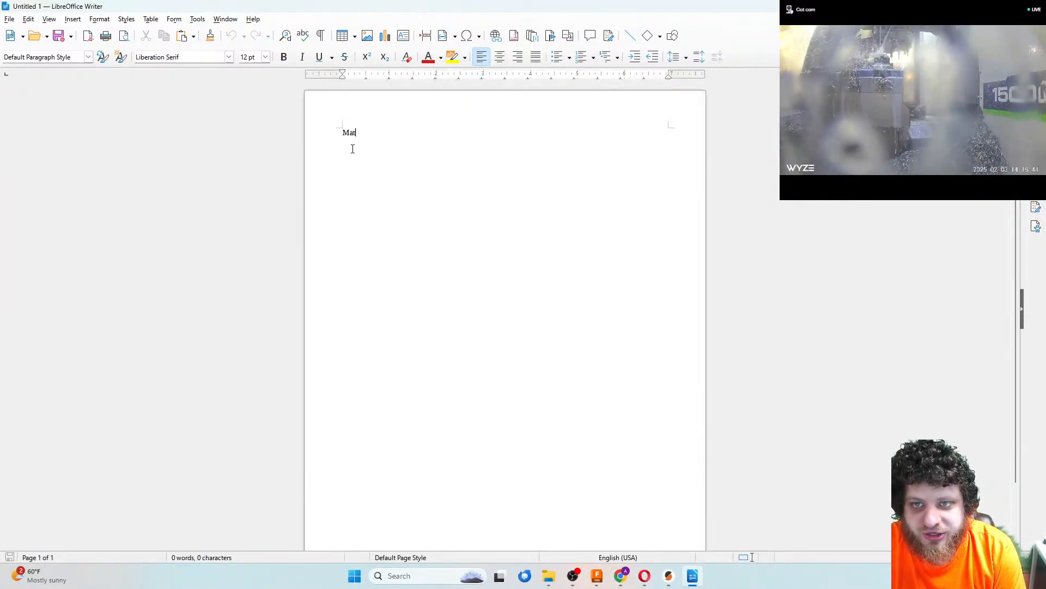
pyautogui.write('erial')
pyautogui.press('Return')
pyautogui.write('Too')
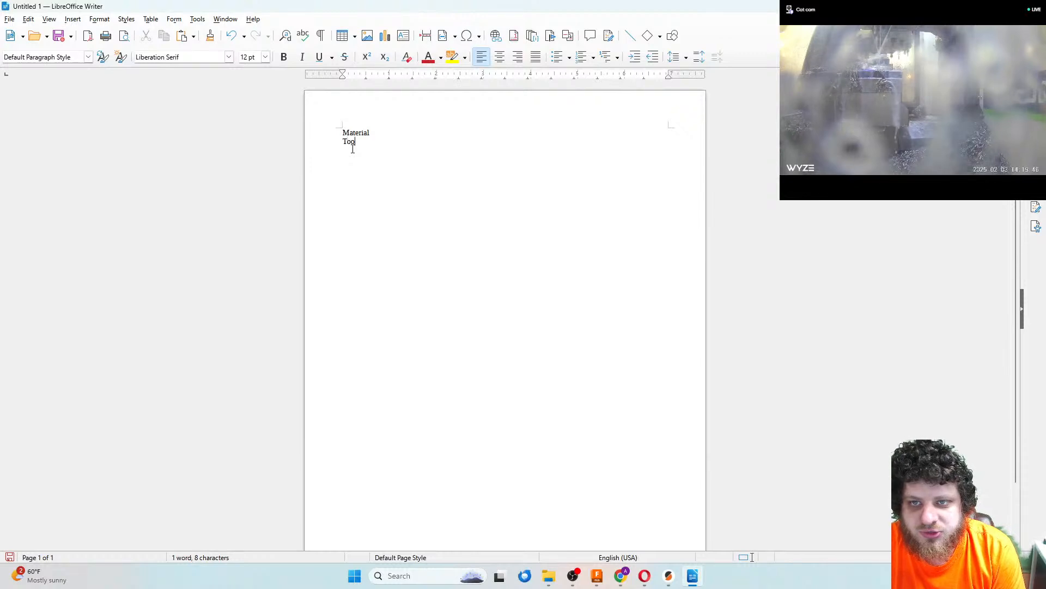
pyautogui.write('l style ')
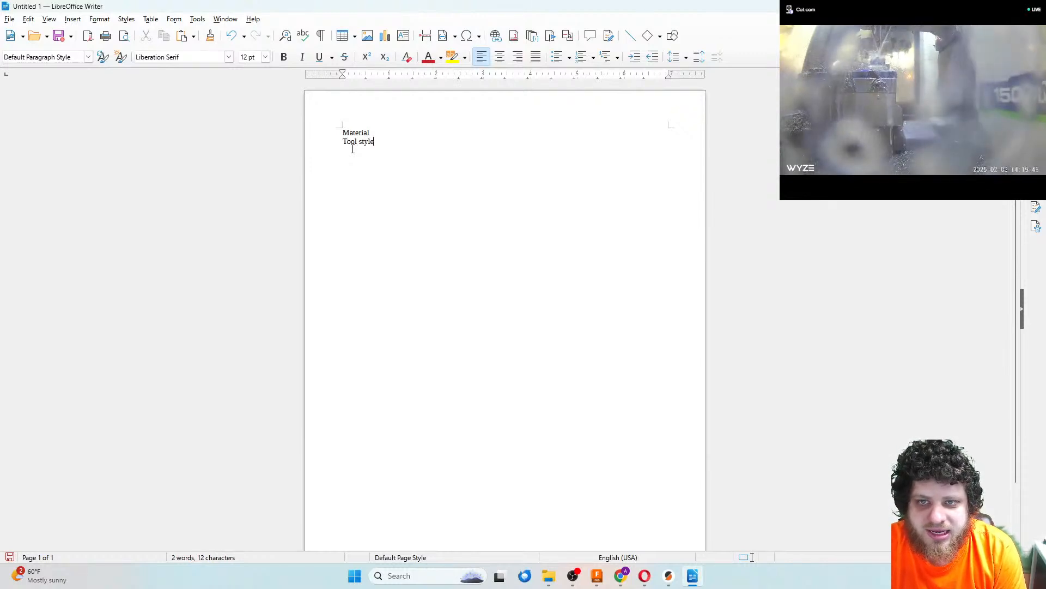
pyautogui.write('e')
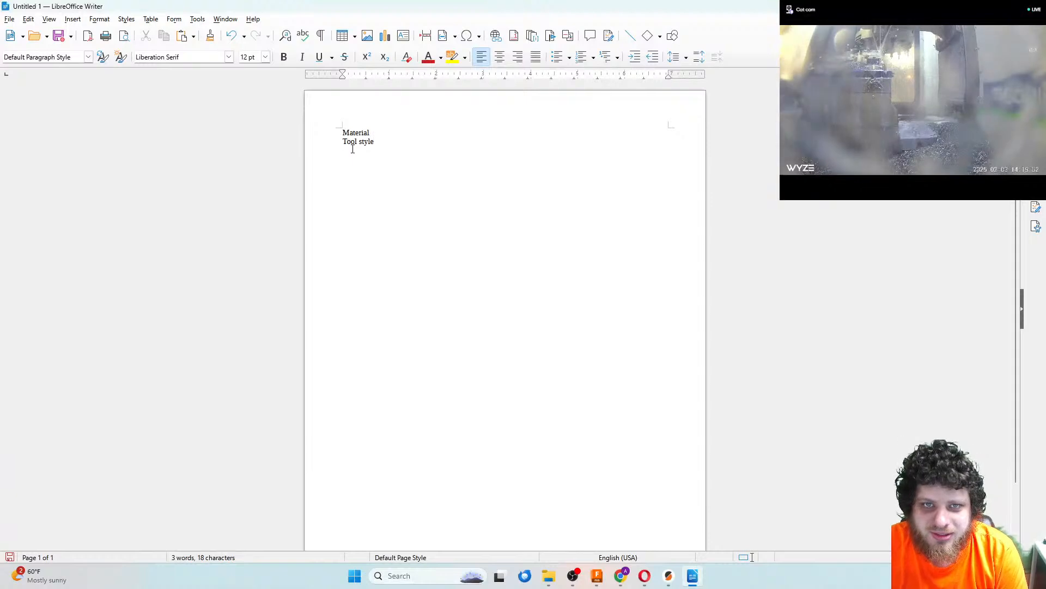
pyautogui.write('ype')
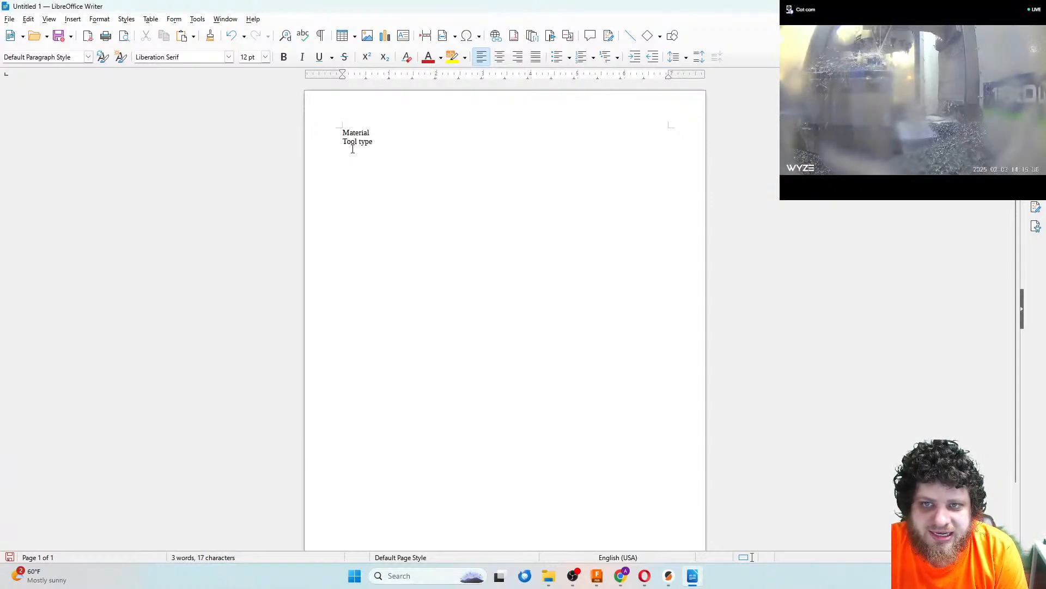
# Step: Add a third line 'rougher/finisher?' and select all three lines
pyautogui.click(371, 132)
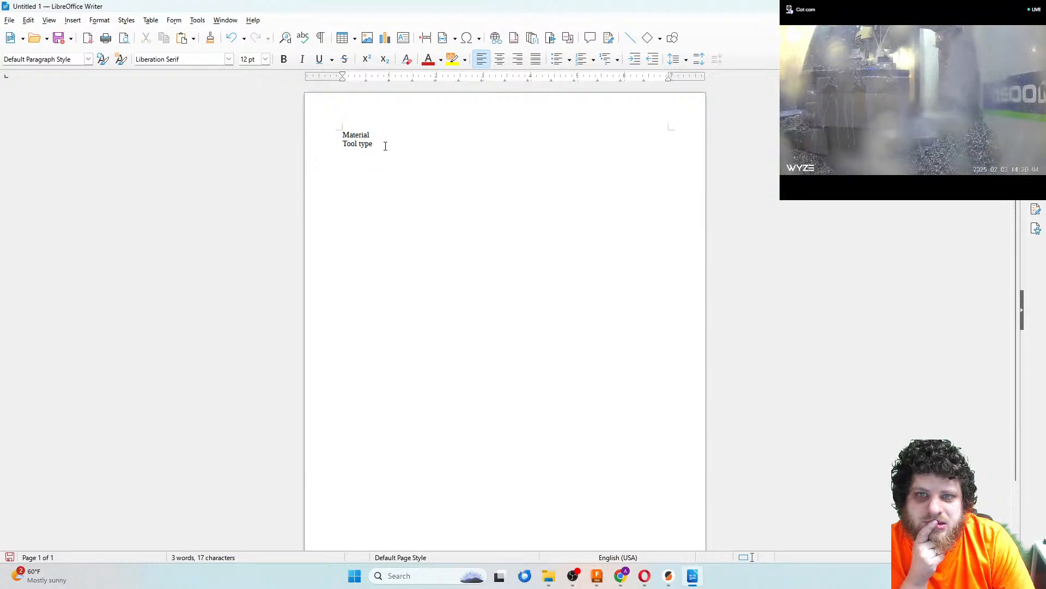
pyautogui.press('Return')
pyautogui.write('rougher f')
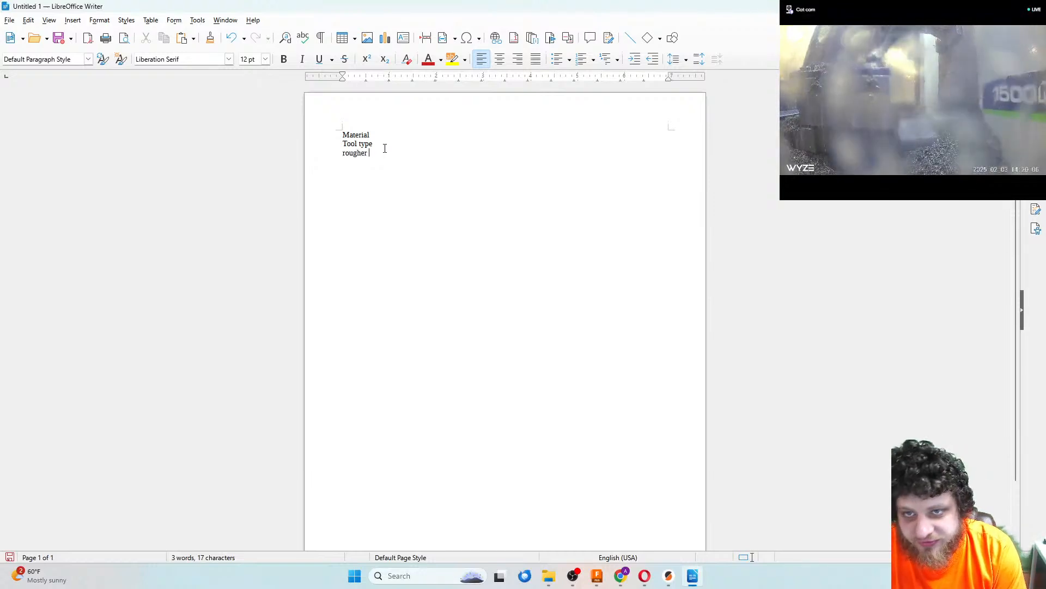
pyautogui.press('BackSpace')
pyautogui.press('BackSpace')
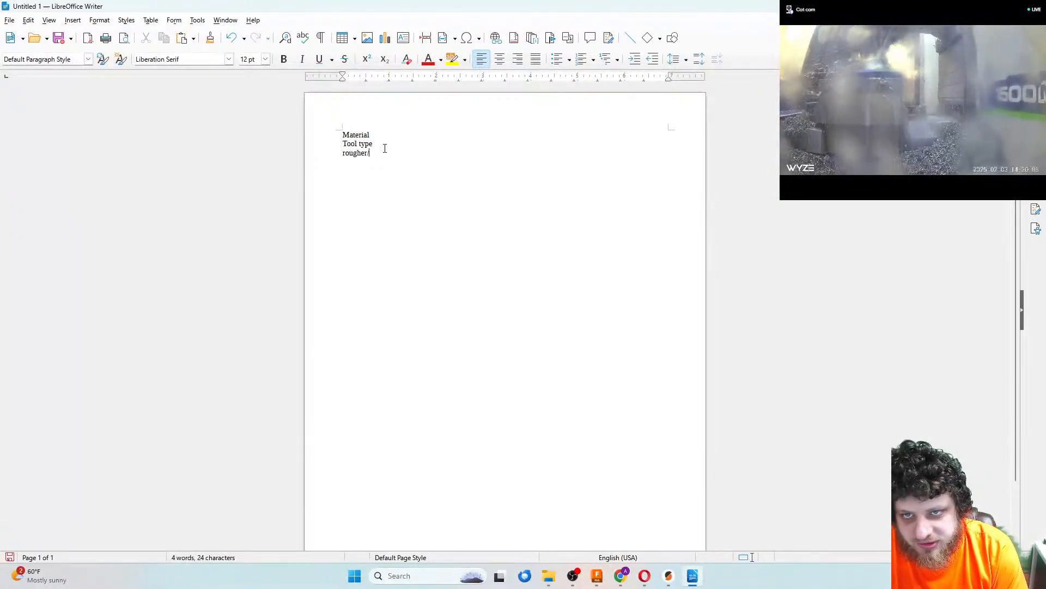
pyautogui.write('/finisher/')
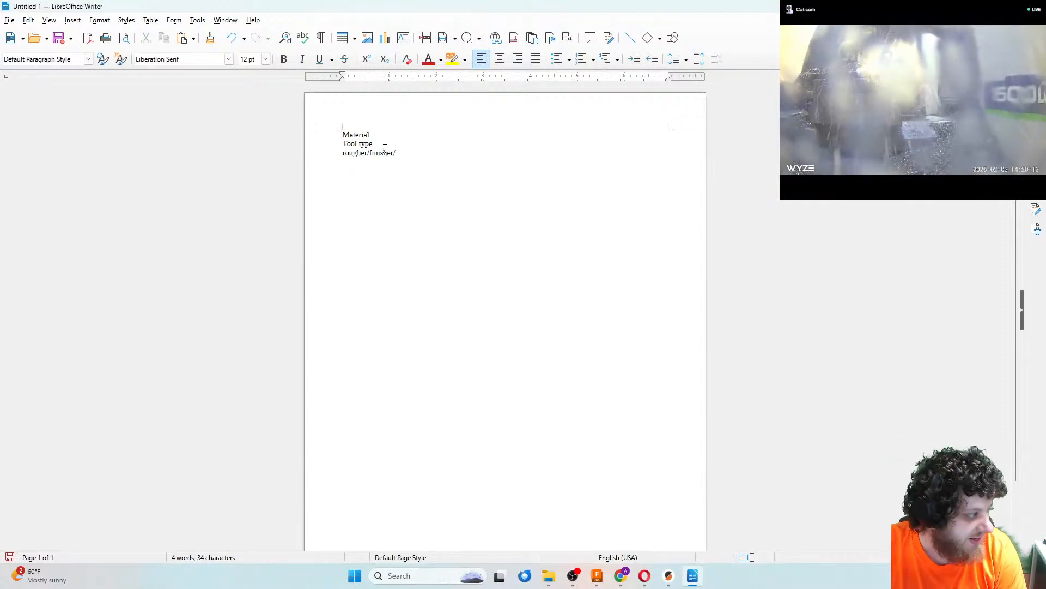
pyautogui.press('BackSpace')
pyautogui.write('?')
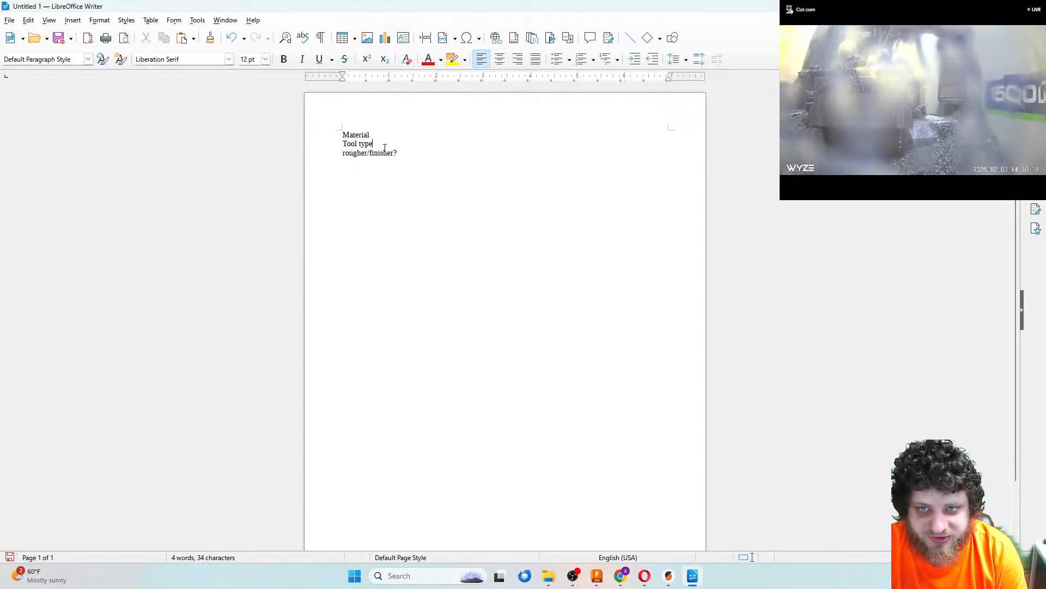
pyautogui.press('Up')
pyautogui.press('Up')
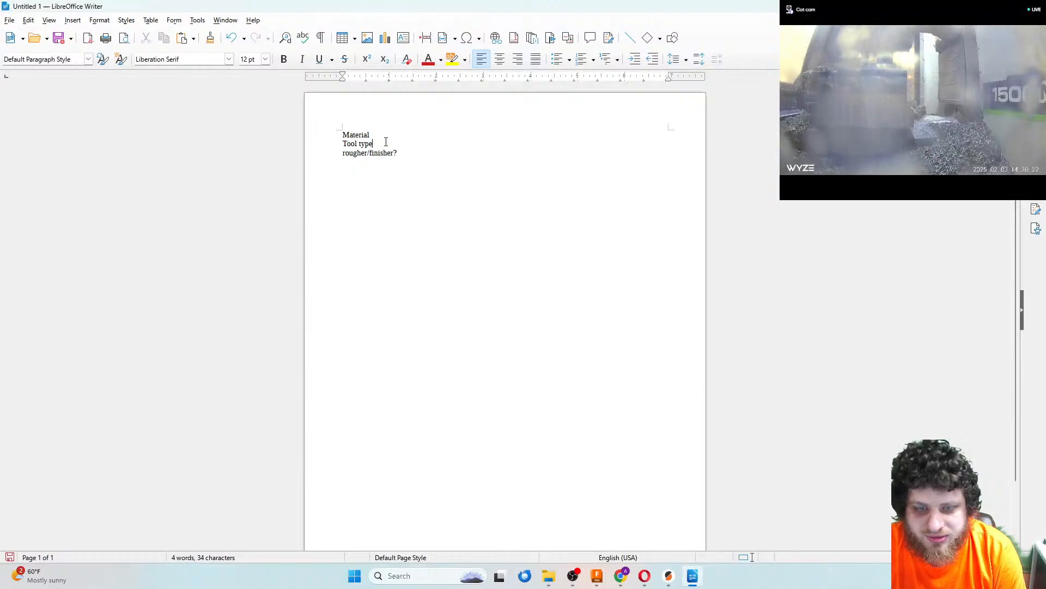
pyautogui.hotkey('ctrl', 'a')
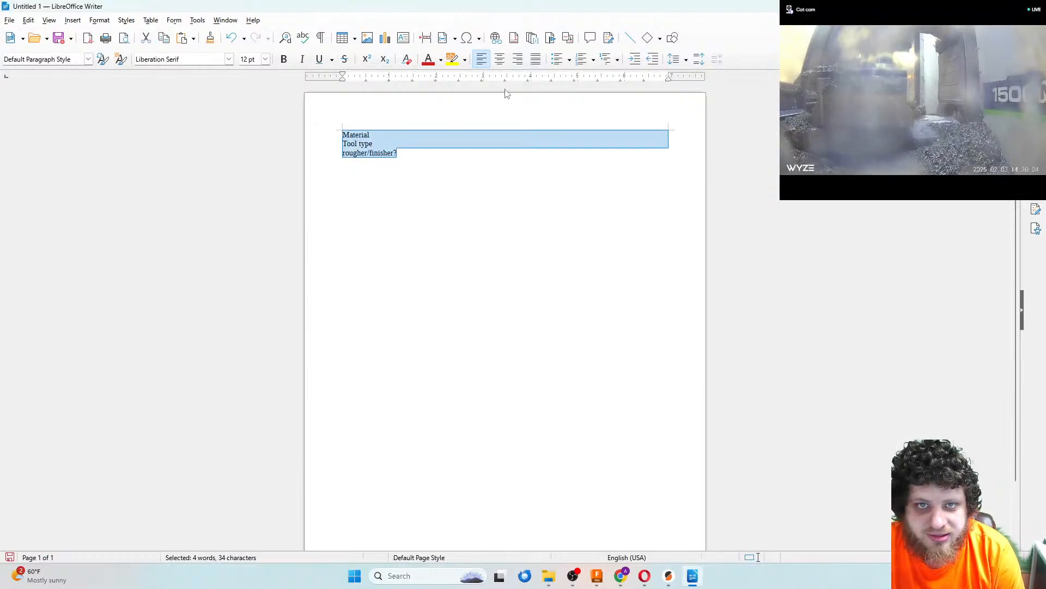
# Step: Make the three lines a bulleted list with Ferrous and Non Ferrous indented under Material
pyautogui.click(556, 59)
pyautogui.click(454, 131)
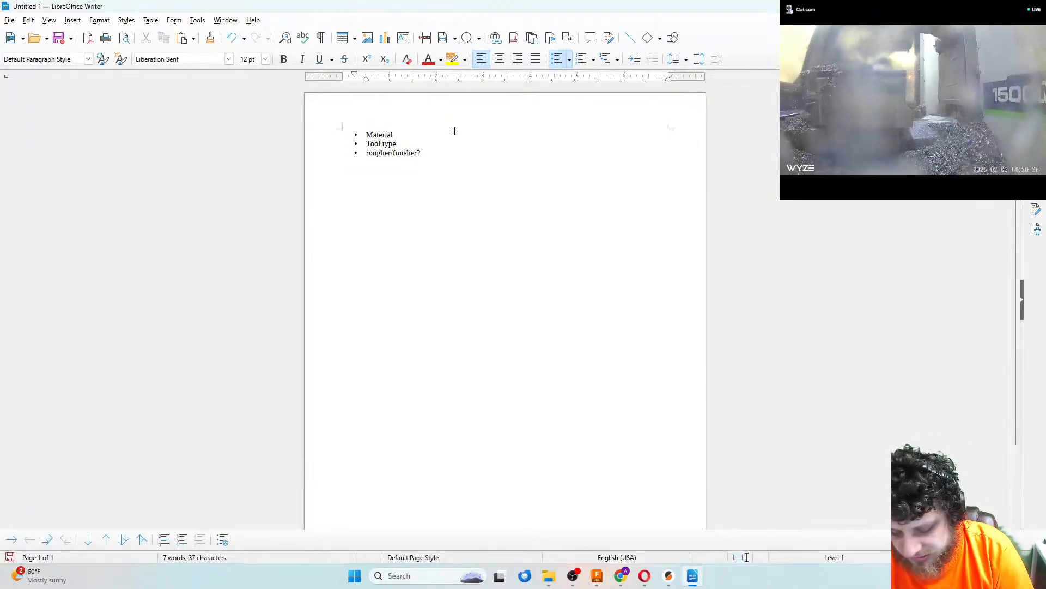
pyautogui.press('Return')
pyautogui.press('Tab')
pyautogui.write('Ferrous')
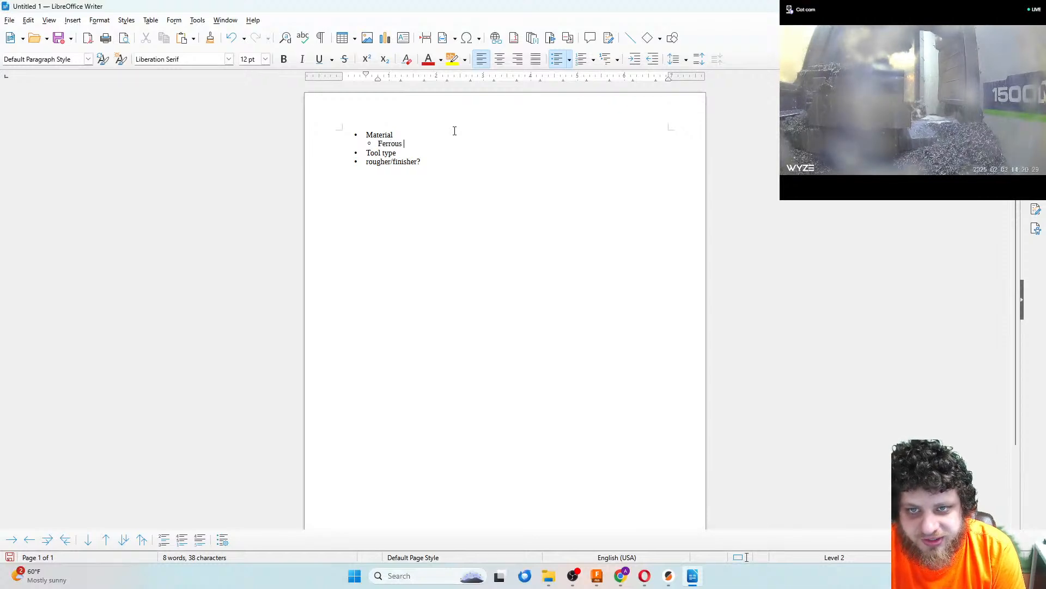
pyautogui.press('Return')
pyautogui.write('Non Ferous')
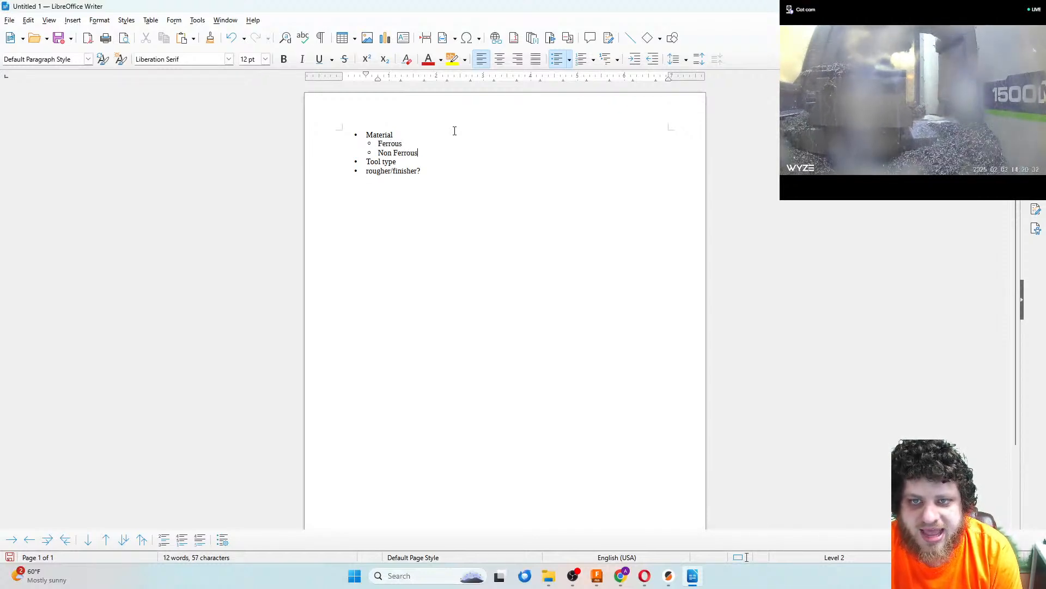
pyautogui.moveTo(410, 145); pyautogui.dragTo(381, 142)
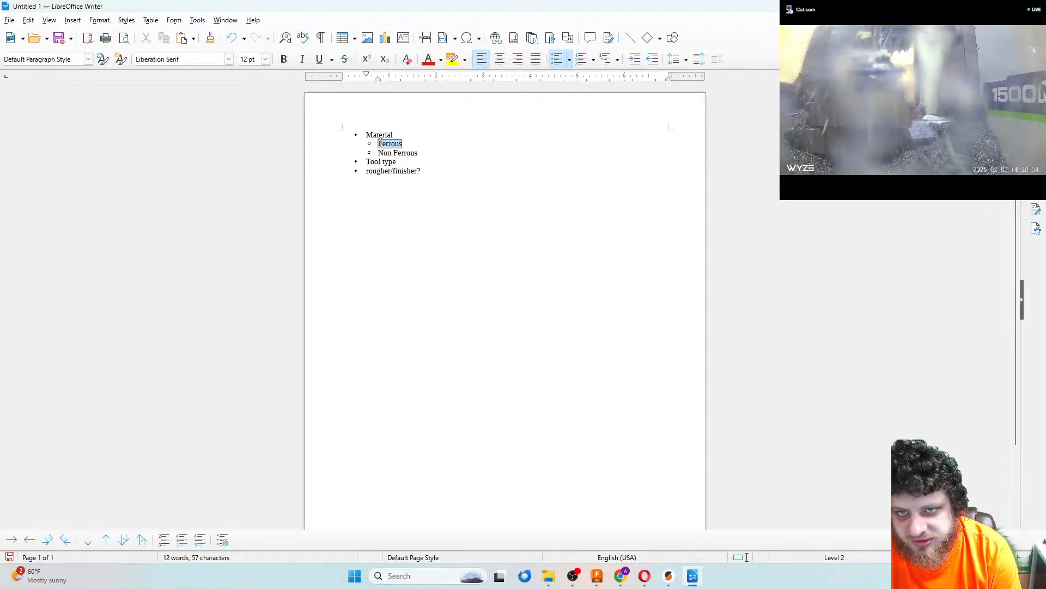
# Step: Add Flat and Ball as indented sub-items under Tool type
pyautogui.click(416, 161)
pyautogui.press('Return')
pyautogui.press('Tab')
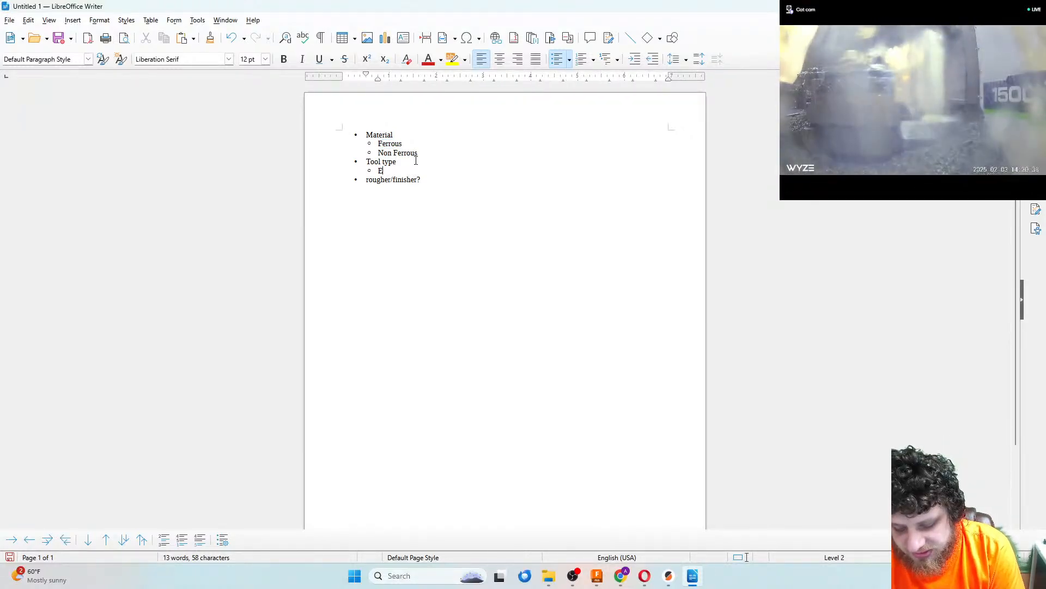
pyautogui.write('En')
pyautogui.press('BackSpace')
pyautogui.press('BackSpace')
pyautogui.write('FG')
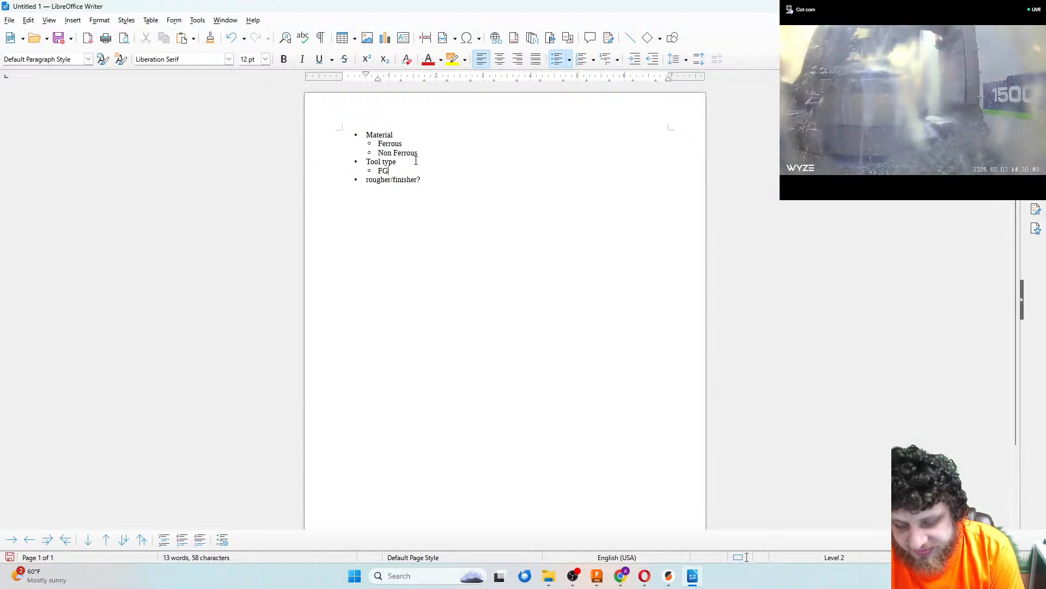
pyautogui.write('at')
pyautogui.press('Return')
pyautogui.write('ball')
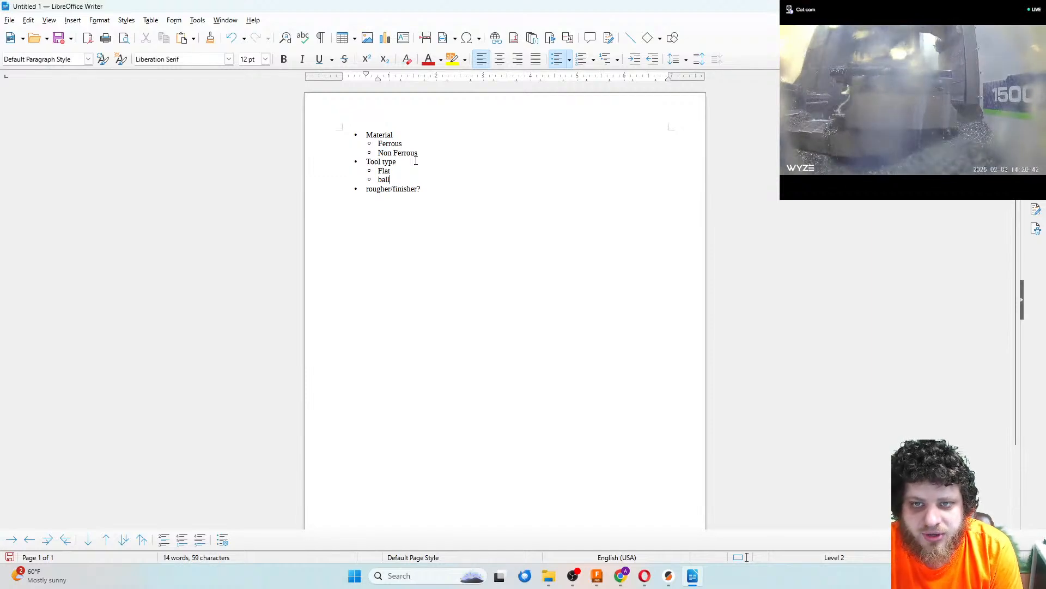
pyautogui.press('BackSpace')
pyautogui.press('BackSpace')
pyautogui.press('BackSpace')
pyautogui.press('BackSpace')
pyautogui.write('Ball')
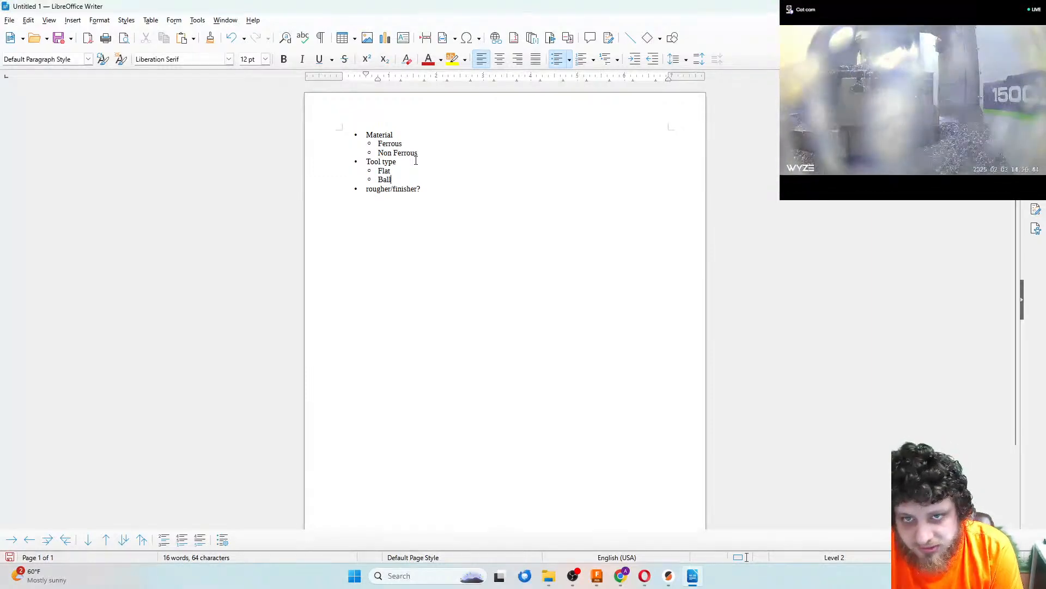
# Step: Continue the Tool type sub-list with Chamfer, Drills and Threadmills
pyautogui.press('Return')
pyautogui.write('Chamfer')
pyautogui.press('Return')
pyautogui.write('Drills')
pyautogui.press('Return')
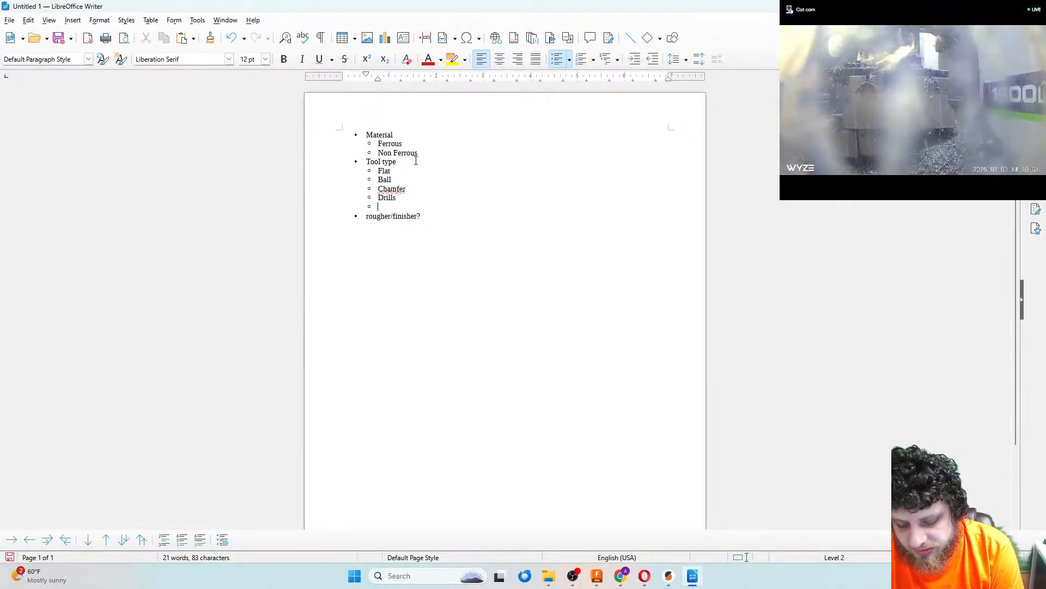
pyautogui.write('Tgh')
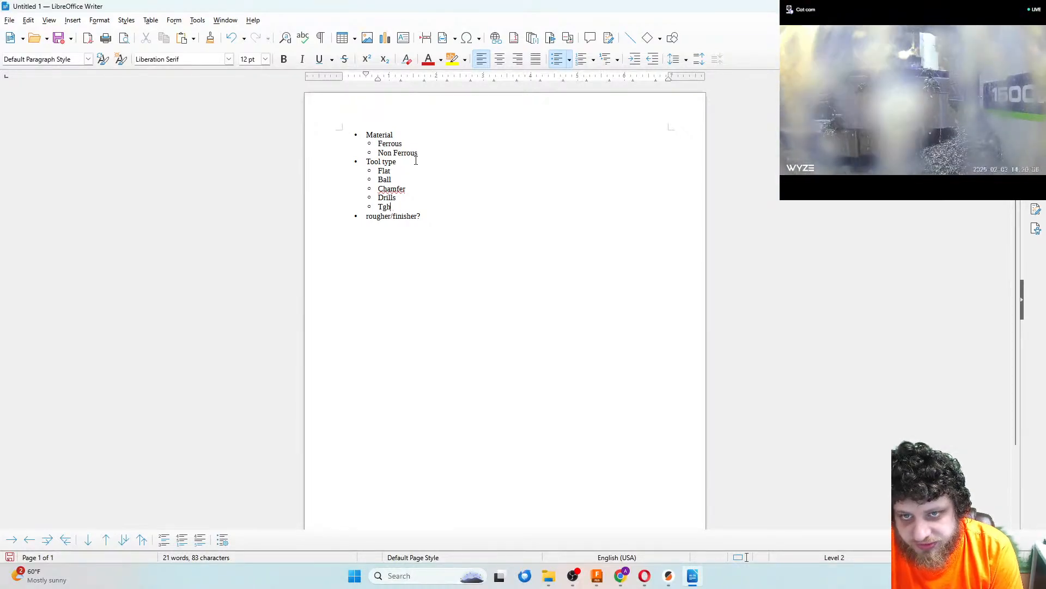
pyautogui.press('BackSpace')
pyautogui.press('BackSpace')
pyautogui.write('hreadmills')
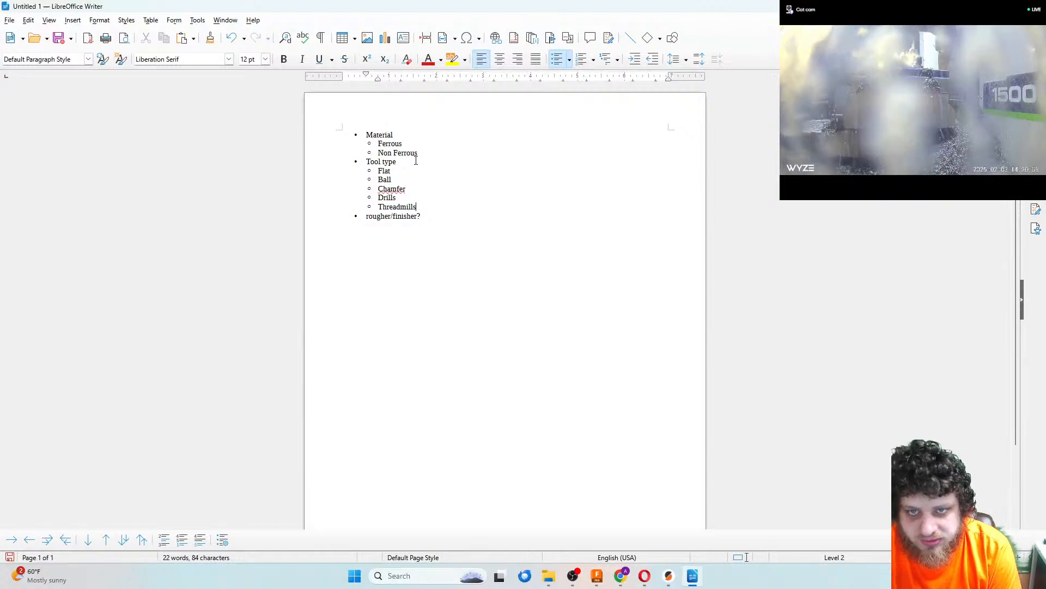
# Step: Change Drills to Drills/Taps, add Other/Special last, and select the rougher/finisher? line
pyautogui.press('Up')
pyautogui.write('/')
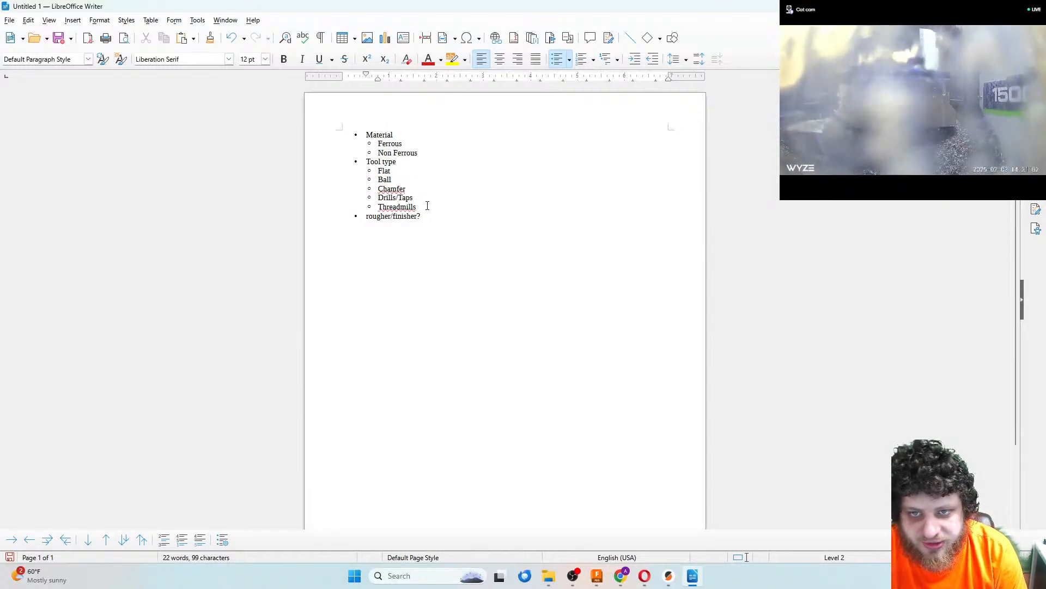
pyautogui.press('Return')
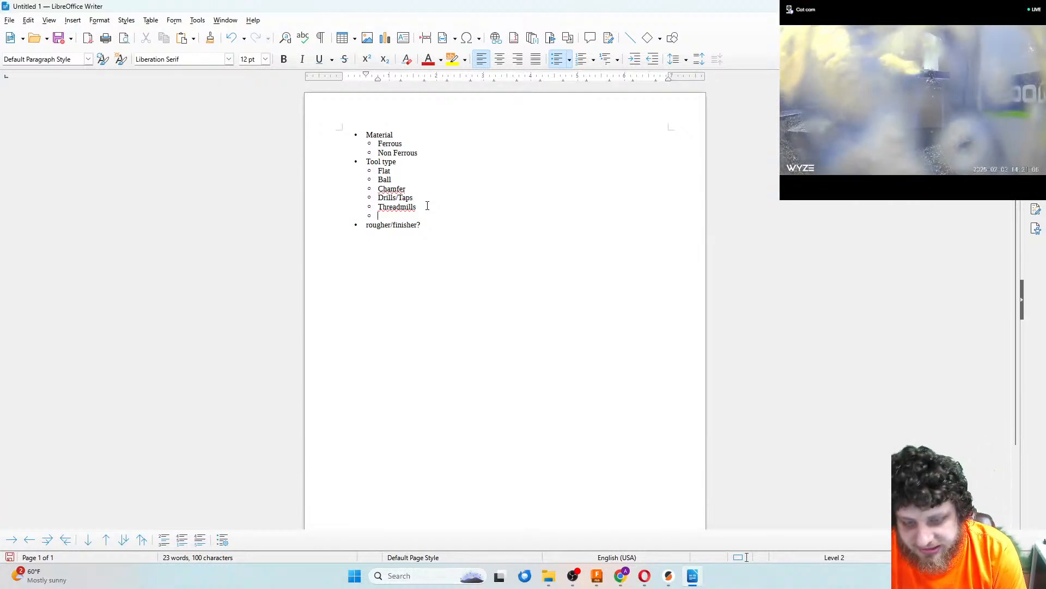
pyautogui.press('BackSpace')
pyautogui.write('Keyseat/')
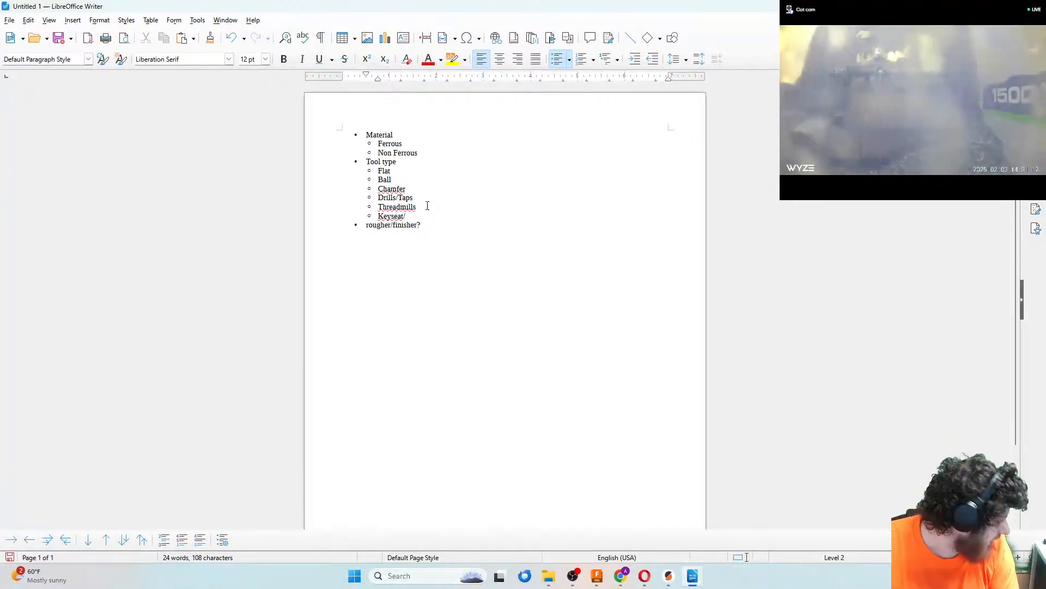
pyautogui.press('BackSpace')
pyautogui.press('BackSpace')
pyautogui.press('BackSpace')
pyautogui.press('BackSpace')
pyautogui.press('BackSpace')
pyautogui.press('BackSpace')
pyautogui.press('BackSpace')
pyautogui.press('BackSpace')
pyautogui.write('Other/Special')
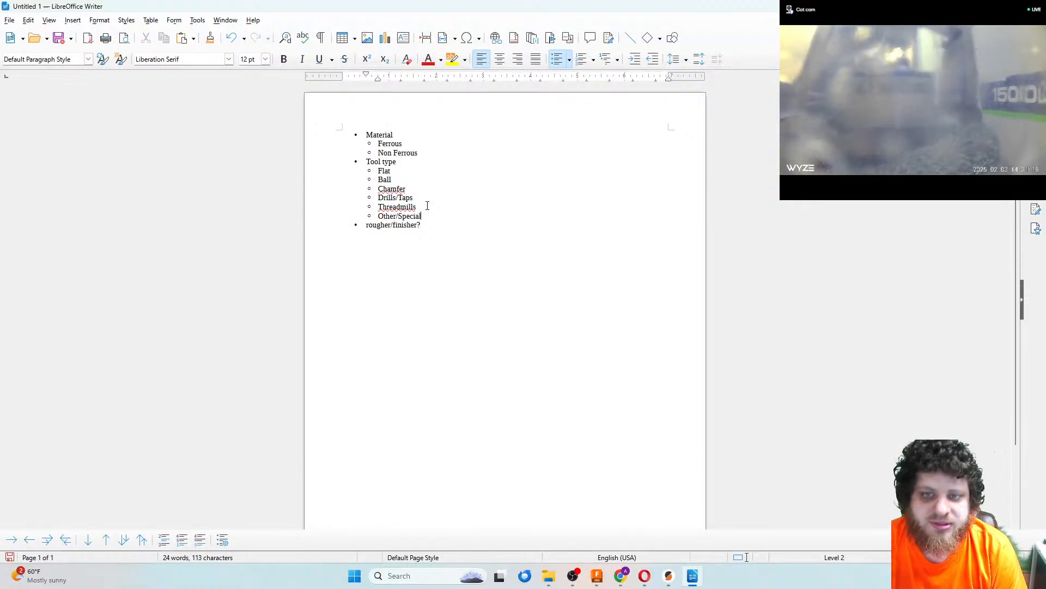
pyautogui.hotkey('shift', 'Home')
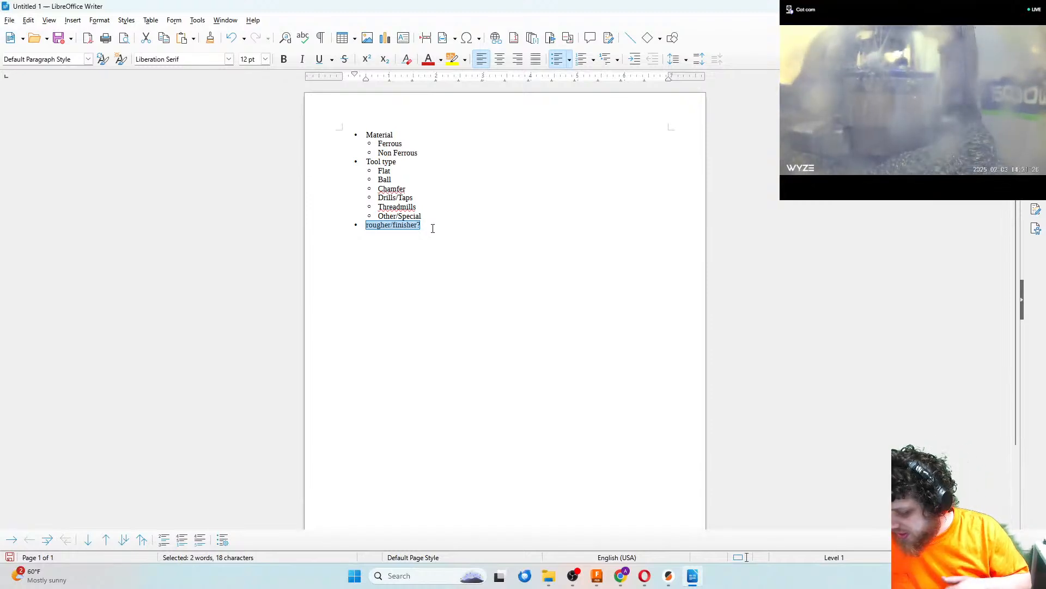
# Step: Delete the rougher/finisher? item and insert 'Inserted' as a tool type after Flat
pyautogui.press('BackSpace')
pyautogui.press('BackSpace')
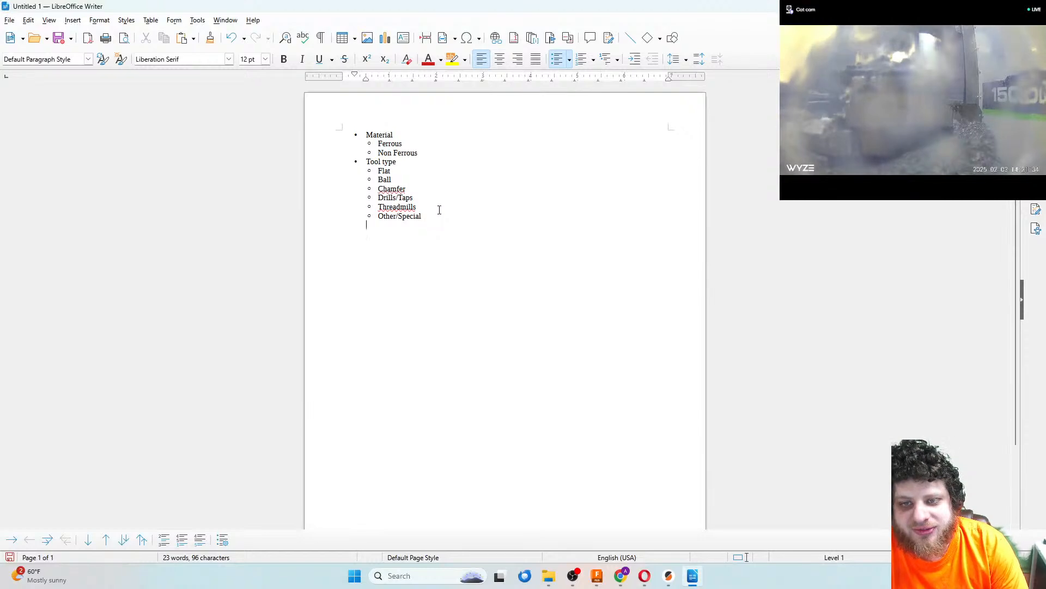
pyautogui.click(438, 210)
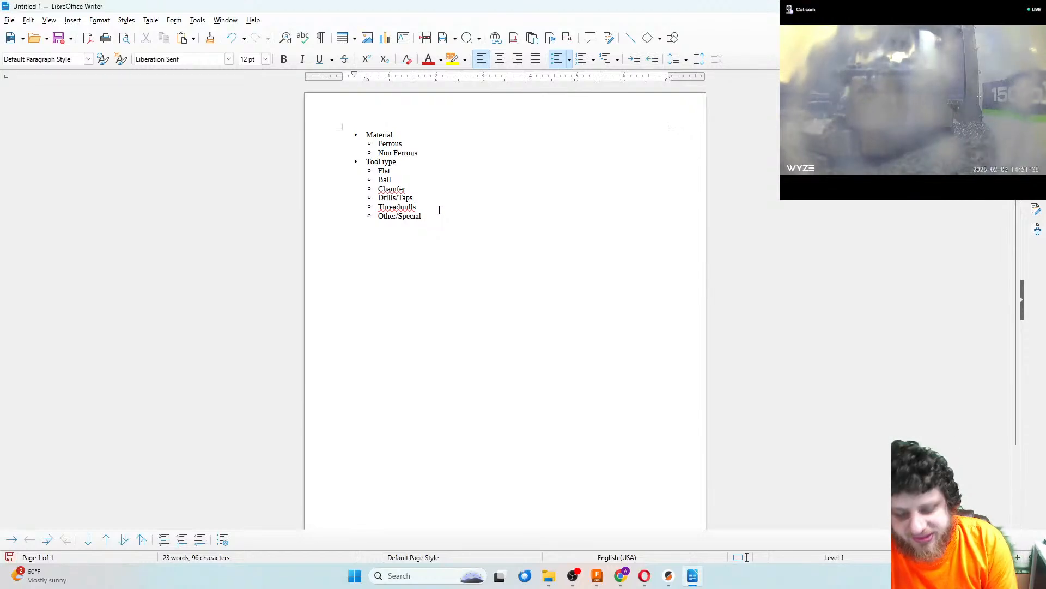
pyautogui.click(429, 173)
pyautogui.press('Return')
pyautogui.write('Facemi')
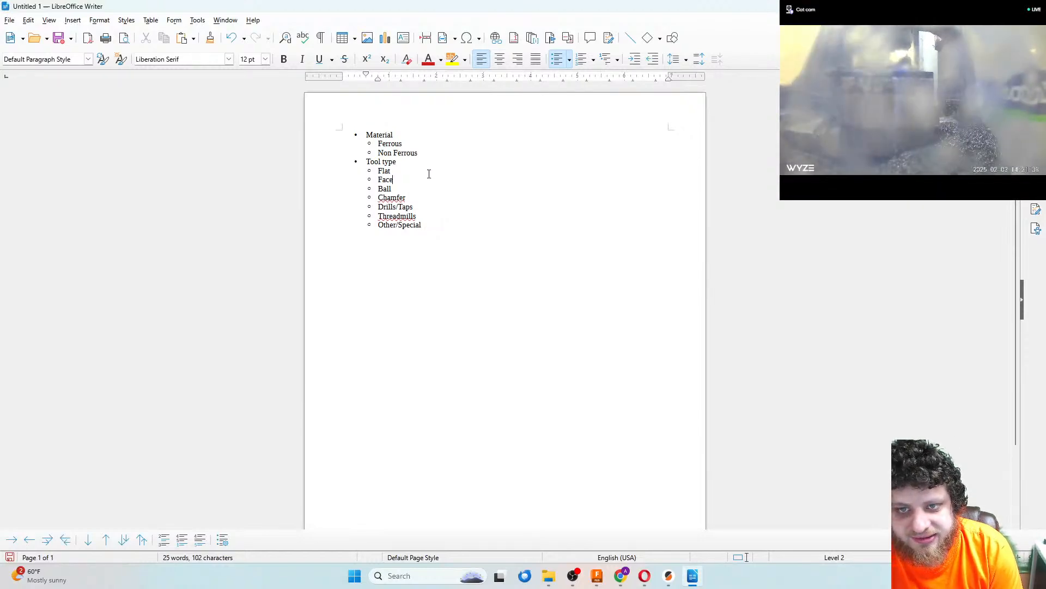
pyautogui.press('BackSpace')
pyautogui.press('BackSpace')
pyautogui.press('BackSpace')
pyautogui.press('BackSpace')
pyautogui.press('BackSpace')
pyautogui.press('BackSpace')
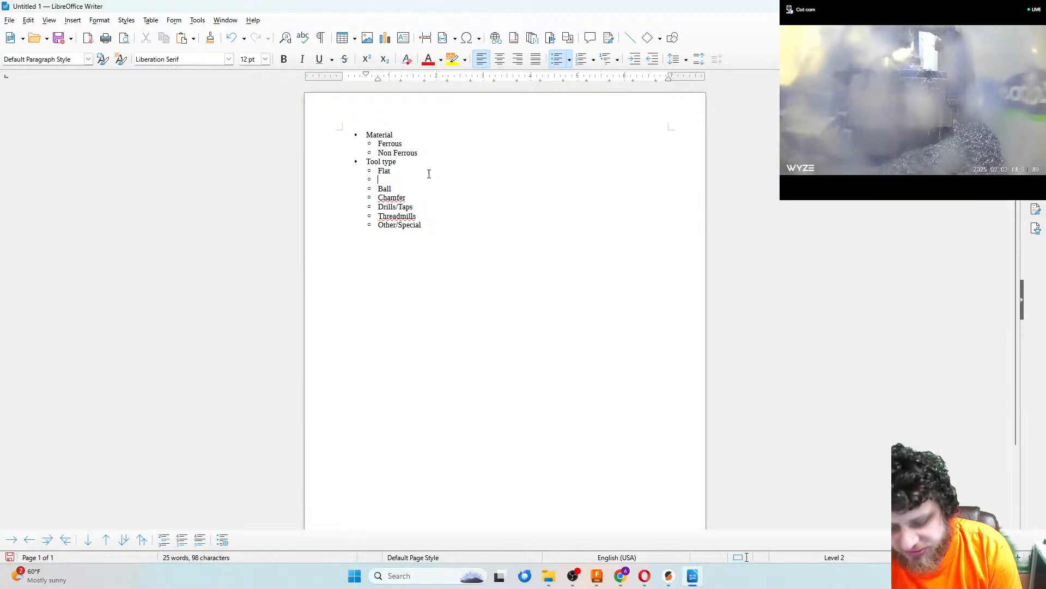
pyautogui.write('Inserted')
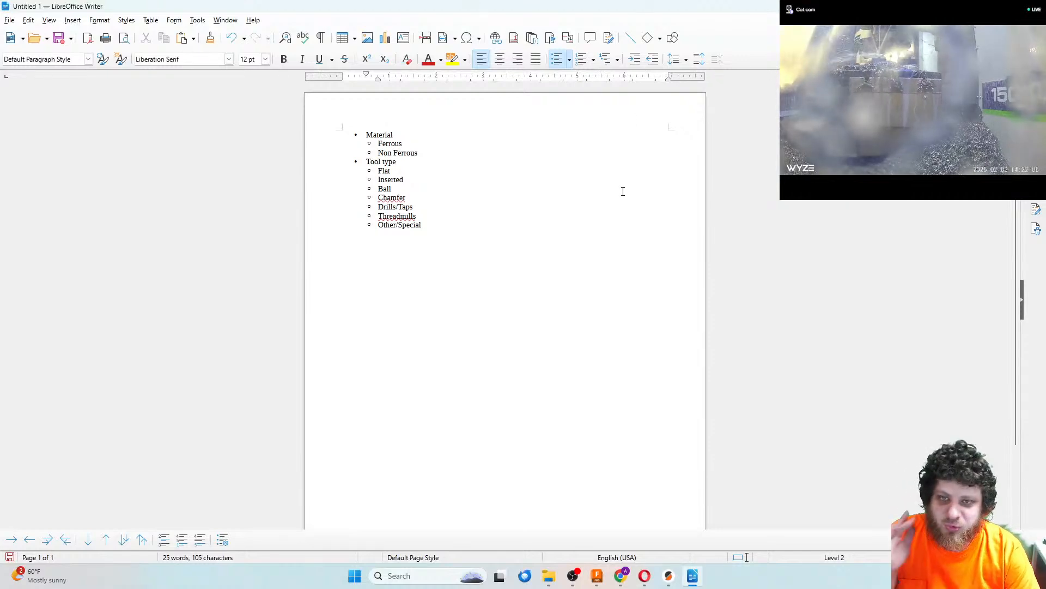
pyautogui.click(443, 155)
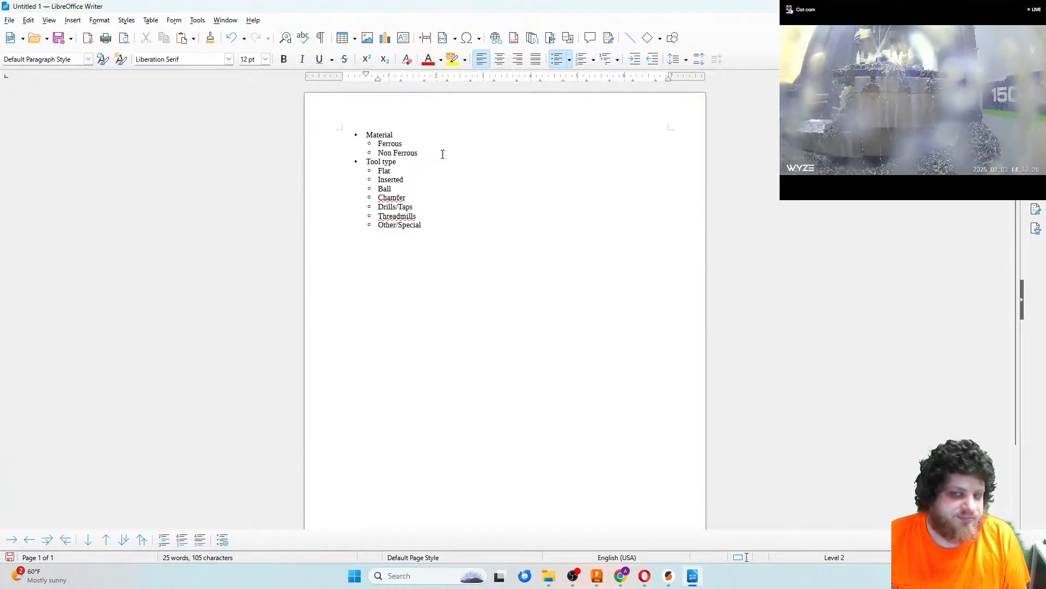
pyautogui.click(479, 293)
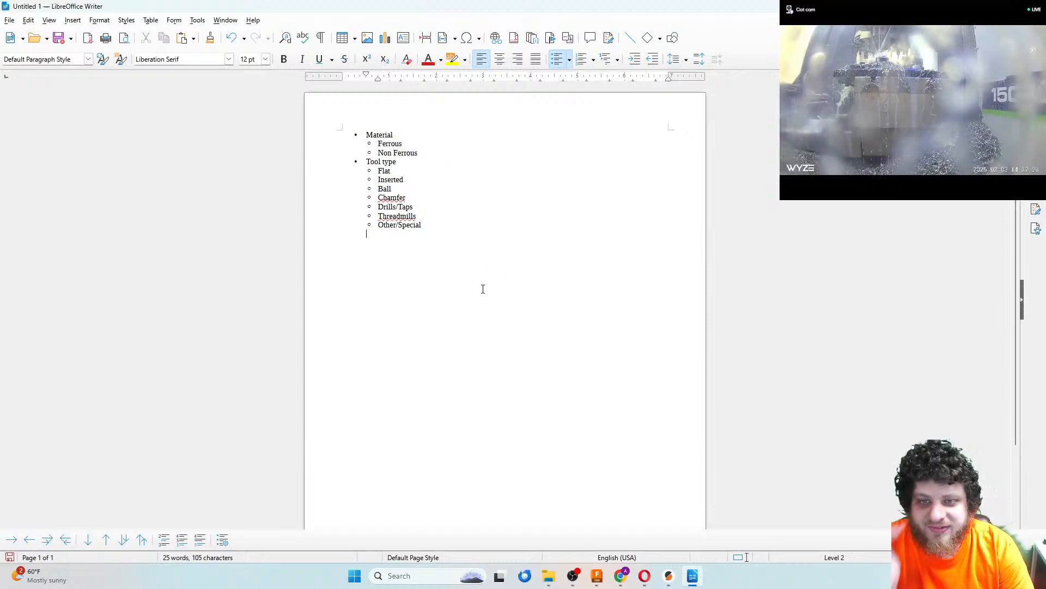
# Step: Below the outline, add plain lines 'T99 -- Probe' and 'T1000 - Master tool'
pyautogui.press('Return')
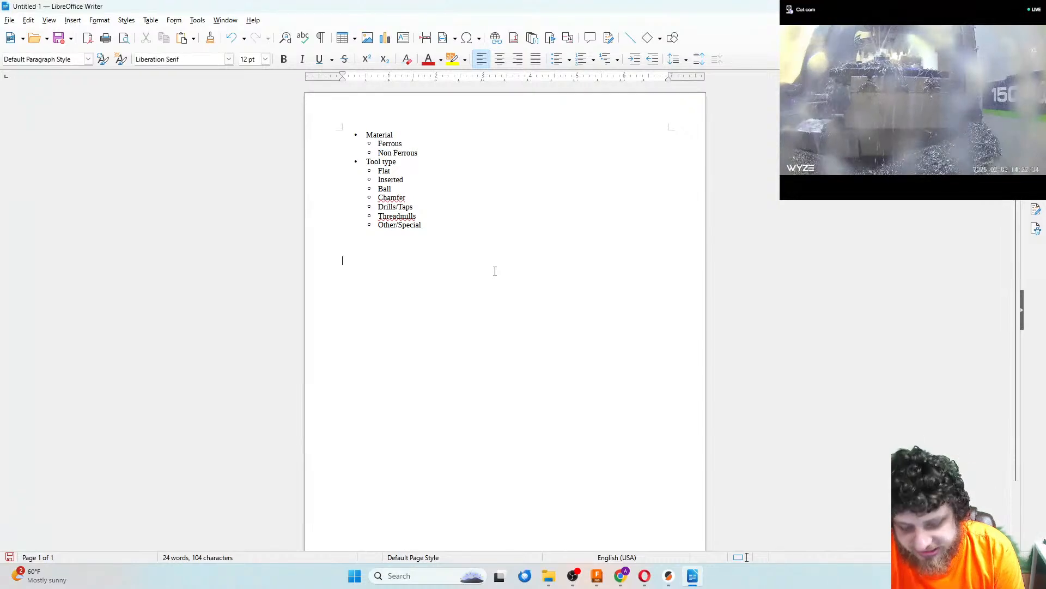
pyautogui.write('T')
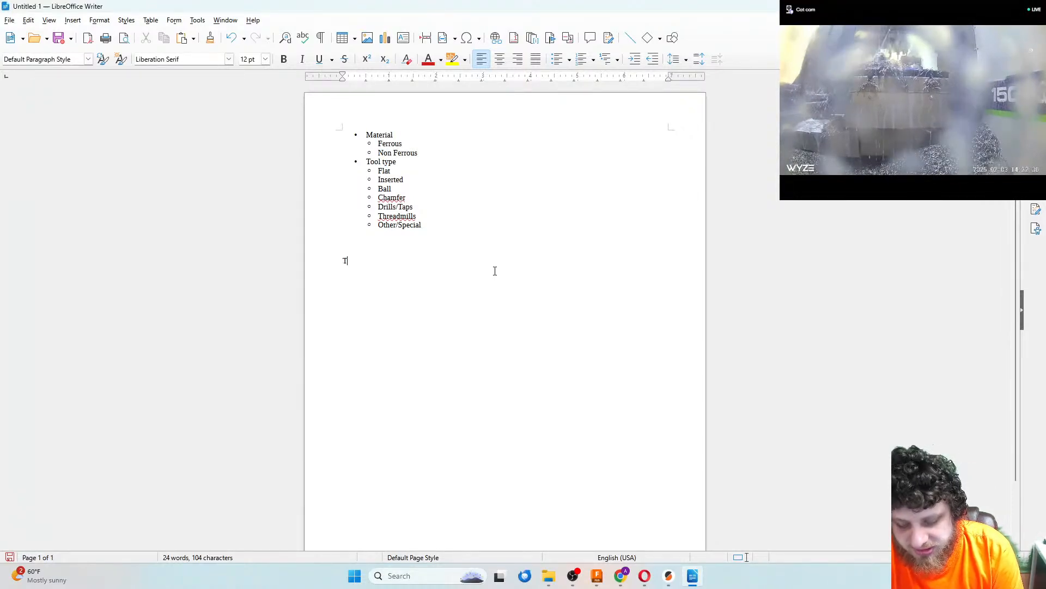
pyautogui.write('99 -- Probe')
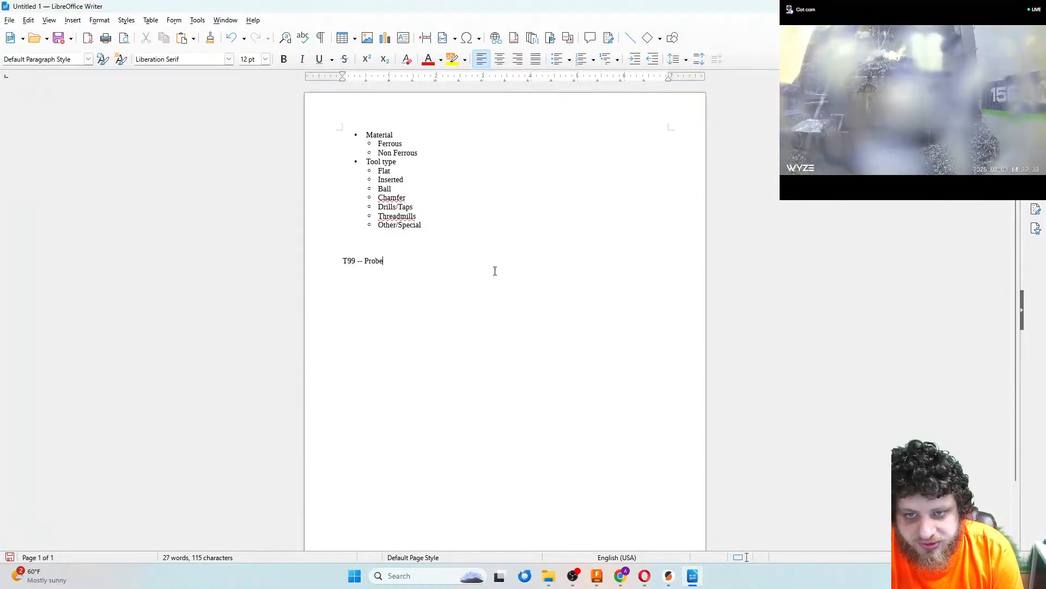
pyautogui.press('Return')
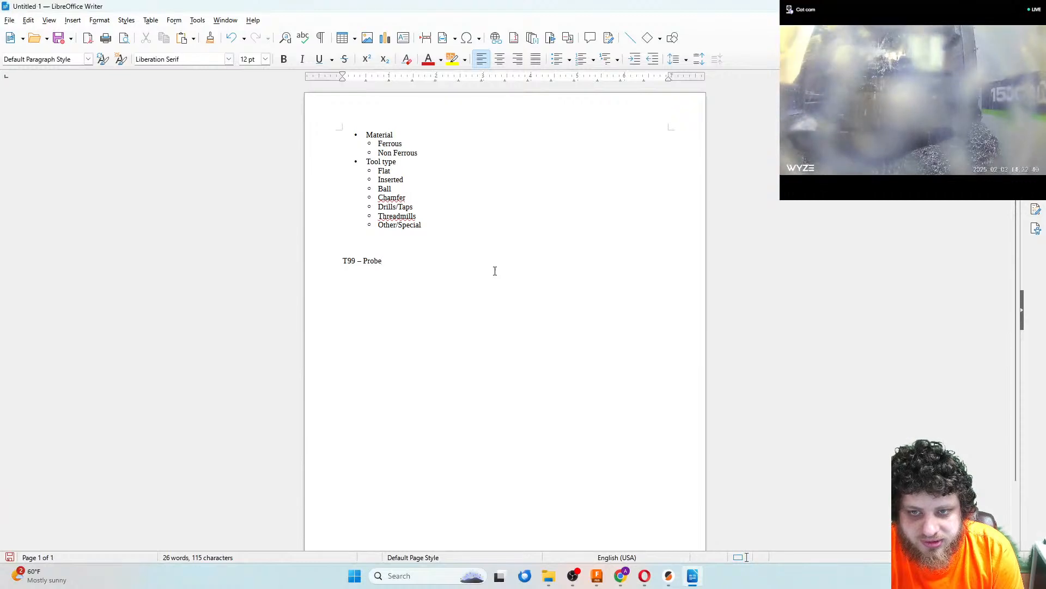
pyautogui.write('T')
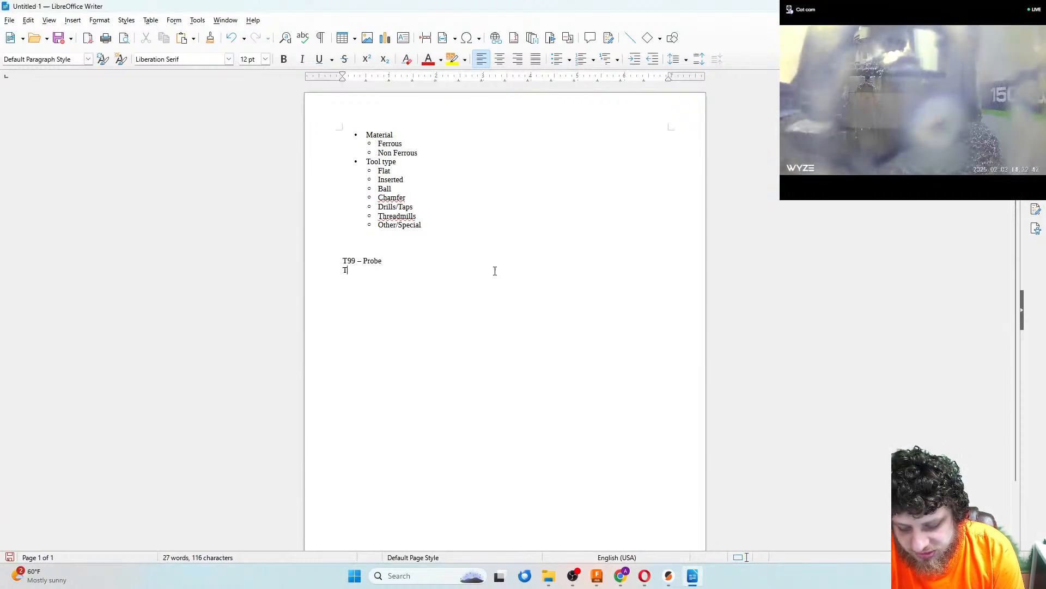
pyautogui.write('999')
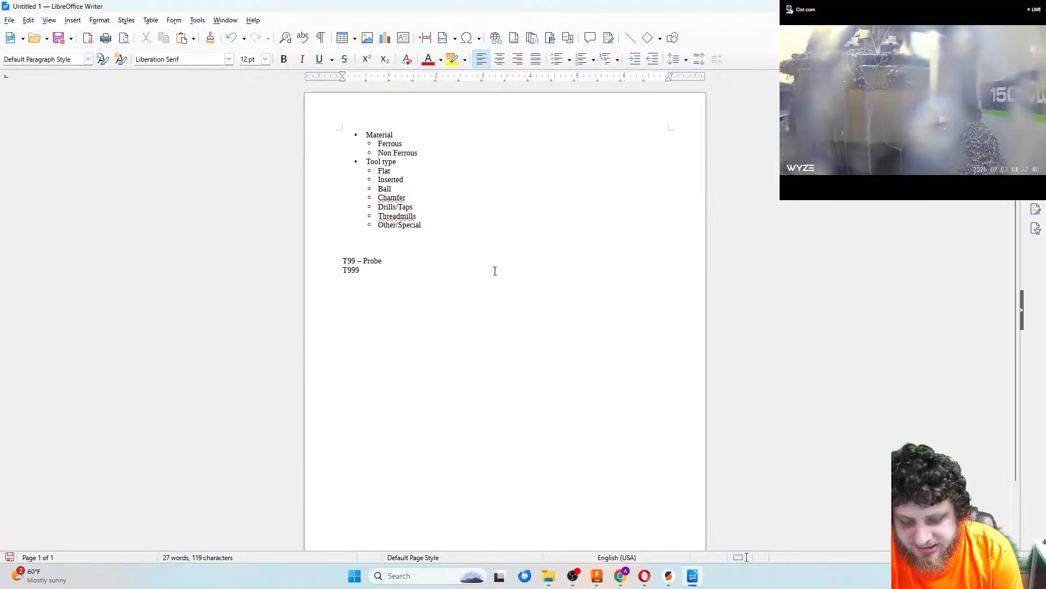
pyautogui.write(' - ')
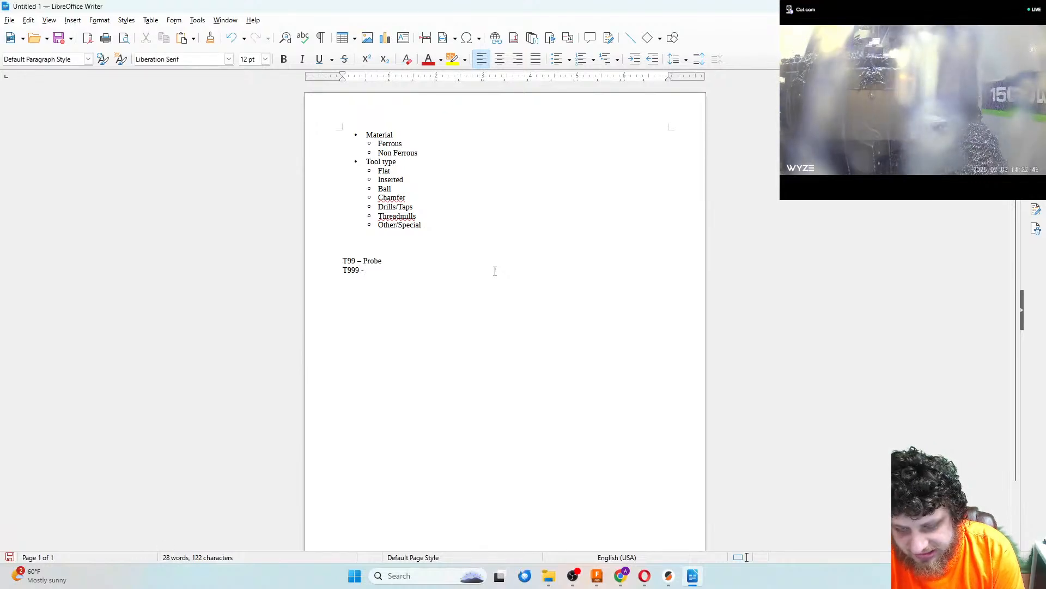
pyautogui.write('Master ')
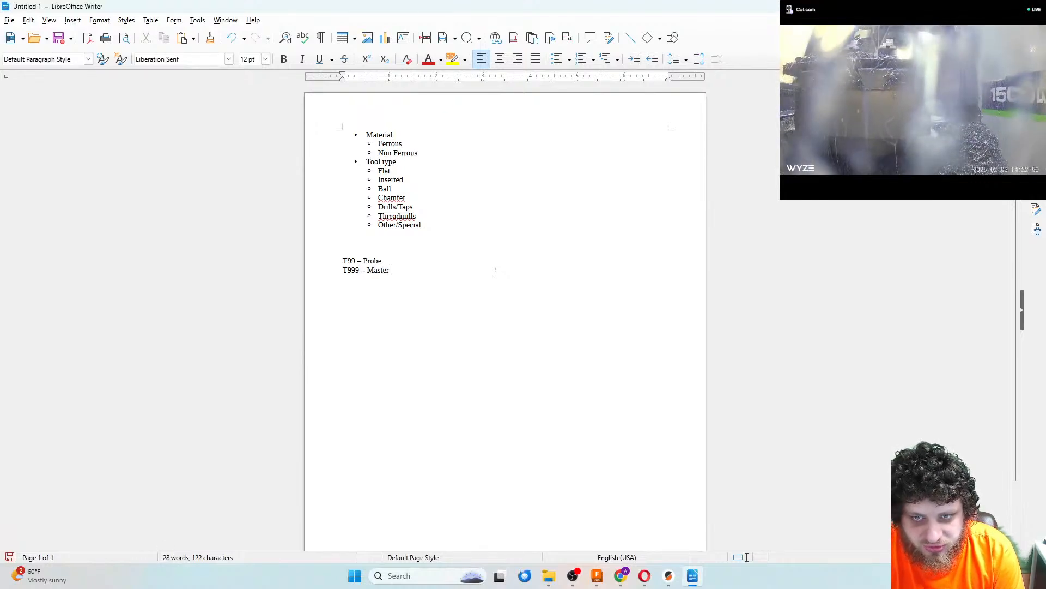
pyautogui.write('tool')
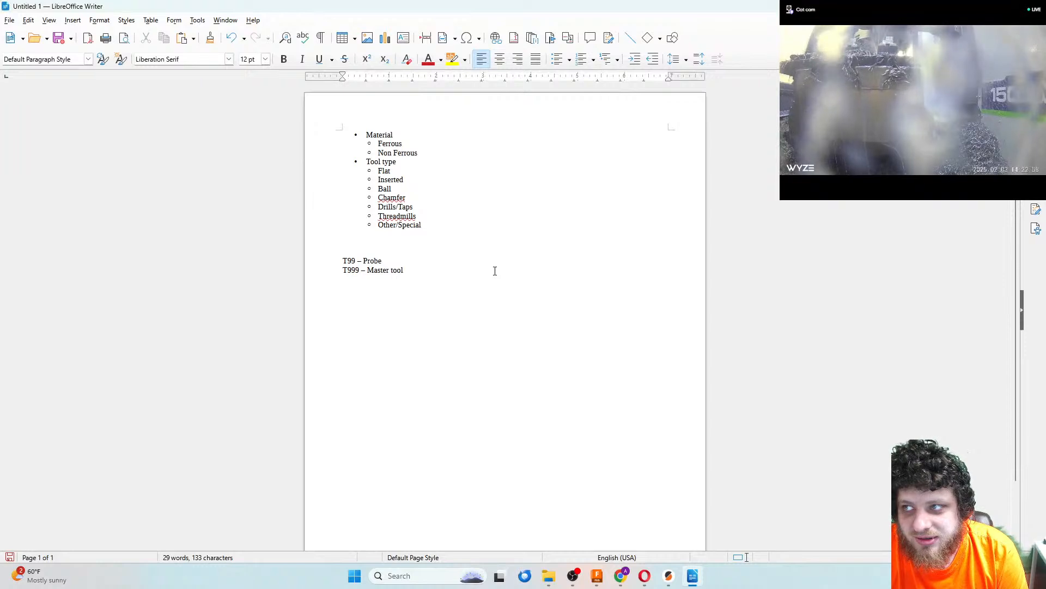
pyautogui.moveTo(360, 270); pyautogui.dragTo(349, 270)
pyautogui.write('1000')
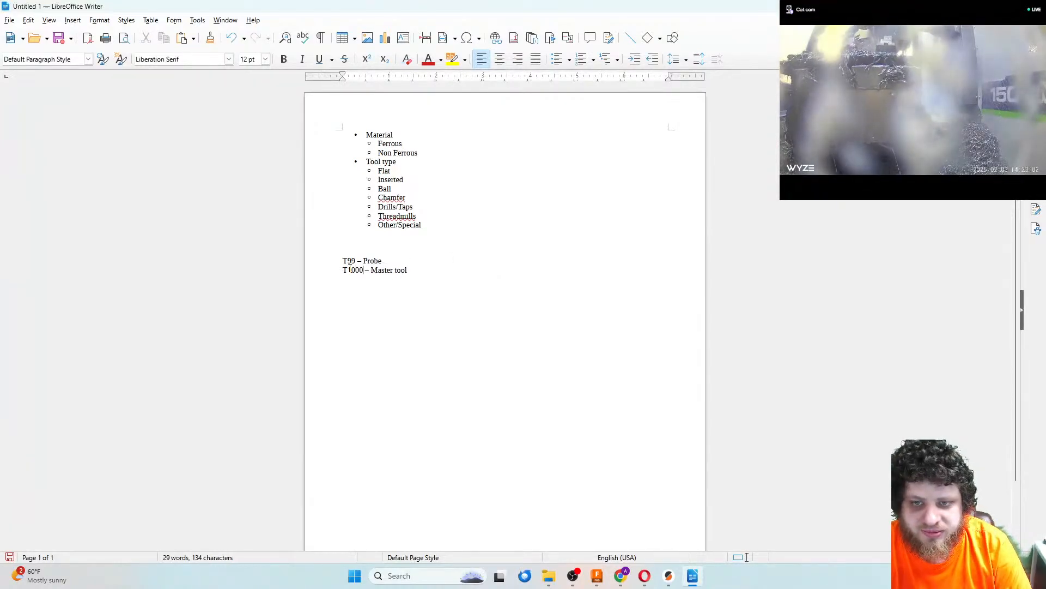
# Step: Type 'T0 Spindle' on the empty line above T99 – Probe
pyautogui.click(356, 251)
pyautogui.write('T0 Spd')
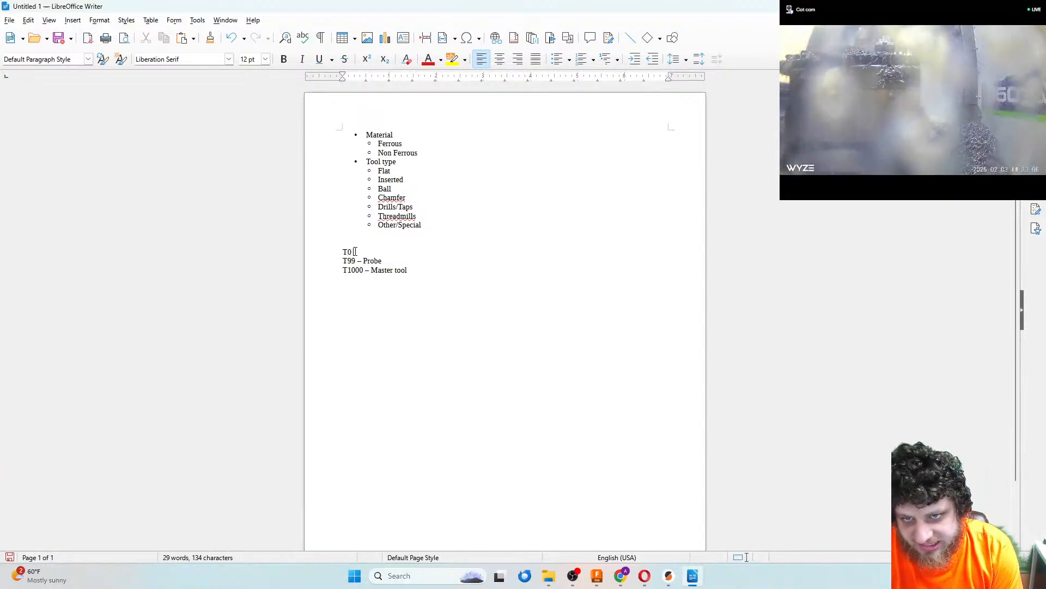
pyautogui.press('BackSpace')
pyautogui.press('BackSpace')
pyautogui.write('pindle')
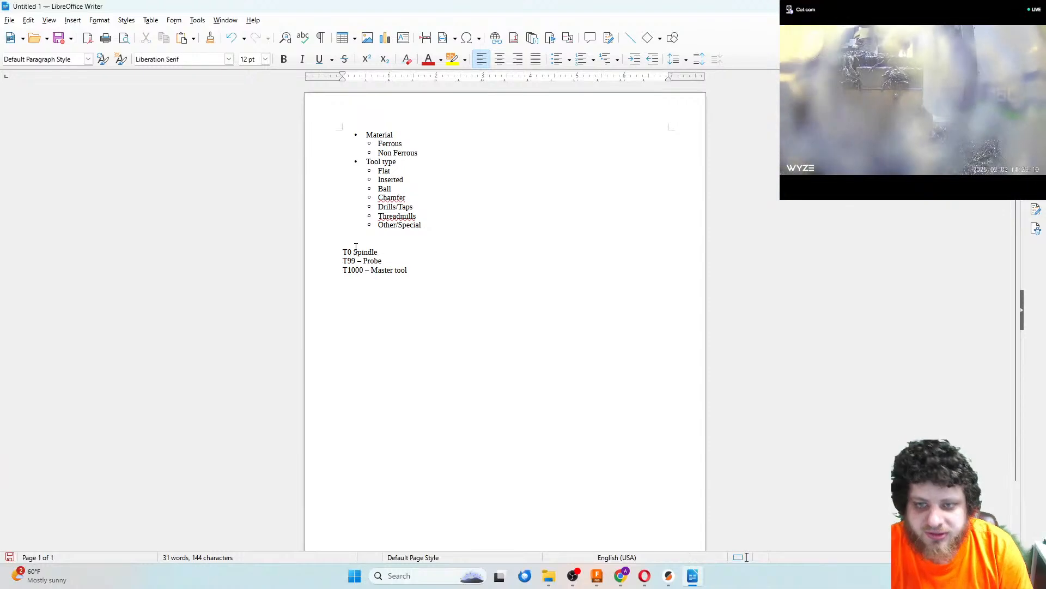
pyautogui.click(353, 251)
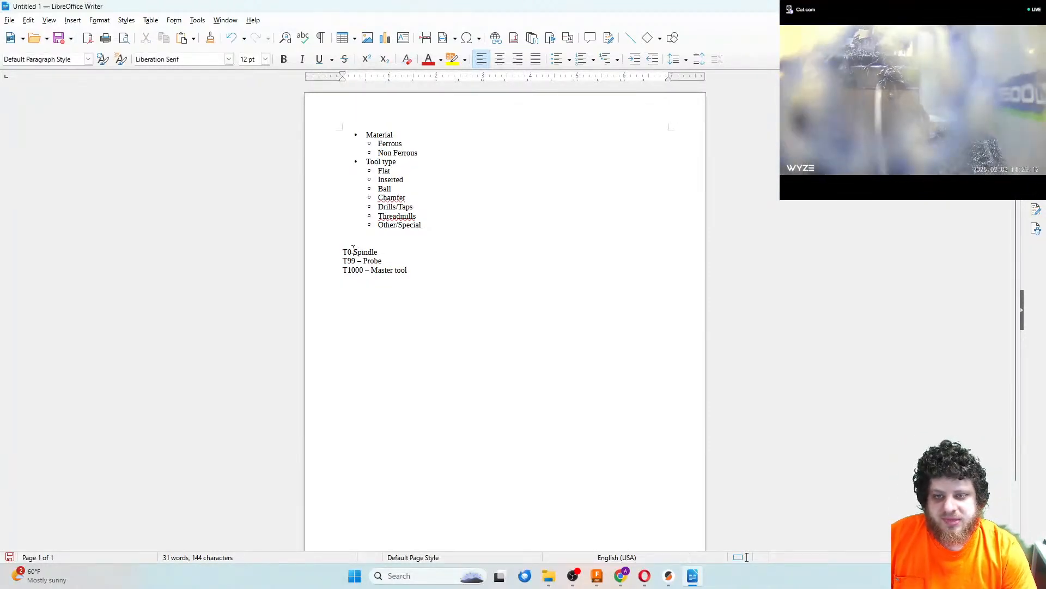
# Step: Add the lines 'Haas --- only 1-20' and 'Haas is T20' after T1000 – Master tool
pyautogui.write('-')
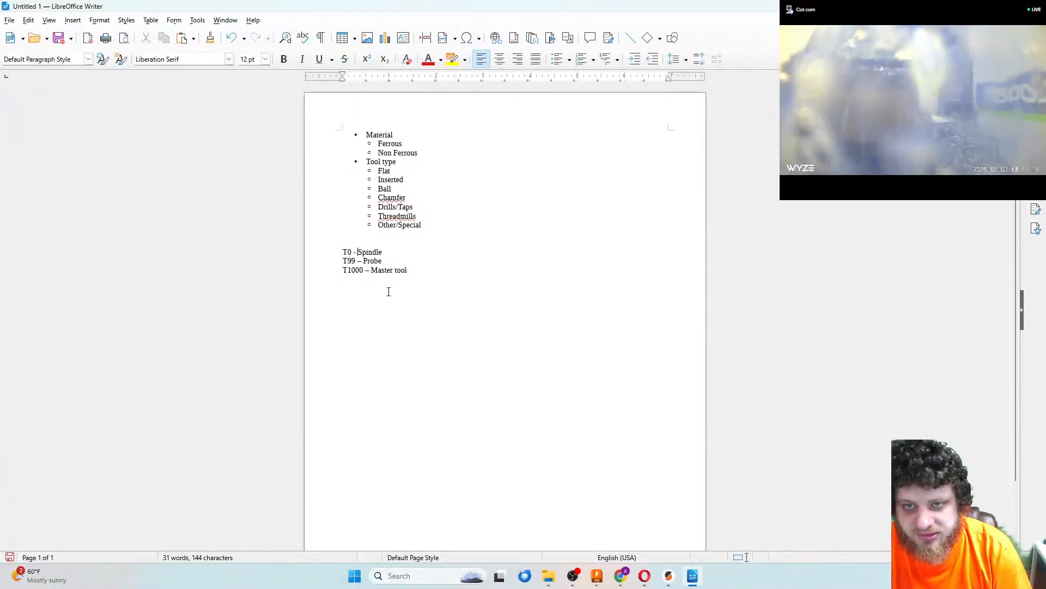
pyautogui.hotkey('ctrl', 'End')
pyautogui.press('Return')
pyautogui.press('Return')
pyautogui.press('Return')
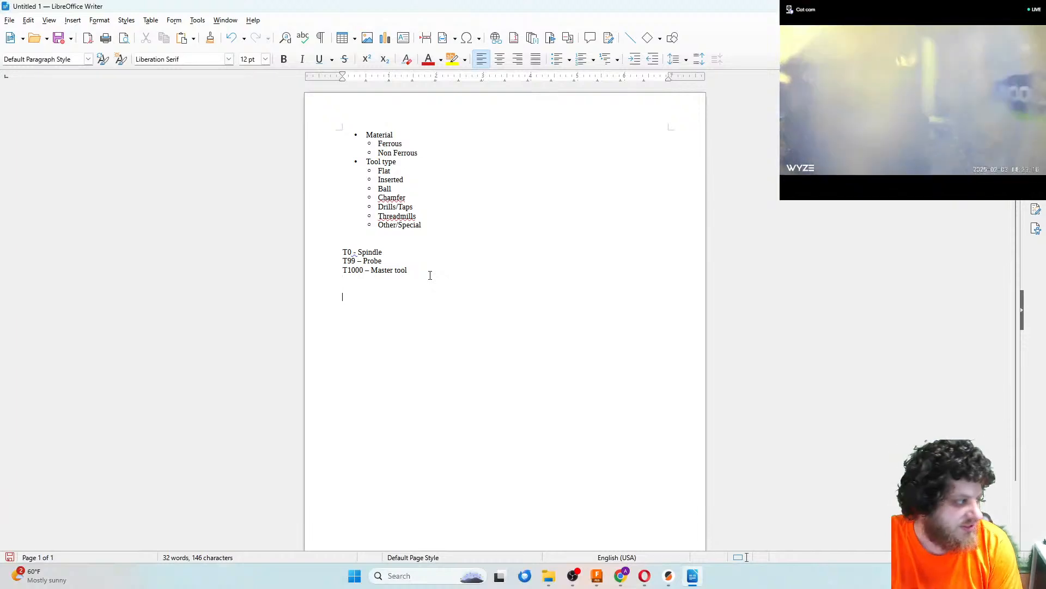
pyautogui.write('Ha')
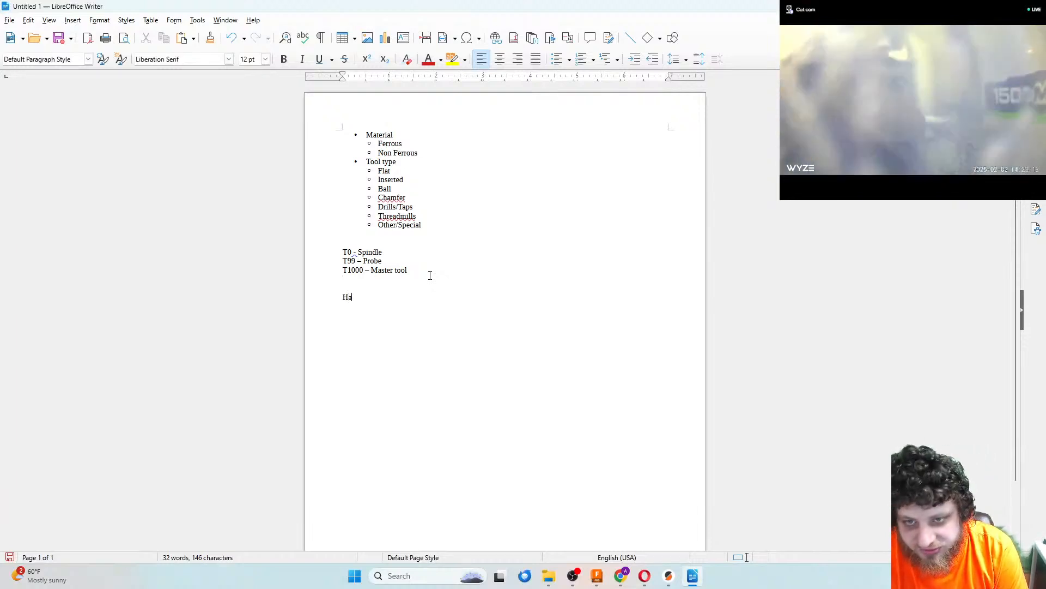
pyautogui.write('as --- on;uy')
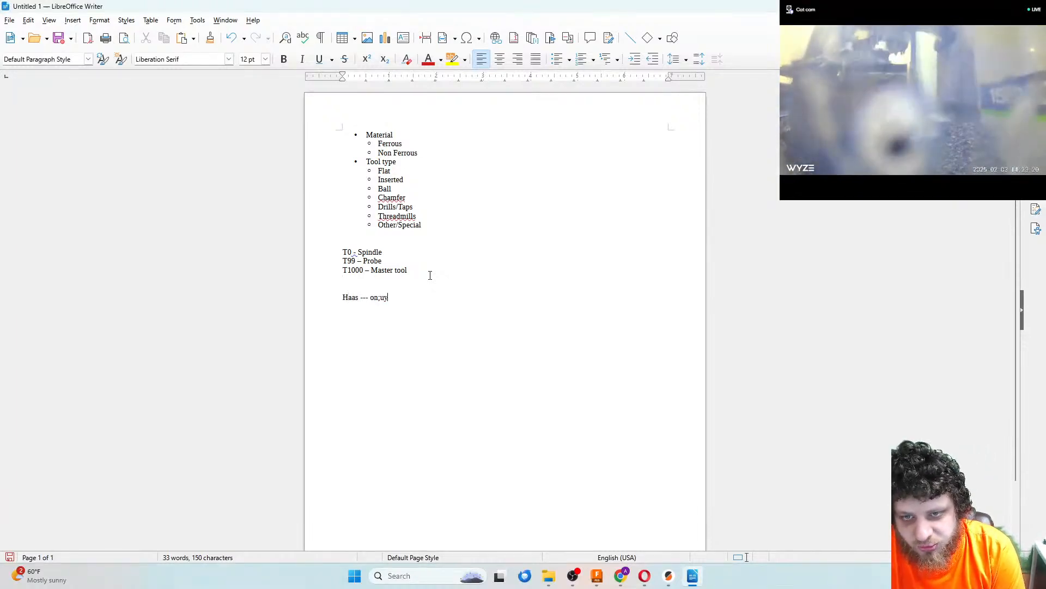
pyautogui.press('BackSpace')
pyautogui.press('BackSpace')
pyautogui.press('BackSpace')
pyautogui.write('ly 1')
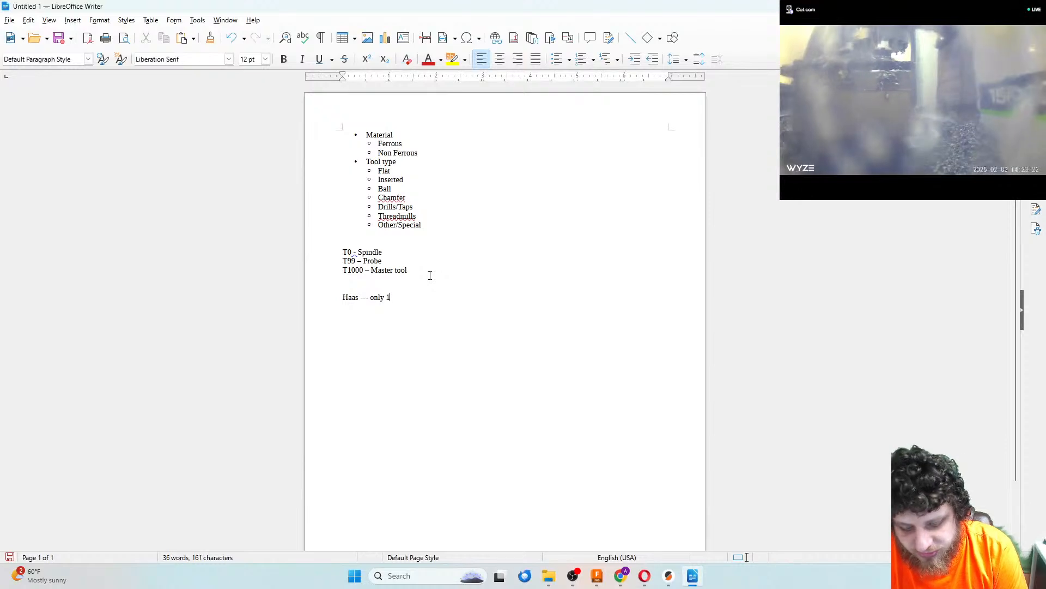
pyautogui.write('-20 ')
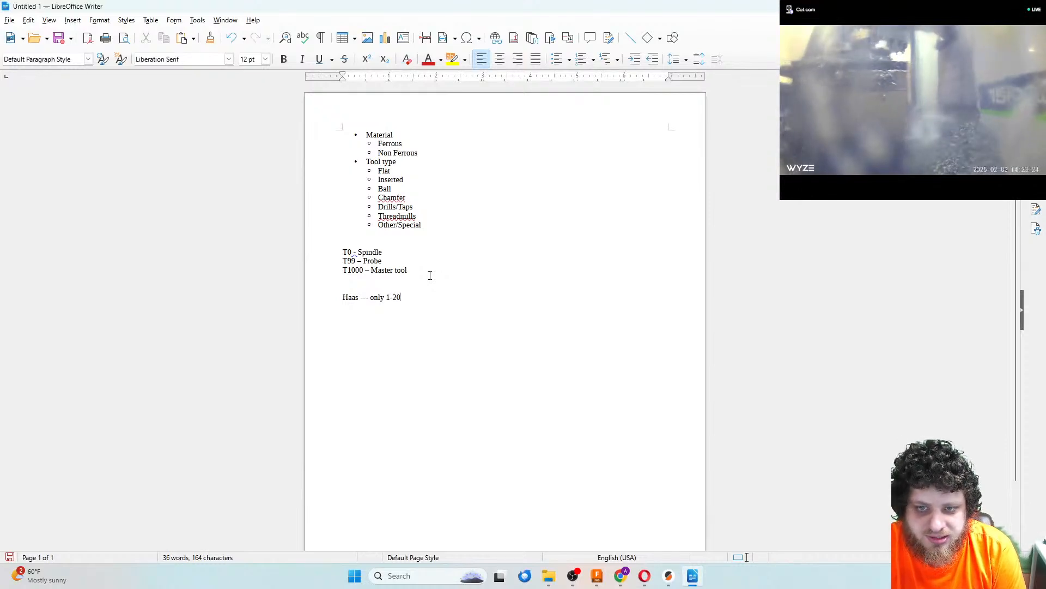
pyautogui.write('Haas ')
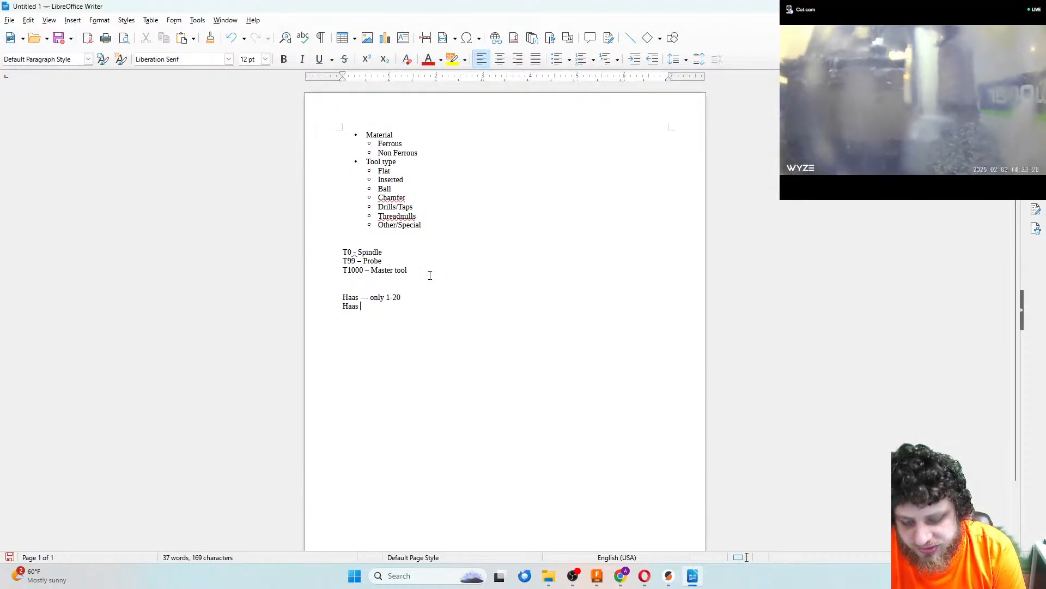
pyautogui.write('is T20')
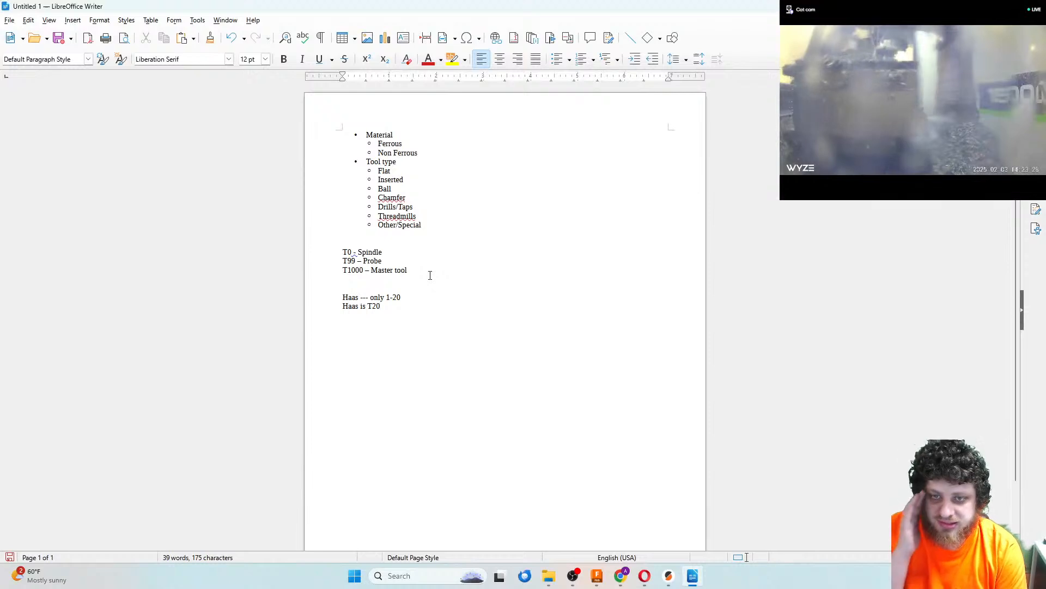
pyautogui.press('Return')
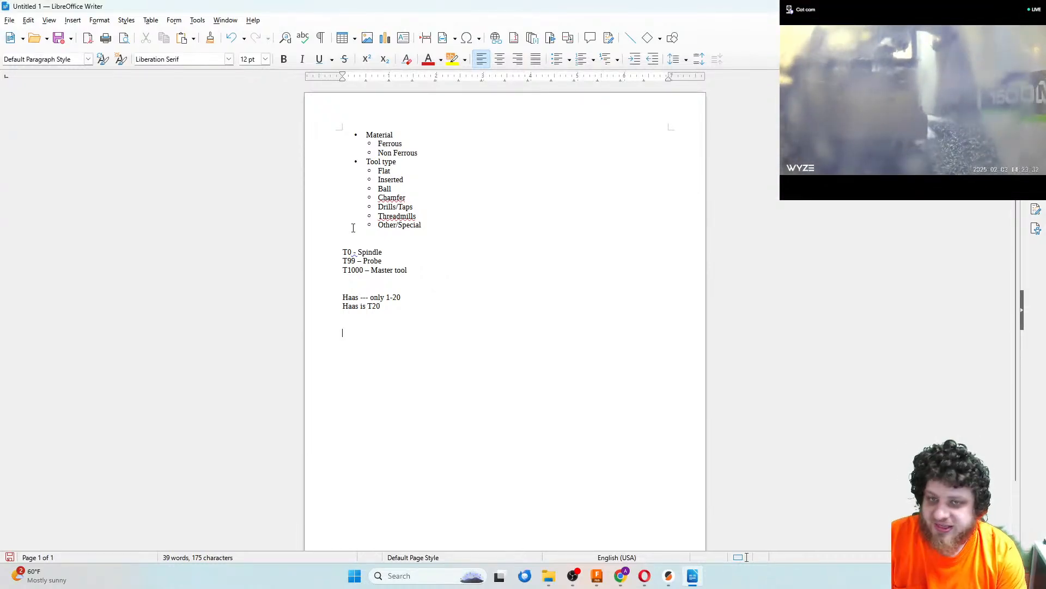
# Step: Add a top-level 'Status' item after Other/Special and start an indented sub-item beneath it
pyautogui.click(435, 223)
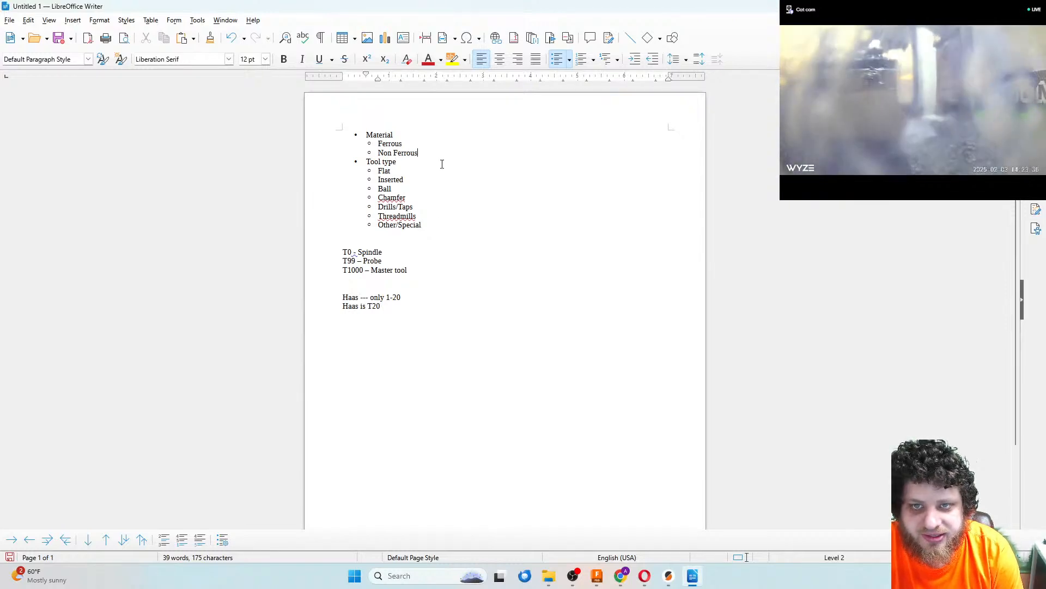
pyautogui.click(373, 139)
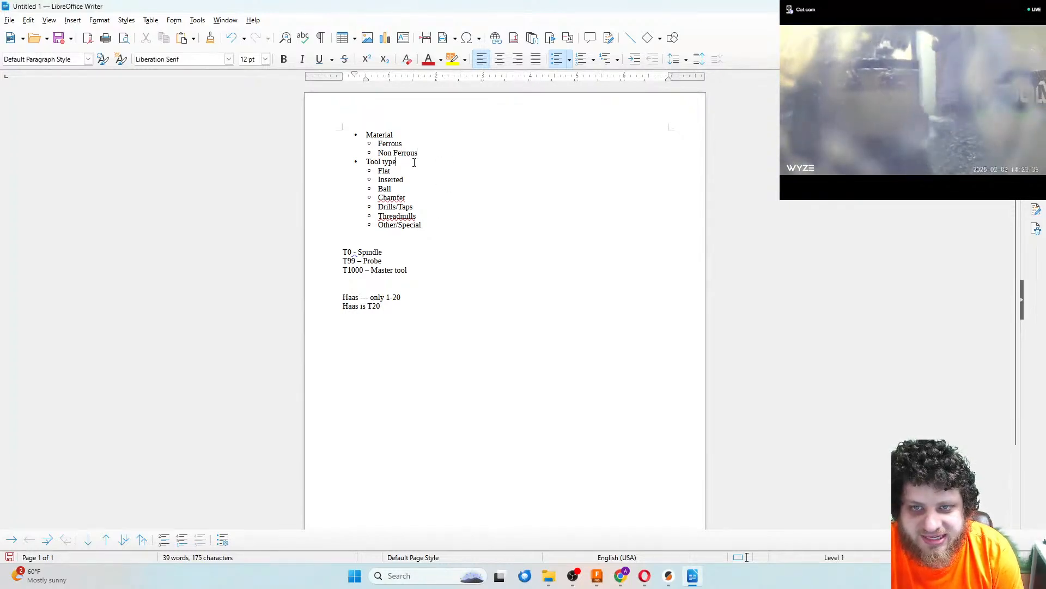
pyautogui.click(485, 224)
pyautogui.press('Return')
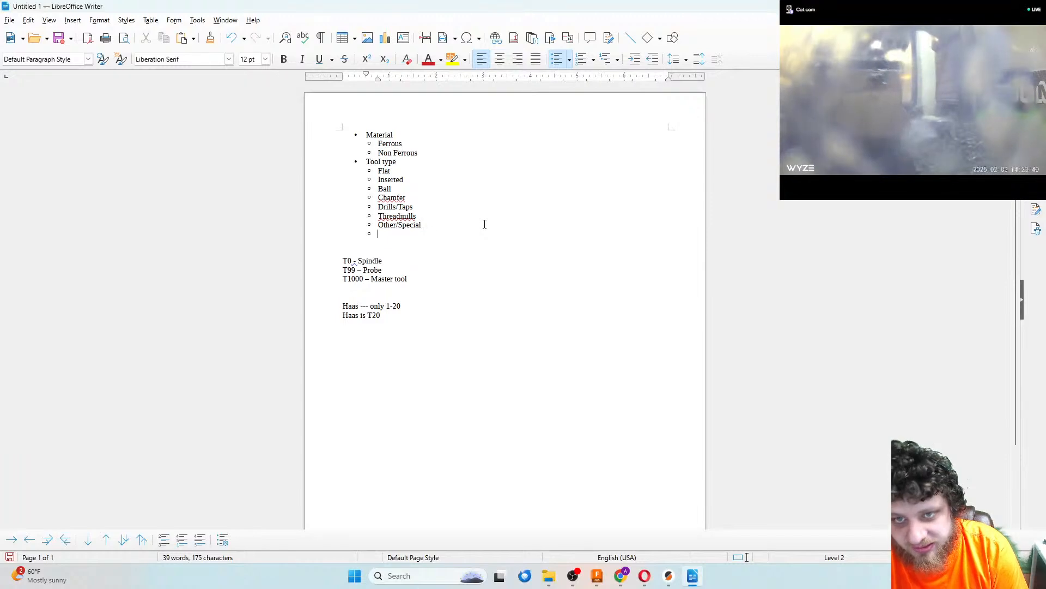
pyautogui.write('Coat')
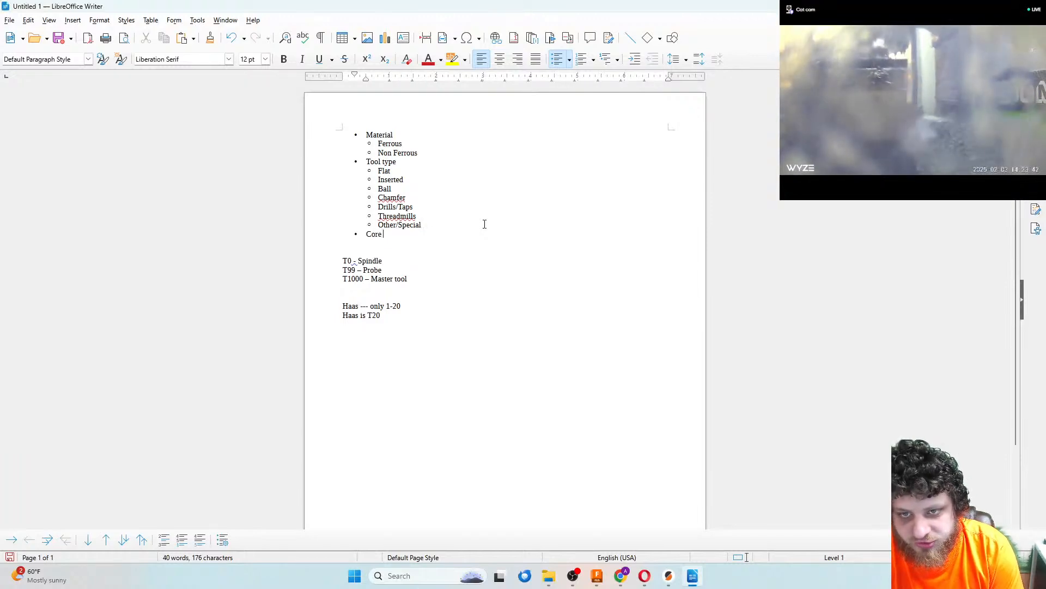
pyautogui.press('BackSpace')
pyautogui.press('BackSpace')
pyautogui.press('BackSpace')
pyautogui.press('BackSpace')
pyautogui.write('Status')
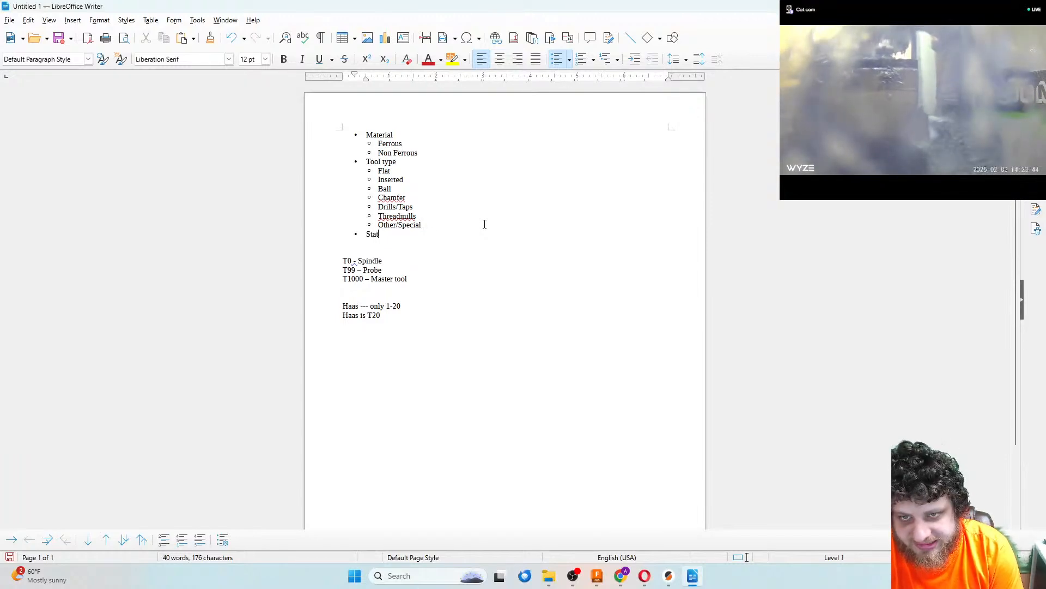
pyautogui.press('Return')
pyautogui.press('Tab')
# Step: List Core, Swing and Specialty under Status, fixing 'Specilty' via spelling suggestions
pyautogui.write('Core')
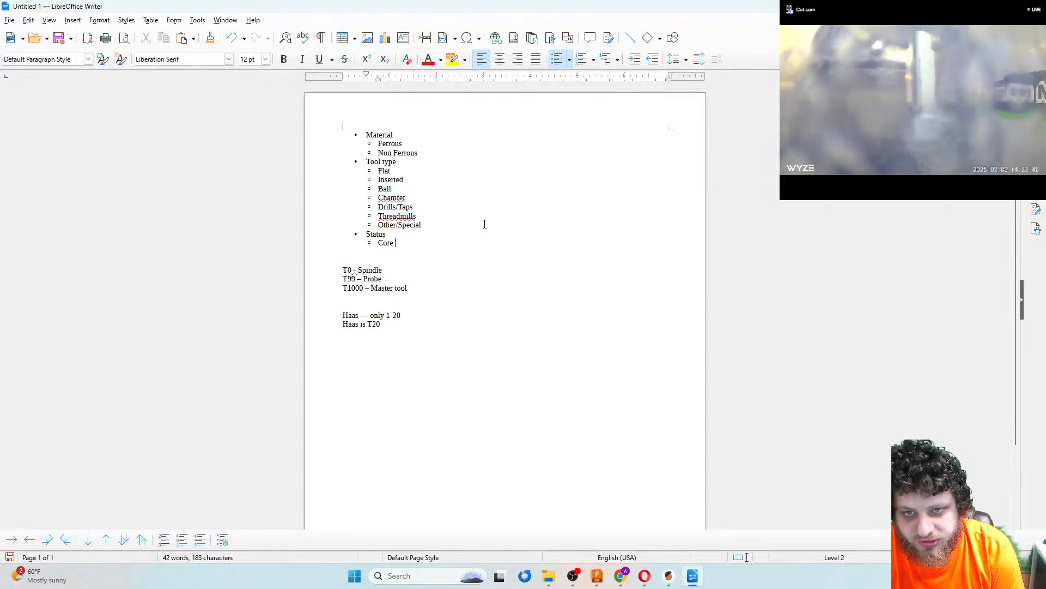
pyautogui.press('Return')
pyautogui.write('Swing')
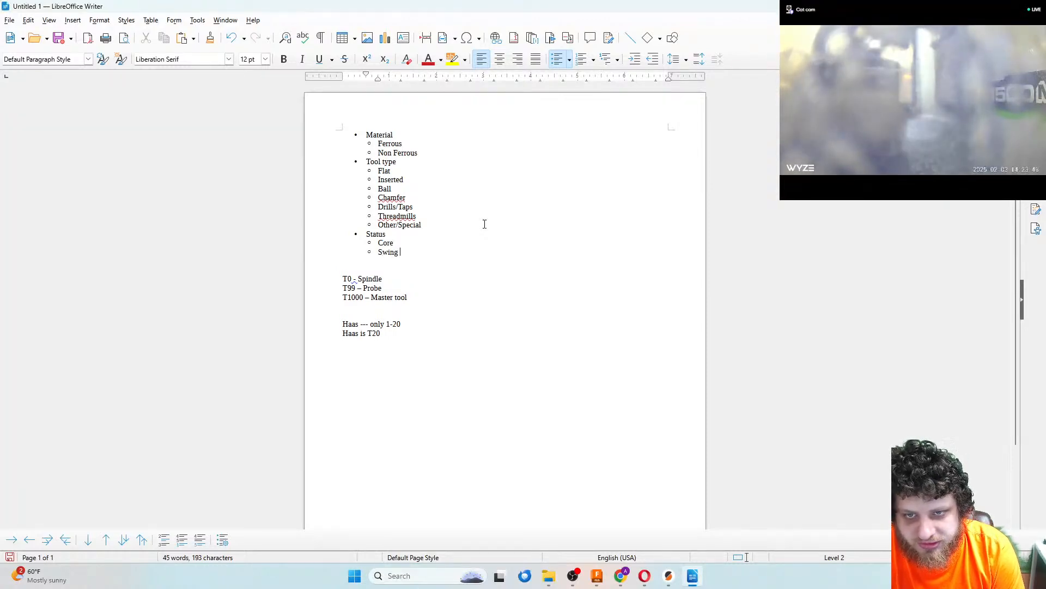
pyautogui.press('Return')
pyautogui.write('S')
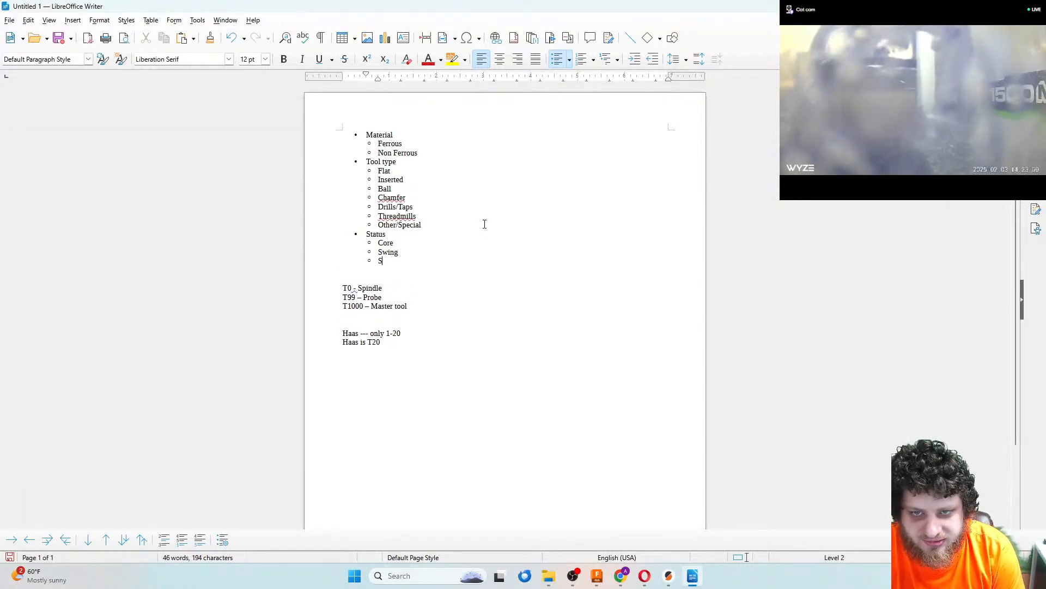
pyautogui.write('pecilty')
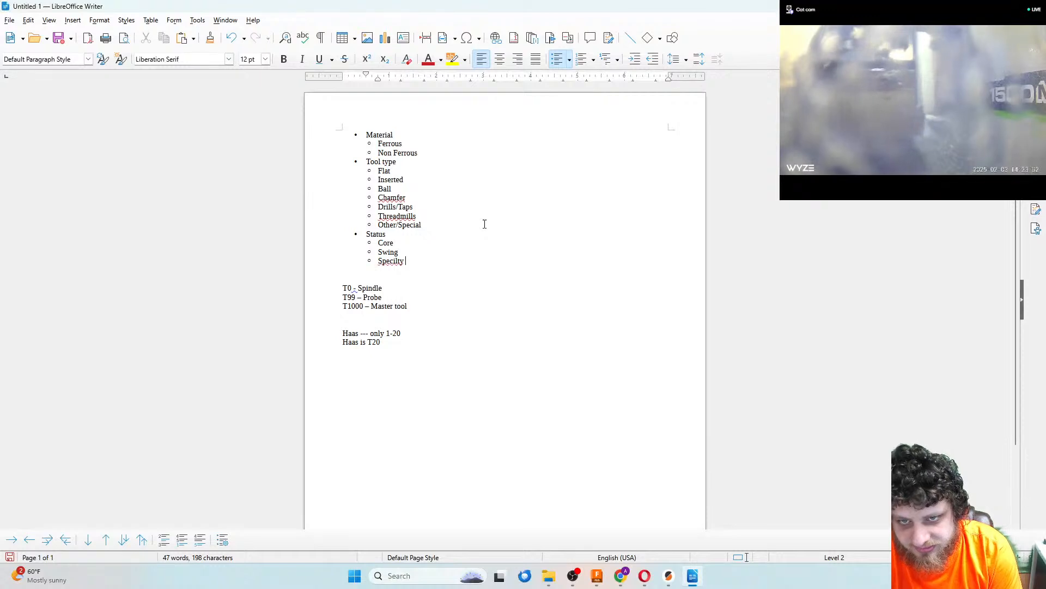
pyautogui.rightClick(390, 262)
pyautogui.click(415, 271)
pyautogui.rightClick(402, 215)
pyautogui.rightClick(392, 200)
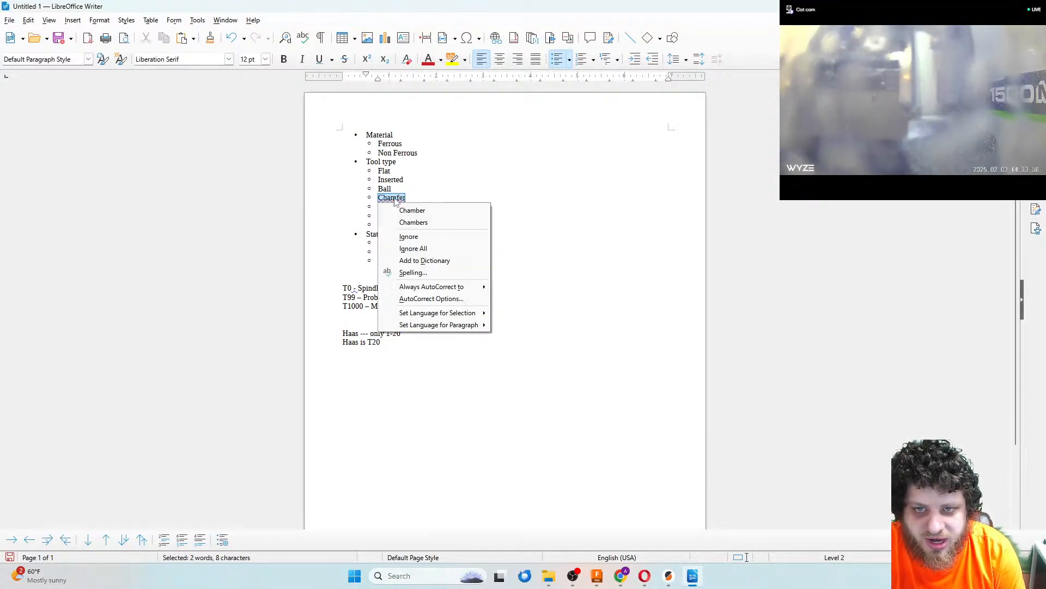
pyautogui.click(403, 192)
pyautogui.click(411, 261)
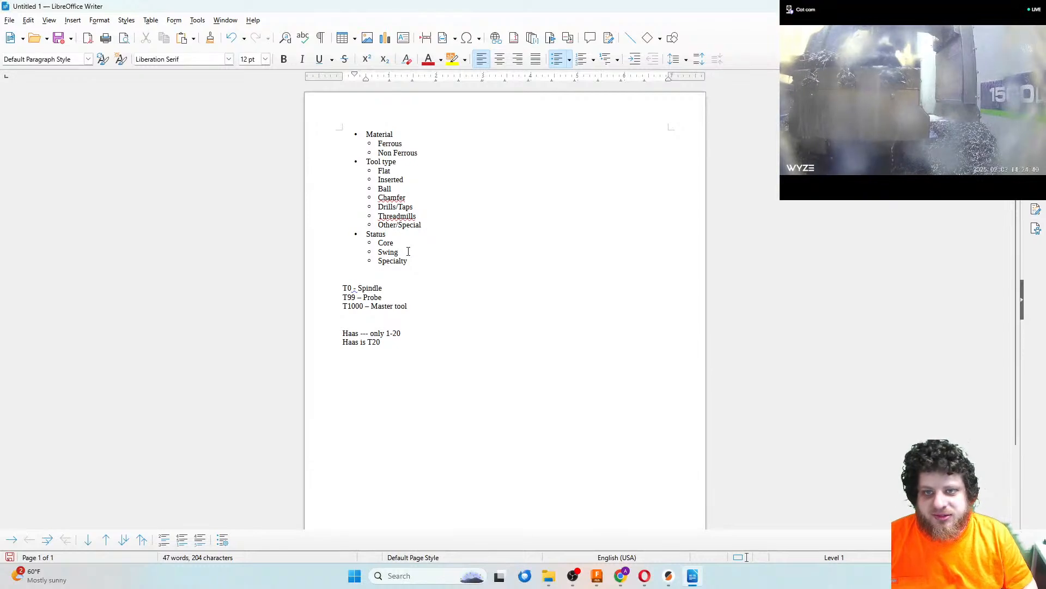
pyautogui.click(404, 252)
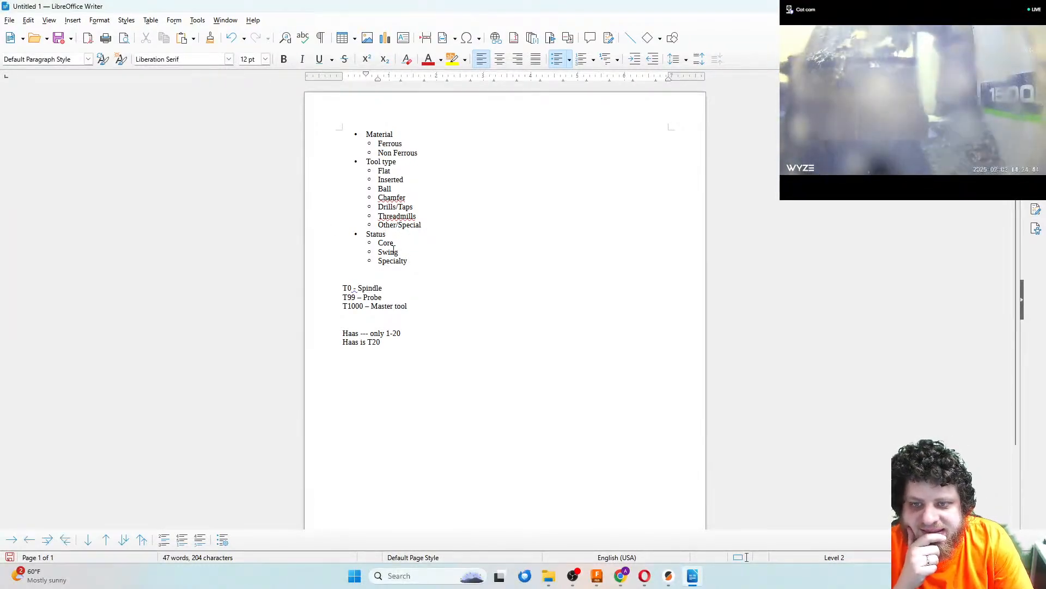
pyautogui.doubleClick(395, 242)
pyautogui.click(408, 242)
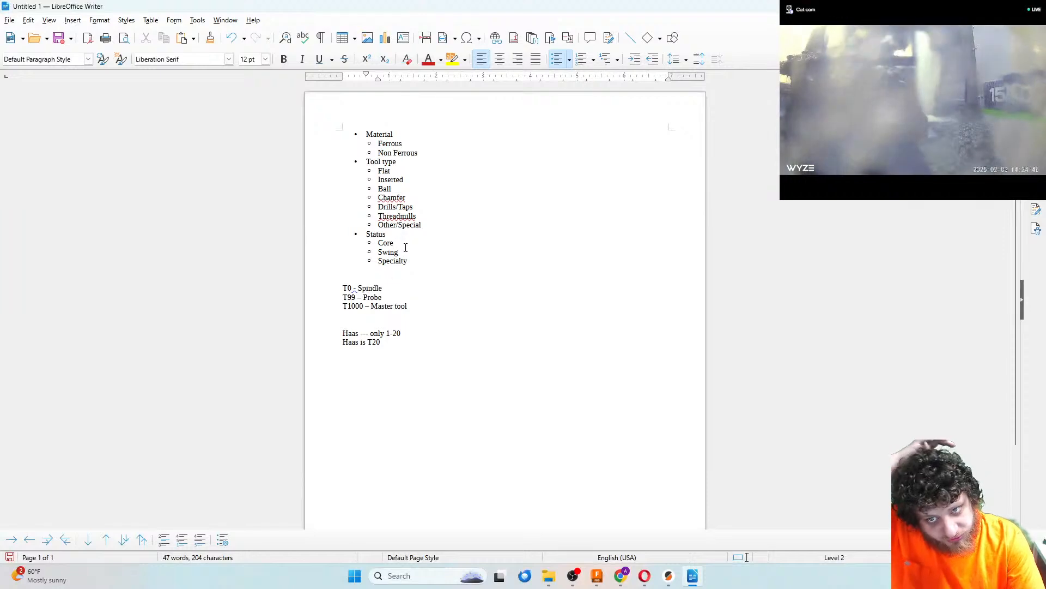
pyautogui.click(435, 359)
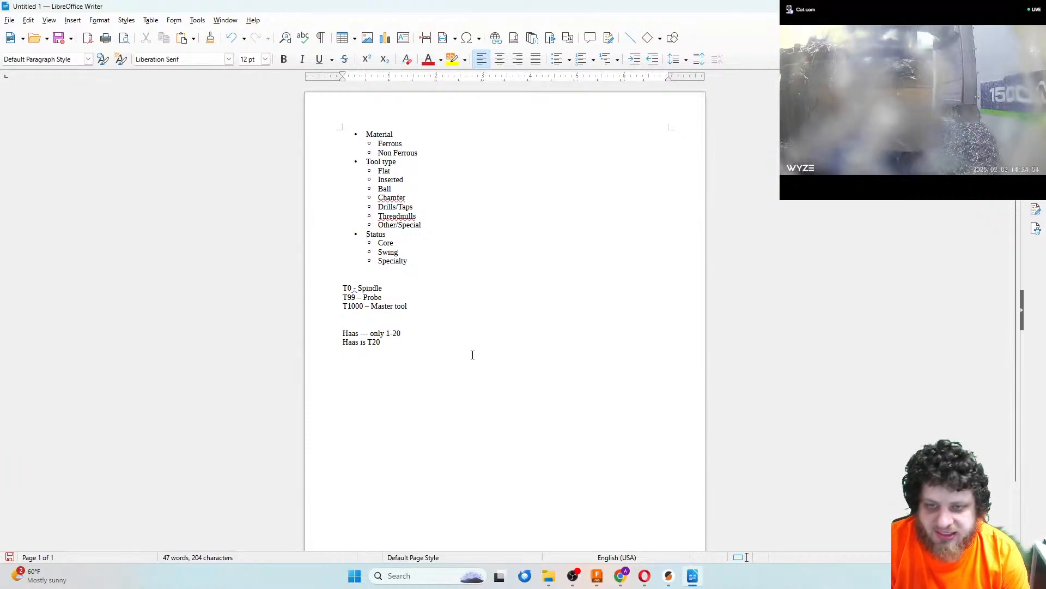
# Step: Add a 'Haas Core Tools' heading with the range 'T1-20' below it
pyautogui.press('Return')
pyautogui.write('Haas is T')
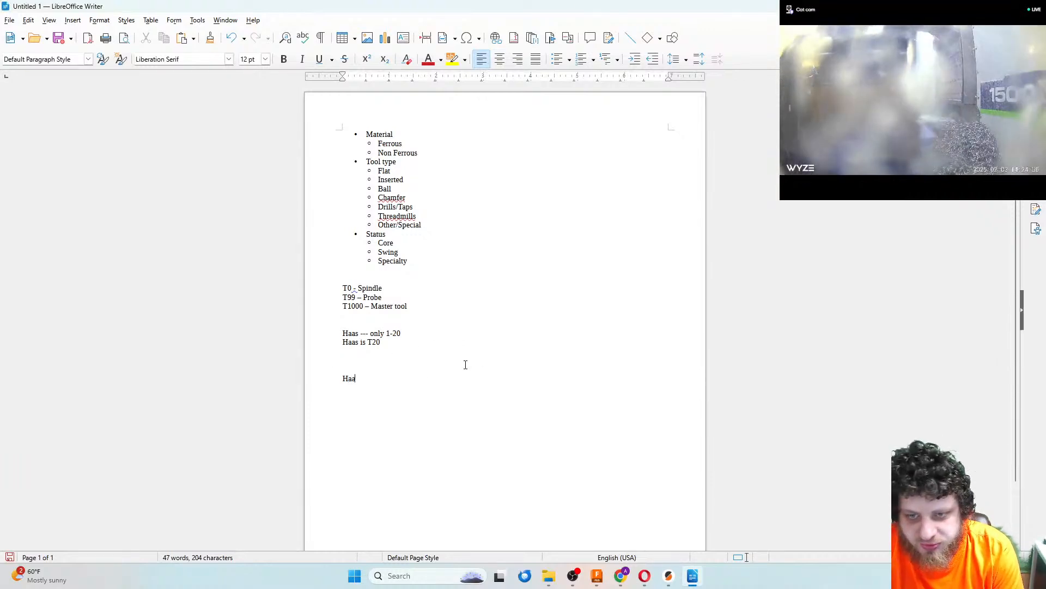
pyautogui.press('BackSpace')
pyautogui.press('BackSpace')
pyautogui.press('BackSpace')
pyautogui.press('BackSpace')
pyautogui.write('Core Tools')
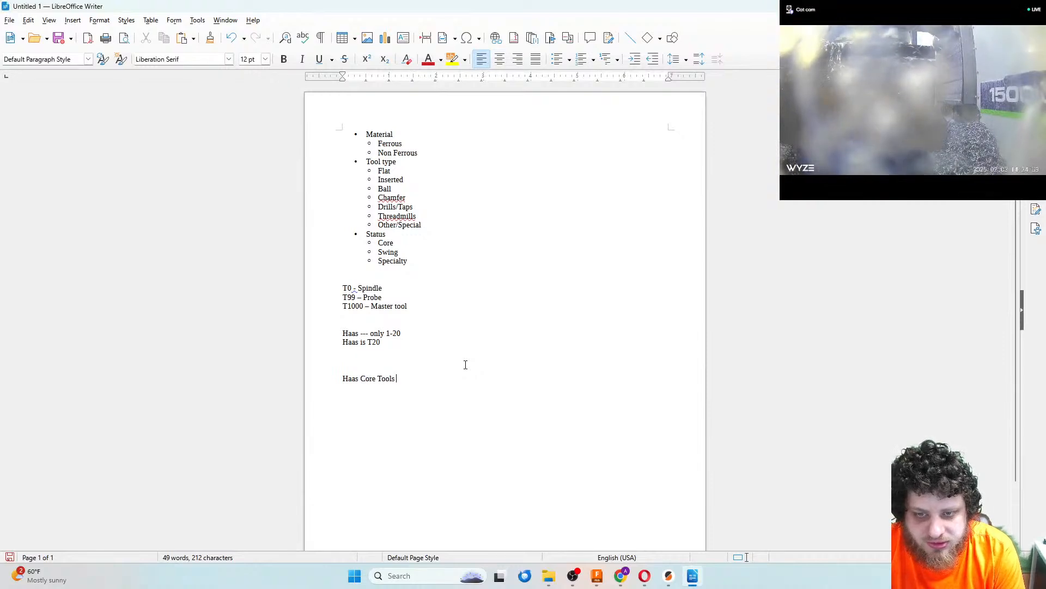
pyautogui.press('Return')
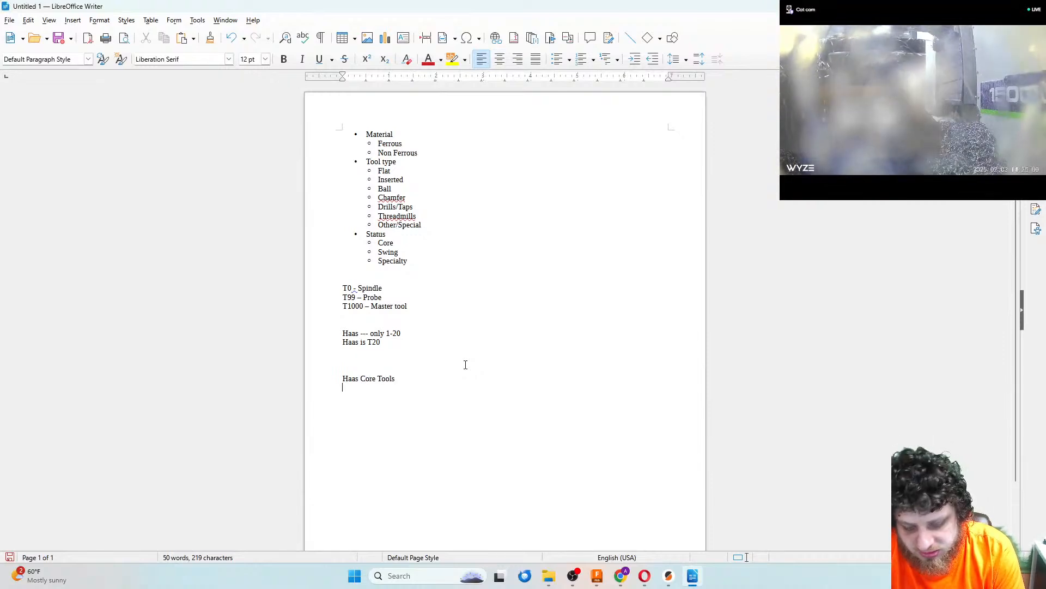
pyautogui.write('T1-20')
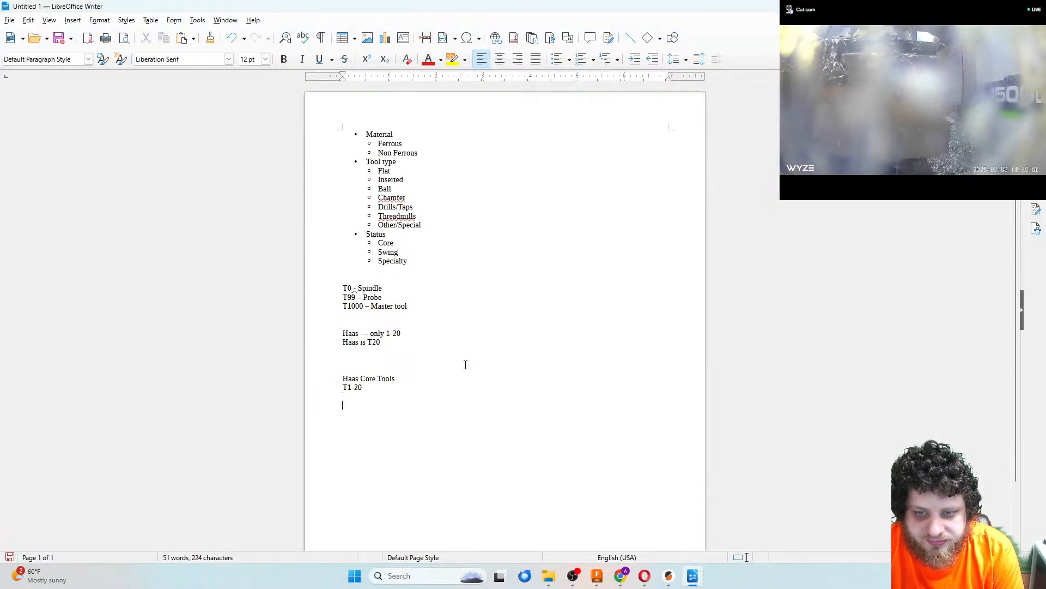
# Step: Add a 'Tormach Core Tools' heading with its range begun as 'T21-'
pyautogui.write('Tormach C')
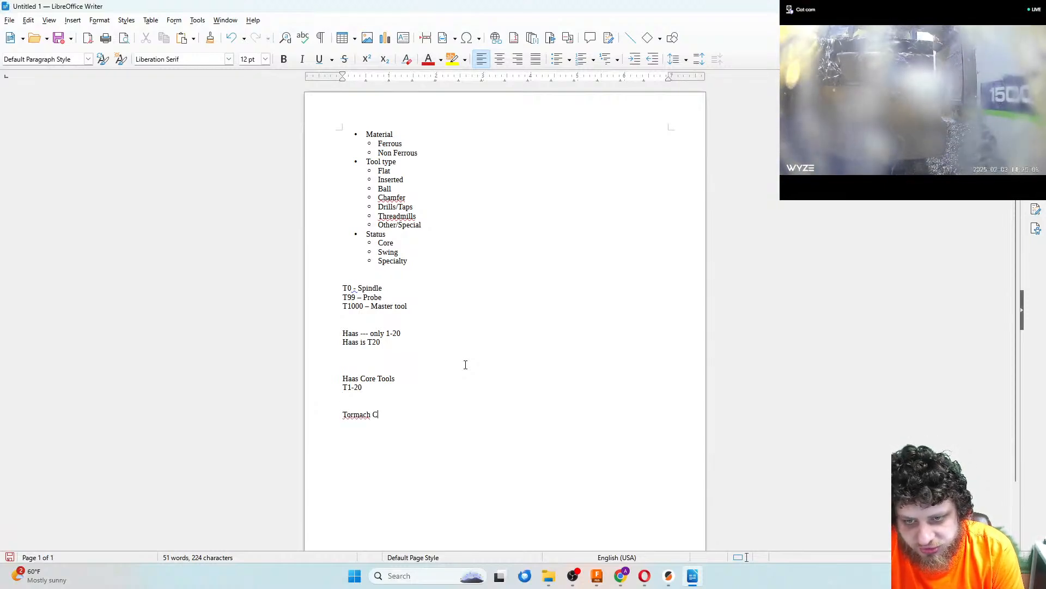
pyautogui.write('ore Tools')
pyautogui.press('Return')
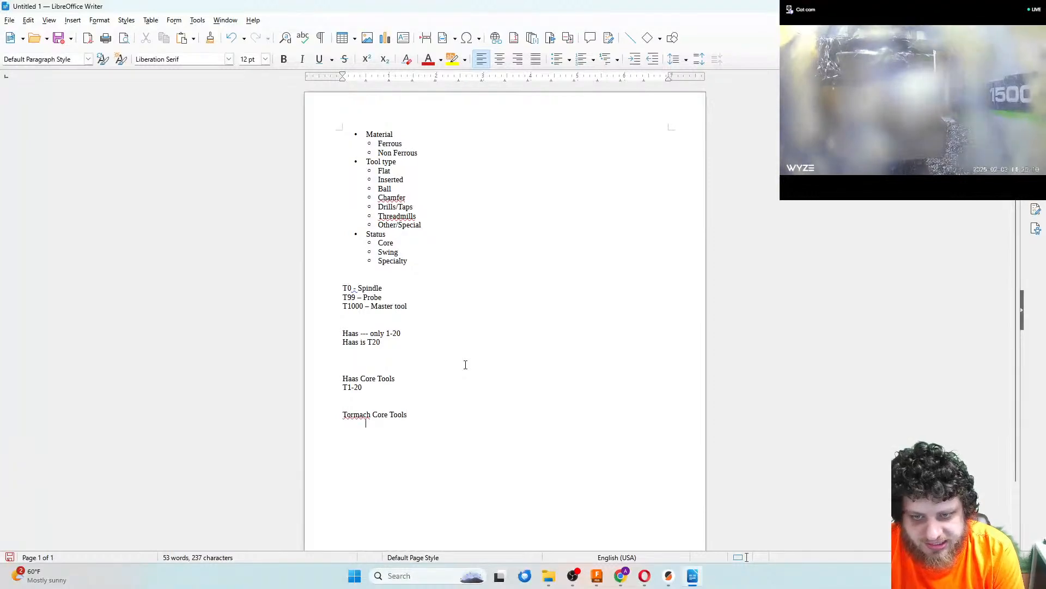
pyautogui.write('T')
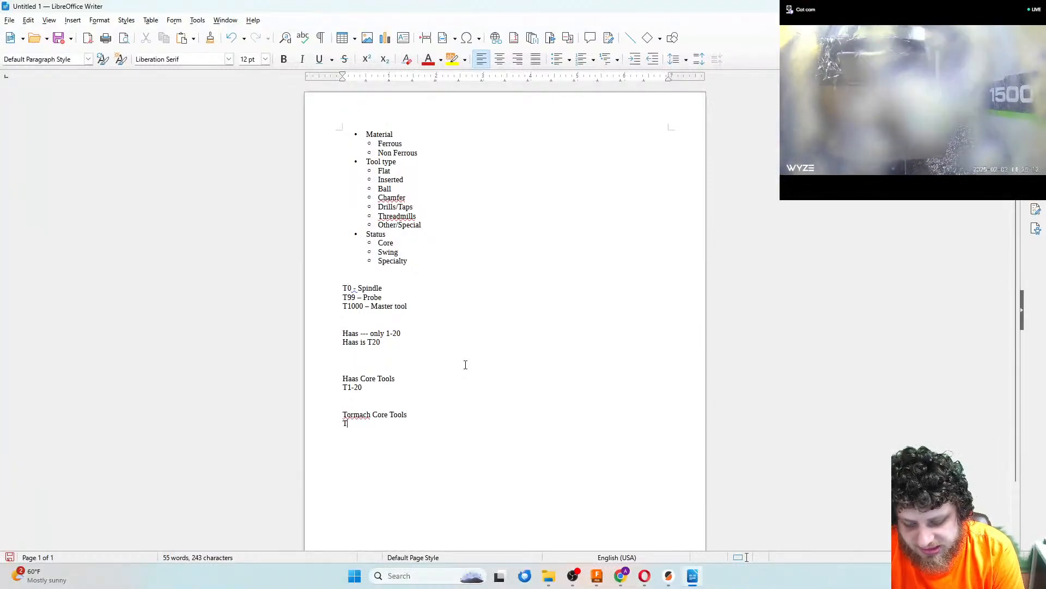
pyautogui.write('20')
pyautogui.press('BackSpace')
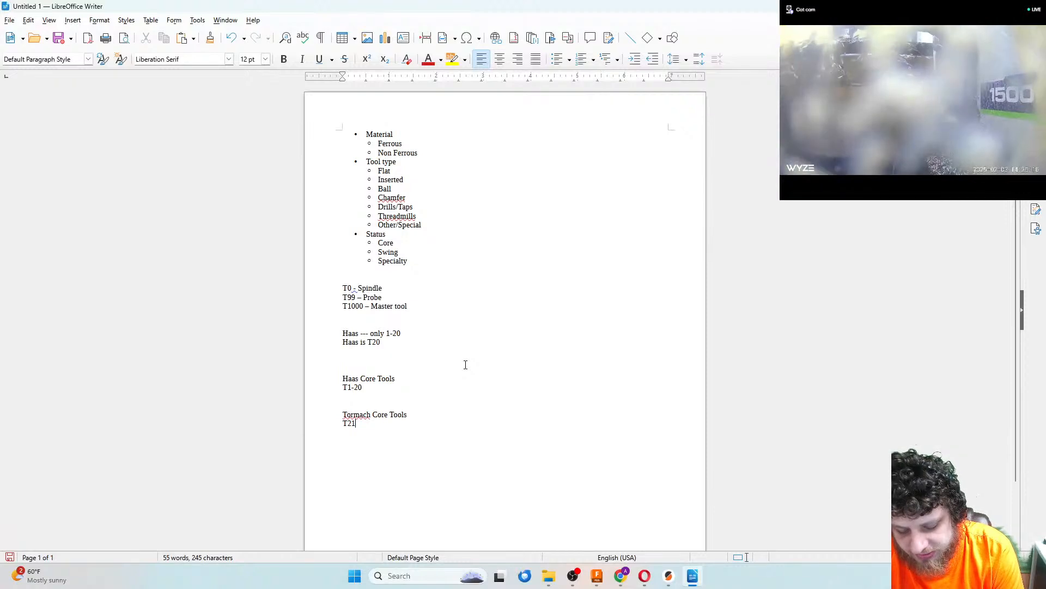
pyautogui.write('1-')
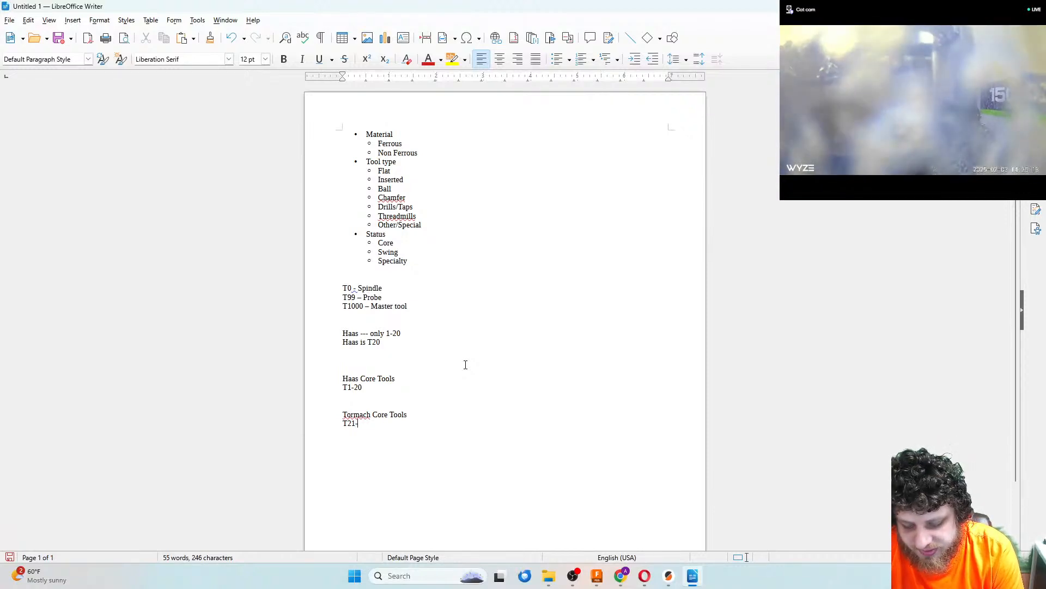
pyautogui.write('4')
pyautogui.press('BackSpace')
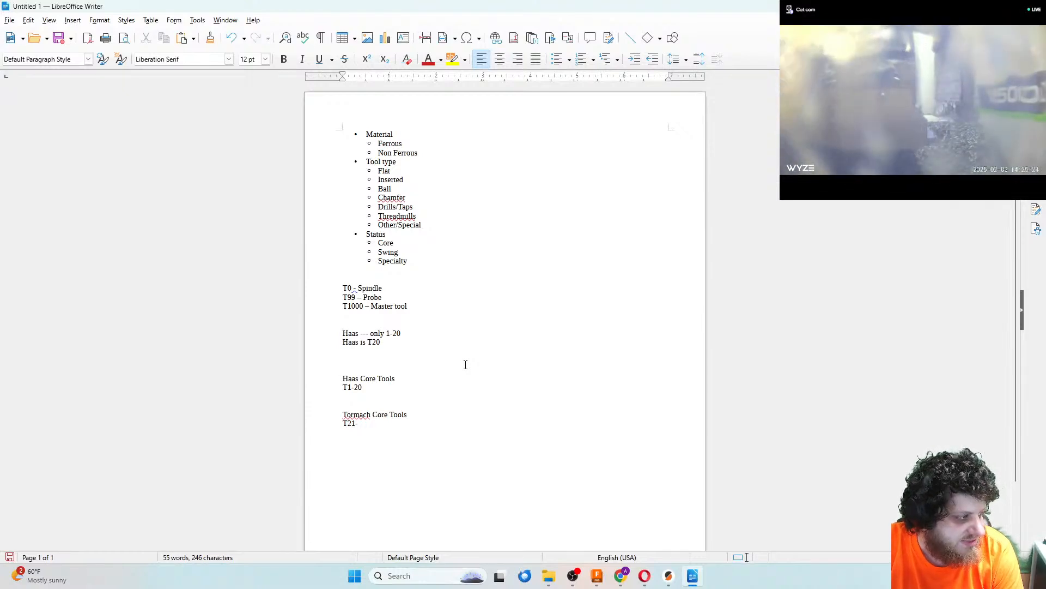
# Step: Change the end of the Haas range from 1-20 to 1-16
pyautogui.tripleClick(396, 332)
pyautogui.click(393, 331)
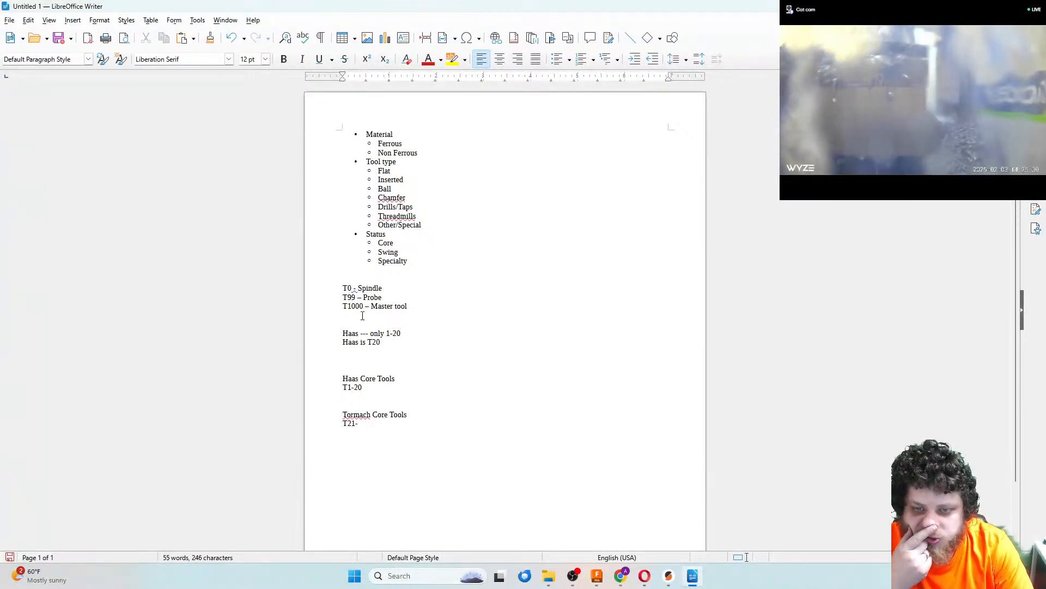
pyautogui.click(396, 339)
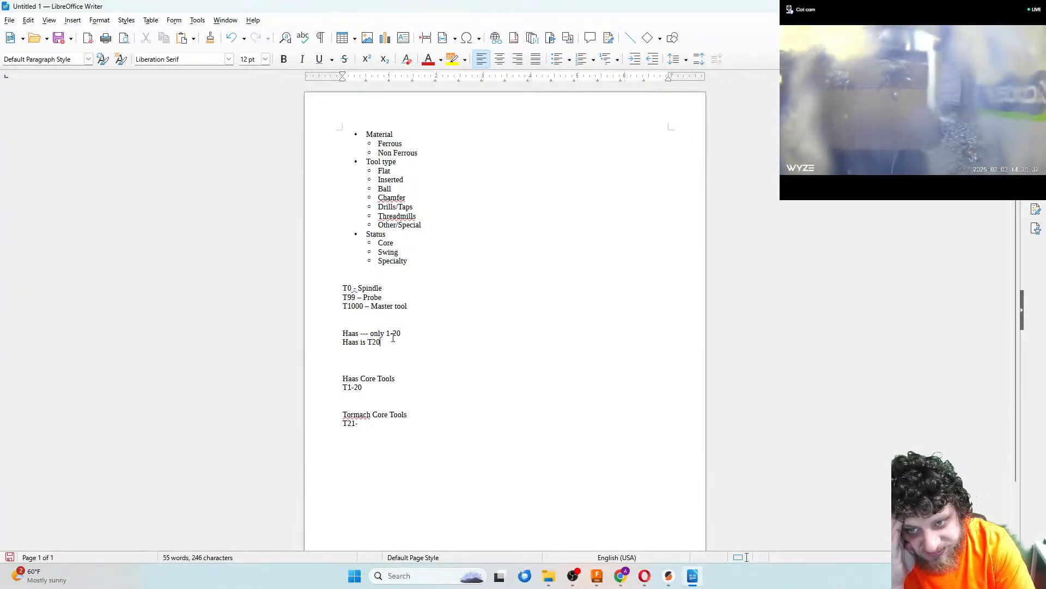
pyautogui.moveTo(401, 336); pyautogui.dragTo(397, 334)
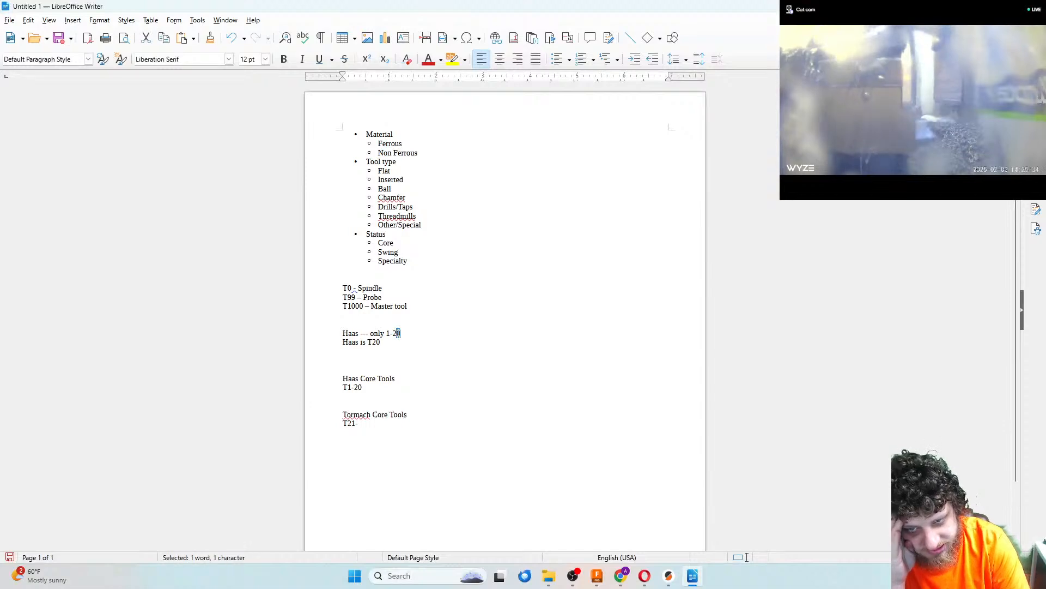
pyautogui.press('BackSpace')
pyautogui.press('BackSpace')
pyautogui.write('16')
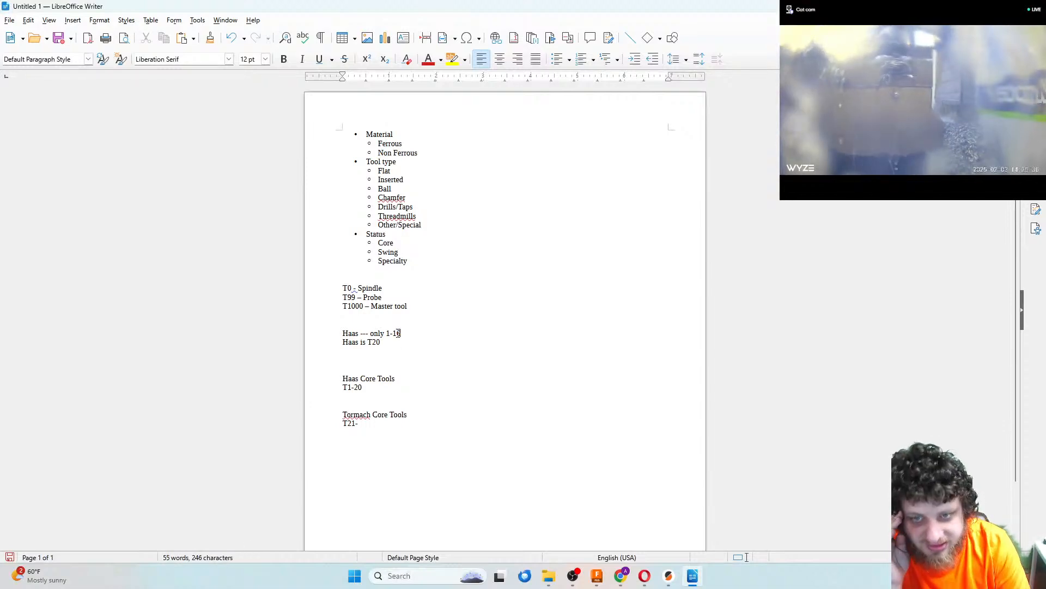
pyautogui.click(433, 327)
pyautogui.scroll(-3, 424, 345)
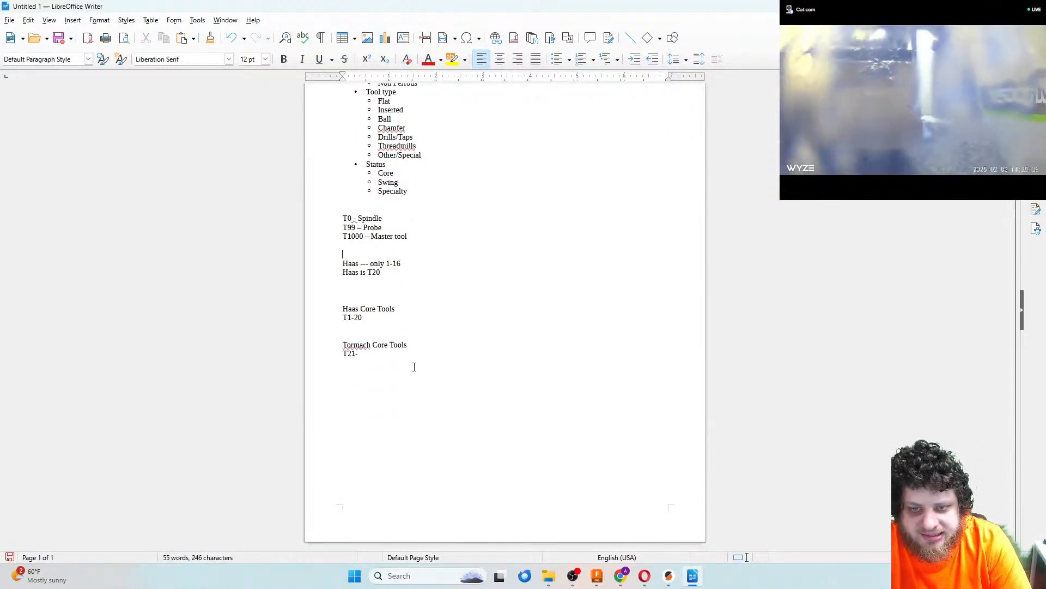
pyautogui.scroll(1, 414, 357)
# Step: Try 14 and then 15 as the Haas limit, then undo those edits
pyautogui.moveTo(402, 285); pyautogui.dragTo(397, 285)
pyautogui.write('4')
pyautogui.moveTo(402, 286); pyautogui.dragTo(398, 286)
pyautogui.write('5')
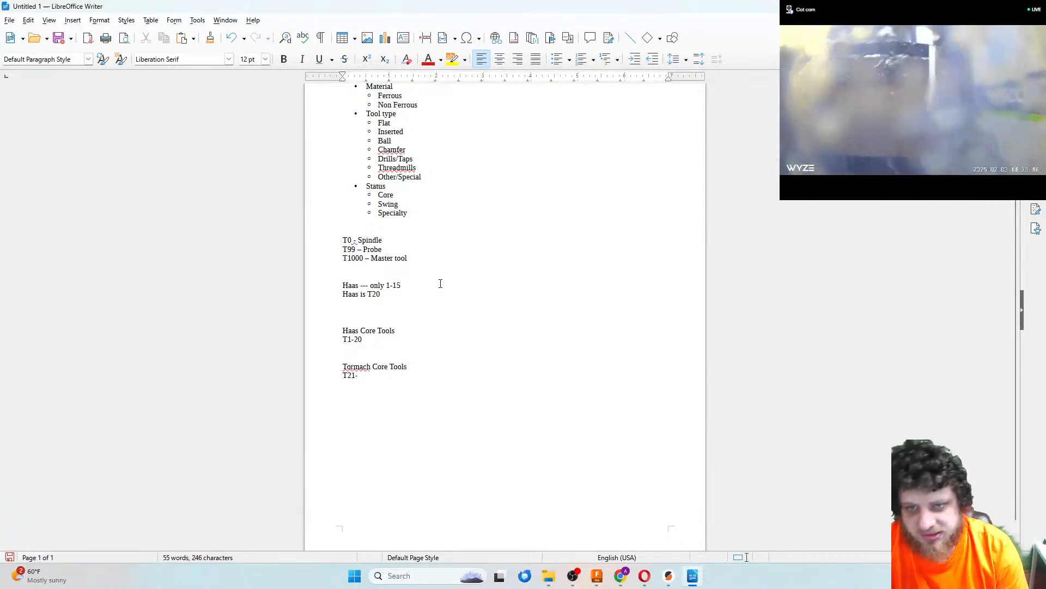
pyautogui.doubleClick(379, 285)
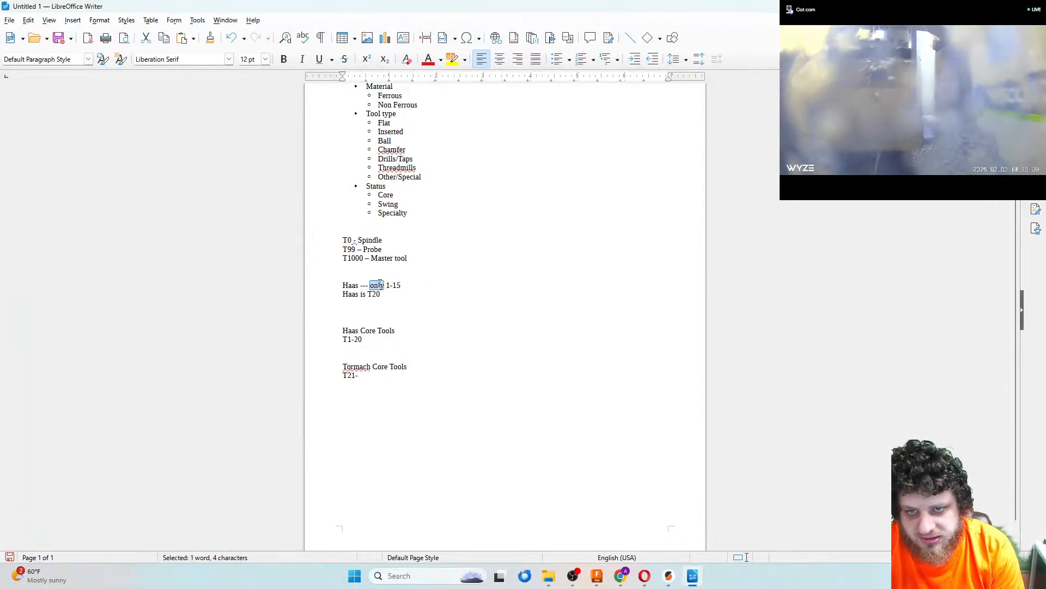
pyautogui.hotkey('ctrl', 'z')
pyautogui.hotkey('ctrl', 'z')
pyautogui.hotkey('ctrl', 'z')
# Step: Make the Haas core range T1-15 and the Tormach core range T20-35
pyautogui.click(369, 341)
pyautogui.press('BackSpace')
pyautogui.press('BackSpace')
pyautogui.write('15')
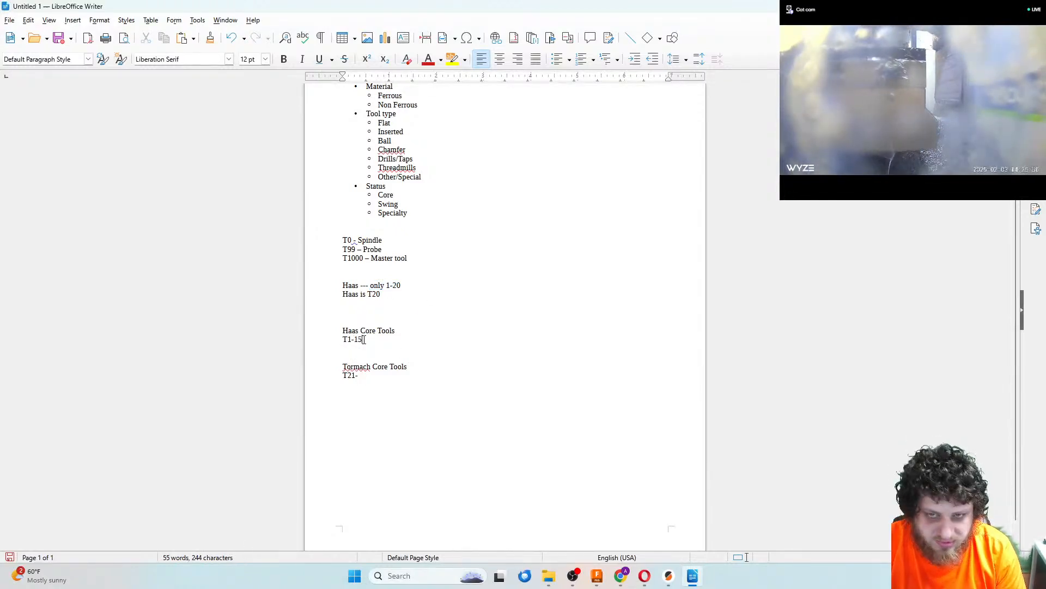
pyautogui.click(375, 377)
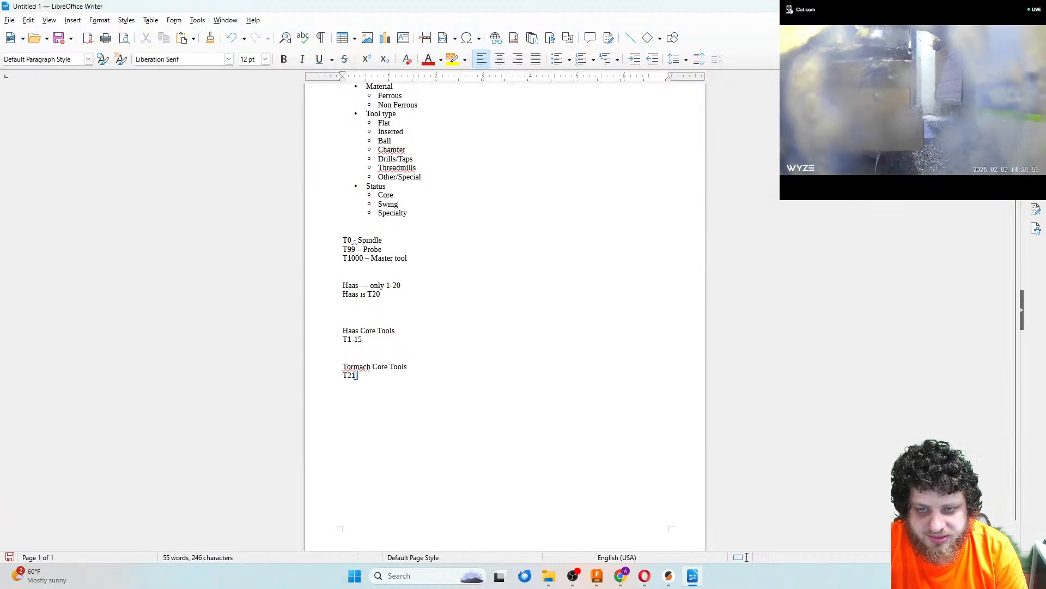
pyautogui.moveTo(357, 376); pyautogui.dragTo(348, 376)
pyautogui.write('20-35')
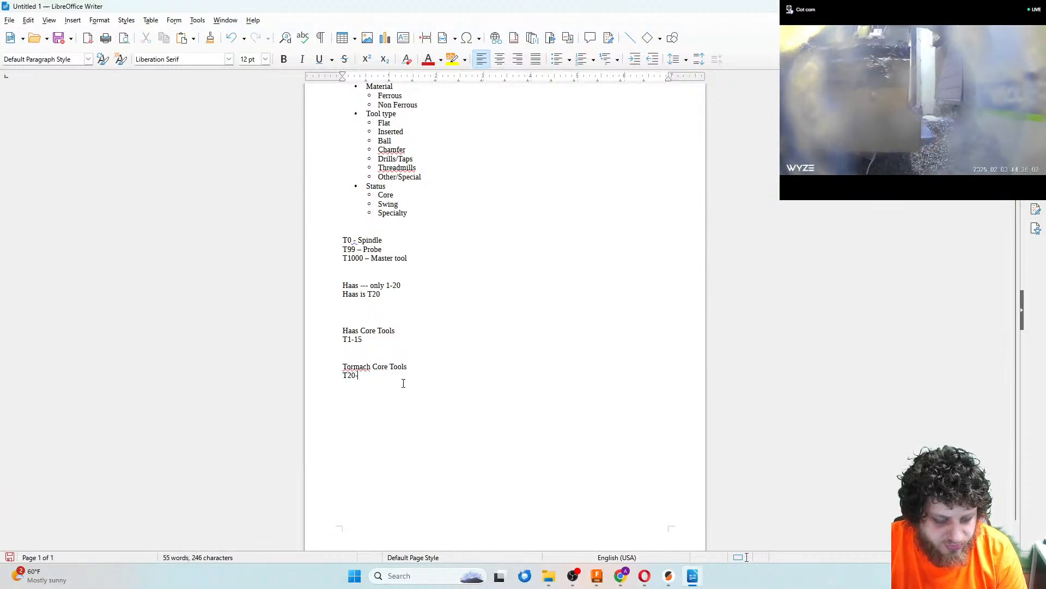
# Step: Remove the extra blank line above the Tormach heading
pyautogui.click(399, 347)
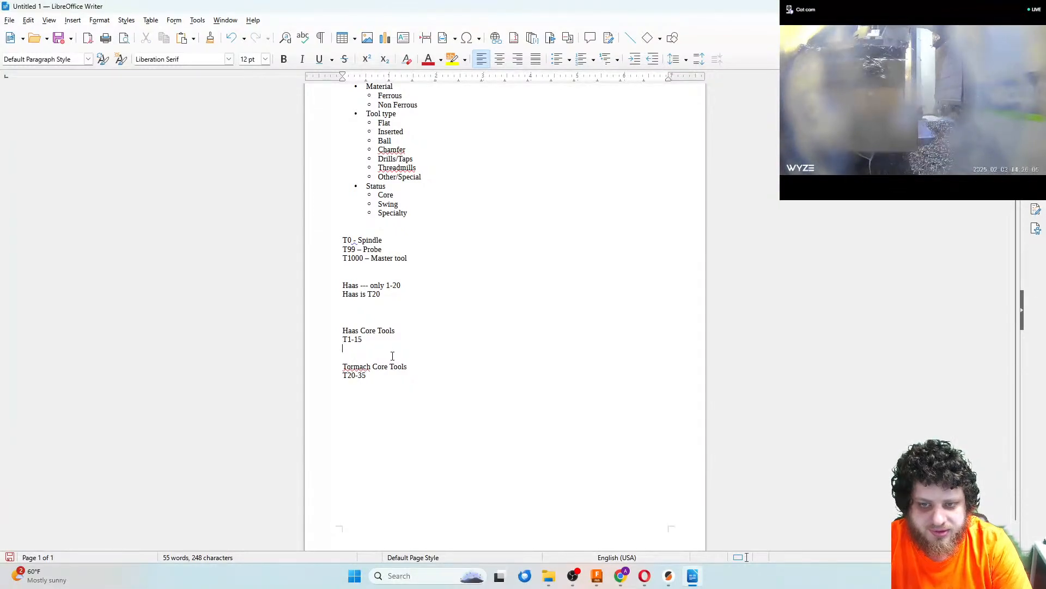
pyautogui.click(412, 408)
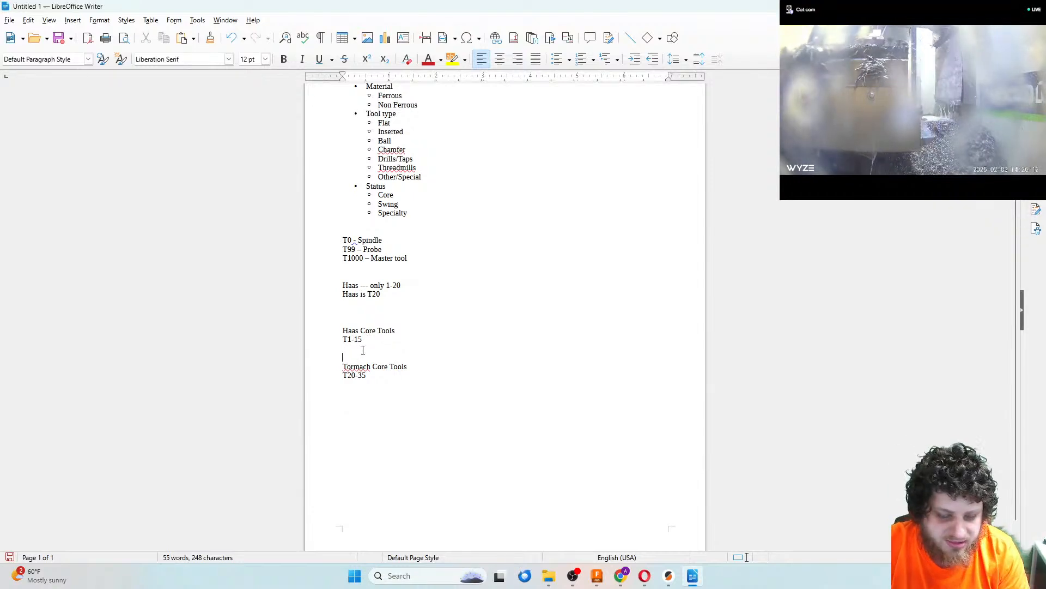
pyautogui.press('BackSpace')
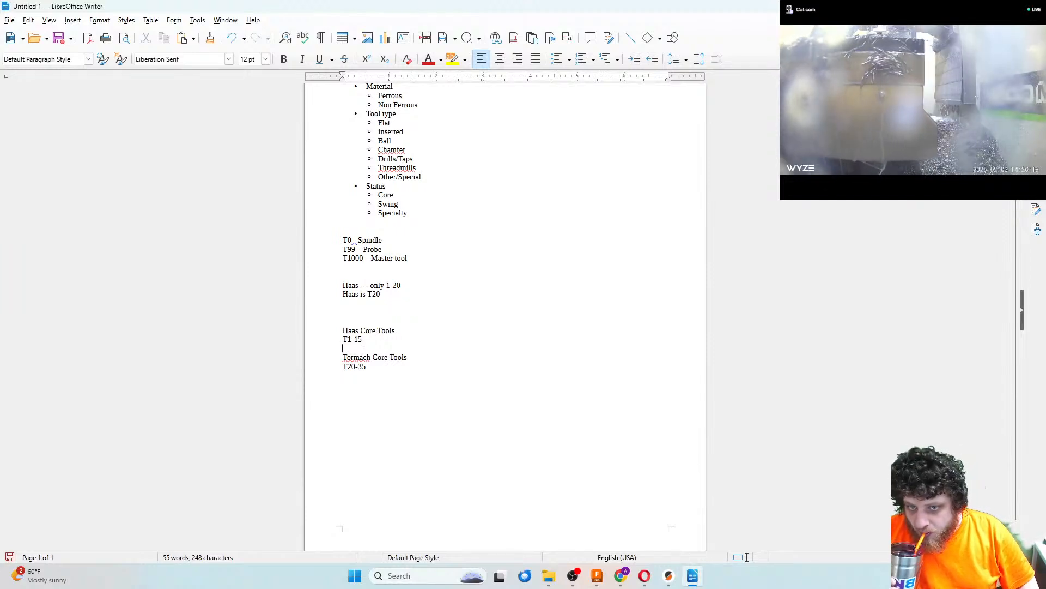
# Step: On the empty line below T20-35, try 'T100' and 'Swig', then trim back to just 'T'
pyautogui.click(478, 423)
pyautogui.scroll(1, 506, 416)
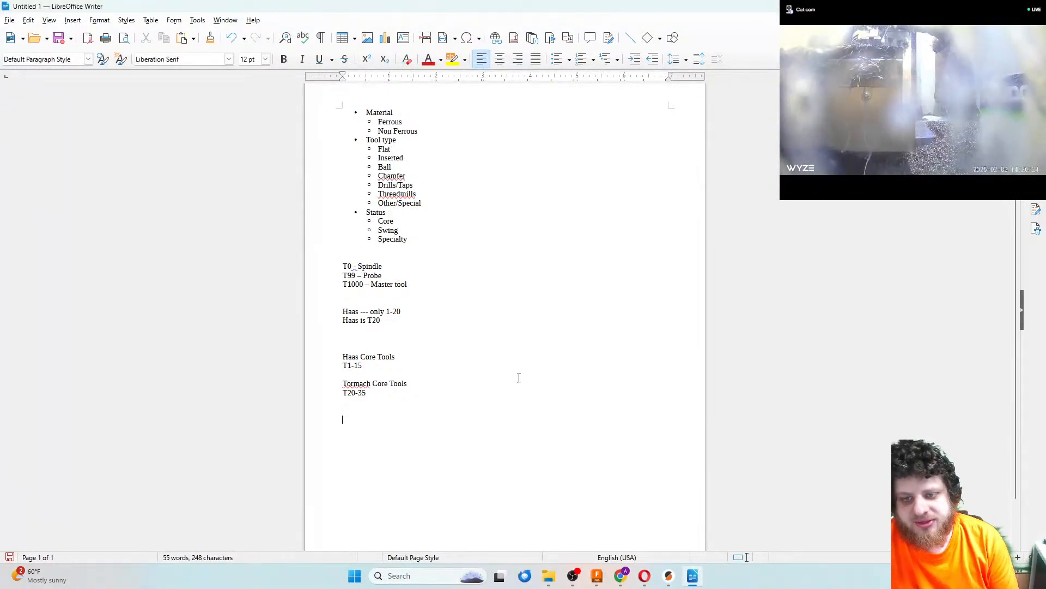
pyautogui.write('T')
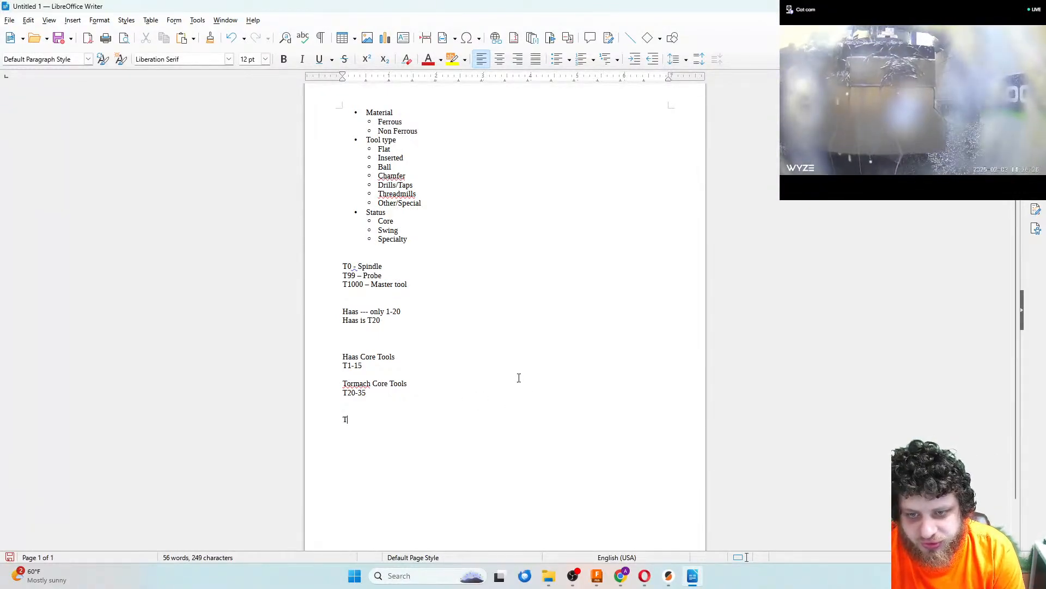
pyautogui.write('100')
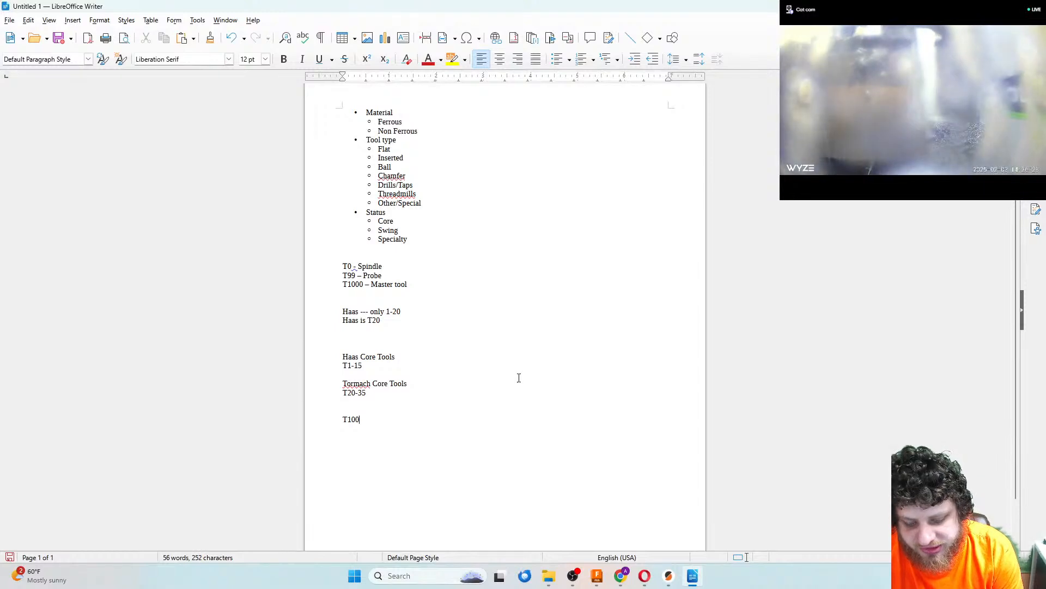
pyautogui.press('BackSpace')
pyautogui.press('BackSpace')
pyautogui.press('BackSpace')
pyautogui.press('BackSpace')
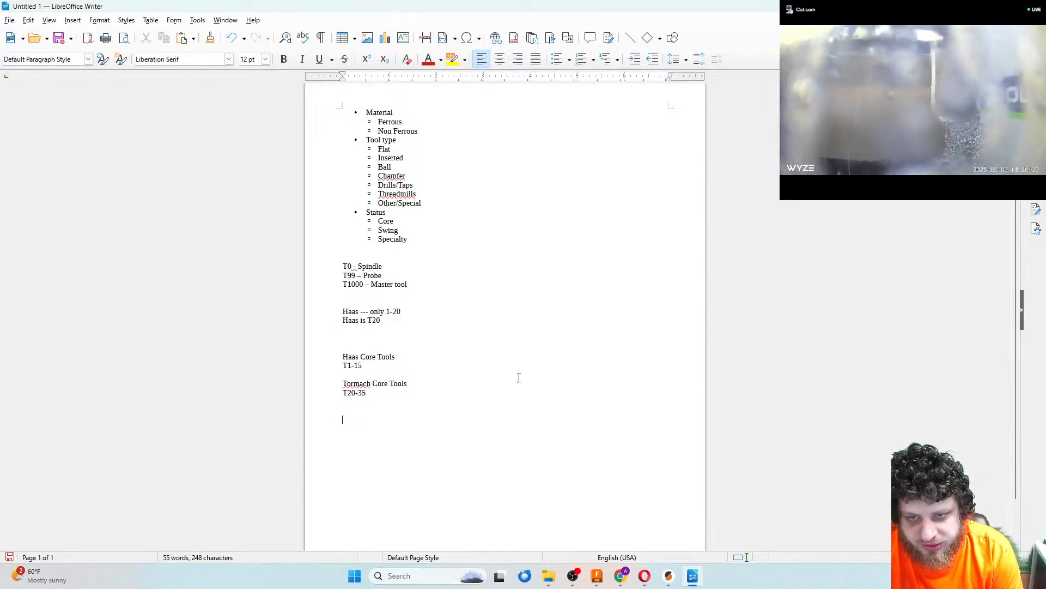
pyautogui.write('Swig')
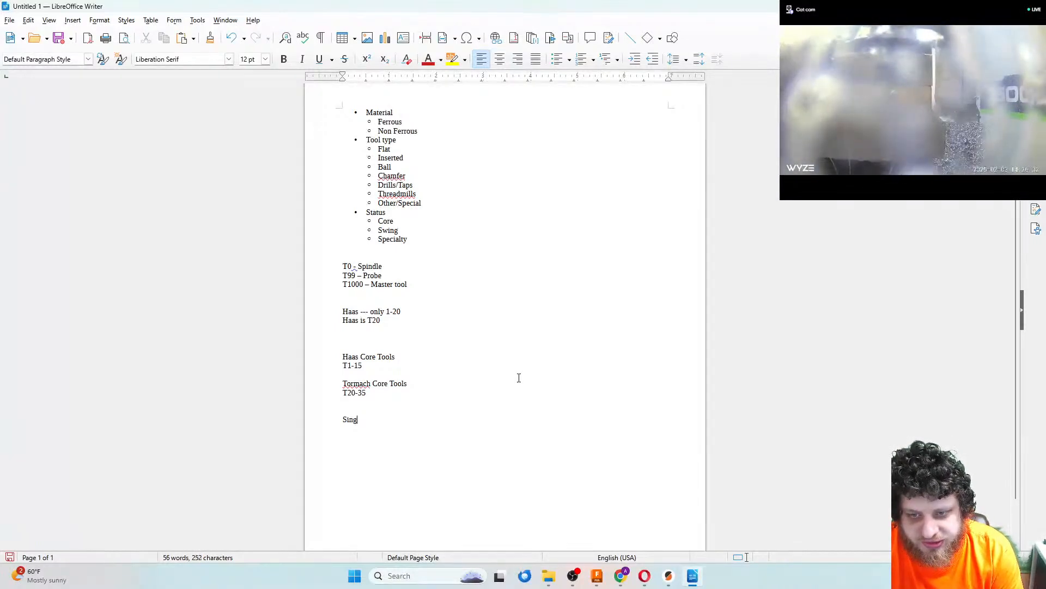
pyautogui.press('BackSpace')
pyautogui.press('BackSpace')
pyautogui.press('BackSpace')
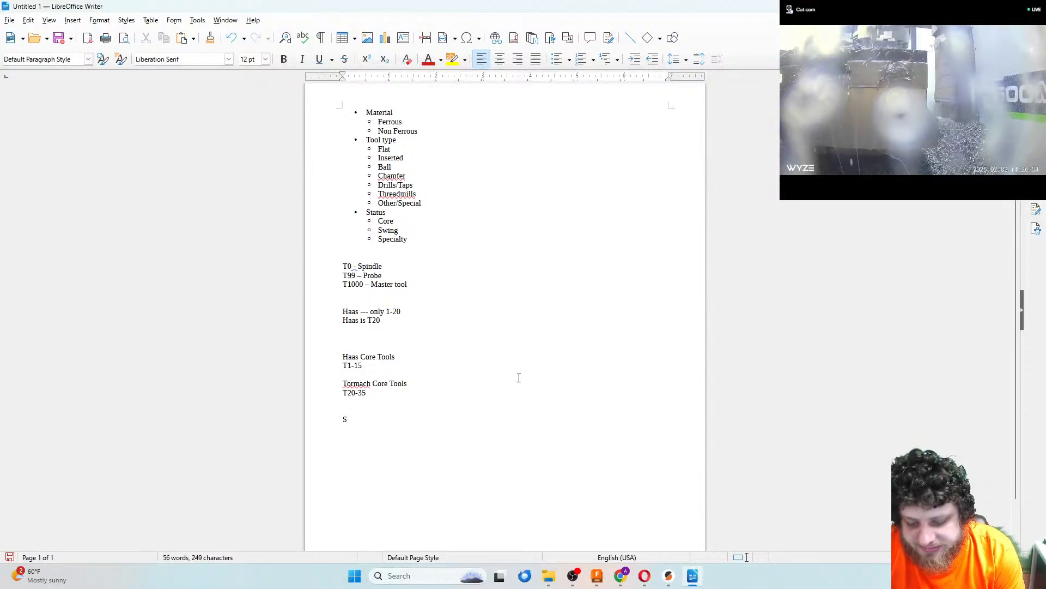
pyautogui.press('BackSpace')
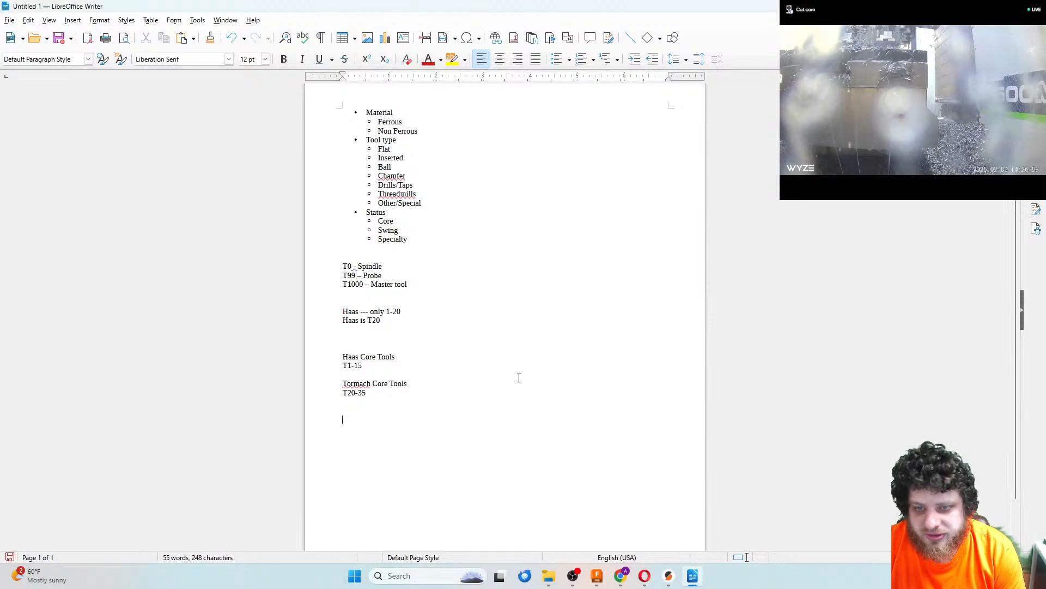
pyautogui.write('T')
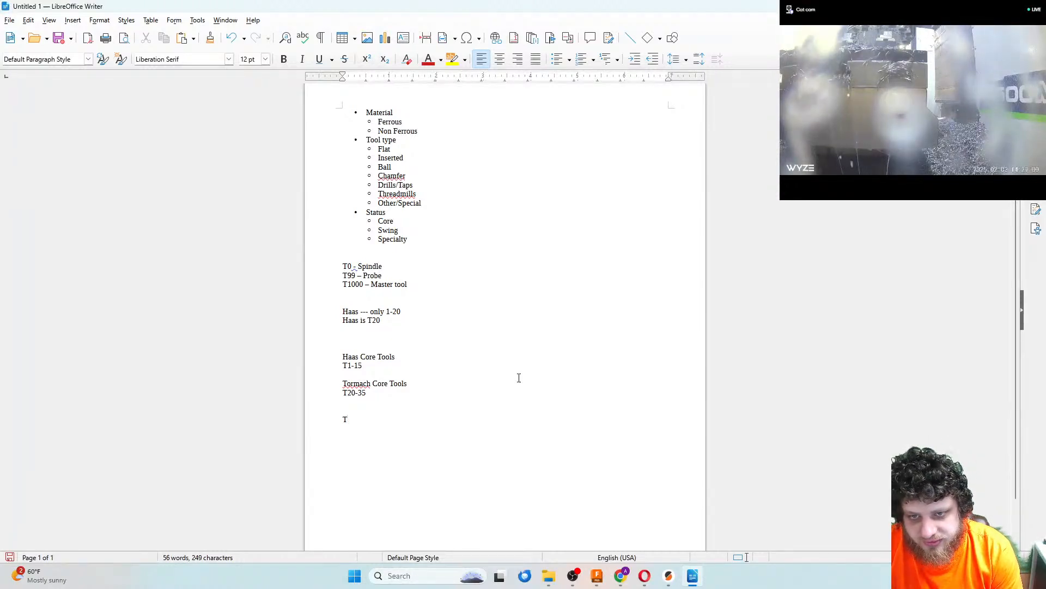
pyautogui.press('BackSpace')
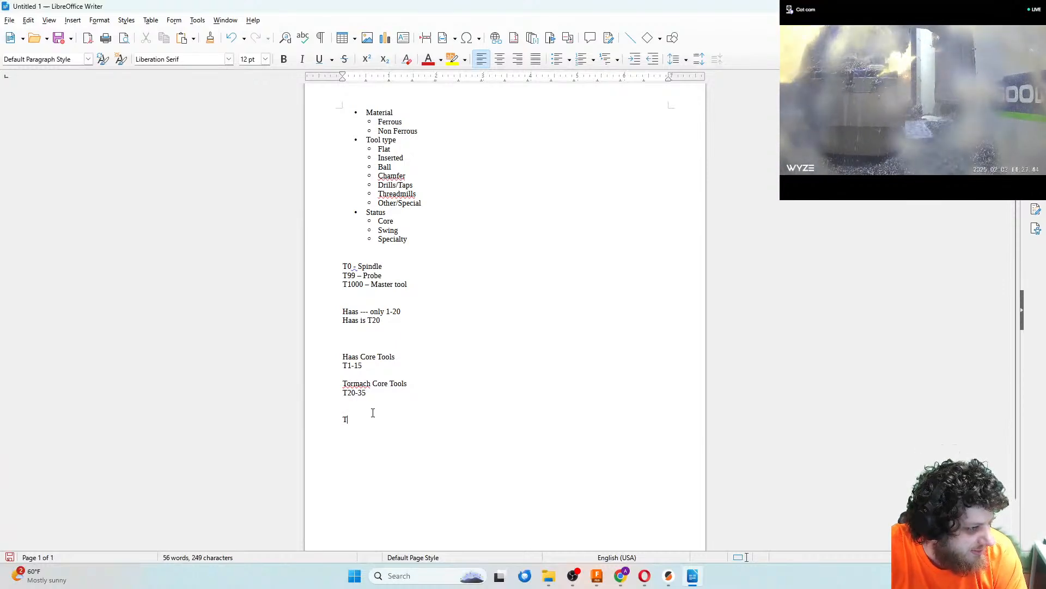
# Step: Try out a T40 range after the T, then erase it back to the T
pyautogui.write('40-')
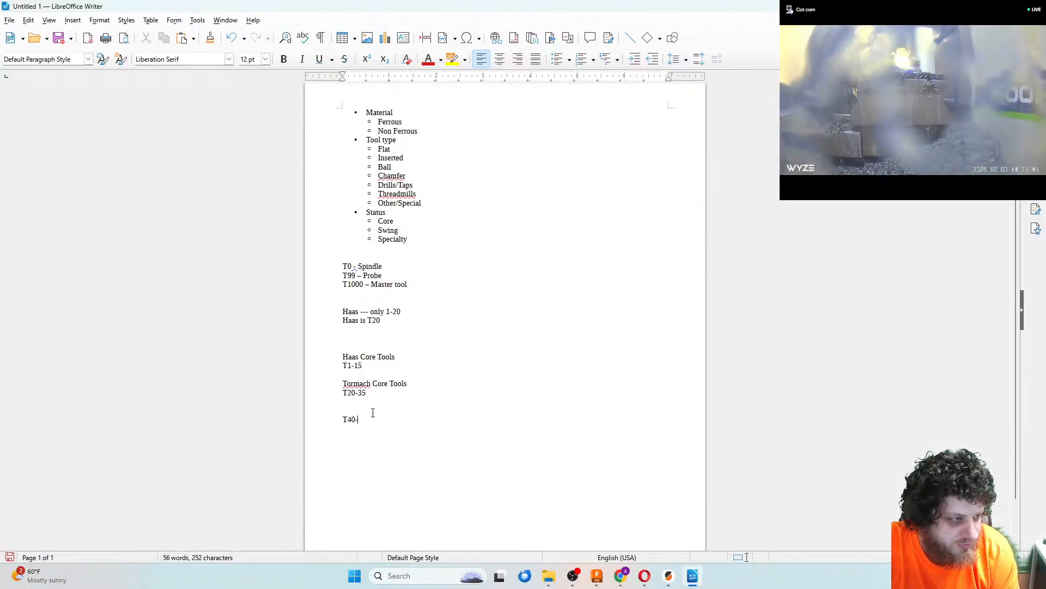
pyautogui.write('10')
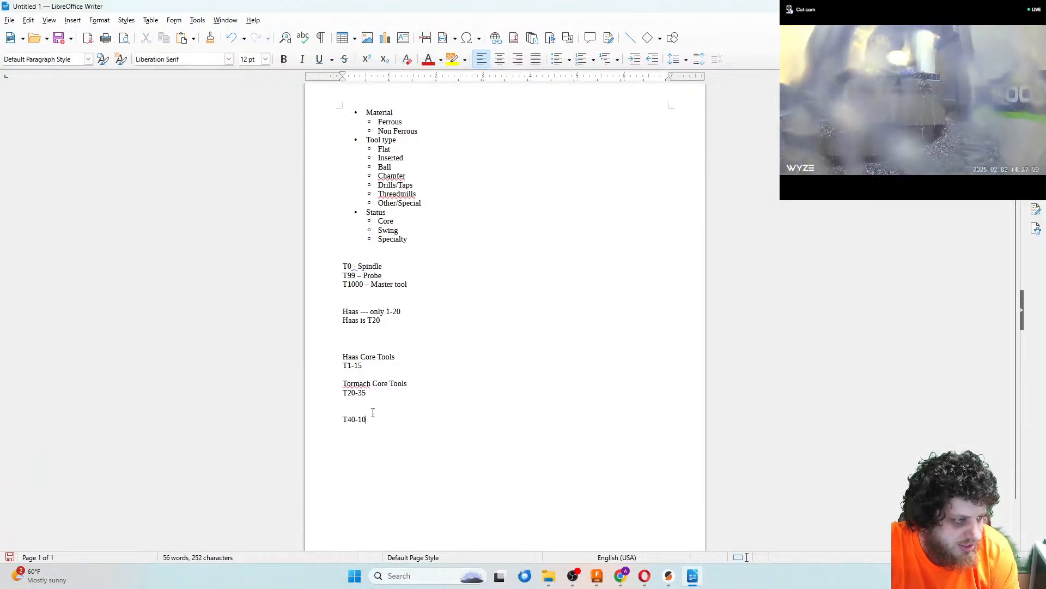
pyautogui.press('BackSpace')
pyautogui.press('BackSpace')
pyautogui.write('99')
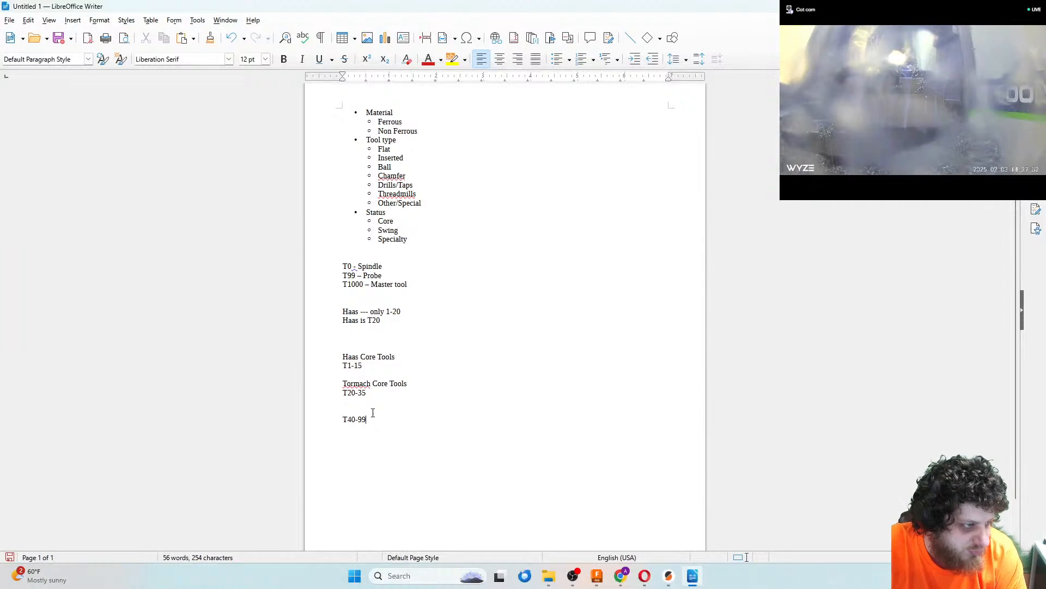
pyautogui.press('BackSpace')
pyautogui.write('8')
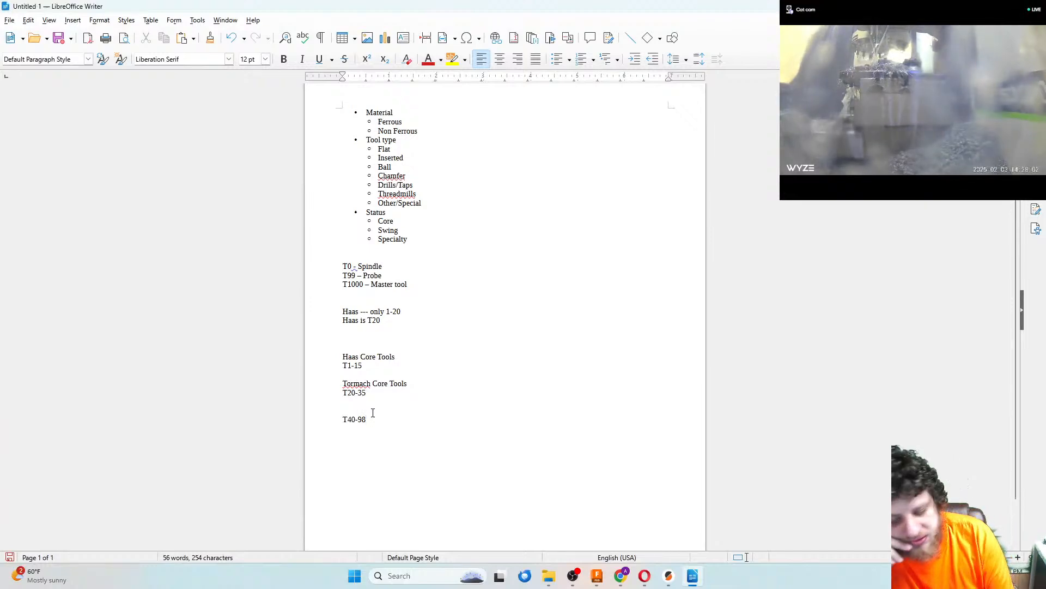
pyautogui.press('BackSpace')
pyautogui.press('BackSpace')
pyautogui.press('BackSpace')
pyautogui.press('BackSpace')
pyautogui.press('BackSpace')
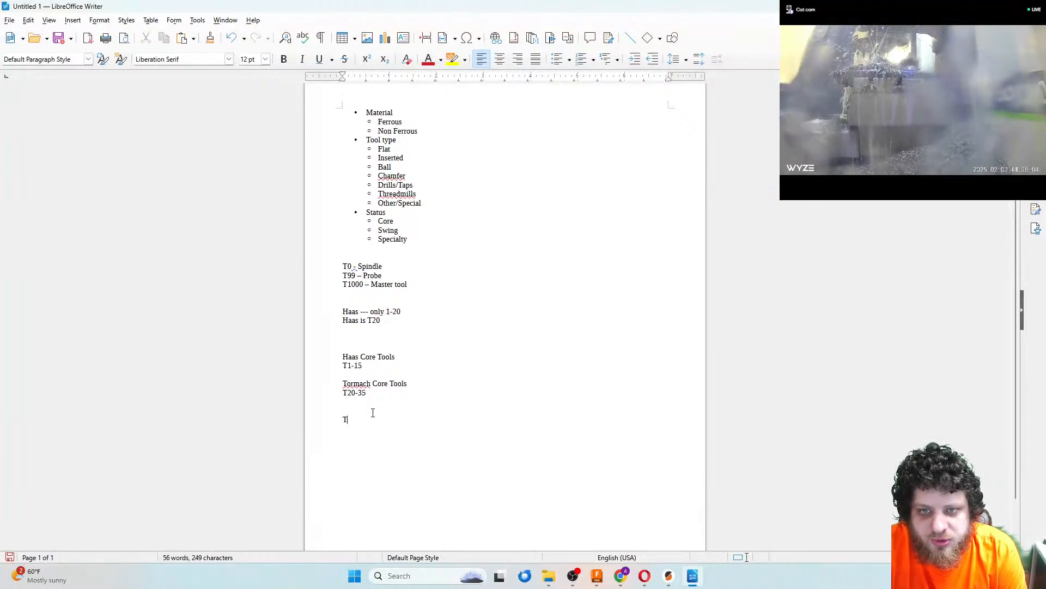
# Step: Enter 'T100-500 ferrous' and 'T501-900 non' on two separate lines
pyautogui.write('100-500')
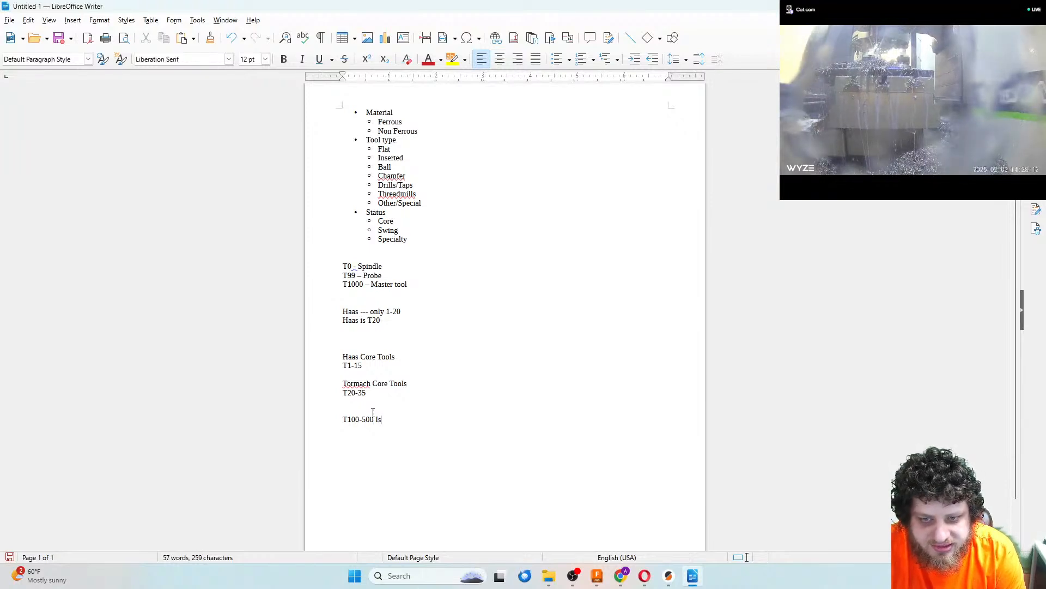
pyautogui.write(' ferrous')
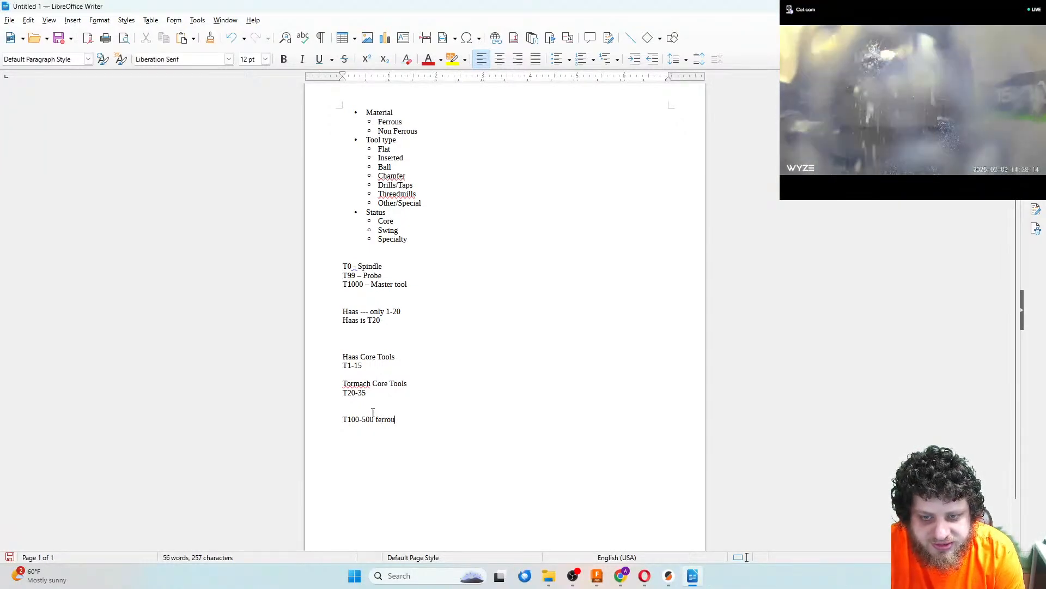
pyautogui.press('Return')
pyautogui.write('T')
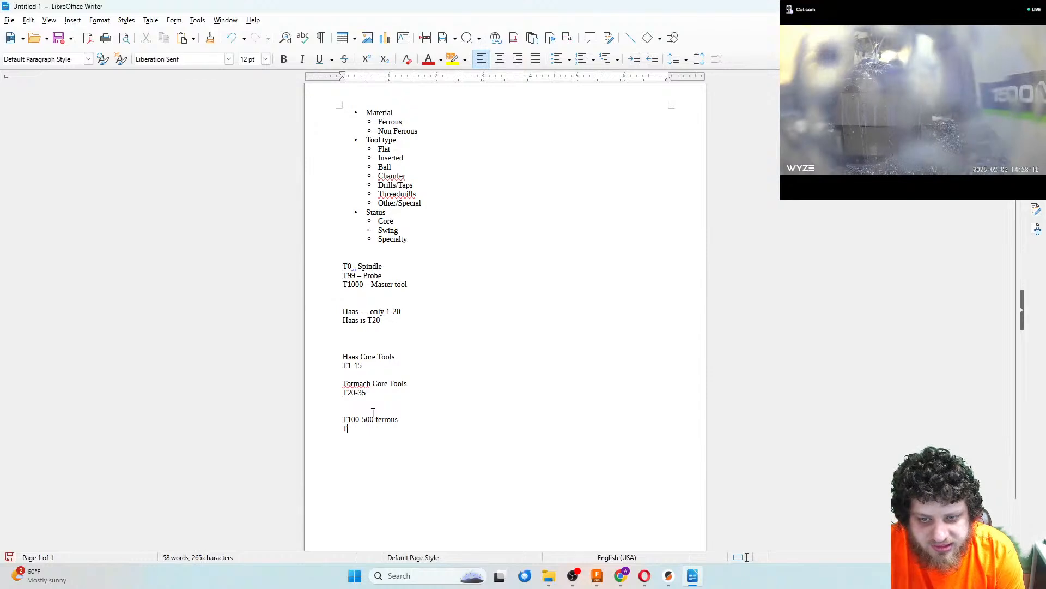
pyautogui.write('50')
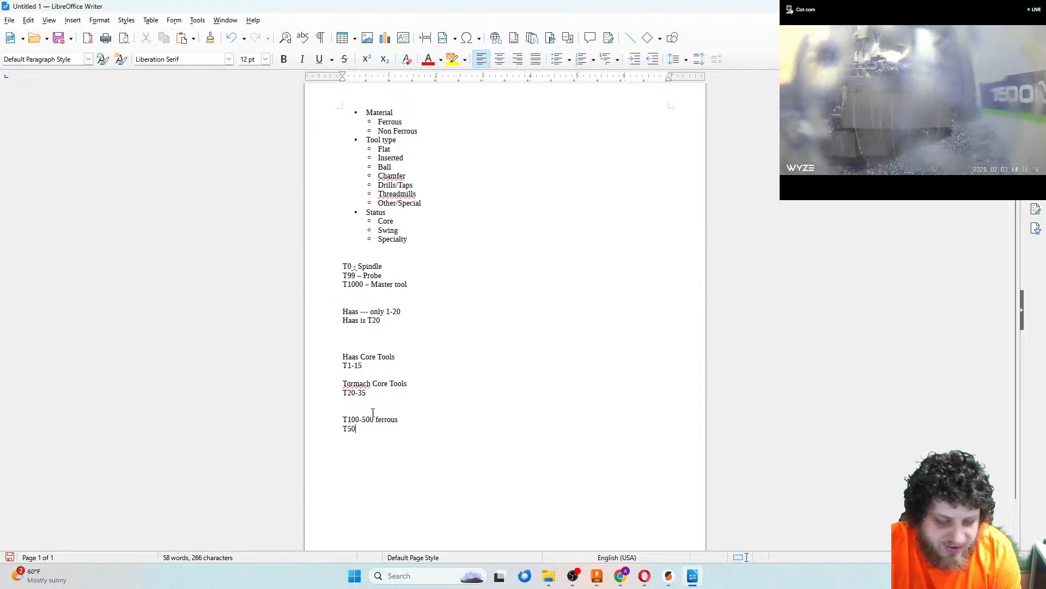
pyautogui.write('1-90')
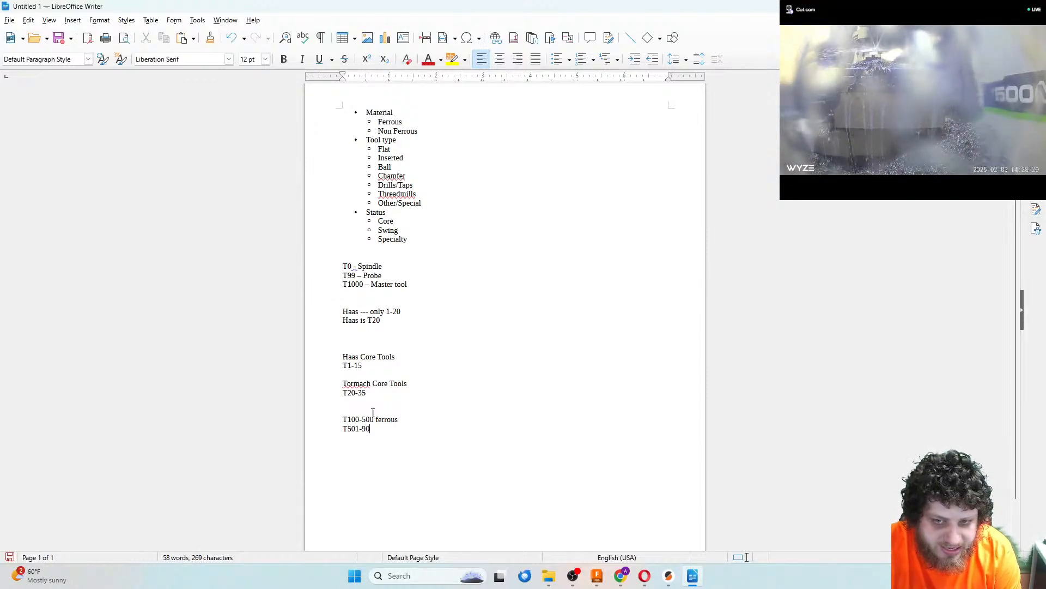
pyautogui.write('0 mon')
pyautogui.press('BackSpace')
pyautogui.press('BackSpace')
pyautogui.press('BackSpace')
pyautogui.press('BackSpace')
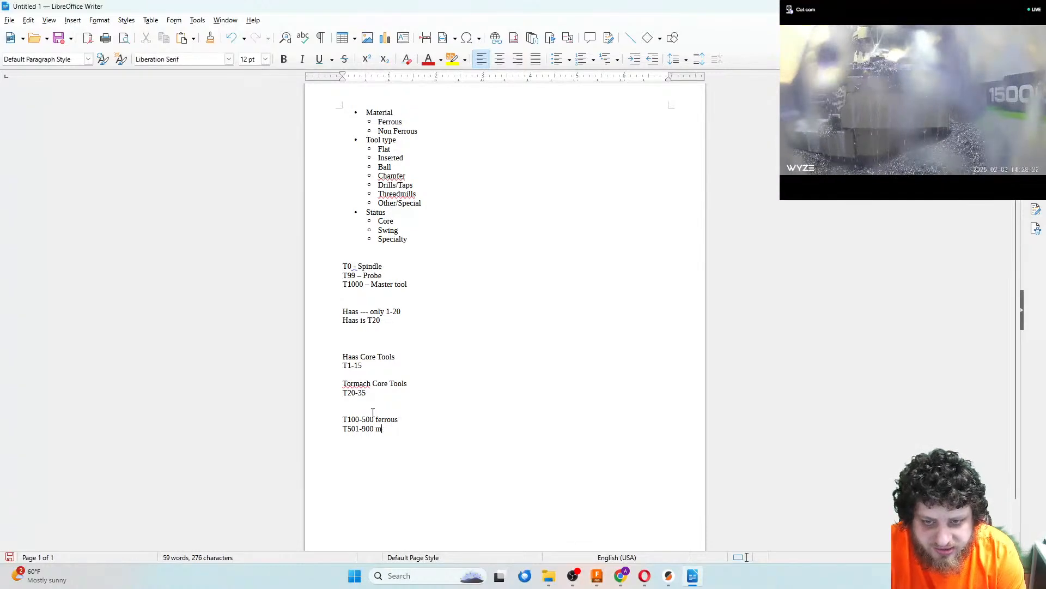
pyautogui.write('non')
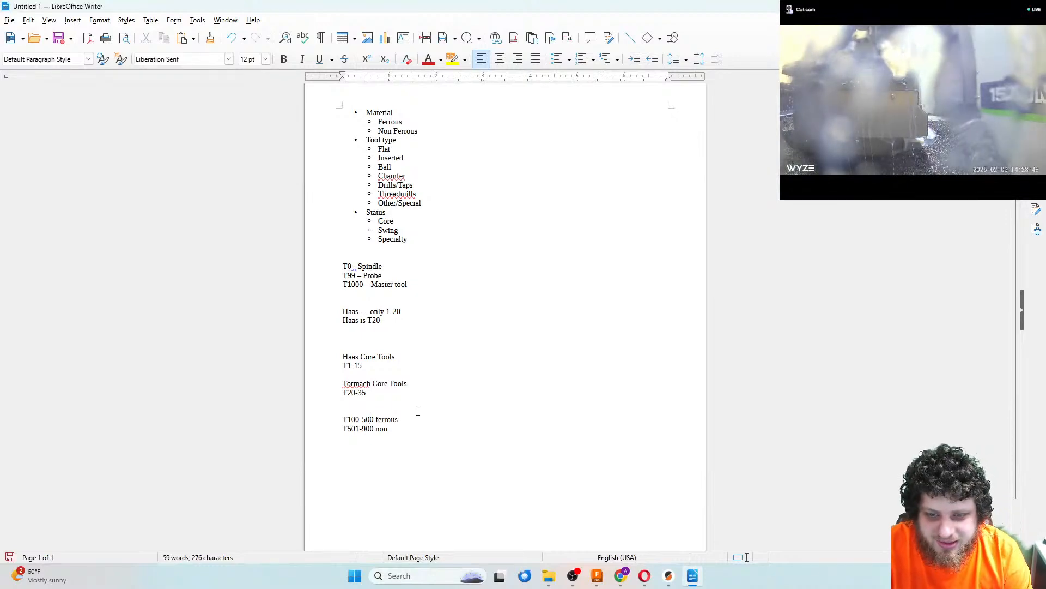
# Step: Replace '-500 ferrous' after T100 with 's, 300s, 500, etc Ferrous'
pyautogui.moveTo(398, 419); pyautogui.dragTo(359, 419)
pyautogui.click(362, 419)
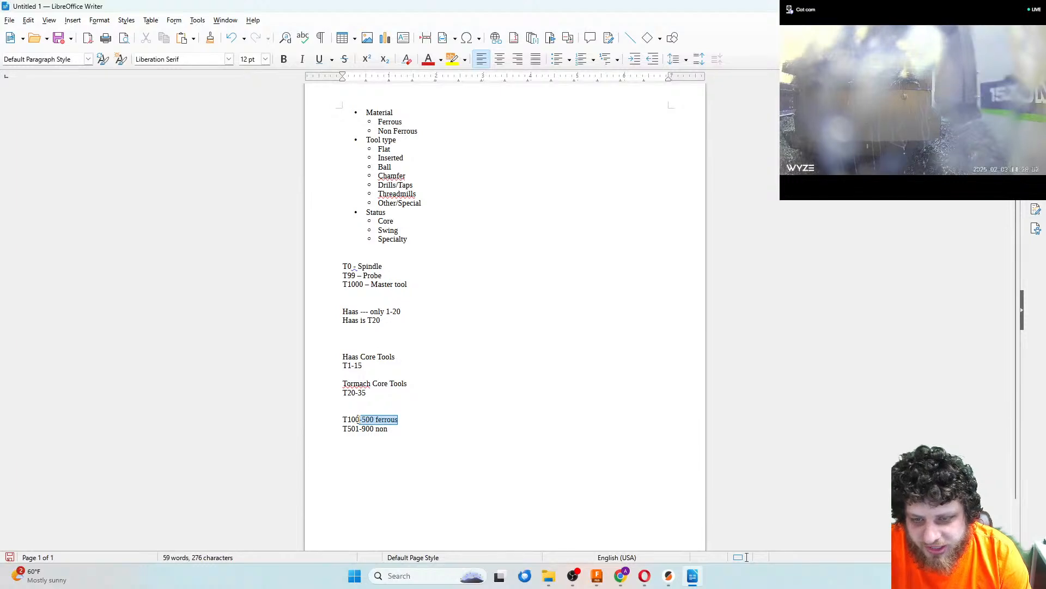
pyautogui.press('BackSpace')
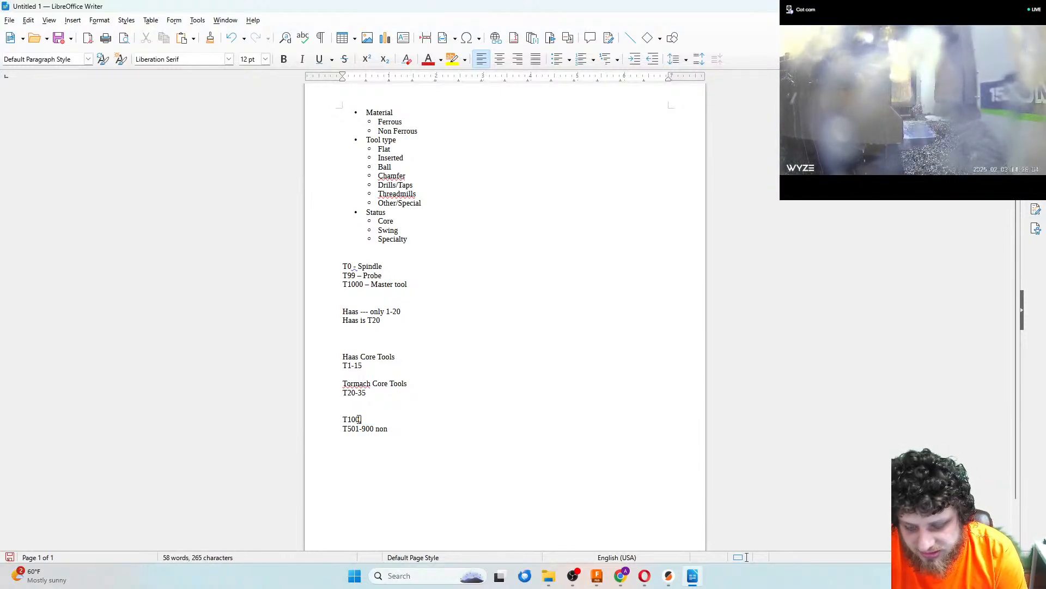
pyautogui.write('s, ')
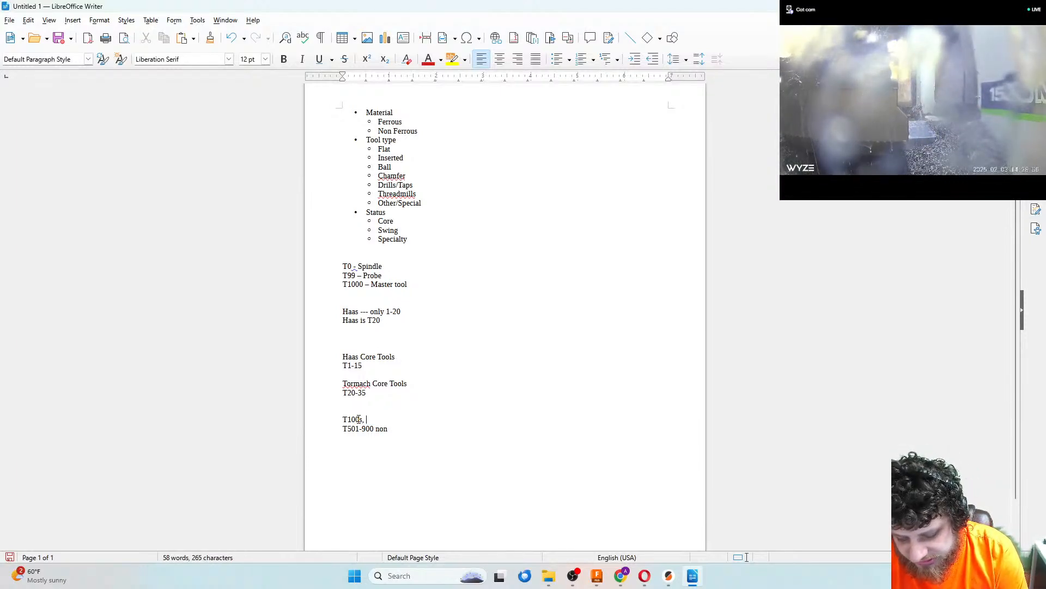
pyautogui.write('300s, 500,s')
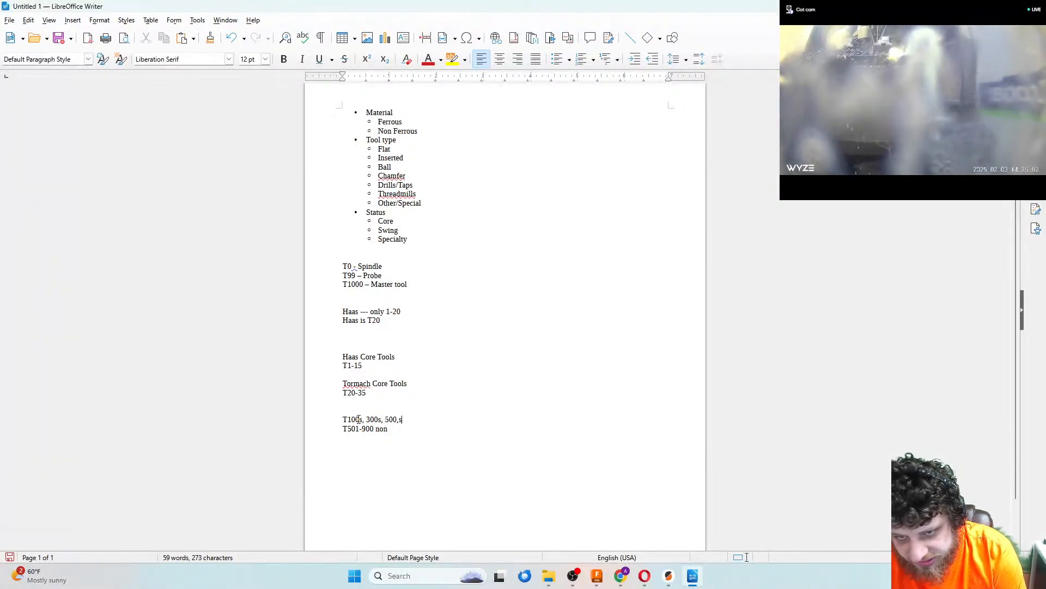
pyautogui.press('BackSpace')
pyautogui.write('etc')
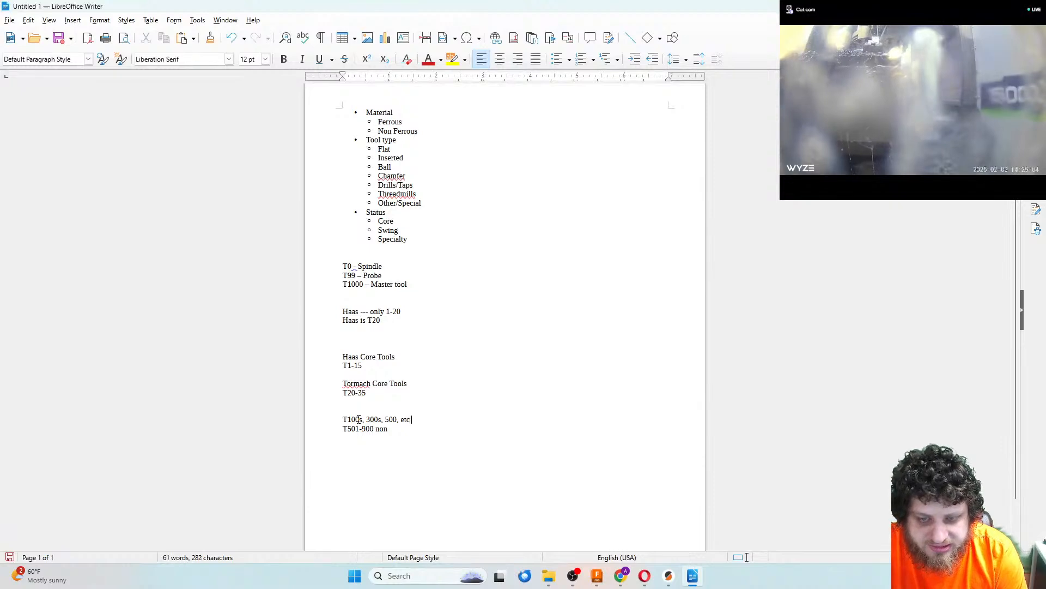
pyautogui.write(' Ferrous')
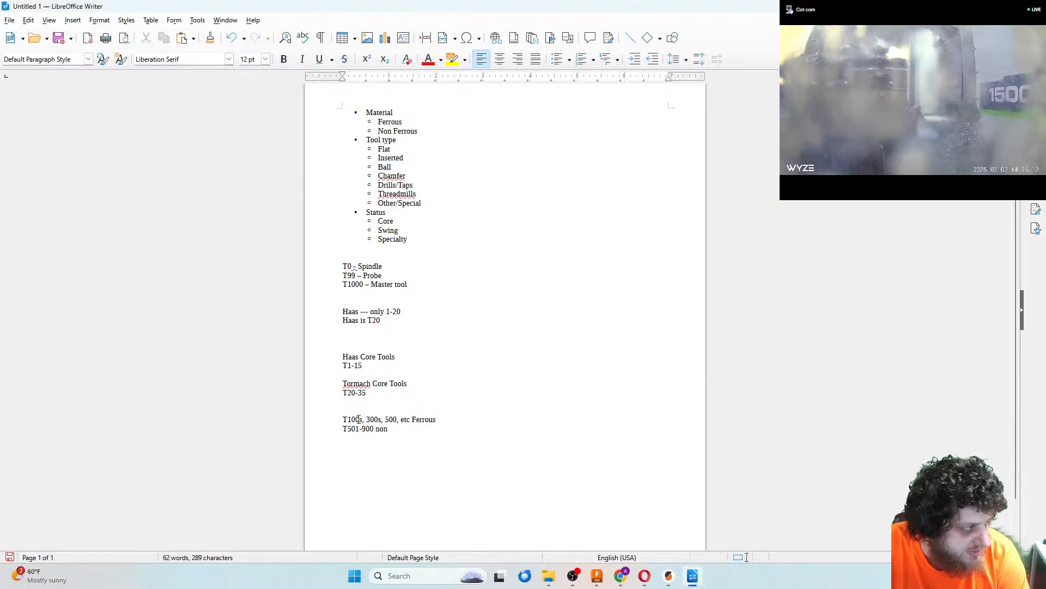
pyautogui.click(406, 428)
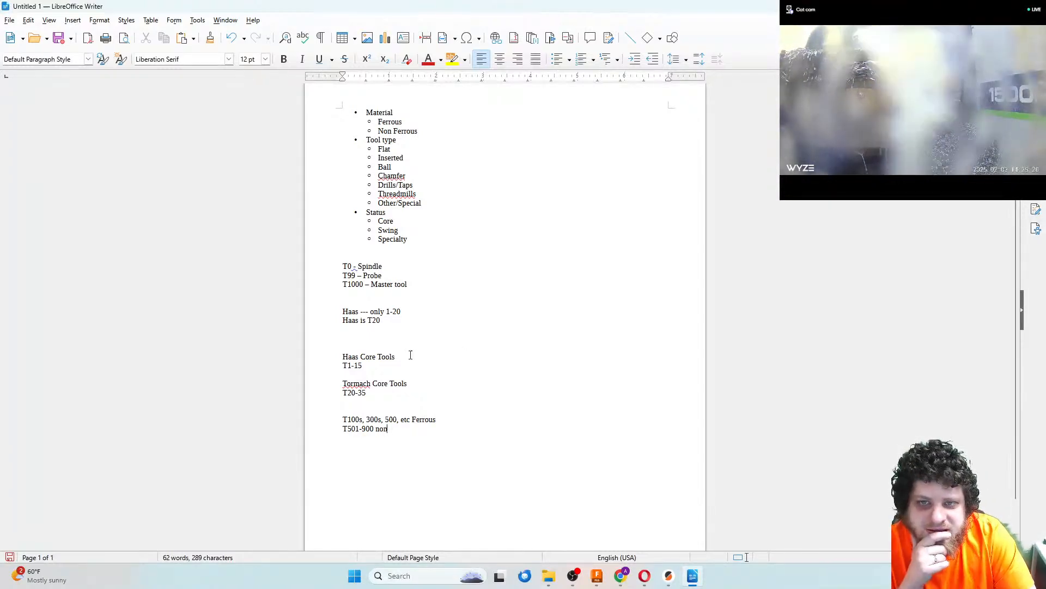
pyautogui.click(408, 148)
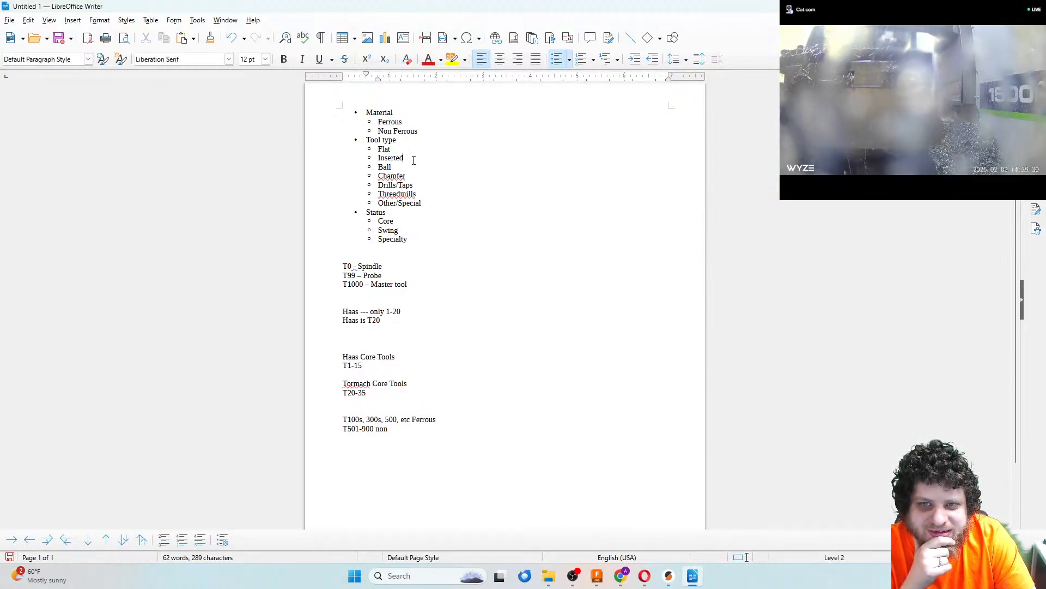
pyautogui.click(416, 177)
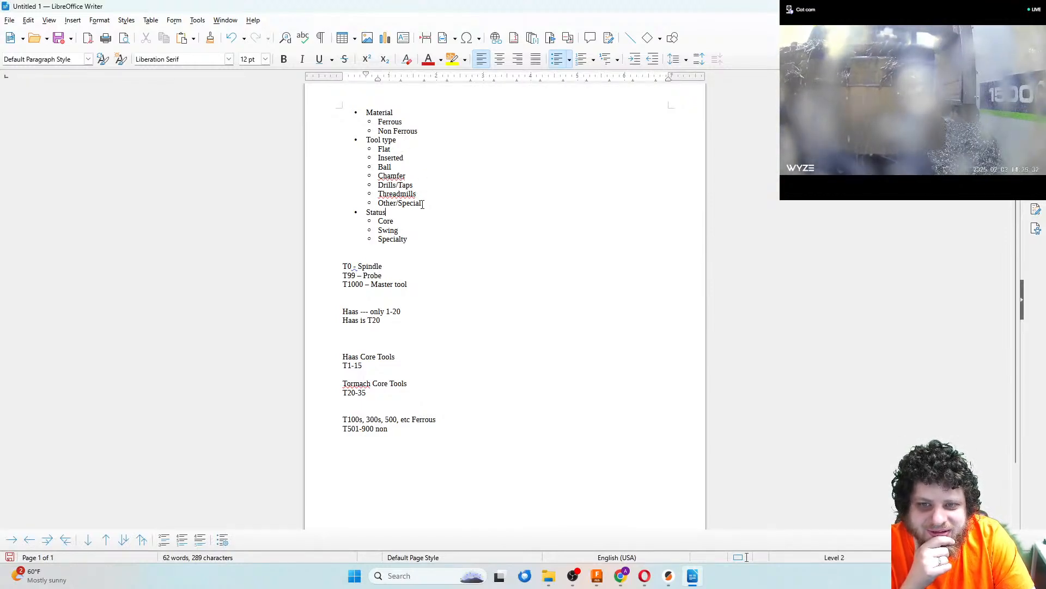
pyautogui.click(416, 148)
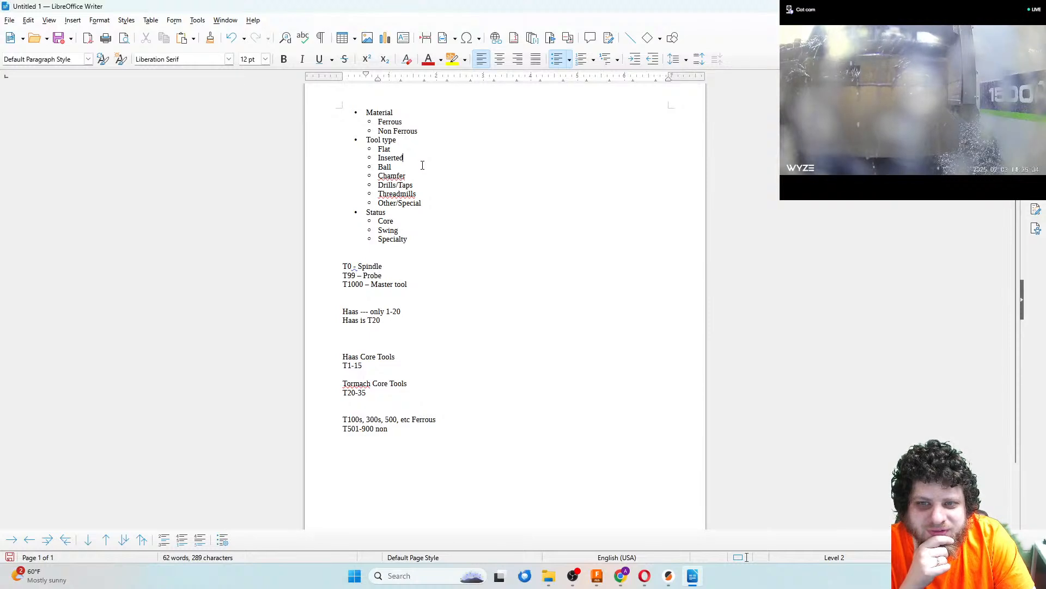
pyautogui.click(423, 188)
pyautogui.click(434, 197)
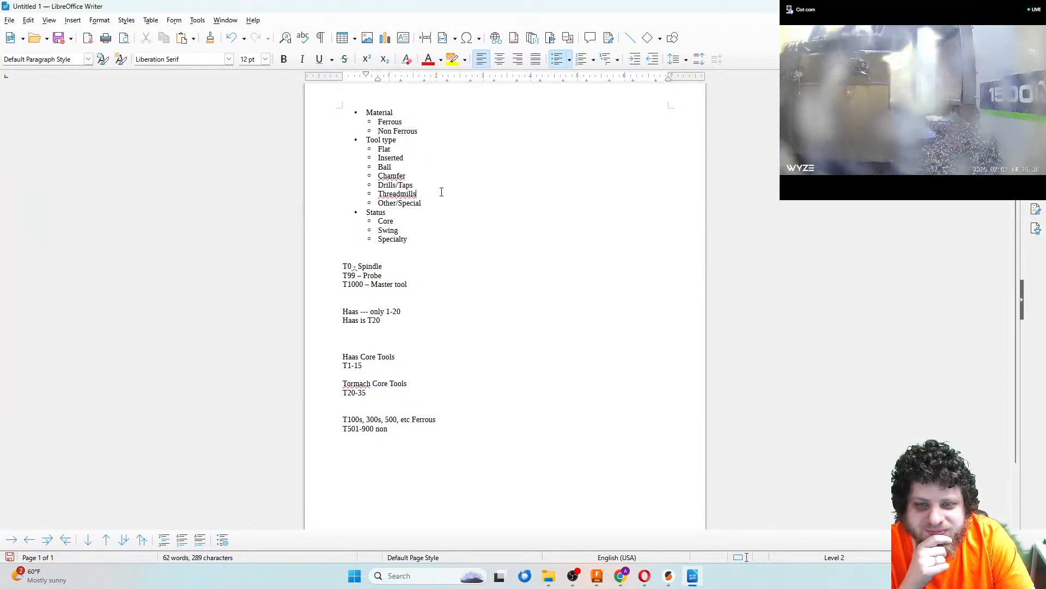
pyautogui.moveTo(428, 203)
pyautogui.mouseDown()
pyautogui.moveTo(394, 152)
pyautogui.moveTo(443, 203)
pyautogui.mouseUp()
pyautogui.click(380, 151)
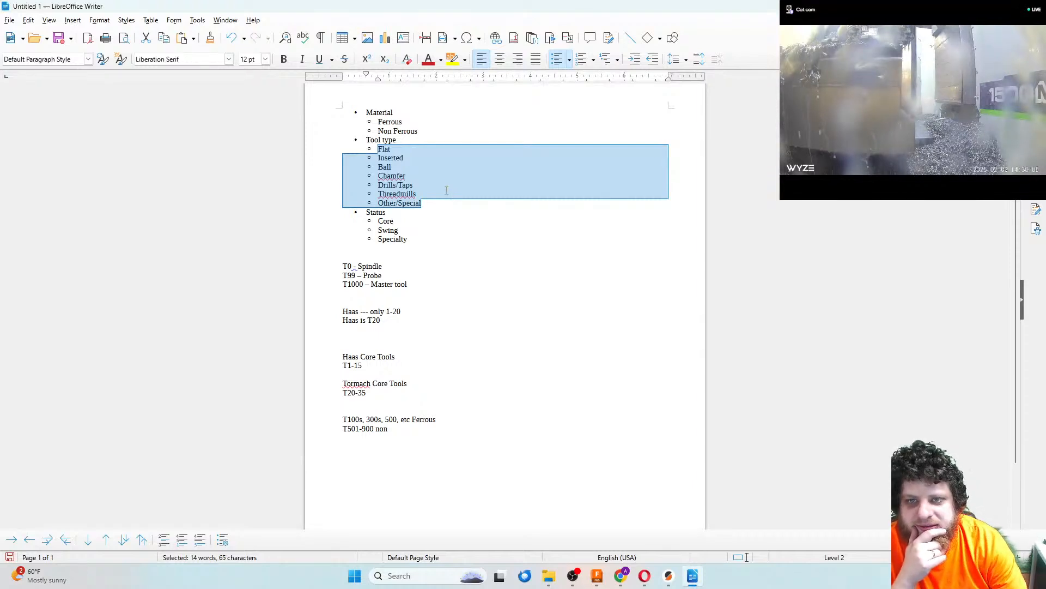
pyautogui.click(420, 150)
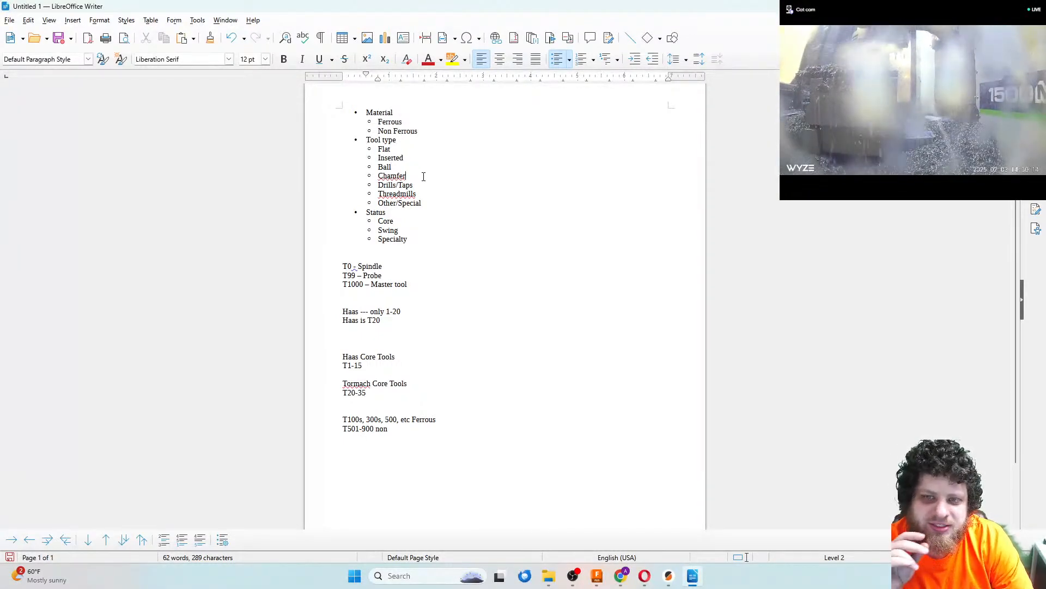
pyautogui.click(423, 175)
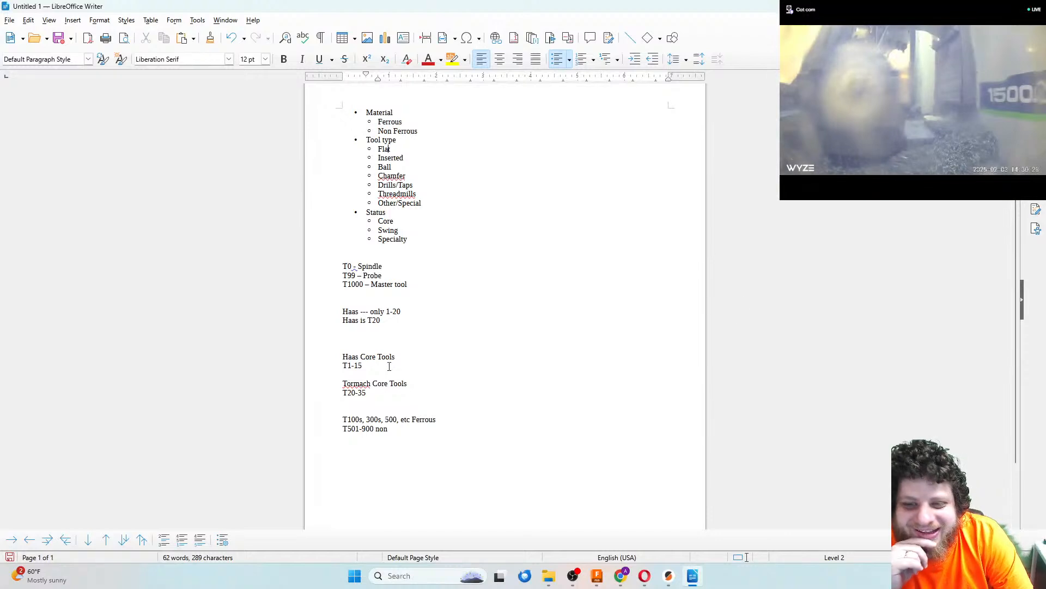
pyautogui.scroll(-2, 371, 387)
pyautogui.scroll(1, 352, 395)
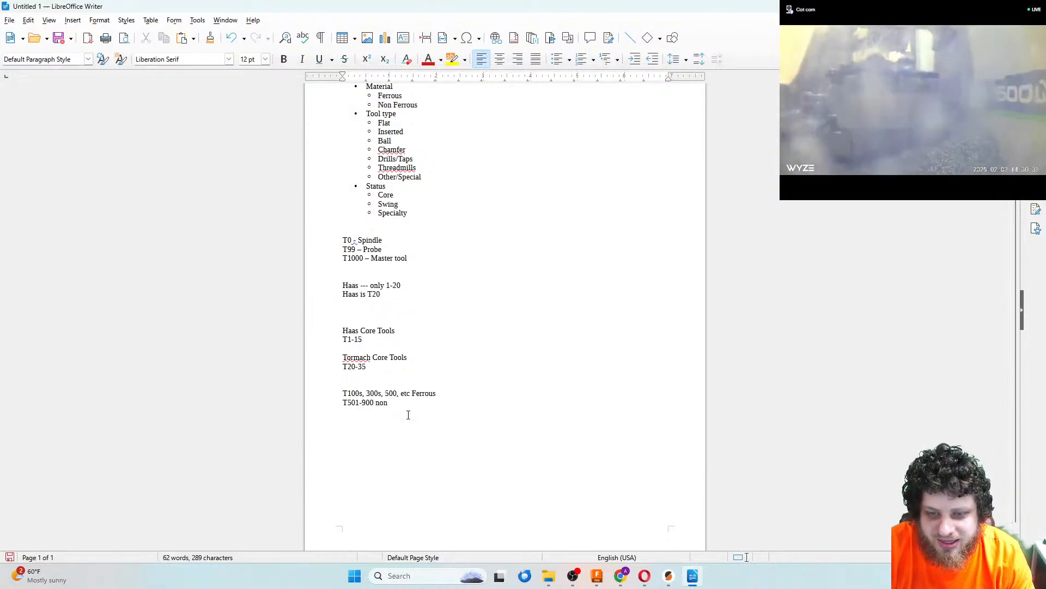
# Step: Retype the range lines as 'T100-500 Ferrous T501', then change 500 to 499
pyautogui.moveTo(400, 406); pyautogui.dragTo(348, 390)
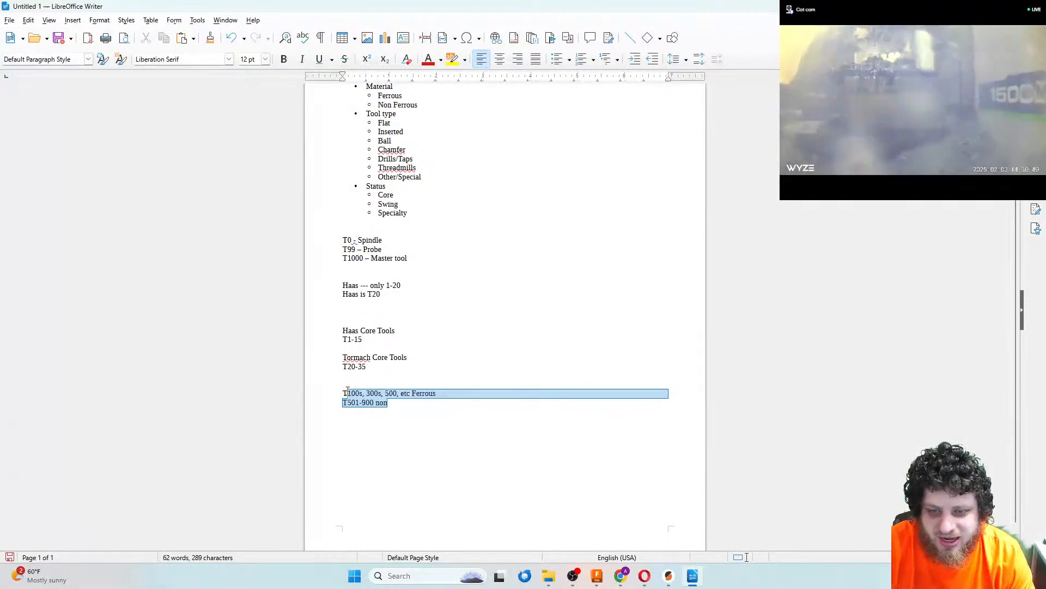
pyautogui.write('100')
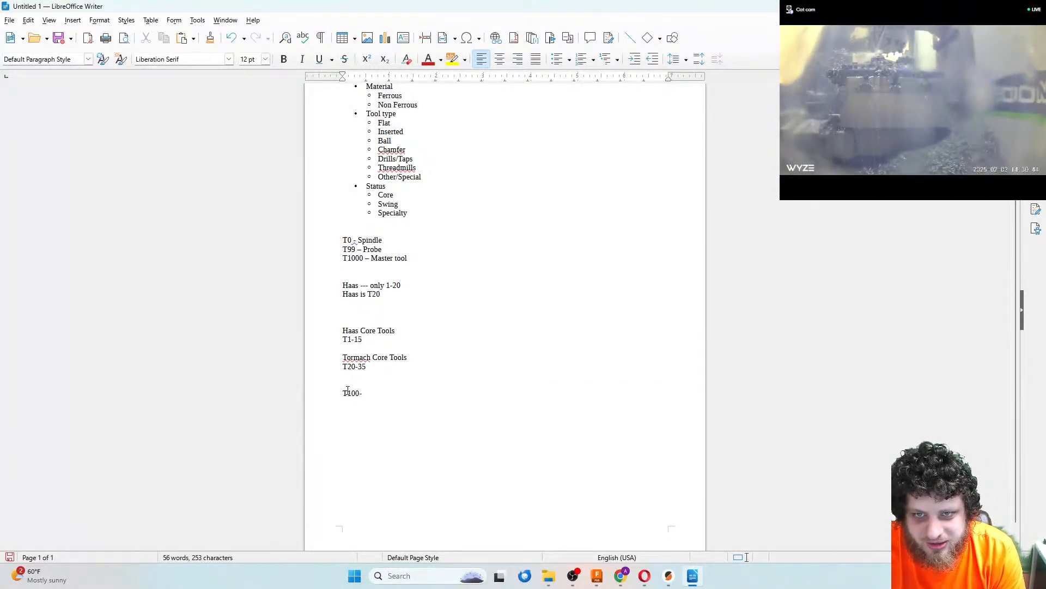
pyautogui.write('-500')
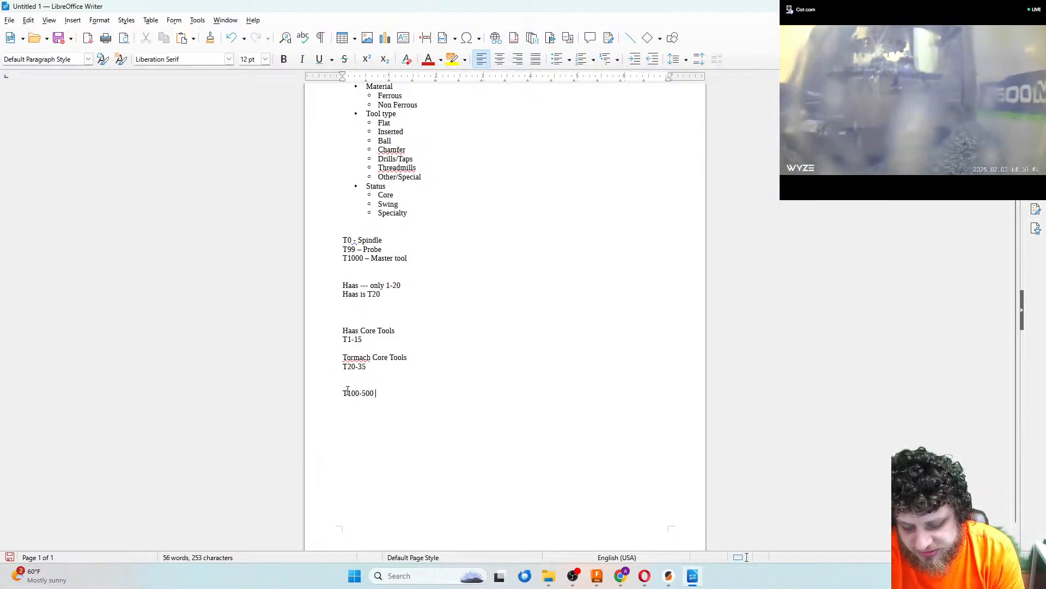
pyautogui.write(' Ferrous ')
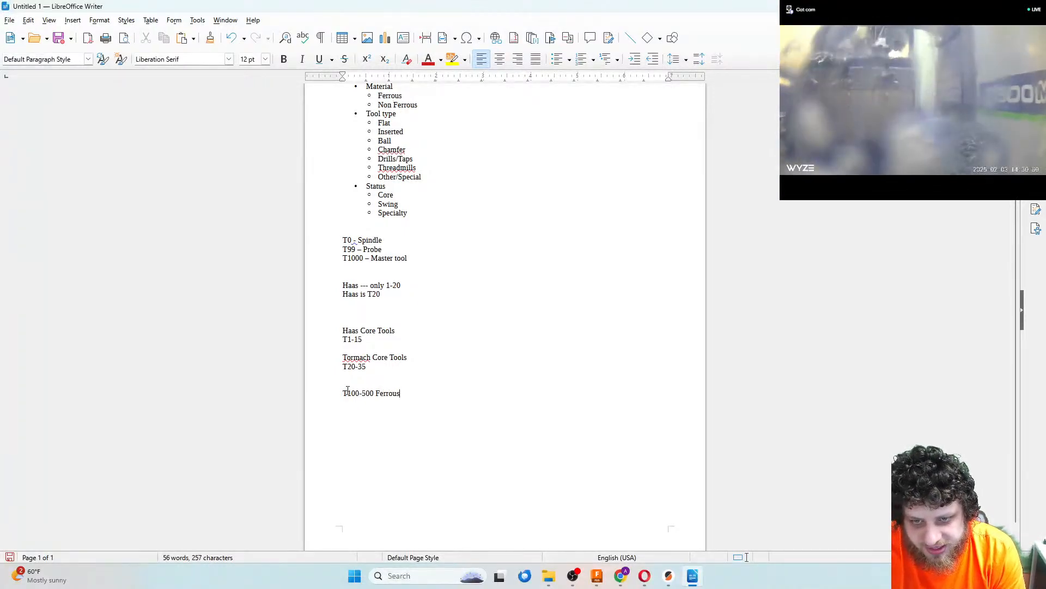
pyautogui.write('T501')
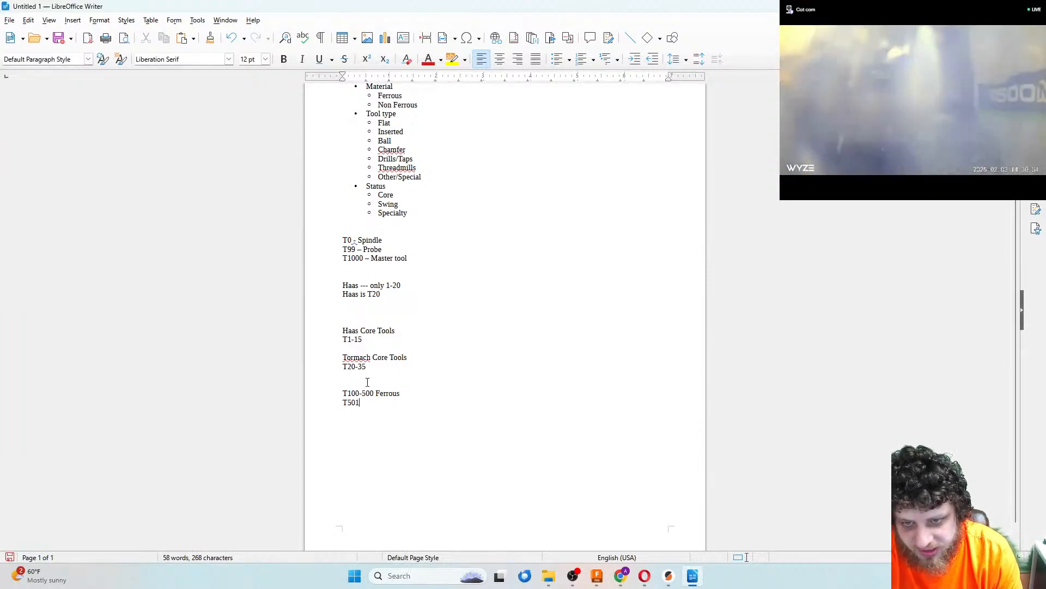
pyautogui.doubleClick(374, 393)
pyautogui.write('499')
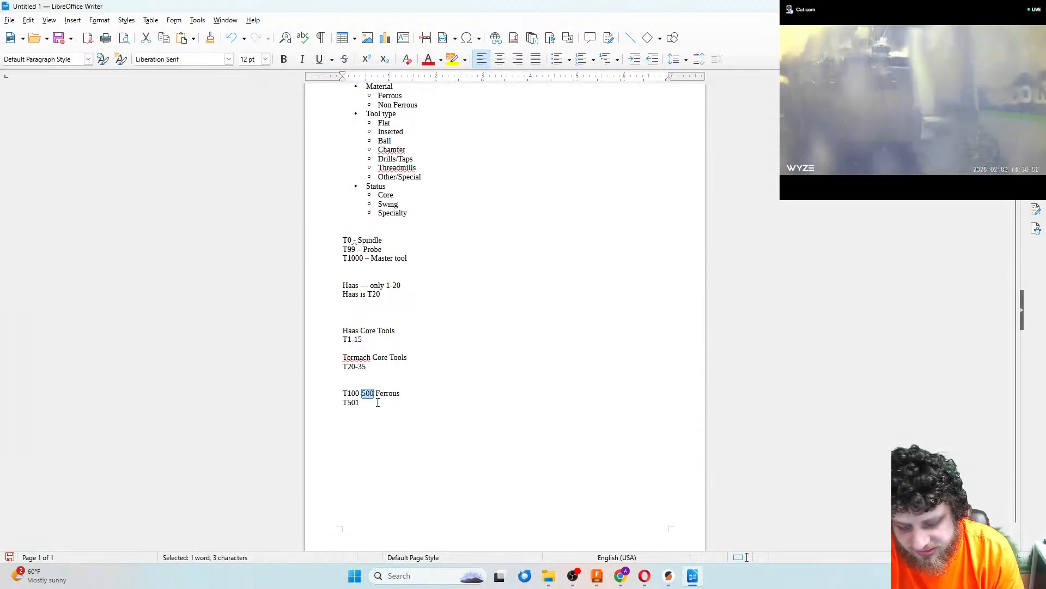
# Step: Edit the T501 line to read 'T500-899 Non ferrous'
pyautogui.press('BackSpace')
pyautogui.write('0-')
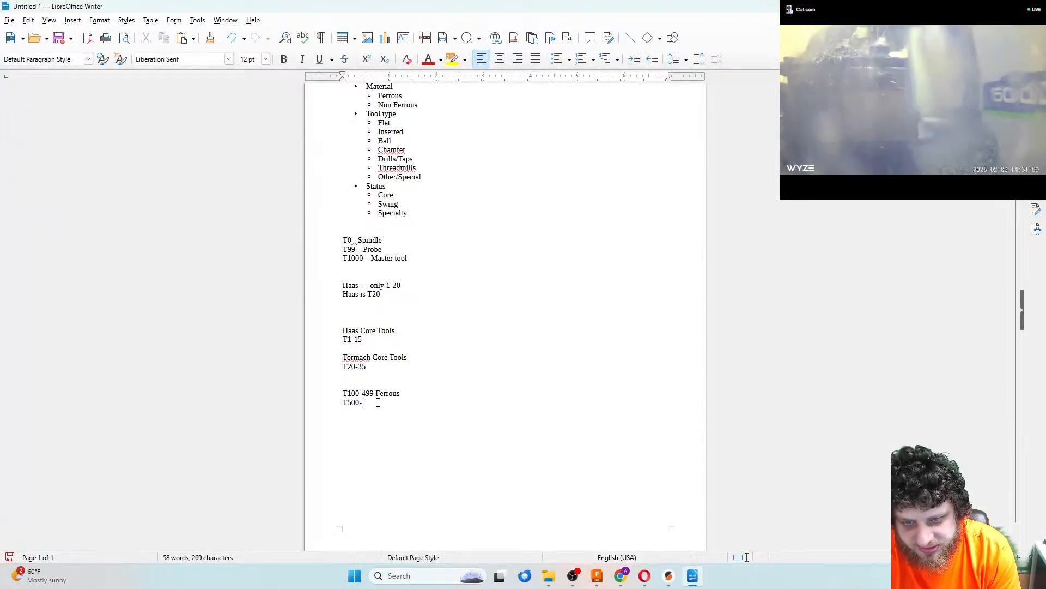
pyautogui.write('9')
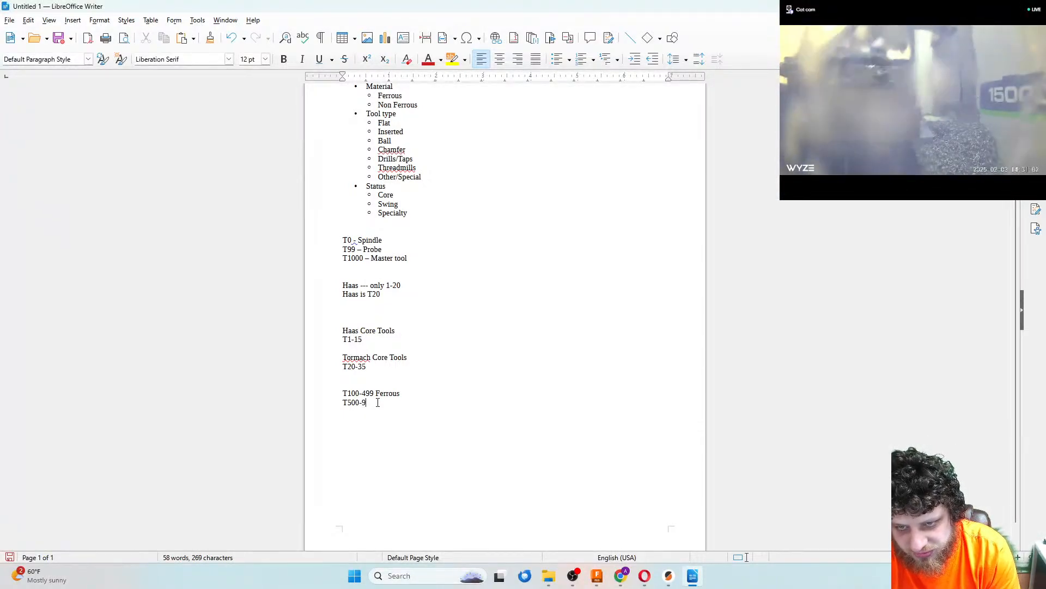
pyautogui.press('BackSpace')
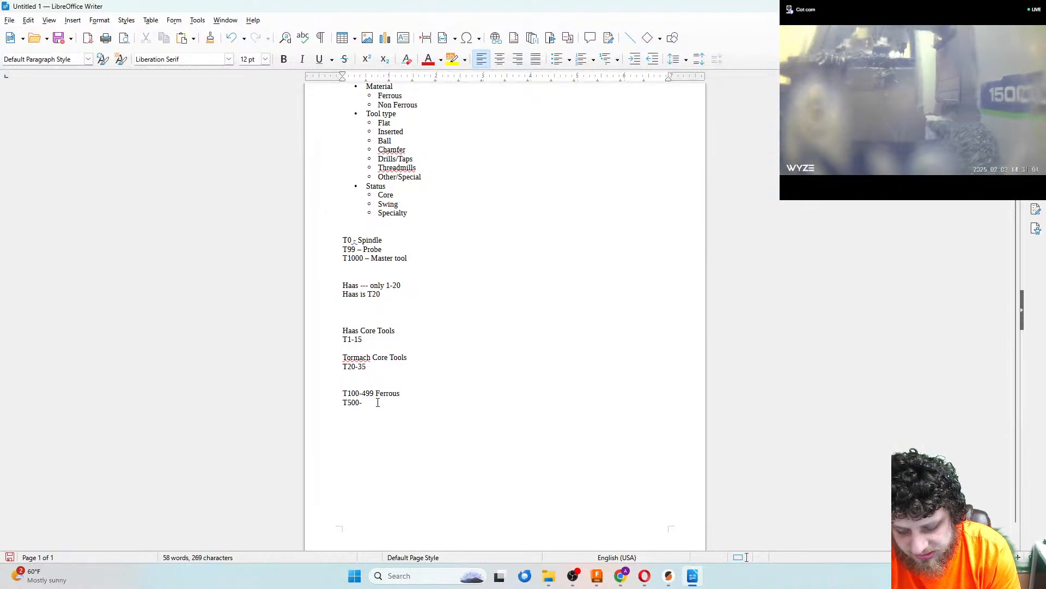
pyautogui.write('5')
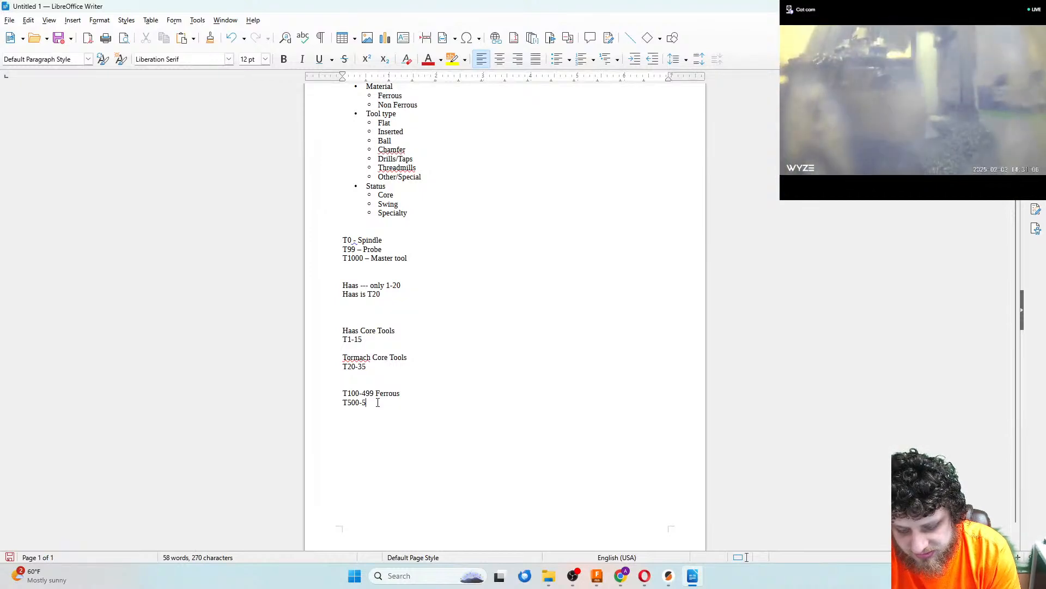
pyautogui.press('BackSpace')
pyautogui.write('899 ')
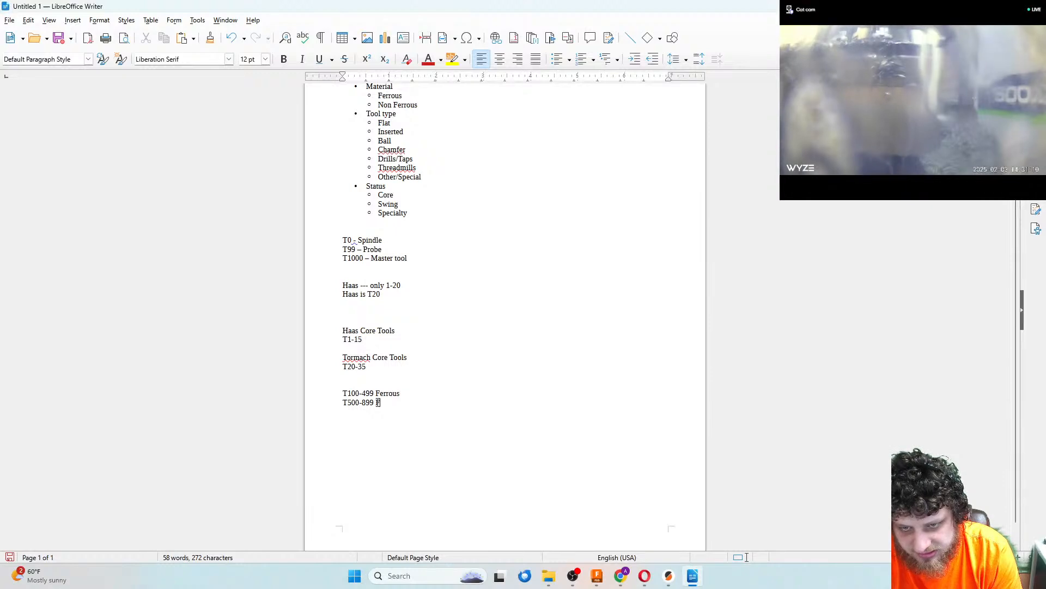
pyautogui.write('Non')
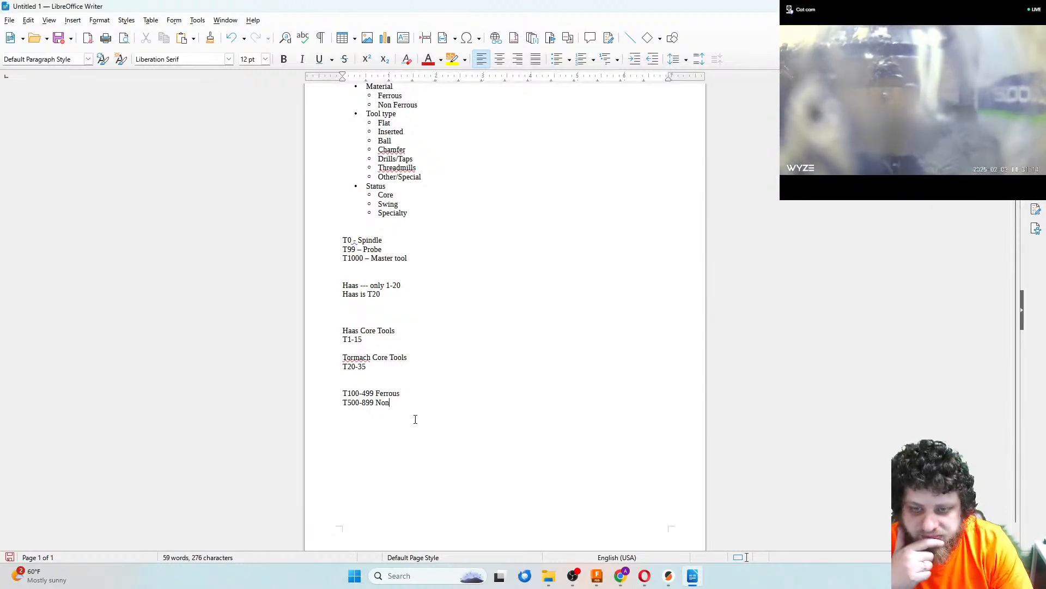
pyautogui.write(' fere')
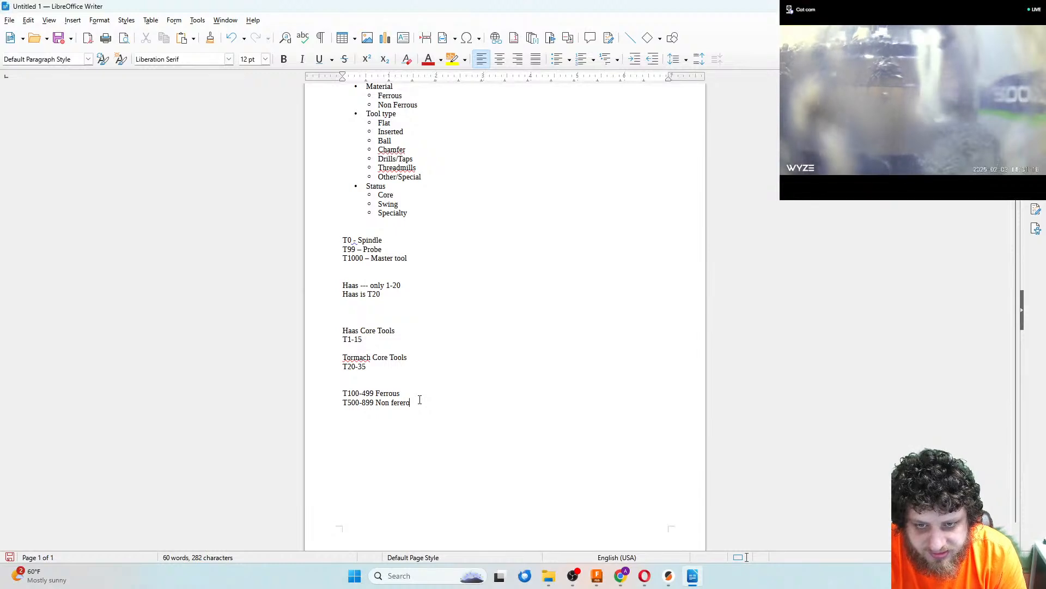
pyautogui.press('BackSpace')
pyautogui.write('rous')
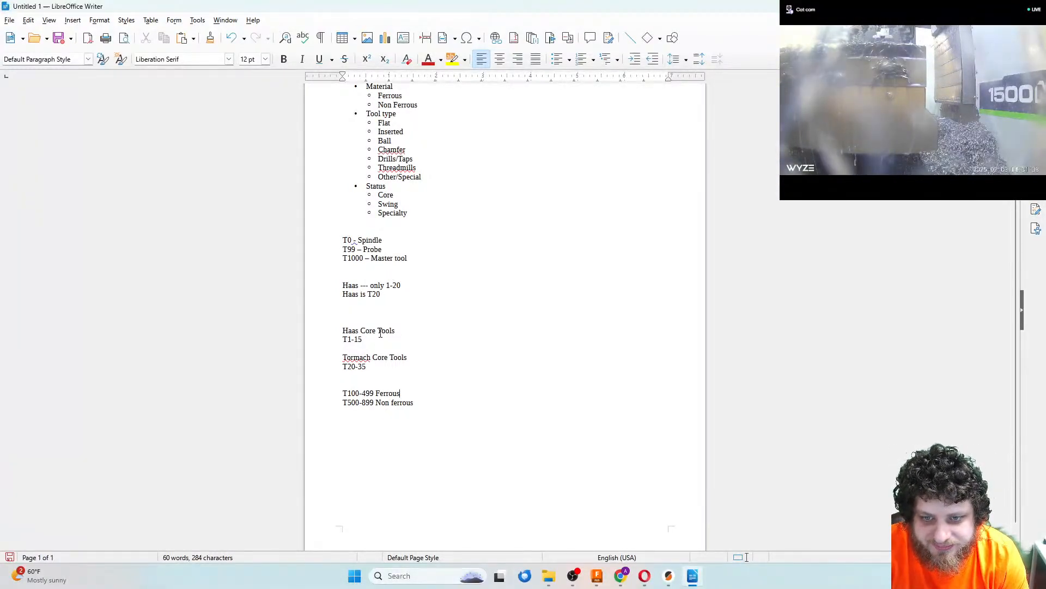
pyautogui.click(370, 364)
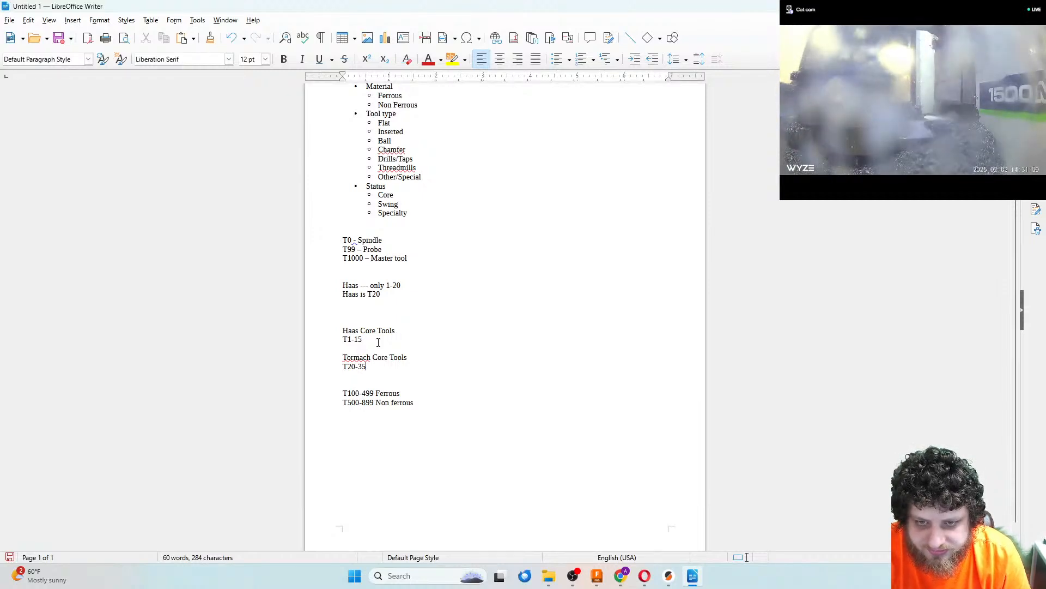
pyautogui.moveTo(431, 404); pyautogui.dragTo(339, 393)
pyautogui.click(438, 407)
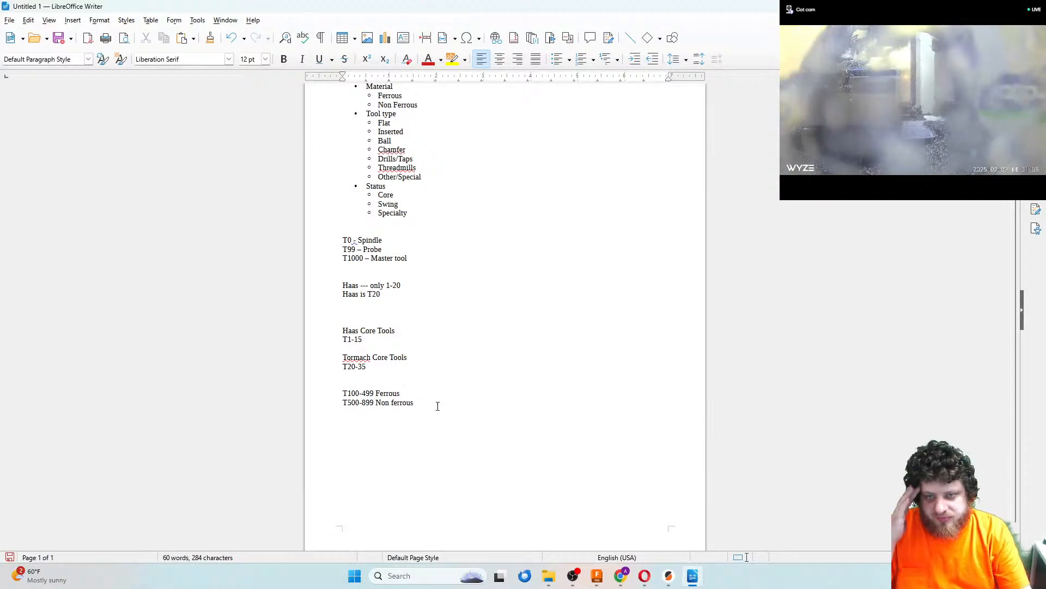
# Step: Start saving the note under a new name, browsing Home, Downloads and Local Disk (C:)
pyautogui.hotkey('ctrl', 's')
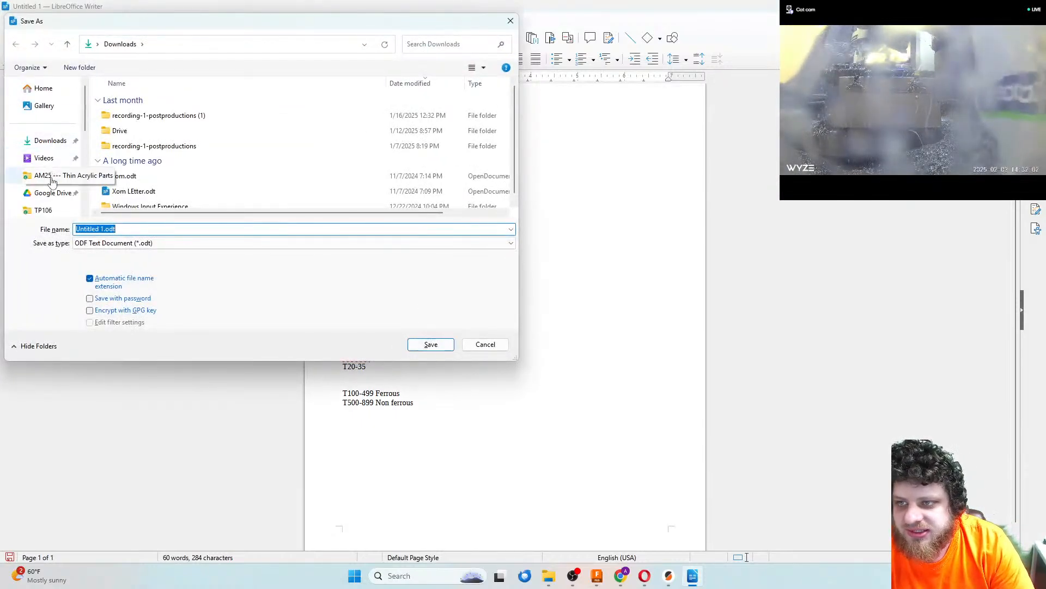
pyautogui.scroll(-3, 57, 207)
pyautogui.scroll(5, 59, 207)
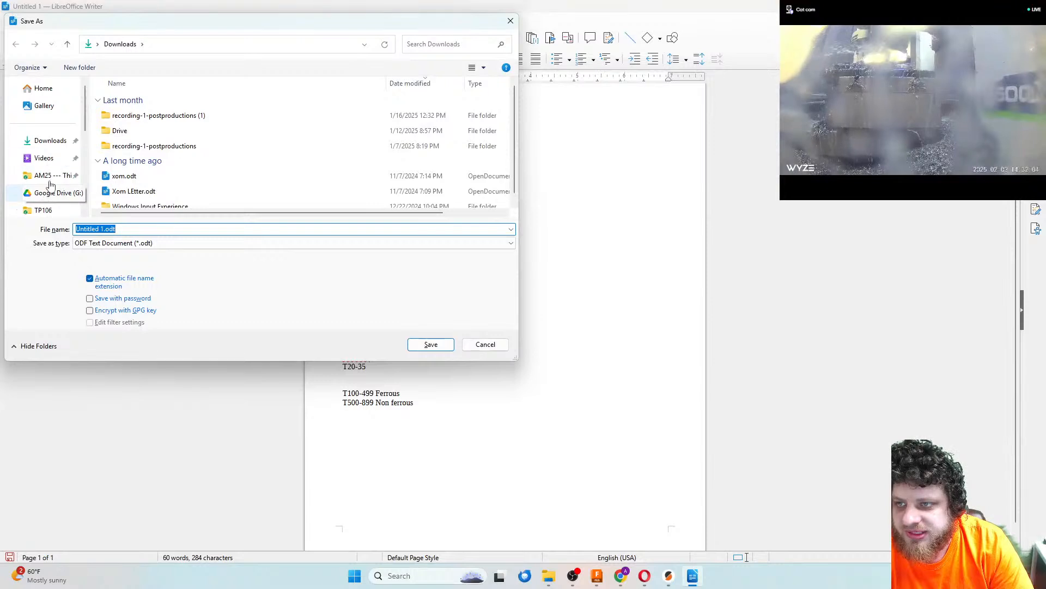
pyautogui.scroll(-5, 58, 153)
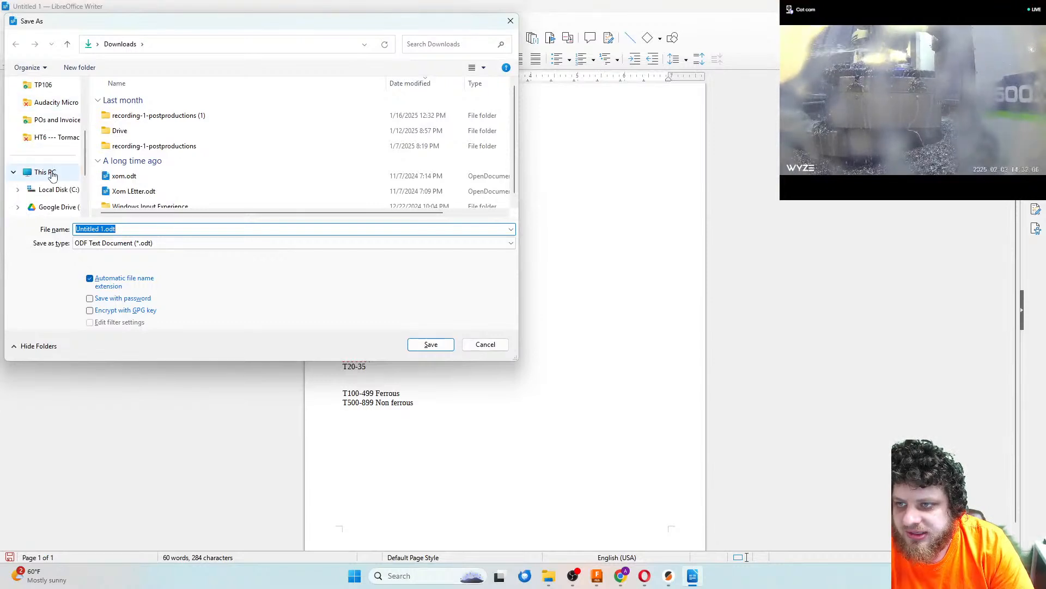
pyautogui.scroll(5, 57, 172)
pyautogui.click(43, 87)
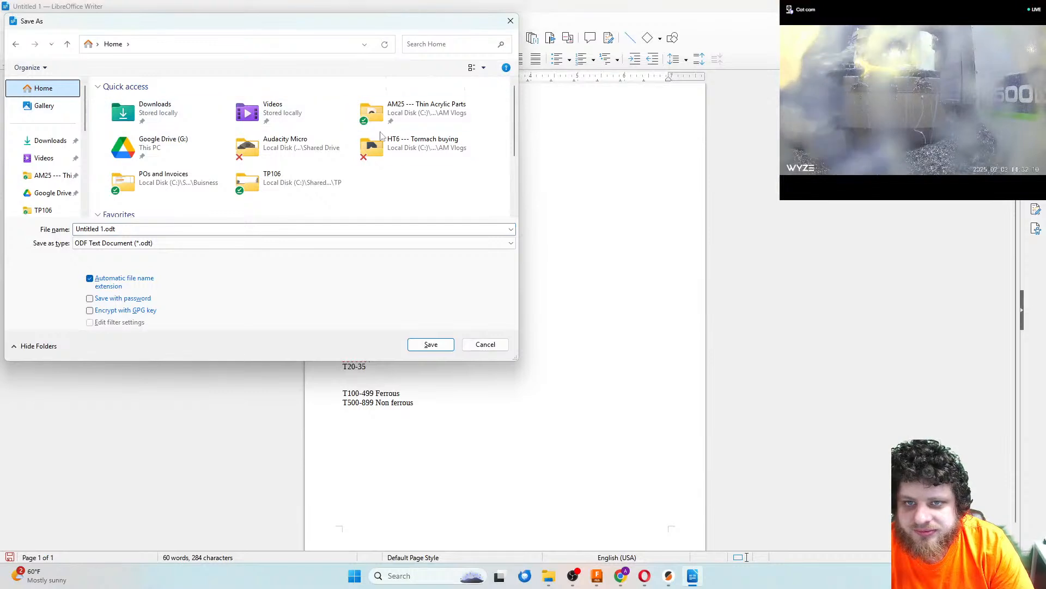
pyautogui.scroll(-3, 56, 161)
pyautogui.scroll(2, 48, 147)
pyautogui.click(50, 120)
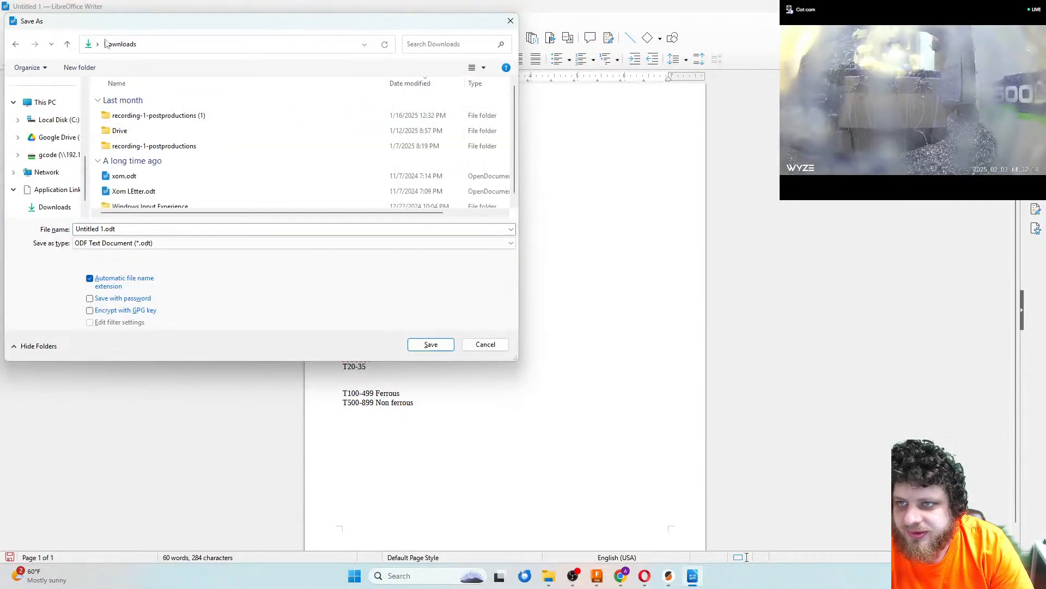
pyautogui.click(50, 104)
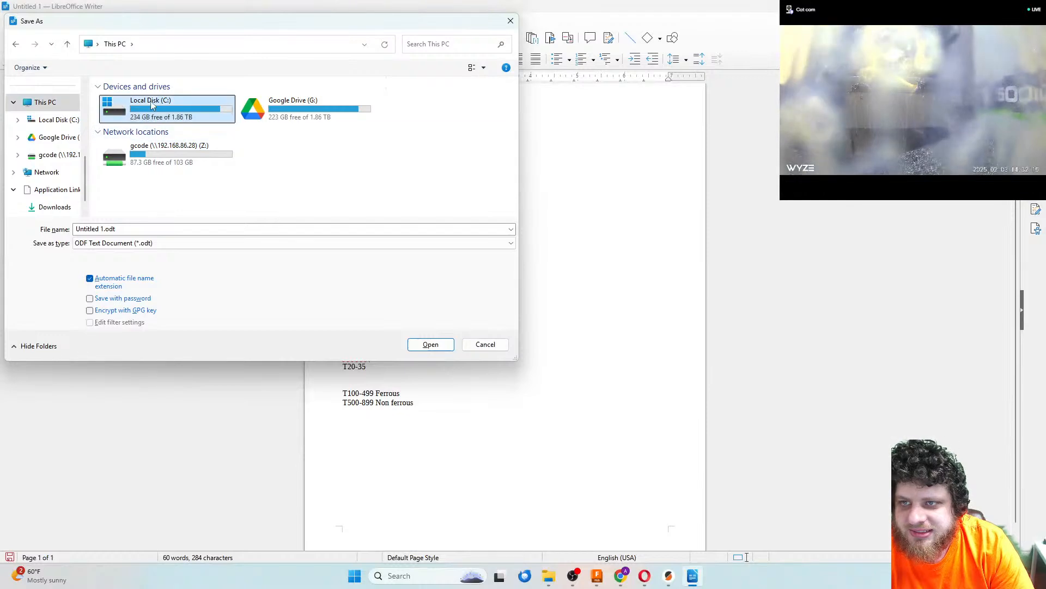
pyautogui.click(55, 120)
# Step: Look through the gcode share and Google Drive's My Drive and Other computers folders
pyautogui.click(48, 155)
pyautogui.scroll(1, 49, 163)
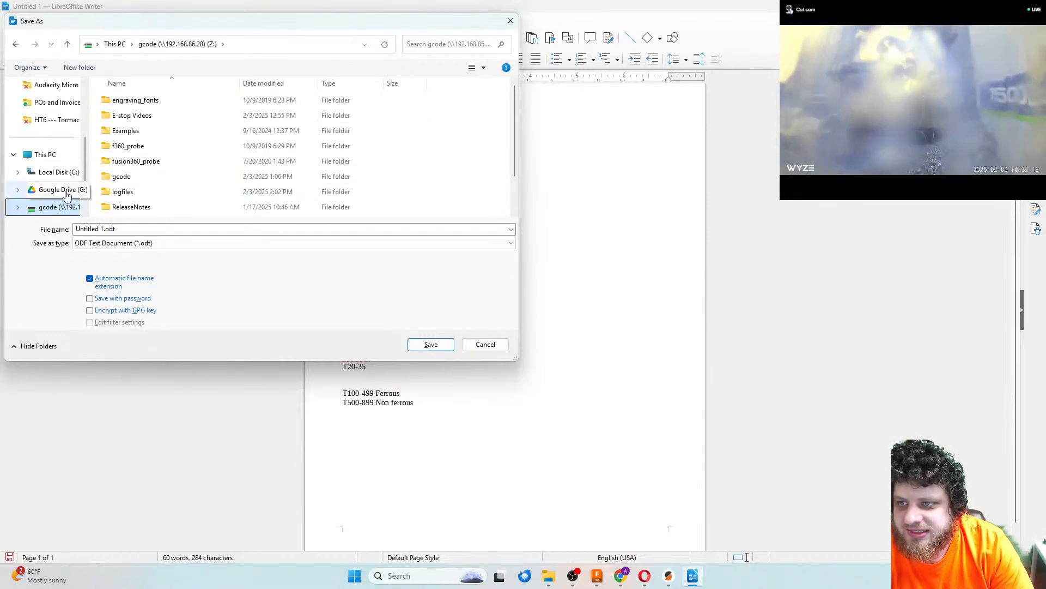
pyautogui.click(56, 189)
pyautogui.doubleClick(136, 146)
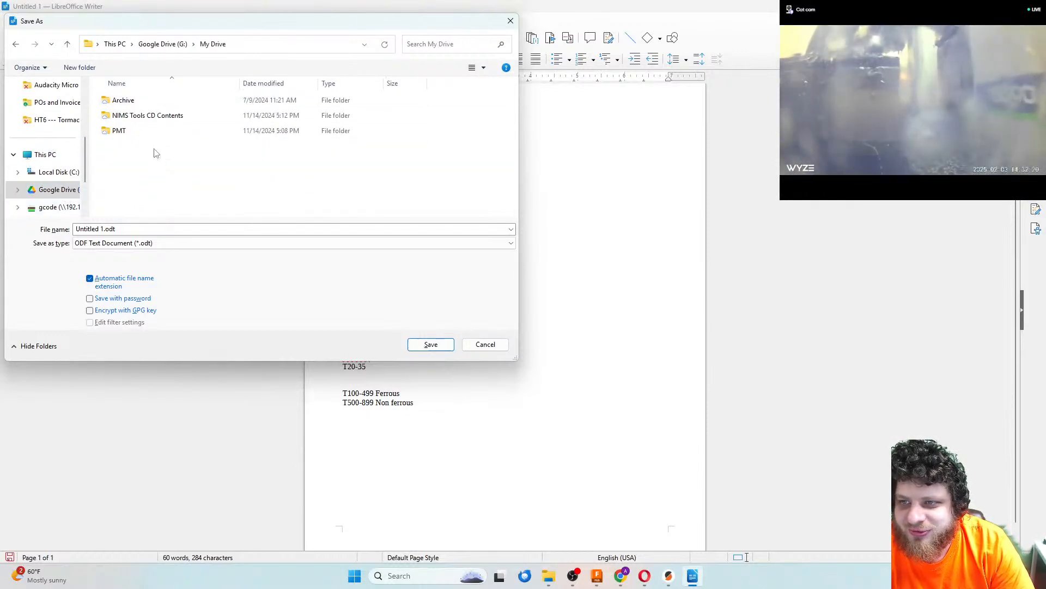
pyautogui.click(162, 45)
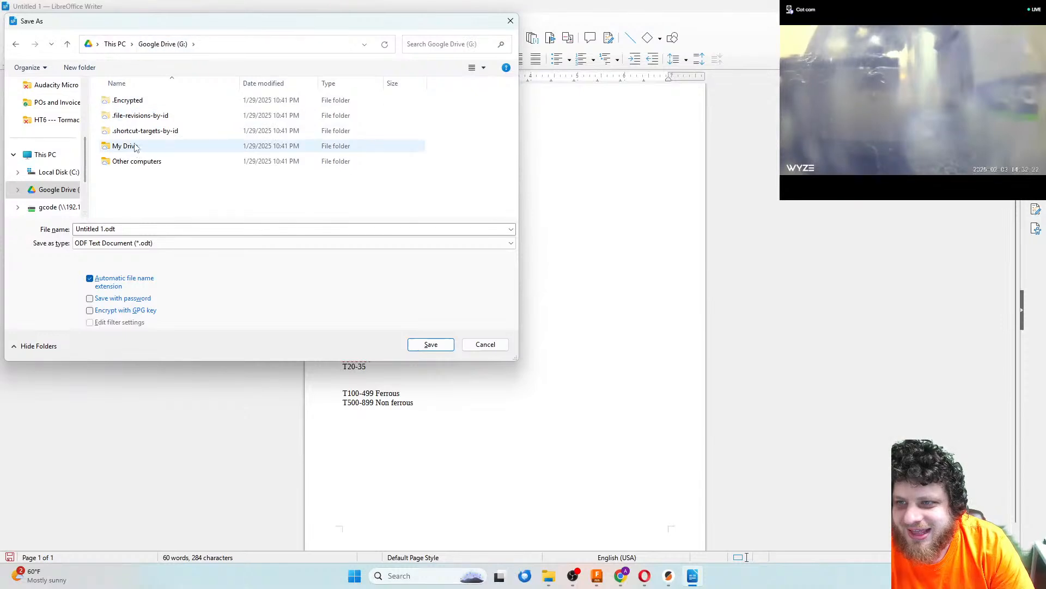
pyautogui.doubleClick(143, 162)
pyautogui.doubleClick(135, 103)
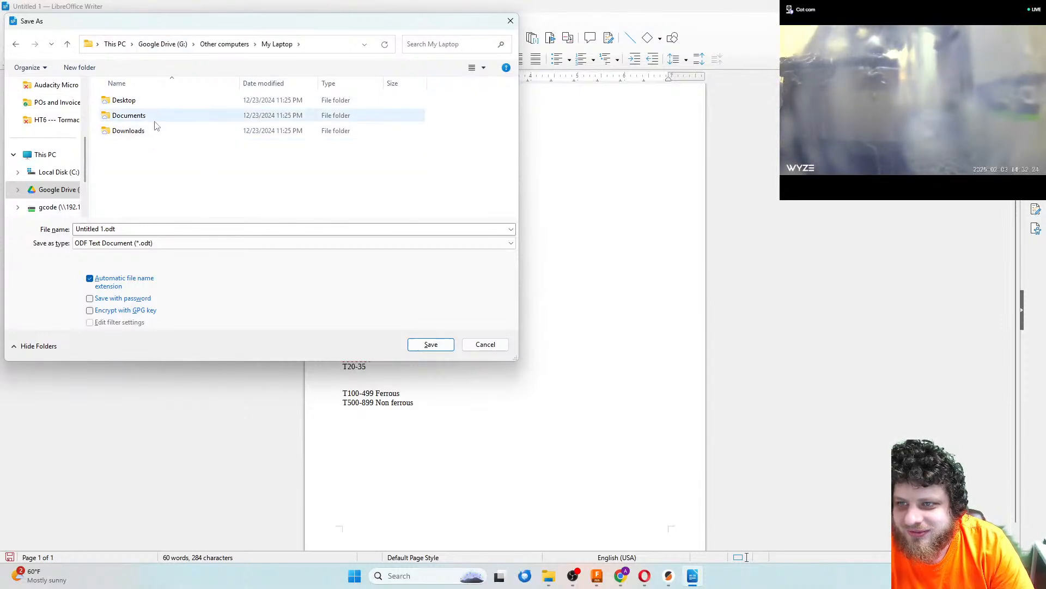
pyautogui.click(220, 44)
pyautogui.scroll(-1, 54, 154)
pyautogui.scroll(2, 54, 154)
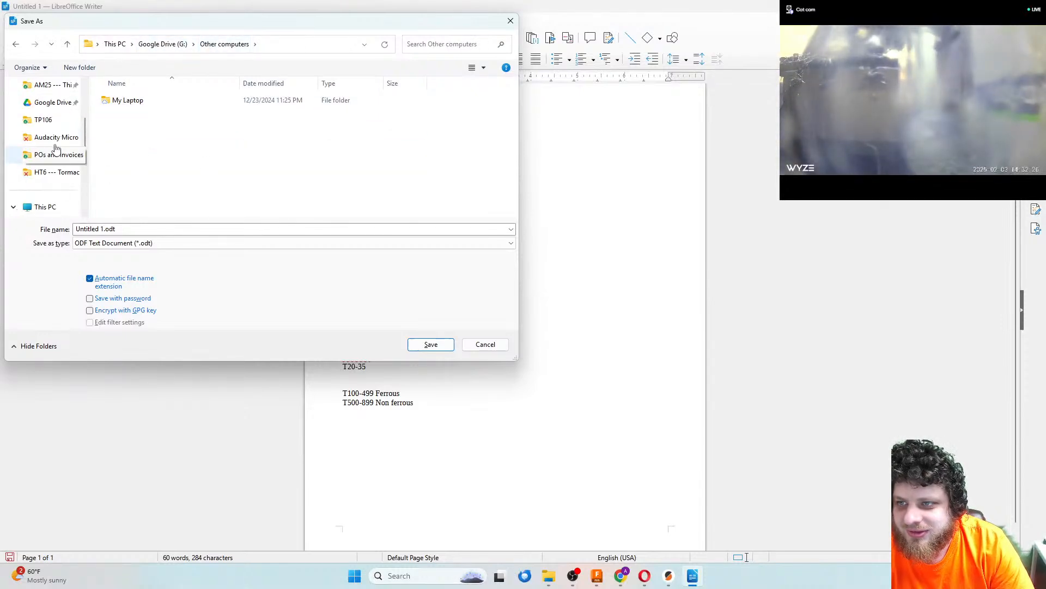
# Step: Save the note as 'Tool Numbers' in Audacity Micro > Buisness
pyautogui.click(55, 137)
pyautogui.click(161, 161)
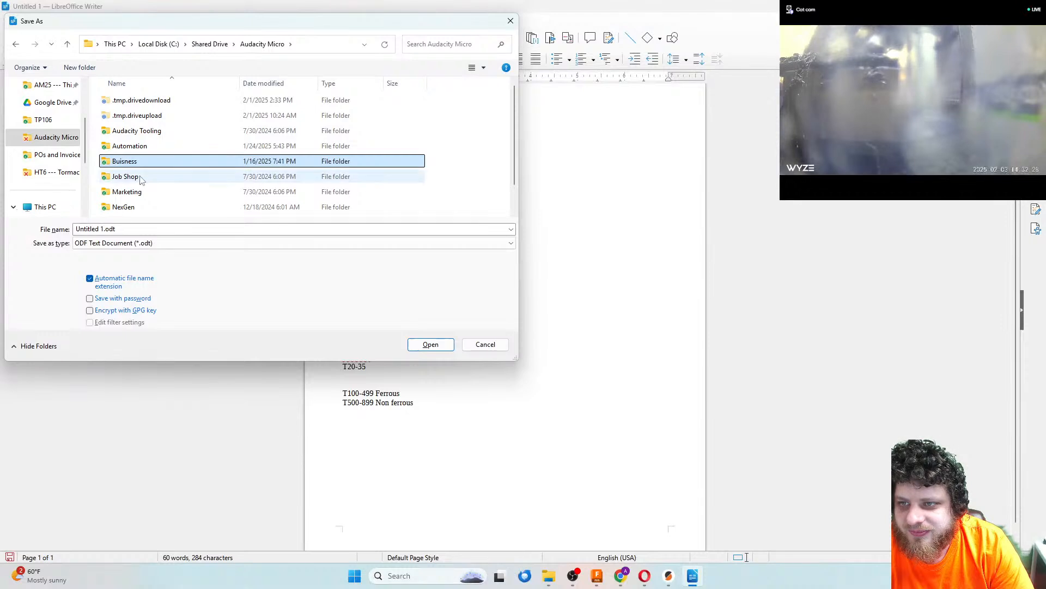
pyautogui.scroll(-1, 136, 177)
pyautogui.doubleClick(124, 134)
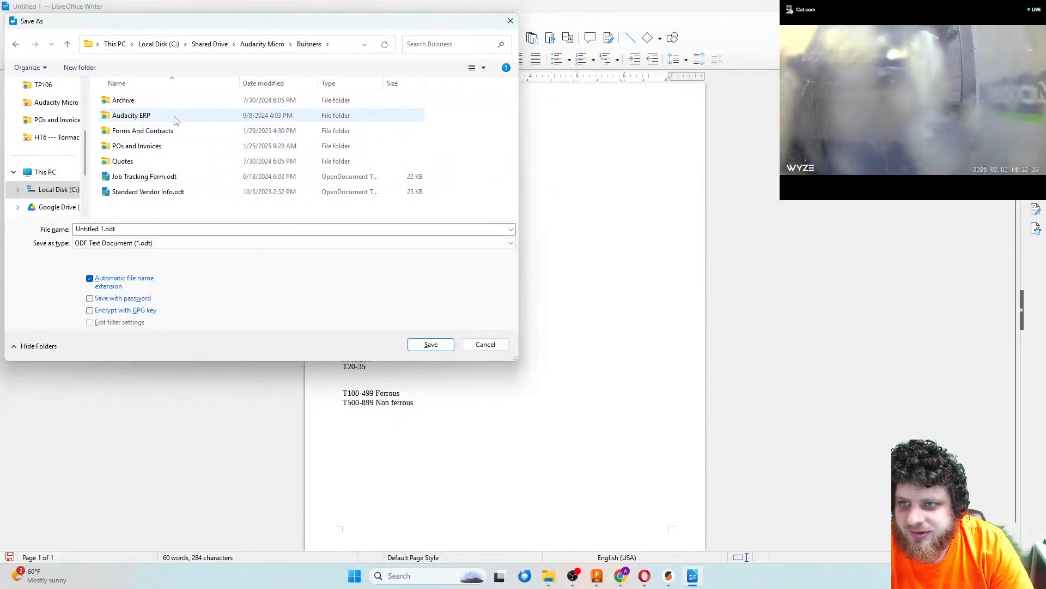
pyautogui.click(141, 227)
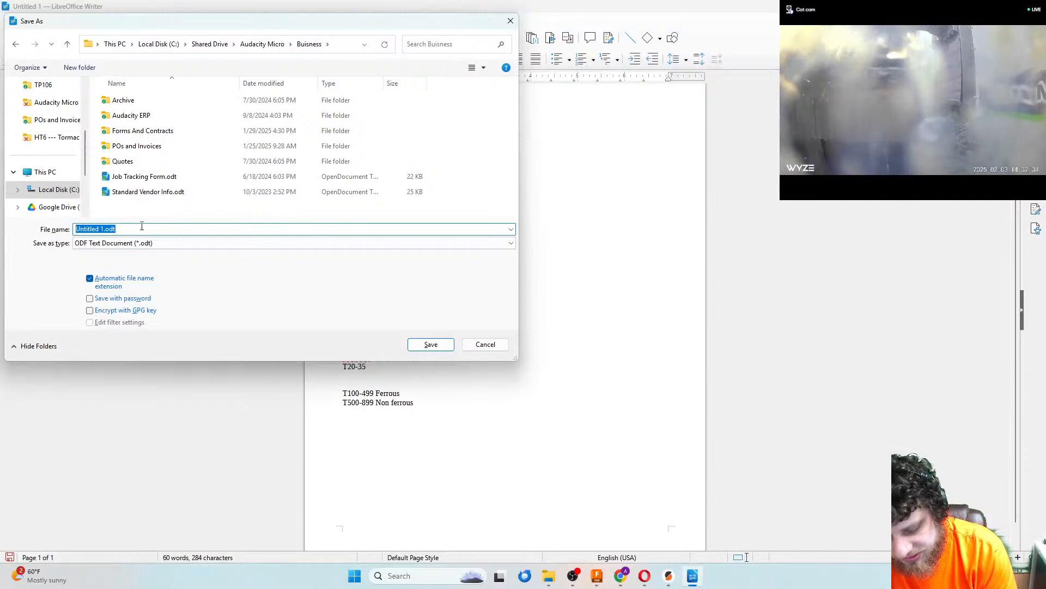
pyautogui.write('Tool Nu')
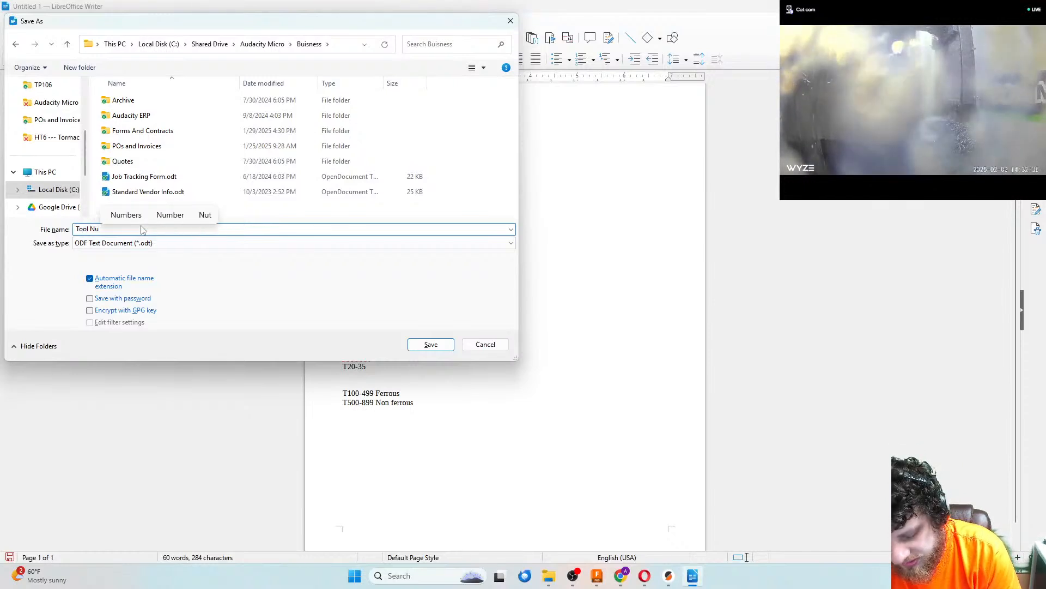
pyautogui.write('mbers')
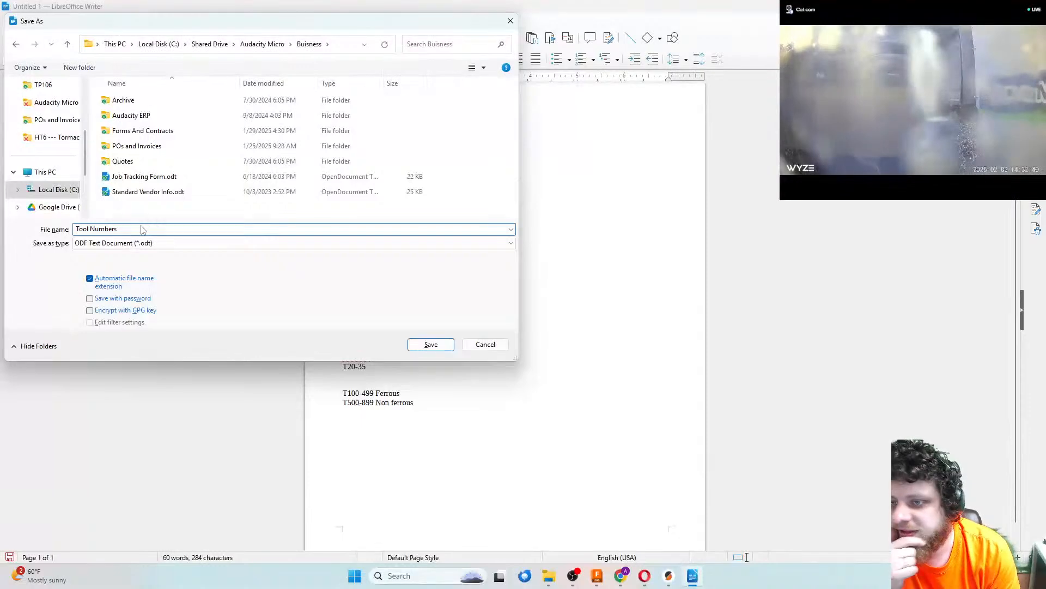
pyautogui.press('Return')
# Step: Switch away from Writer to the presenter camera view
pyautogui.scroll(2, 572, 331)
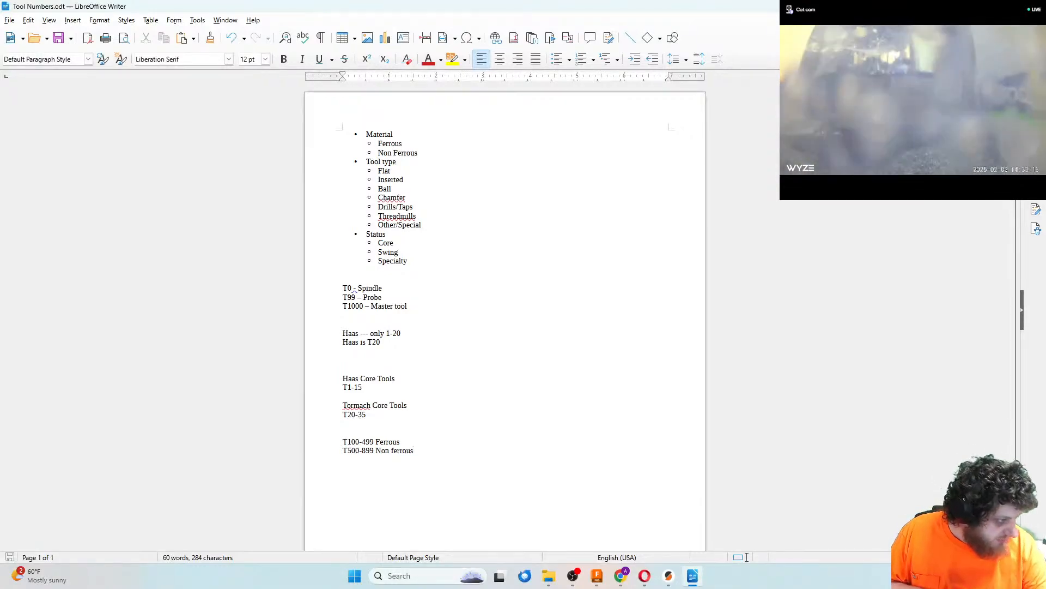
pyautogui.hotkey('alt', 'Tab')
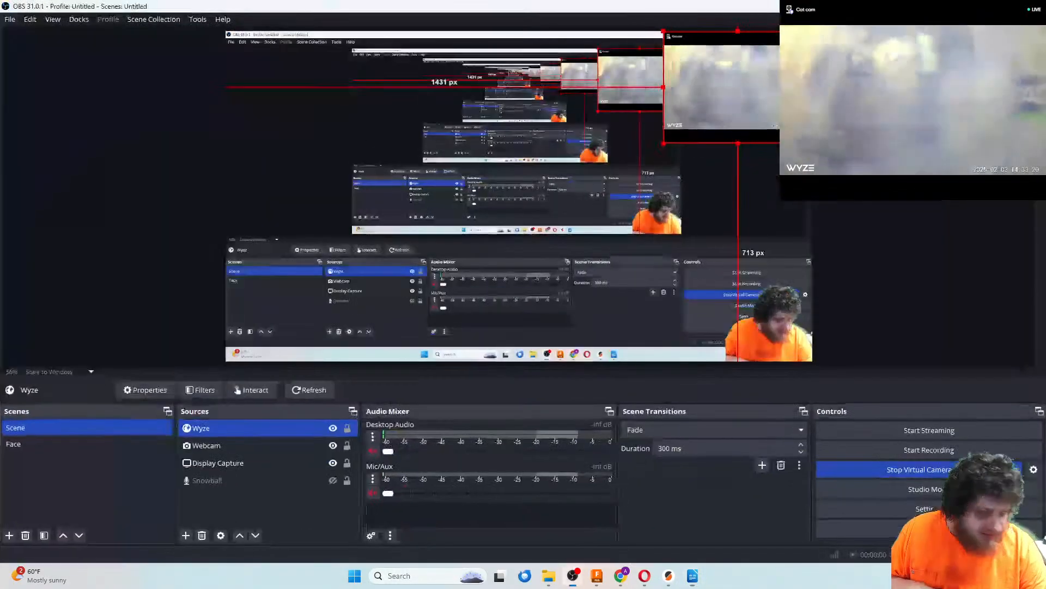
pyautogui.click(38, 445)
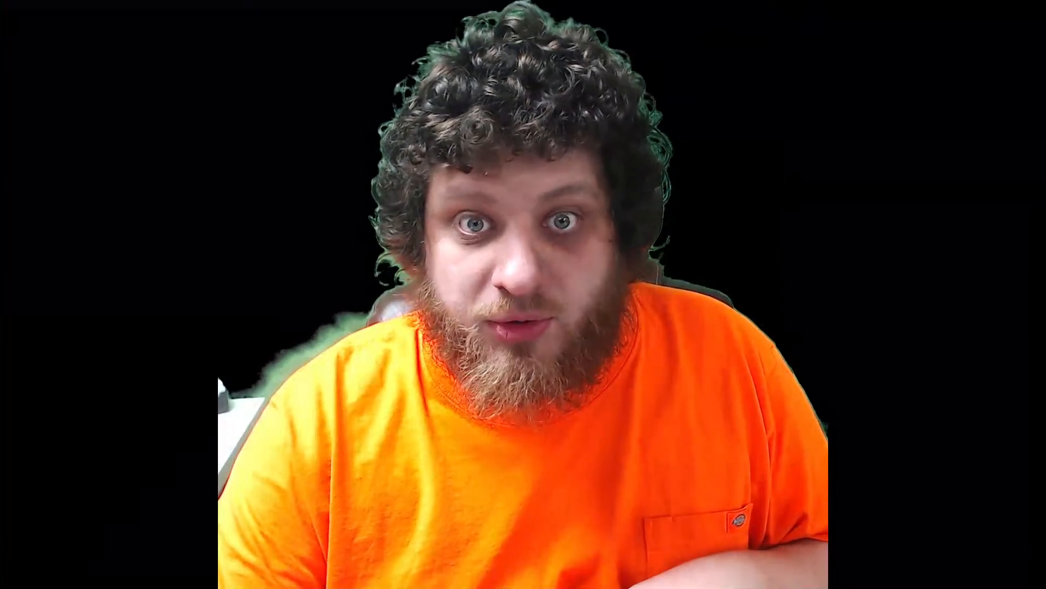